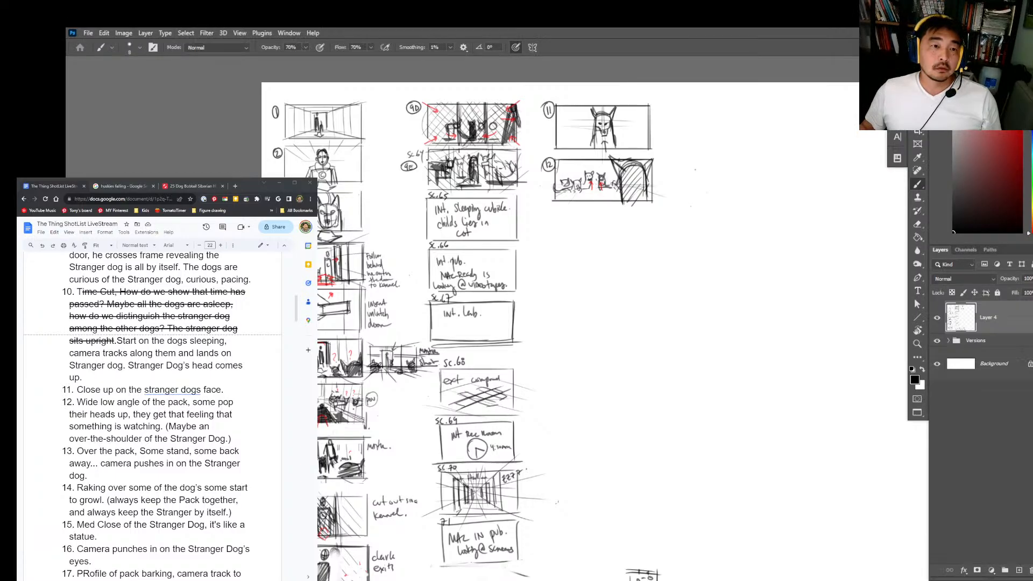
Step: Add a new layer and retrace the circle around storyboard shot number 11
click(976, 381)
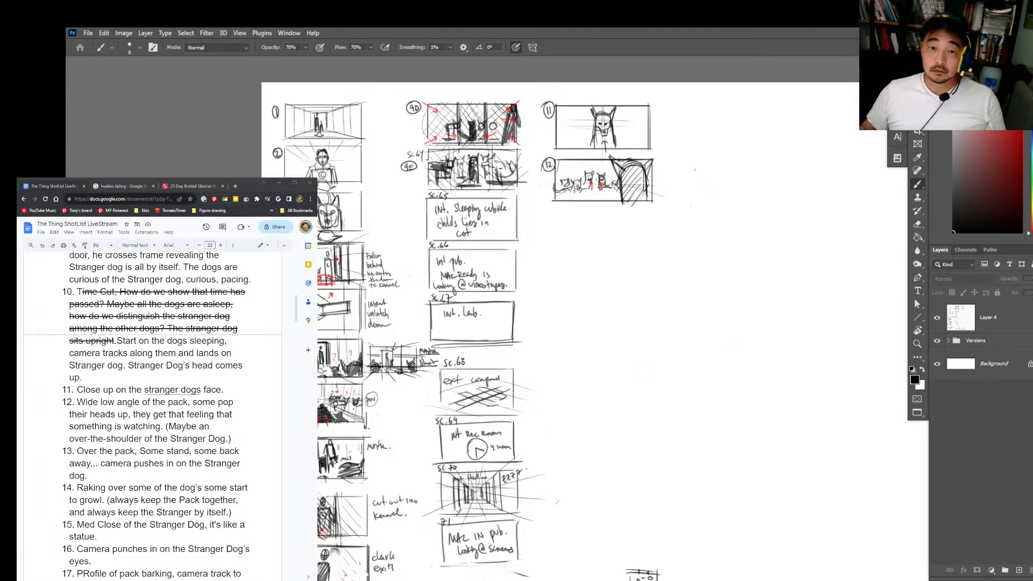
key(alt+Tab)
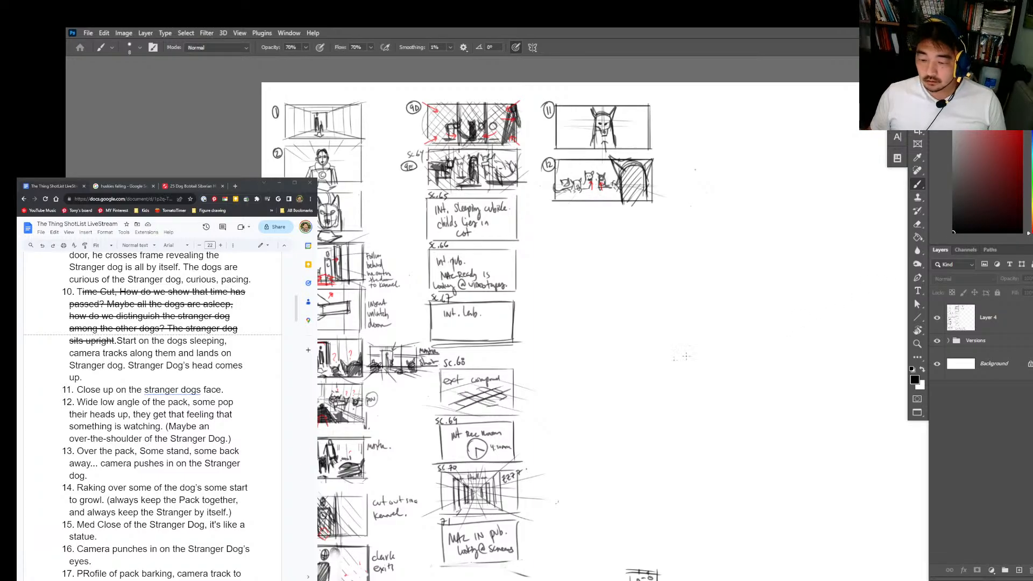
drag(595, 344, 660, 309)
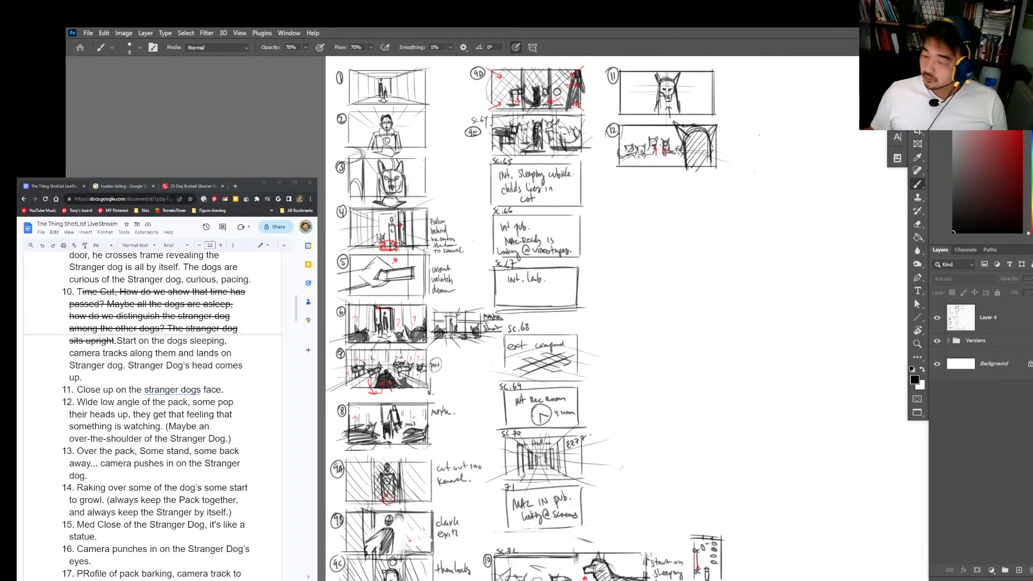
key(ctrl+space)
drag(697, 135, 736, 136)
drag(598, 133, 608, 264)
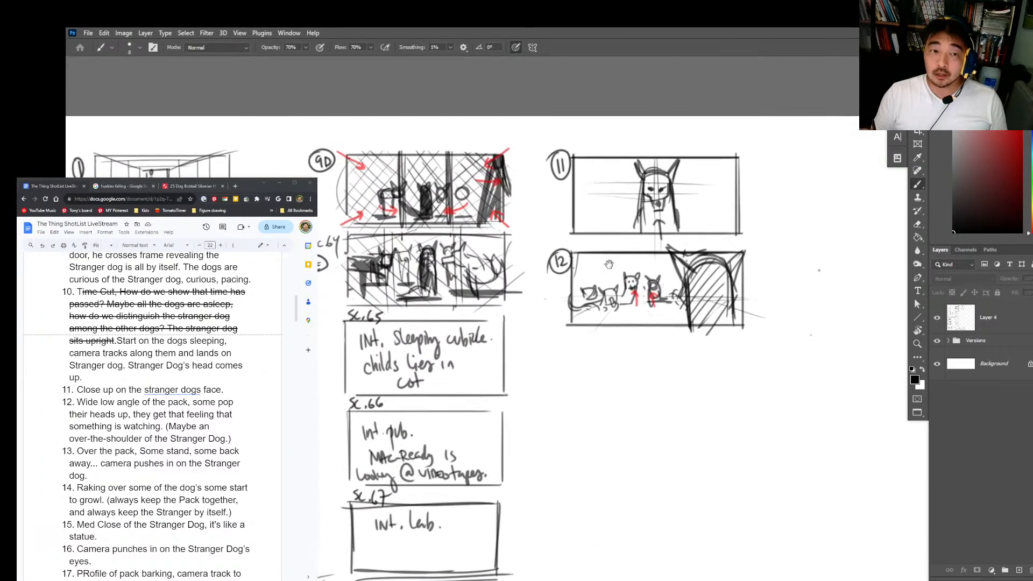
key(ctrl+shift+alt+n)
drag(553, 172, 551, 177)
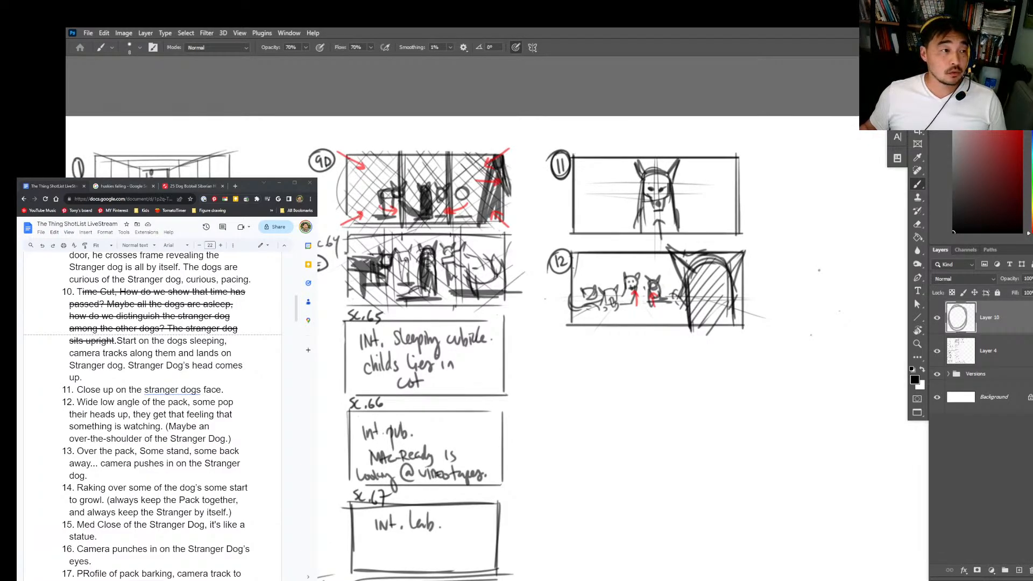
Step: Highlight shot 11's description in the shot list and darken the lower edge of the shot 12 frame
drag(76, 390, 222, 394)
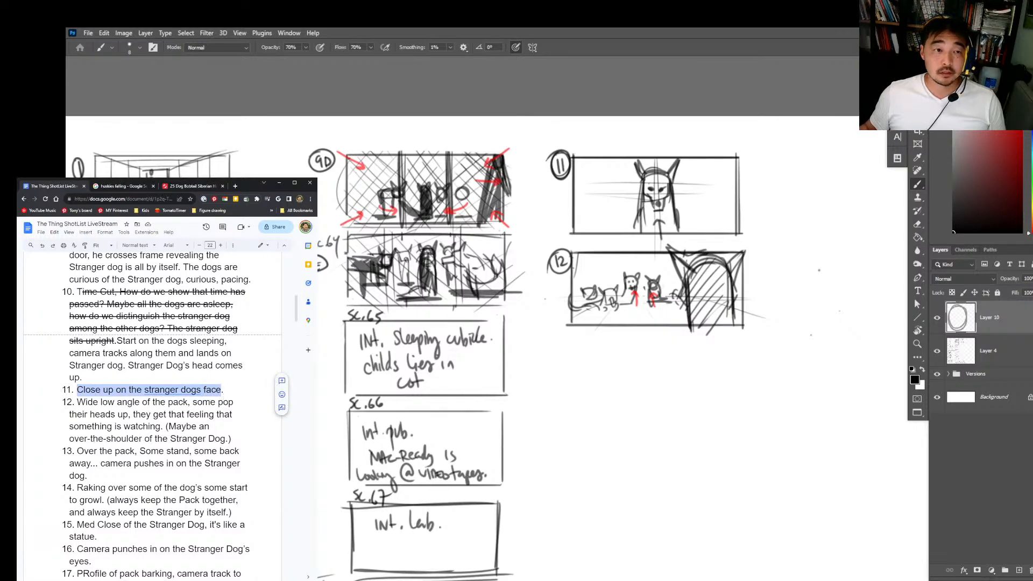
key(alt+Tab)
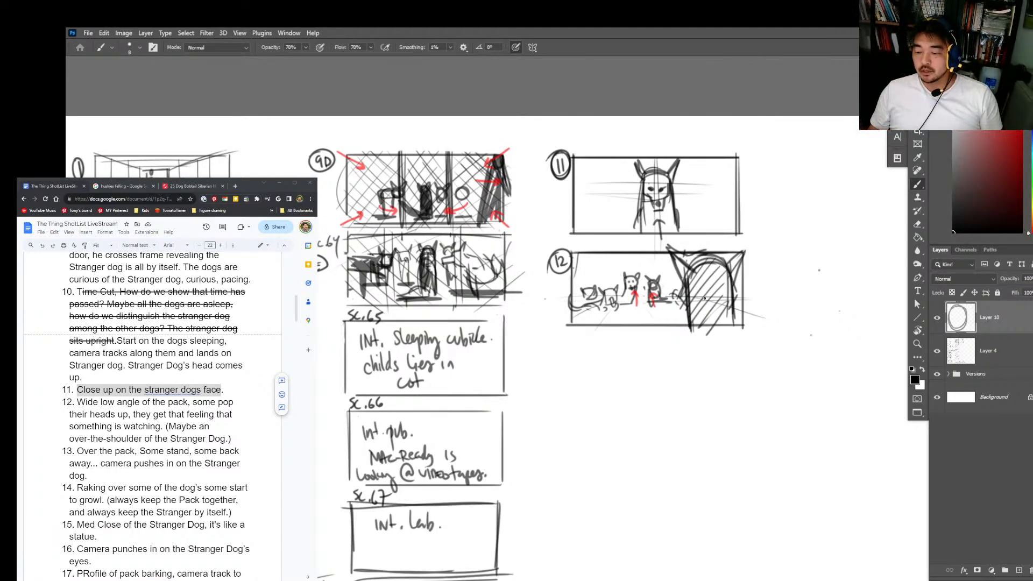
drag(565, 324, 686, 326)
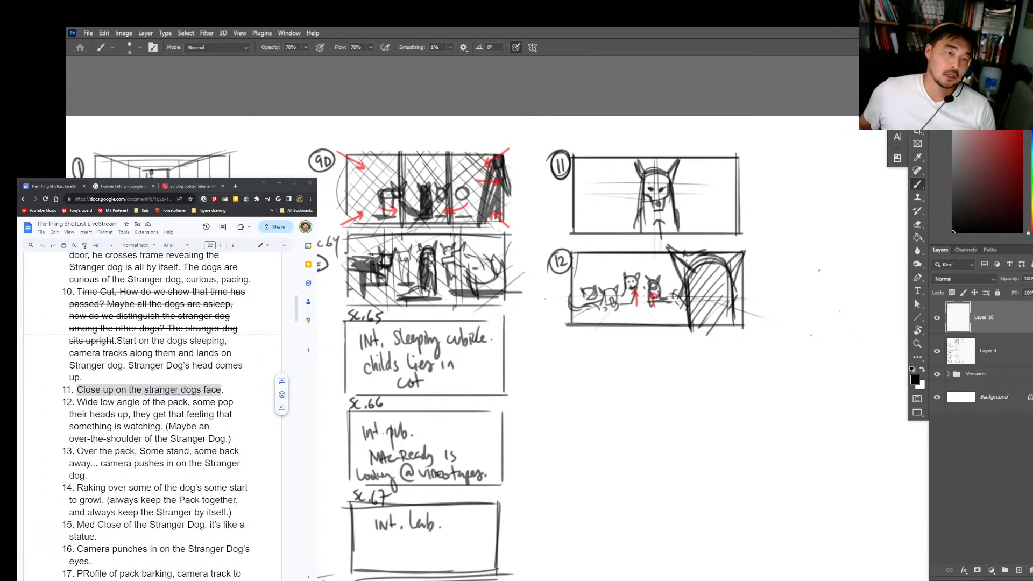
Step: Open the thing.pdf script and read back from scene 72 through the scenes around 67 to 69
drag(70, 161, 350, 72)
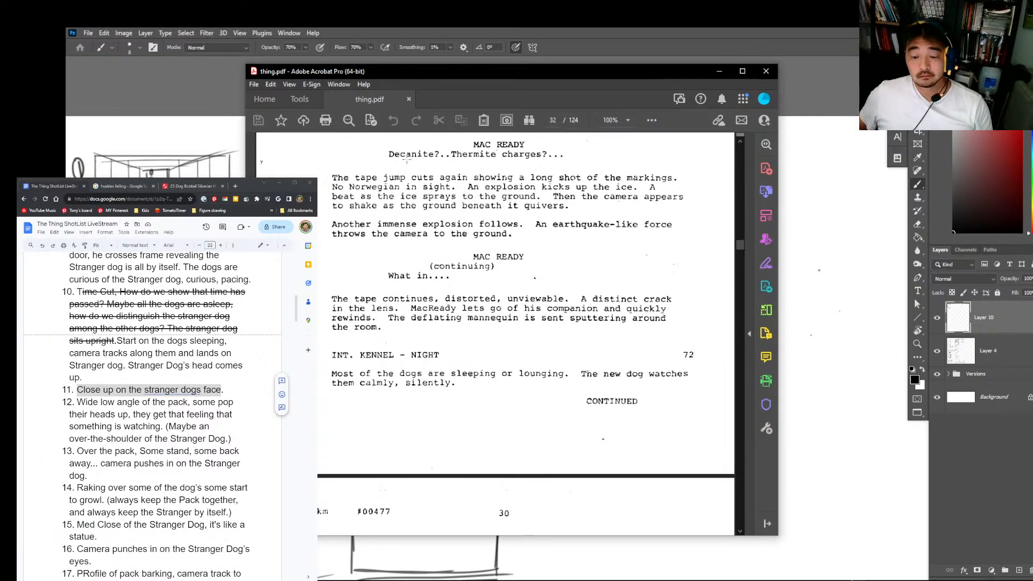
scroll(657, 294, up, 2)
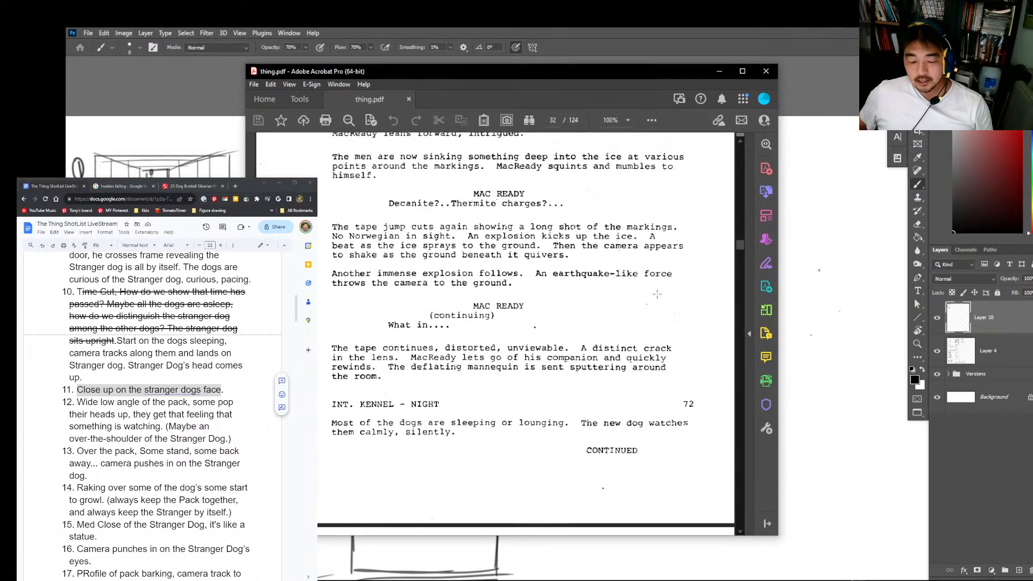
scroll(657, 294, up, 15)
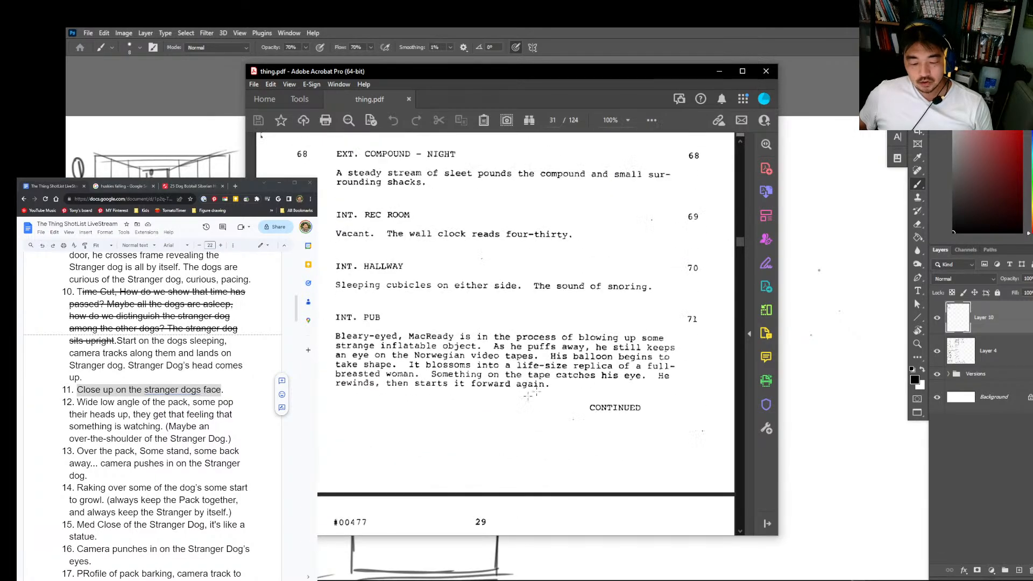
scroll(530, 395, up, 10)
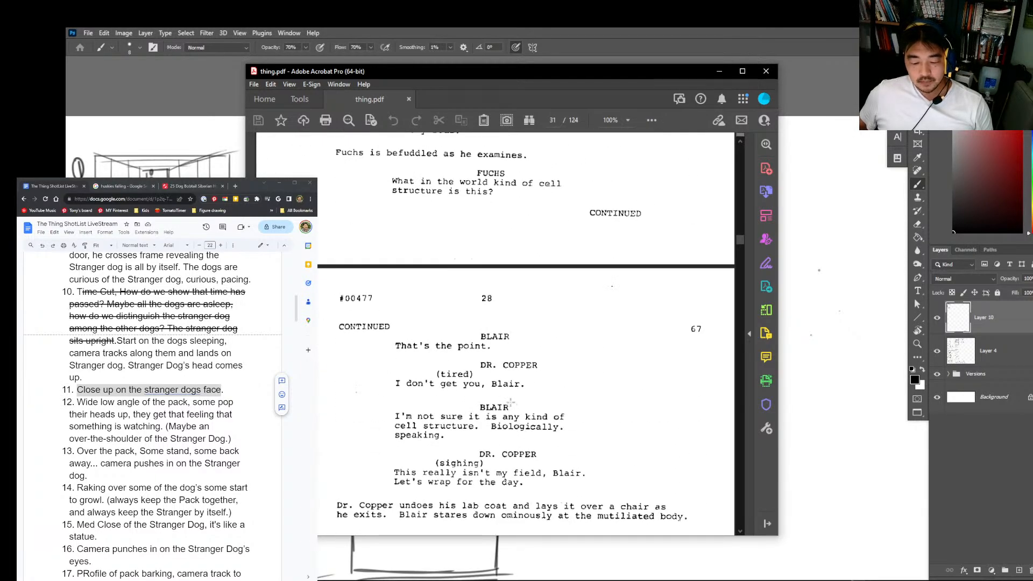
scroll(510, 297, down, 3)
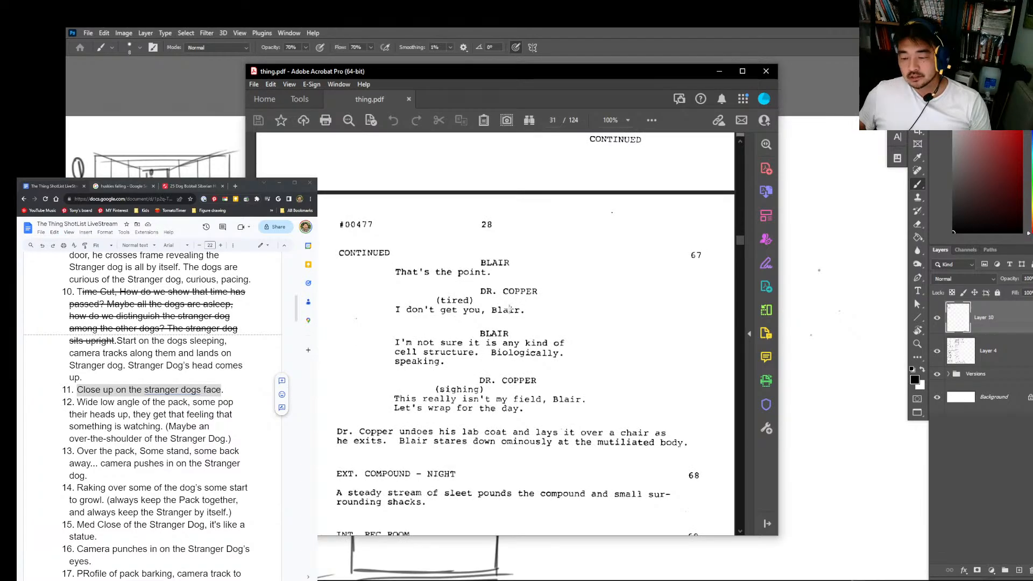
scroll(510, 307, down, 1)
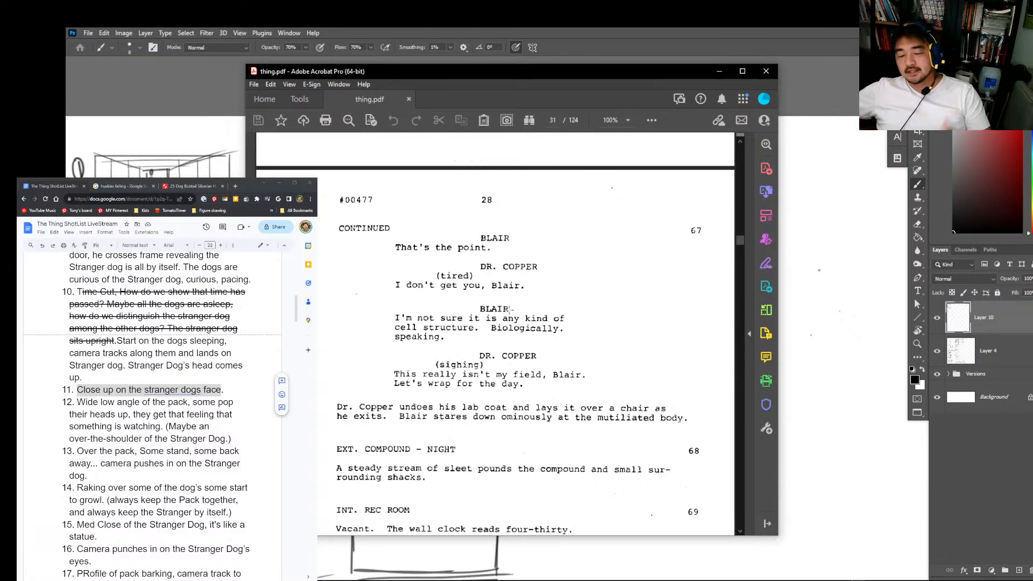
Step: Hide the Layer 4 storyboard, expand the Versions group and show its Layer 1 planning notes
click(937, 350)
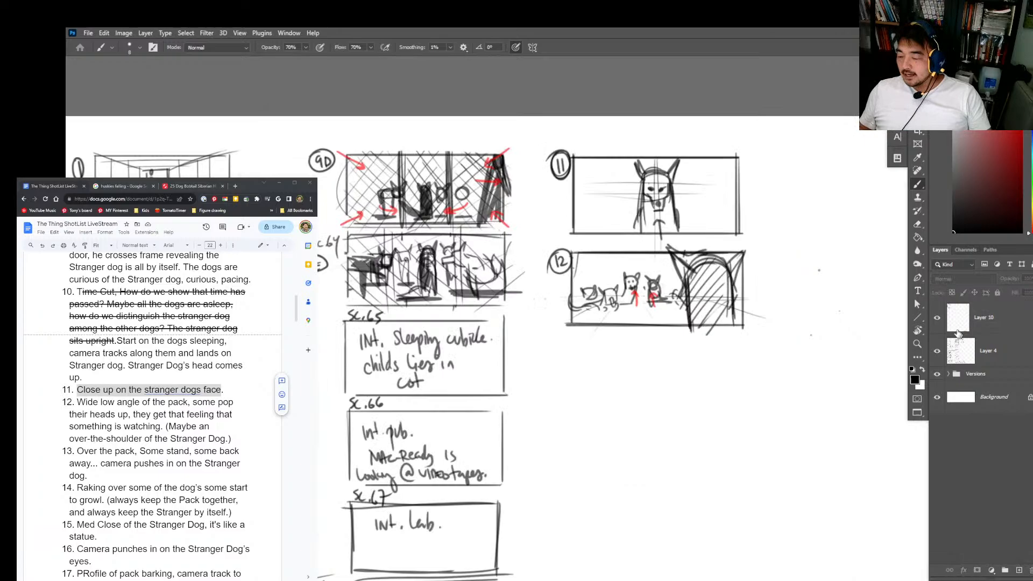
click(948, 374)
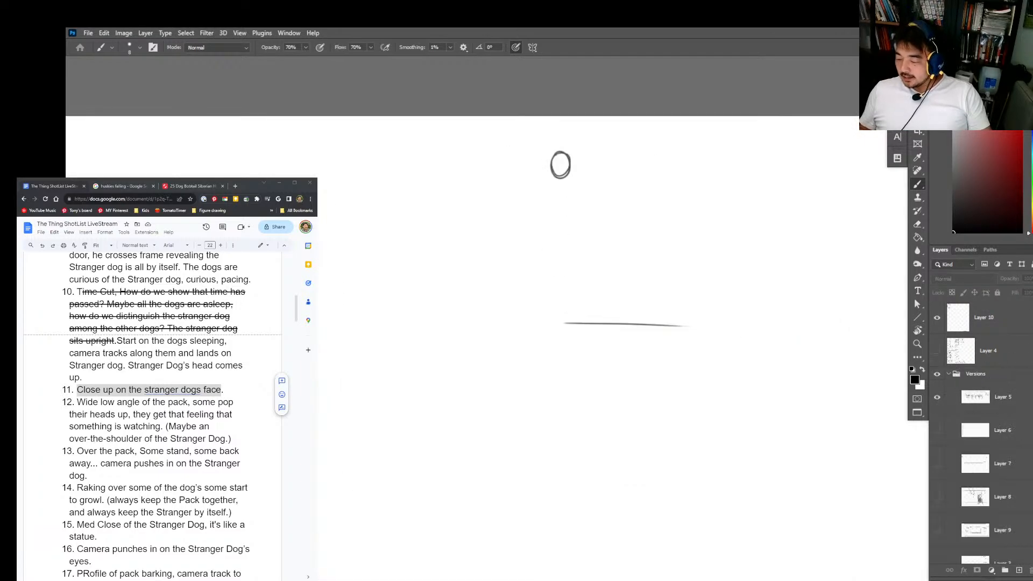
scroll(948, 395, down, 2)
click(937, 341)
scroll(948, 408, down, 2)
click(937, 514)
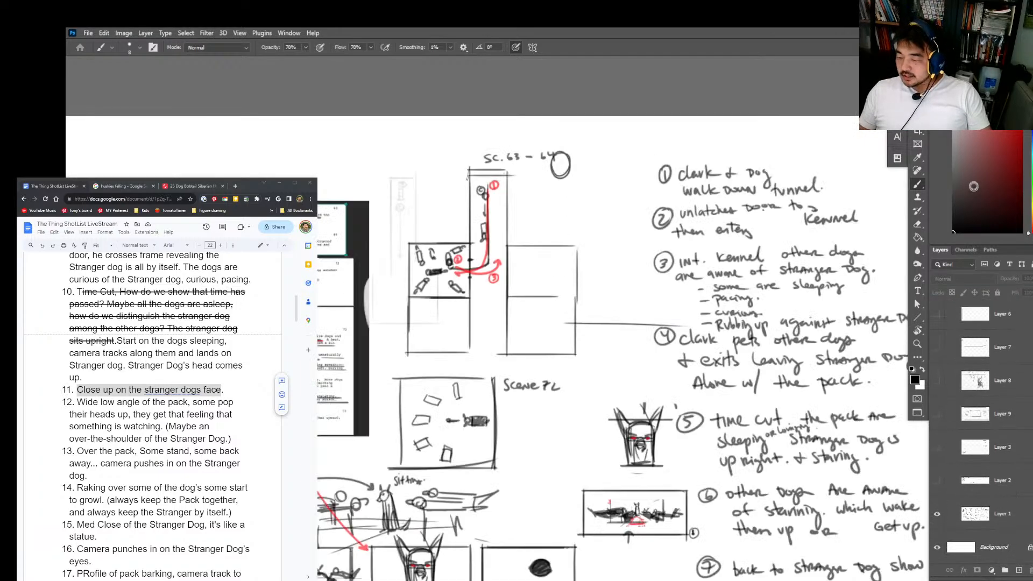
Step: Select Layer 5 and look over the handwritten shot notes and kennel diagrams
drag(819, 412, 853, 369)
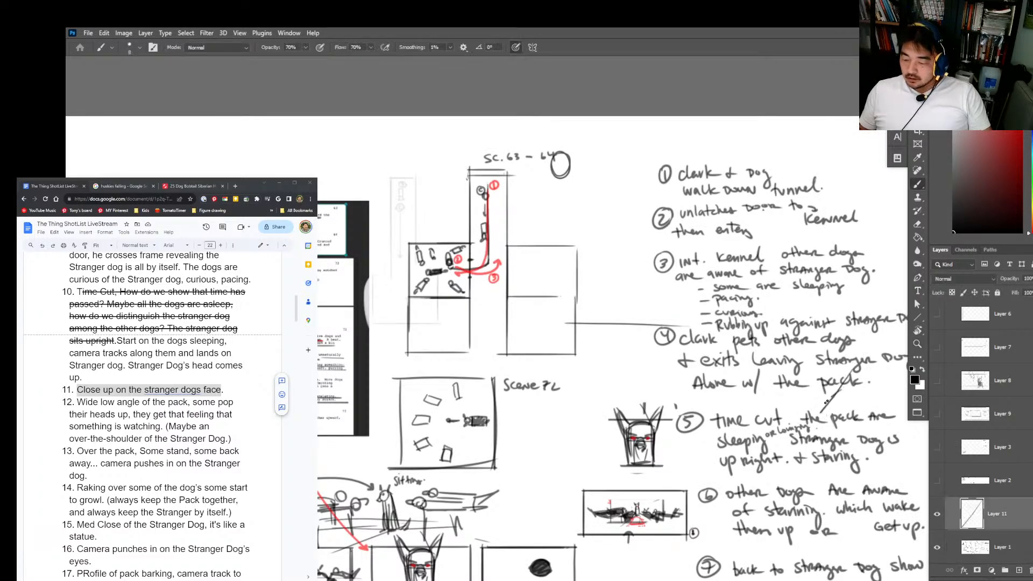
key(ctrl+z)
key(z)
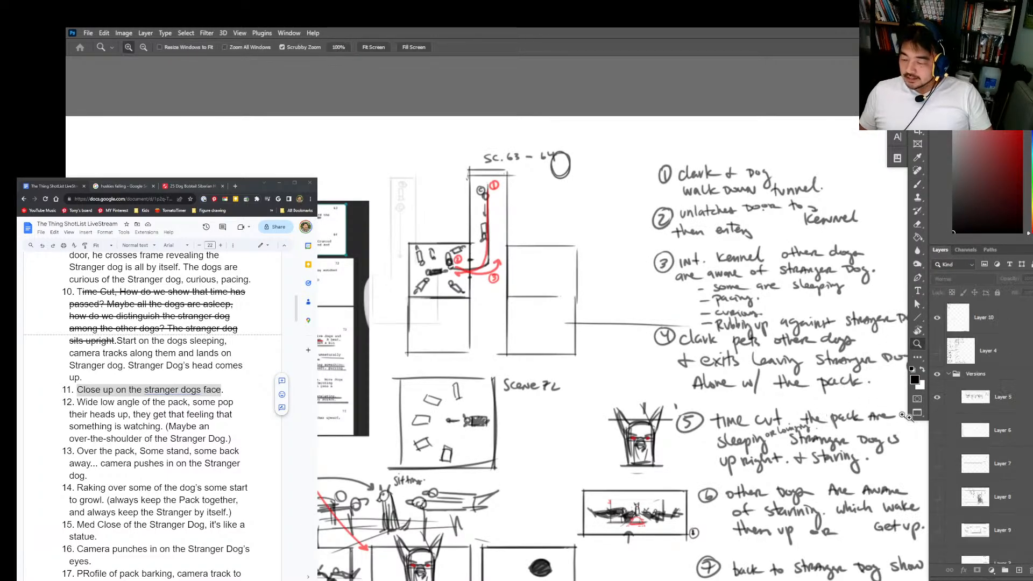
click(987, 409)
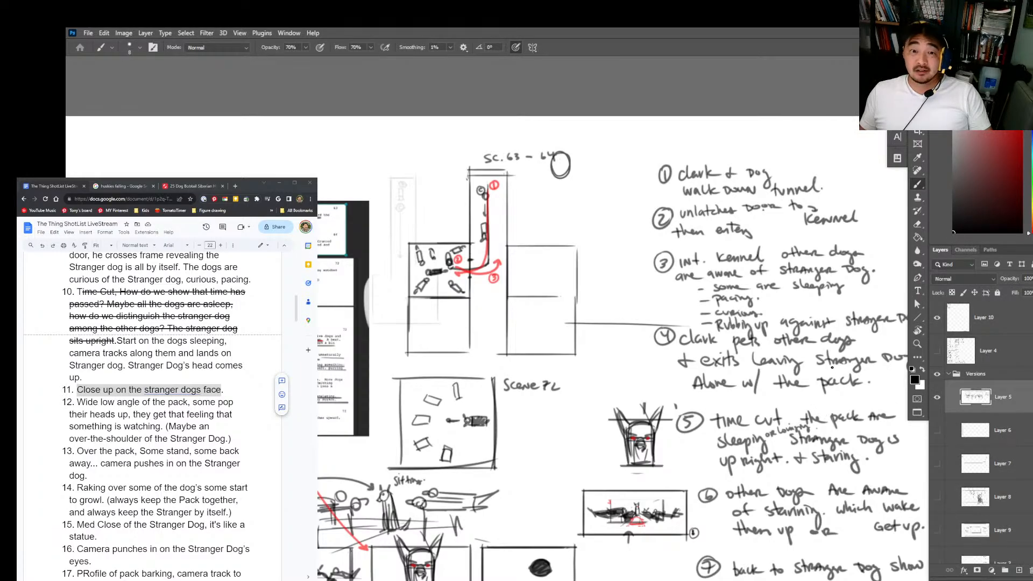
scroll(837, 373, down, 2)
scroll(895, 388, up, 3)
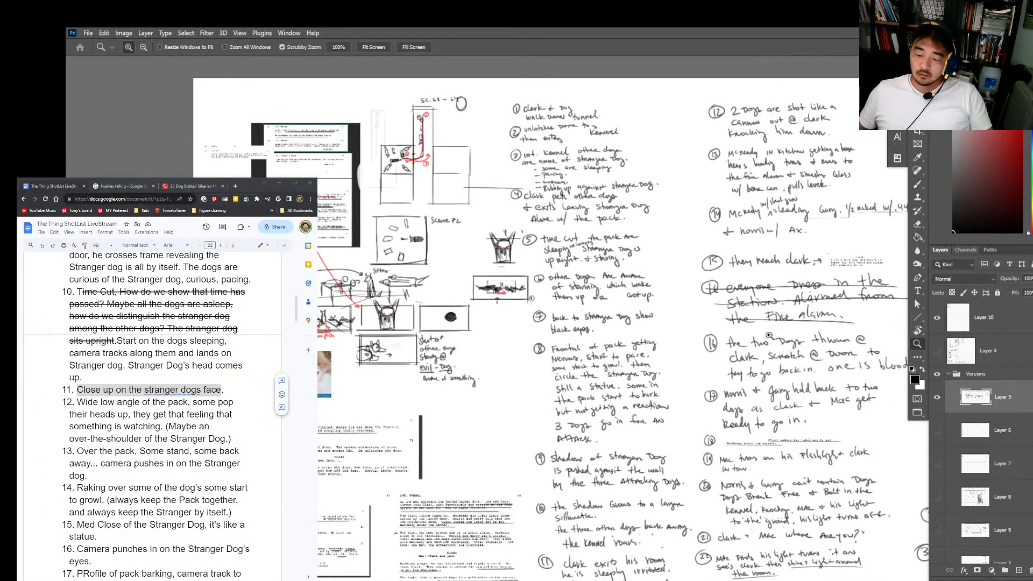
drag(799, 412, 723, 361)
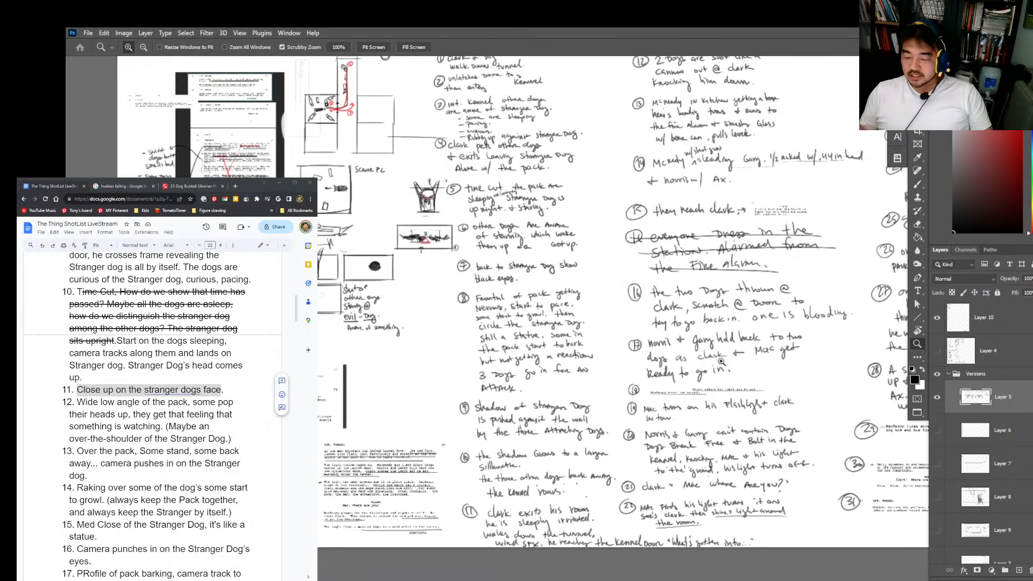
drag(856, 322, 736, 387)
key(b)
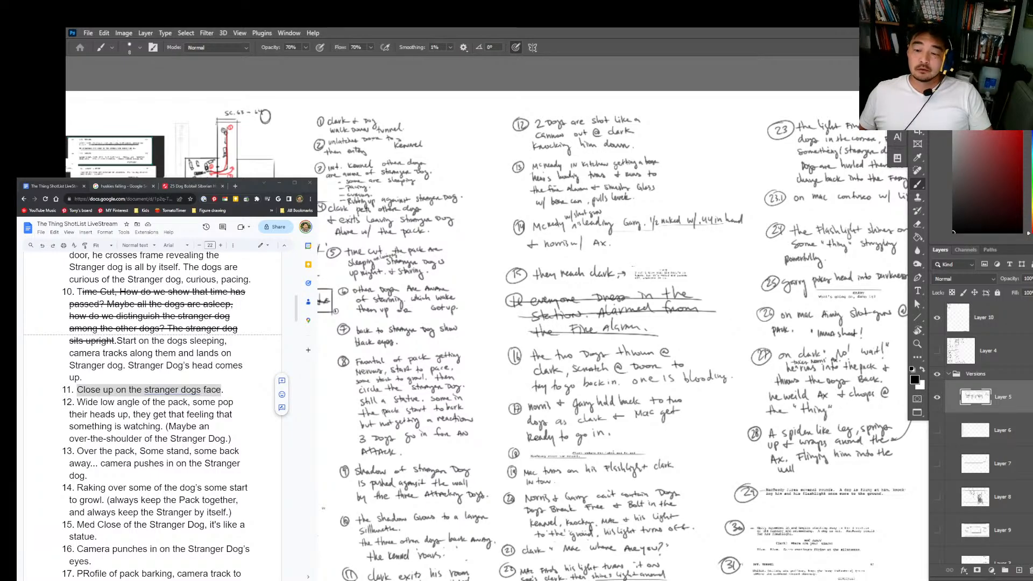
scroll(815, 433, down, 1)
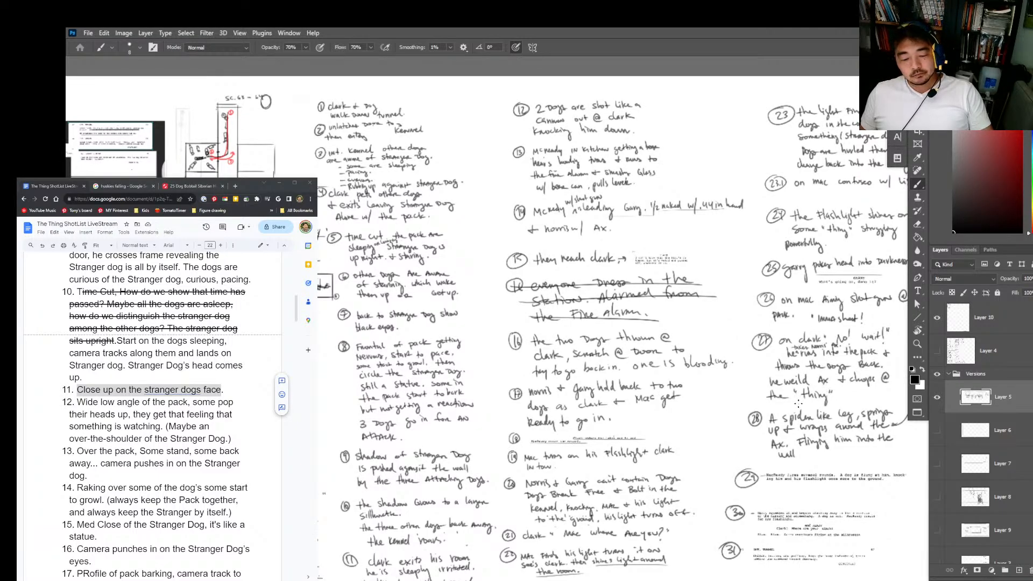
mouse_move(756, 428)
mouse_down()
mouse_move(527, 507)
mouse_move(816, 465)
mouse_up()
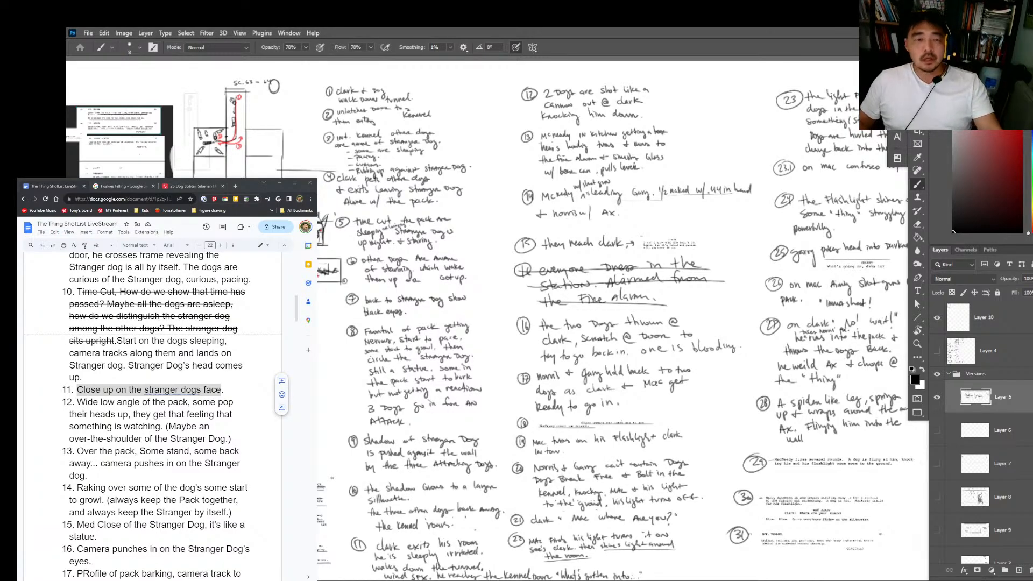
key(super)
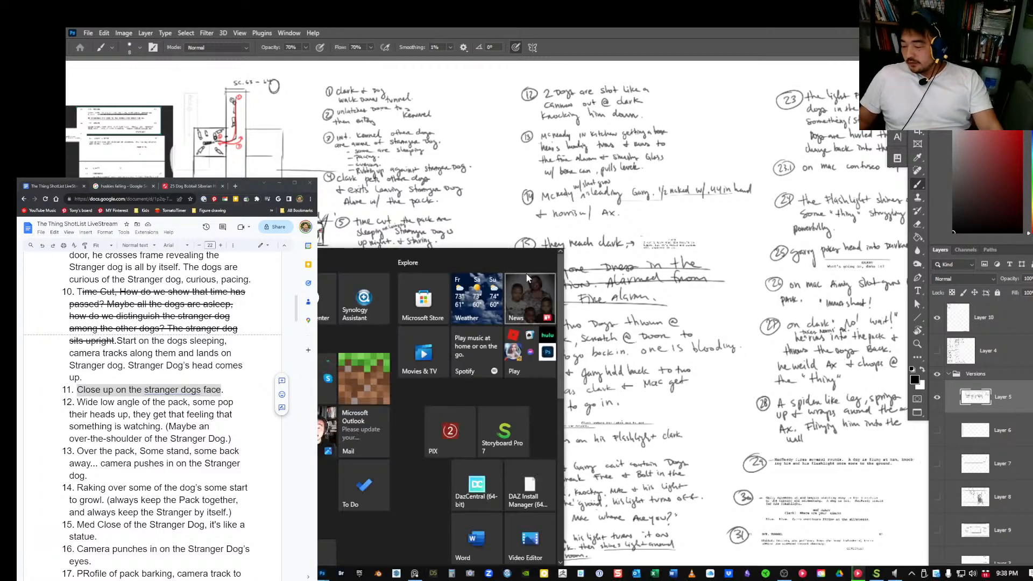
key(super)
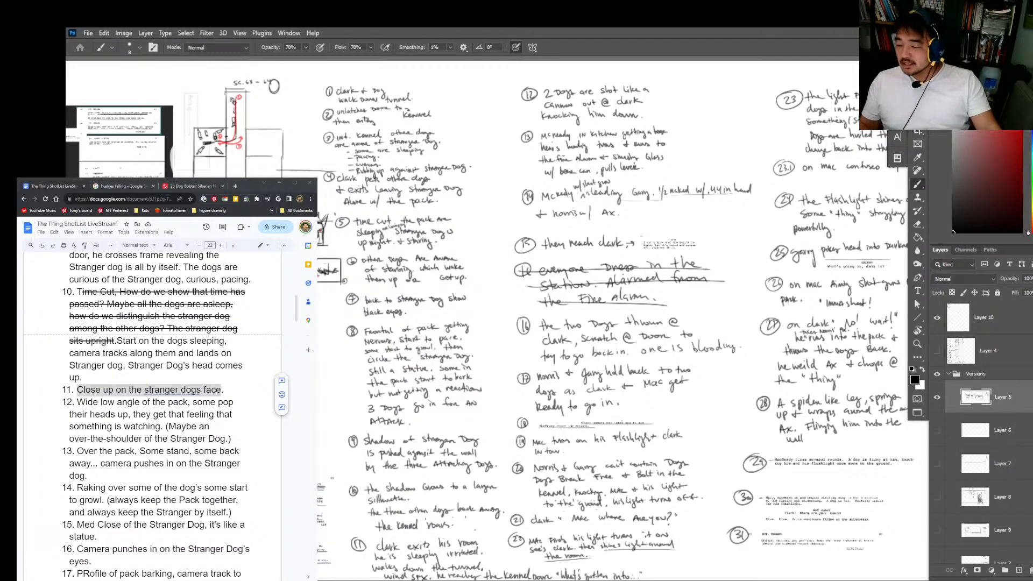
Step: Look over the remaining notes, collapse and hide the Versions group, and bring back the Layer 4 storyboard
drag(419, 479, 219, 461)
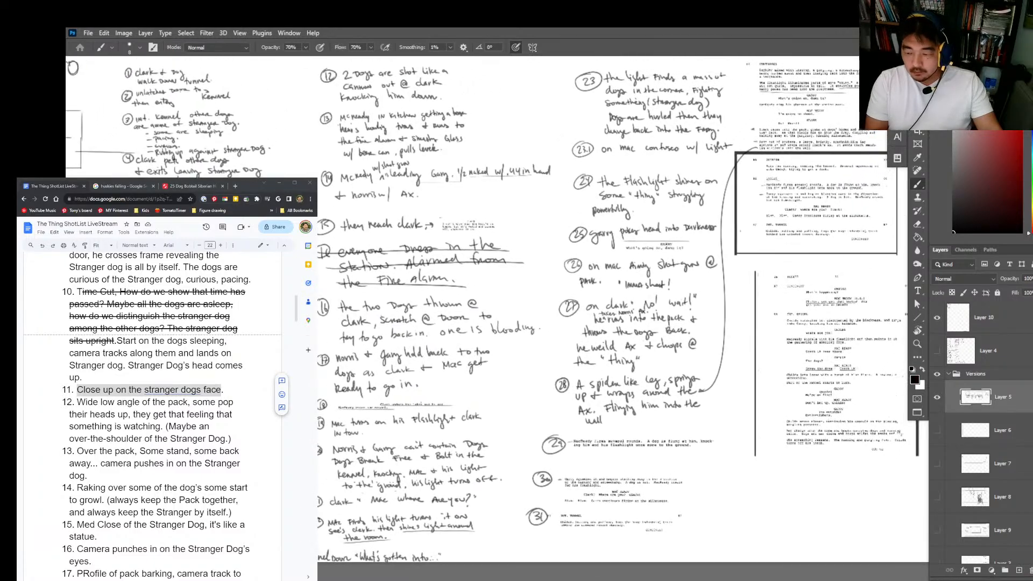
click(948, 373)
click(936, 373)
click(944, 357)
click(936, 350)
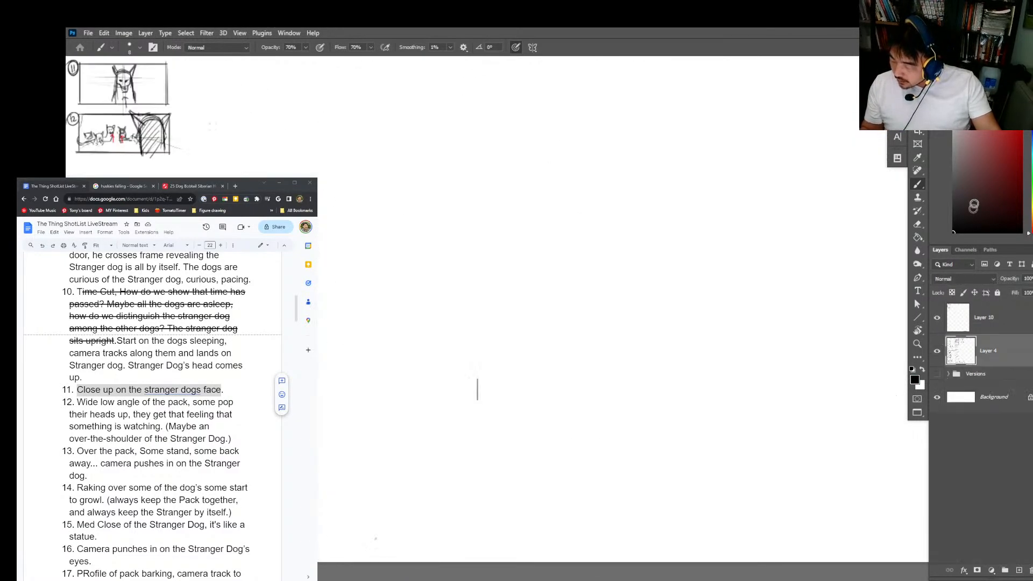
mouse_move(774, 362)
mouse_down()
mouse_move(559, 207)
mouse_move(727, 238)
mouse_up()
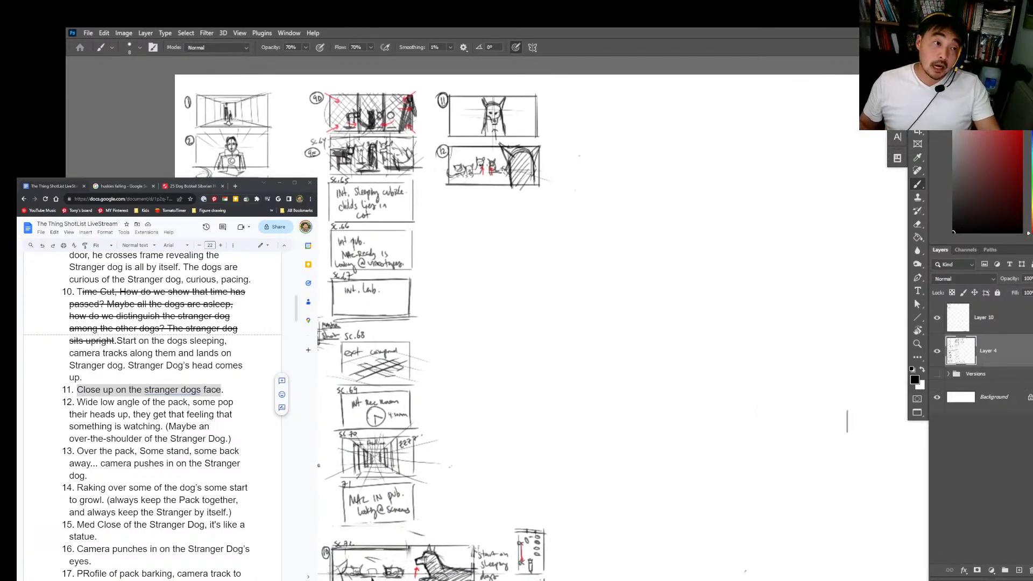
Step: Hide the Layer 4 storyboard and show the planning notes again with the Versions group expanded
click(253, 189)
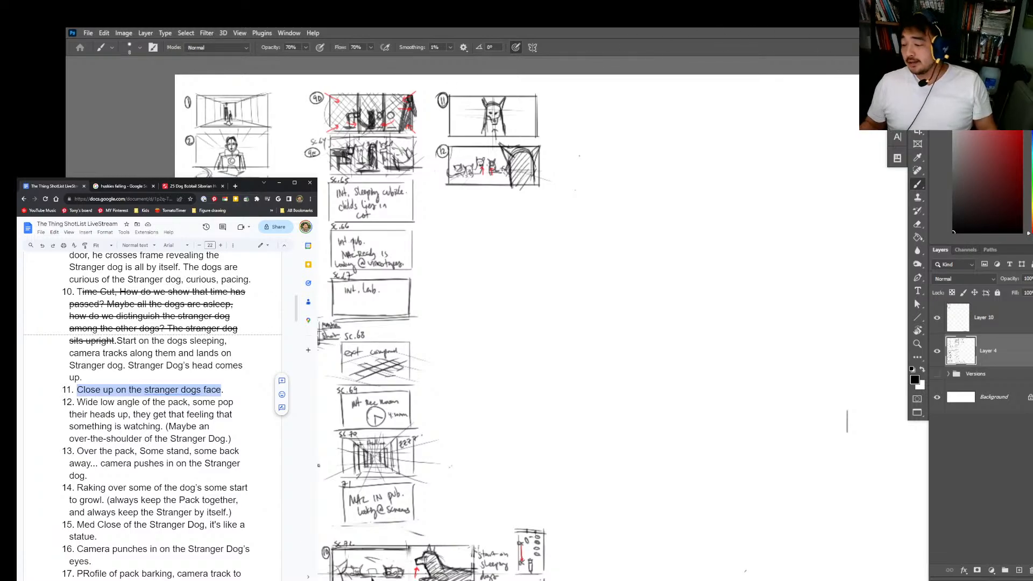
click(936, 350)
click(936, 373)
click(947, 375)
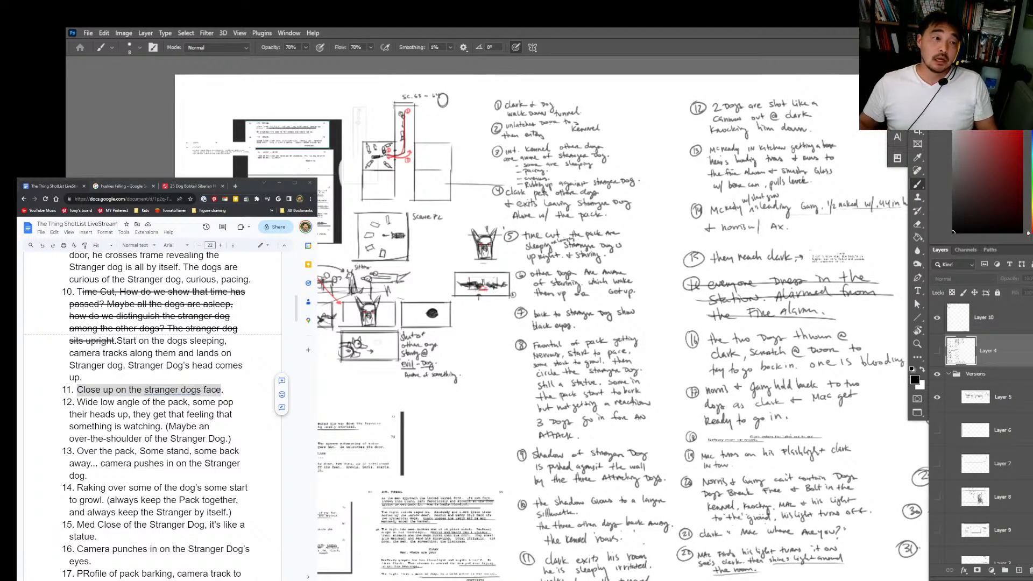
Step: Return to the start of the shot list and review shot 1, the wide two-shot of Clark and dog
scroll(153, 414, up, 7)
scroll(152, 414, up, 3)
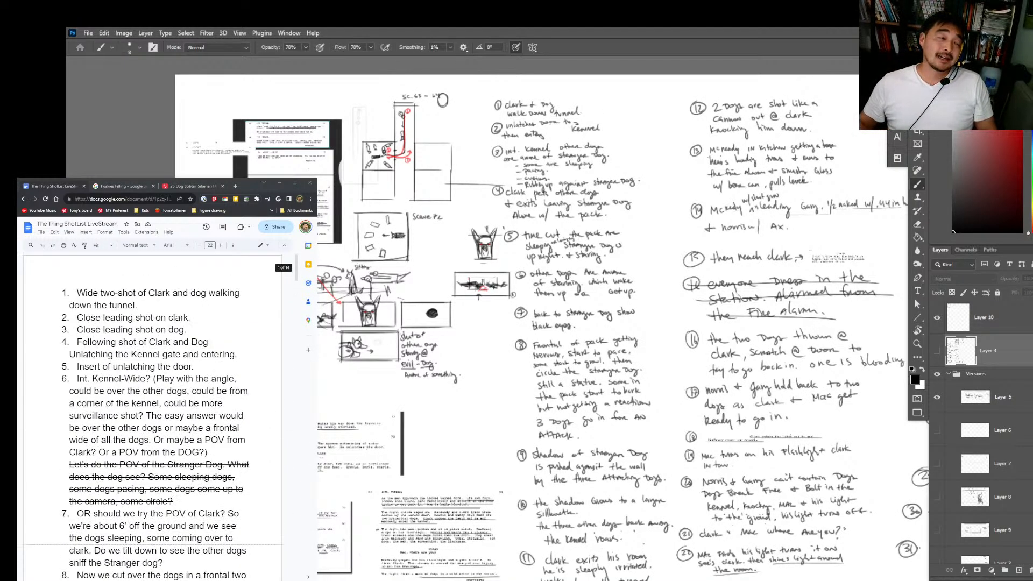
drag(77, 293, 163, 302)
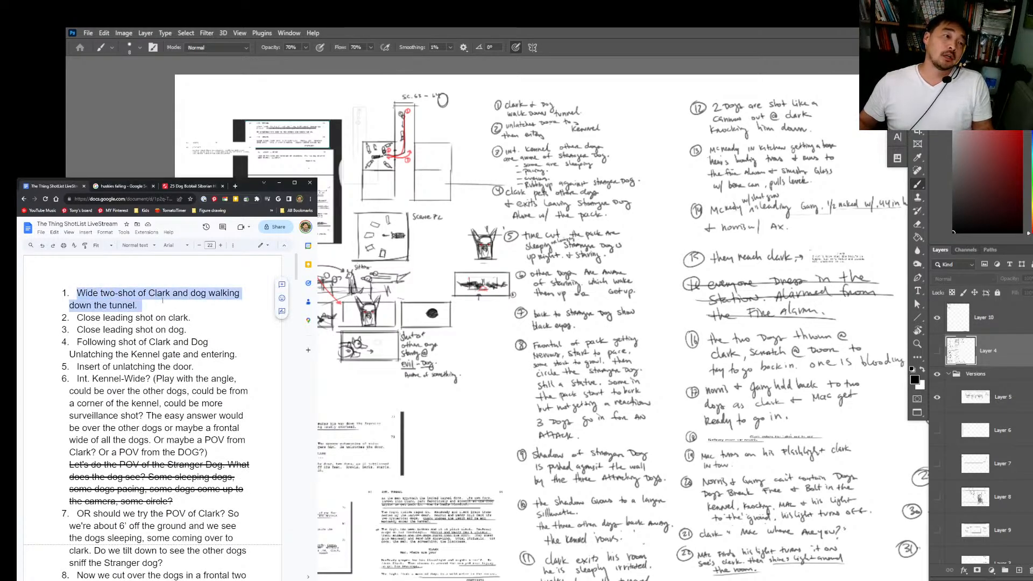
click(163, 304)
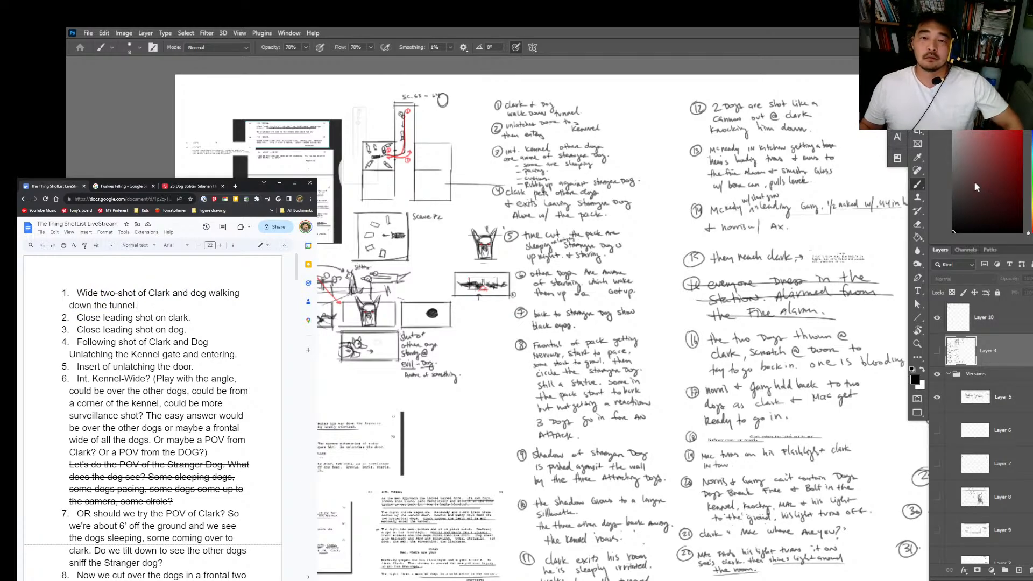
click(991, 207)
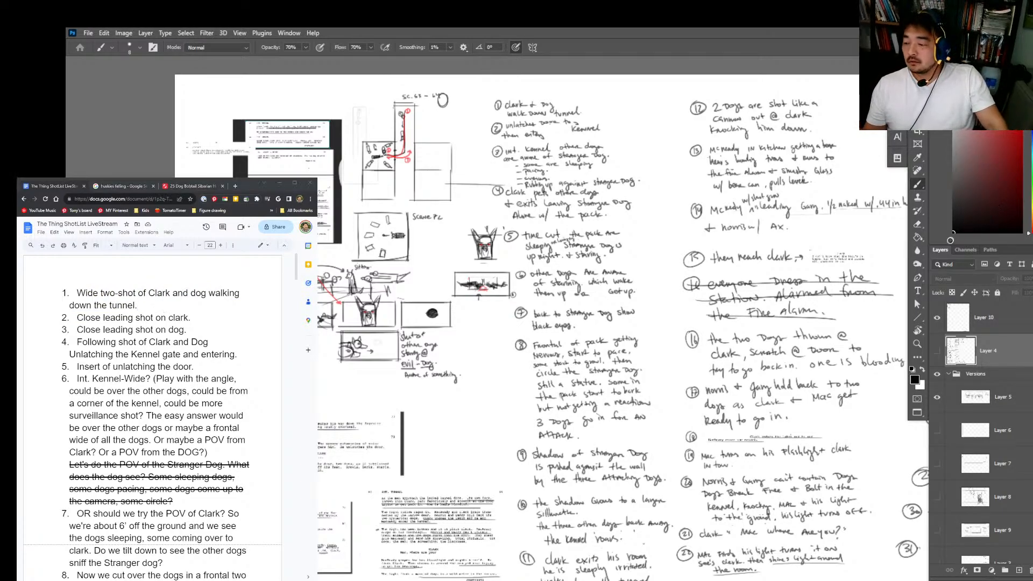
click(863, 310)
key(Return)
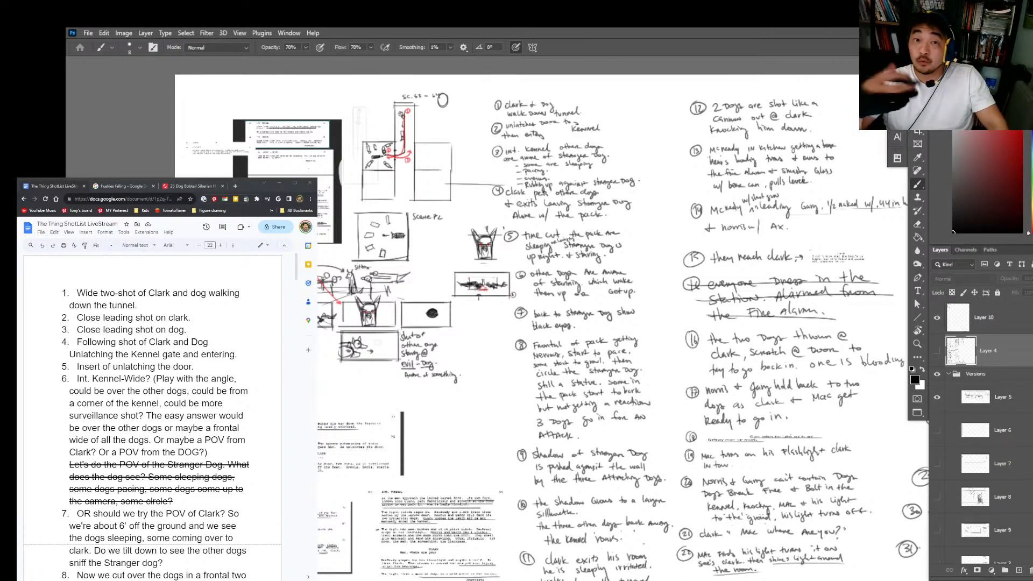
Step: Switch to the thing.pdf script in Acrobat, look it over from the title page through the infirmary scene, and put it out of view
key(super)
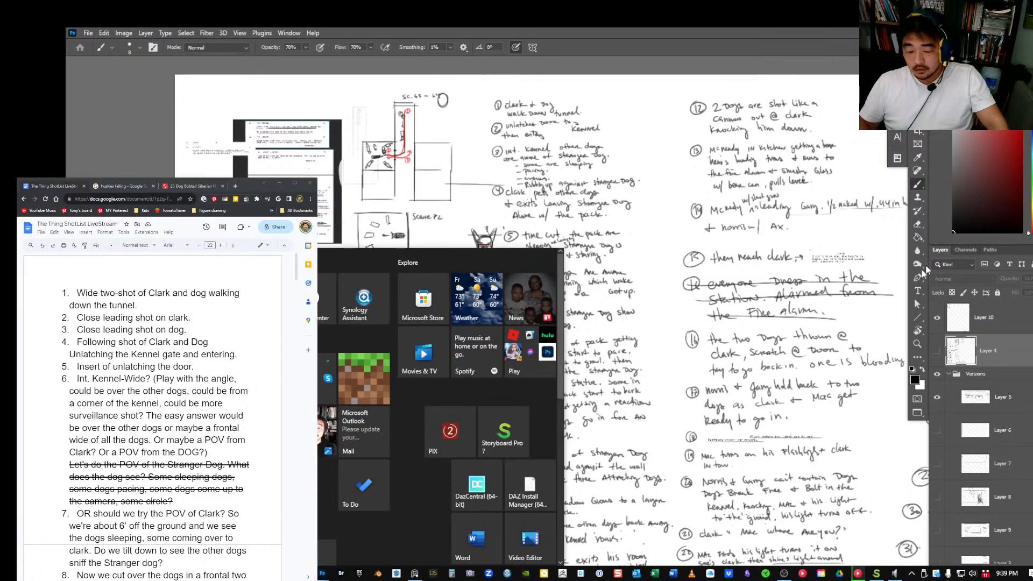
click(304, 574)
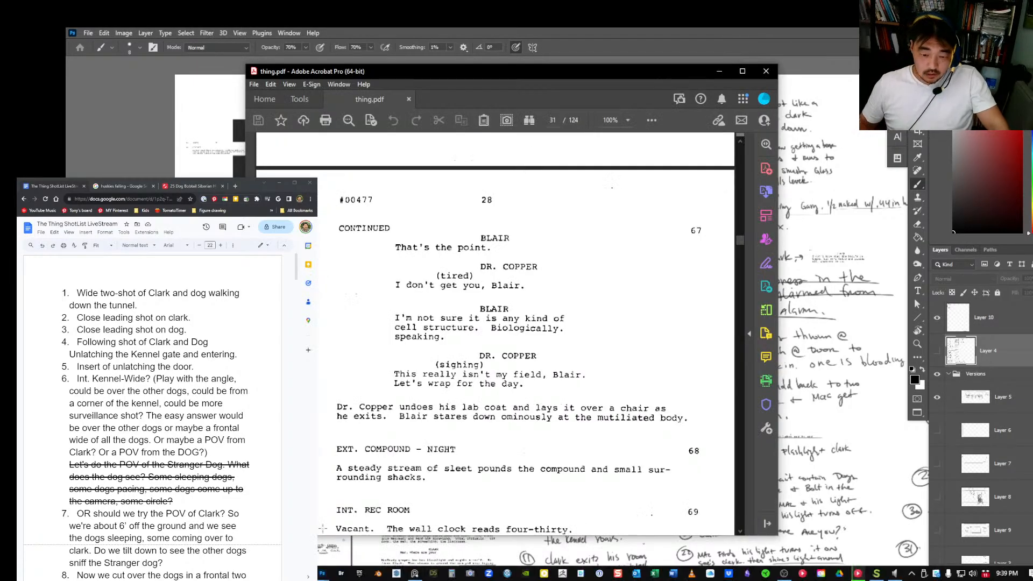
drag(740, 240, 740, 141)
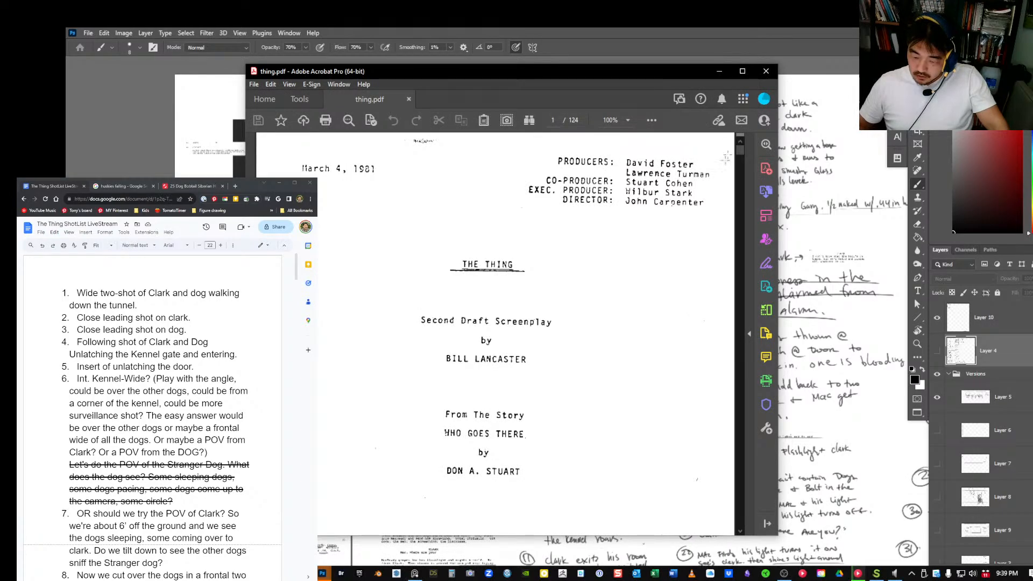
scroll(486, 345, down, 10)
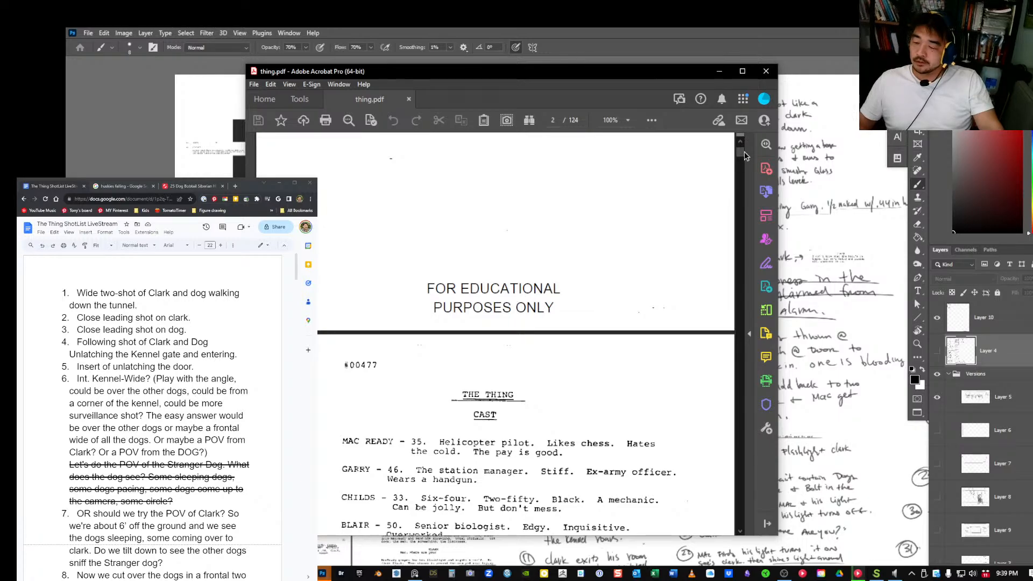
drag(740, 152, 740, 180)
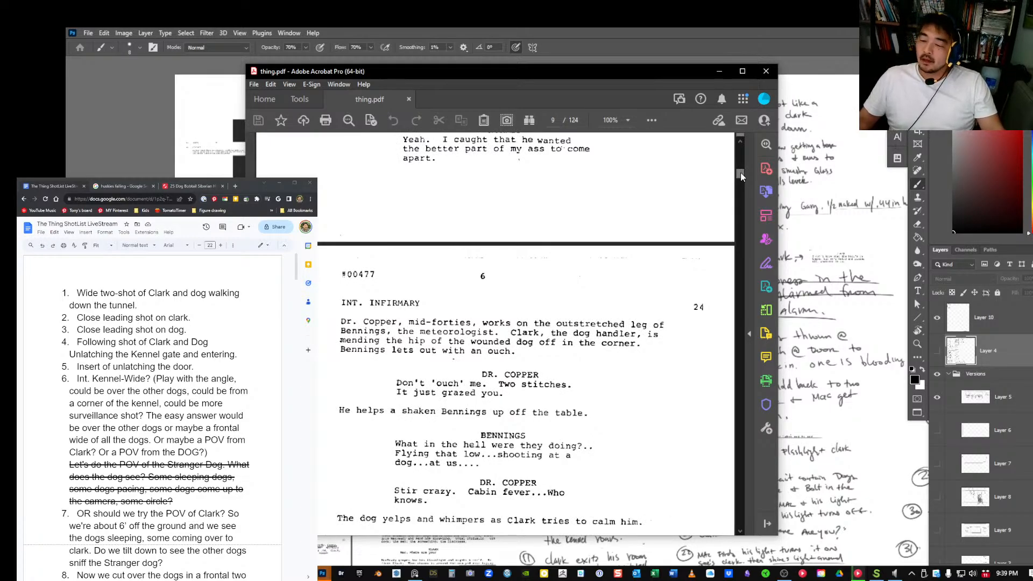
scroll(740, 172, down, 5)
drag(575, 75, 66, 121)
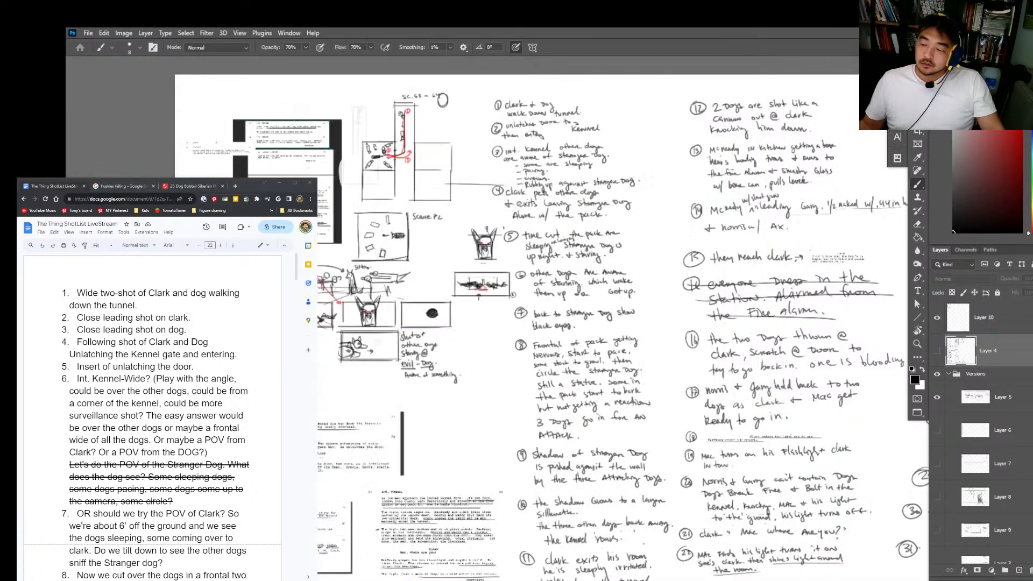
Step: Collapse and hide the Versions group and show the Layer 4 storyboard again
click(948, 373)
click(936, 373)
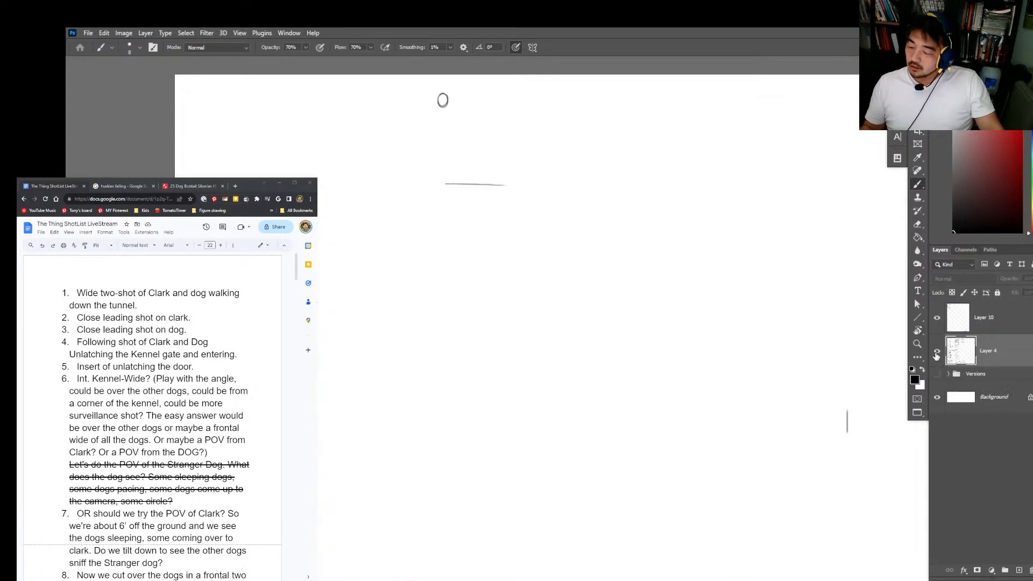
click(936, 352)
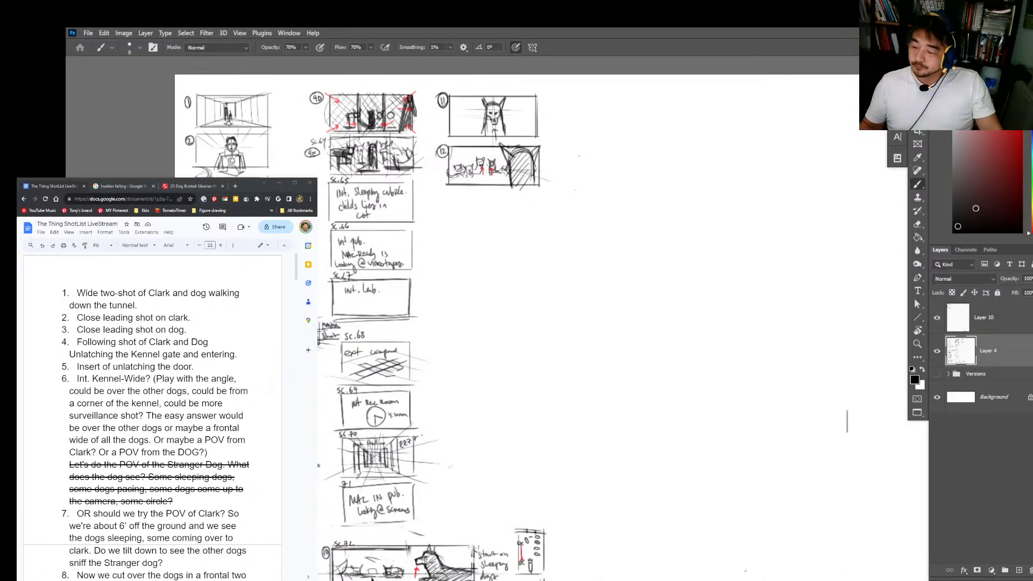
Step: Review the opening storyboard panels of Clark and the dog, retracing the right edge of shot 2's frame
drag(255, 126, 345, 127)
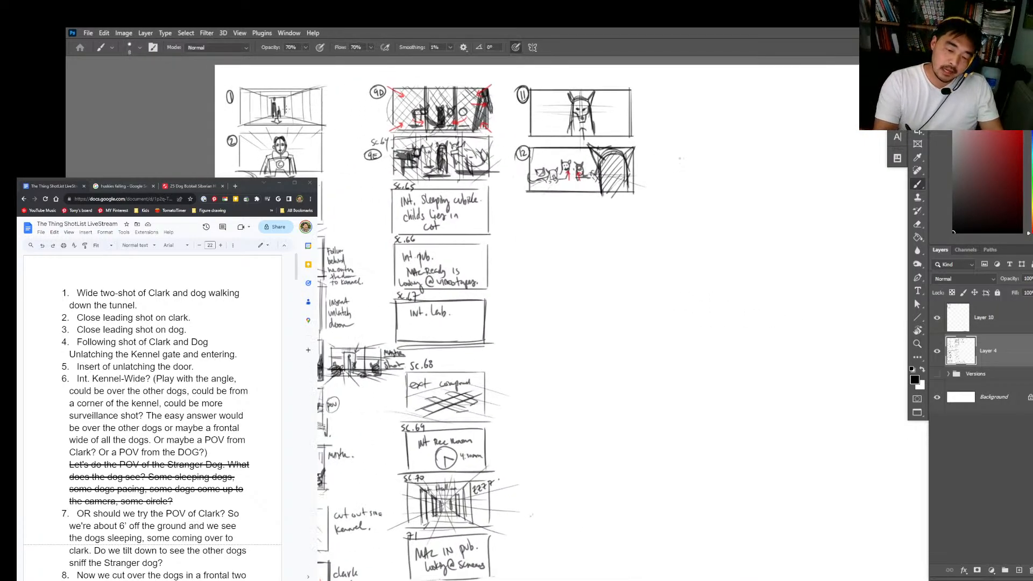
mouse_move(284, 108)
mouse_down()
mouse_move(299, 107)
mouse_move(323, 139)
mouse_up()
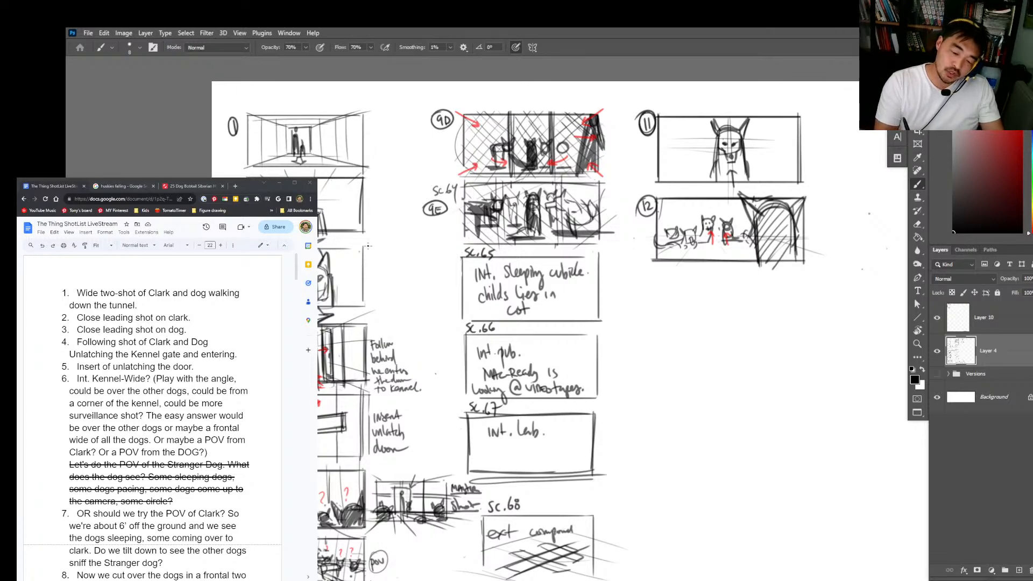
drag(318, 243, 332, 235)
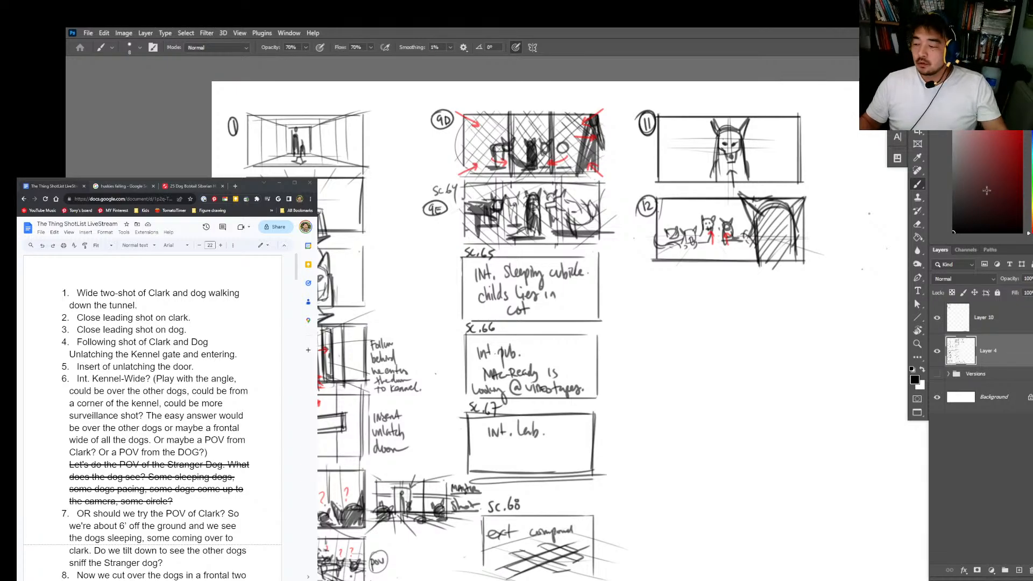
scroll(302, 161, up, 1)
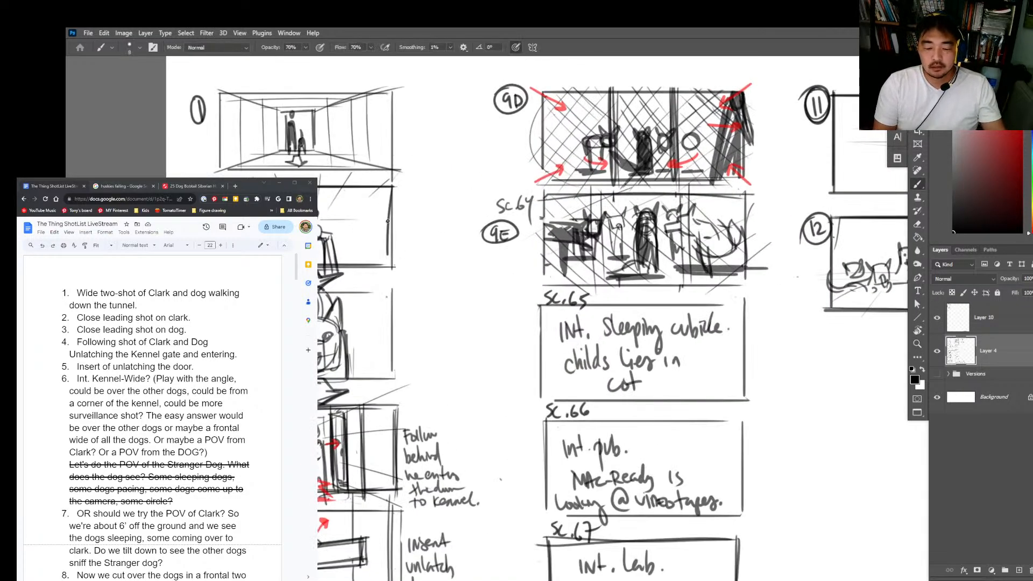
mouse_move(391, 186)
mouse_down()
mouse_move(391, 269)
mouse_move(391, 184)
mouse_move(388, 242)
mouse_up()
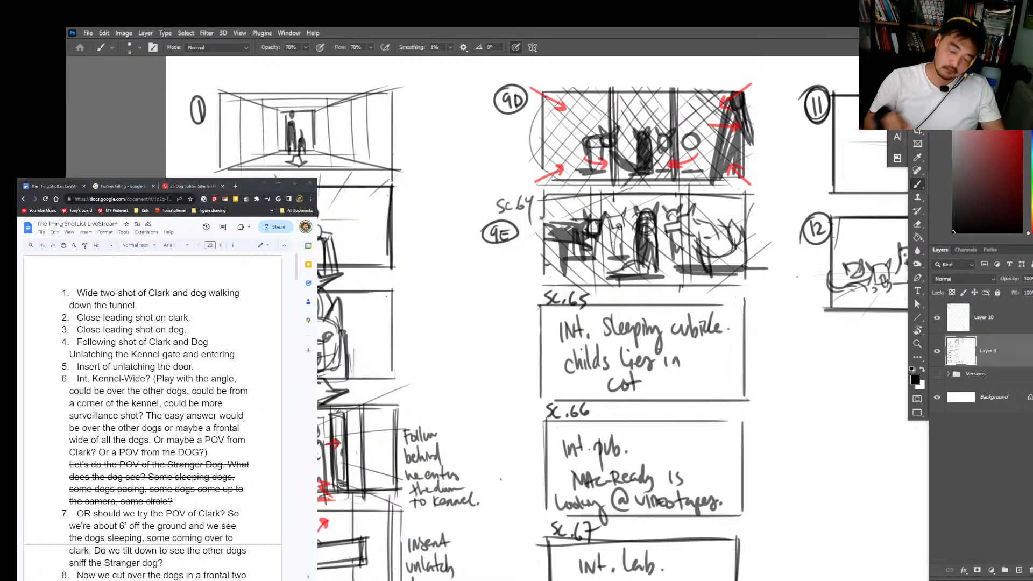
Step: Examine storyboard shots 3 to 6, from the close shot of the dog to the kennel entrance and its master shot
scroll(760, 489, down, 5)
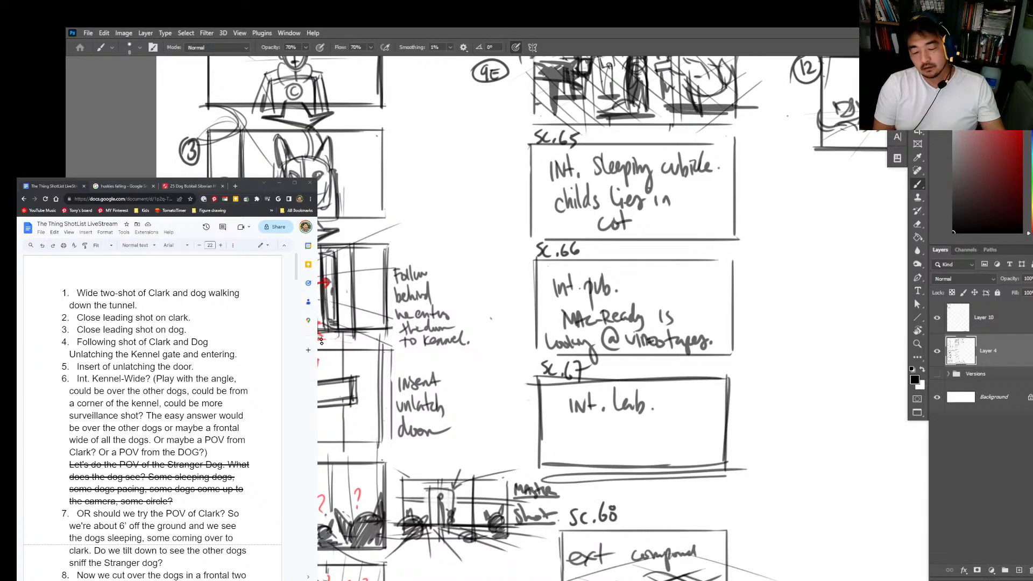
scroll(424, 298, down, 2)
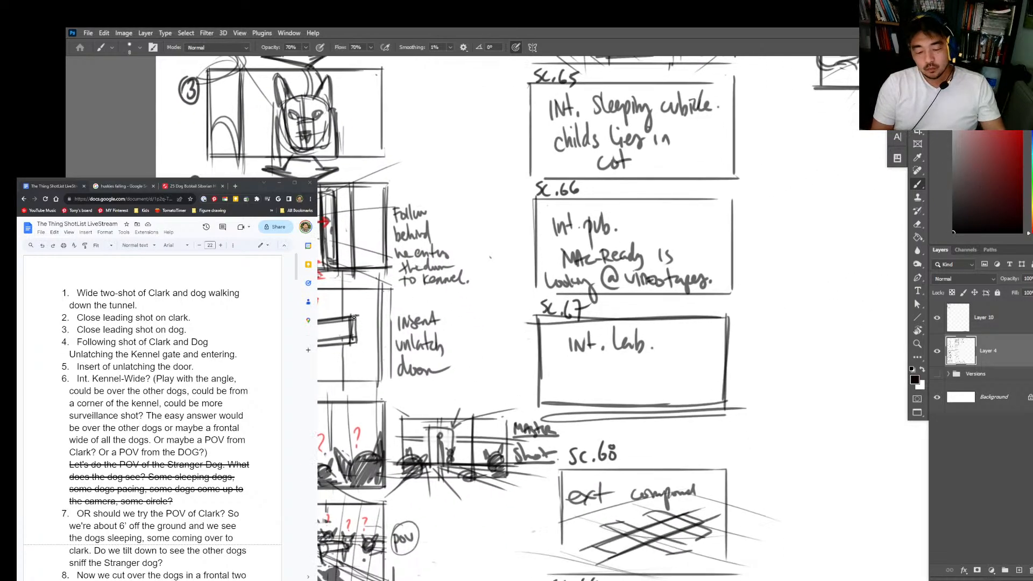
drag(354, 317, 359, 327)
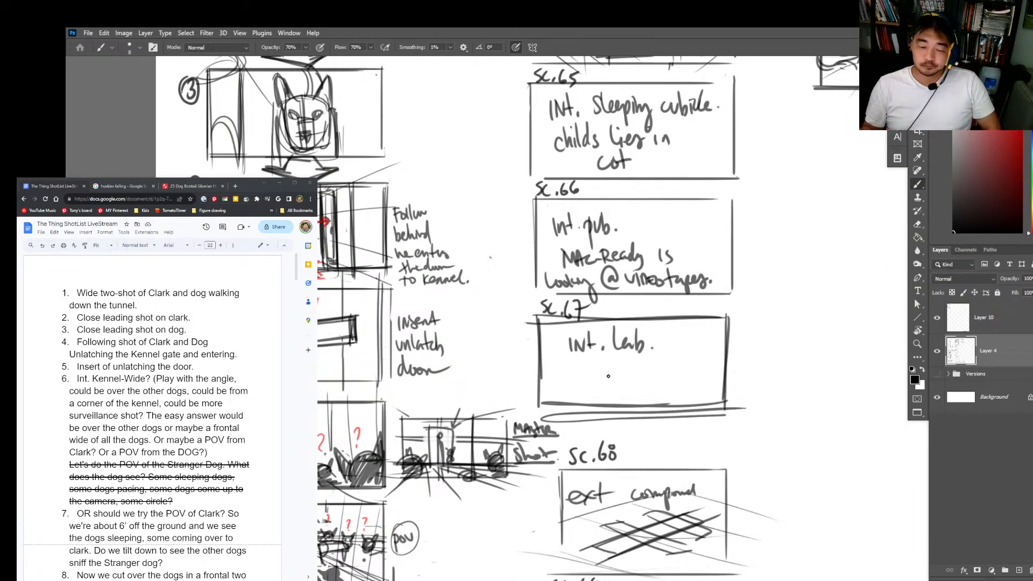
drag(474, 276, 481, 246)
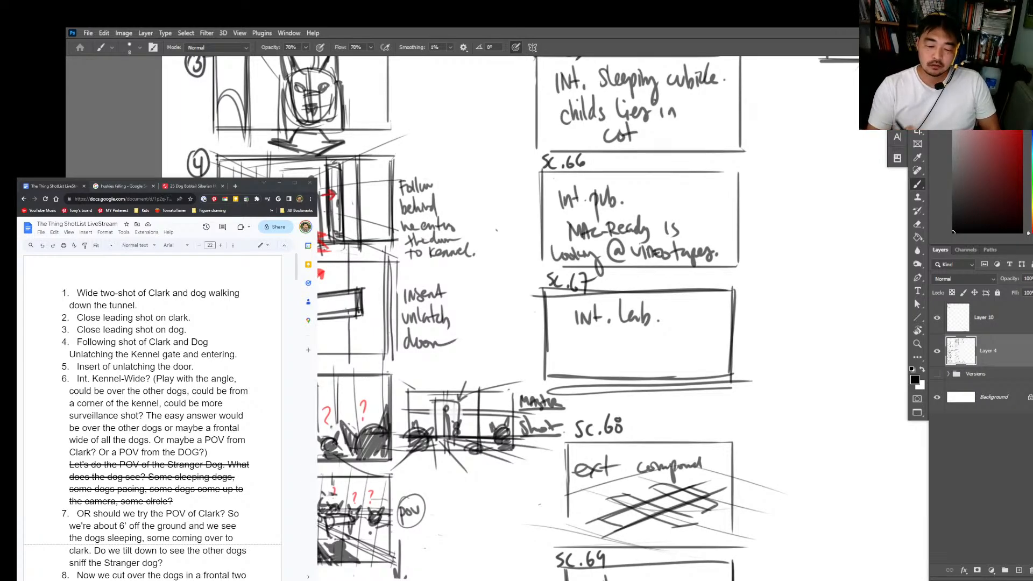
drag(414, 465, 401, 339)
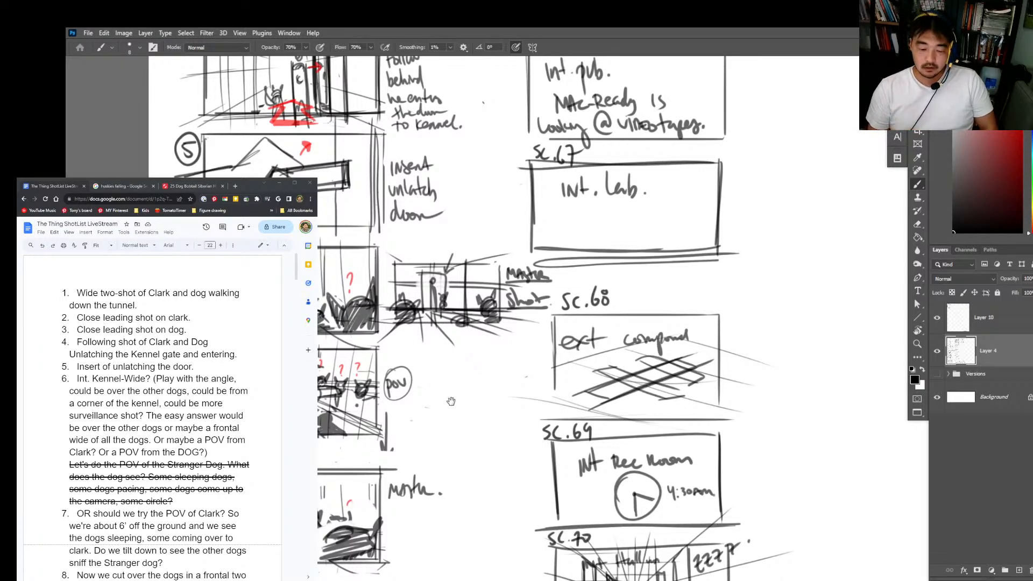
drag(456, 399, 453, 381)
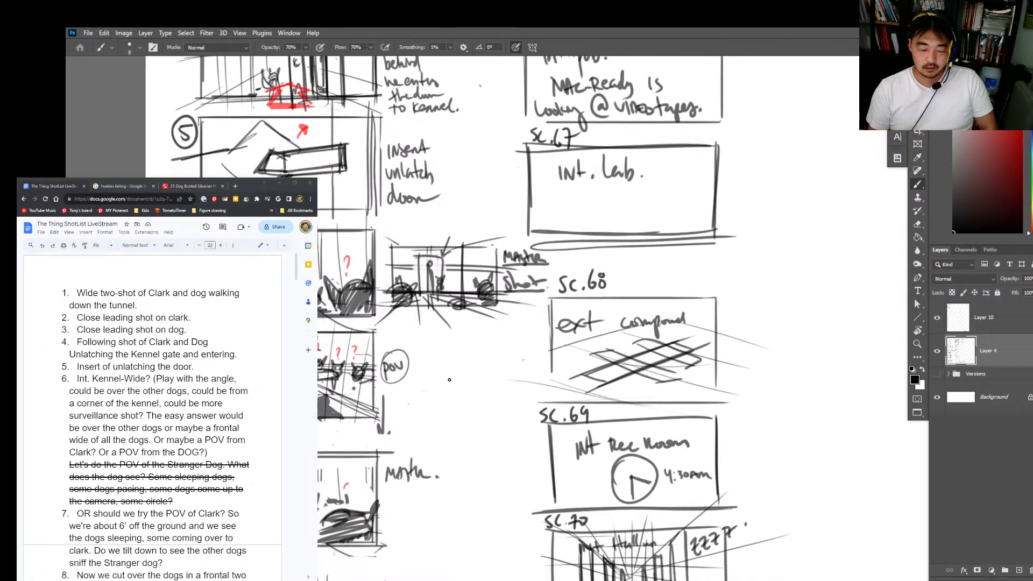
drag(442, 443, 425, 376)
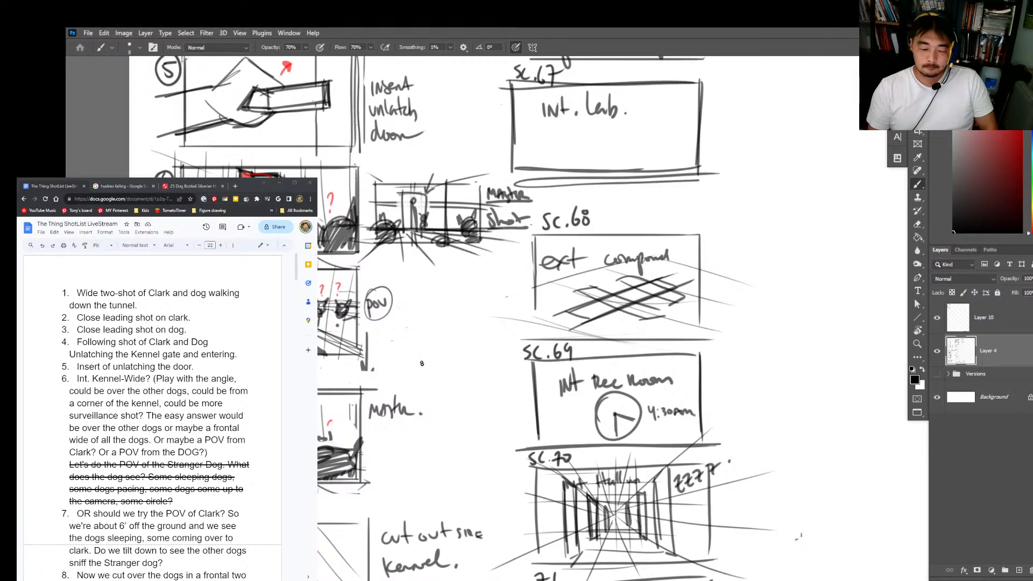
drag(352, 182, 353, 262)
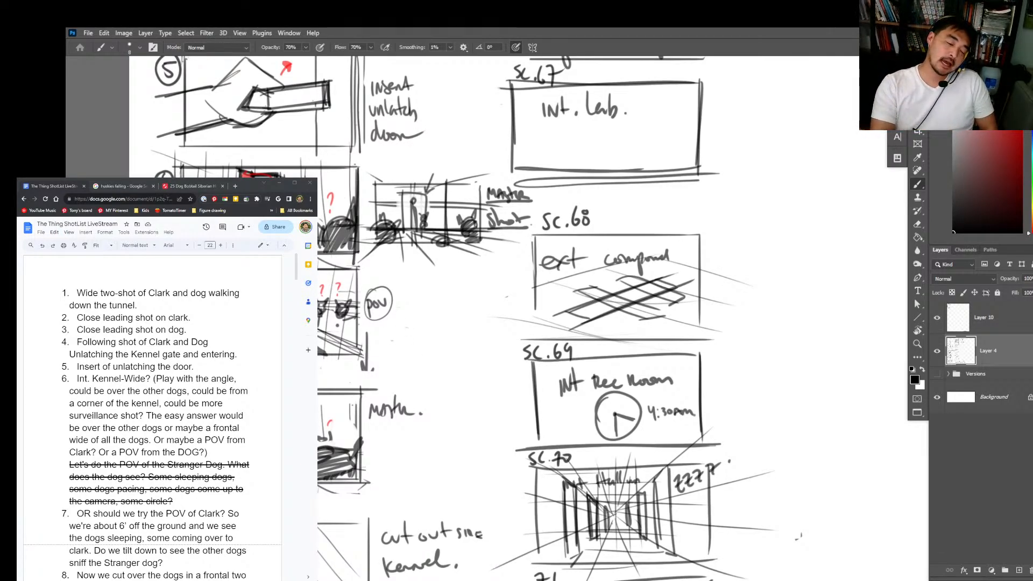
Step: Examine the kennel wide, the POV panel, the shot 8 master and the panels of Clark exiting and locking up
scroll(438, 317, down, 3)
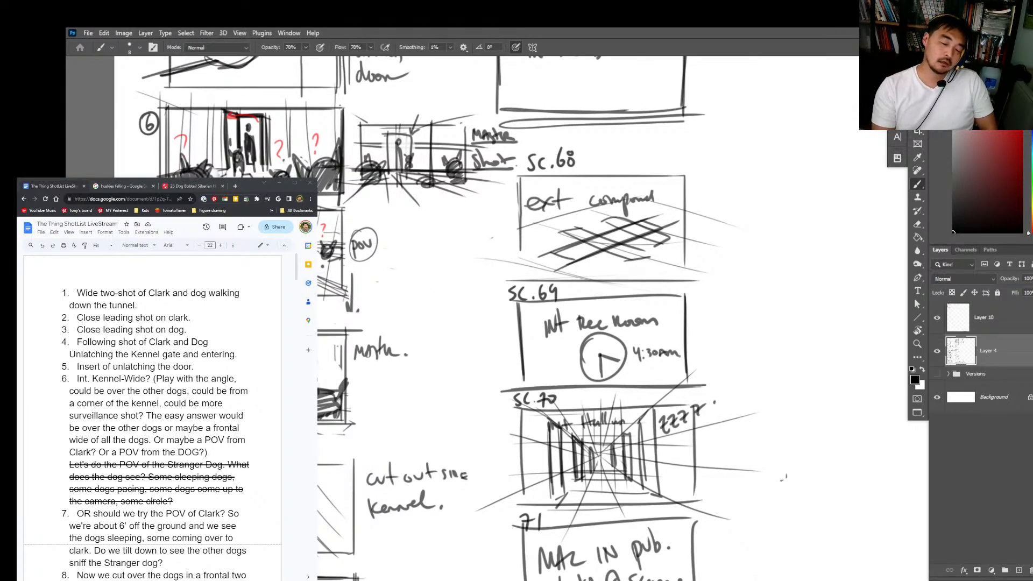
scroll(419, 362, down, 3)
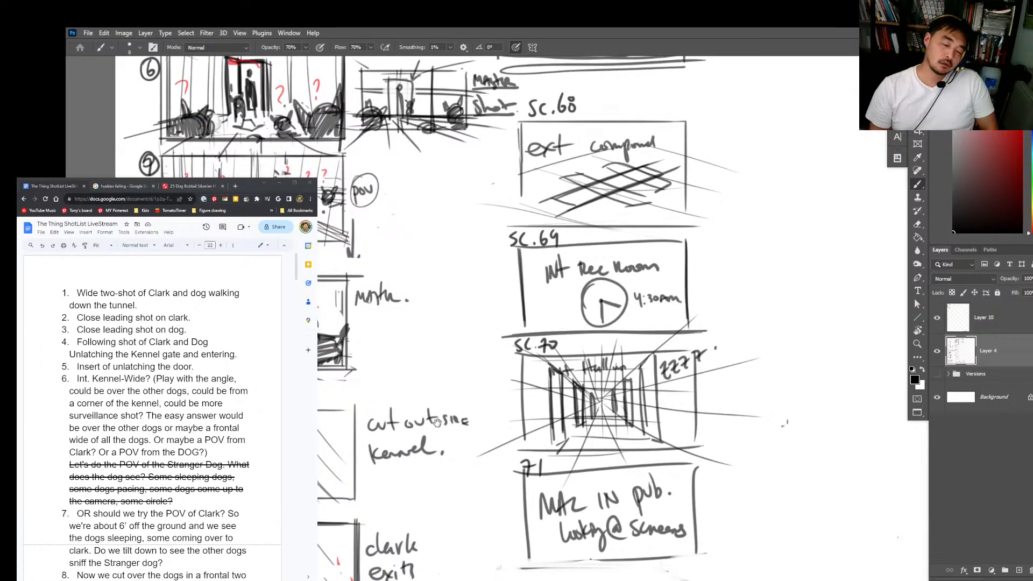
scroll(437, 422, down, 2)
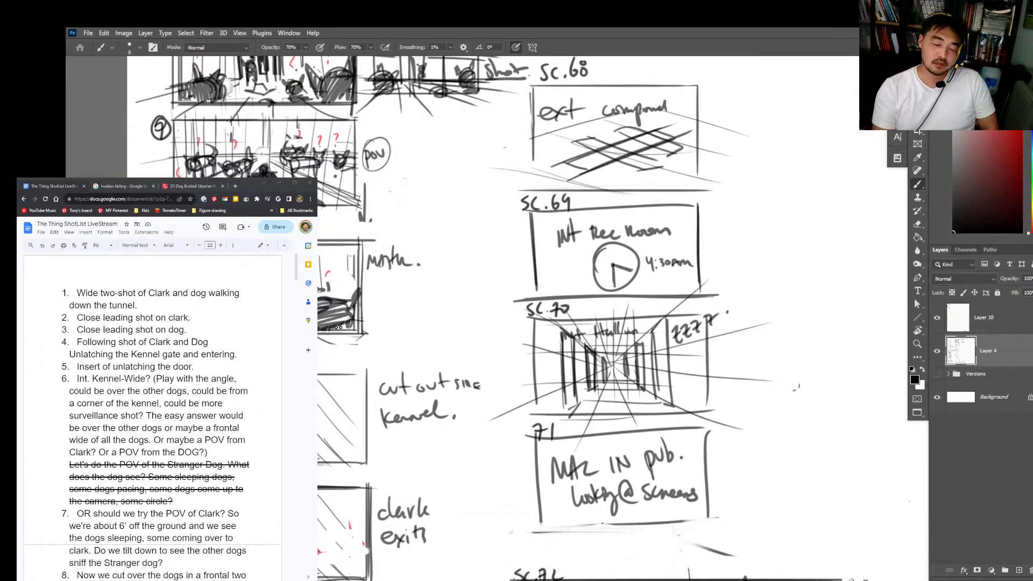
drag(402, 199, 399, 215)
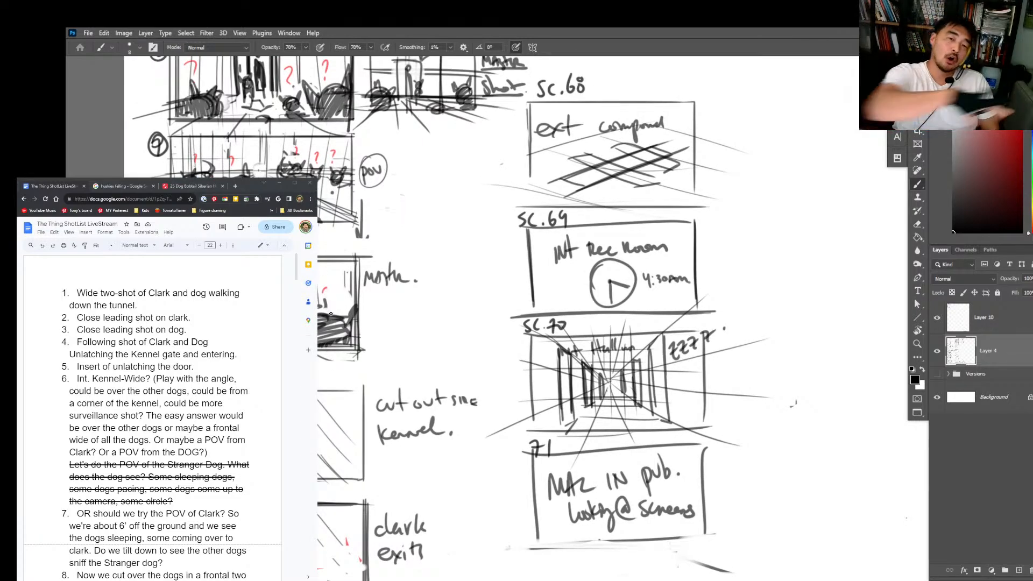
drag(477, 445, 483, 380)
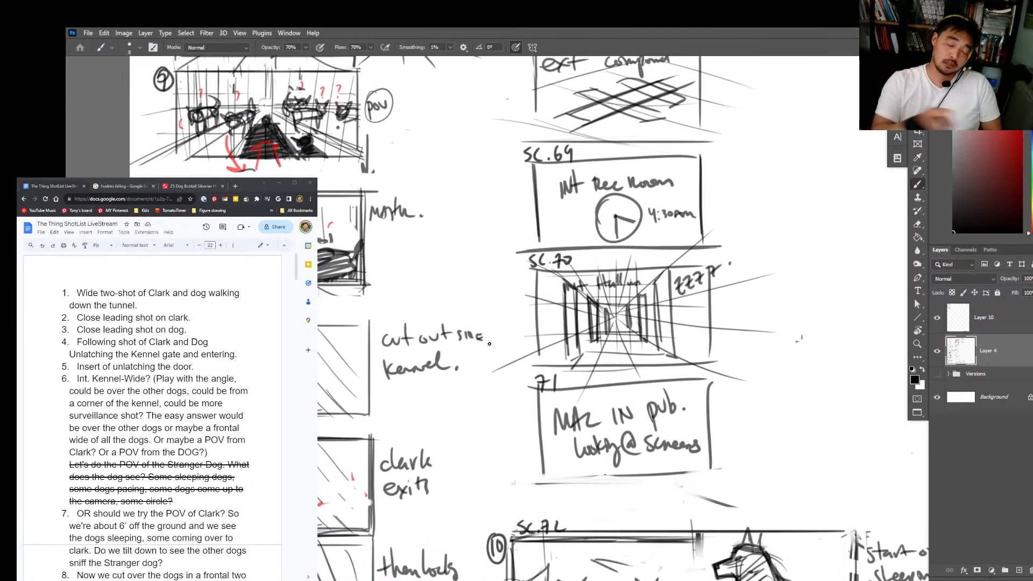
drag(480, 258, 469, 224)
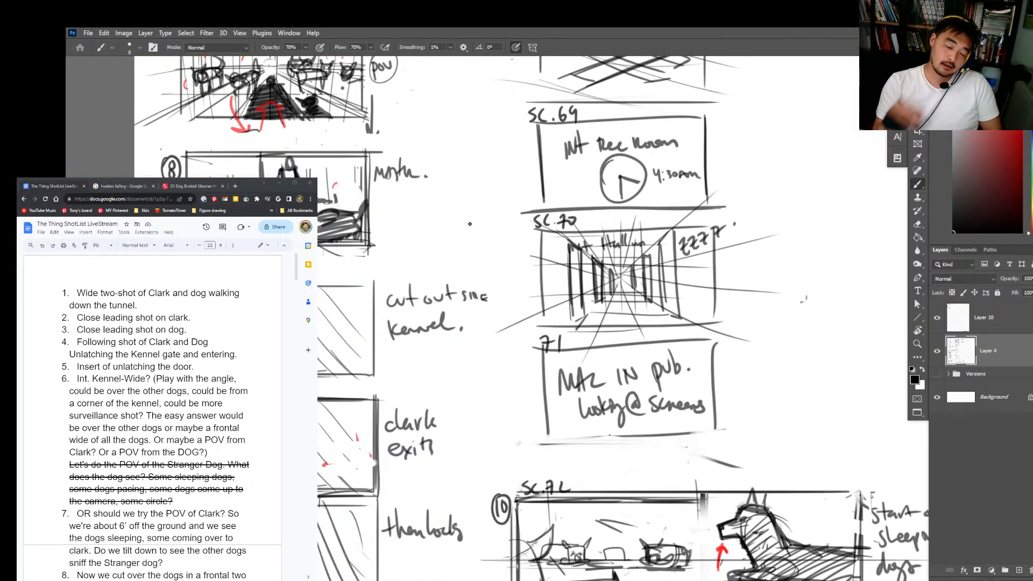
drag(423, 355, 418, 323)
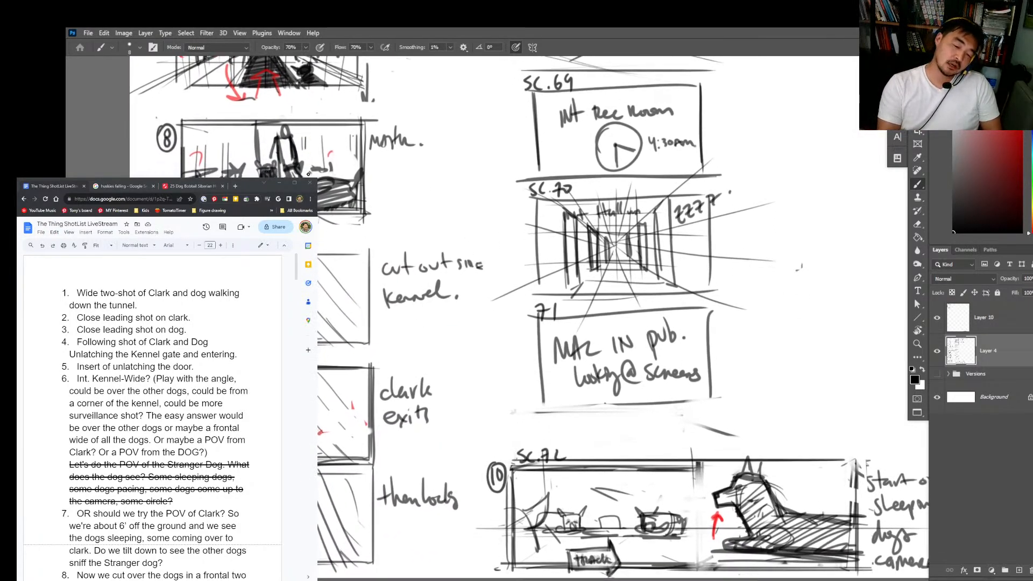
mouse_move(302, 154)
mouse_down()
mouse_move(315, 150)
mouse_move(301, 146)
mouse_up()
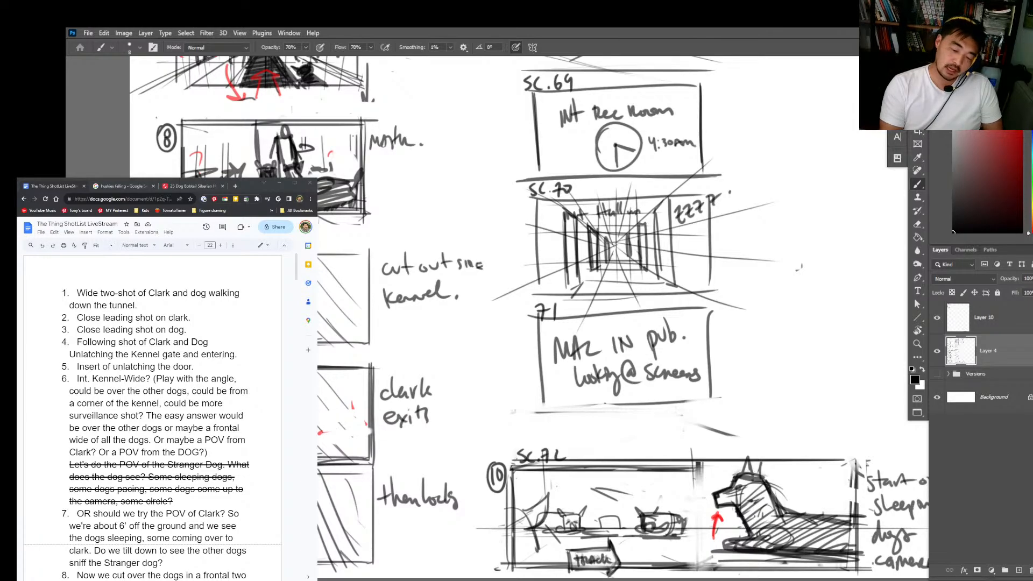
Step: Look over the panels around shot 10's tracking shot and return to the blank space below shot 12
scroll(529, 317, down, 3)
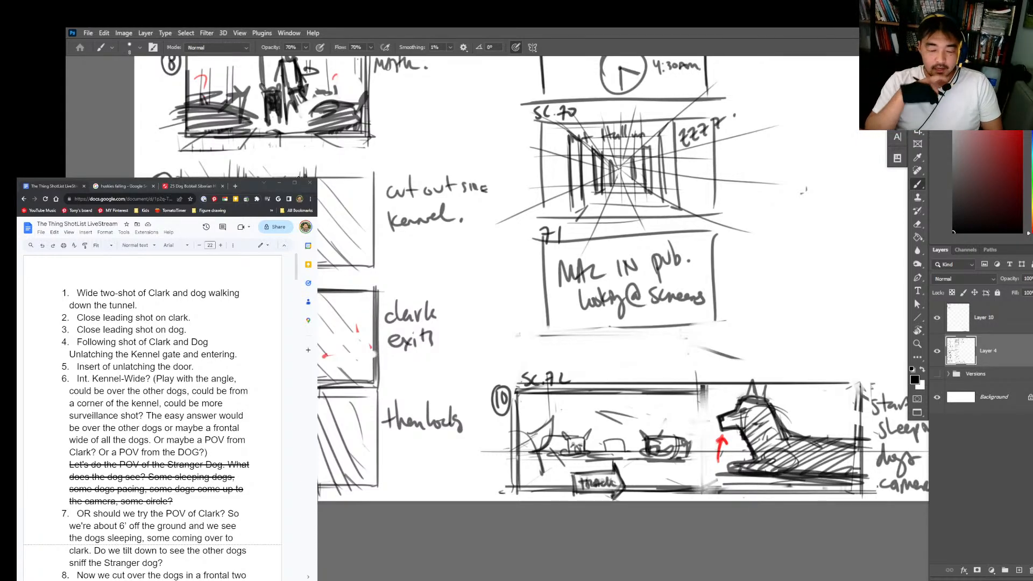
drag(375, 174, 376, 263)
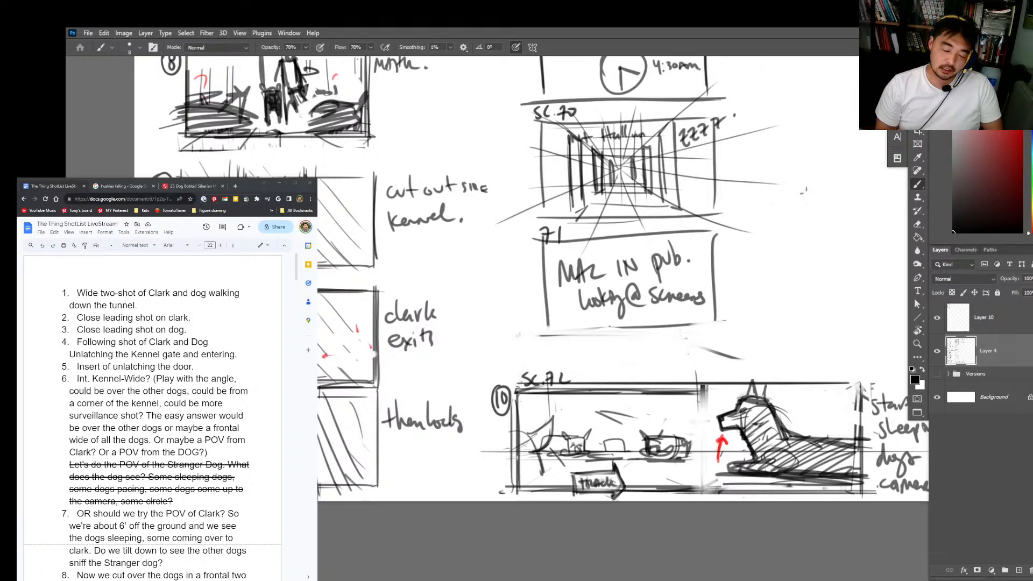
drag(778, 125, 644, 392)
drag(664, 122, 663, 339)
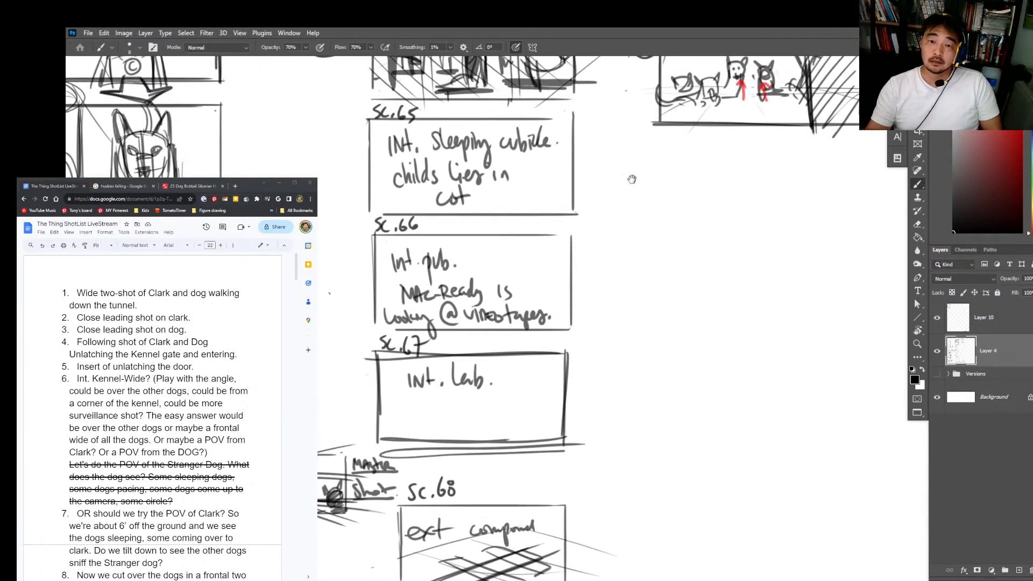
drag(629, 177, 625, 230)
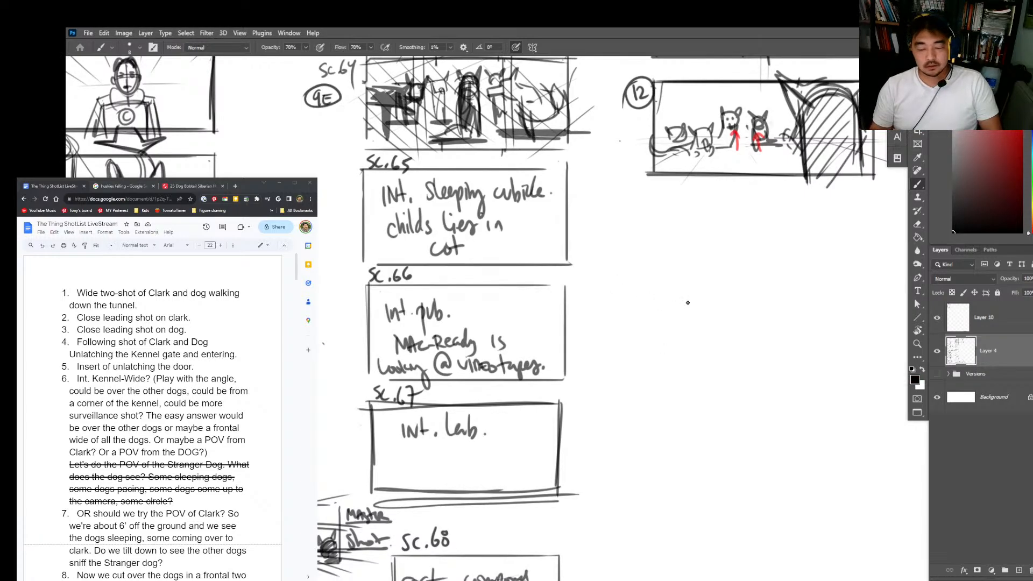
Step: Sketch a top-view dolly track with crossties below shot 12 and shade in the dolly sitting on it
drag(651, 328, 843, 328)
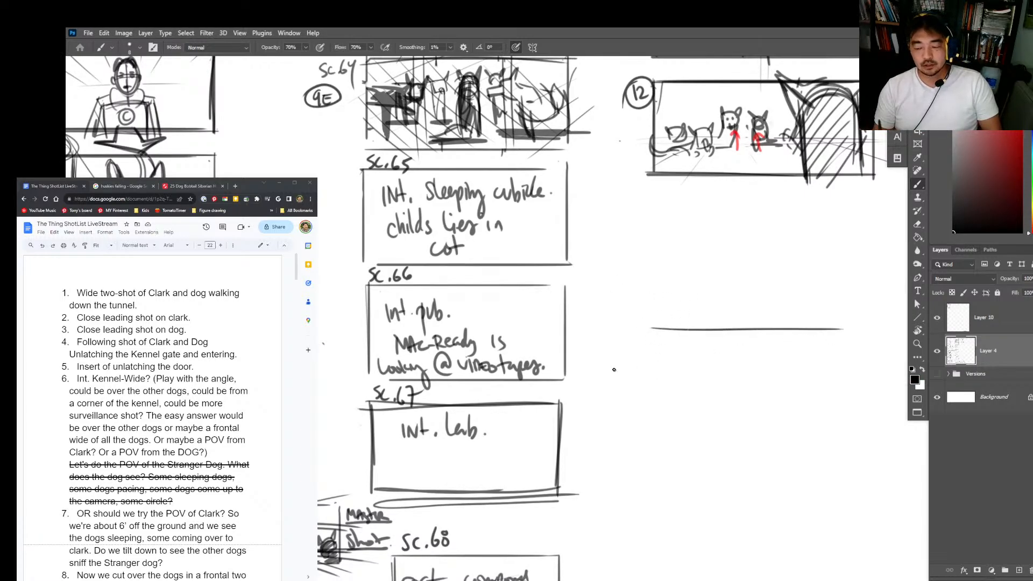
drag(640, 363, 868, 357)
mouse_move(657, 327)
mouse_down()
mouse_move(658, 363)
mouse_move(680, 363)
mouse_up()
drag(702, 328, 704, 362)
mouse_move(725, 328)
mouse_down()
mouse_move(726, 364)
mouse_move(752, 366)
mouse_up()
drag(788, 322, 788, 366)
mouse_move(811, 324)
mouse_down()
mouse_move(810, 365)
mouse_move(830, 369)
mouse_up()
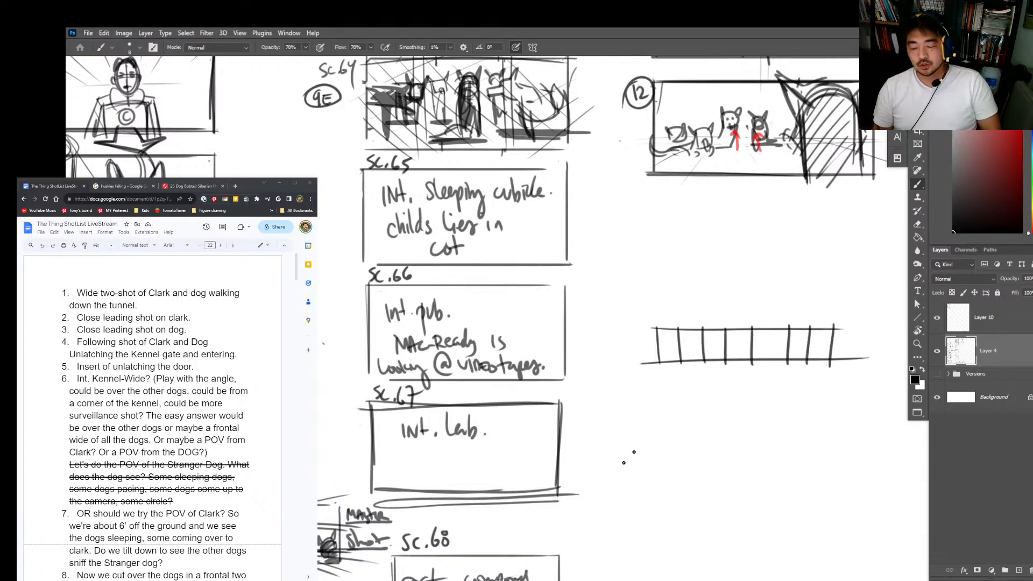
mouse_move(681, 330)
mouse_down()
mouse_move(701, 331)
mouse_move(687, 355)
mouse_move(702, 359)
mouse_move(693, 357)
mouse_move(737, 334)
mouse_move(715, 355)
mouse_move(689, 355)
mouse_up()
mouse_move(737, 356)
mouse_down()
mouse_move(740, 330)
mouse_move(744, 357)
mouse_move(699, 339)
mouse_move(695, 356)
mouse_move(702, 337)
mouse_move(732, 341)
mouse_up()
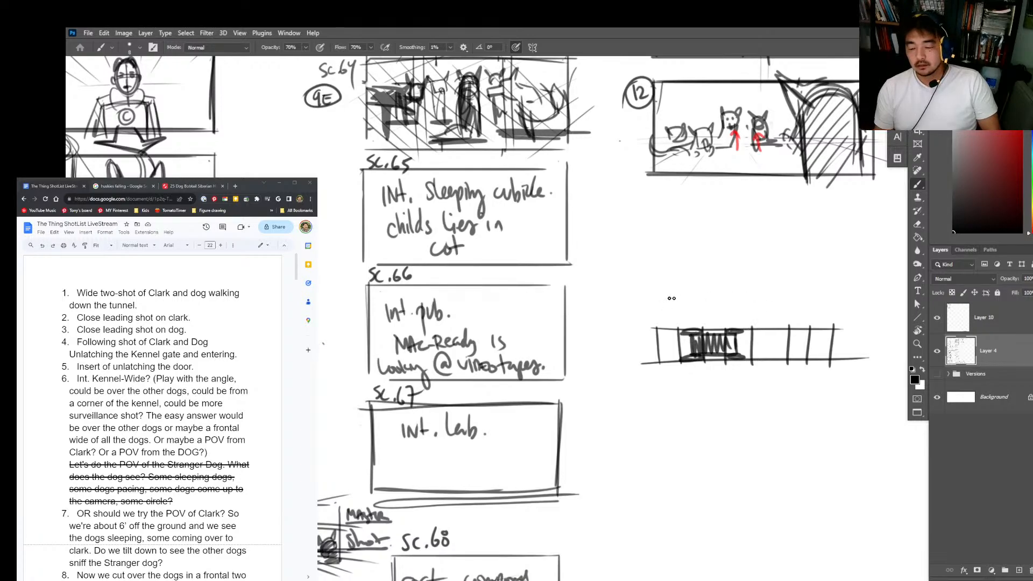
Step: Sketch a side view of the dolly above the track, with ground line, wheels, platform, post and a forward-facing camera
drag(661, 289, 818, 294)
drag(655, 291, 840, 300)
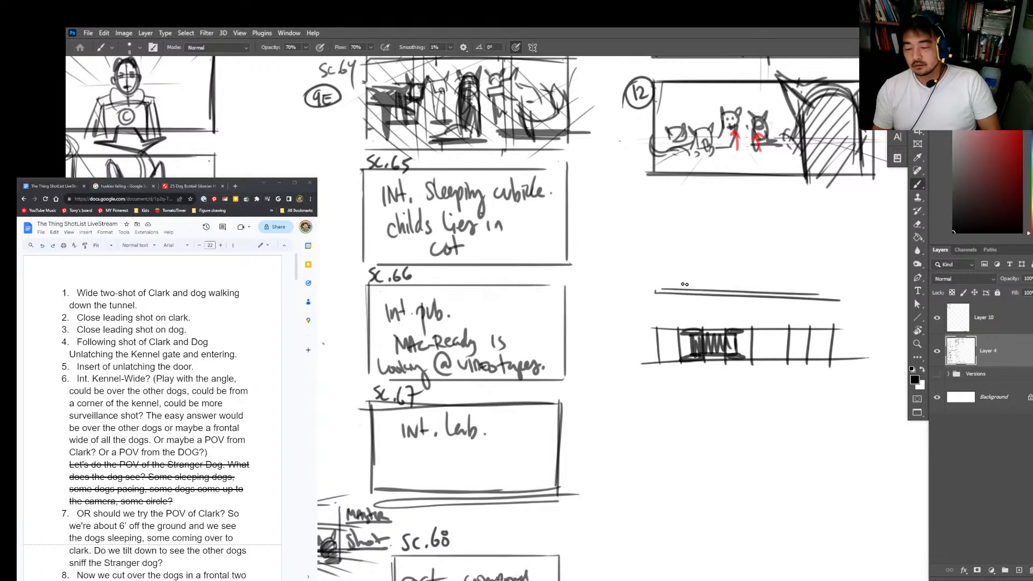
mouse_move(684, 284)
mouse_down()
mouse_move(698, 290)
mouse_move(688, 279)
mouse_up()
mouse_move(740, 282)
mouse_down()
mouse_move(742, 292)
mouse_move(745, 278)
mouse_up()
mouse_move(681, 276)
mouse_down()
mouse_move(758, 276)
mouse_move(679, 259)
mouse_move(756, 261)
mouse_move(757, 277)
mouse_move(731, 214)
mouse_up()
mouse_move(731, 215)
mouse_down()
mouse_move(759, 215)
mouse_move(759, 232)
mouse_up()
mouse_move(759, 232)
mouse_down()
mouse_move(732, 231)
mouse_move(750, 228)
mouse_move(747, 219)
mouse_up()
mouse_move(732, 214)
mouse_down()
mouse_move(733, 233)
mouse_move(759, 233)
mouse_up()
mouse_move(759, 233)
mouse_down()
mouse_move(731, 231)
mouse_move(750, 234)
mouse_move(774, 216)
mouse_move(765, 227)
mouse_move(838, 231)
mouse_move(751, 242)
mouse_up()
mouse_move(671, 237)
mouse_down()
mouse_move(691, 224)
mouse_move(695, 244)
mouse_up()
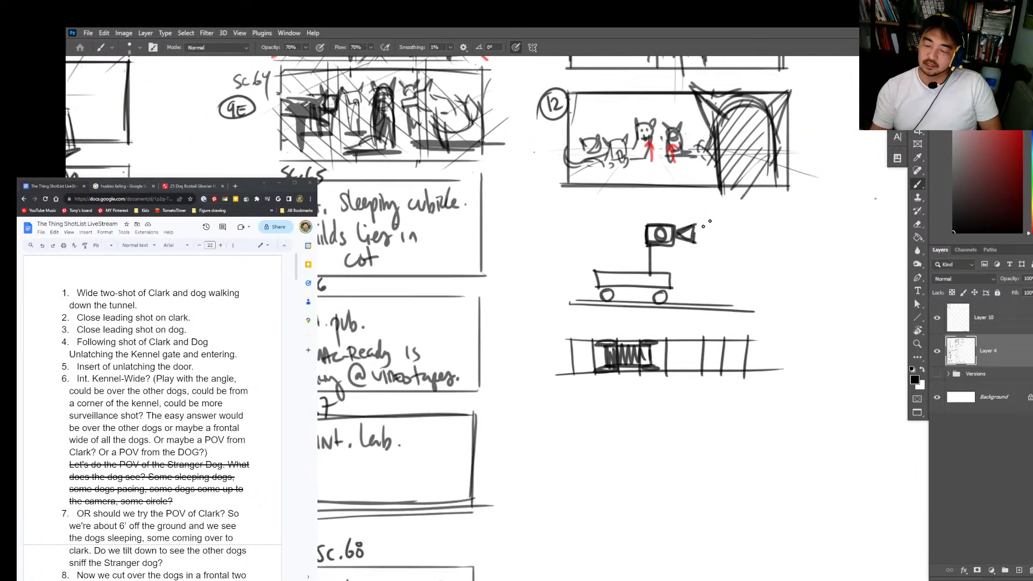
Step: Add the subject's head in front of the side-view camera and extend the track beneath it with crossties
drag(770, 212, 771, 212)
mouse_move(658, 302)
mouse_down()
mouse_move(799, 305)
mouse_move(810, 314)
mouse_up()
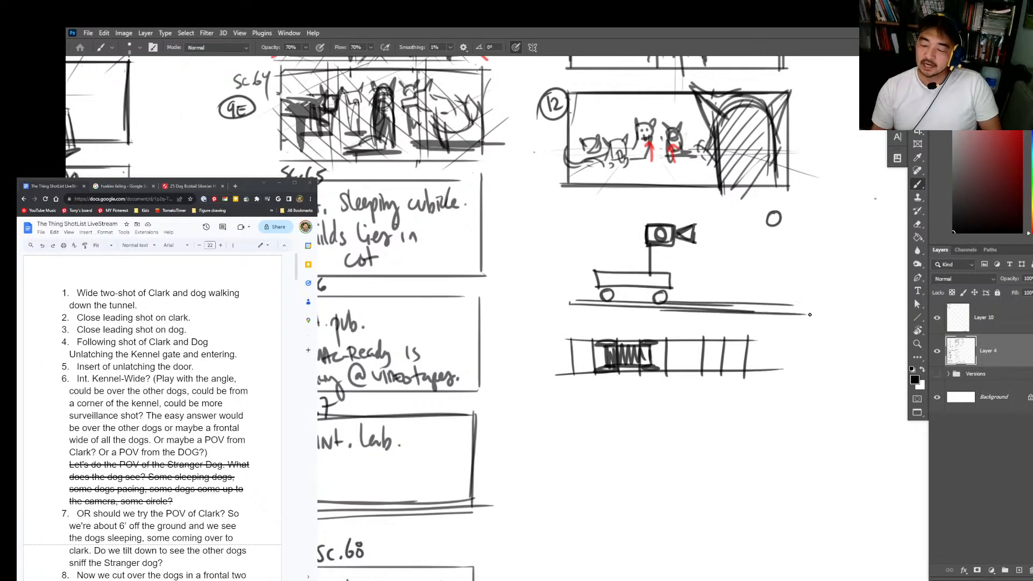
mouse_move(729, 301)
mouse_down()
mouse_move(728, 313)
mouse_move(744, 311)
mouse_up()
Step: Draw a frame below the dolly diagrams and sketch the track receding inside it in one-point perspective
mouse_move(769, 303)
mouse_down()
mouse_move(767, 310)
mouse_move(738, 251)
mouse_move(789, 375)
mouse_up()
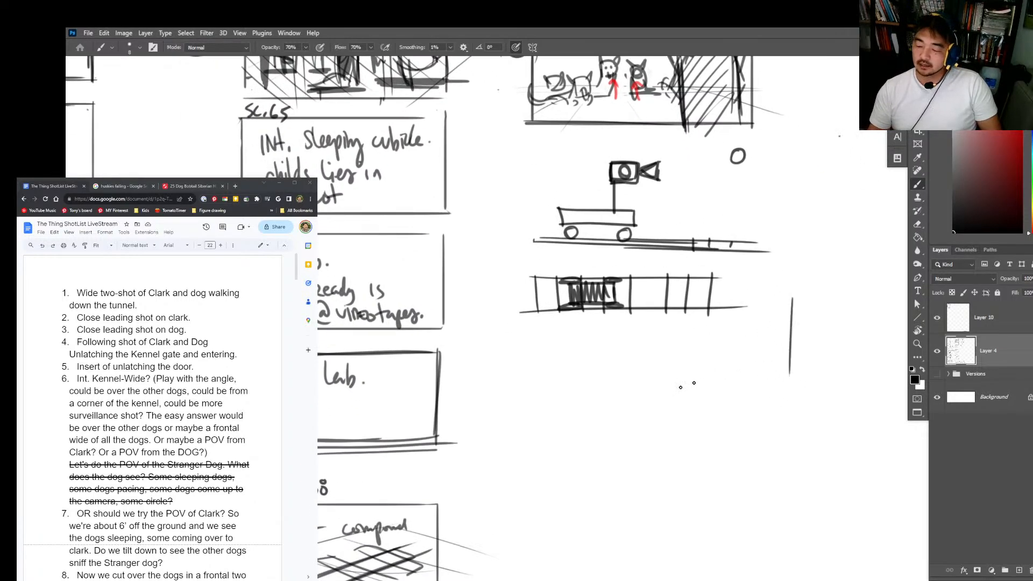
mouse_move(610, 340)
mouse_down()
mouse_move(610, 398)
mouse_move(758, 396)
mouse_up()
drag(591, 419, 768, 420)
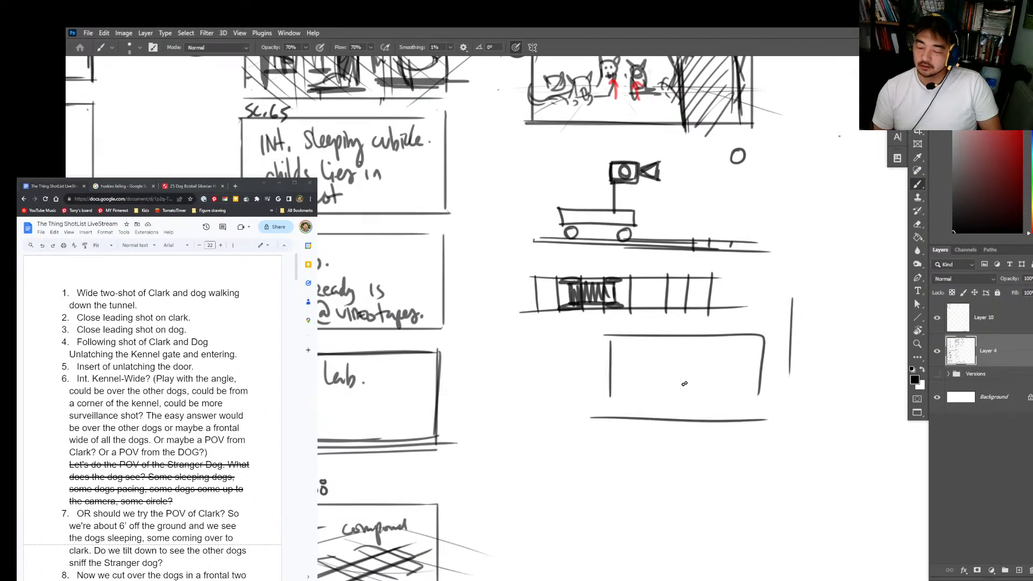
mouse_move(665, 390)
mouse_down()
mouse_move(570, 428)
mouse_move(669, 401)
mouse_move(620, 438)
mouse_up()
drag(698, 397, 715, 442)
mouse_move(708, 393)
mouse_down()
mouse_move(747, 425)
mouse_move(769, 419)
mouse_up()
drag(662, 395, 708, 395)
drag(667, 401, 711, 403)
mouse_move(656, 413)
mouse_down()
mouse_move(704, 412)
mouse_move(637, 426)
mouse_up()
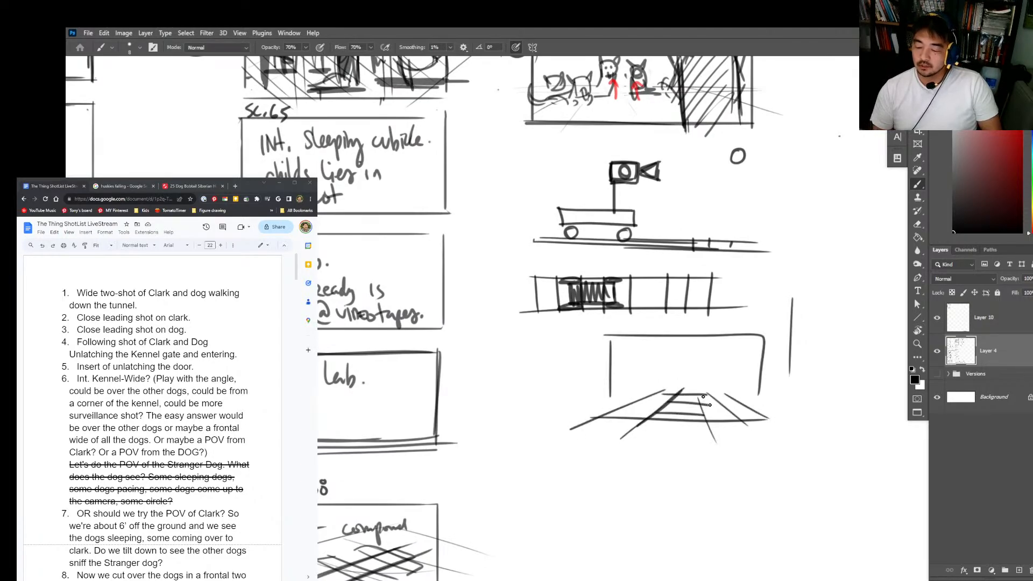
drag(698, 392, 736, 432)
mouse_move(701, 397)
mouse_down()
mouse_move(721, 437)
mouse_move(671, 435)
mouse_move(712, 433)
mouse_up()
Step: Draw a small standing figure at the far end of the perspective track, with an arrow pointing toward the viewer
drag(693, 342, 694, 344)
drag(688, 359, 698, 388)
drag(690, 359, 690, 388)
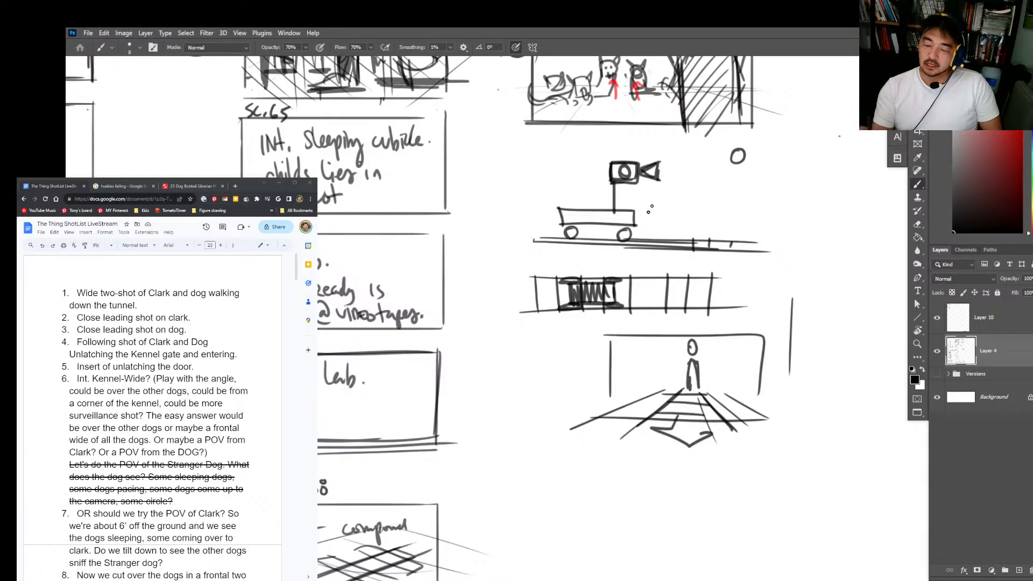
Step: Turn the dolly camera sideways in both diagrams and replace the perspective track sketch with an empty frame
key(ctrl+z)
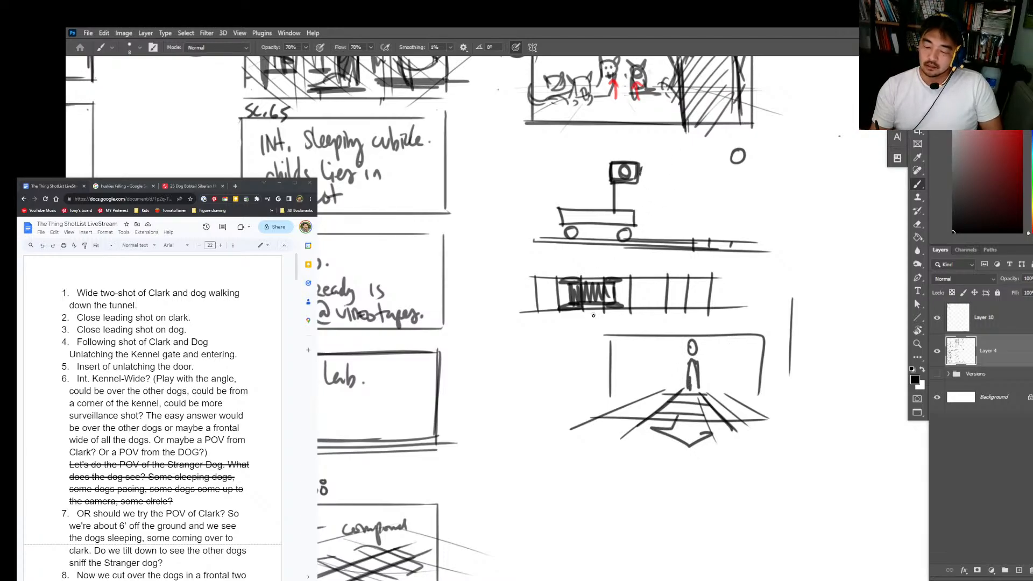
drag(591, 302, 597, 353)
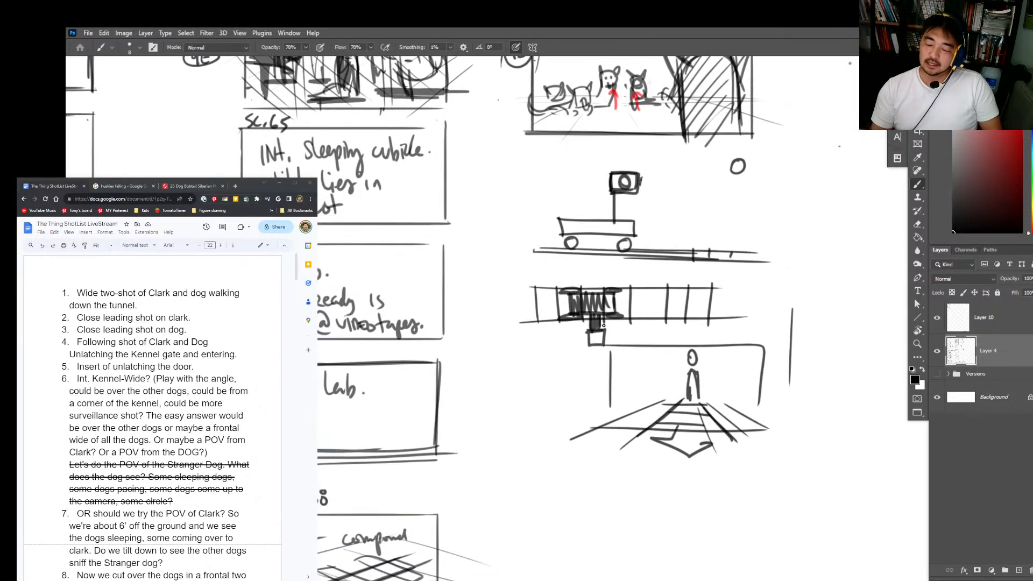
mouse_move(717, 370)
mouse_down()
mouse_move(709, 392)
mouse_move(597, 440)
mouse_move(687, 462)
mouse_move(605, 394)
mouse_move(699, 347)
mouse_up()
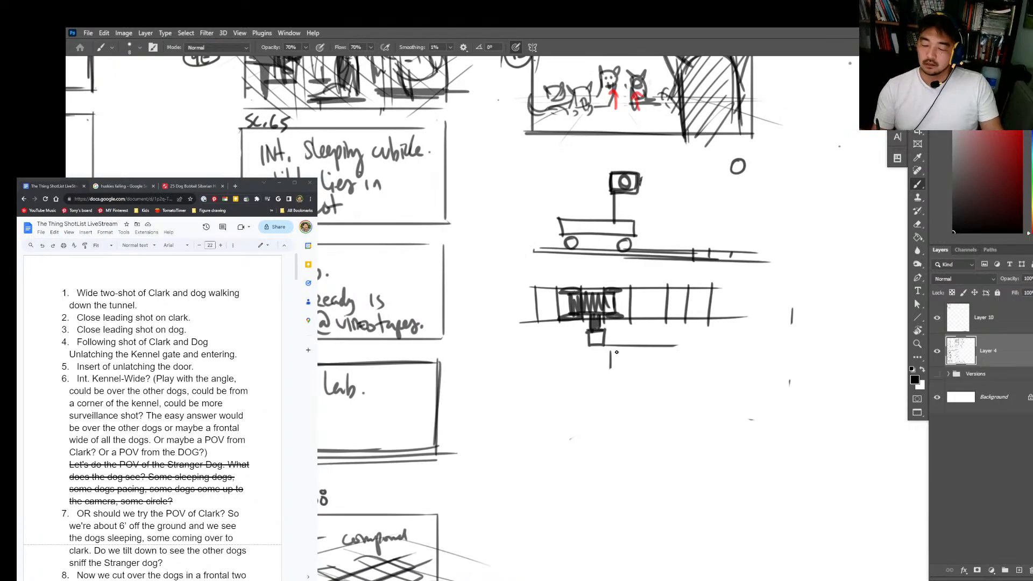
mouse_move(610, 353)
mouse_down()
mouse_move(611, 433)
mouse_move(762, 354)
mouse_move(762, 434)
mouse_up()
drag(606, 435, 769, 435)
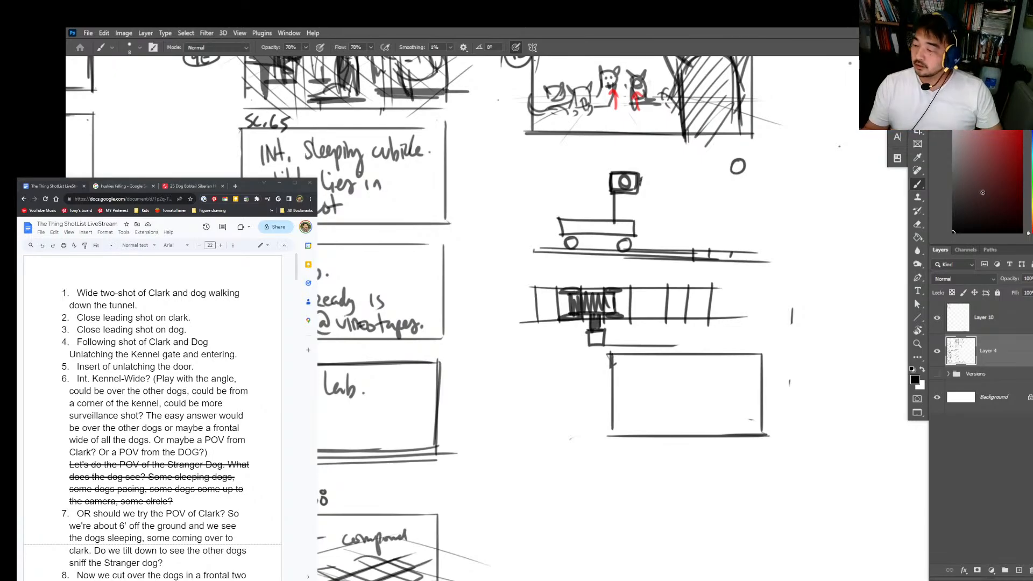
Step: Erase the dolly diagrams and empty frame below shot 12 with a larger eraser, then return to the black brush
key(e)
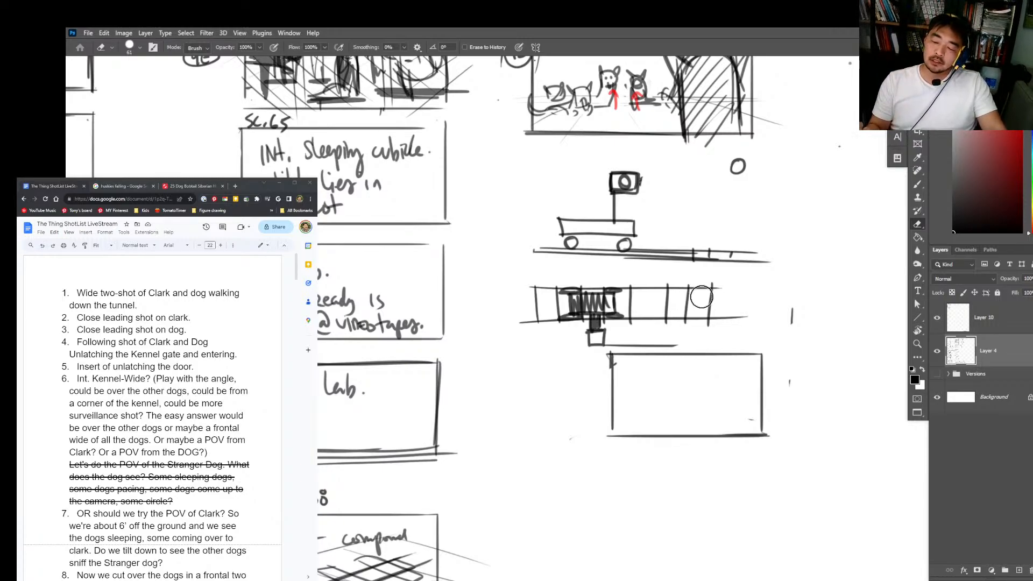
mouse_move(620, 344)
mouse_down()
mouse_move(621, 410)
mouse_move(650, 361)
mouse_move(767, 394)
mouse_move(781, 415)
mouse_move(687, 442)
mouse_up()
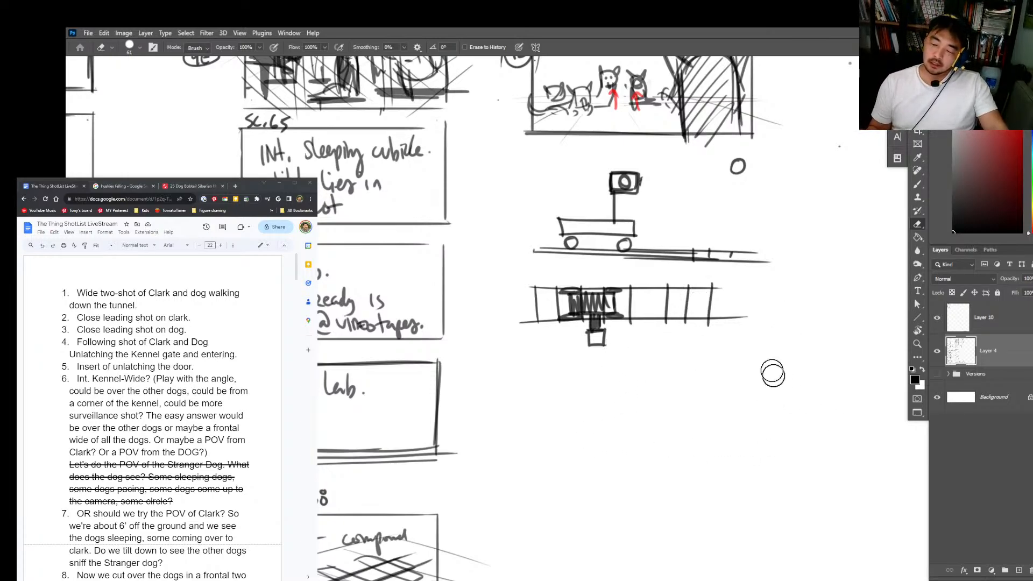
right_click(751, 262)
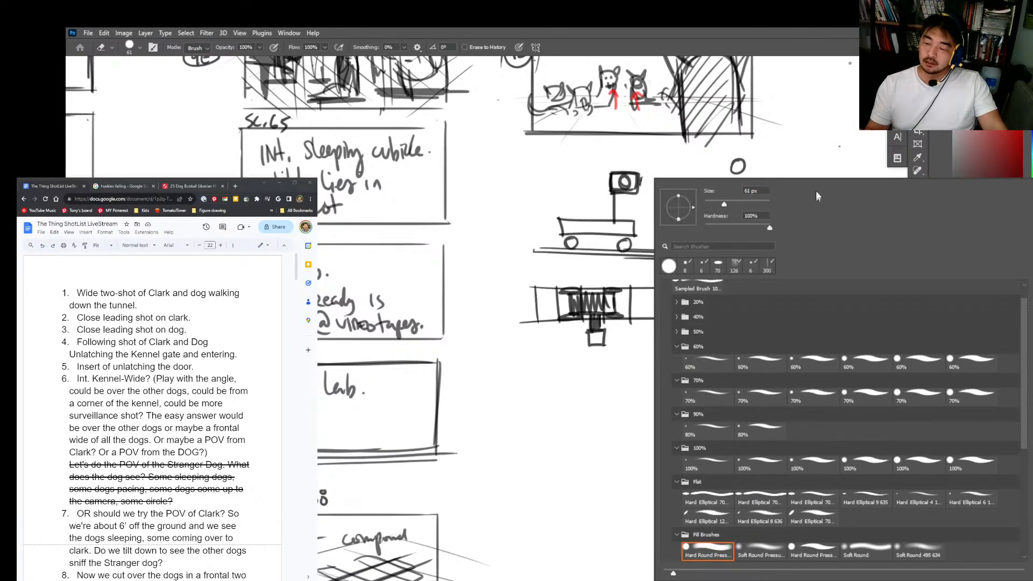
click(748, 205)
mouse_move(809, 145)
mouse_down()
mouse_move(765, 192)
mouse_move(635, 214)
mouse_move(743, 215)
mouse_up()
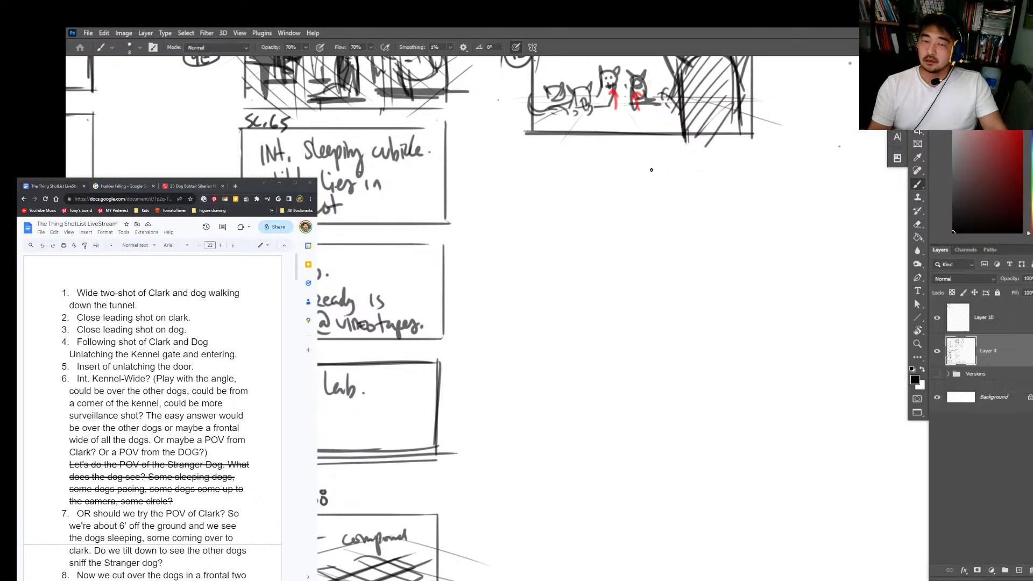
mouse_move(652, 200)
mouse_down()
mouse_move(634, 198)
mouse_move(657, 258)
mouse_up()
key(b)
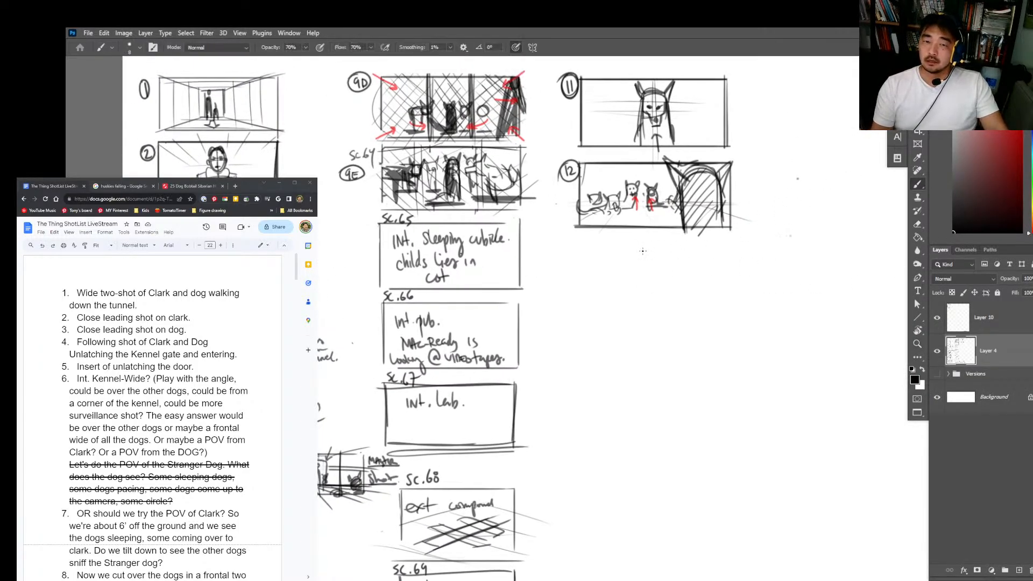
click(952, 209)
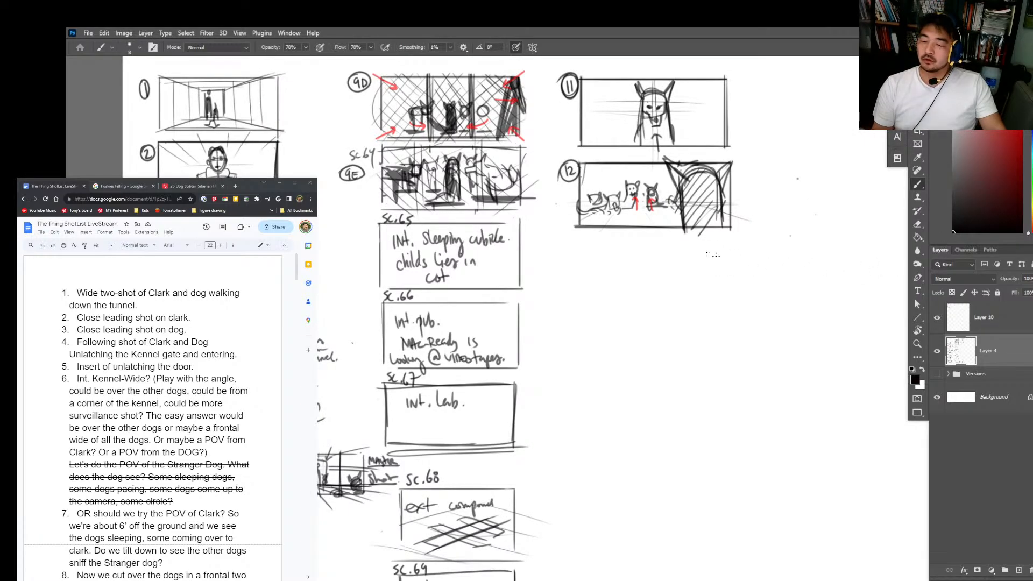
Step: Draw a curved bracket beside the Sc. 65, 66 and 67 panels to group them
drag(576, 422, 600, 470)
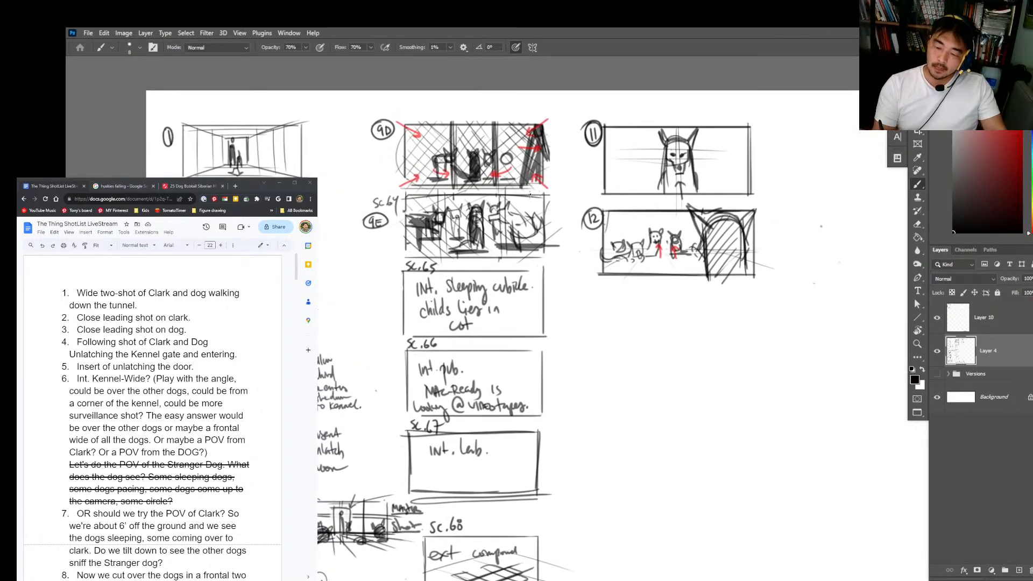
drag(429, 576, 473, 554)
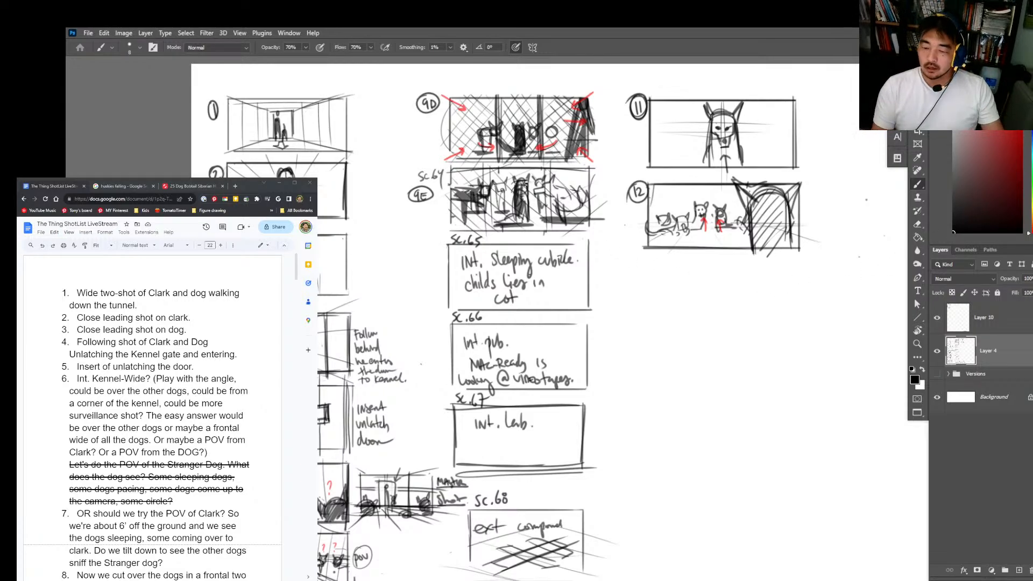
scroll(521, 199, up, 1)
drag(522, 184, 525, 187)
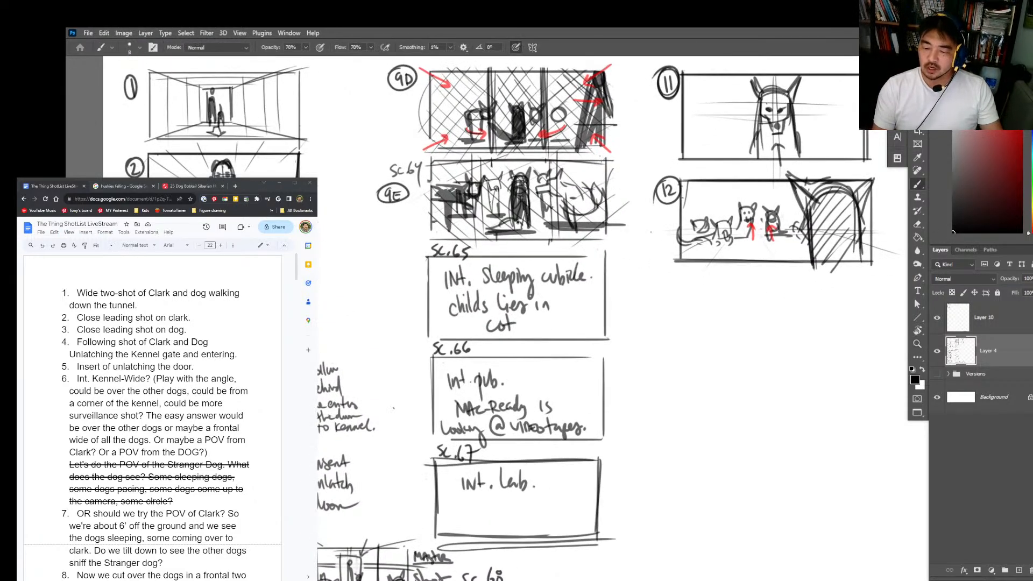
mouse_move(518, 222)
mouse_down()
mouse_move(503, 227)
mouse_move(526, 230)
mouse_up()
mouse_move(627, 393)
mouse_down()
mouse_move(626, 305)
mouse_move(601, 319)
mouse_move(578, 259)
mouse_up()
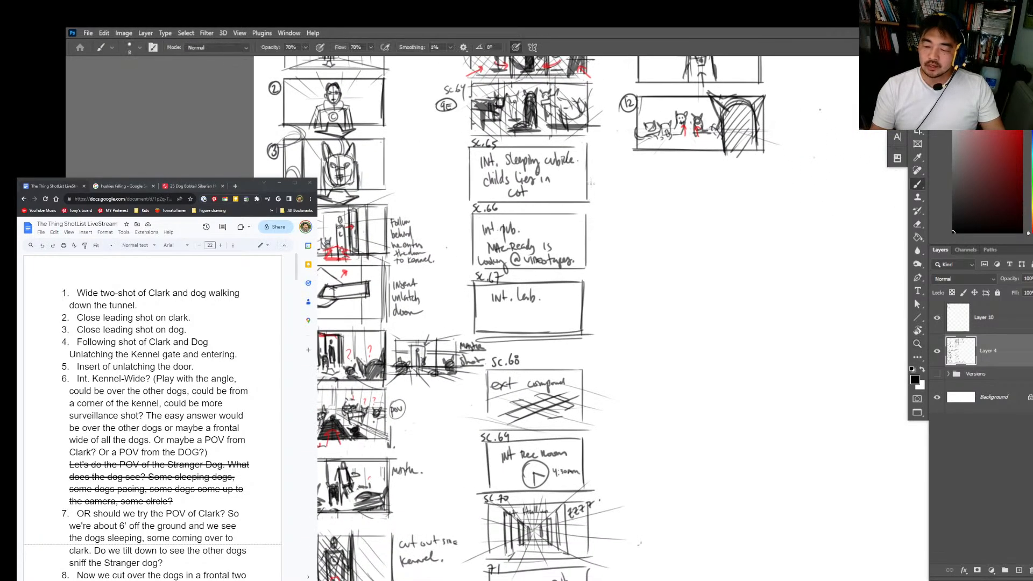
drag(595, 180, 589, 314)
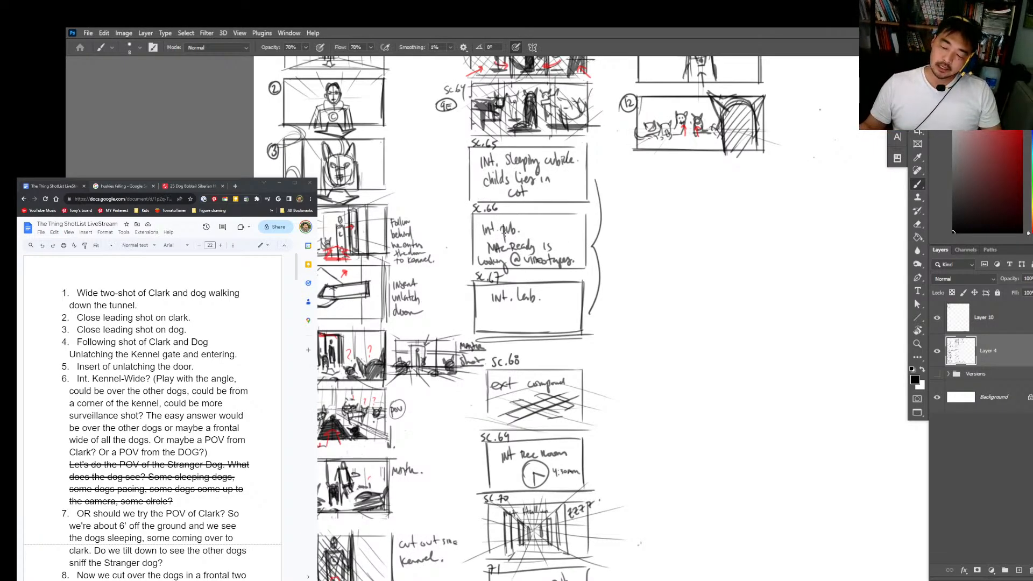
Step: Underline the "Int. Lab." note inside the Sc. 67 panel
drag(651, 347, 623, 279)
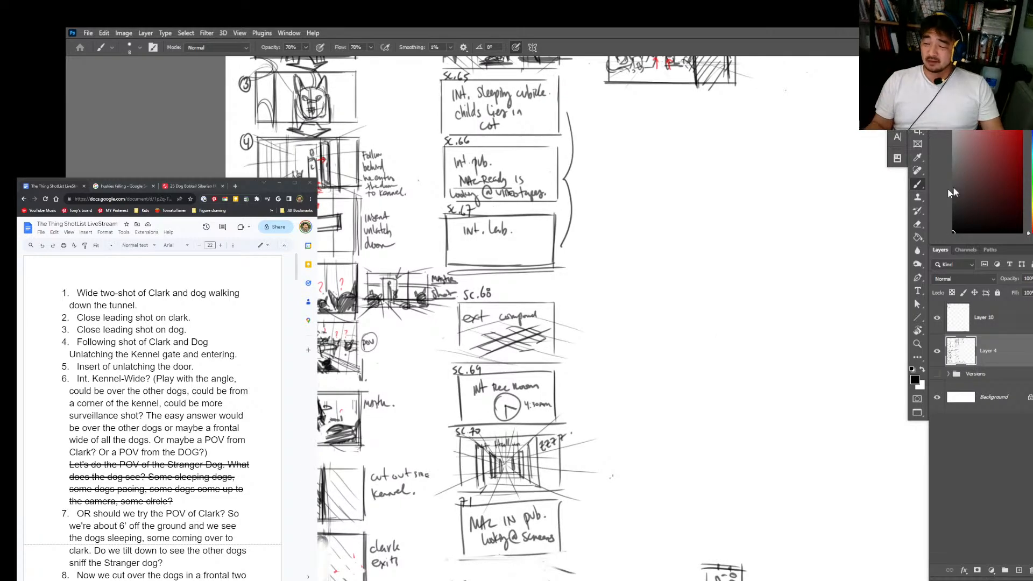
drag(953, 227, 951, 234)
drag(457, 237, 524, 235)
drag(680, 360, 686, 339)
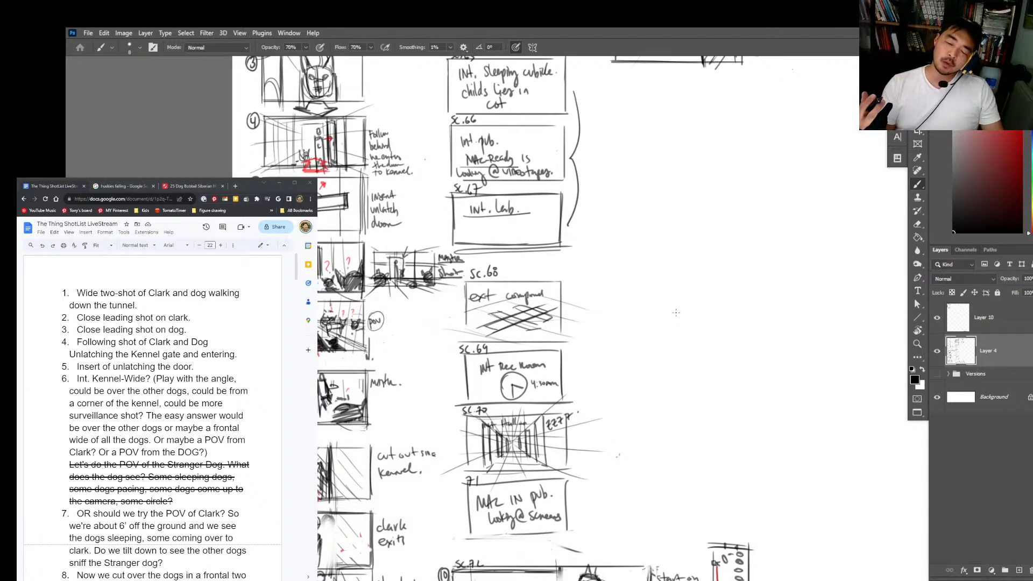
Step: Darken the lower part of the bracket and finish it with an arrowhead beside the Sc. 67 panel
drag(675, 312, 667, 344)
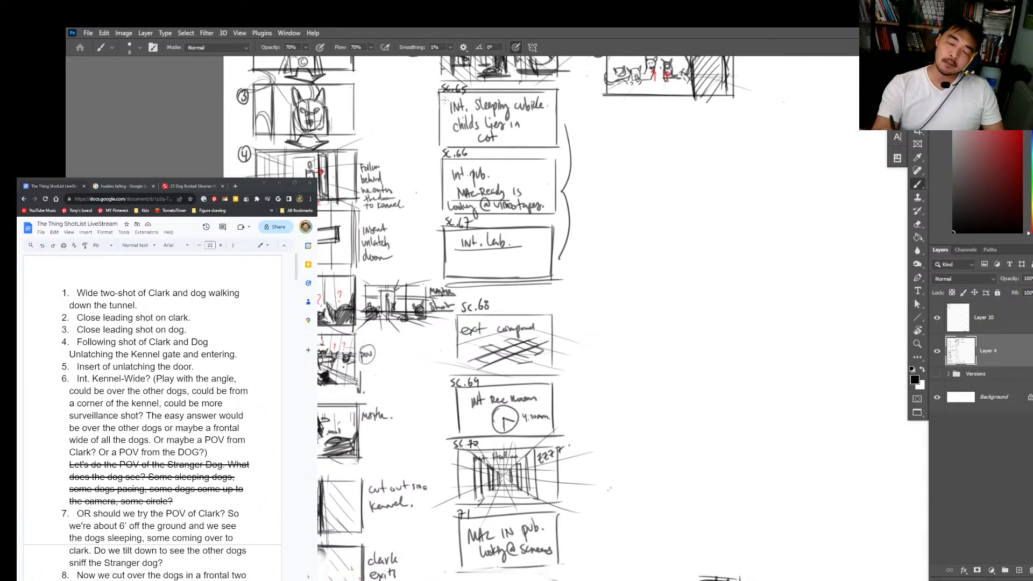
mouse_move(439, 92)
mouse_down()
mouse_move(440, 140)
mouse_move(462, 143)
mouse_up()
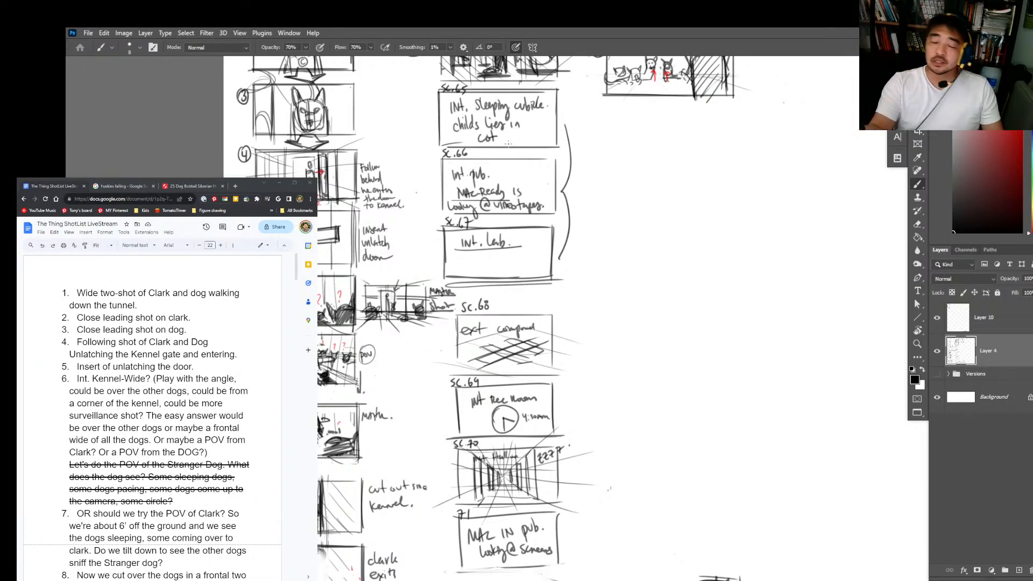
scroll(629, 299, down, 2)
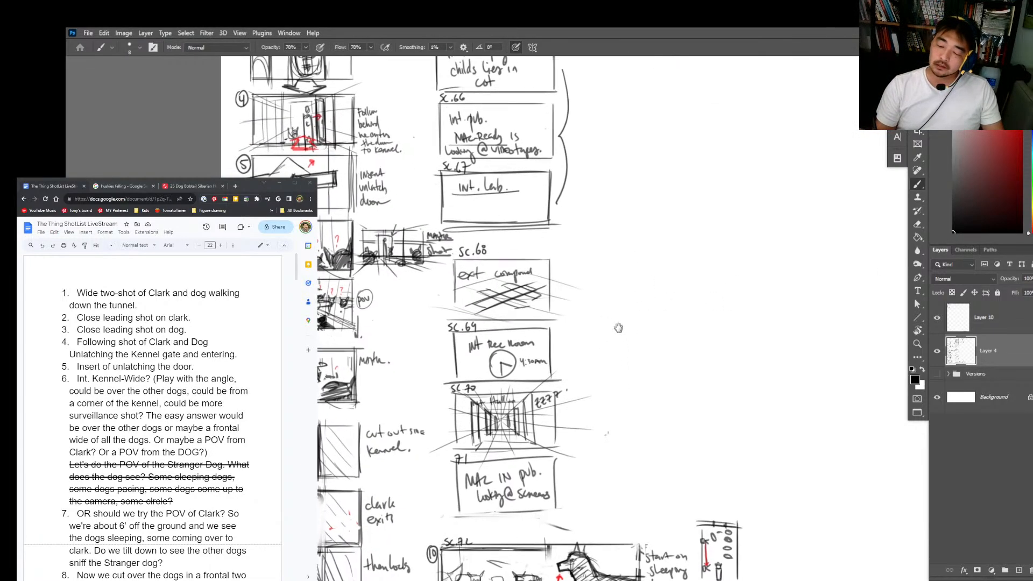
mouse_move(556, 122)
mouse_down()
mouse_move(566, 158)
mouse_move(555, 190)
mouse_up()
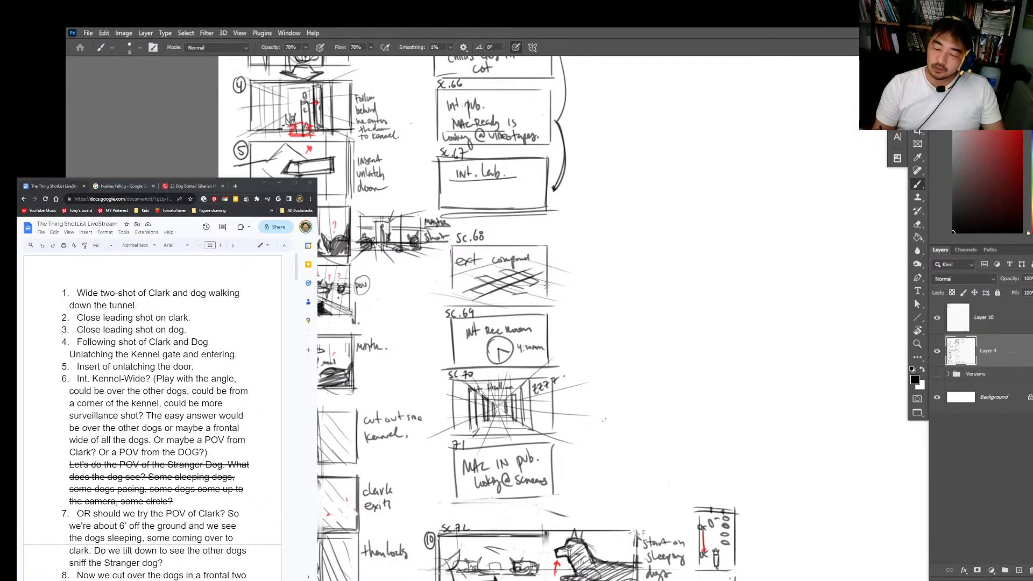
Step: Underline the 4:30am time note beside the clock in the Sc. 69 panel
drag(557, 259, 543, 176)
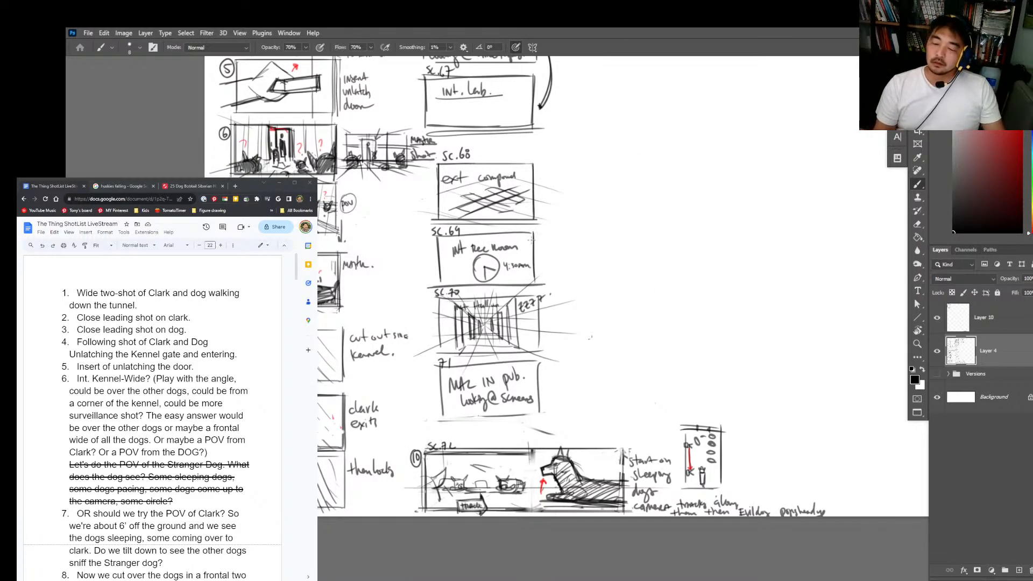
key(shift)
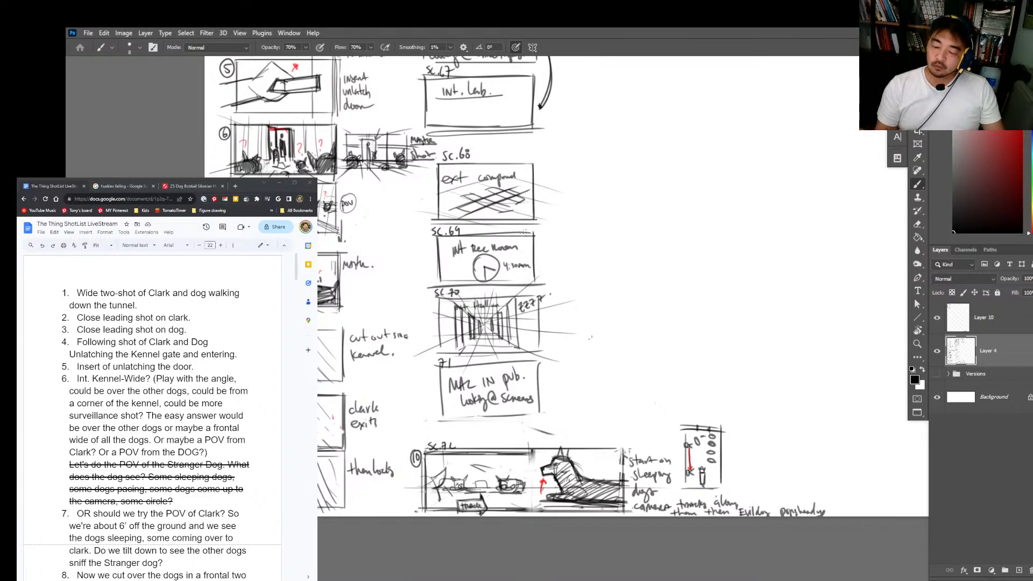
mouse_move(505, 272)
mouse_down()
mouse_move(532, 270)
mouse_move(541, 359)
mouse_move(435, 353)
mouse_move(436, 297)
mouse_move(474, 296)
mouse_up()
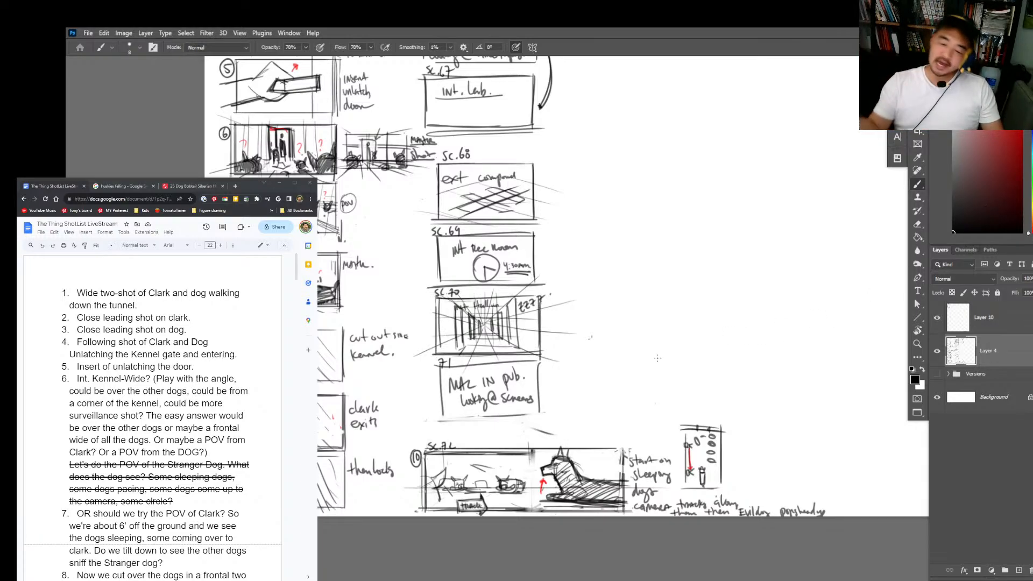
ctrl+click(507, 334)
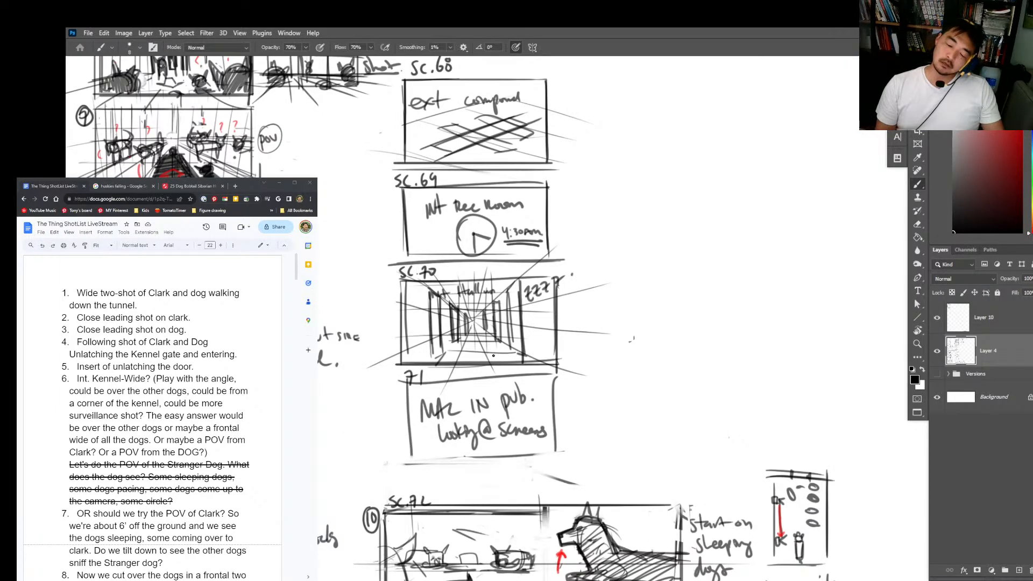
Step: Draw a downward block arrow at the bottom edge of the Sc. 70 hallway panel, pointing toward the Sc. 71 panel
drag(501, 376, 492, 274)
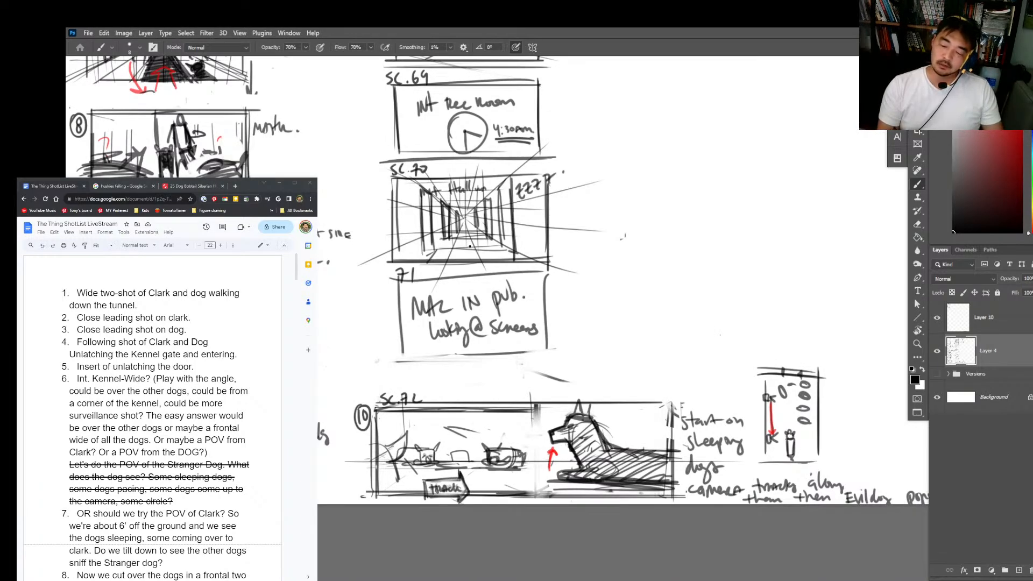
drag(462, 246, 480, 255)
drag(463, 246, 447, 257)
mouse_move(447, 257)
mouse_down()
mouse_move(471, 272)
mouse_move(491, 258)
mouse_move(454, 256)
mouse_move(470, 269)
mouse_move(489, 257)
mouse_move(463, 245)
mouse_up()
key(e)
key(b)
scroll(570, 253, down, 3)
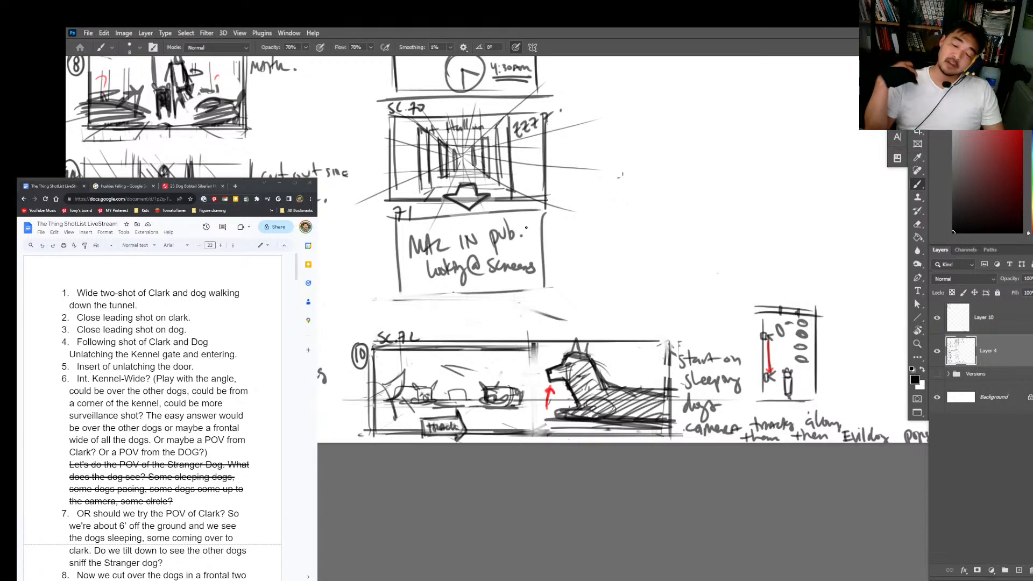
Step: Find shot 10 in the shot list and highlight its text from "Start on the dogs sleeping" to "head comes up"
drag(974, 204, 951, 233)
drag(548, 482, 565, 466)
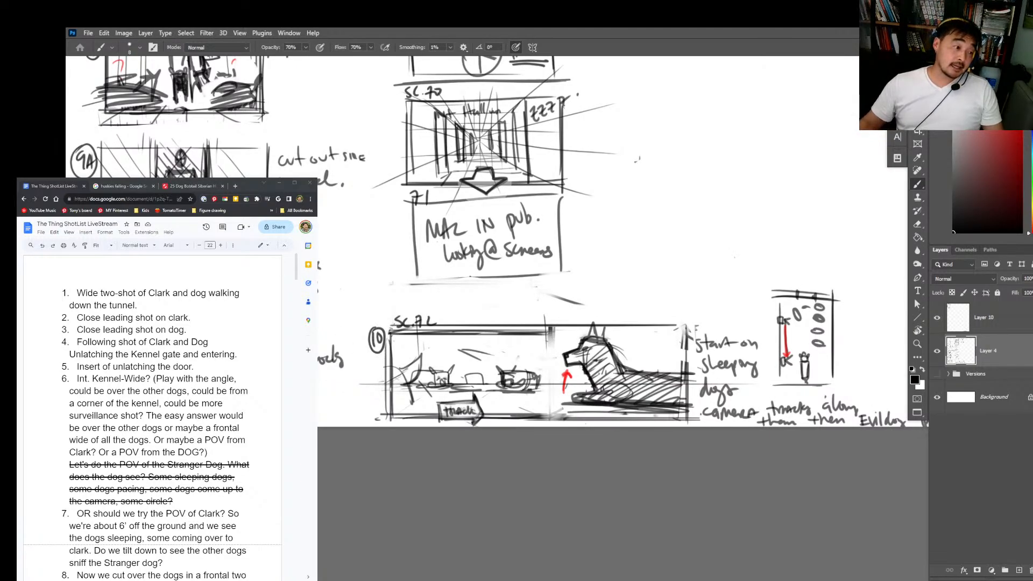
scroll(152, 418, down, 5)
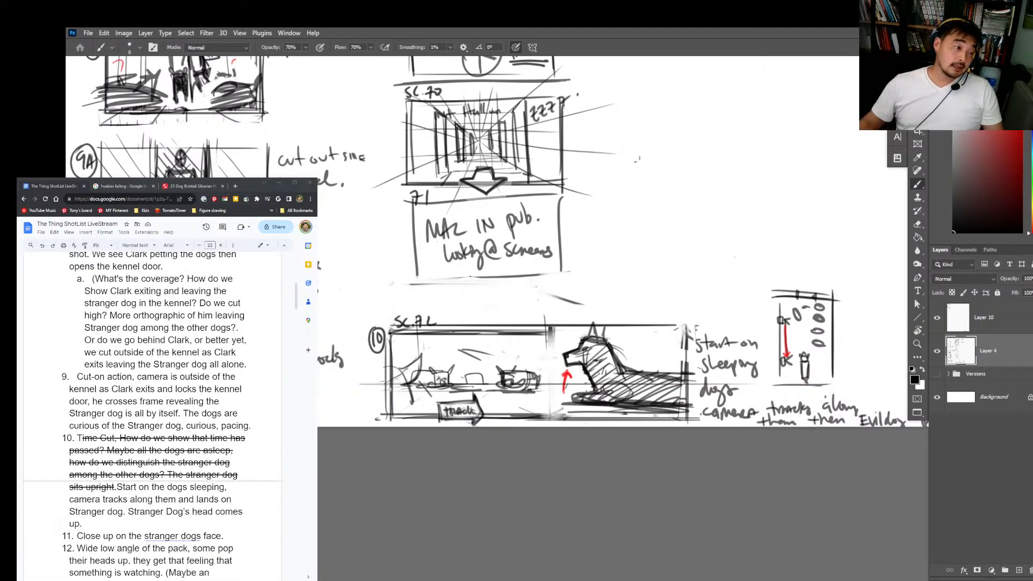
drag(77, 437, 110, 487)
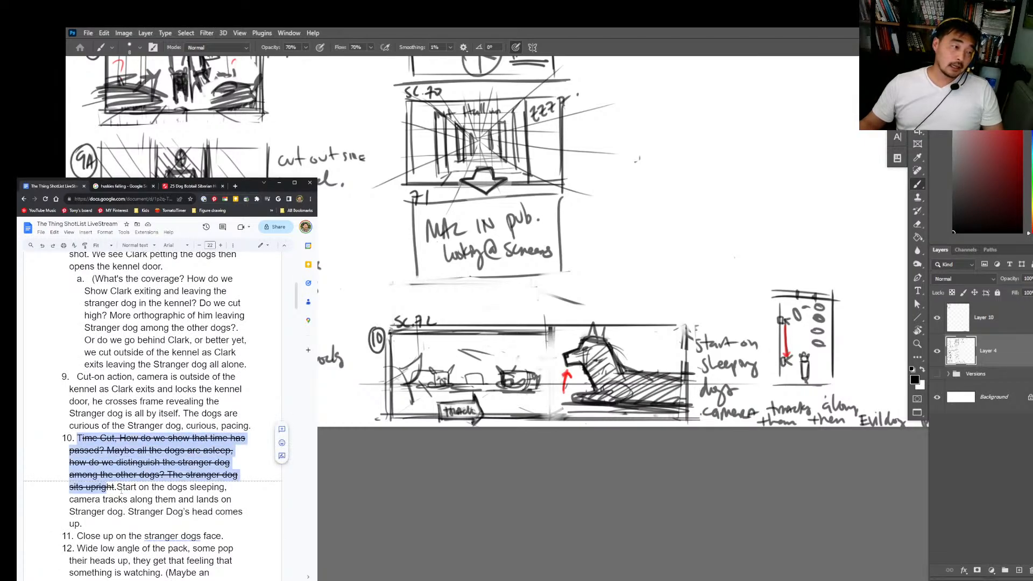
click(118, 487)
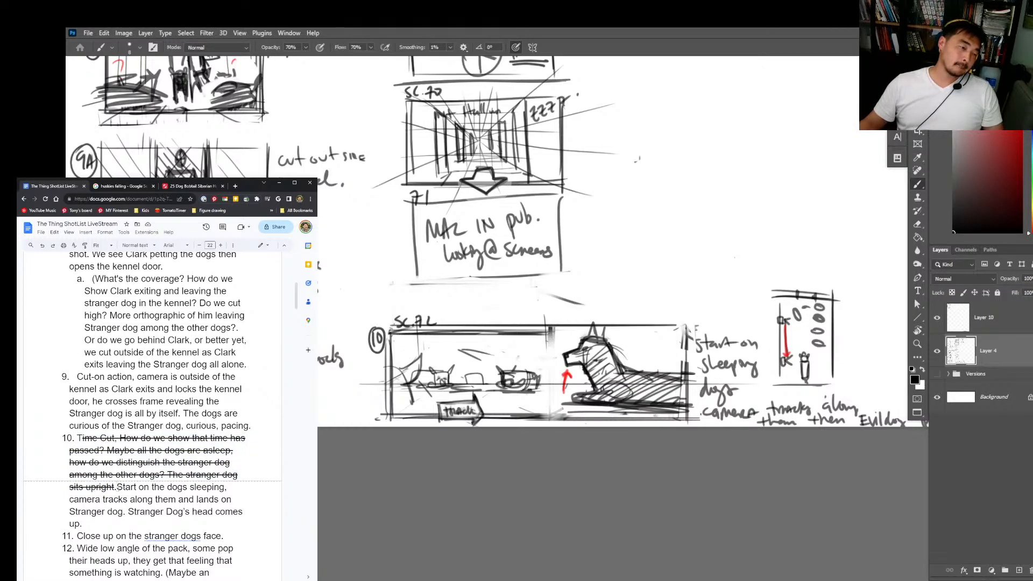
drag(117, 487, 111, 519)
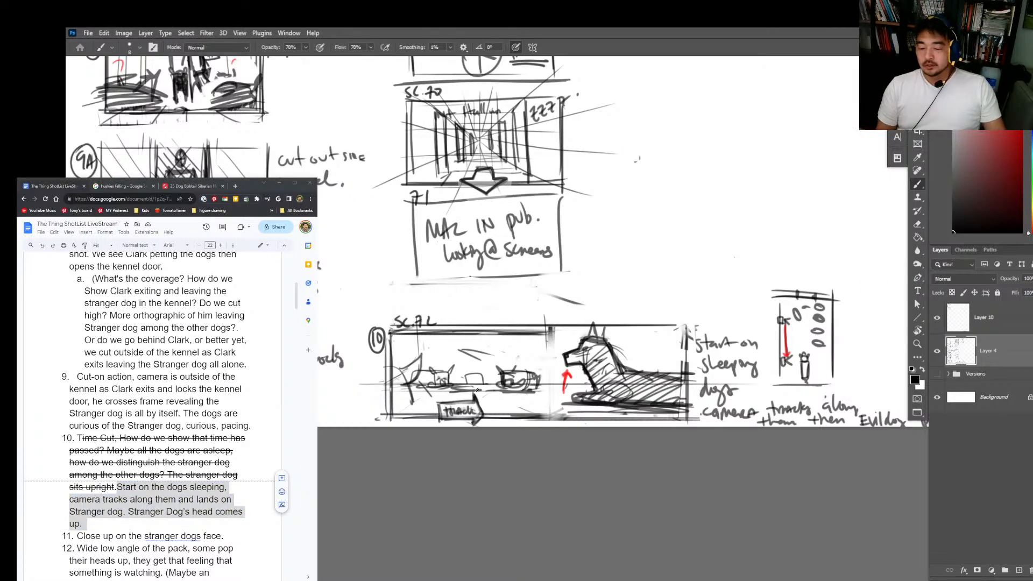
Step: Darken the Stranger dog's head and body with dense black hatching in panel 10 of Sc. 72
key(z)
click(460, 408)
key(b)
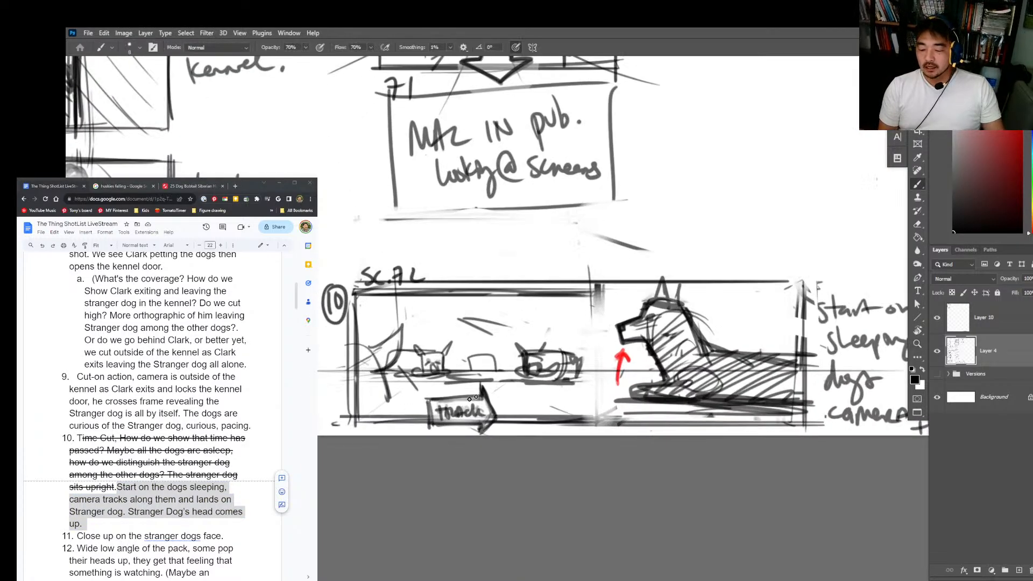
mouse_move(646, 335)
mouse_down()
mouse_move(667, 377)
mouse_move(675, 340)
mouse_move(651, 330)
mouse_move(694, 357)
mouse_move(656, 394)
mouse_move(774, 377)
mouse_move(764, 398)
mouse_move(640, 322)
mouse_move(616, 333)
mouse_up()
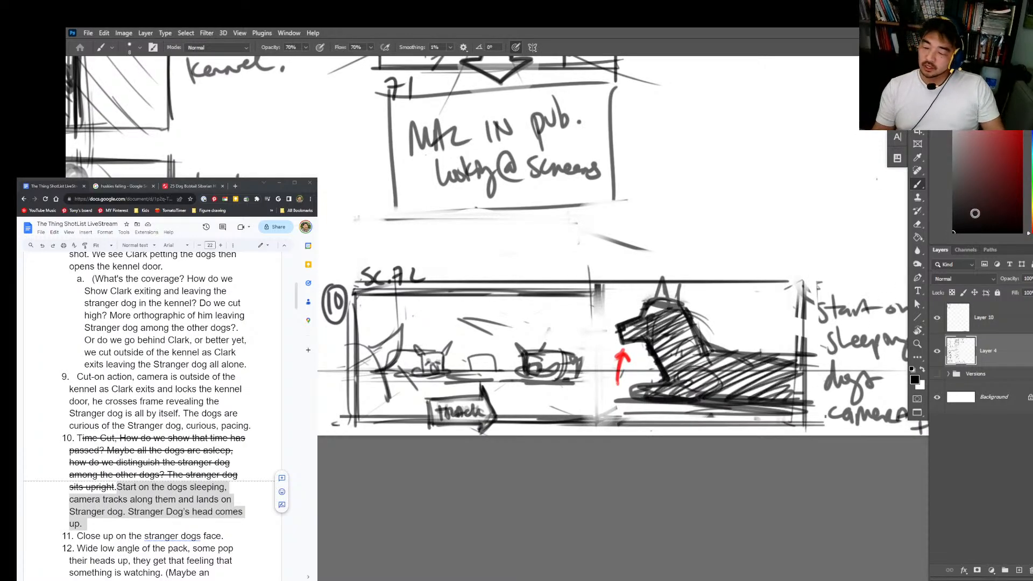
key(space)
drag(736, 301, 688, 334)
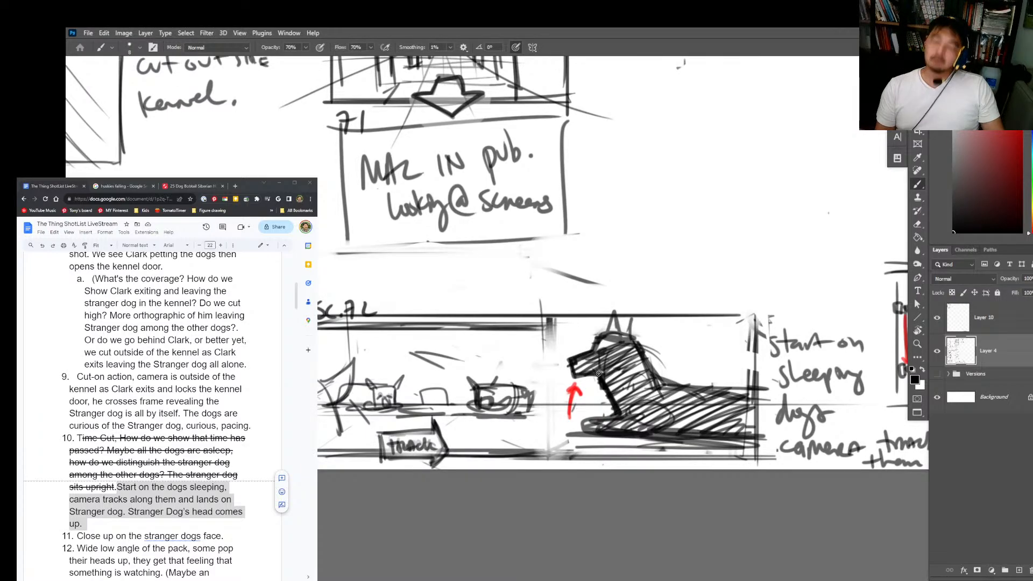
Step: Redraw the outline of the overhead kennel plan beside panel 10 with bolder wall lines
key(ctrl+space)
drag(876, 385, 641, 490)
drag(701, 369, 702, 491)
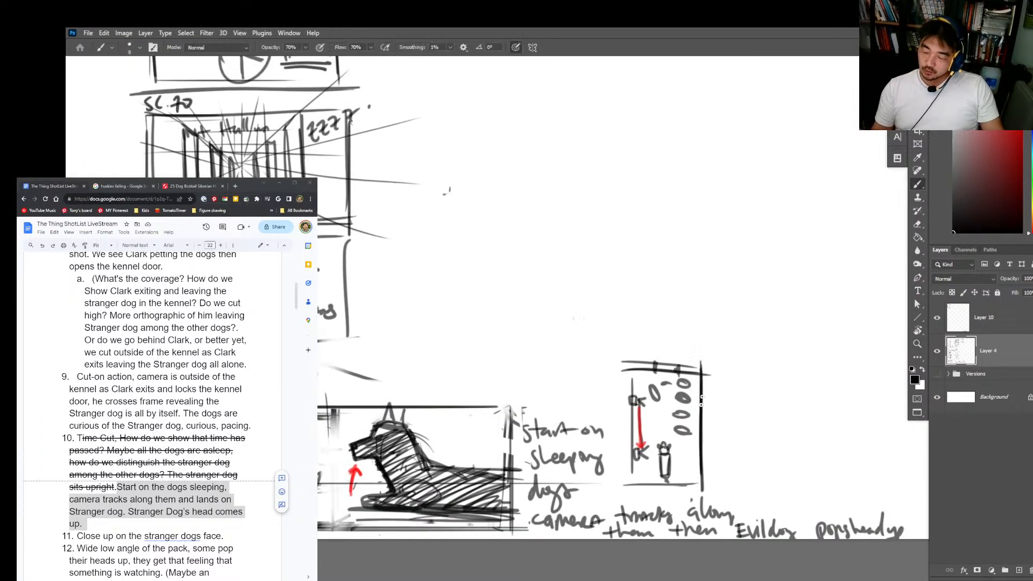
mouse_move(633, 365)
mouse_down()
mouse_move(706, 363)
mouse_move(629, 499)
mouse_move(718, 484)
mouse_up()
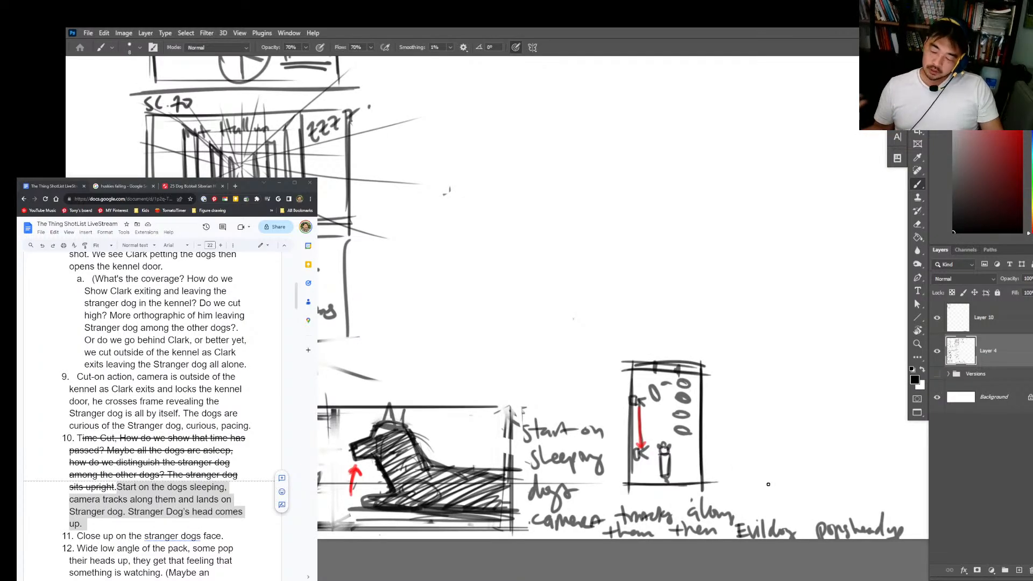
mouse_move(655, 359)
mouse_down()
mouse_move(655, 373)
mouse_move(680, 371)
mouse_up()
Step: Fill the Stranger dog's shape solid black in the overhead plan, add a small oval beneath it and thicken the nearby wall
key(z)
drag(705, 233, 681, 259)
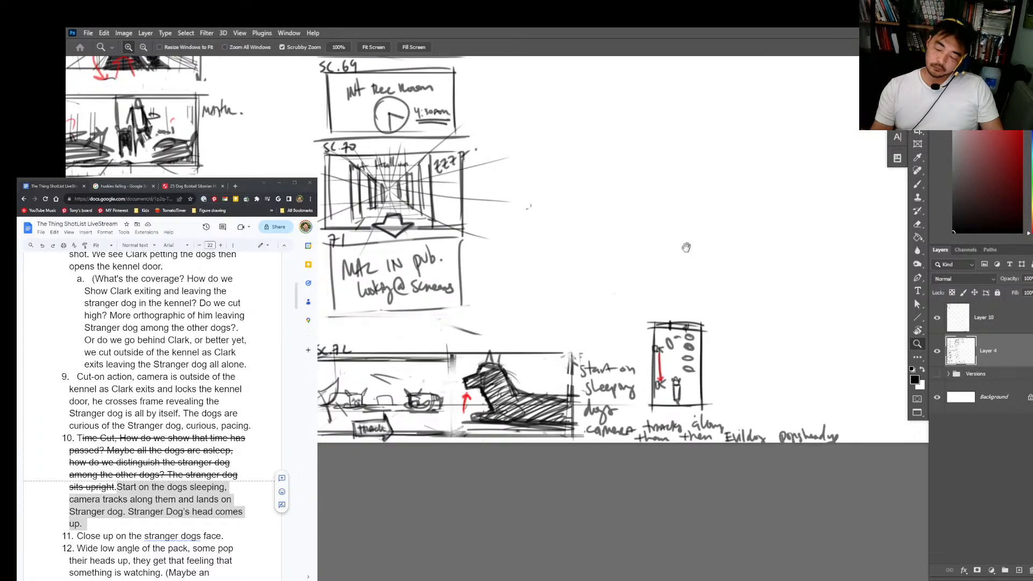
drag(685, 208, 681, 305)
drag(688, 265, 680, 145)
click(670, 368)
key(b)
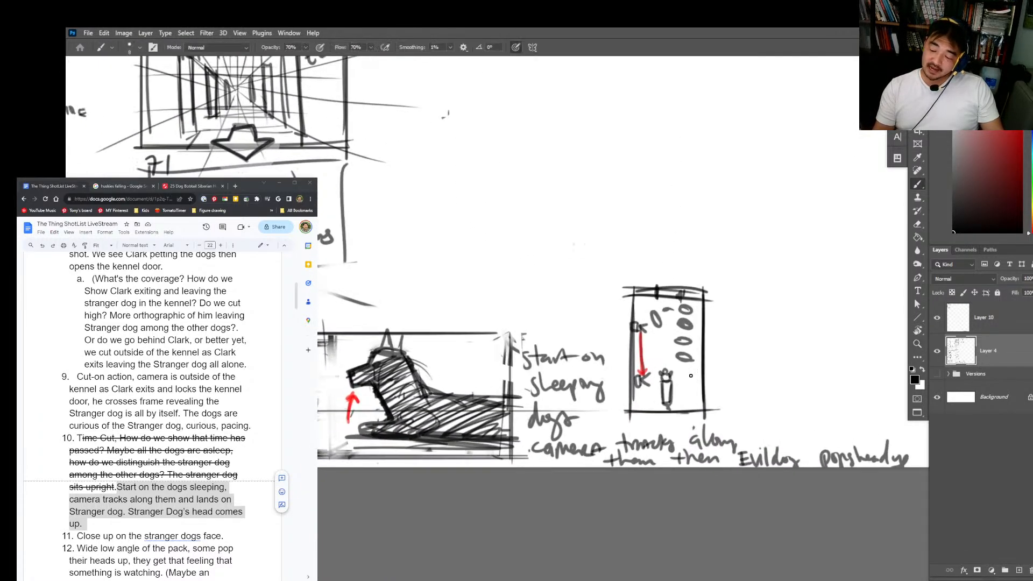
mouse_move(662, 382)
mouse_down()
mouse_move(661, 407)
mouse_move(674, 381)
mouse_up()
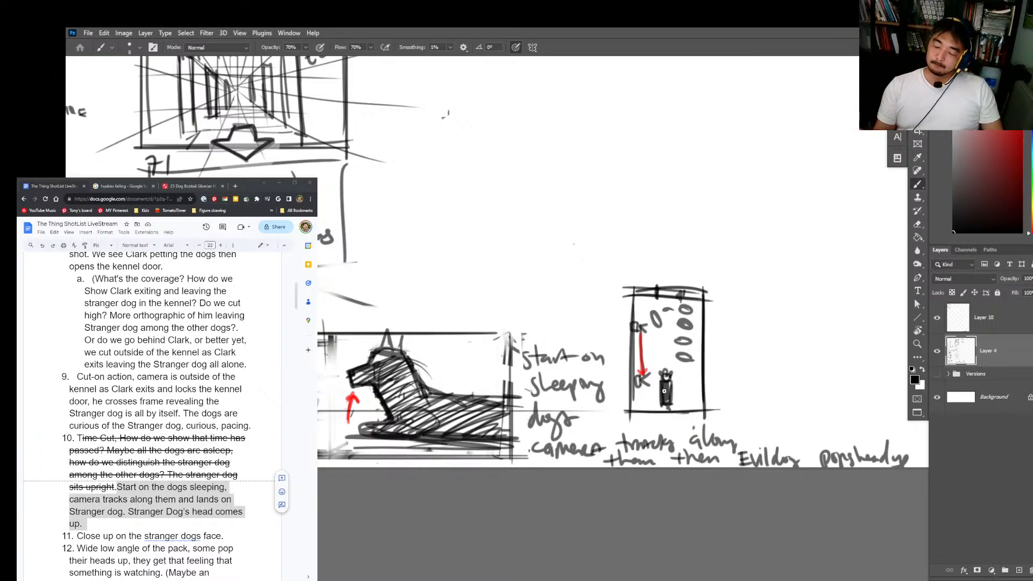
drag(675, 413, 665, 414)
drag(701, 361, 703, 386)
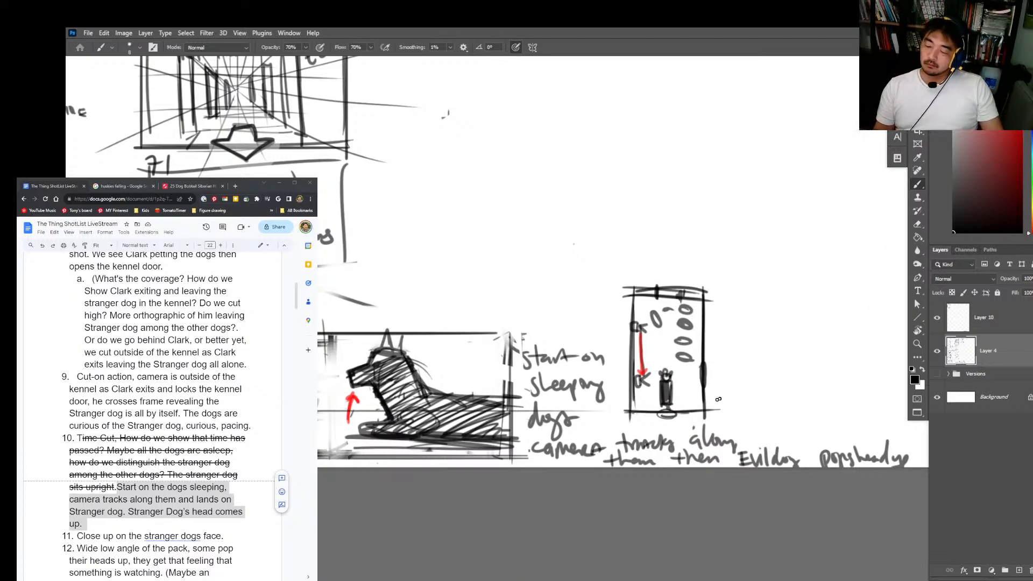
key(z)
drag(714, 310, 675, 309)
drag(734, 246, 726, 264)
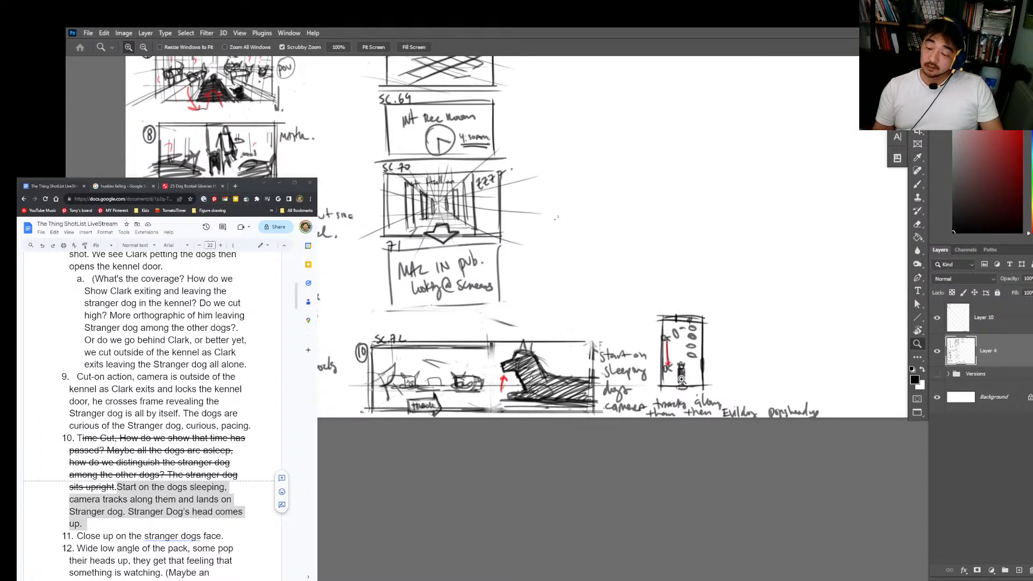
click(960, 229)
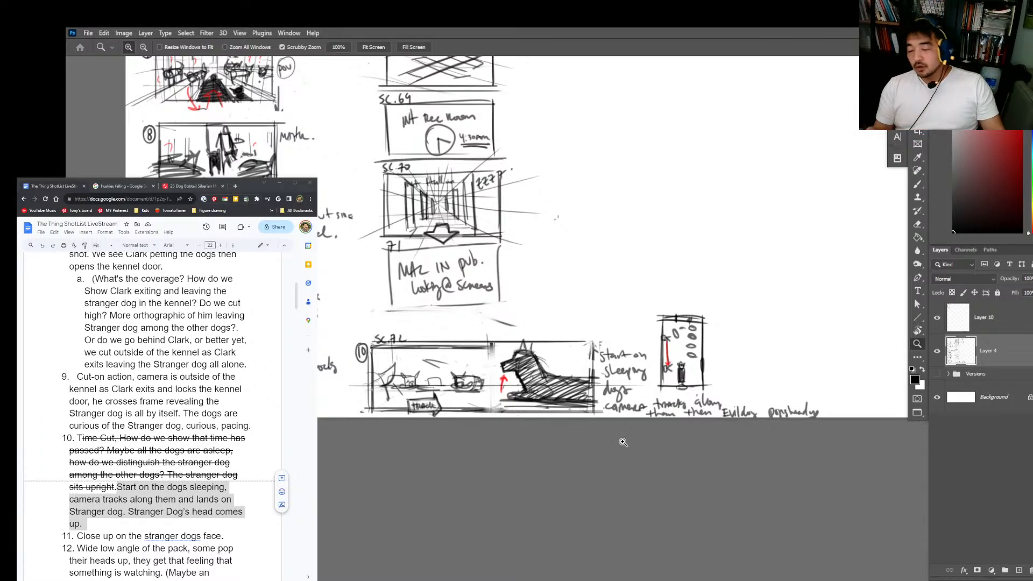
key(b)
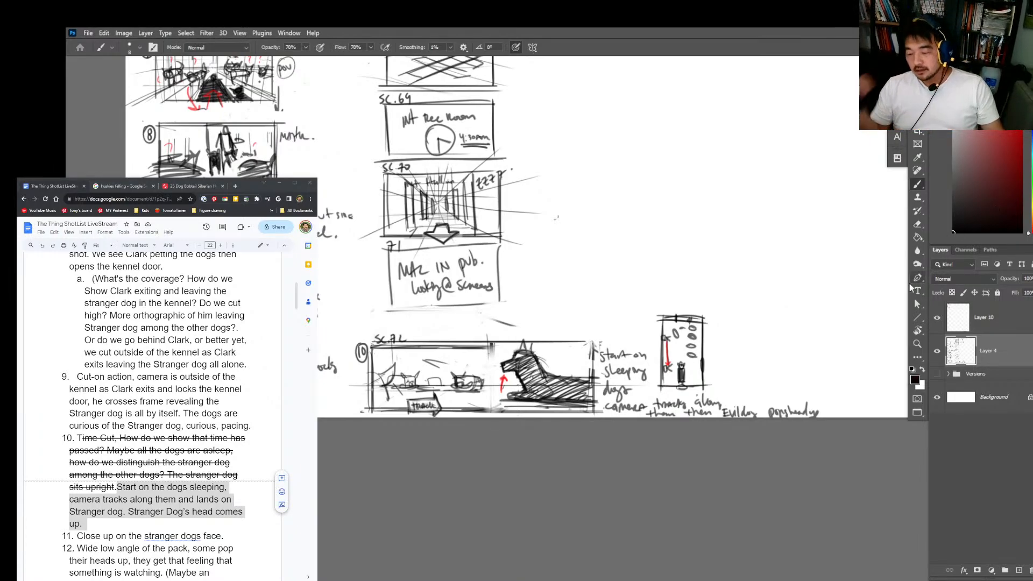
Step: Sketch a faint horizon line and converging floor perspective lines on both sides of the dog in panel 11
key(z)
drag(791, 309, 774, 248)
drag(751, 112, 700, 302)
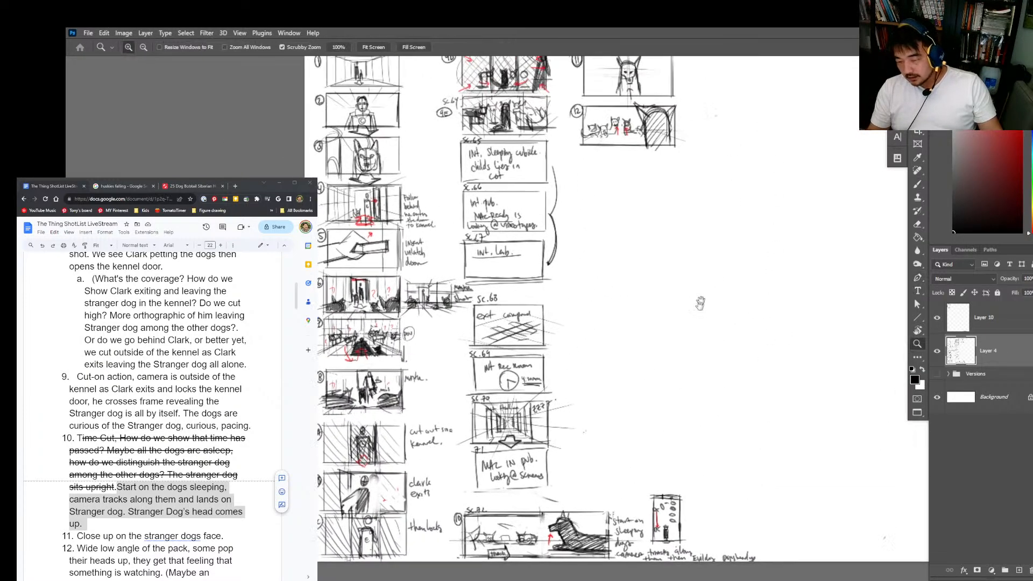
drag(677, 99, 655, 332)
click(628, 319)
key(b)
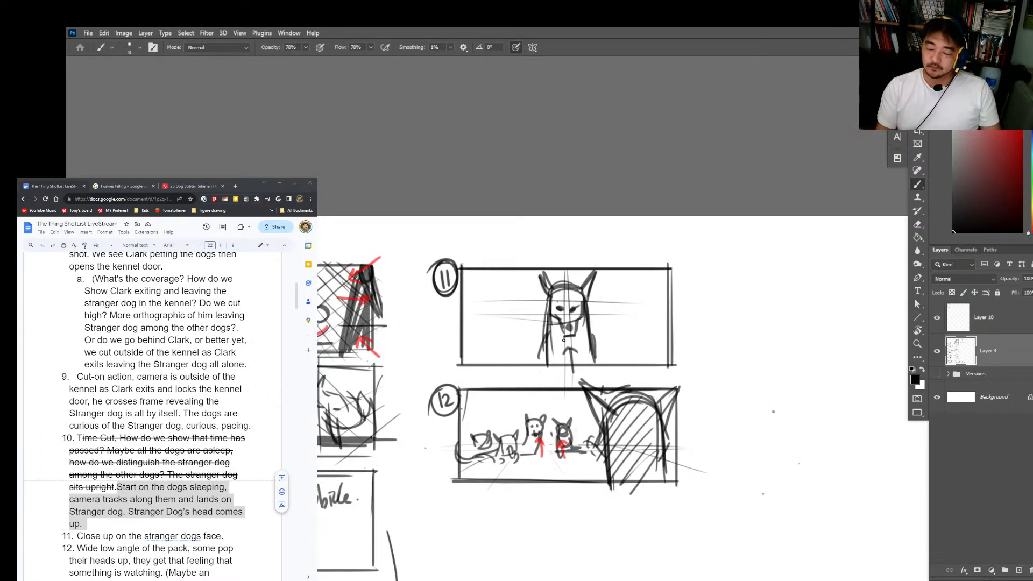
drag(437, 343, 668, 343)
mouse_move(532, 342)
mouse_down()
mouse_move(499, 344)
mouse_move(473, 376)
mouse_up()
mouse_move(585, 344)
mouse_down()
mouse_move(658, 379)
mouse_move(687, 370)
mouse_up()
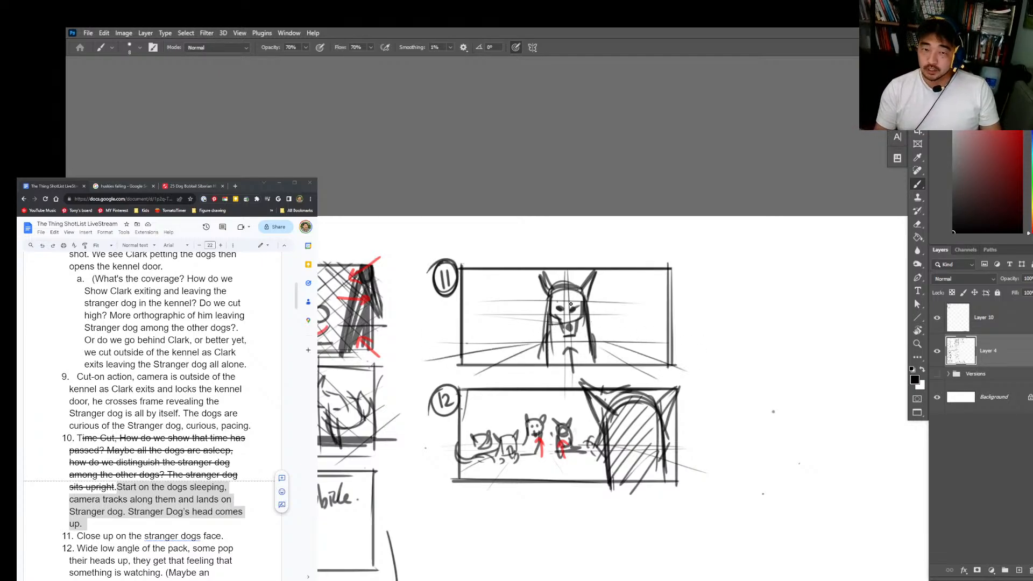
Step: Darken both eyes of the dog in panel 11 with angled strokes for a menacing stare
key(z)
drag(573, 303, 608, 304)
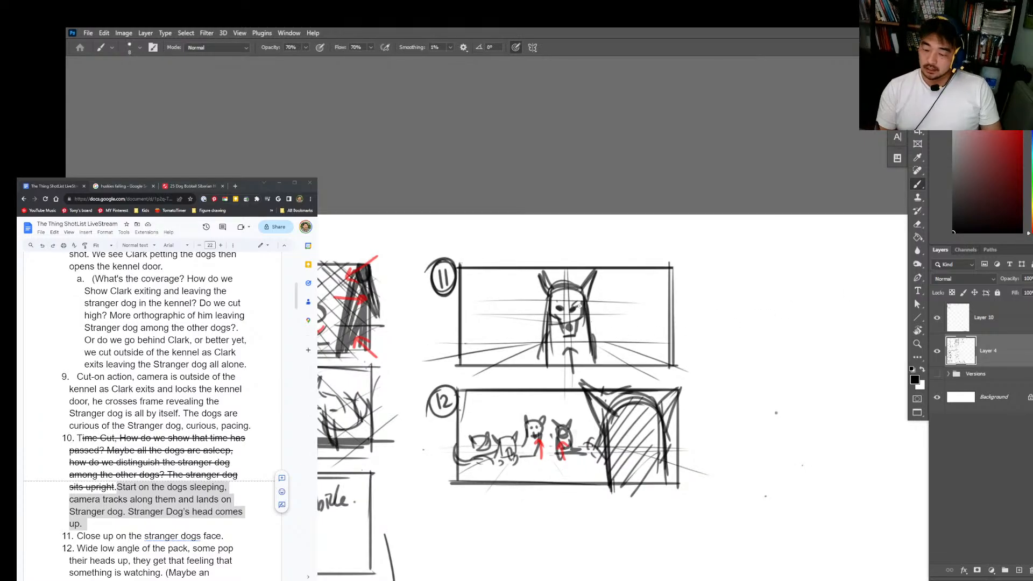
drag(579, 301, 565, 309)
drag(555, 301, 563, 307)
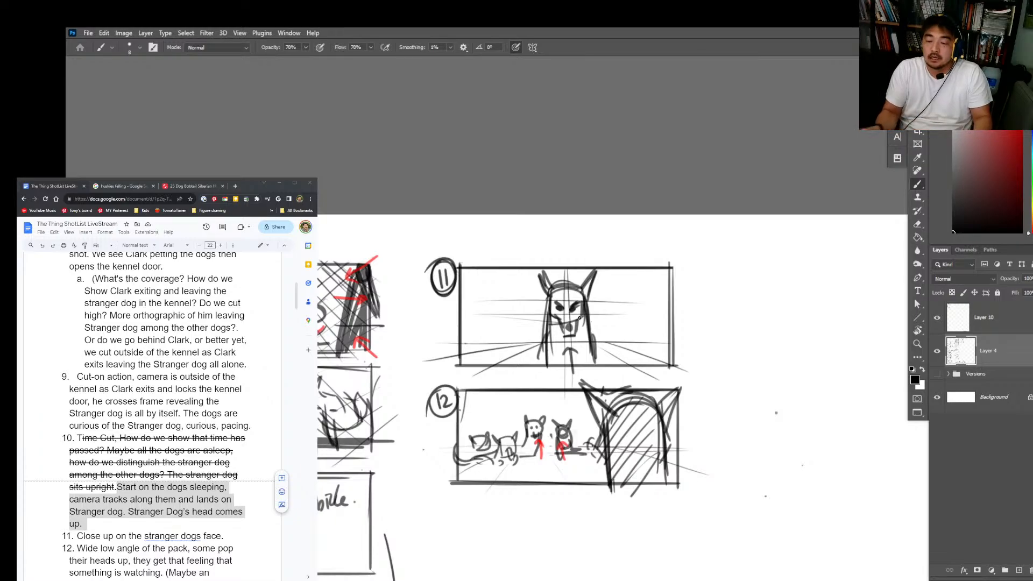
Step: Widen the dog's body in panel 11 with heavy strokes down both sides and touch up one eye
mouse_move(584, 300)
mouse_down()
mouse_move(594, 350)
mouse_move(549, 338)
mouse_move(537, 362)
mouse_up()
drag(545, 318, 537, 360)
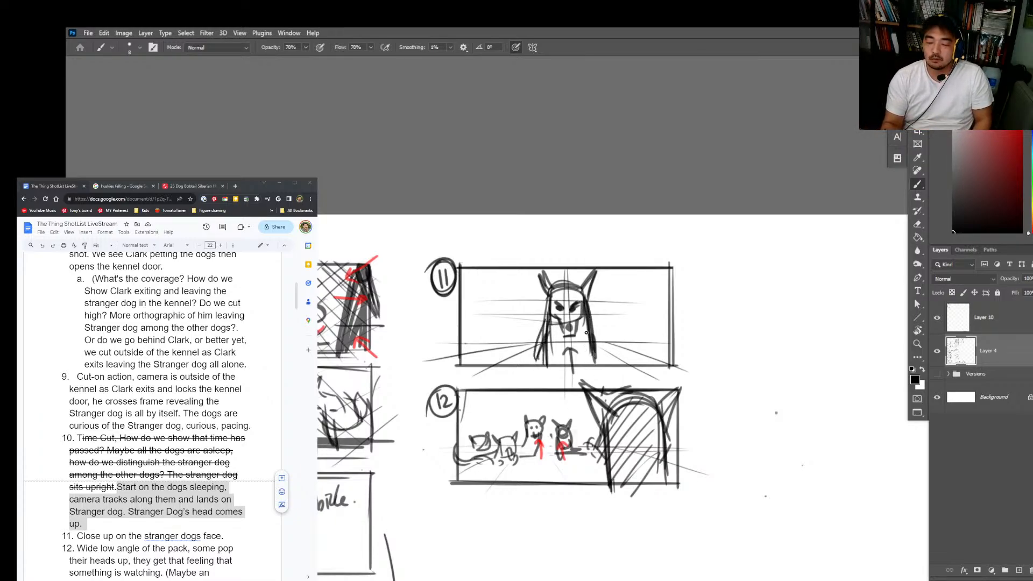
mouse_move(590, 322)
mouse_down()
mouse_move(602, 366)
mouse_move(605, 358)
mouse_up()
drag(600, 340, 607, 368)
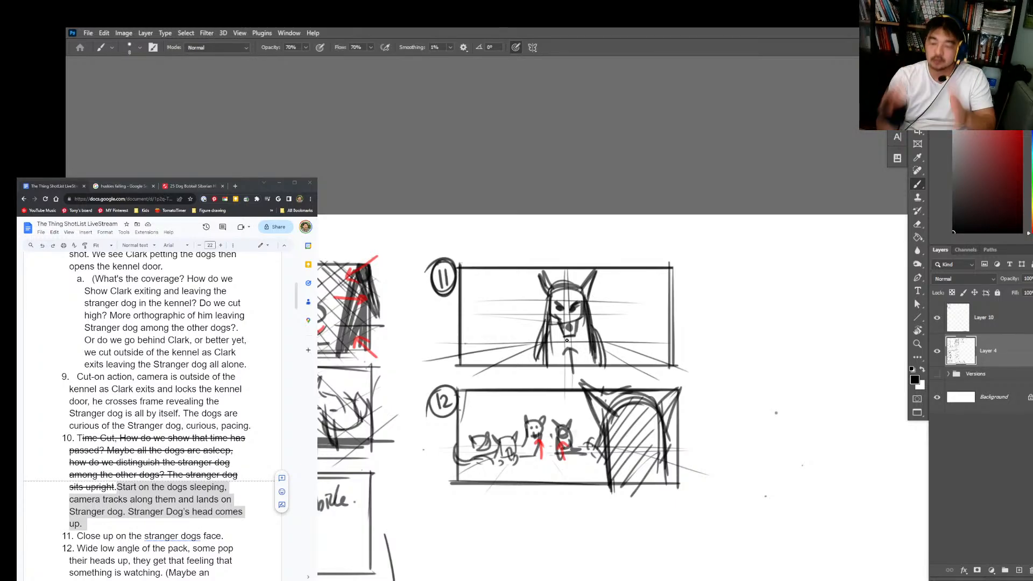
drag(546, 330, 531, 368)
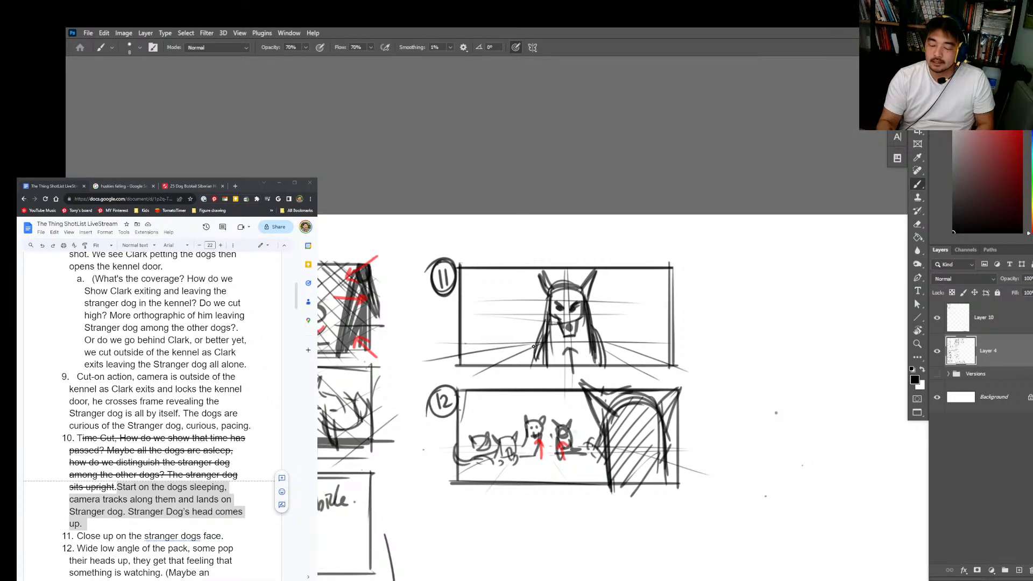
drag(559, 302, 563, 307)
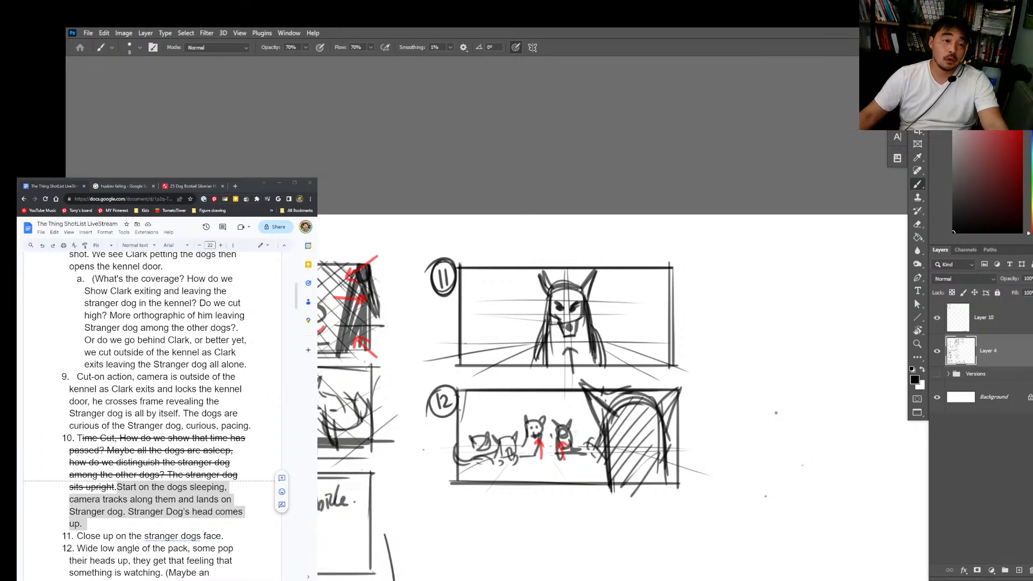
Step: Switch to the reference image board, maximize it, and examine the snarling husky puppy photo in the Angry group
drag(67, 344, 931, 464)
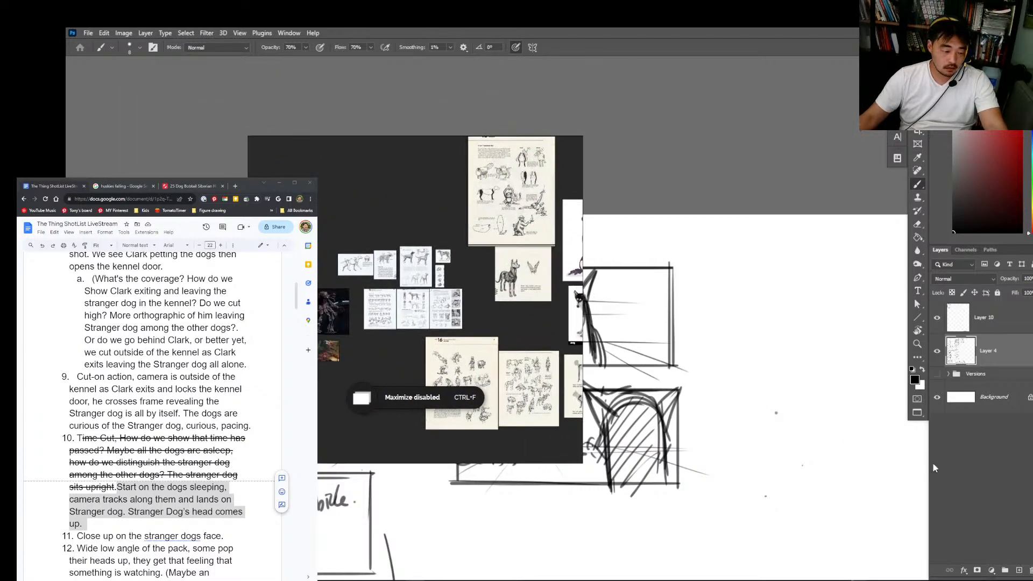
key(ctrl+f)
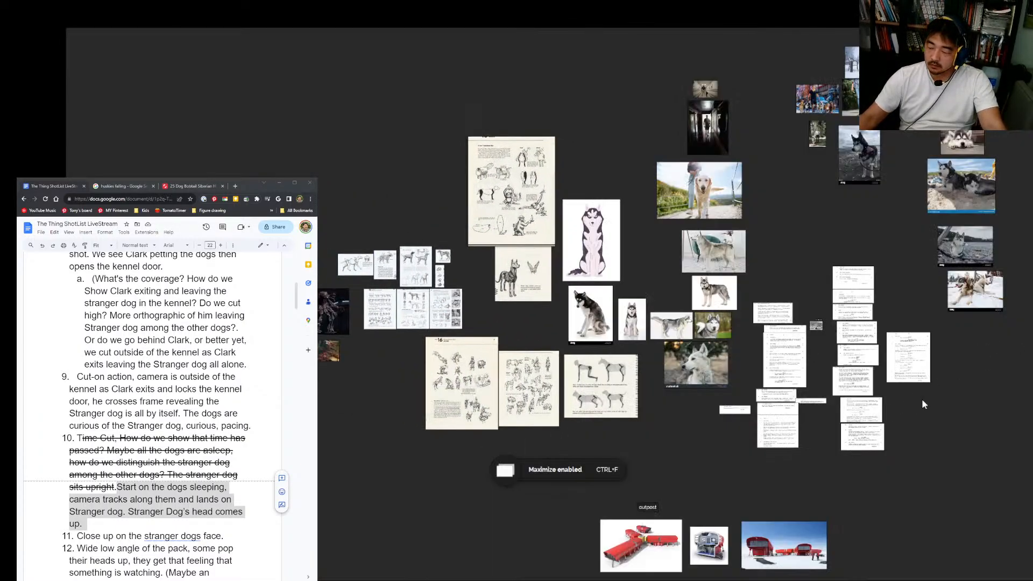
drag(966, 381, 945, 385)
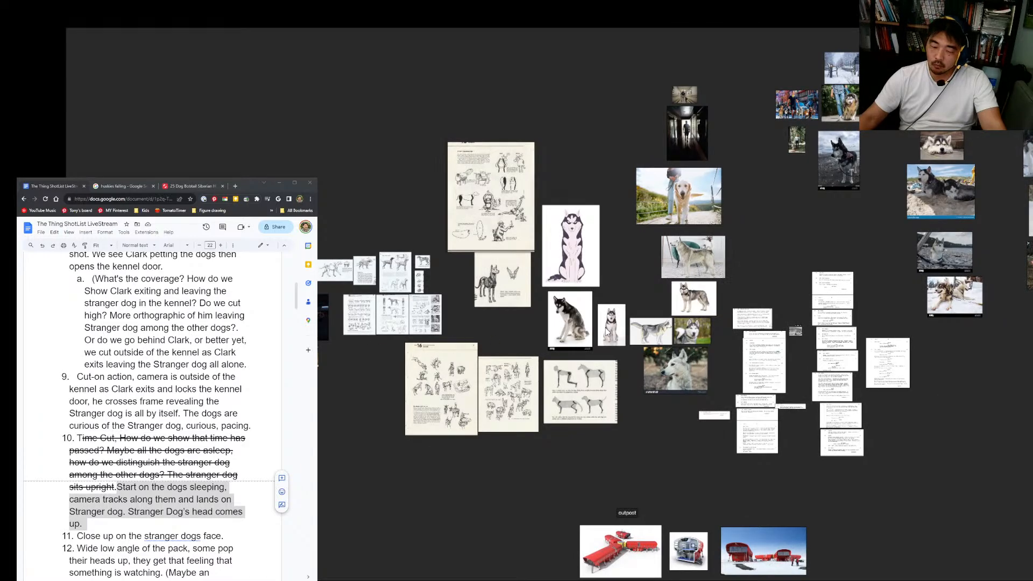
drag(776, 303, 614, 325)
drag(843, 292, 536, 369)
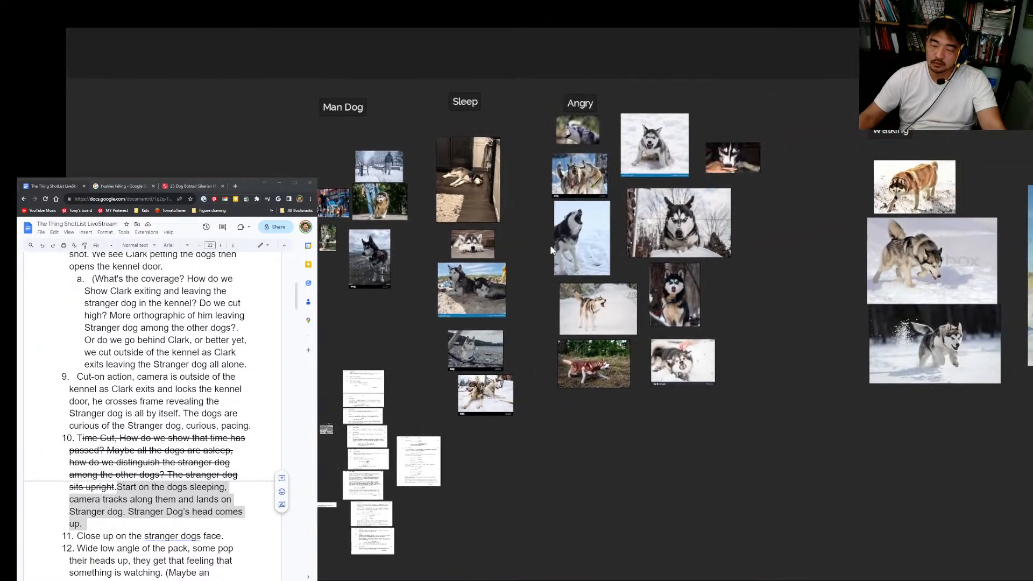
scroll(515, 266, up, 2)
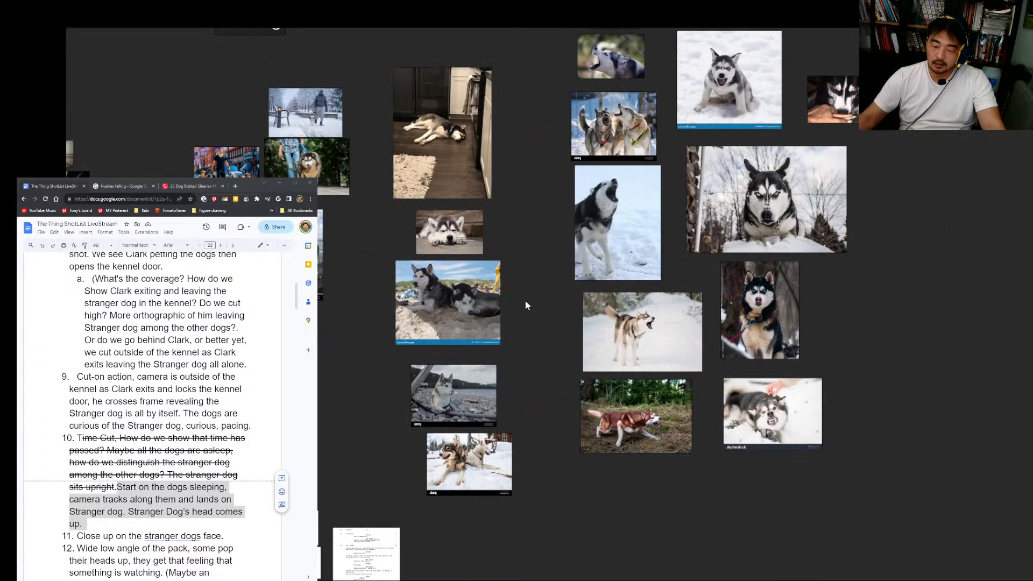
drag(706, 259, 596, 338)
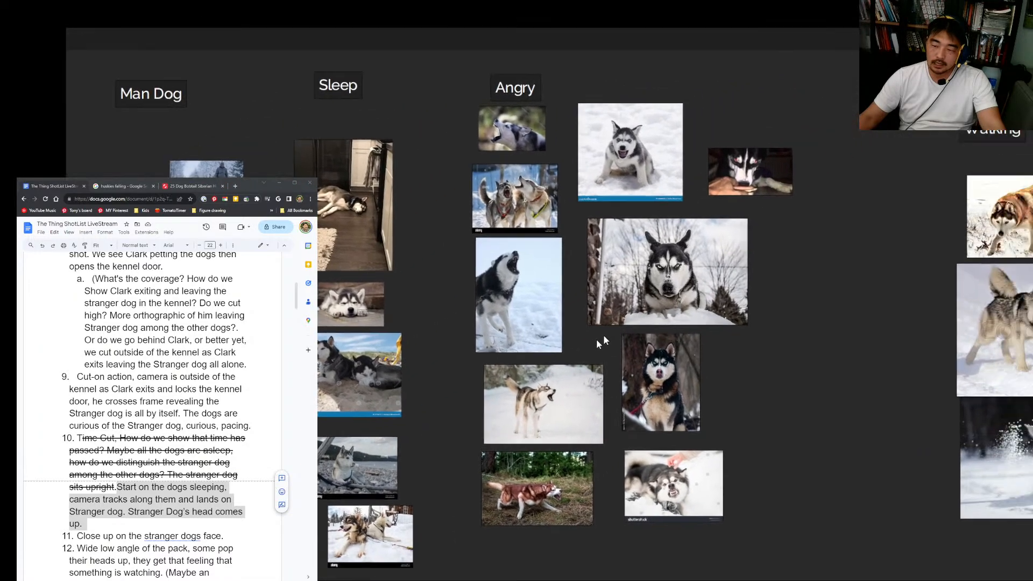
scroll(621, 162, up, 4)
click(490, 297)
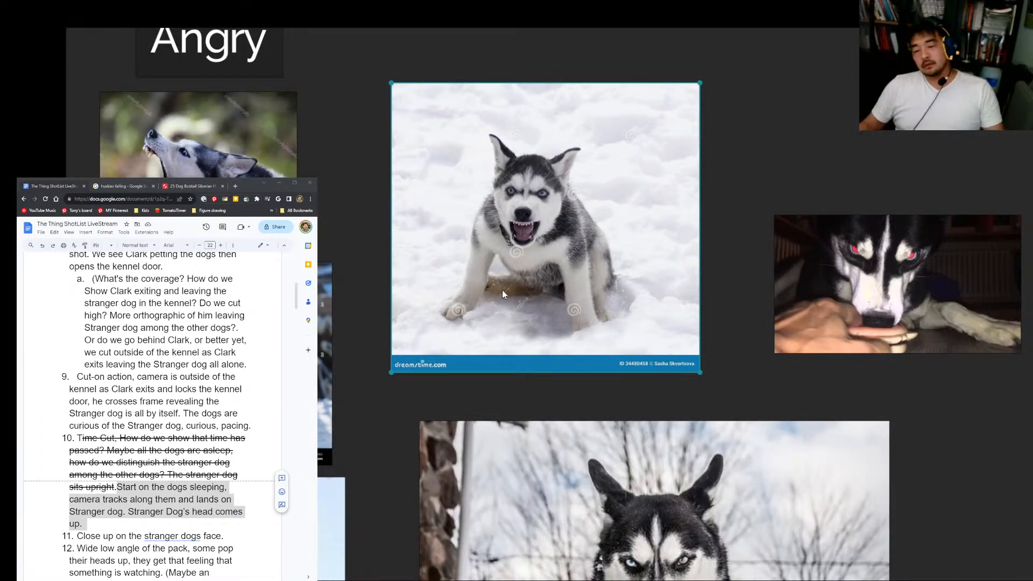
Step: Examine the frontal photos of glaring huskies in the Angry group and switch back to the storyboard in Photoshop
scroll(503, 292, down, 4)
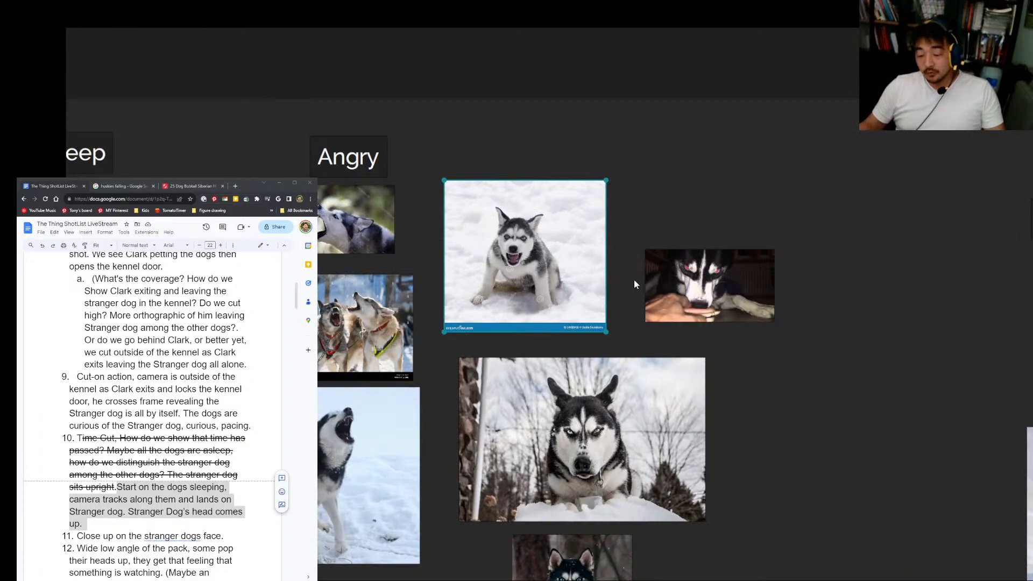
scroll(612, 484, up, 4)
drag(576, 469, 560, 397)
drag(567, 437, 578, 380)
scroll(577, 379, down, 3)
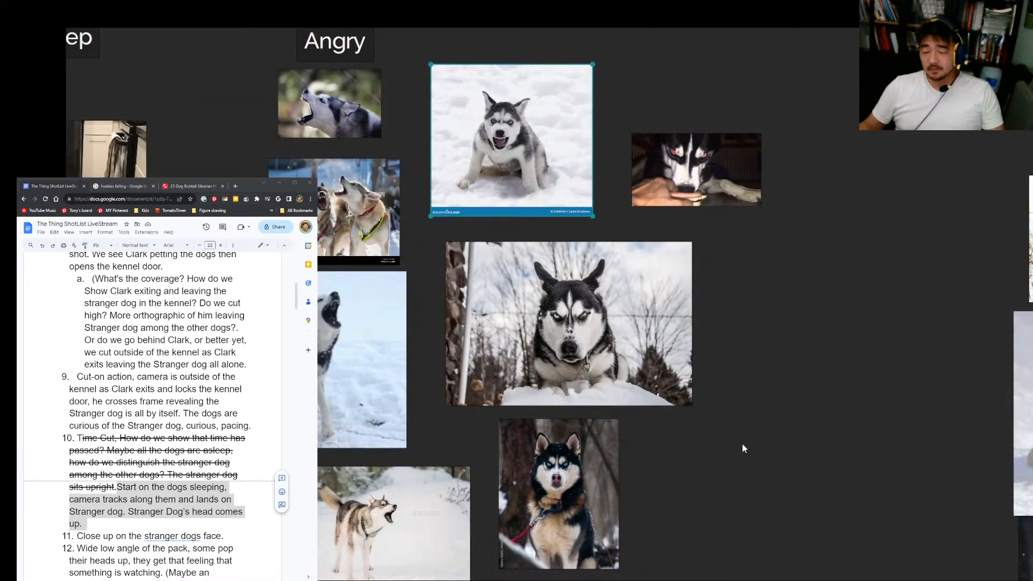
key(alt+Tab)
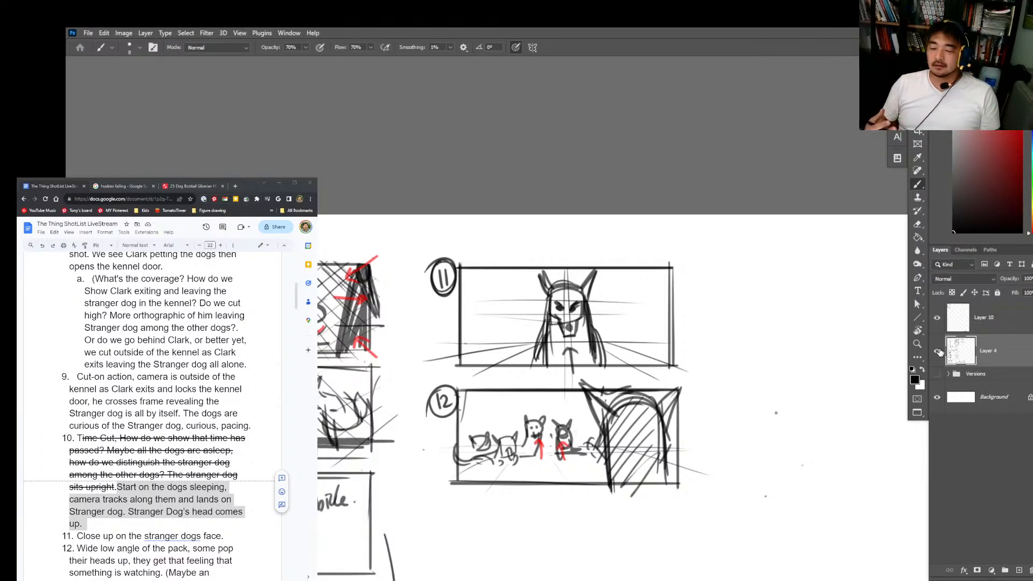
Step: Make Layer 4 active and erase the stray specks beside panels 11 and 12
click(972, 438)
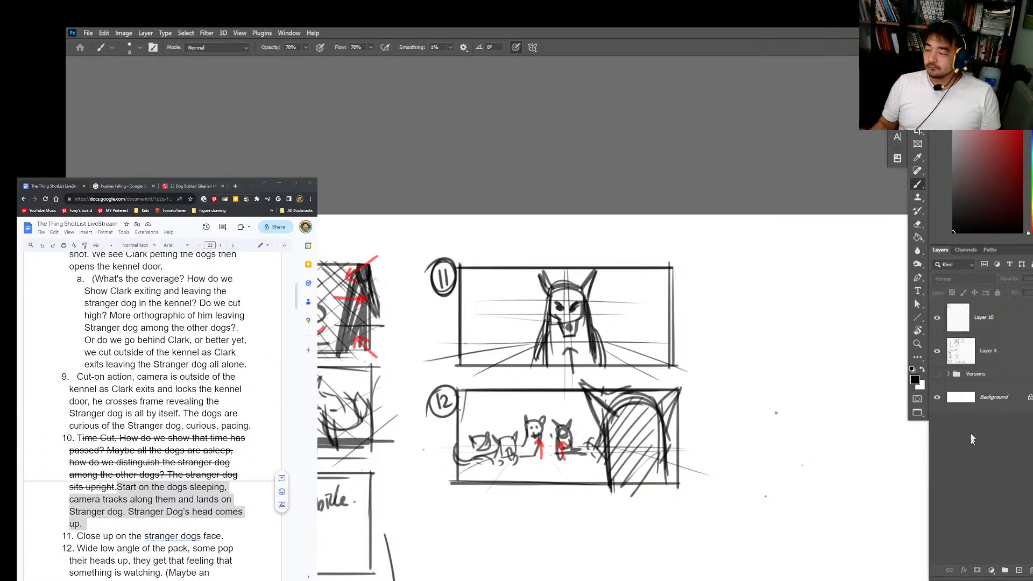
drag(814, 454, 801, 380)
click(794, 359)
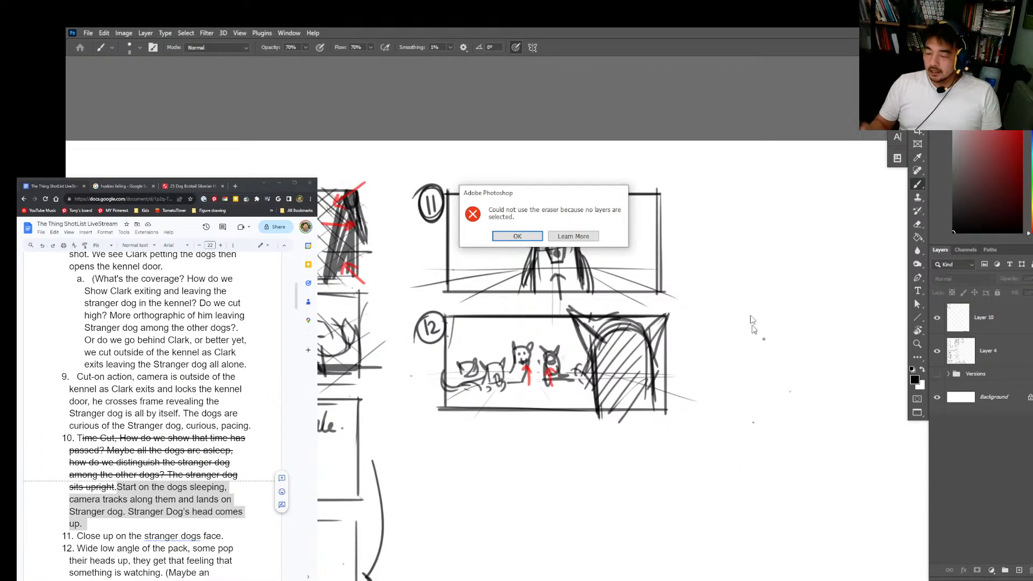
key(Return)
key(e)
click(769, 311)
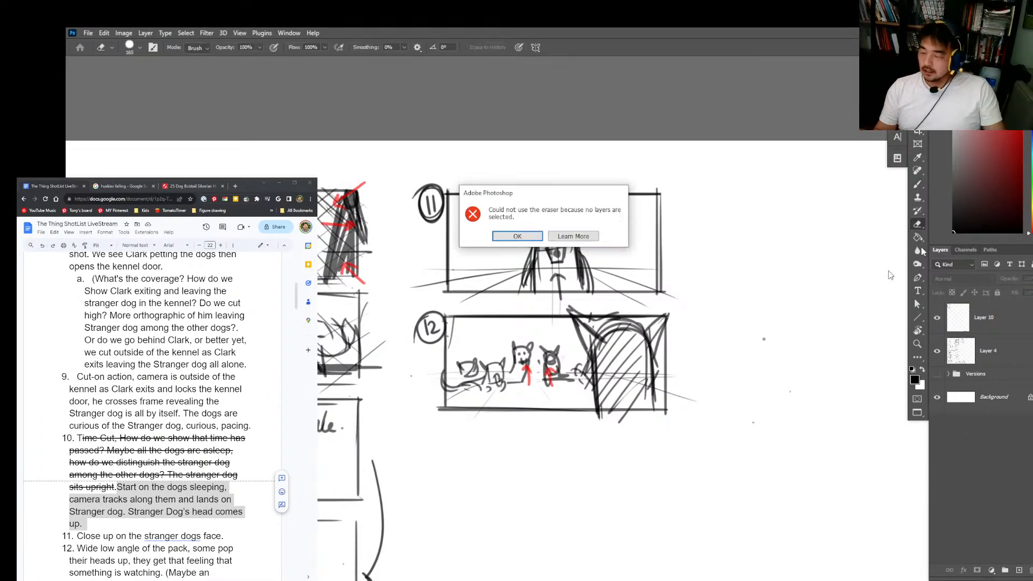
key(Return)
click(962, 351)
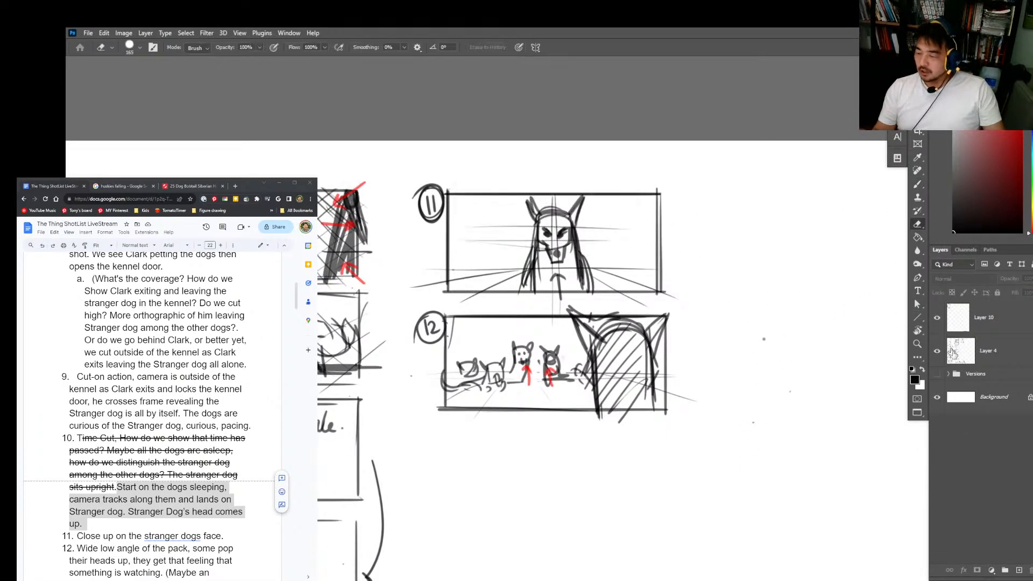
key(b)
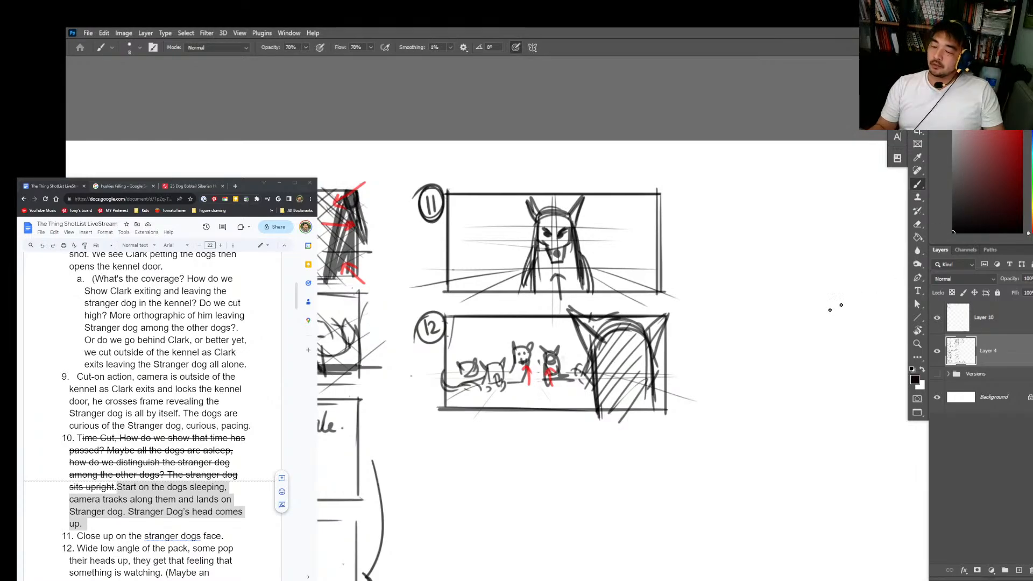
Step: Reinforce the frame edges of panel 11 with heavier strokes, undoing the stroke along panel 12's upper edge
drag(667, 315, 465, 314)
key(ctrl+z)
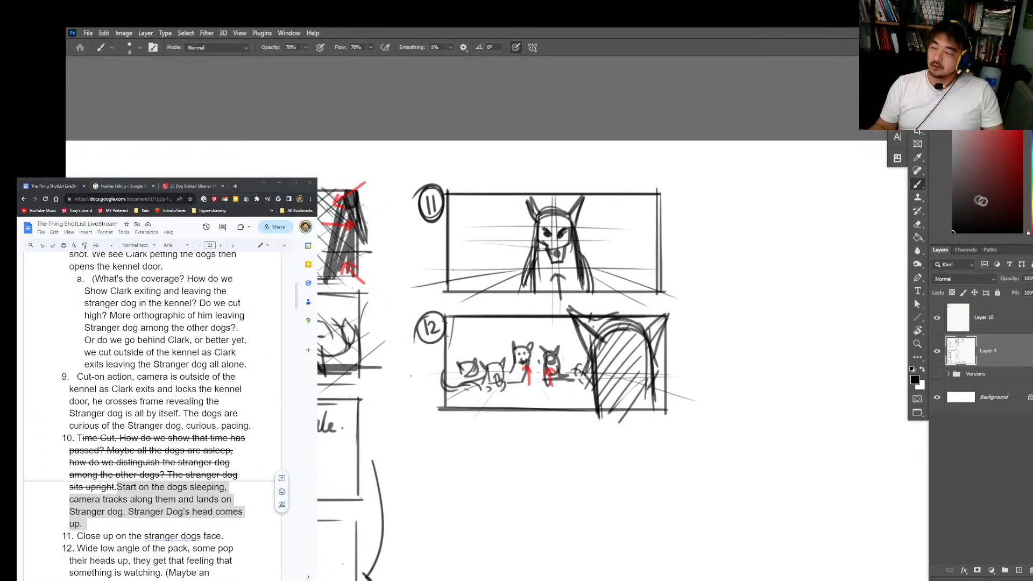
drag(695, 386, 701, 350)
mouse_move(663, 160)
mouse_down()
mouse_move(666, 255)
mouse_move(446, 257)
mouse_up()
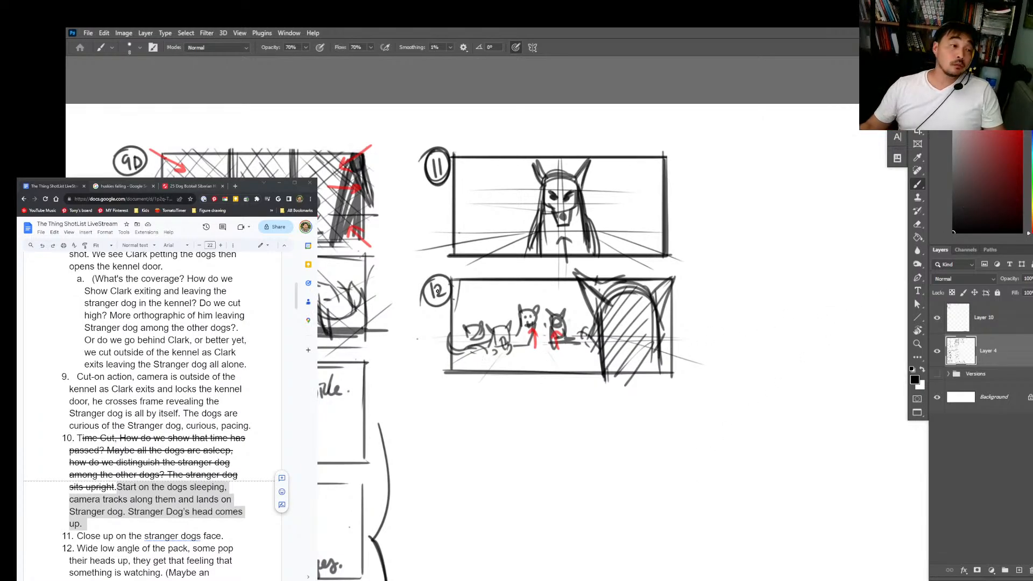
Step: Switch to the shot list and read shot 12, highlighting its low-angle and over-the-shoulder wording
key(alt+Tab)
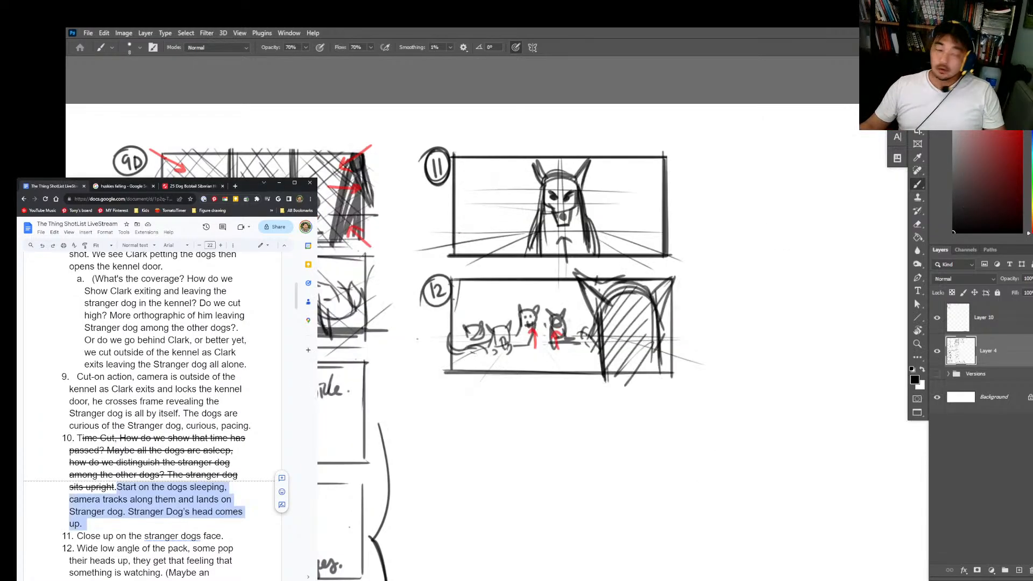
scroll(161, 380, down, 3)
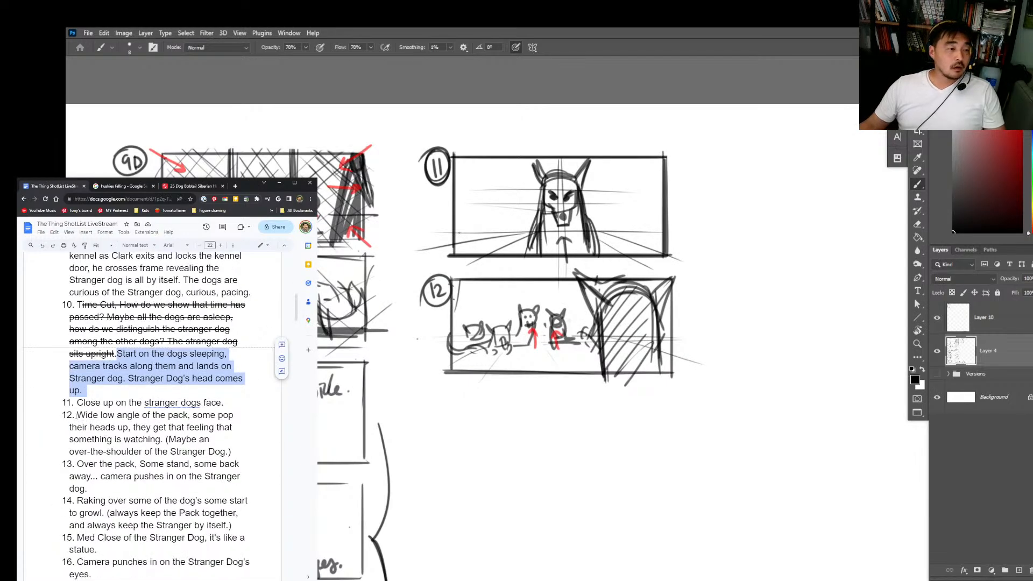
drag(77, 415, 187, 427)
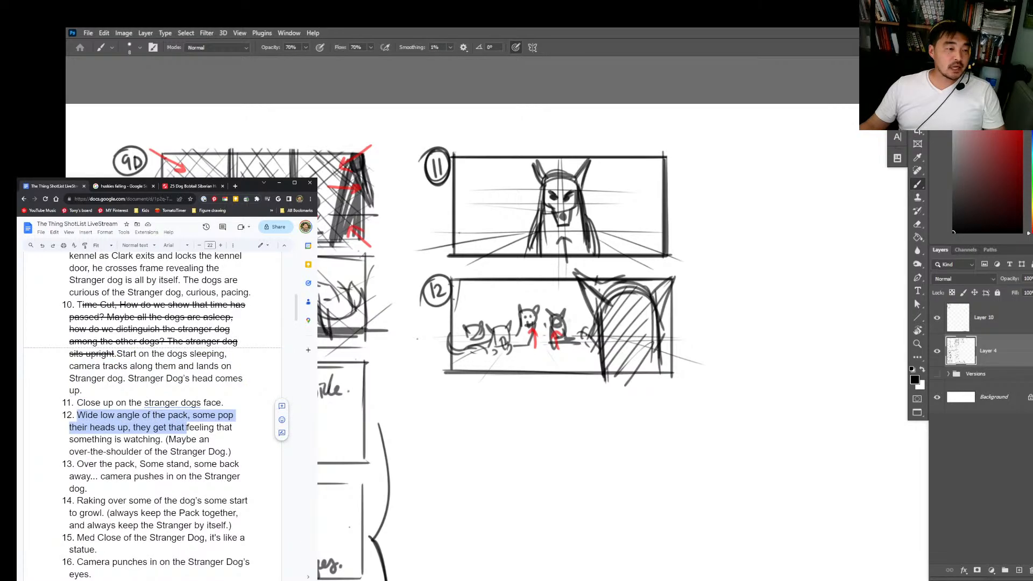
drag(116, 452, 209, 451)
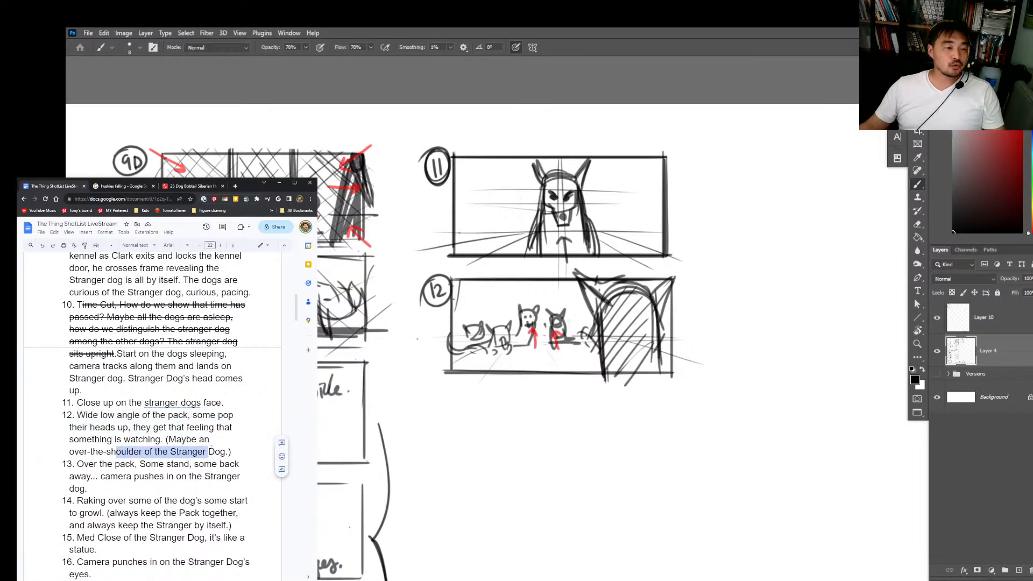
Step: Thicken the Stranger Dog's foreground silhouette in panel 12, adding an inner arch, heavy splayed sides and a ground line
click(957, 343)
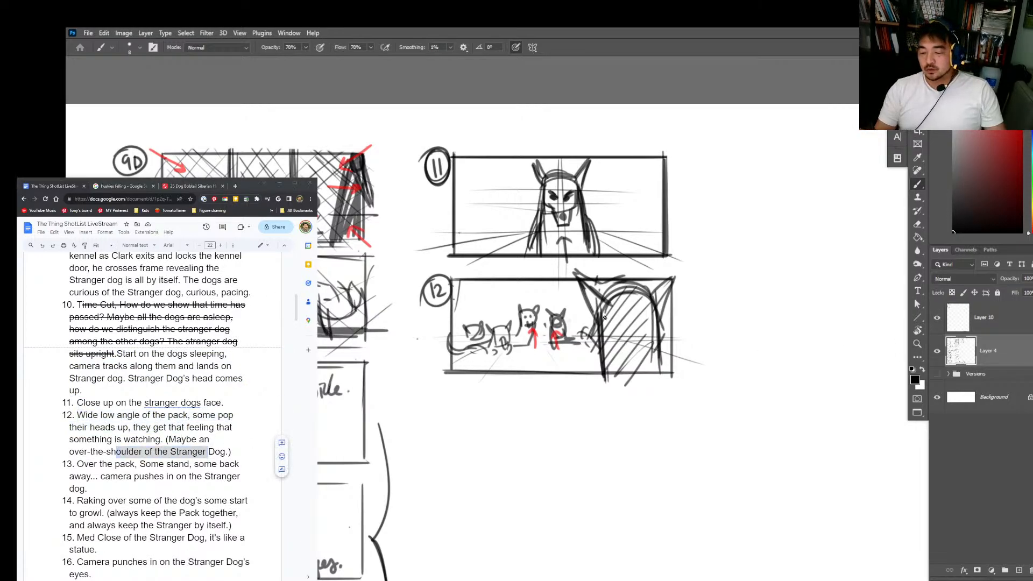
drag(599, 312, 604, 375)
mouse_move(601, 338)
mouse_down()
mouse_move(592, 373)
mouse_move(615, 349)
mouse_move(661, 372)
mouse_move(585, 385)
mouse_move(610, 353)
mouse_up()
key(ctrl+z)
mouse_move(609, 302)
mouse_down()
mouse_move(601, 368)
mouse_move(588, 384)
mouse_up()
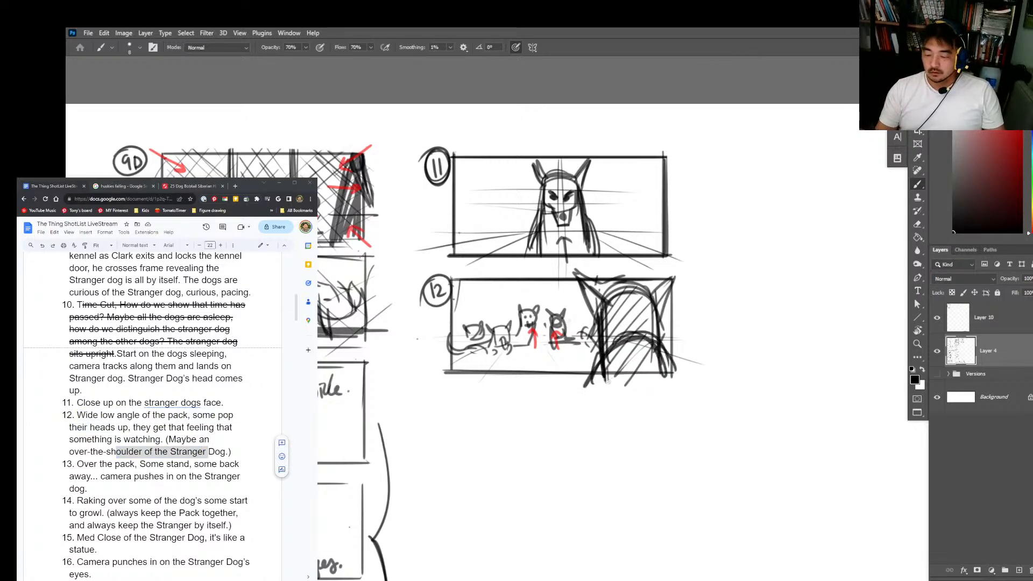
drag(613, 343, 603, 389)
drag(649, 345, 676, 379)
drag(560, 380, 693, 380)
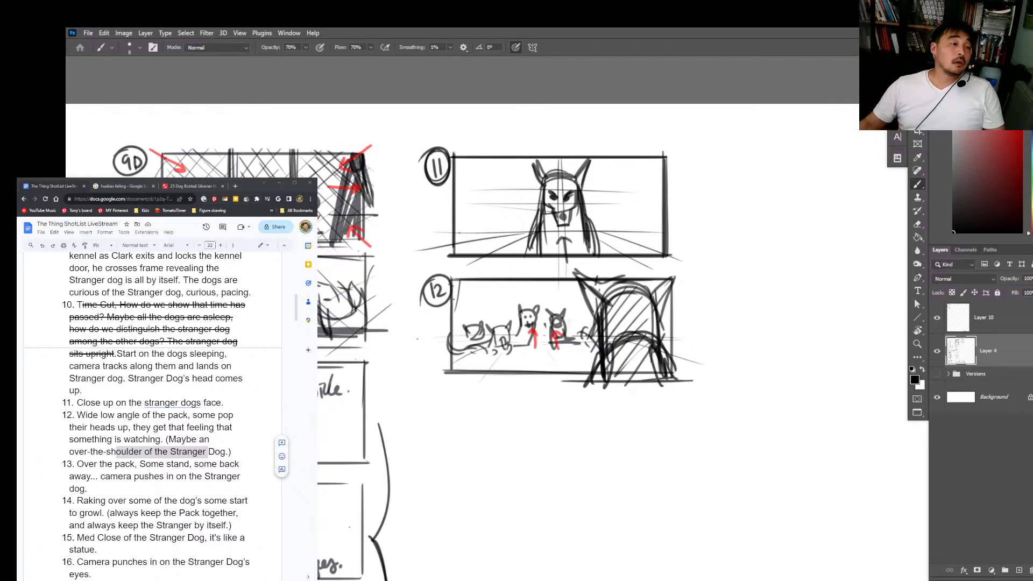
Step: Read shot 13 in the shot list, highlighting its over-the-pack and camera push-in description
scroll(152, 414, down, 1)
scroll(152, 414, down, 1)
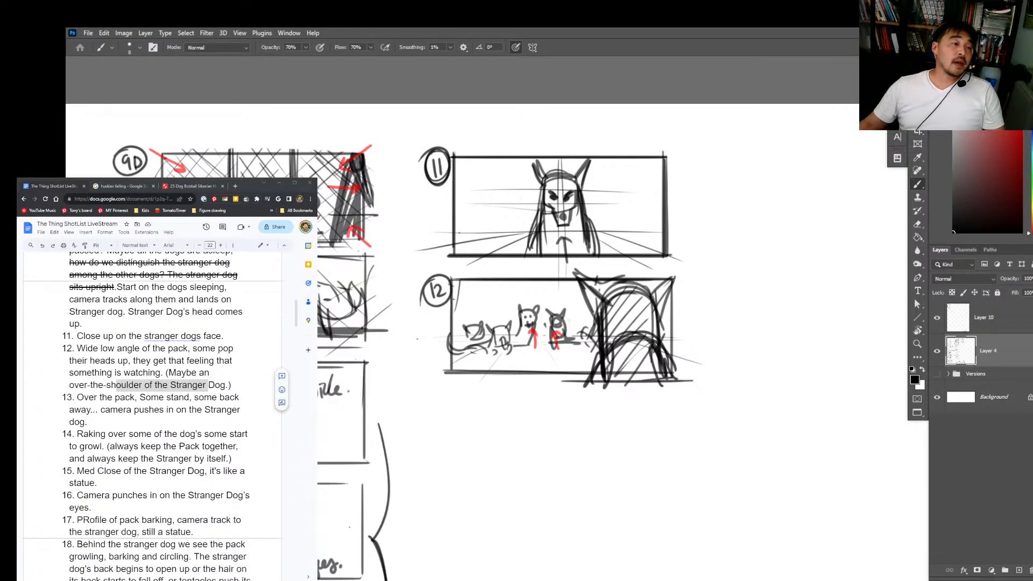
drag(84, 397, 137, 423)
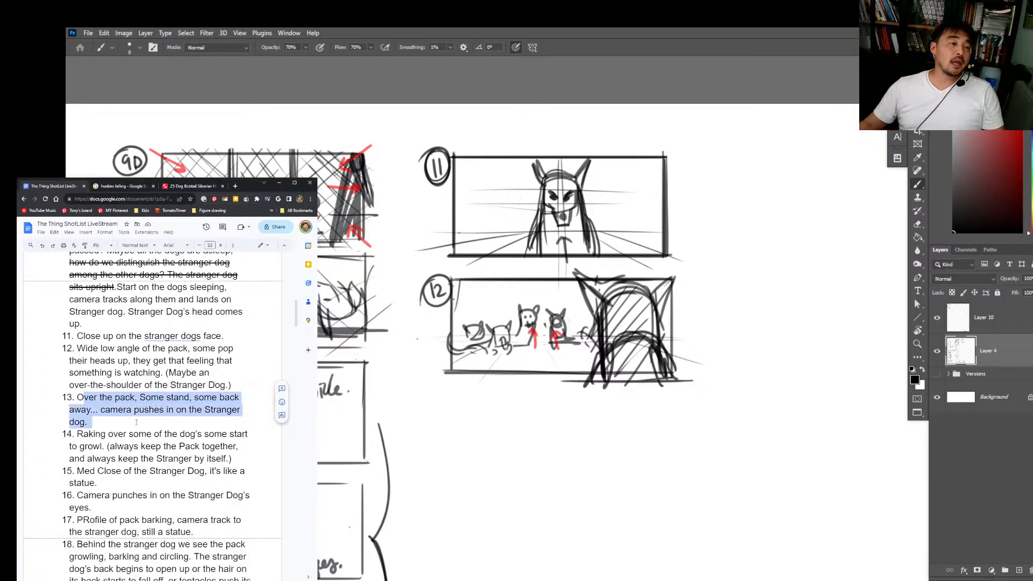
Step: Draw a rectangular frame for shot 13 directly beneath panel 12 on the storyboard
click(978, 203)
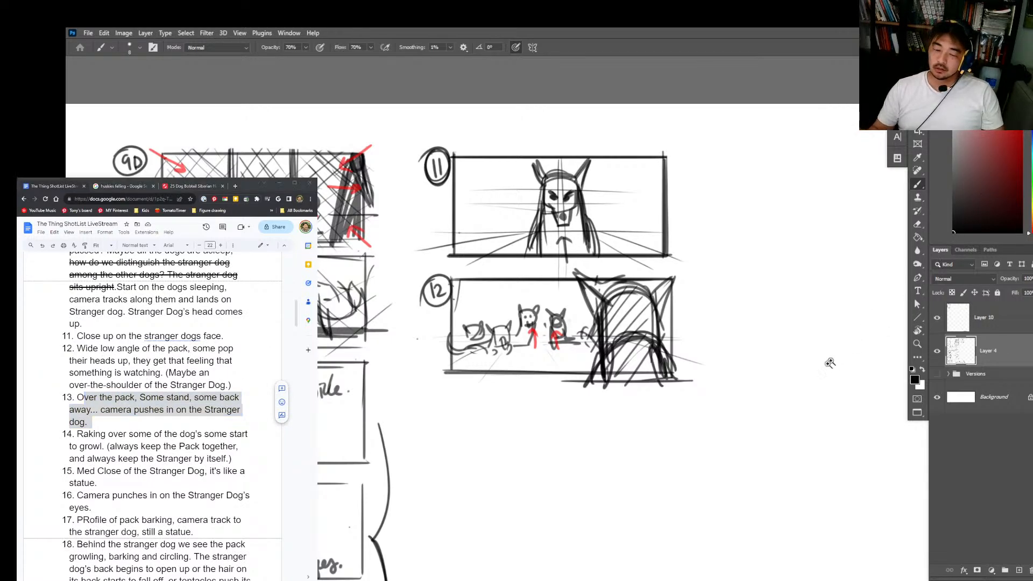
drag(801, 402, 662, 194)
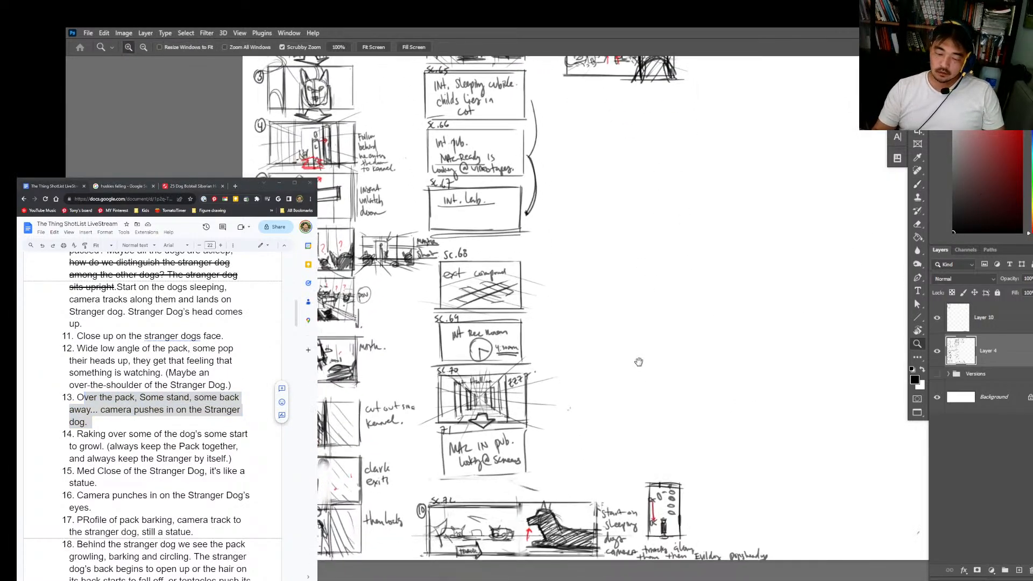
drag(609, 87, 592, 270)
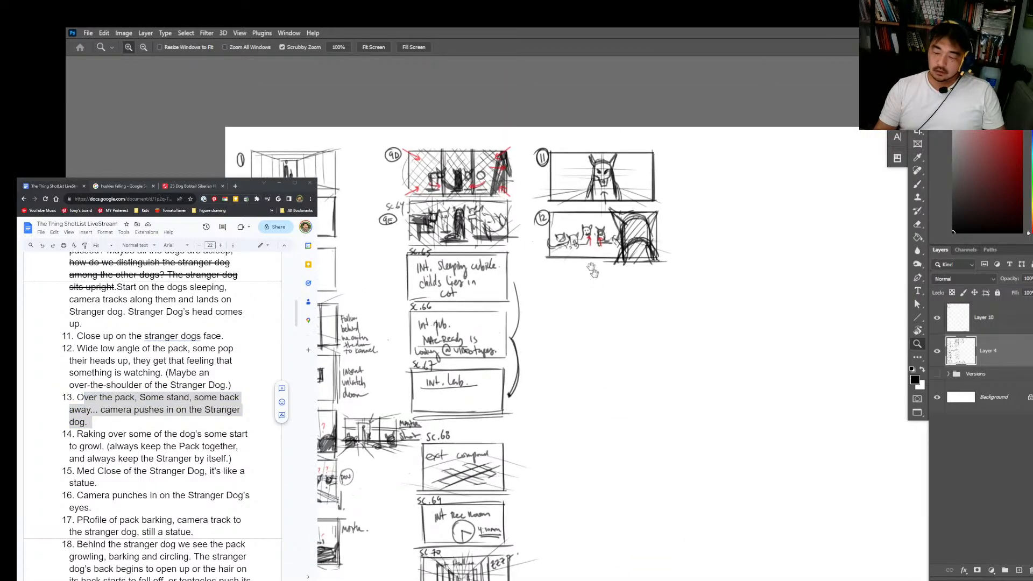
click(586, 269)
key(b)
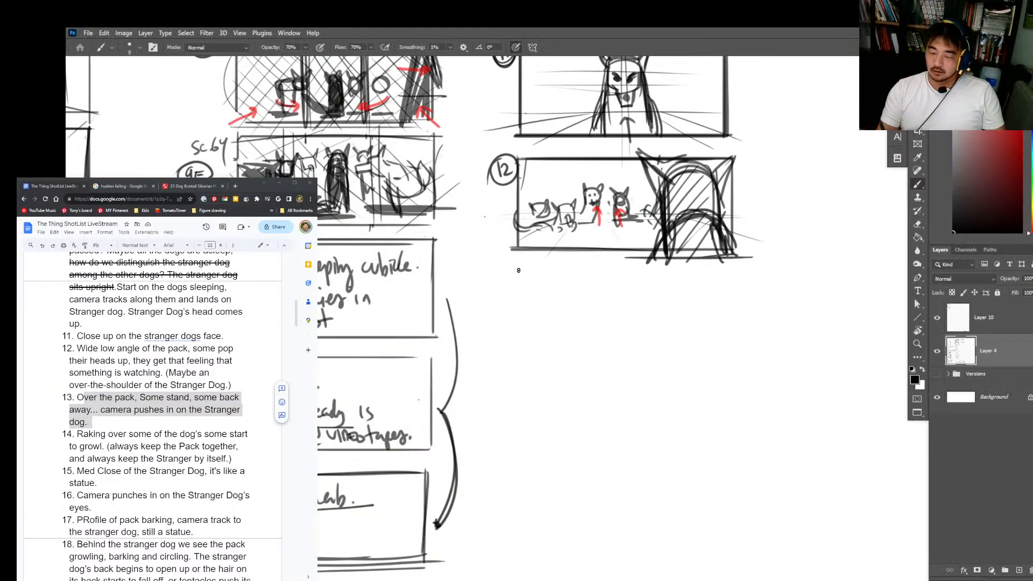
drag(511, 278, 515, 366)
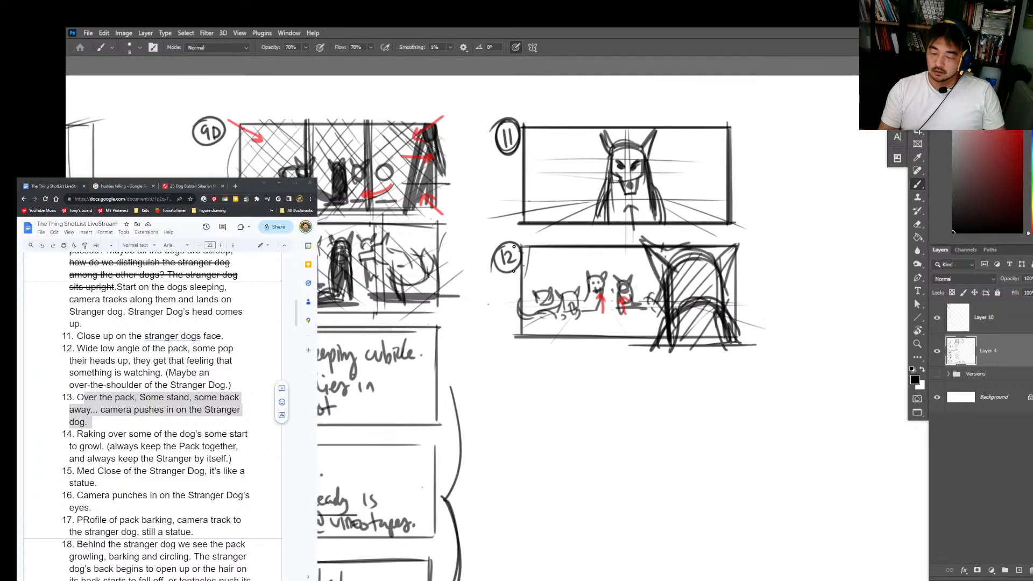
drag(514, 258, 569, 182)
key(alt+Tab)
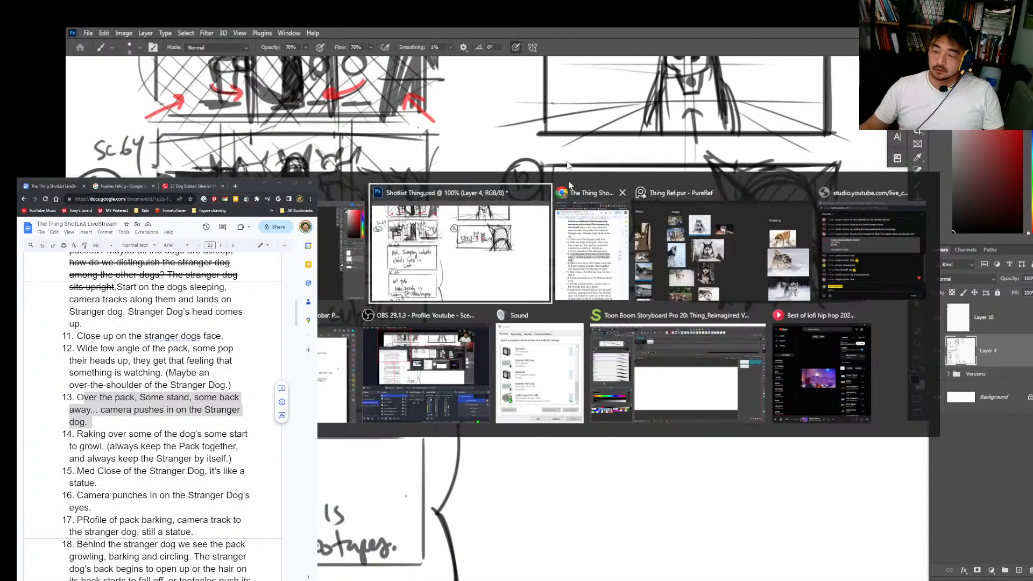
key(alt+Tab)
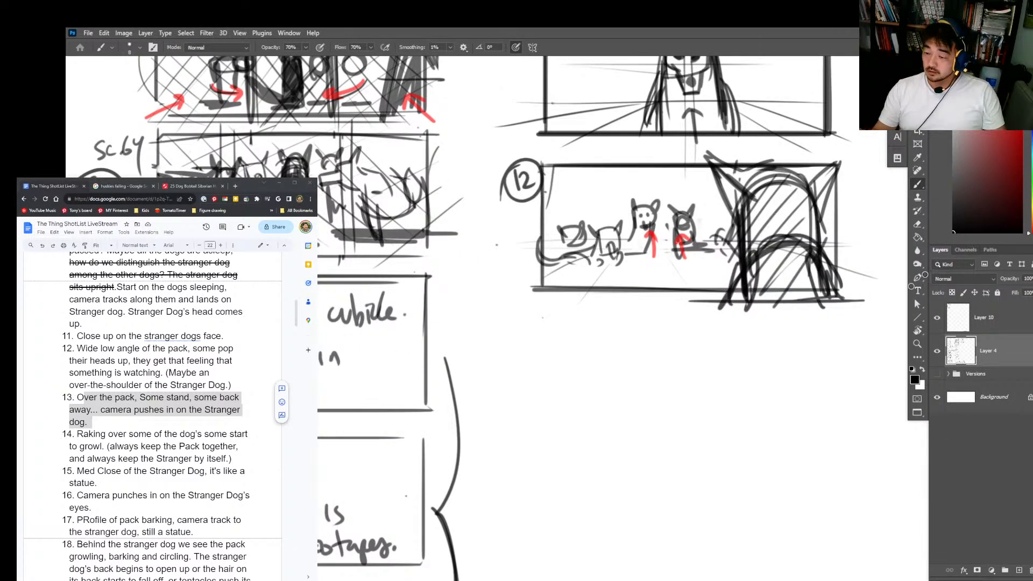
mouse_move(548, 354)
mouse_down()
mouse_move(524, 324)
mouse_move(514, 420)
mouse_up()
mouse_move(514, 299)
mouse_down()
mouse_move(807, 299)
mouse_move(818, 422)
mouse_move(522, 437)
mouse_up()
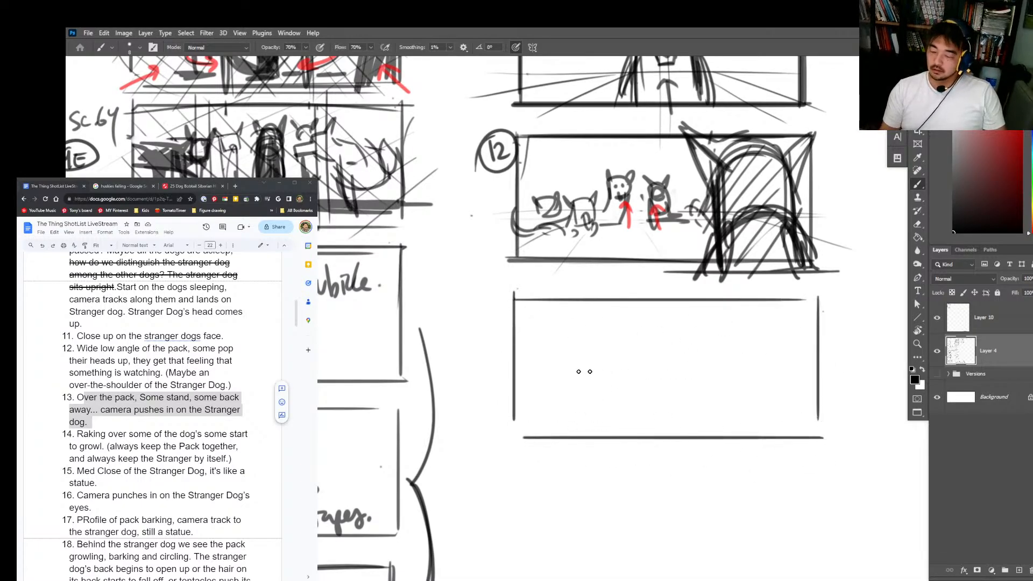
Step: Divide the shot 13 panel with a horizontal midline, two pairs of vertical lines, and faint upper and lower cross lines
drag(516, 358, 823, 359)
drag(665, 303, 667, 456)
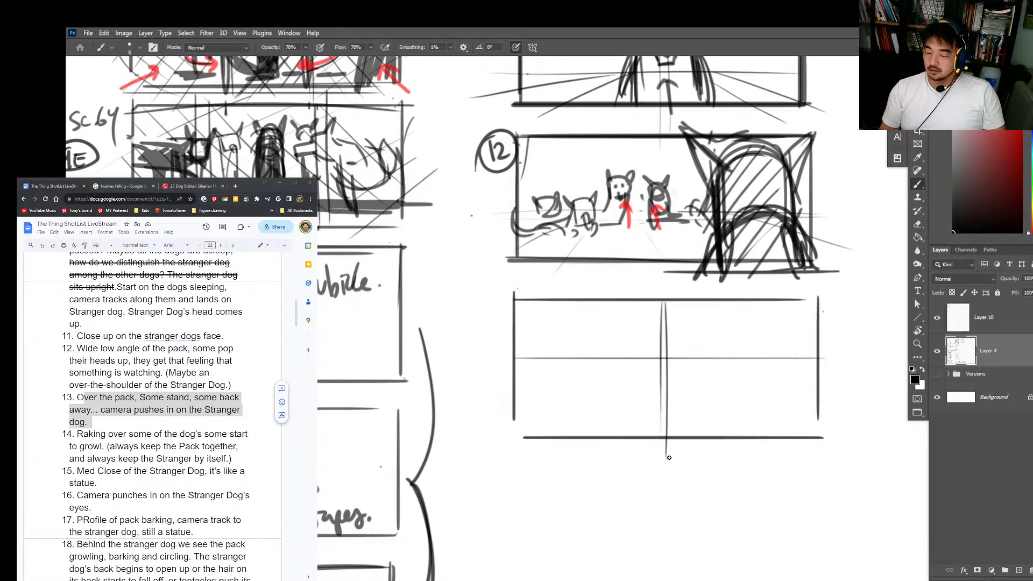
key(ctrl+z)
key(ctrl+z)
mouse_move(593, 293)
mouse_down()
mouse_move(593, 439)
mouse_move(603, 446)
mouse_up()
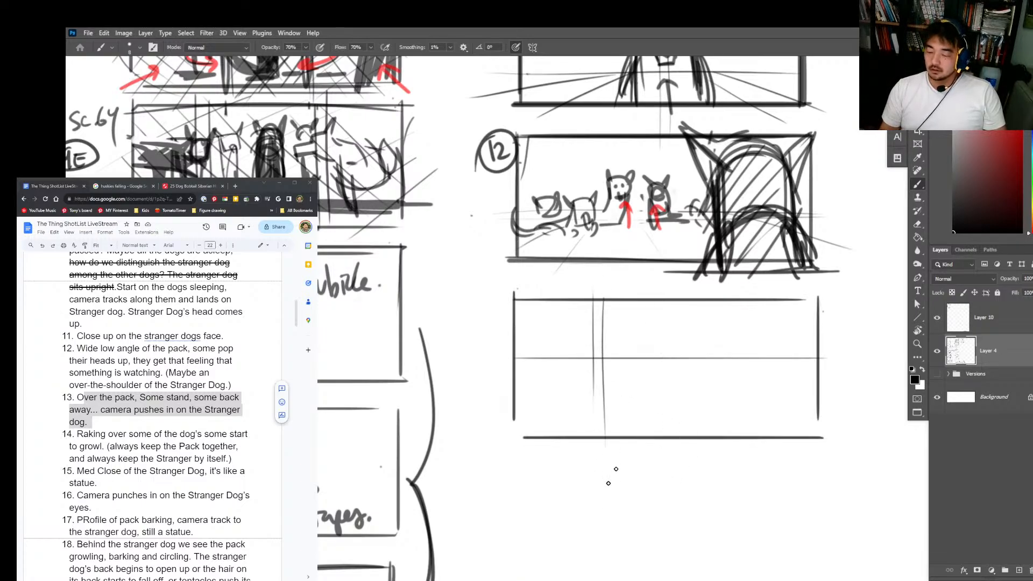
mouse_move(705, 293)
mouse_down()
mouse_move(706, 431)
mouse_move(717, 429)
mouse_up()
drag(489, 326, 801, 329)
drag(463, 401, 828, 401)
drag(718, 312, 719, 419)
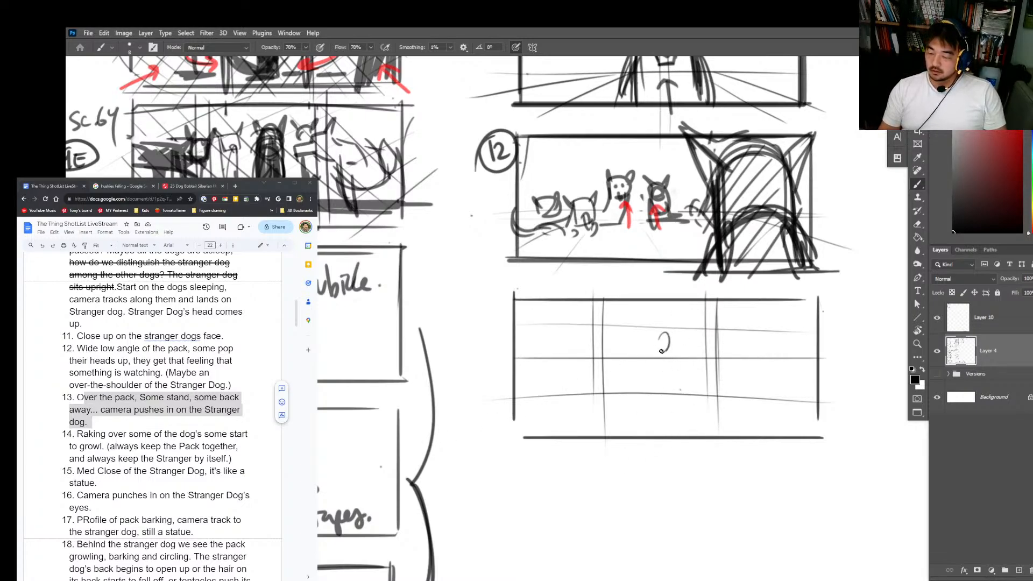
Step: Rough in a small sitting dog with pointed ears at the centre of the shot 13 panel and fade it with the eraser
mouse_move(650, 356)
mouse_down()
mouse_move(650, 386)
mouse_move(673, 353)
mouse_move(673, 384)
mouse_move(645, 385)
mouse_up()
mouse_move(657, 349)
mouse_down()
mouse_move(663, 342)
mouse_move(673, 359)
mouse_move(655, 356)
mouse_up()
key(ctrl+z)
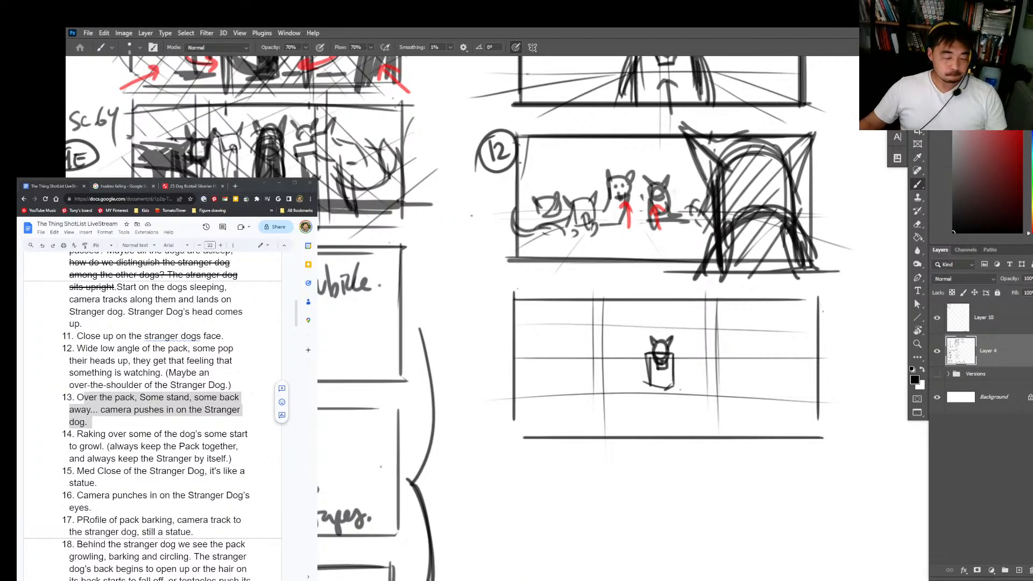
key(e)
drag(666, 355, 662, 364)
Step: Redraw the small Stranger Dog over the faded sketch with bolder ears, head and body, plus a ground line
key(z)
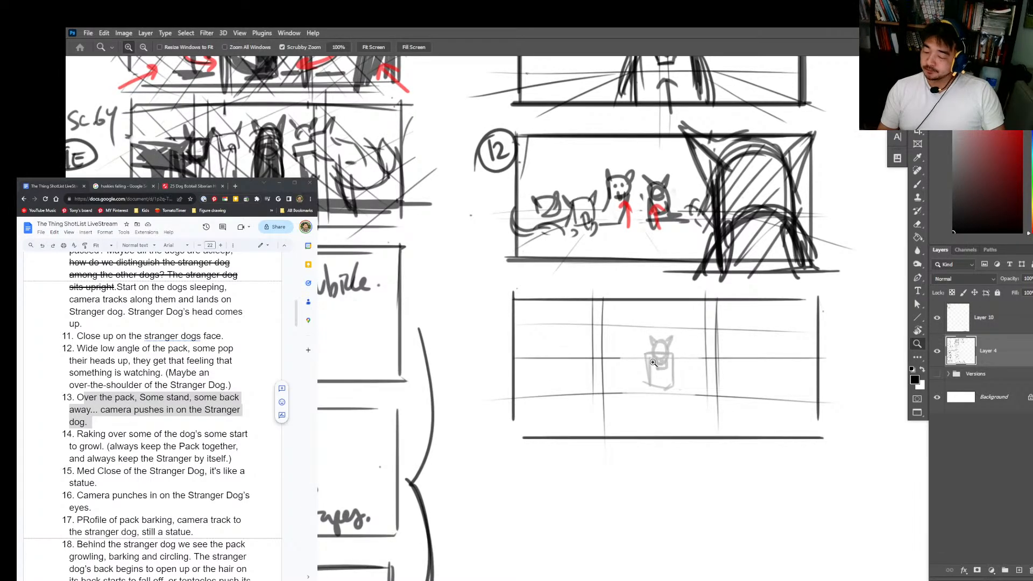
click(667, 360)
key(b)
mouse_move(652, 350)
mouse_down()
mouse_move(655, 359)
mouse_move(676, 335)
mouse_up()
key(ctrl+z)
drag(677, 335, 672, 369)
drag(651, 336, 666, 365)
mouse_move(683, 323)
mouse_down()
mouse_move(676, 338)
mouse_move(644, 323)
mouse_move(654, 353)
mouse_move(641, 369)
mouse_move(684, 401)
mouse_up()
mouse_move(641, 350)
mouse_down()
mouse_move(648, 397)
mouse_move(673, 391)
mouse_move(715, 403)
mouse_up()
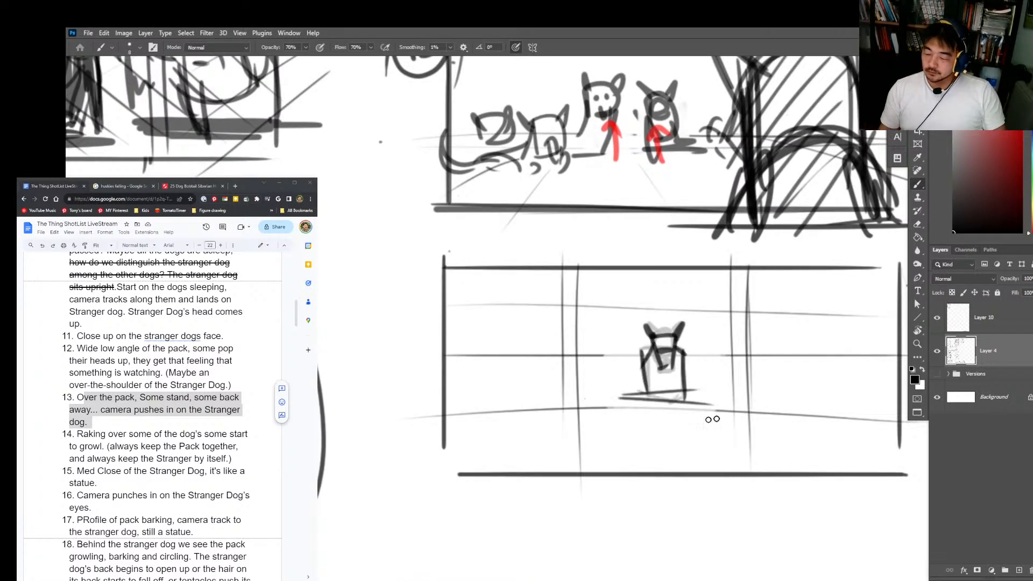
Step: Sketch a standing dog facing the Stranger Dog on the left side of panel 13, with arched back, legs and eared head
drag(586, 355, 581, 380)
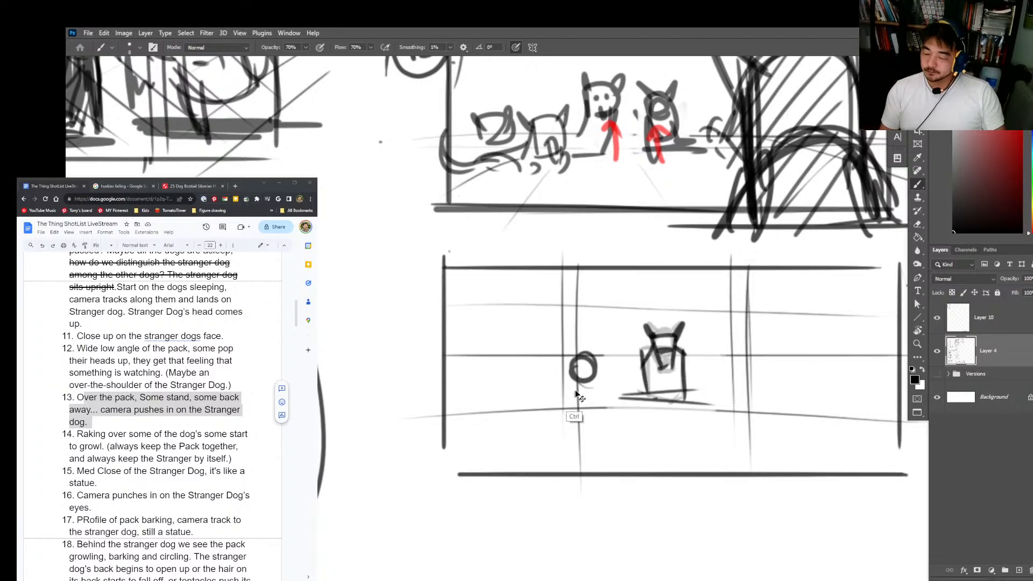
key(ctrl+z)
mouse_move(500, 348)
mouse_down()
mouse_move(539, 355)
mouse_move(536, 392)
mouse_move(496, 410)
mouse_move(479, 377)
mouse_move(529, 349)
mouse_move(562, 345)
mouse_up()
drag(498, 337, 585, 355)
mouse_move(566, 341)
mouse_down()
mouse_move(604, 349)
mouse_move(619, 327)
mouse_move(589, 346)
mouse_move(619, 359)
mouse_move(595, 393)
mouse_up()
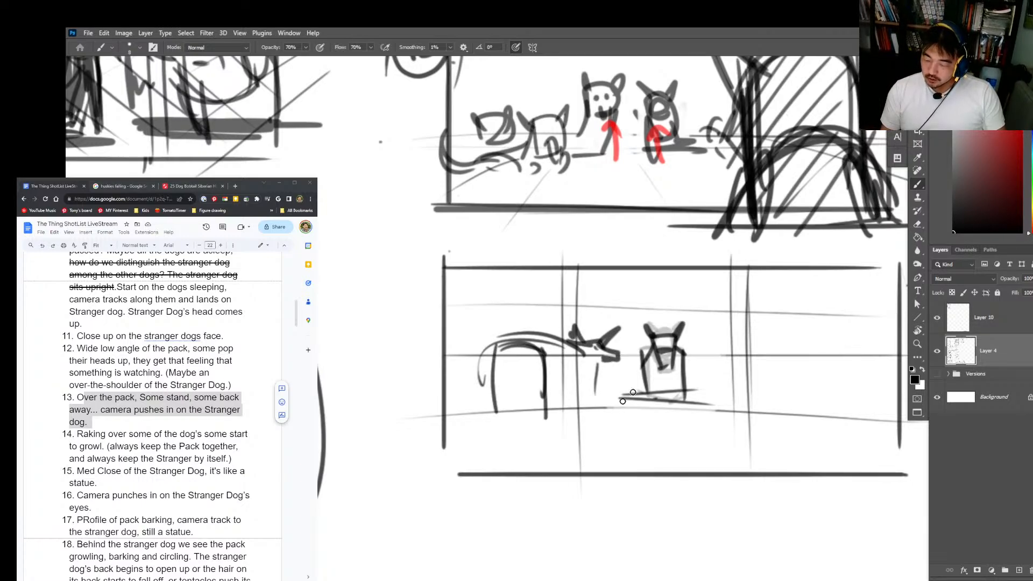
Step: Erase the Stranger Dog's ground line and rework its body with dark hatching and two splayed front legs
mouse_move(643, 353)
mouse_down()
mouse_move(680, 396)
mouse_move(679, 351)
mouse_move(680, 377)
mouse_move(661, 350)
mouse_move(701, 409)
mouse_up()
drag(672, 390, 631, 400)
key(e)
right_click(661, 348)
click(712, 206)
click(629, 242)
drag(662, 346, 629, 399)
key(b)
key(e)
drag(689, 365, 698, 397)
key(b)
mouse_move(640, 368)
mouse_down()
mouse_move(641, 393)
mouse_move(687, 403)
mouse_up()
key(e)
key(b)
drag(685, 360, 704, 409)
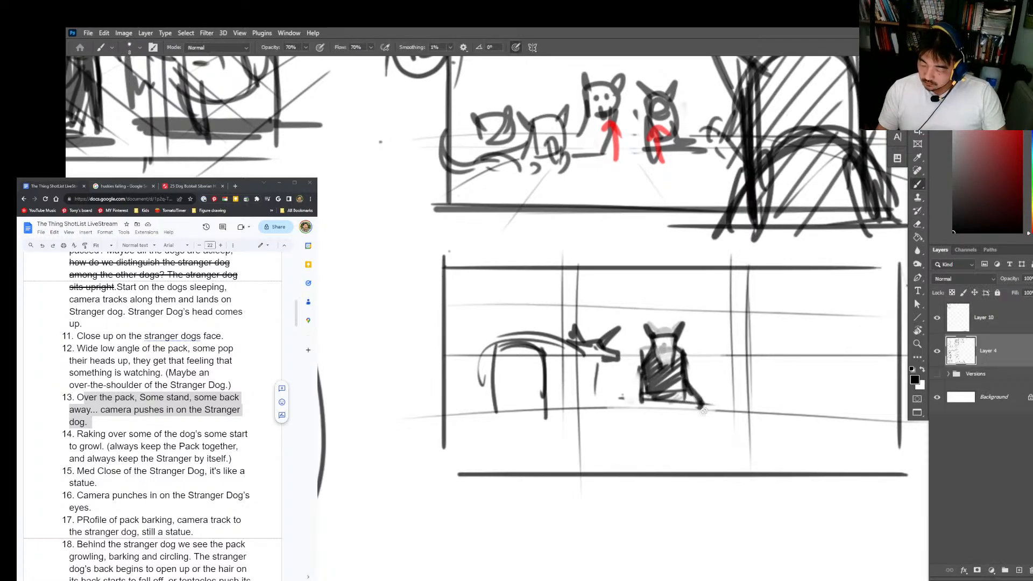
mouse_move(641, 375)
mouse_down()
mouse_move(635, 422)
mouse_move(716, 413)
mouse_up()
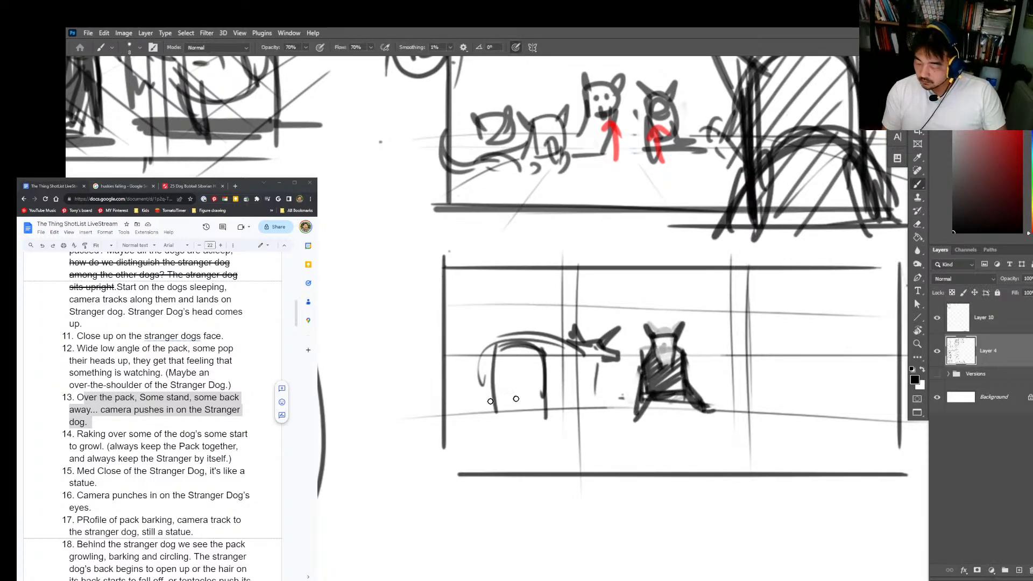
Step: Draw a floor line across panel 13 and perspective lines fanning out over the floor from the Stranger Dog
drag(462, 405, 854, 391)
key(ctrl+z)
drag(455, 389, 897, 389)
mouse_move(638, 391)
mouse_down()
mouse_move(386, 436)
mouse_move(464, 515)
mouse_move(649, 518)
mouse_up()
mouse_move(677, 399)
mouse_down()
mouse_move(887, 527)
mouse_move(926, 437)
mouse_up()
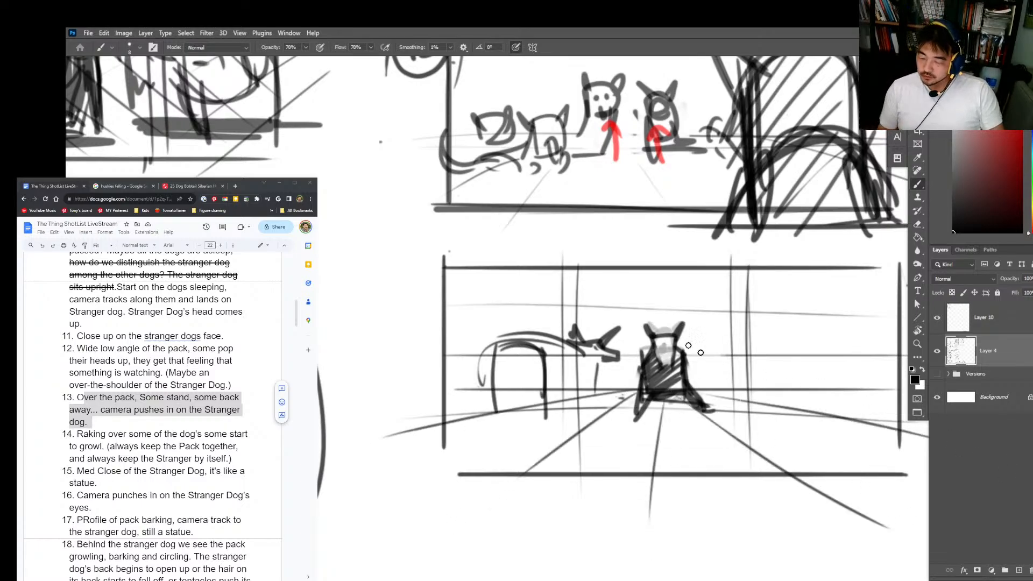
Step: Draw perspective lines radiating from the Stranger Dog across the walls and ceiling of panel 13
drag(580, 258, 577, 401)
mouse_move(637, 386)
mouse_down()
mouse_move(407, 388)
mouse_move(418, 387)
mouse_up()
mouse_move(640, 376)
mouse_down()
mouse_move(441, 304)
mouse_move(472, 235)
mouse_move(643, 226)
mouse_up()
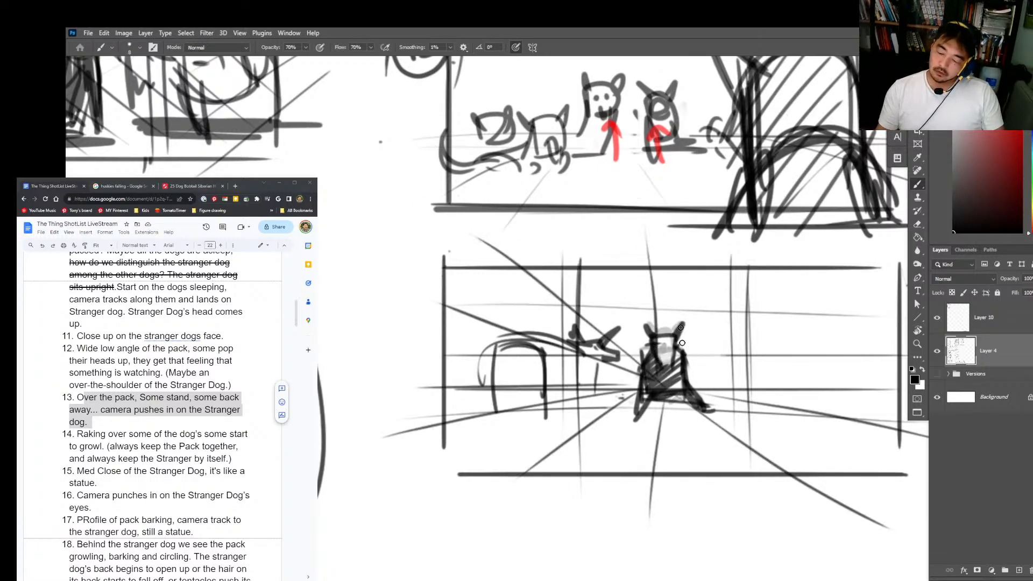
key(ctrl+z)
drag(665, 392, 661, 285)
drag(686, 370, 847, 199)
drag(690, 370, 908, 279)
drag(766, 372, 908, 365)
drag(672, 377, 714, 251)
drag(656, 349, 629, 270)
key(super)
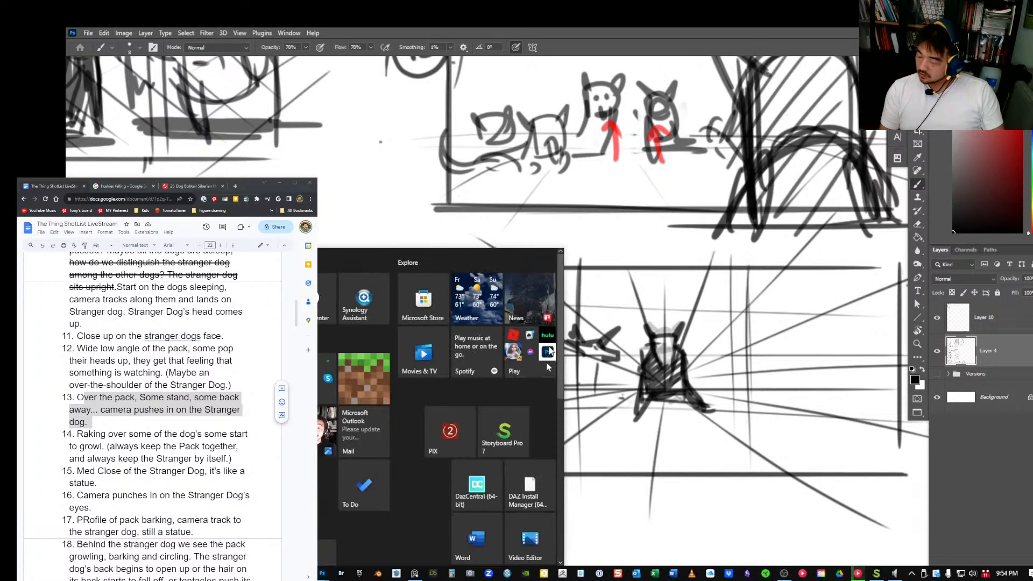
key(super)
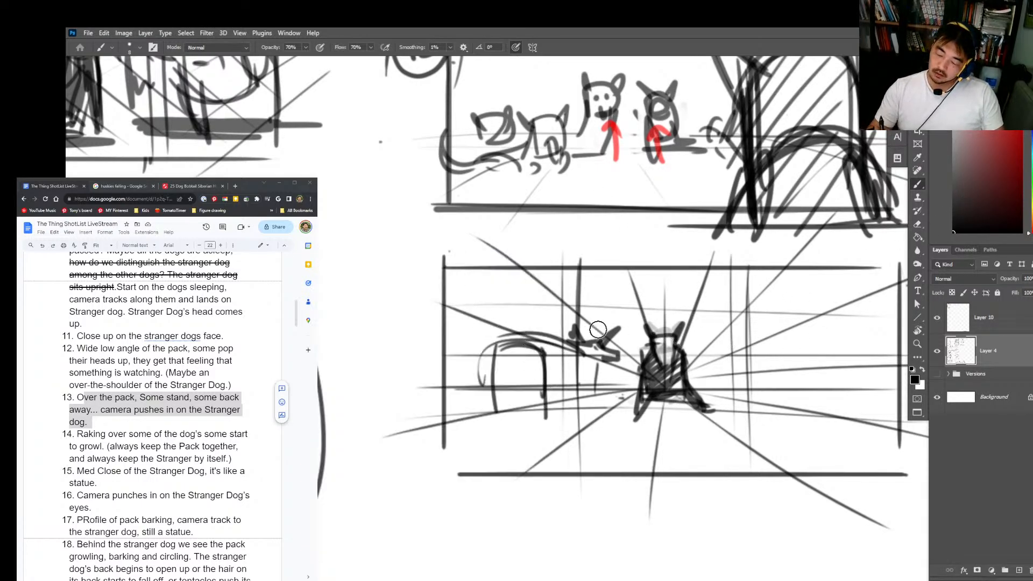
Step: Add a larger raised tail and back line to the left dog in panel 13, plus front legs and ground strokes
drag(475, 287, 530, 347)
mouse_move(466, 263)
mouse_down()
mouse_move(511, 345)
mouse_move(532, 446)
mouse_up()
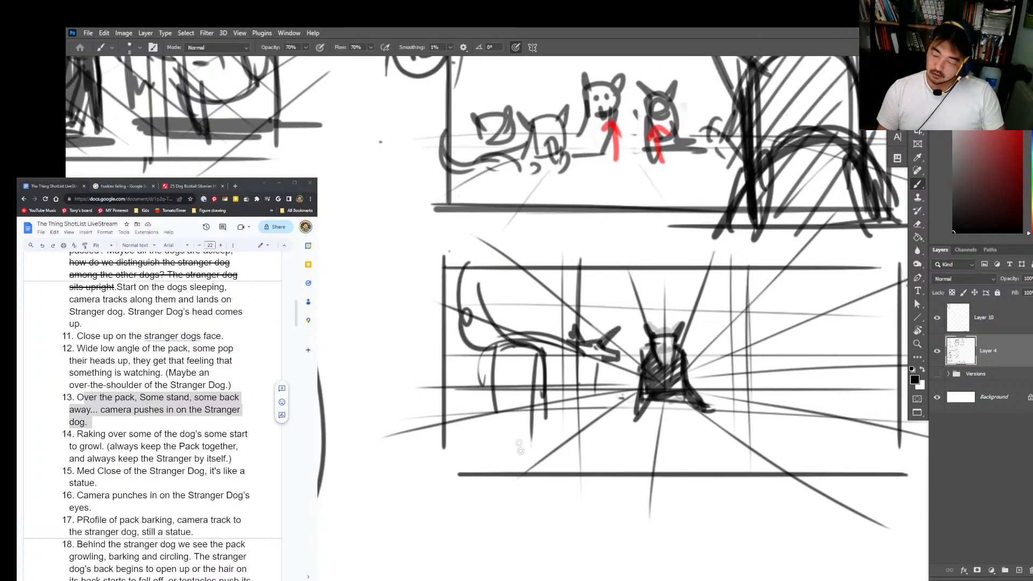
drag(586, 349, 577, 428)
drag(571, 367, 575, 432)
drag(539, 397, 585, 388)
drag(477, 394, 514, 397)
Step: Sketch a second pack dog entering from the right edge of panel 13, with angular head, ears, body lines and small F-shaped marks beside it
drag(823, 302, 794, 359)
drag(844, 289, 790, 366)
drag(790, 366, 821, 376)
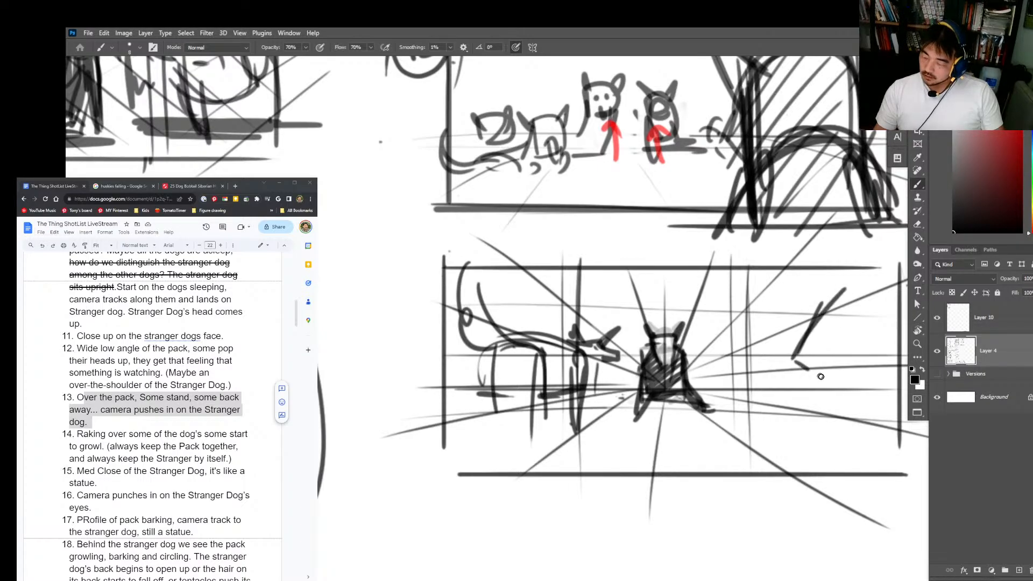
drag(807, 307, 864, 298)
mouse_move(864, 299)
mouse_down()
mouse_move(846, 358)
mouse_move(885, 276)
mouse_up()
drag(884, 276, 860, 311)
drag(815, 283, 826, 295)
click(865, 332)
mouse_move(829, 280)
mouse_down()
mouse_move(823, 294)
mouse_move(867, 307)
mouse_move(814, 367)
mouse_up()
drag(840, 310, 908, 299)
drag(828, 347, 895, 370)
drag(846, 350, 908, 363)
mouse_move(758, 348)
mouse_down()
mouse_move(760, 383)
mouse_move(778, 347)
mouse_up()
Step: Draw red arrows pointing inward below the left and right pack dogs in panel 13
key(space)
mouse_move(762, 368)
mouse_down()
mouse_move(779, 366)
mouse_move(758, 365)
mouse_move(772, 372)
mouse_up()
key(z)
alt+click(799, 361)
mouse_move(804, 359)
mouse_down()
mouse_move(758, 362)
mouse_move(788, 353)
mouse_up()
key(b)
mouse_move(798, 347)
mouse_down()
mouse_move(786, 354)
mouse_move(804, 363)
mouse_up()
drag(469, 370, 515, 359)
mouse_move(499, 356)
mouse_down()
mouse_move(516, 362)
mouse_move(502, 376)
mouse_up()
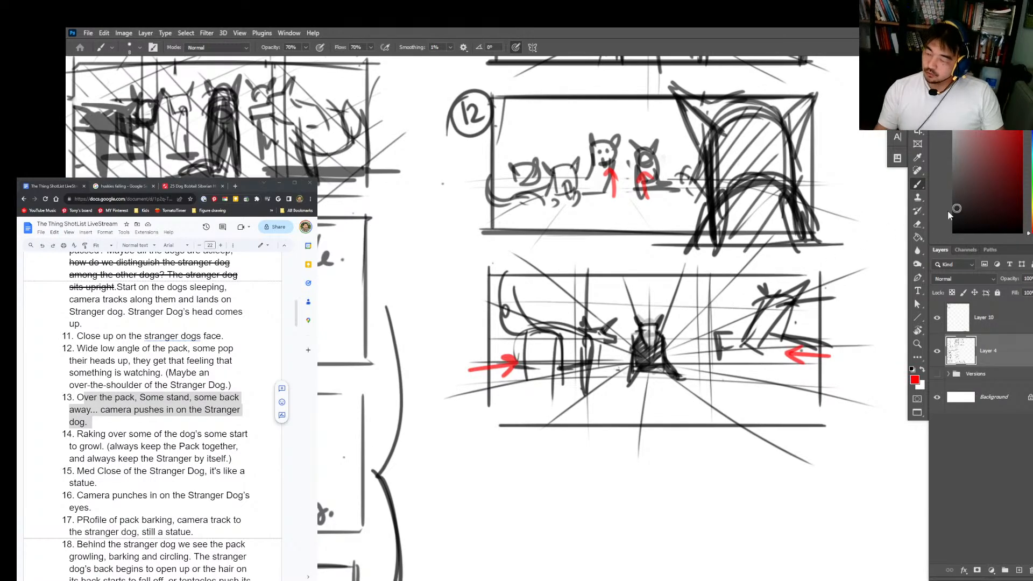
Step: Try a red stroke under the Stranger Dog, then restore black and darken the dog's base
key(d)
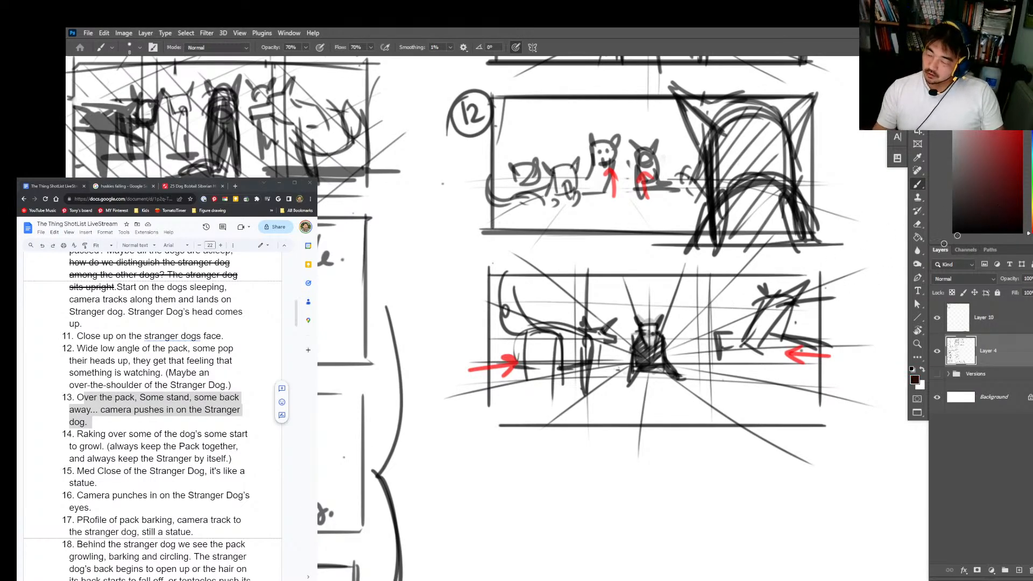
key(x)
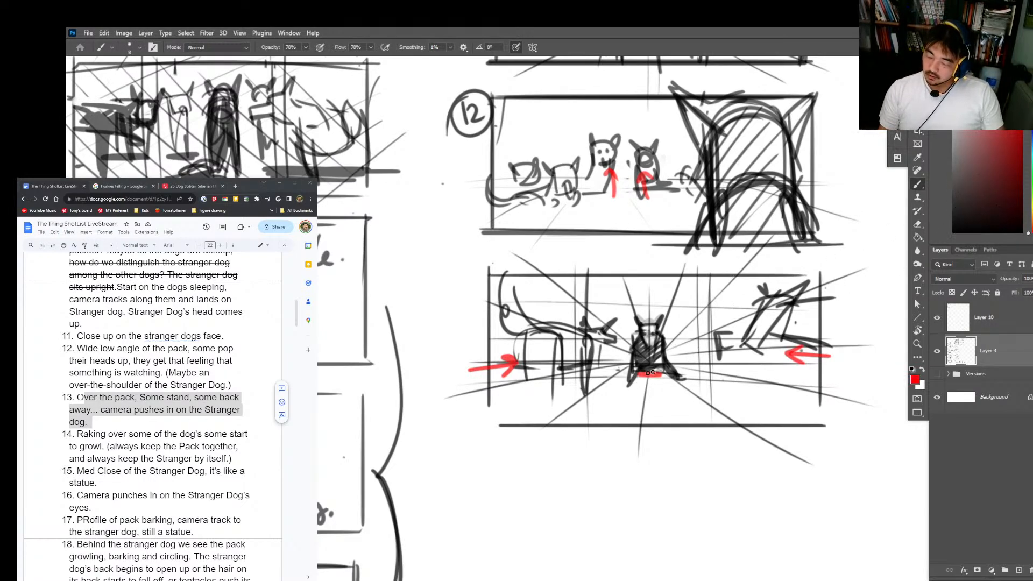
key(x)
drag(629, 371, 680, 376)
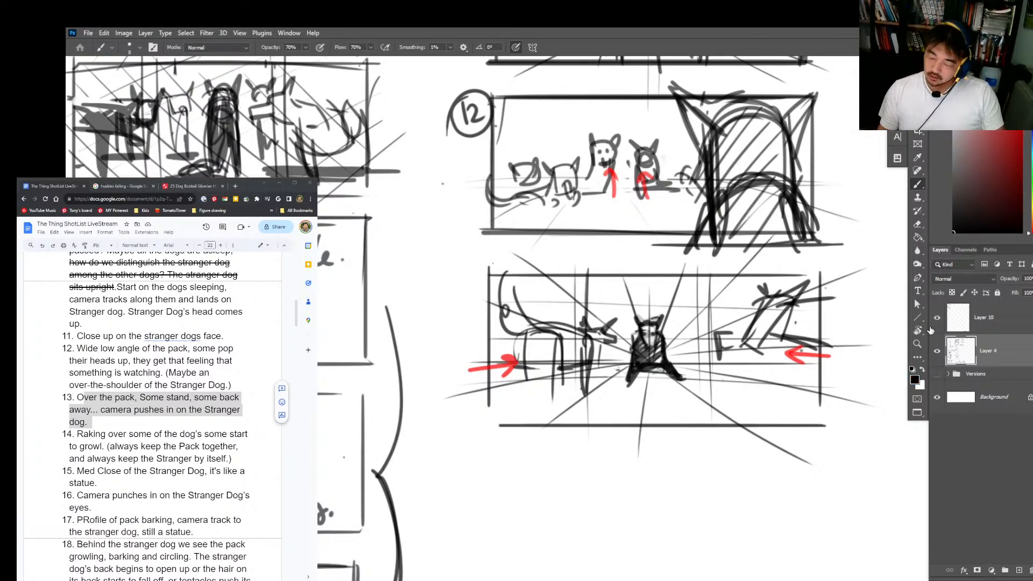
Step: Label the panel beneath shot 12 with a handwritten, circled 13
drag(782, 467, 781, 393)
drag(455, 203, 458, 226)
drag(461, 205, 461, 224)
mouse_move(469, 193)
mouse_down()
mouse_move(483, 217)
mouse_move(433, 208)
mouse_up()
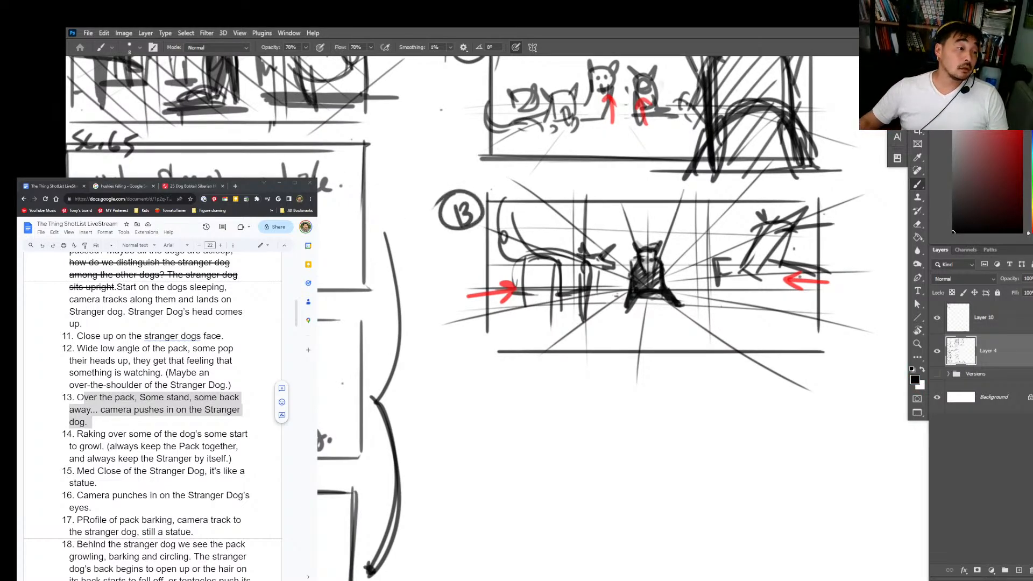
Step: Read the shot 14 description in the shot list, highlighting the note about keeping the Pack together and the Stranger by itself
click(105, 387)
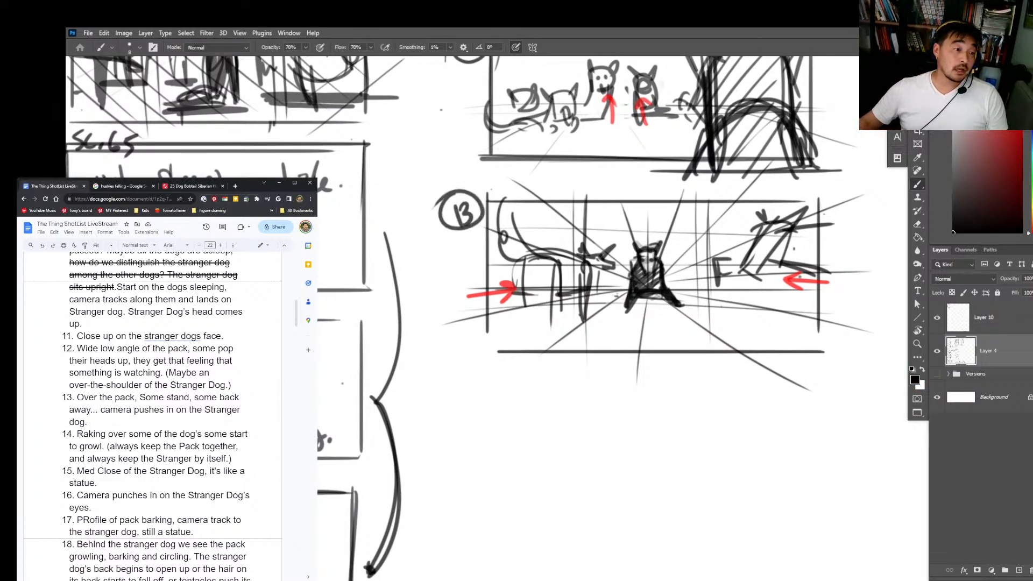
drag(77, 434, 182, 447)
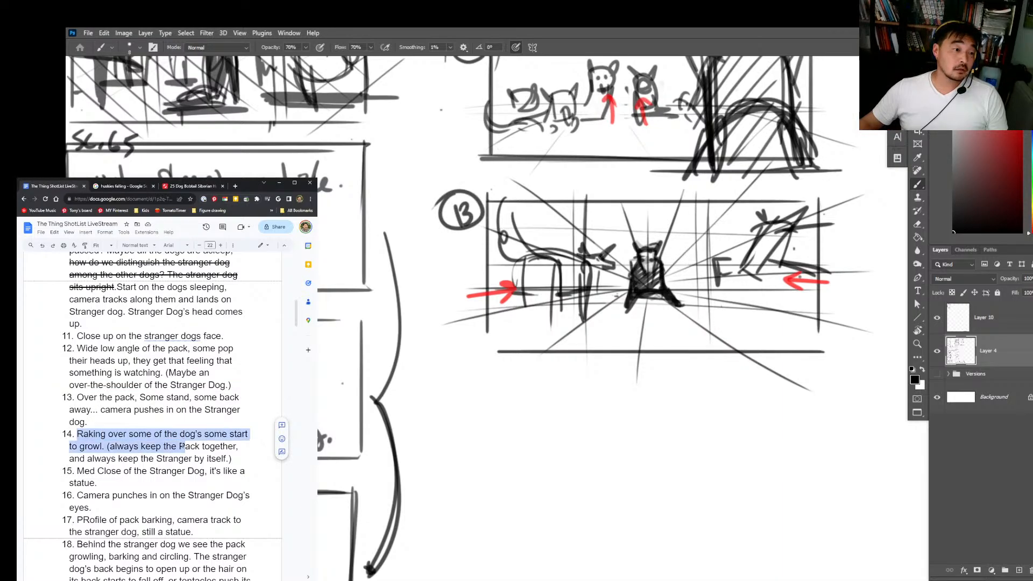
click(129, 446)
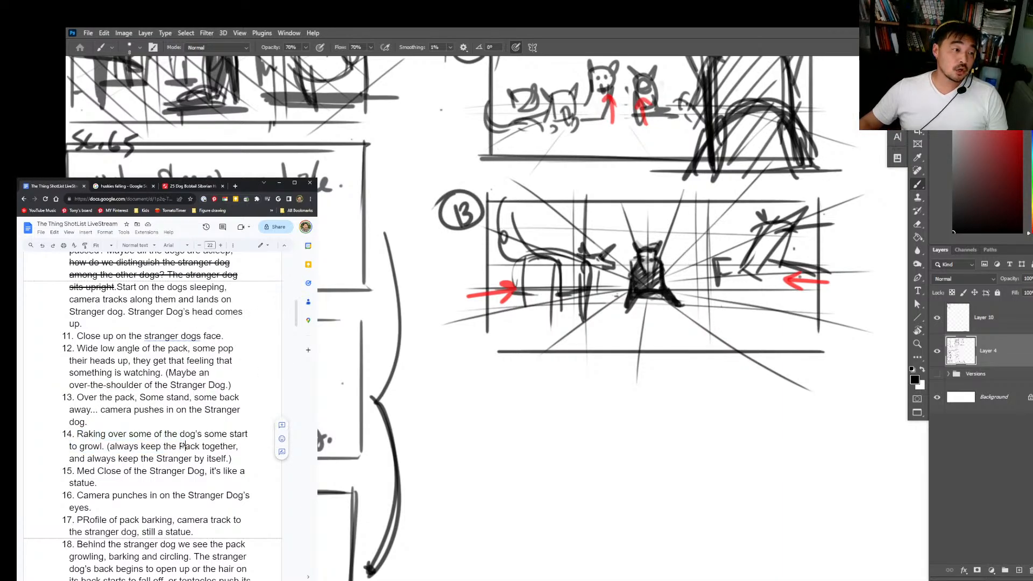
drag(112, 446, 191, 458)
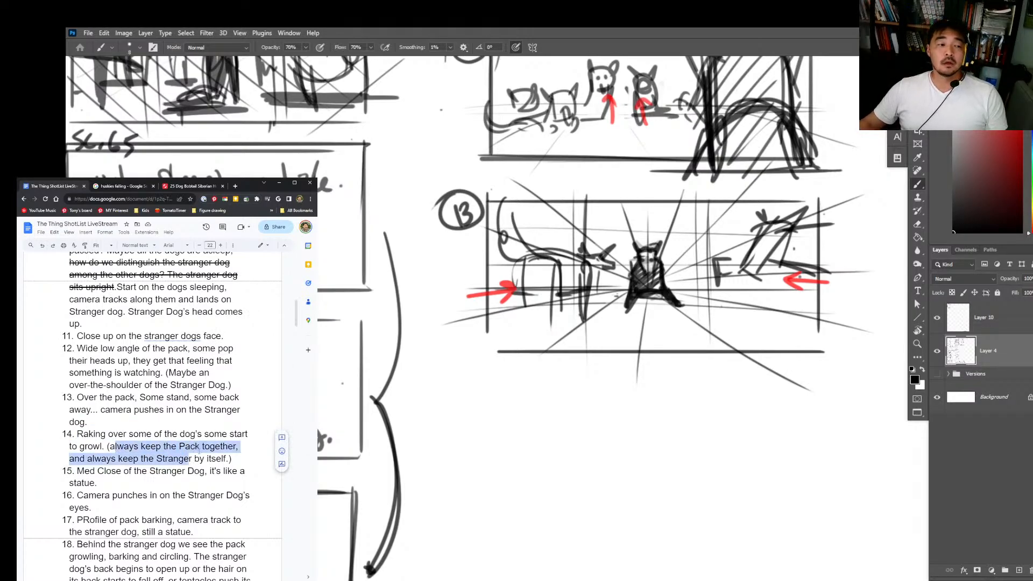
Step: Return to Layer 4, darken the right dog in panel 13, and write a circled 14 below the panel
click(970, 430)
click(988, 352)
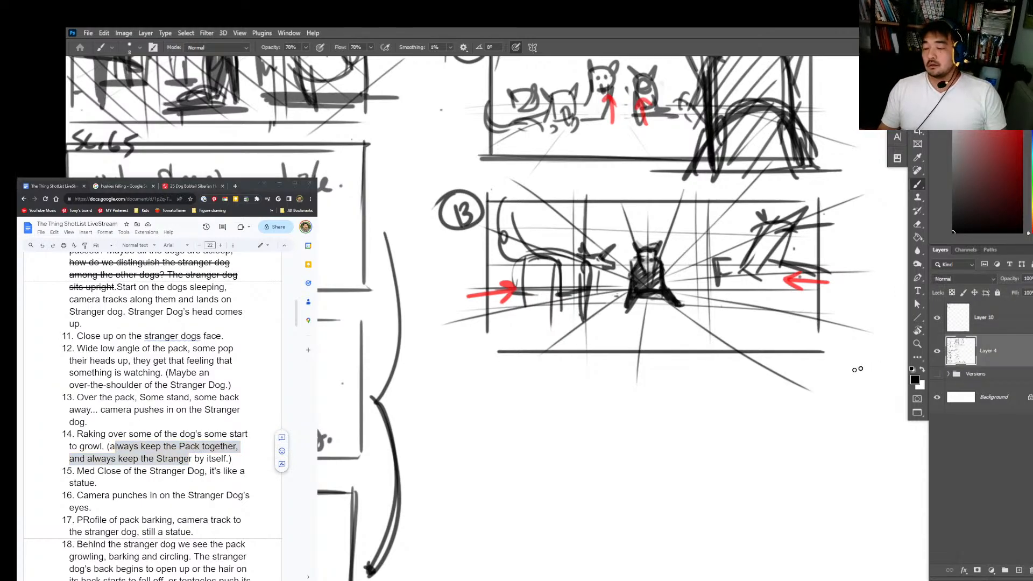
mouse_move(801, 266)
mouse_down()
mouse_move(740, 274)
mouse_move(769, 232)
mouse_move(764, 218)
mouse_move(794, 234)
mouse_move(773, 259)
mouse_move(754, 261)
mouse_up()
drag(780, 415, 768, 373)
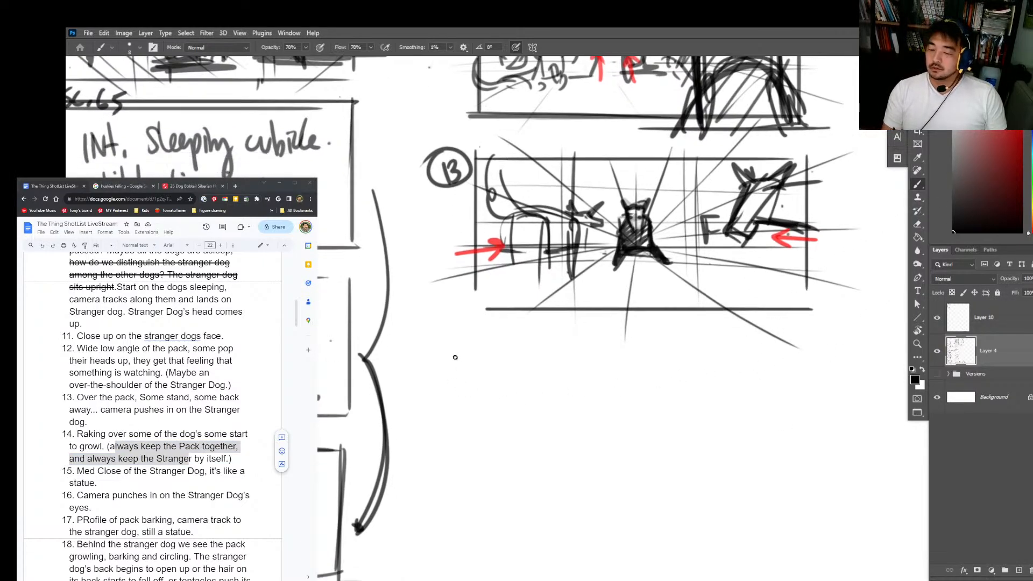
mouse_move(442, 342)
mouse_down()
mouse_move(444, 370)
mouse_move(458, 371)
mouse_up()
mouse_move(437, 335)
mouse_down()
mouse_move(422, 376)
mouse_move(452, 326)
mouse_up()
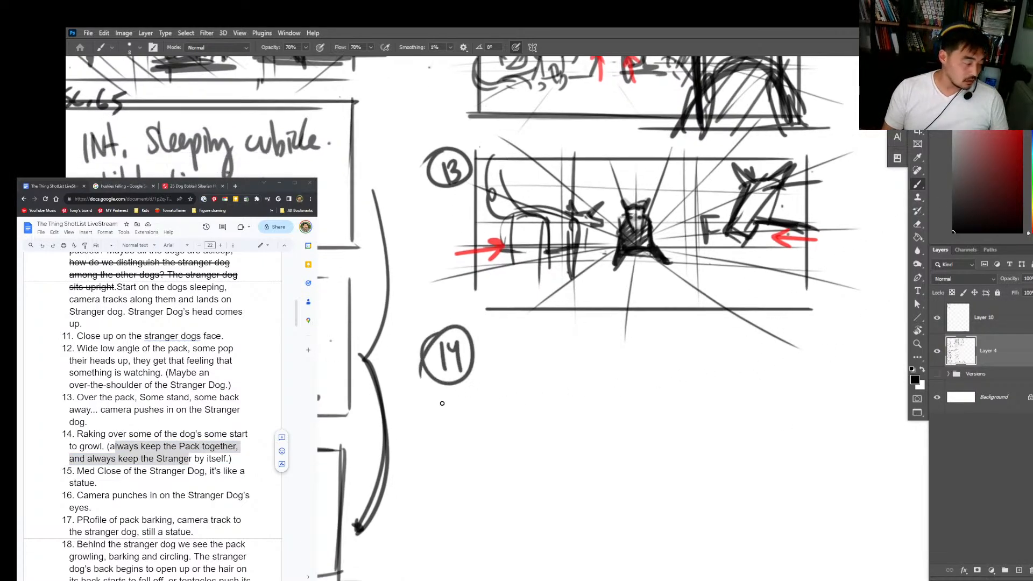
Step: Draw a rectangular frame for shot 14 with straight lines beside the circled 14
click(483, 346)
shift+click(483, 506)
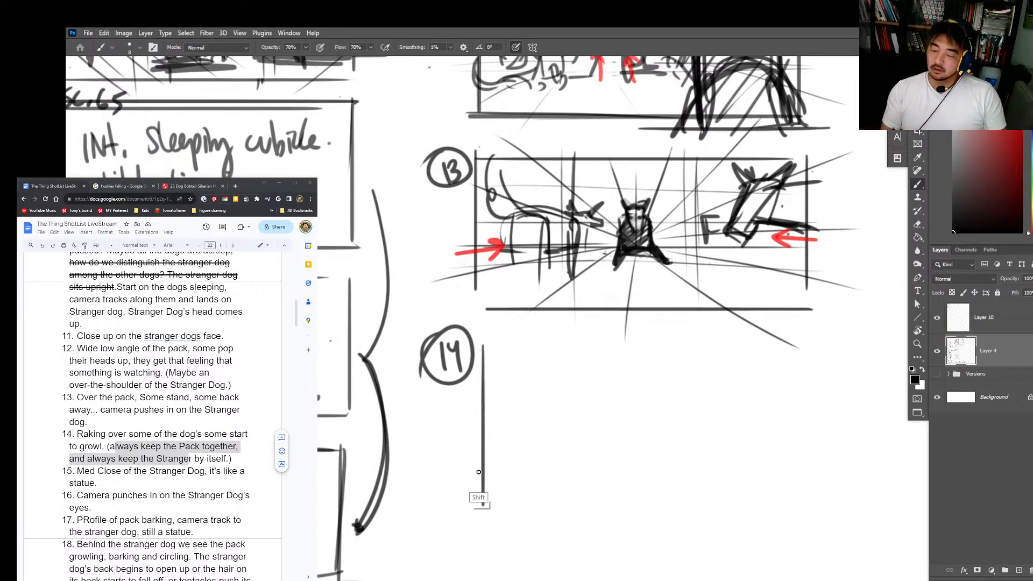
click(479, 350)
shift+click(652, 350)
drag(725, 358, 780, 352)
mouse_move(806, 339)
mouse_down()
mouse_move(806, 491)
mouse_move(502, 504)
mouse_up()
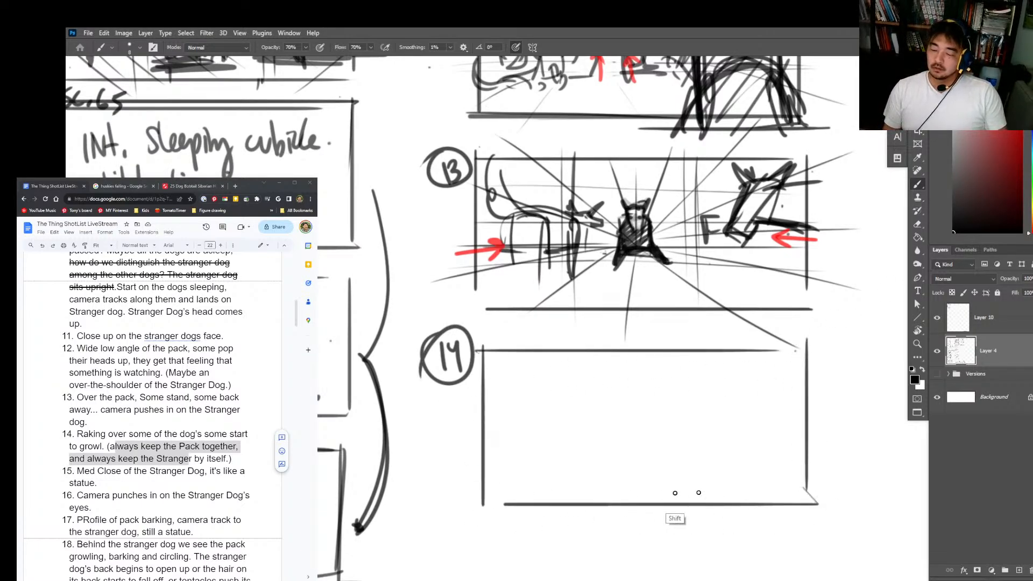
drag(822, 504, 490, 504)
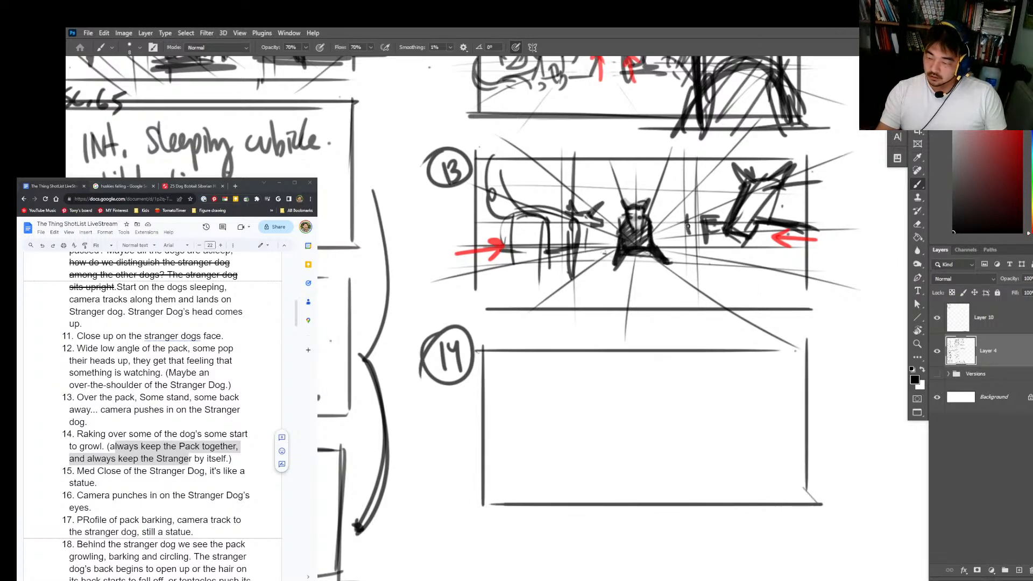
Step: Erase the F-shaped marks beside the right dog in panel 13 and sketch a light double arc near the top centre of panel 14
key(e)
mouse_move(706, 210)
mouse_down()
mouse_move(710, 237)
mouse_move(700, 214)
mouse_move(690, 222)
mouse_up()
key(b)
scroll(690, 370, down, 1)
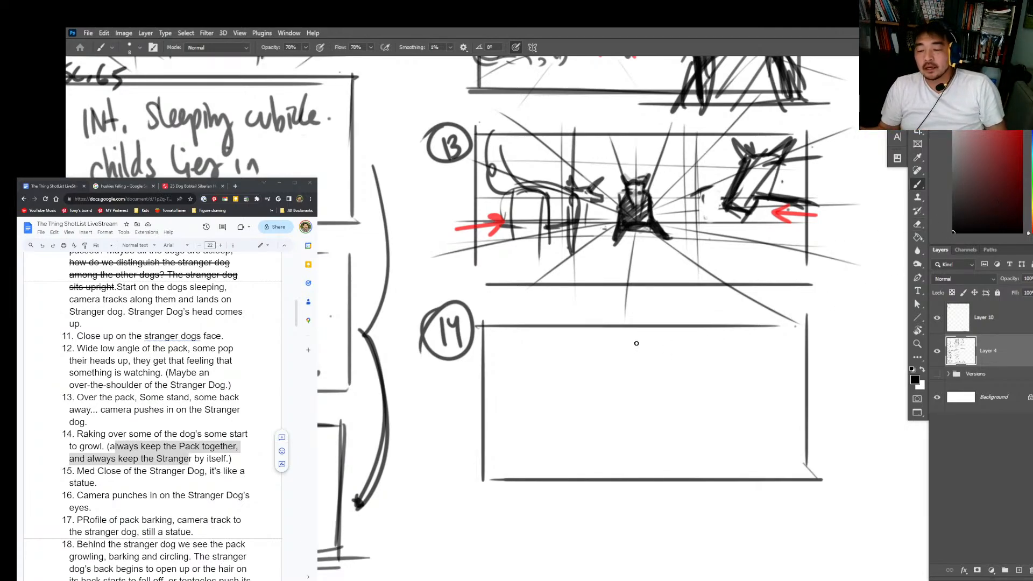
drag(612, 371, 674, 381)
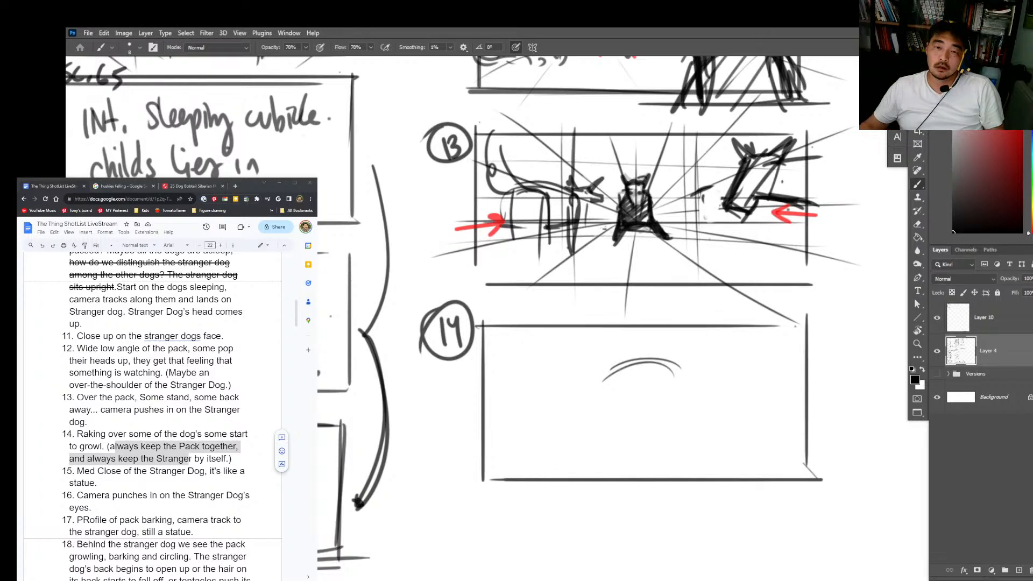
Step: Switch to the reference board and examine the Angry husky photos for growling and snarling poses
drag(730, 260, 1031, 284)
key(ctrl+f)
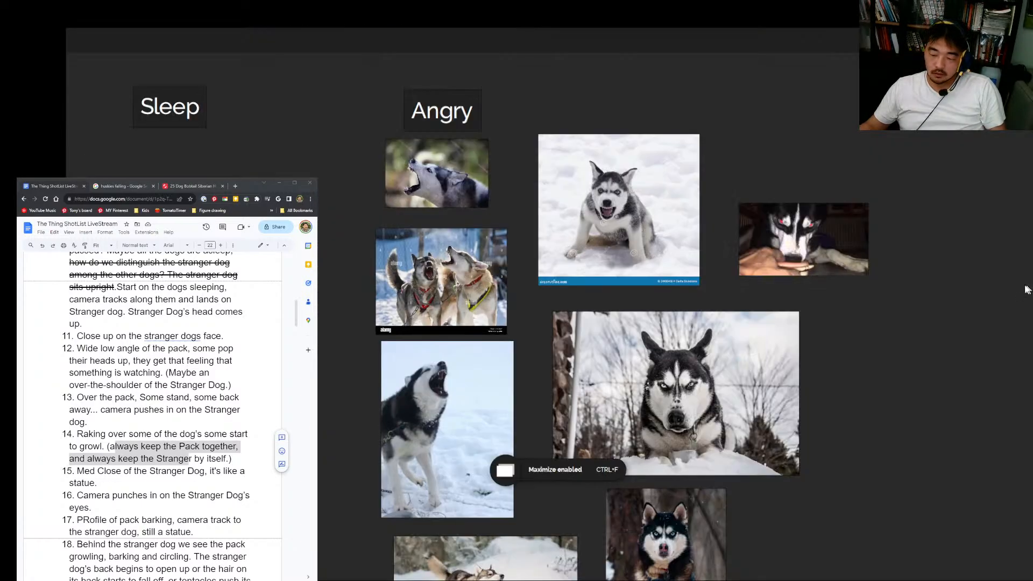
scroll(689, 457, down, 2)
drag(688, 457, 710, 236)
scroll(708, 491, up, 3)
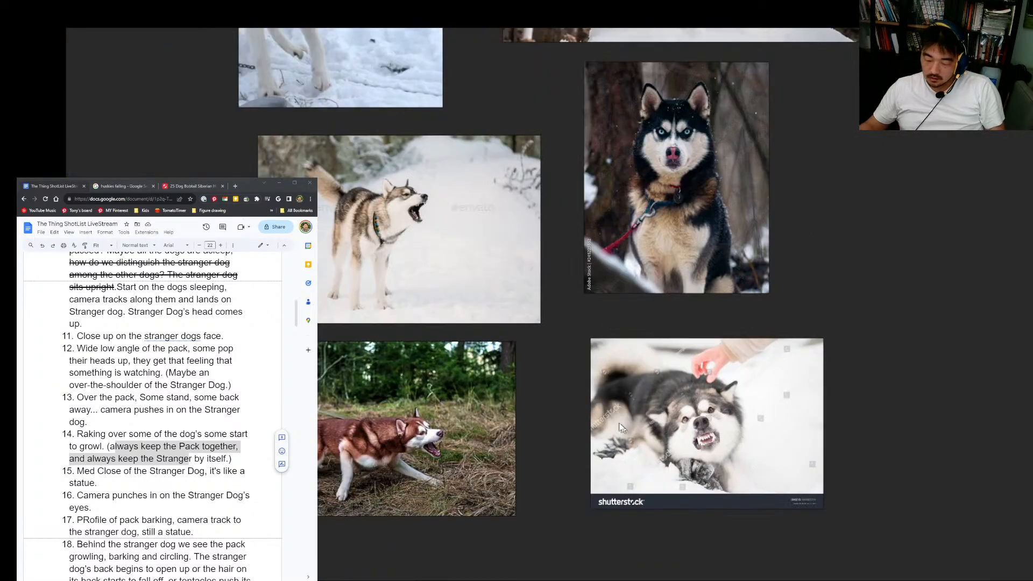
drag(548, 242, 681, 554)
drag(504, 89, 746, 297)
scroll(511, 431, down, 2)
key(super)
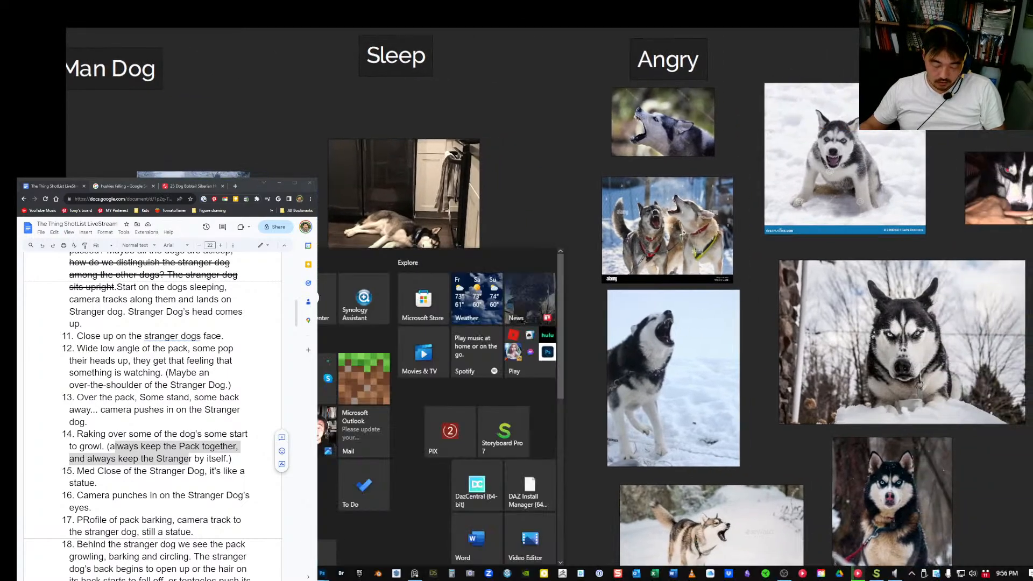
key(alt+Tab)
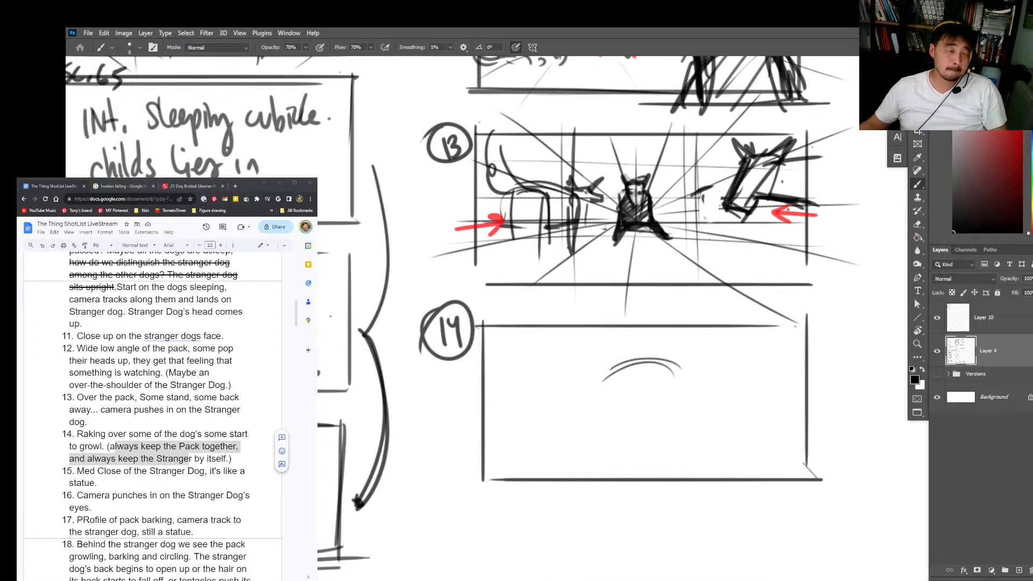
Step: Switch to the Chrome browser and run an image search for "husky with rabies" in a new tab
key(alt+Tab)
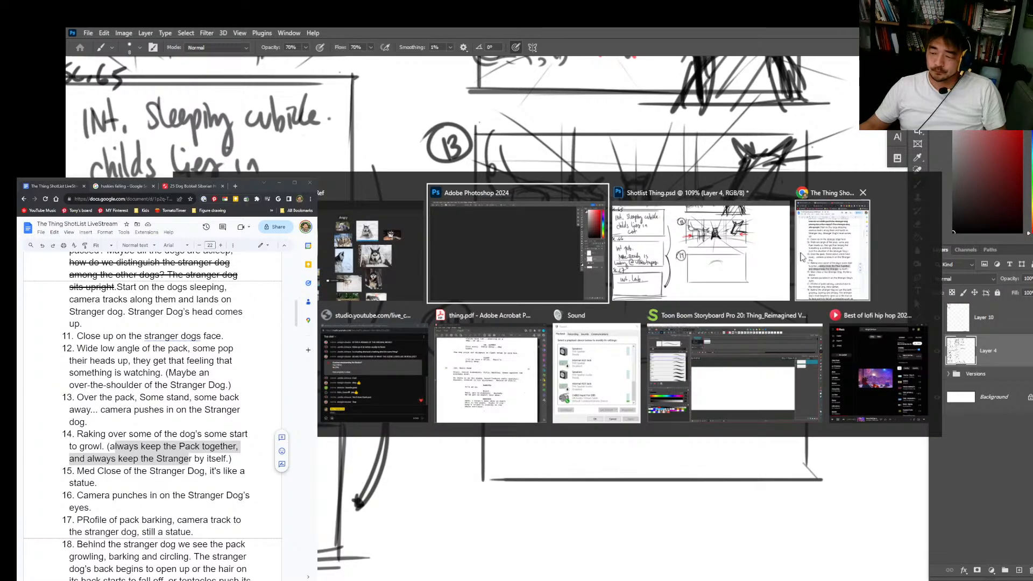
click(225, 188)
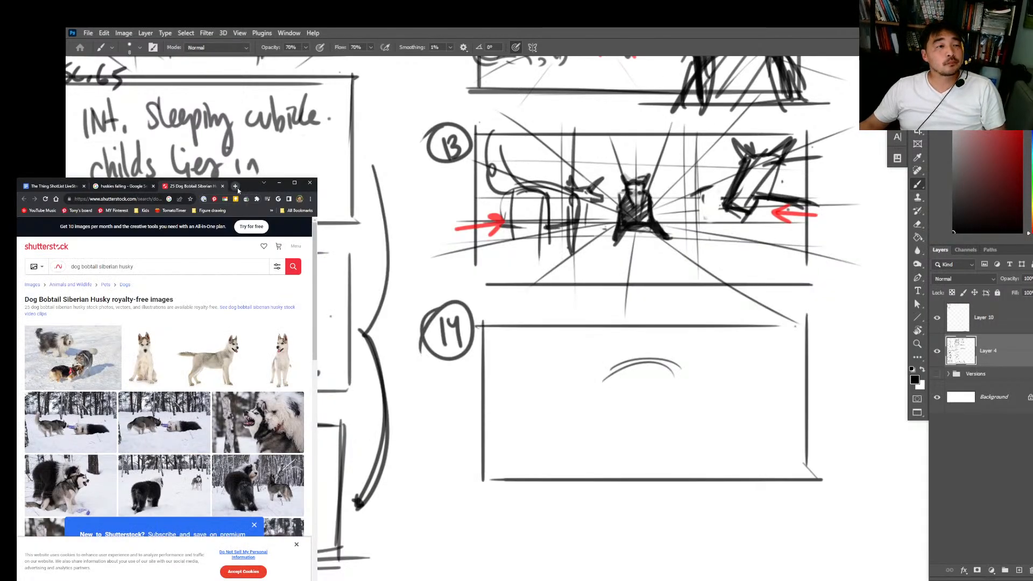
click(235, 186)
click(149, 200)
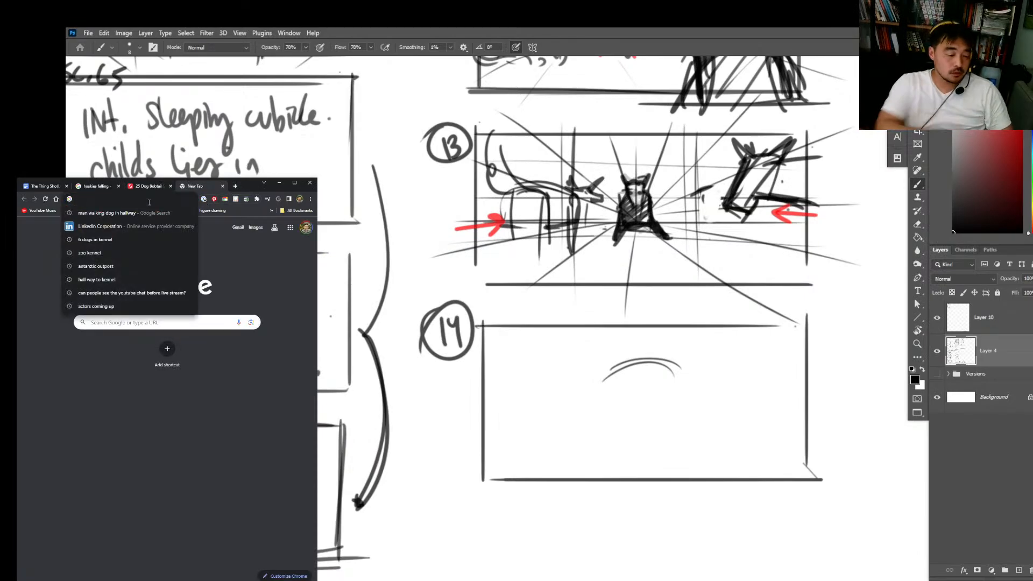
text(husk)
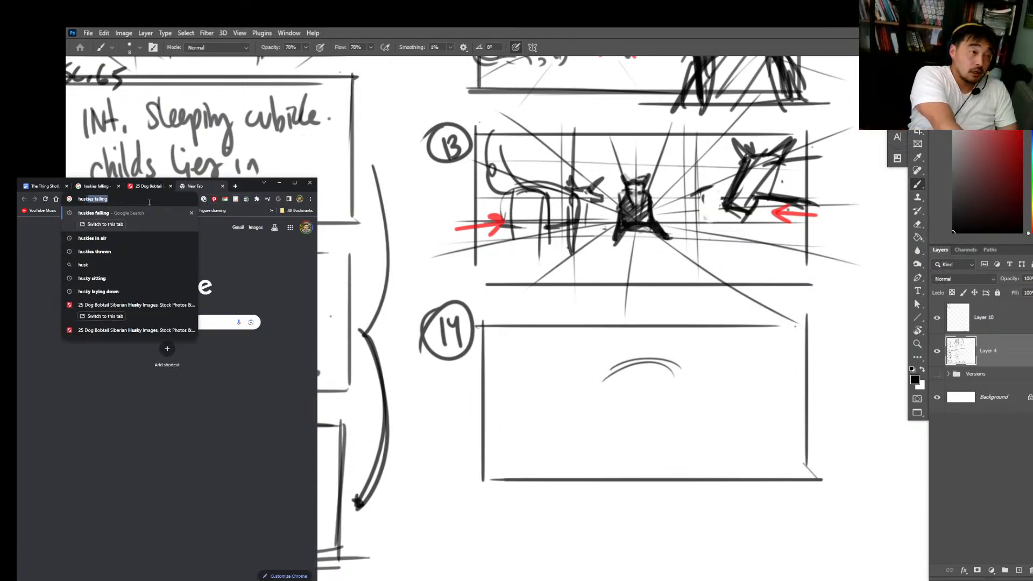
text(y)
text(w)
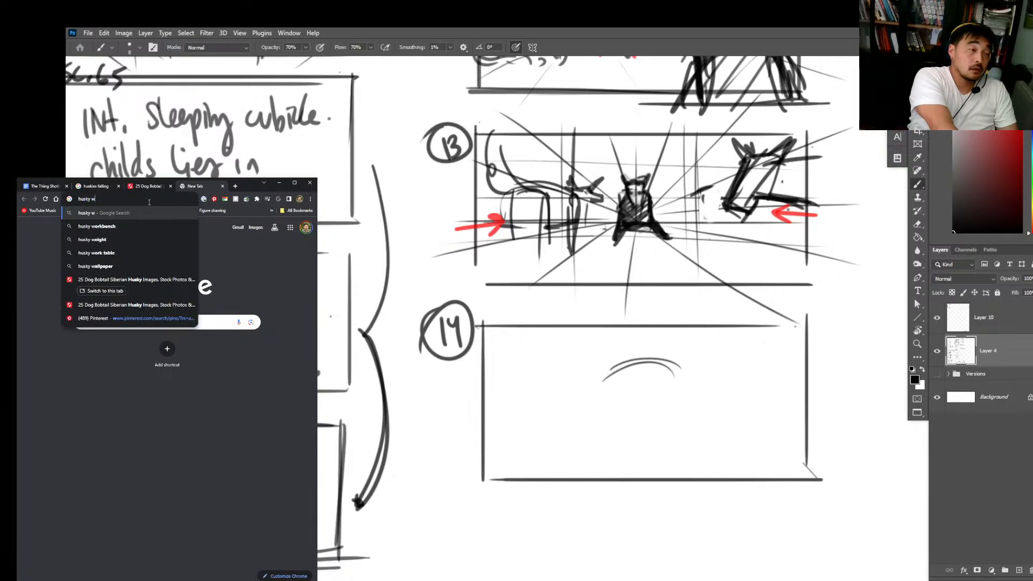
text(ith rabies)
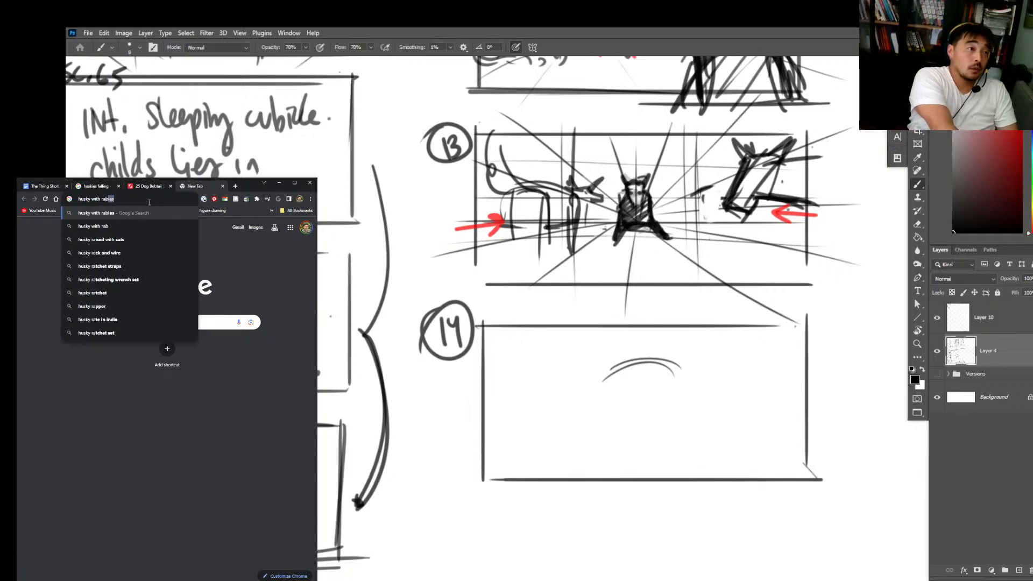
key(Return)
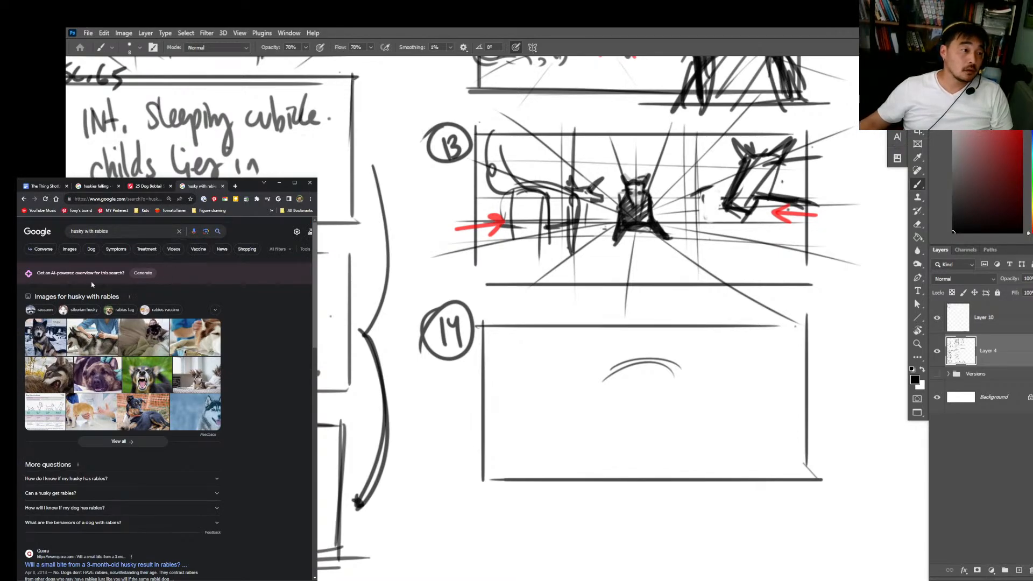
click(70, 249)
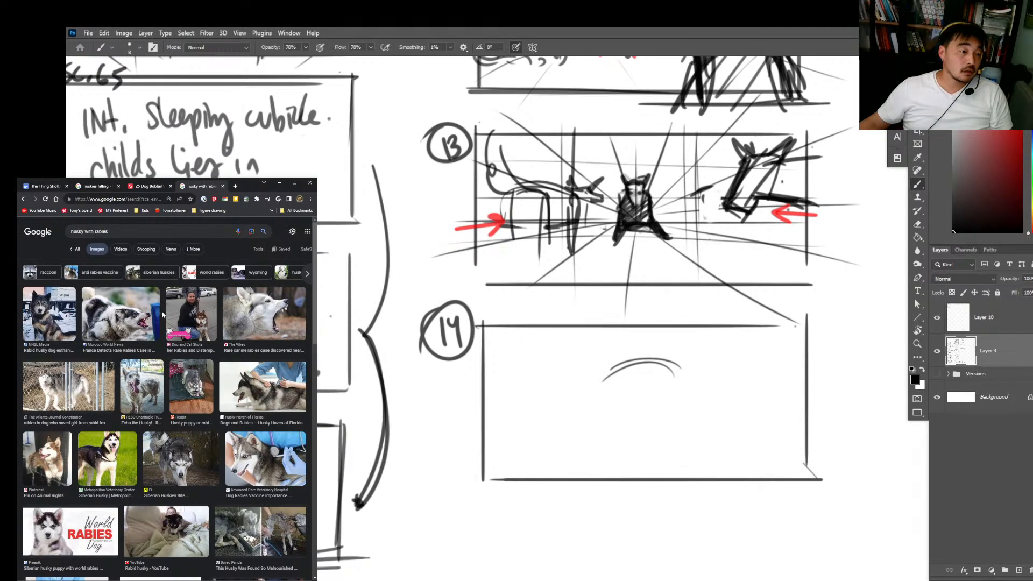
Step: Look through the rabid husky image results for snarling, growling dog poses usable in shot 14
scroll(163, 315, down, 4)
scroll(163, 317, down, 2)
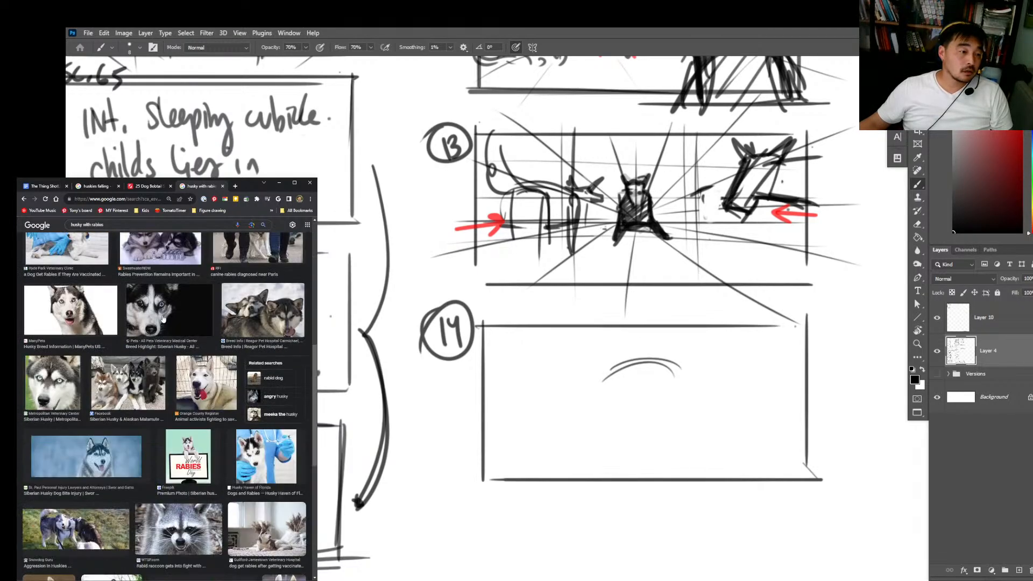
scroll(163, 317, down, 3)
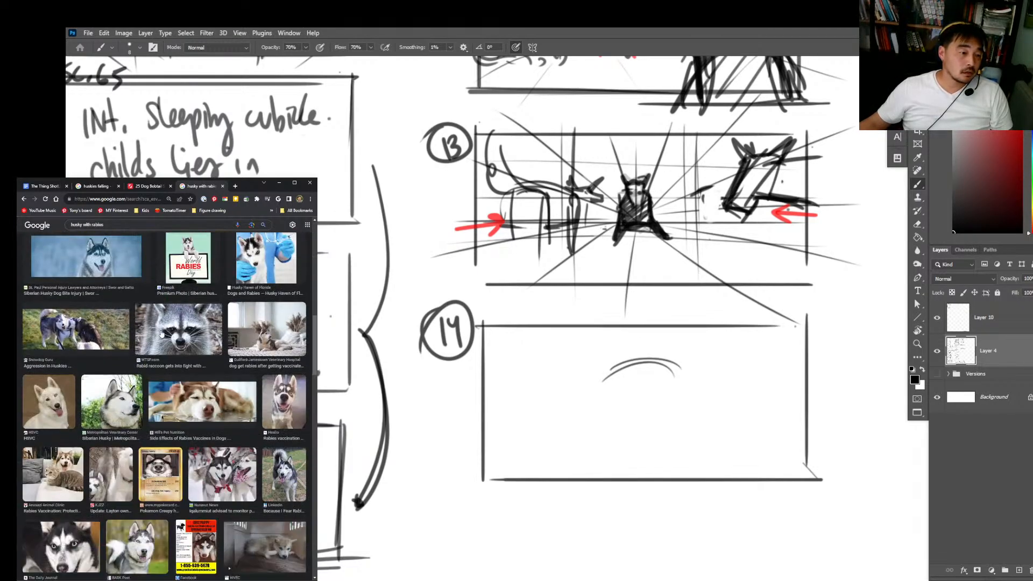
scroll(162, 334, down, 5)
scroll(159, 344, down, 1)
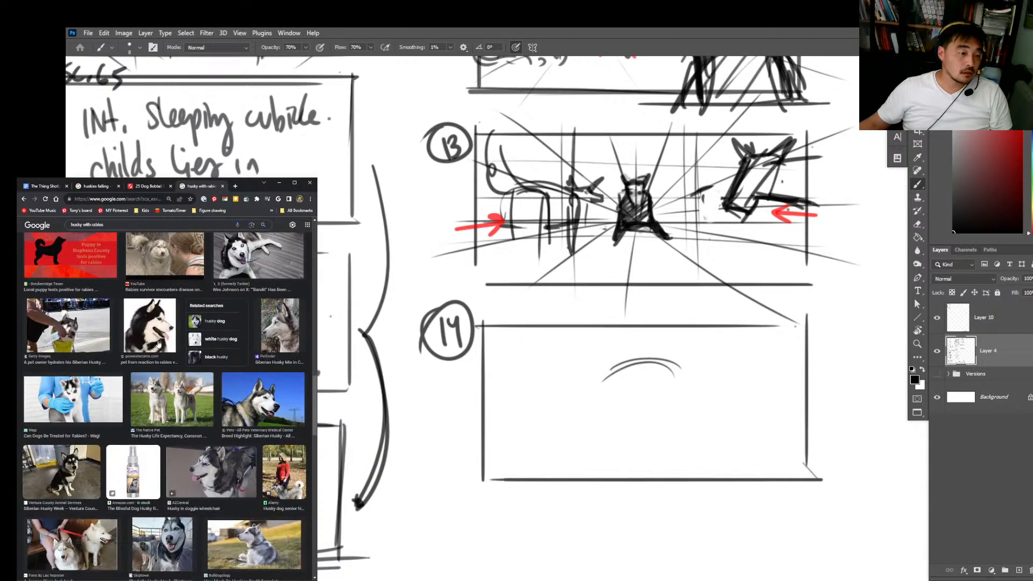
Step: Replace "rabies" in the image search query so it reads "husky with foam in"
scroll(157, 349, up, 10)
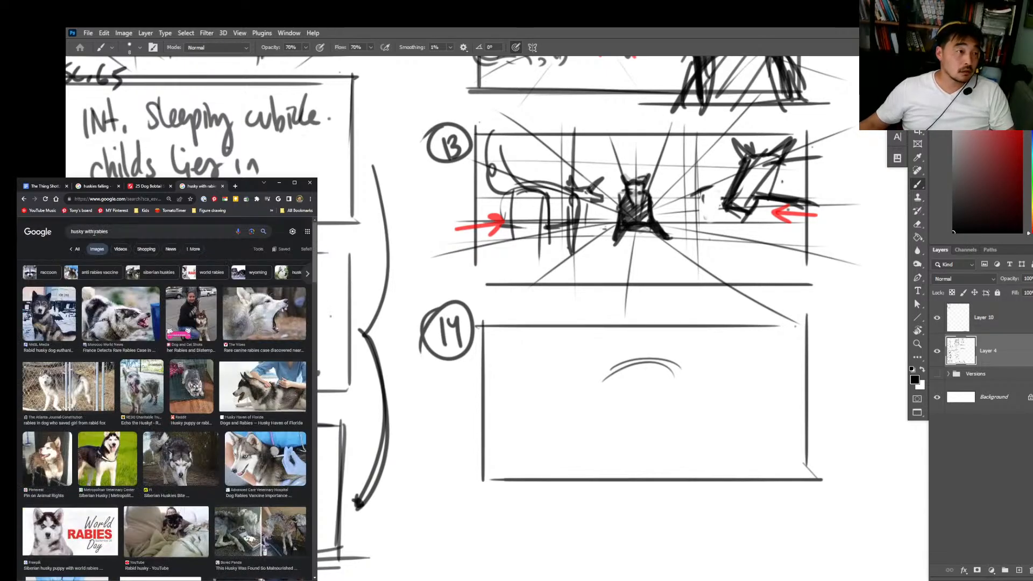
double_click(95, 231)
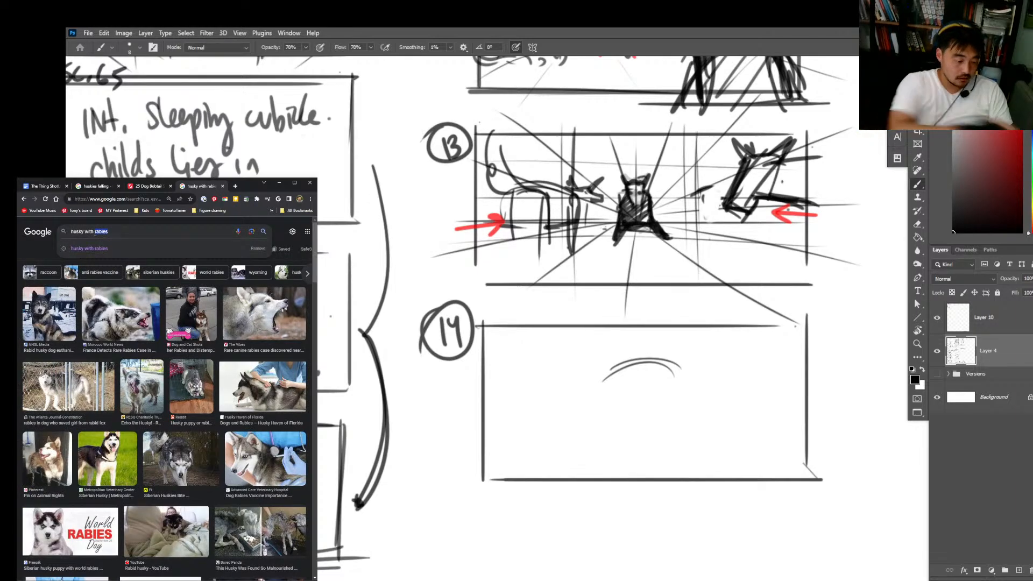
text(foam in mouth)
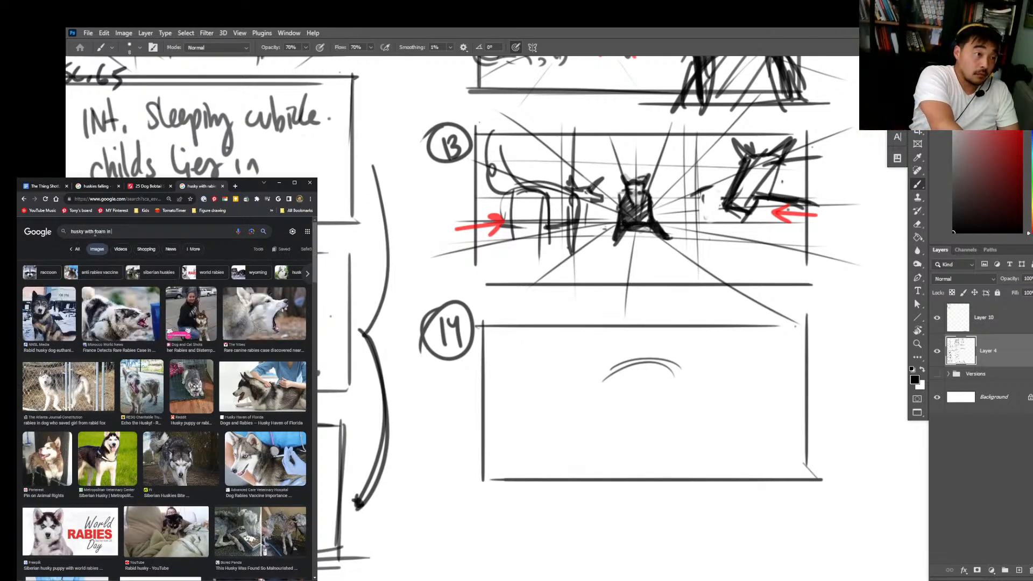
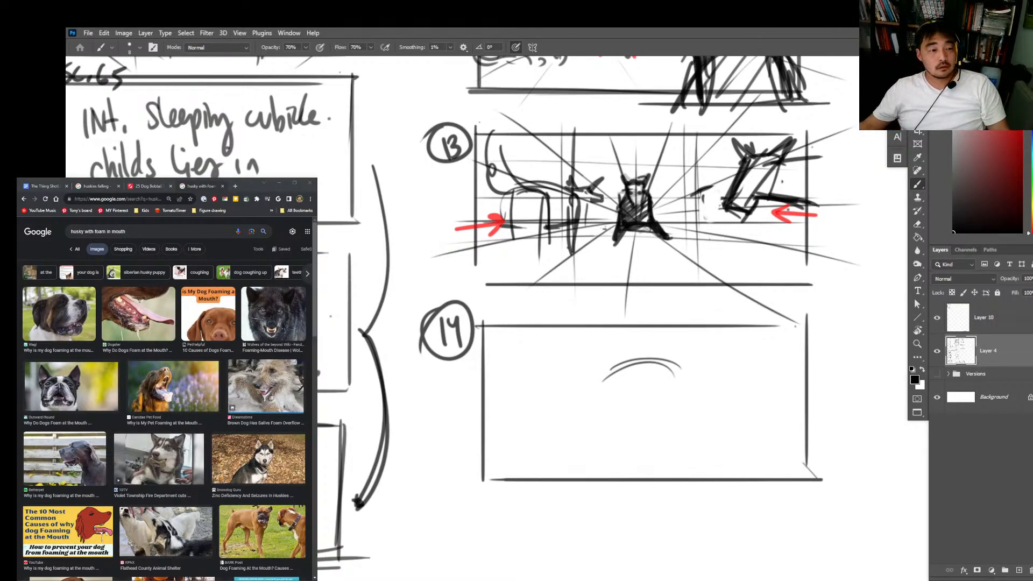
Step: Look through the image results for huskies foaming at the mouth, ending at The Thing shot list document
scroll(167, 404, down, 2)
scroll(167, 403, down, 4)
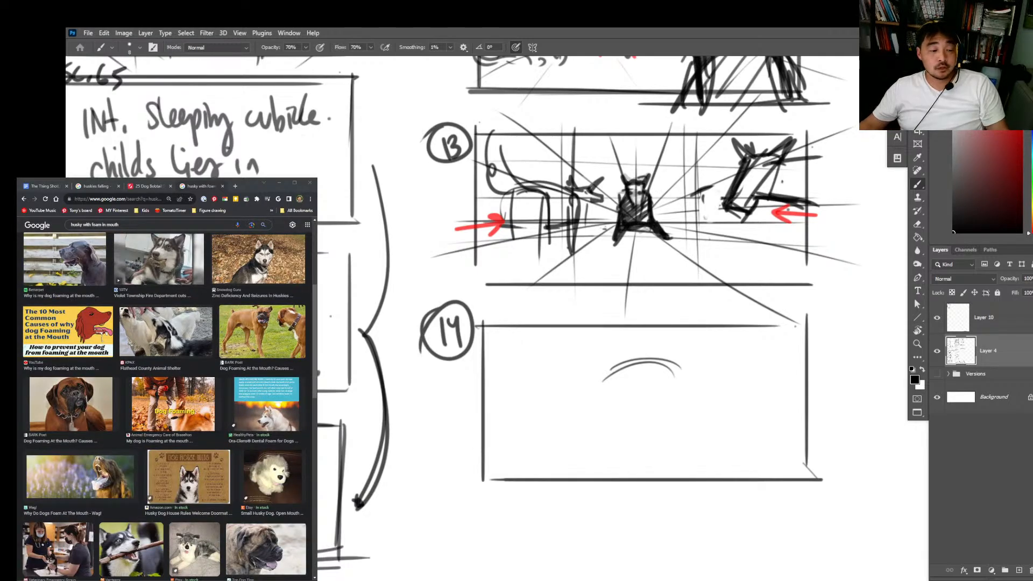
click(233, 425)
click(45, 187)
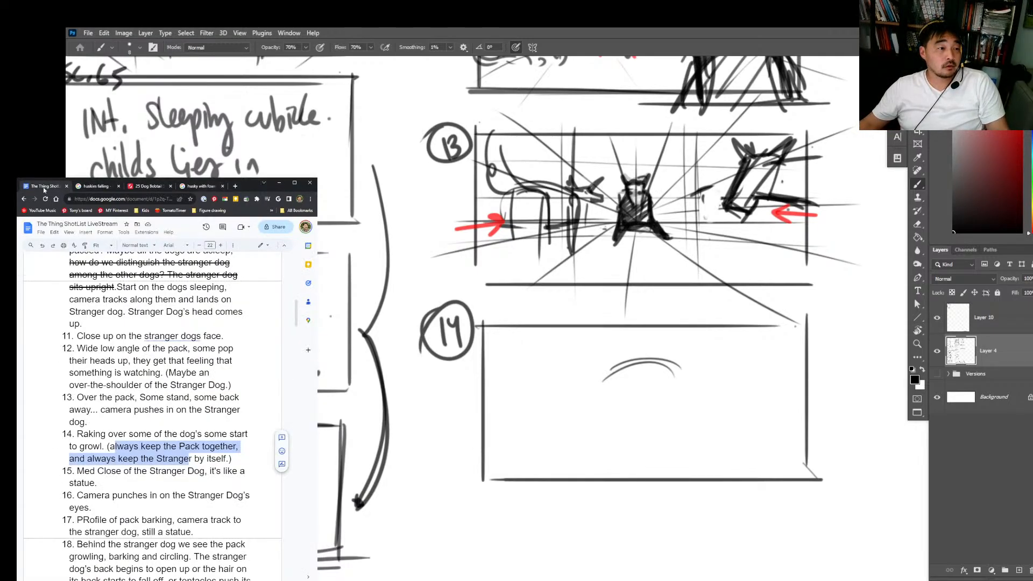
Step: Switch to Photoshop, erase the rough arc in frame 14, and redraw the crown and one cheek of a front-facing dog head
click(800, 352)
key(e)
mouse_move(682, 370)
mouse_down()
mouse_move(582, 377)
mouse_move(715, 373)
mouse_up()
key(b)
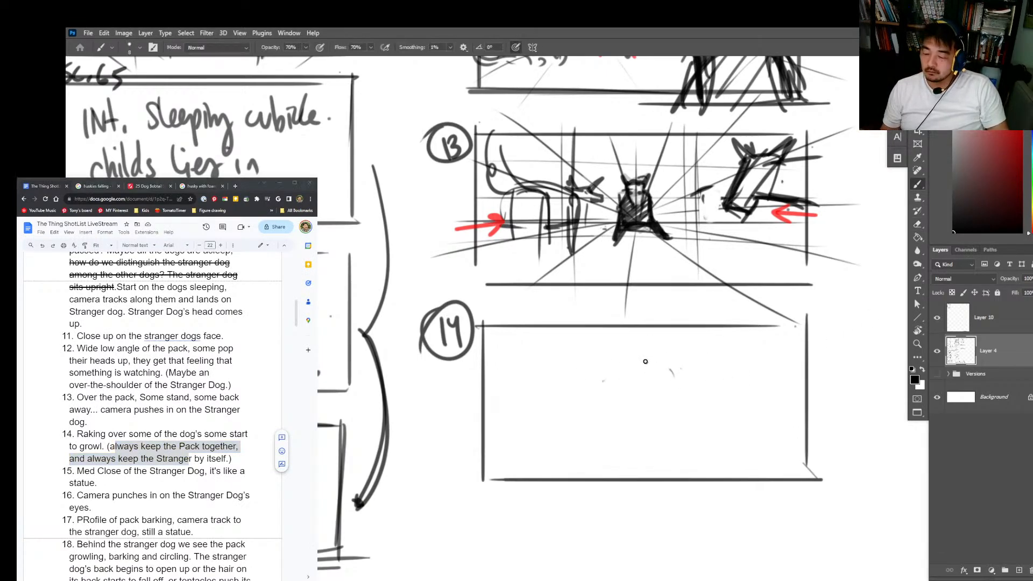
mouse_move(607, 371)
mouse_down()
mouse_move(675, 365)
mouse_move(677, 385)
mouse_up()
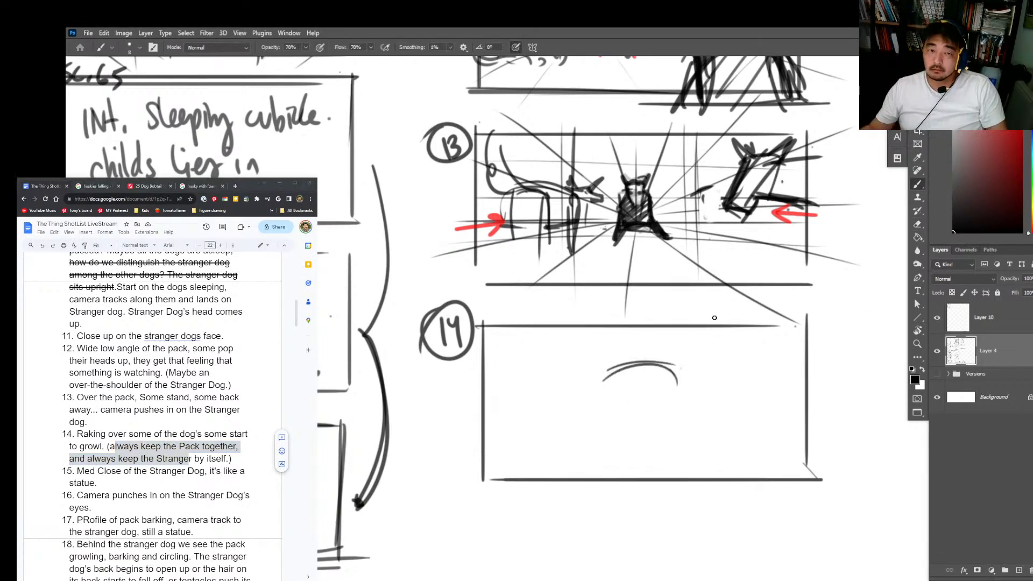
mouse_move(624, 362)
mouse_down()
mouse_move(589, 409)
mouse_move(602, 430)
mouse_up()
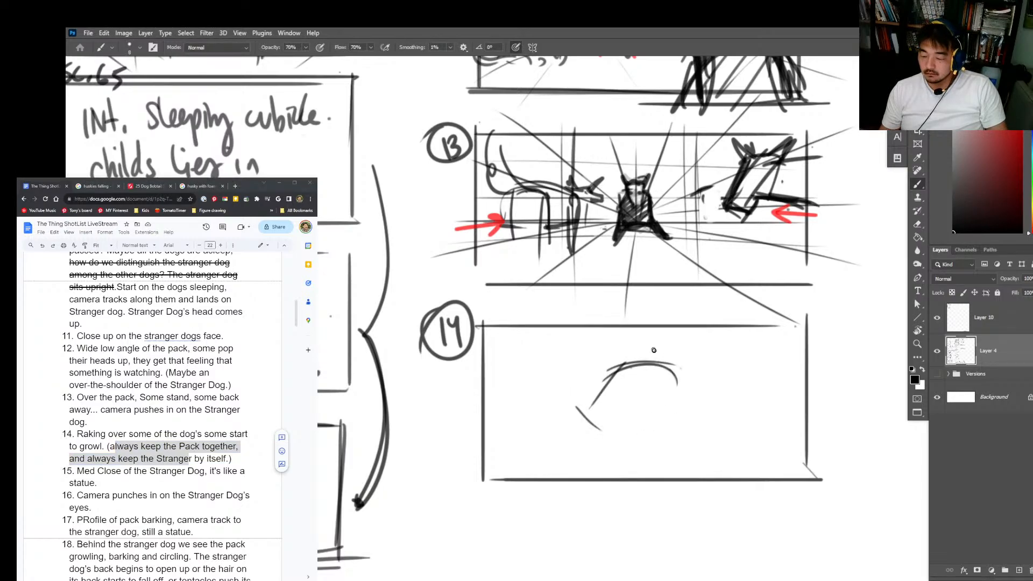
Step: Sketch the opposite cheek, the jaw lines and both angular eyes of the dog's head in frame 14
mouse_move(667, 363)
mouse_down()
mouse_move(697, 410)
mouse_move(663, 462)
mouse_up()
drag(583, 417, 633, 453)
mouse_move(626, 406)
mouse_down()
mouse_move(608, 403)
mouse_move(673, 403)
mouse_up()
key(ctrl+z)
key(ctrl+z)
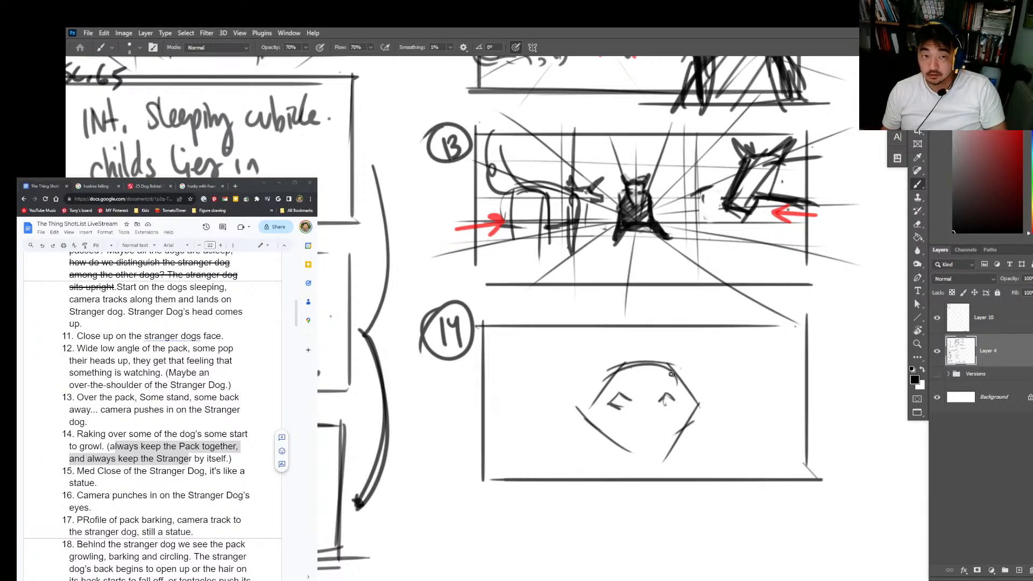
Step: Add pointed ears, dark pupils and angry brow lines to the dog's head, reinforcing the right cheek
mouse_move(618, 371)
mouse_down()
mouse_move(596, 345)
mouse_move(585, 384)
mouse_up()
mouse_move(666, 361)
mouse_down()
mouse_move(718, 322)
mouse_move(686, 398)
mouse_move(642, 430)
mouse_up()
mouse_move(658, 414)
mouse_down()
mouse_move(639, 440)
mouse_move(661, 446)
mouse_up()
key(ctrl+z)
key(ctrl+z)
key(ctrl+z)
drag(639, 394, 643, 400)
mouse_move(643, 400)
mouse_down()
mouse_move(640, 374)
mouse_move(622, 407)
mouse_move(619, 397)
mouse_move(628, 403)
mouse_move(612, 397)
mouse_move(620, 409)
mouse_move(699, 404)
mouse_up()
key(e)
key(b)
drag(700, 408, 666, 458)
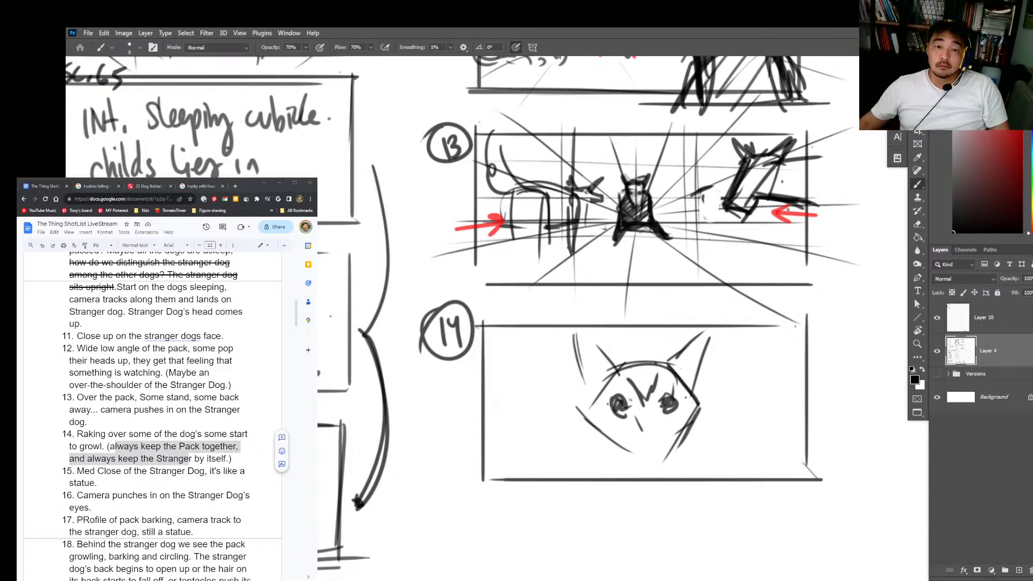
Step: Draw the wrinkled snout and open snarling mouth, strengthen the ears, and hatch shading across the dog's face
mouse_move(653, 415)
mouse_down()
mouse_move(673, 413)
mouse_move(621, 422)
mouse_move(645, 427)
mouse_up()
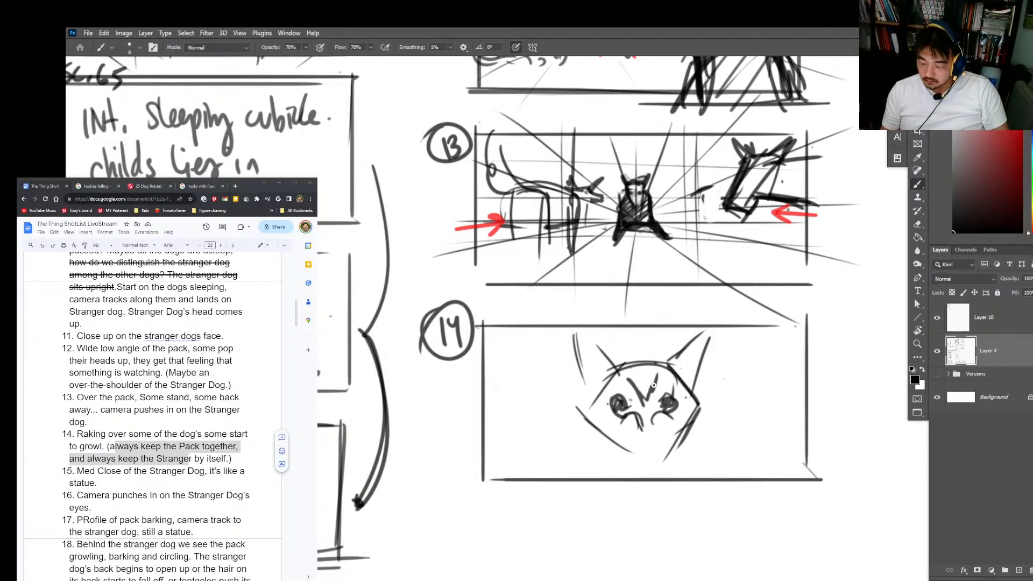
mouse_move(654, 385)
mouse_down()
mouse_move(635, 400)
mouse_move(622, 392)
mouse_move(665, 390)
mouse_up()
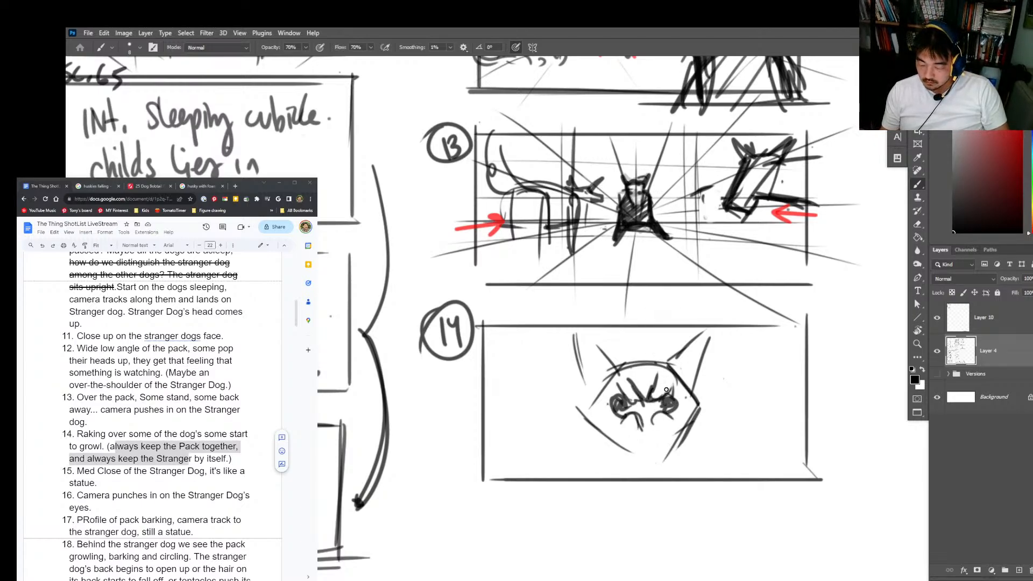
mouse_move(647, 437)
mouse_down()
mouse_move(663, 460)
mouse_move(629, 454)
mouse_move(652, 468)
mouse_move(677, 444)
mouse_move(624, 430)
mouse_move(681, 451)
mouse_up()
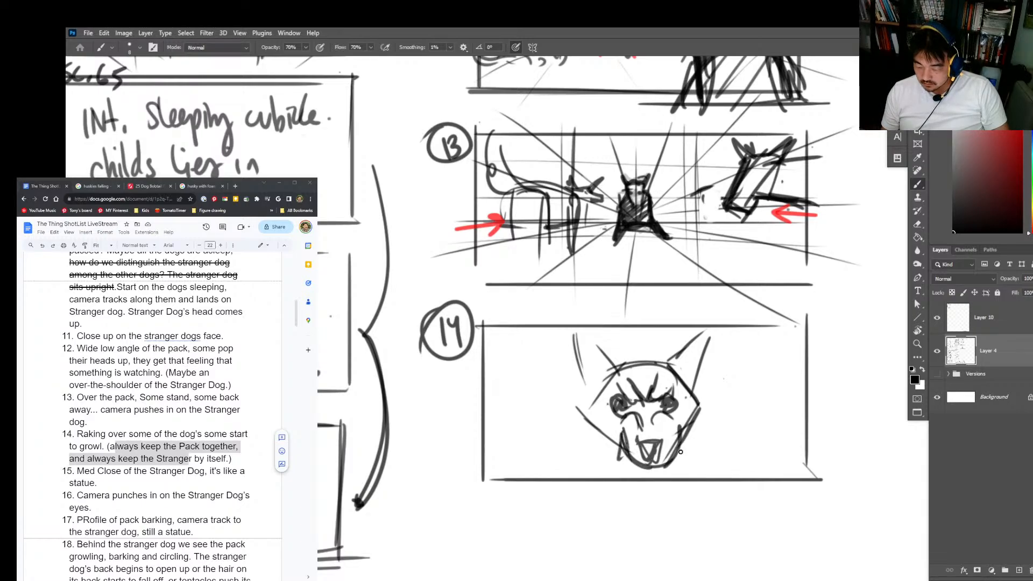
mouse_move(618, 364)
mouse_down()
mouse_move(591, 416)
mouse_move(615, 375)
mouse_up()
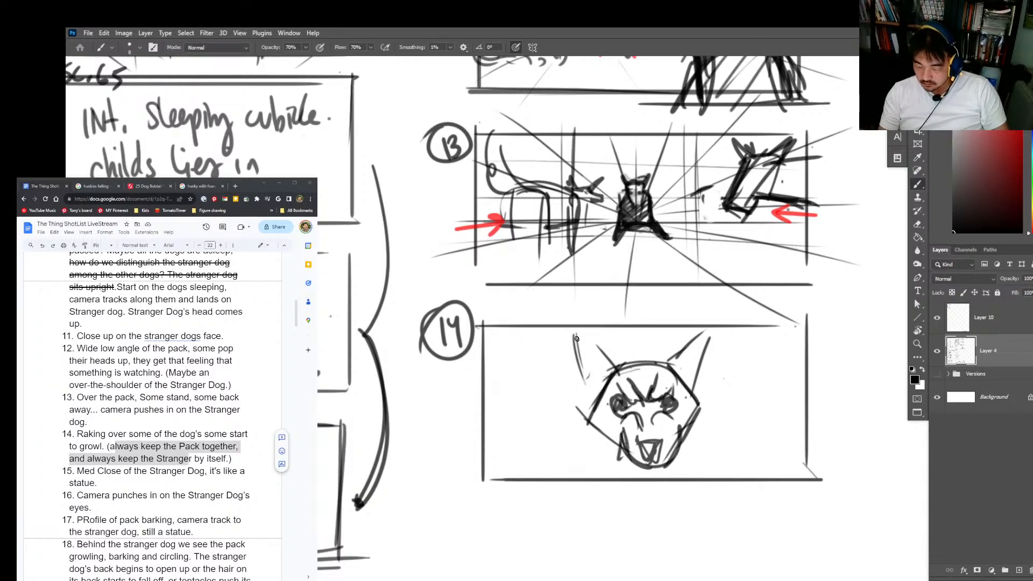
mouse_move(576, 338)
mouse_down()
mouse_move(619, 371)
mouse_move(713, 331)
mouse_move(698, 403)
mouse_up()
mouse_move(667, 359)
mouse_down()
mouse_move(594, 407)
mouse_move(643, 400)
mouse_move(686, 417)
mouse_up()
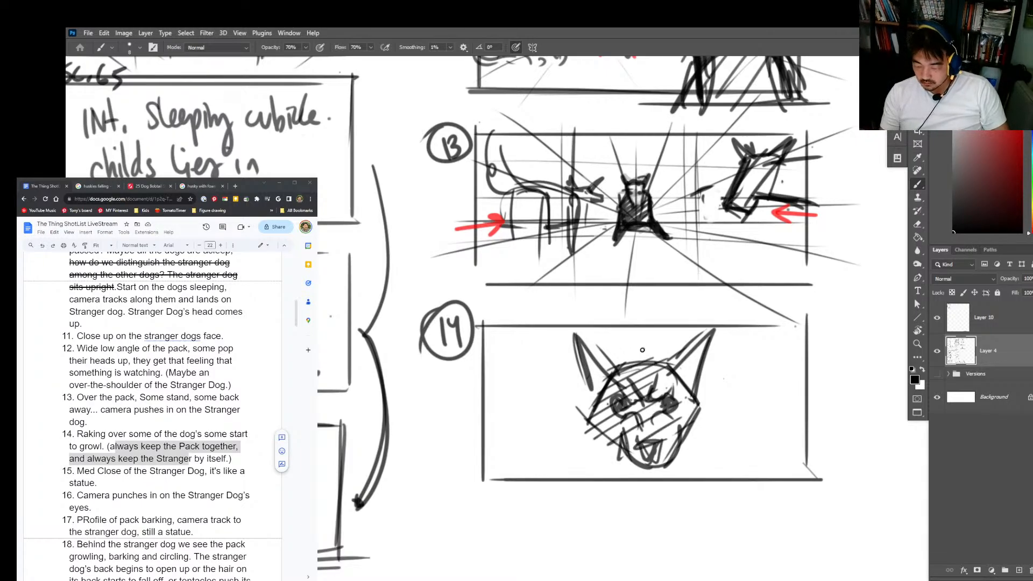
Step: Draw the dog's neck lines from both sides of the head down to the lower edge of frame 14
drag(591, 390, 575, 492)
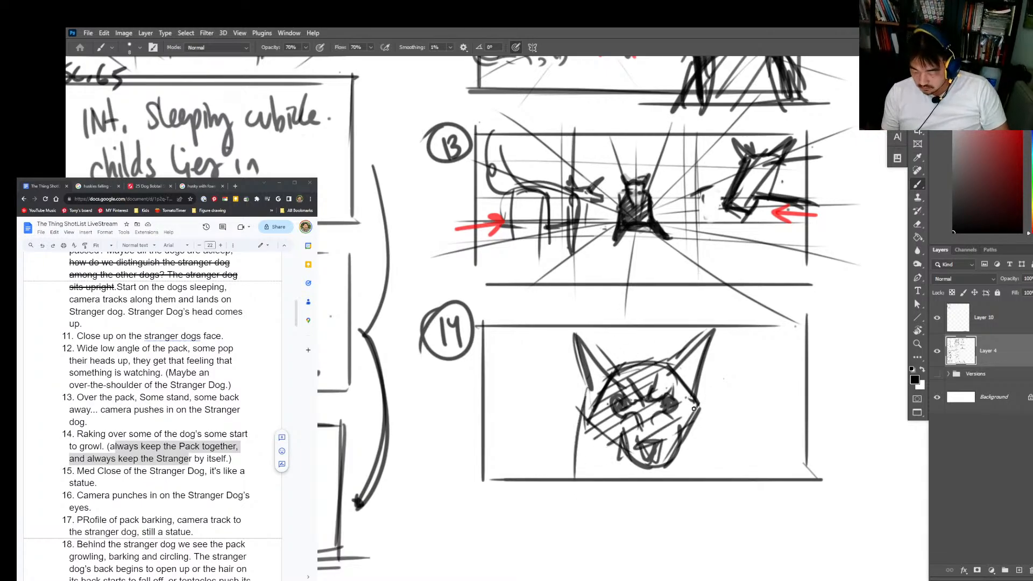
key(ctrl+z)
drag(697, 395, 703, 478)
drag(709, 422, 711, 481)
drag(591, 398, 570, 478)
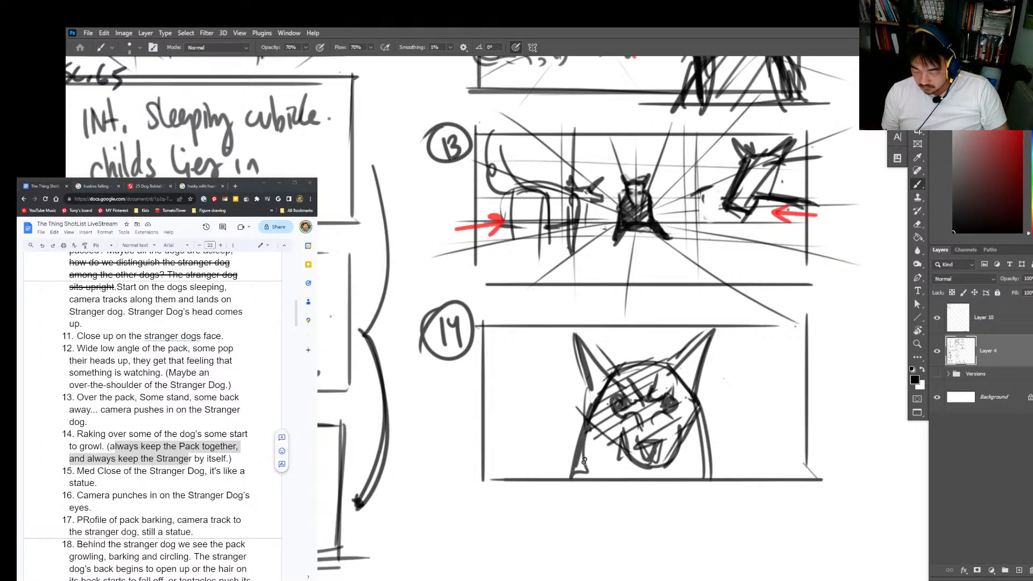
Step: Reinforce the dog's neck with doubled strokes and sketch blobs of foam on both sides of its mouth
mouse_move(591, 430)
mouse_down()
mouse_move(580, 471)
mouse_move(614, 448)
mouse_move(599, 476)
mouse_move(576, 464)
mouse_move(579, 438)
mouse_move(575, 490)
mouse_up()
key(ctrl+z)
key(e)
key(b)
drag(599, 421, 581, 488)
drag(689, 416, 717, 479)
mouse_move(613, 430)
mouse_down()
mouse_move(598, 449)
mouse_move(628, 471)
mouse_up()
mouse_move(679, 442)
mouse_down()
mouse_move(688, 463)
mouse_move(668, 469)
mouse_up()
Step: Thicken and shade both ears and darken the crown of the dog's head in frame 14
drag(672, 372, 714, 328)
drag(713, 328, 694, 401)
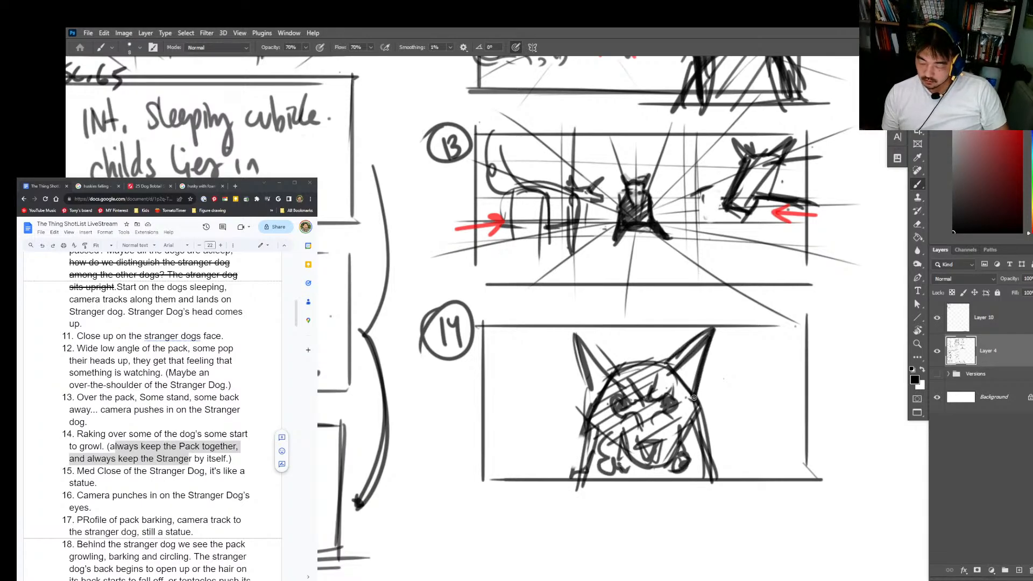
drag(700, 347, 679, 372)
drag(679, 375, 701, 367)
drag(579, 351, 591, 377)
mouse_move(599, 373)
mouse_down()
mouse_move(632, 364)
mouse_move(669, 386)
mouse_up()
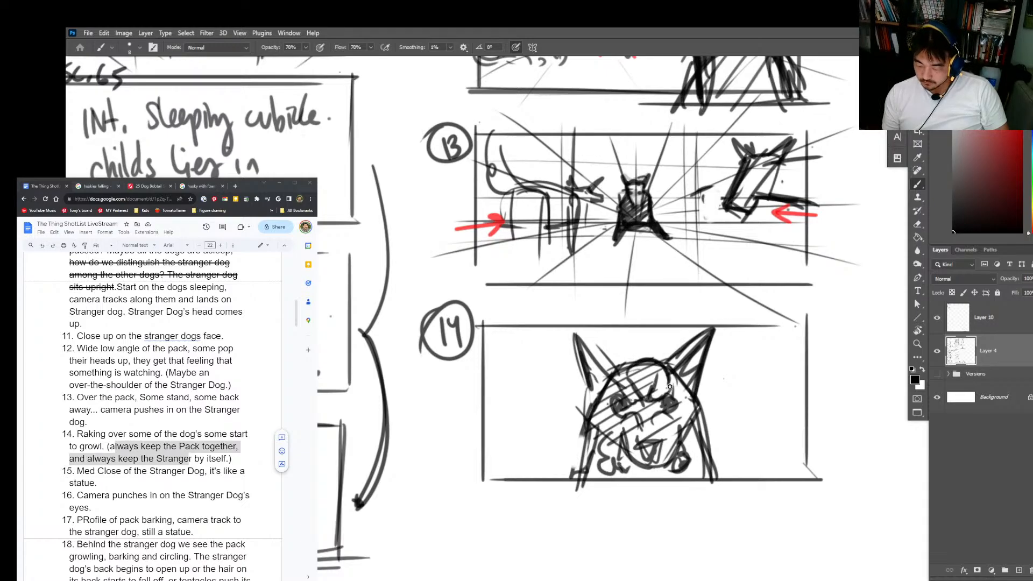
Step: Write a circled number 15 below frame 14 to label the next storyboard panel
drag(750, 439, 769, 364)
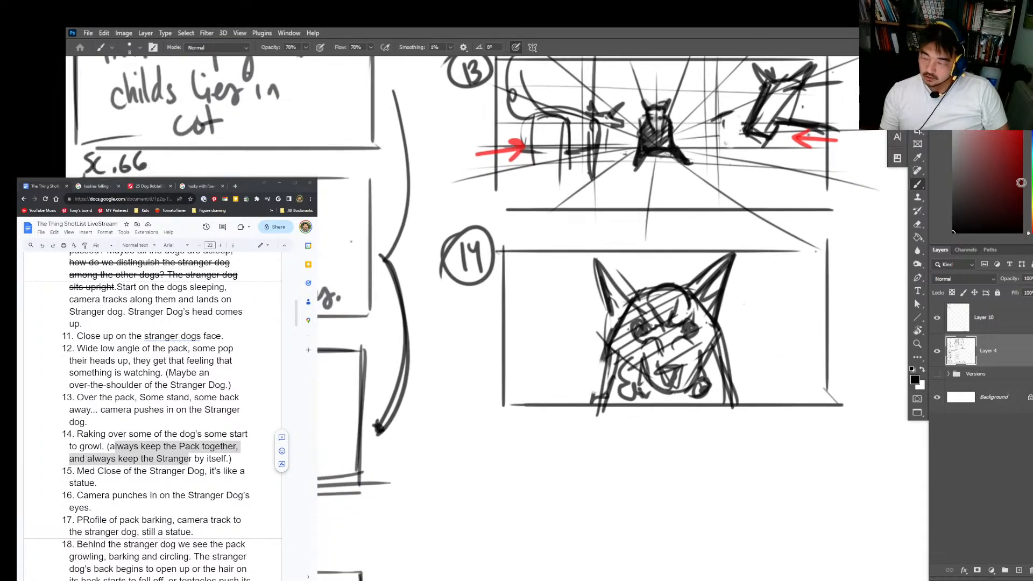
mouse_move(450, 454)
mouse_down()
mouse_move(457, 485)
mouse_move(438, 492)
mouse_up()
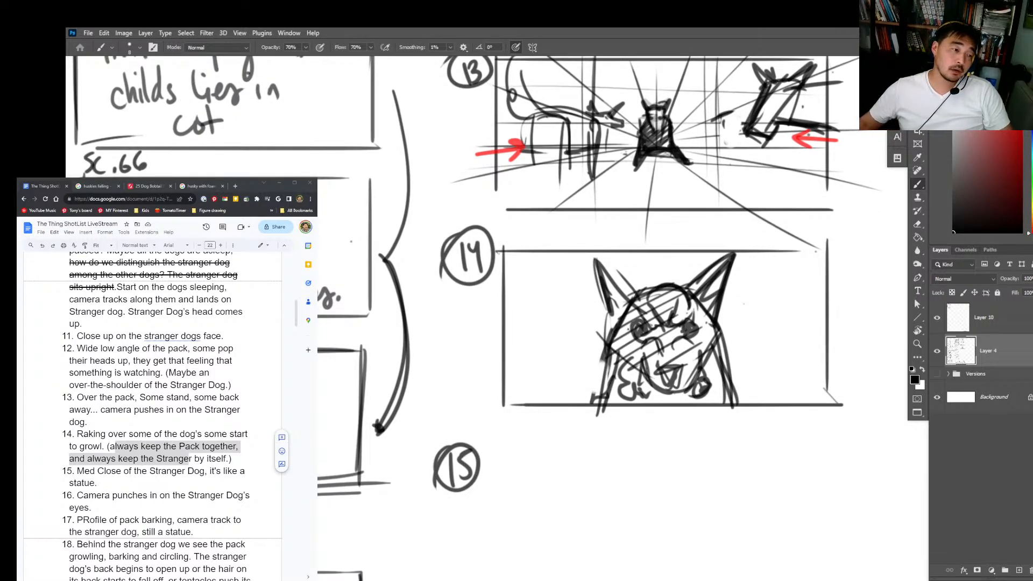
Step: Insert a new item 14 in the shot list, before the raking shot, beginning "Frontal on Stranger dog"
click(77, 434)
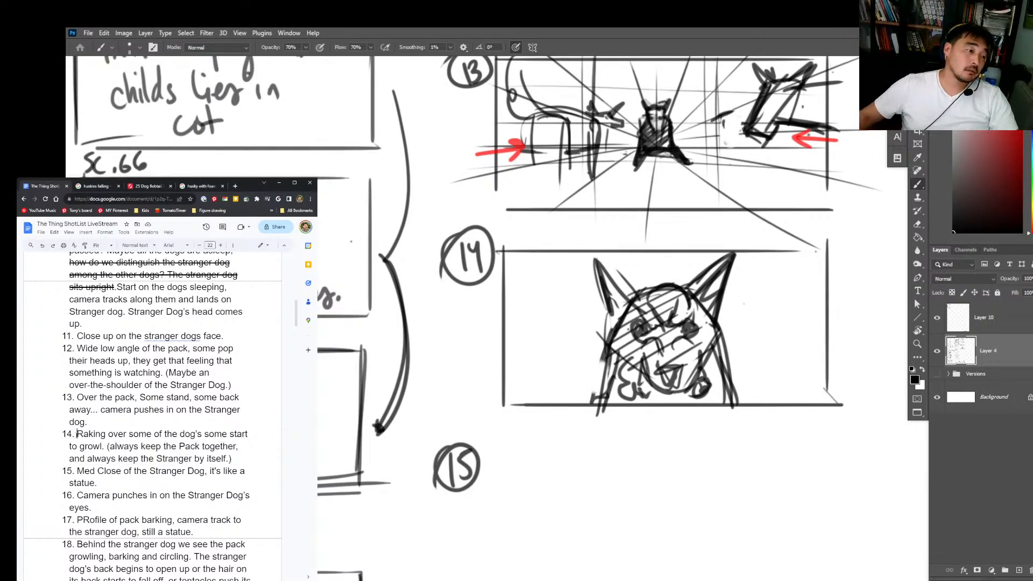
key(Return)
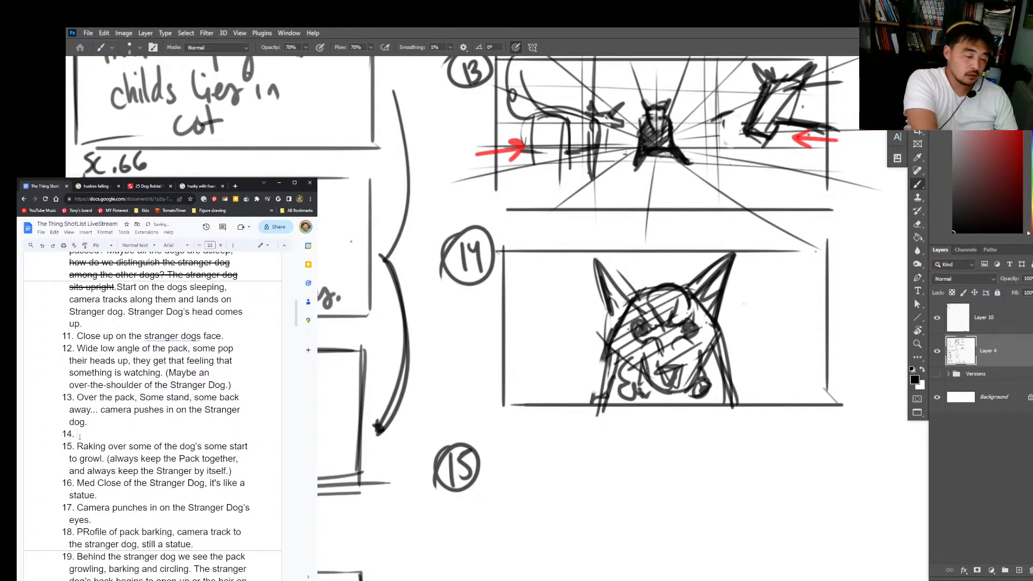
text(Frontal )
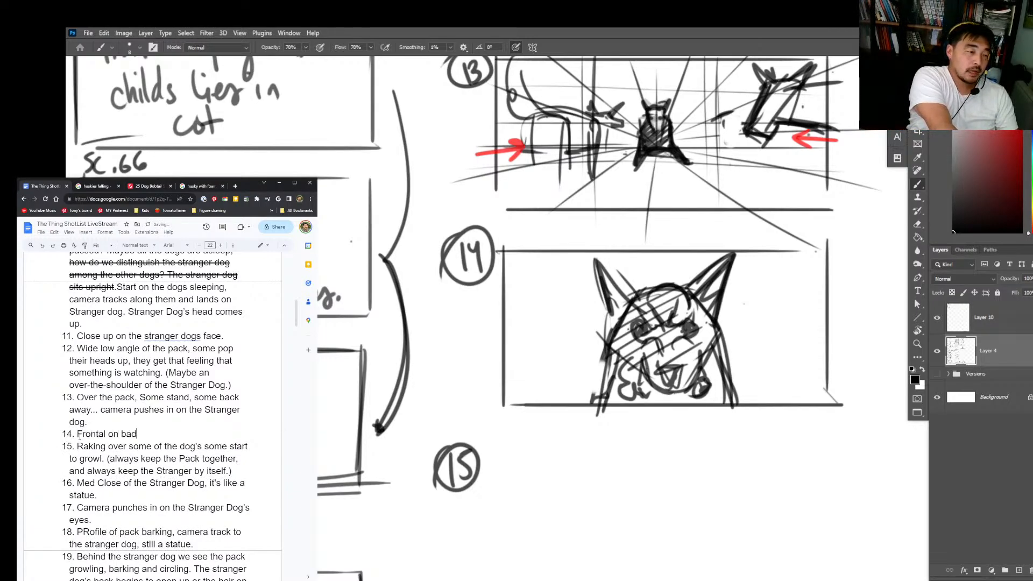
text(on bad)
key(BackSpace)
key(BackSpace)
key(BackSpace)
text(Strang)
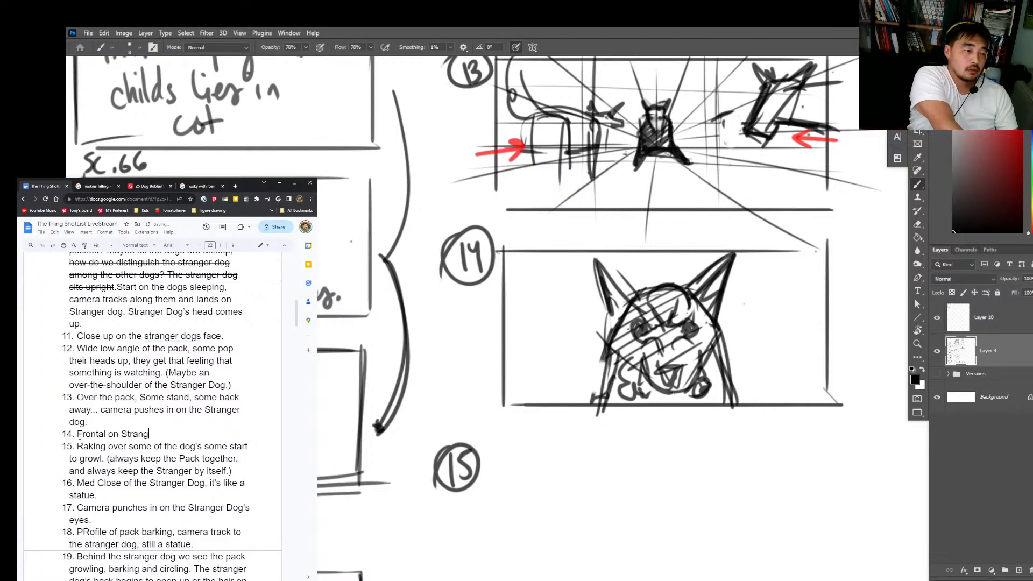
text(er dog )
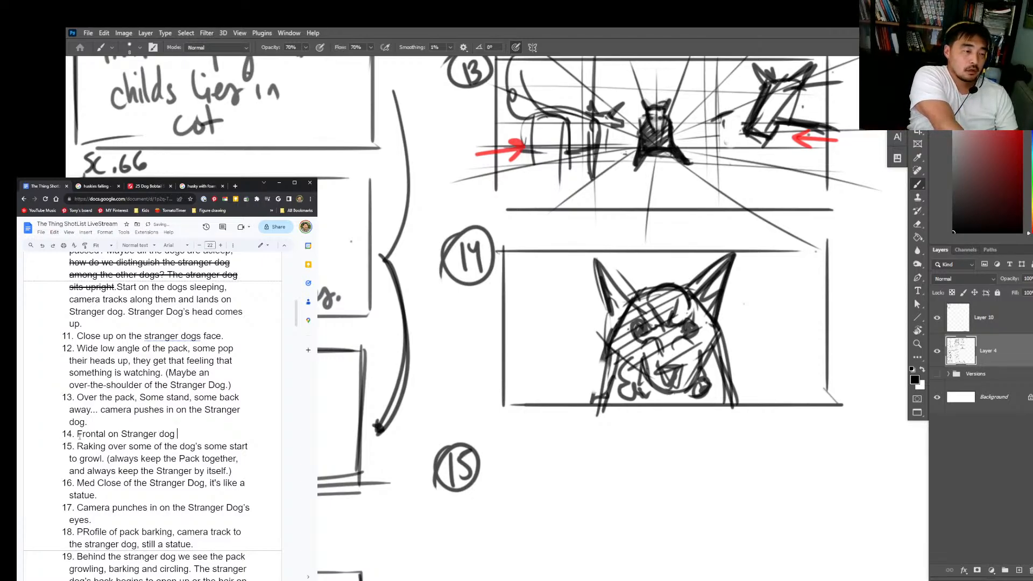
text(loo)
key(BackSpace)
key(BackSpace)
key(BackSpace)
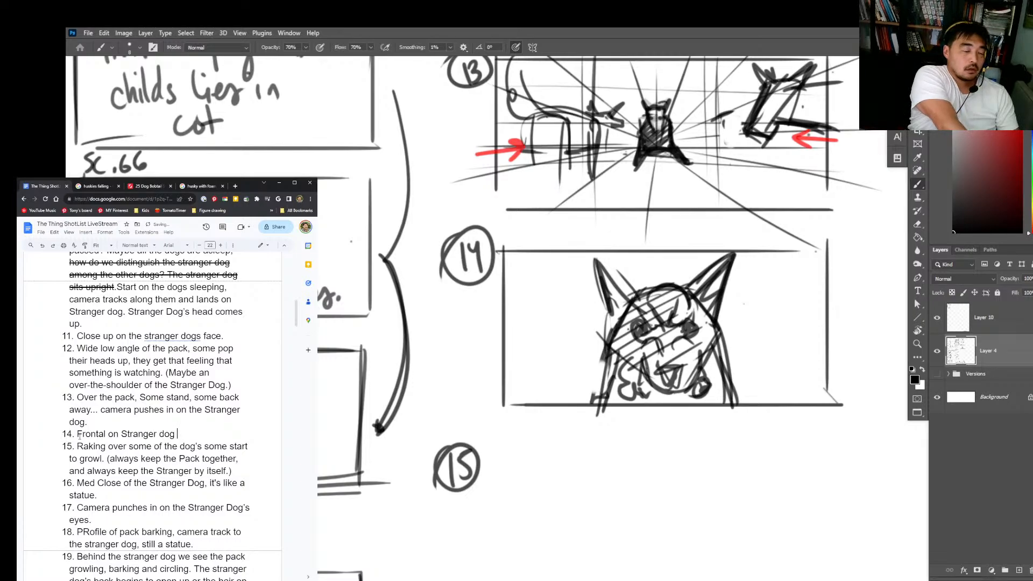
text(looking)
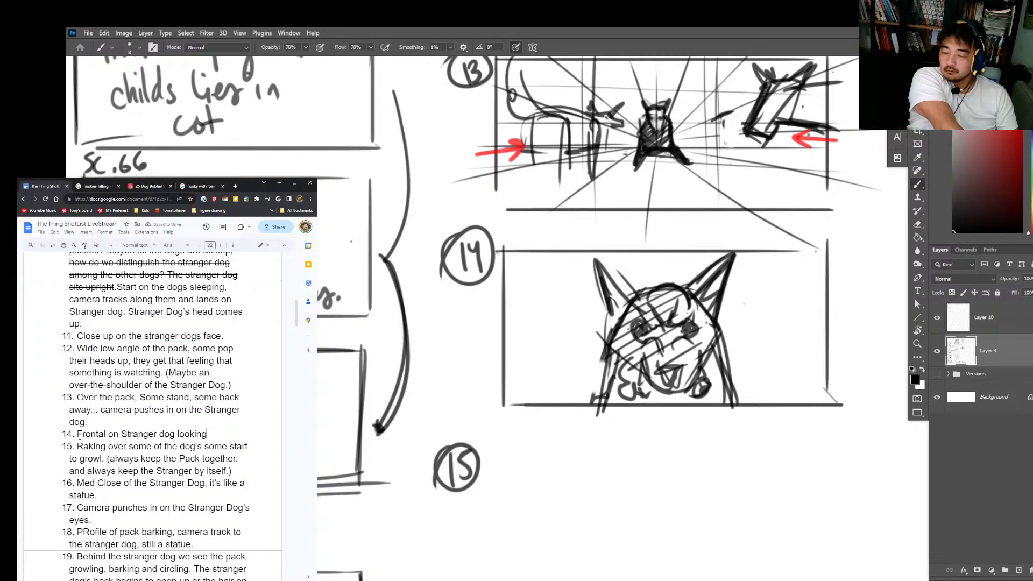
key(BackSpace)
key(BackSpace)
key(BackSpace)
key(BackSpace)
key(BackSpace)
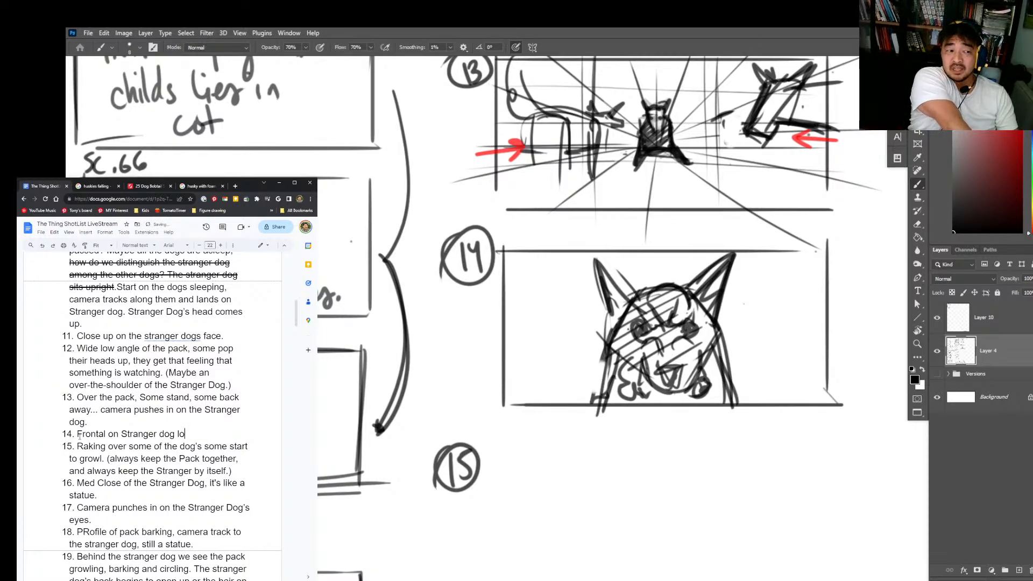
key(BackSpace)
key(BackSpace)
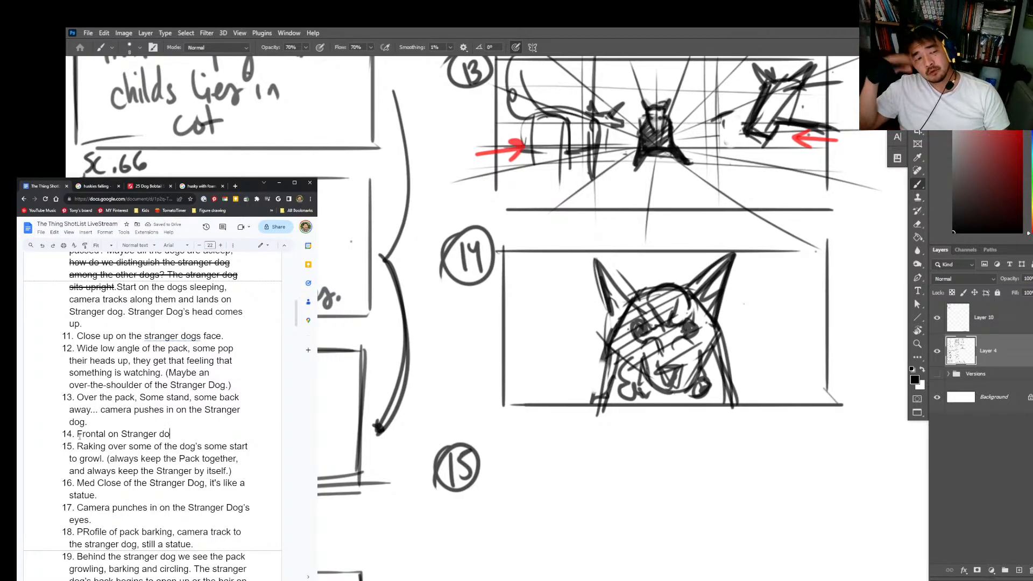
Step: Complete the new shot 14 description with "foaming at the mouth, starting to transform."
key(alt+Tab)
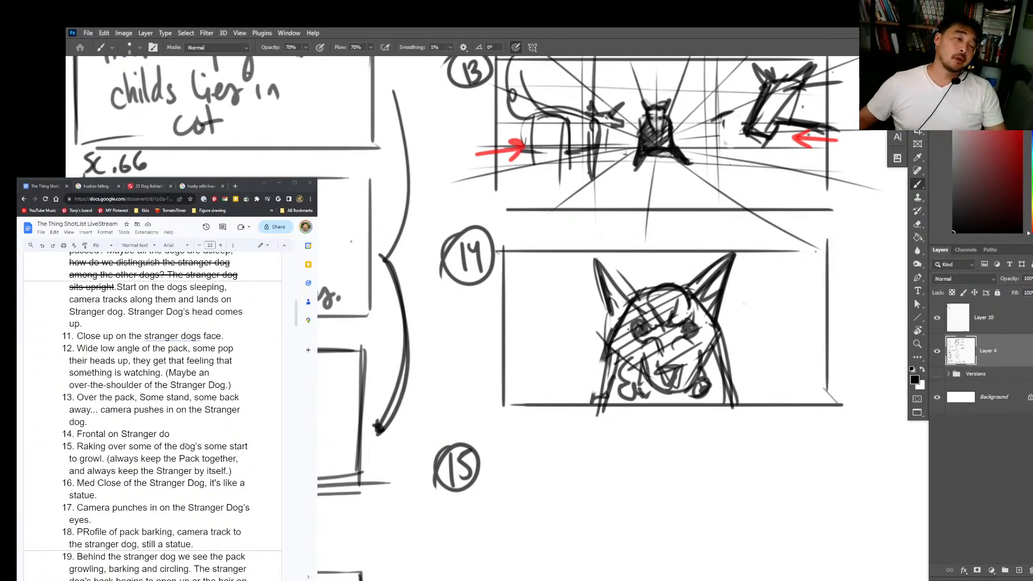
click(185, 434)
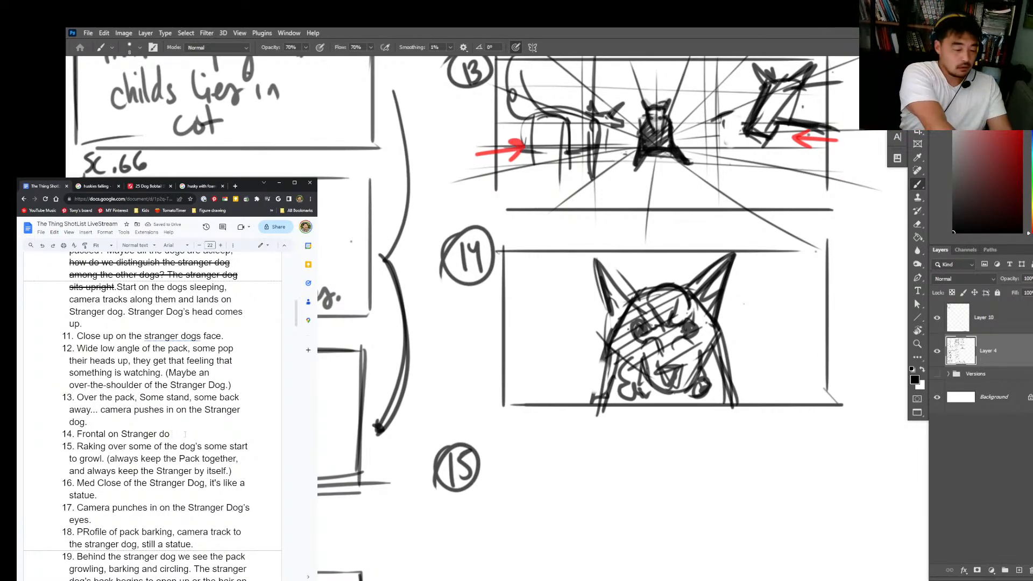
text(foaming at the )
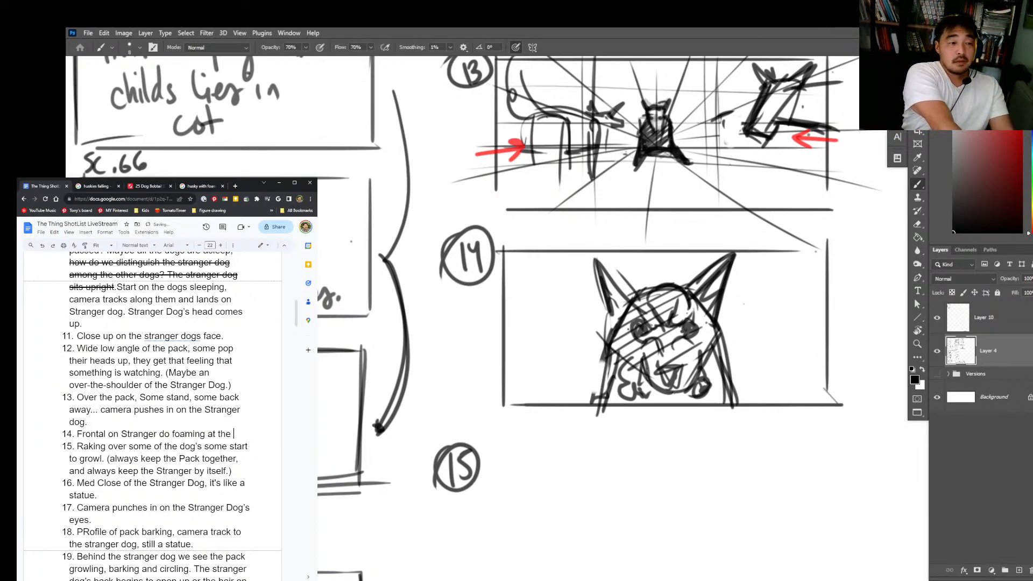
text(mouth)
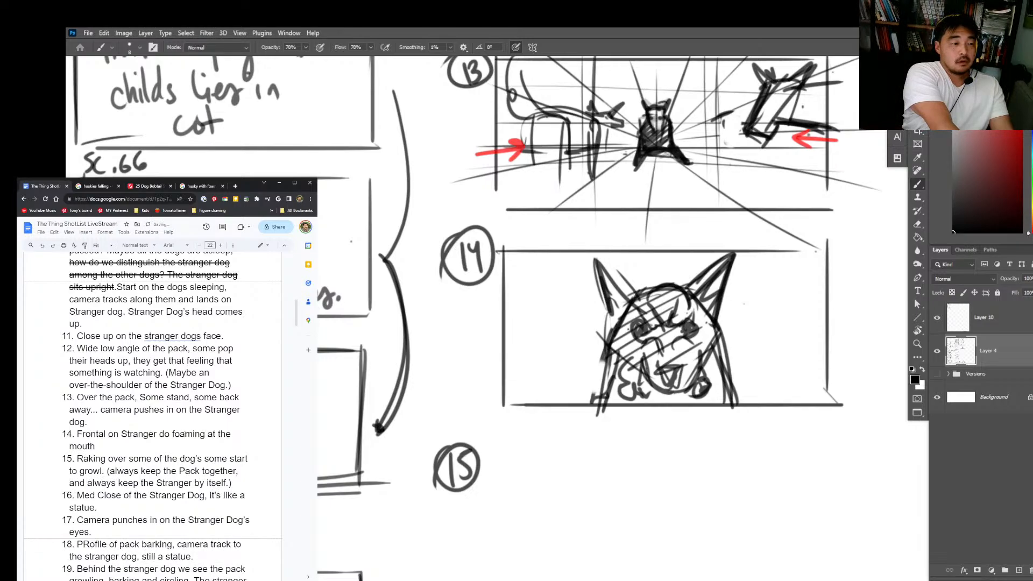
text(, starting to )
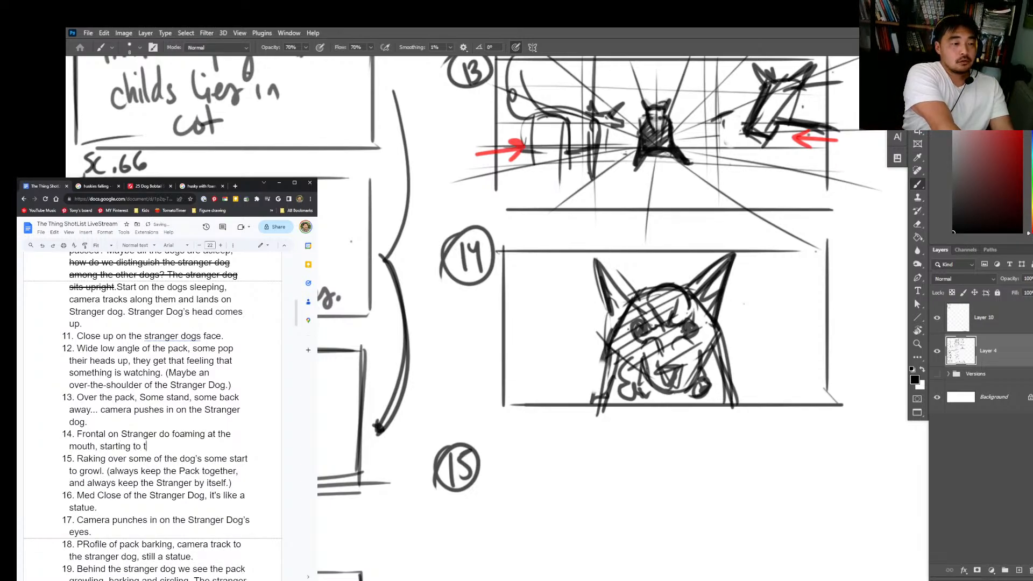
text(transform.)
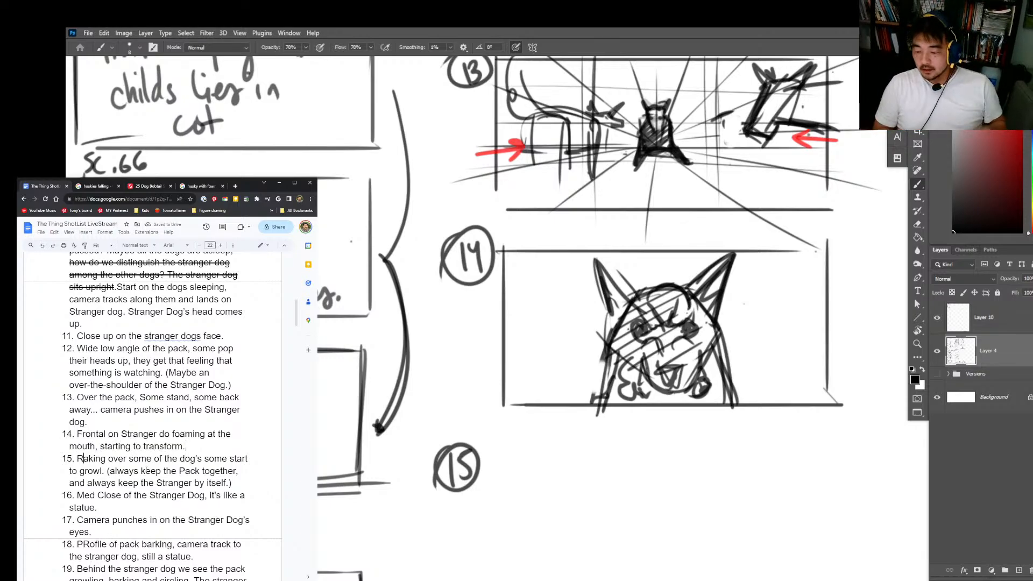
Step: Return to Photoshop, erase the stray mark below frame 14, and draw the rectangular border of frame 15 beside its number
click(896, 300)
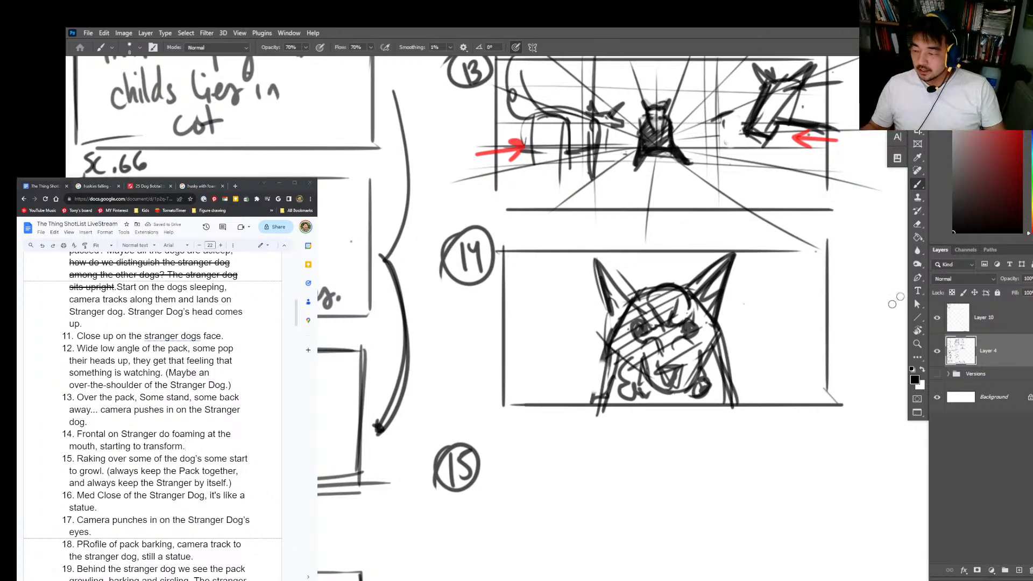
key(e)
click(776, 447)
drag(739, 481, 724, 379)
key(b)
mouse_move(489, 344)
mouse_down()
mouse_move(489, 473)
mouse_move(791, 338)
mouse_move(818, 487)
mouse_up()
drag(486, 488, 843, 487)
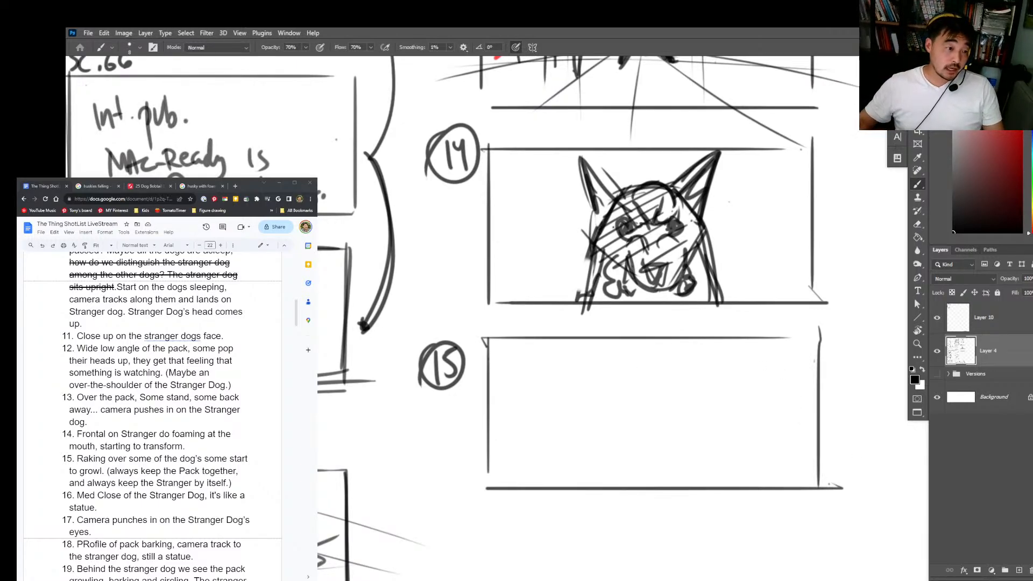
Step: Highlight shot 15's growling description in the shot list and outline a large dog's head with pointed ears in frame 15
drag(77, 458, 101, 471)
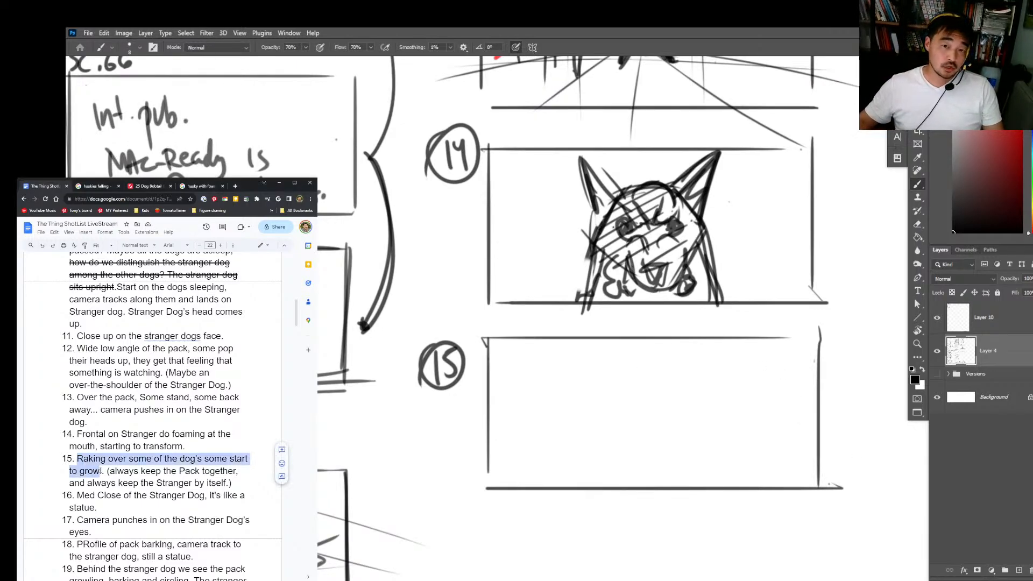
key(alt+Tab)
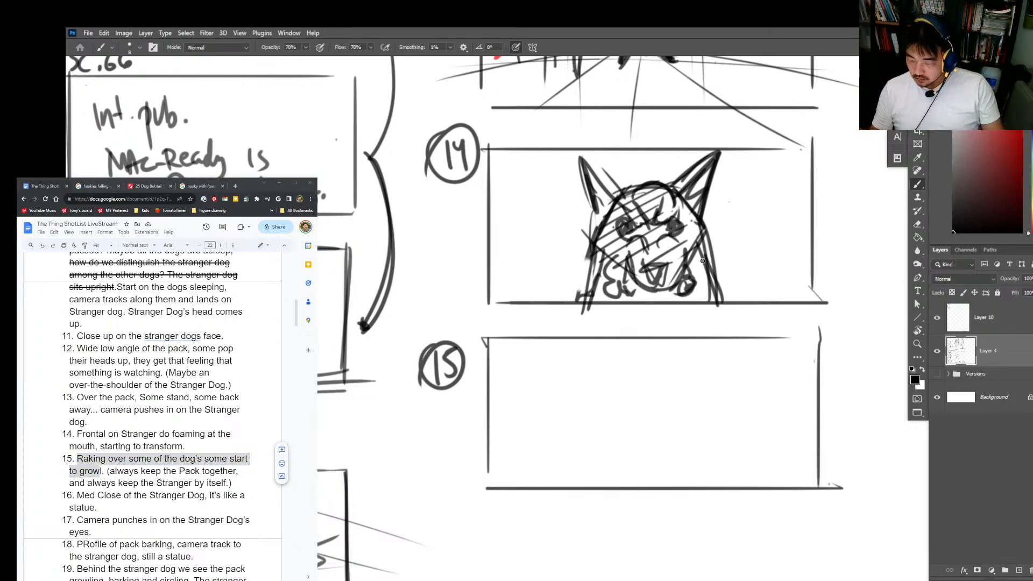
drag(703, 234, 715, 309)
drag(681, 405, 677, 481)
drag(672, 373, 660, 493)
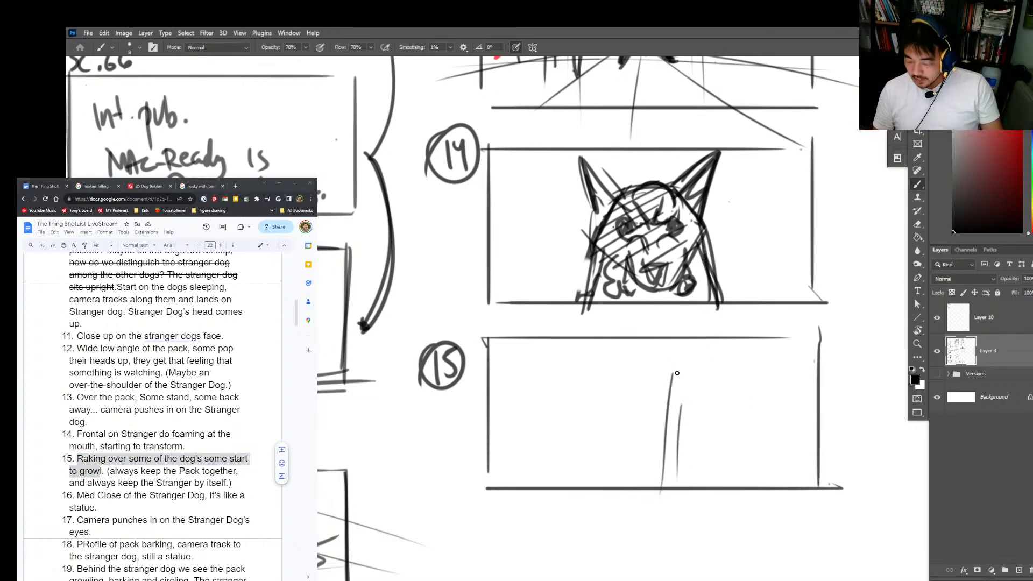
drag(659, 393, 752, 372)
mouse_move(682, 365)
mouse_down()
mouse_move(664, 399)
mouse_move(753, 487)
mouse_up()
mouse_move(752, 371)
mouse_down()
mouse_move(753, 471)
mouse_move(784, 332)
mouse_up()
drag(780, 341, 756, 416)
drag(678, 372, 644, 339)
drag(643, 339, 662, 413)
Step: Draw the large dog's rounded shoulders along frame 15's lower edge and reinforce its ears and neck
mouse_move(659, 507)
mouse_down()
mouse_move(737, 392)
mouse_move(760, 498)
mouse_up()
drag(642, 486, 761, 485)
drag(657, 400, 629, 340)
mouse_move(636, 337)
mouse_down()
mouse_move(699, 372)
mouse_move(782, 331)
mouse_up()
drag(781, 335, 763, 402)
drag(657, 505, 763, 515)
drag(652, 479, 796, 497)
drag(737, 356, 759, 460)
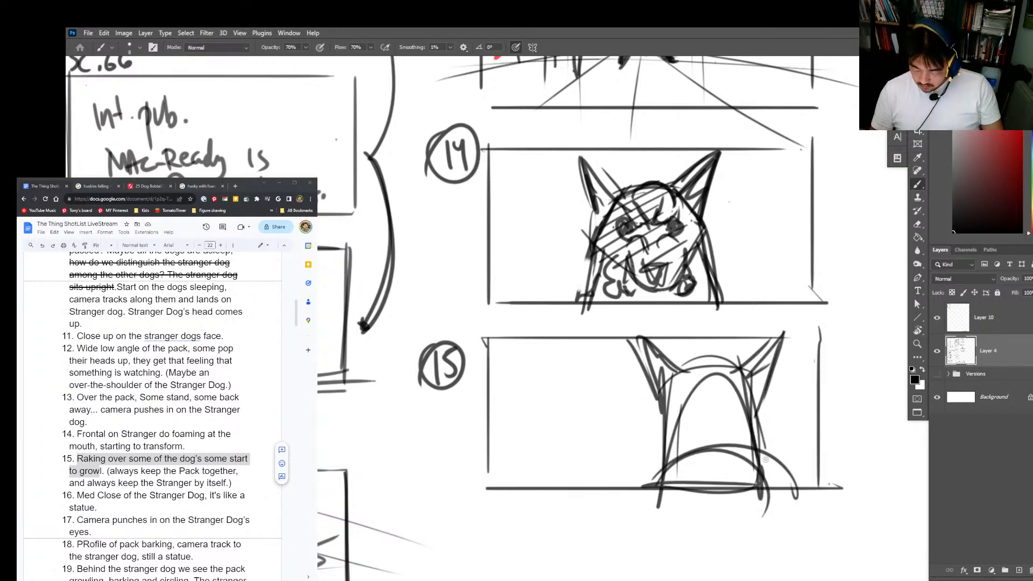
mouse_move(632, 507)
mouse_down()
mouse_move(753, 425)
mouse_move(759, 477)
mouse_move(780, 489)
mouse_up()
drag(679, 464, 629, 499)
drag(629, 498, 644, 486)
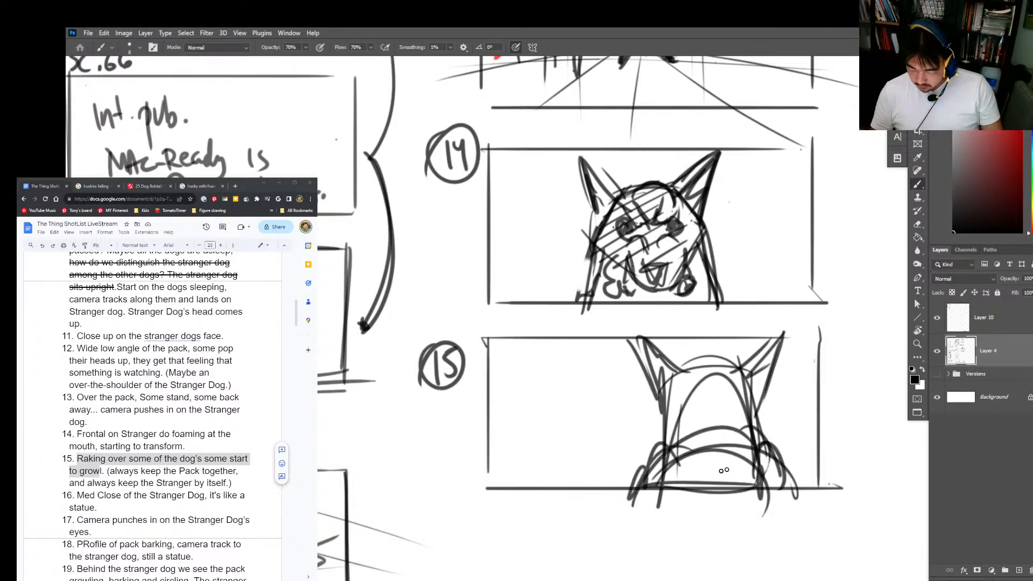
Step: Hatch dark shading across the large dog's head and body in frame 15
drag(759, 465, 774, 442)
mouse_move(664, 402)
mouse_down()
mouse_move(713, 371)
mouse_move(676, 415)
mouse_up()
drag(676, 415, 742, 384)
mouse_move(739, 403)
mouse_down()
mouse_move(674, 442)
mouse_move(753, 414)
mouse_up()
drag(658, 484, 758, 430)
drag(683, 486, 753, 484)
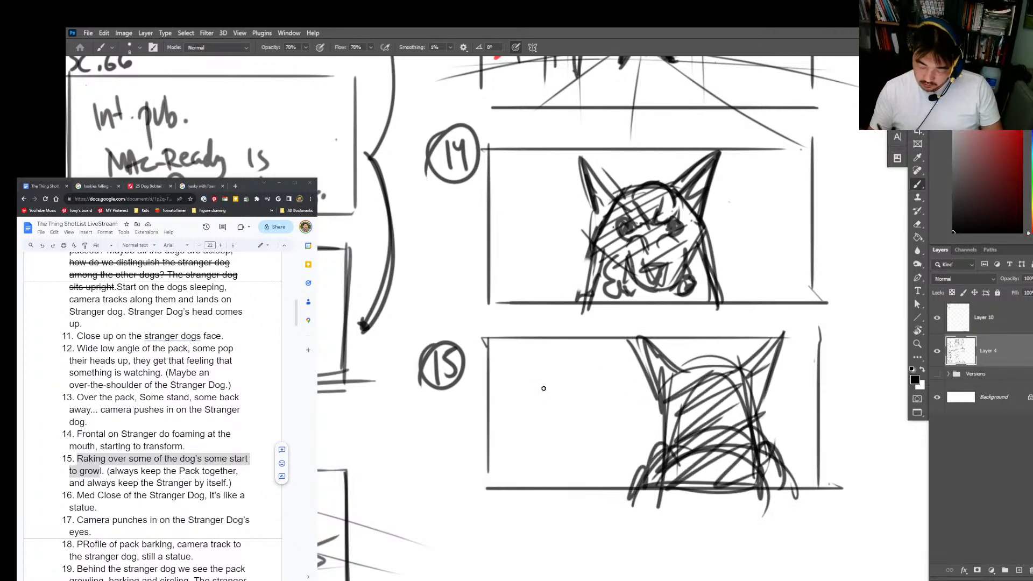
Step: Start a second, smaller dog's head in frame 15 with a few curved strokes facing the large dog
mouse_move(522, 406)
mouse_down()
mouse_move(552, 410)
mouse_move(555, 429)
mouse_up()
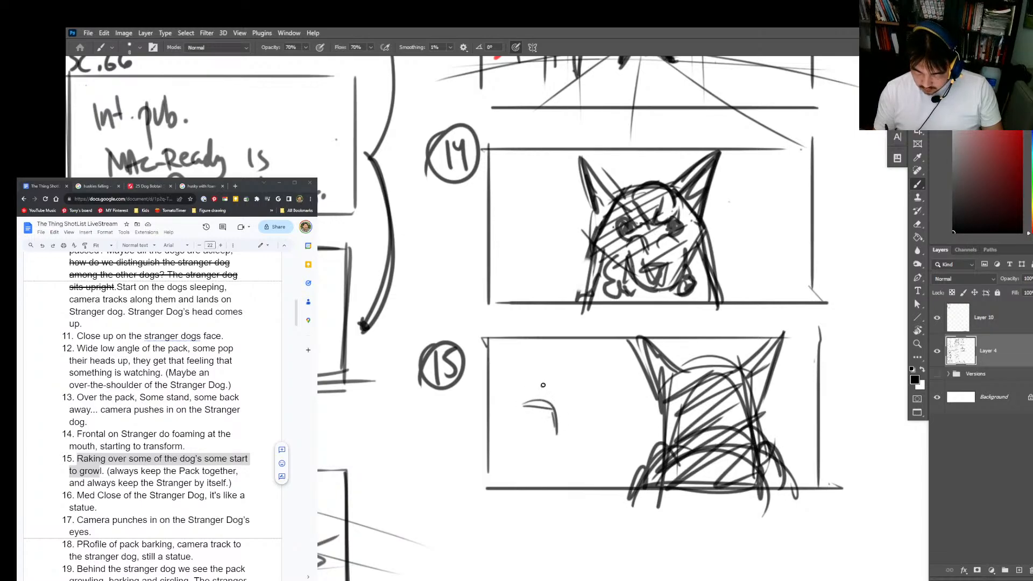
drag(540, 384, 559, 393)
mouse_move(527, 387)
mouse_down()
mouse_move(547, 433)
mouse_move(519, 379)
mouse_move(563, 426)
mouse_up()
key(e)
key(b)
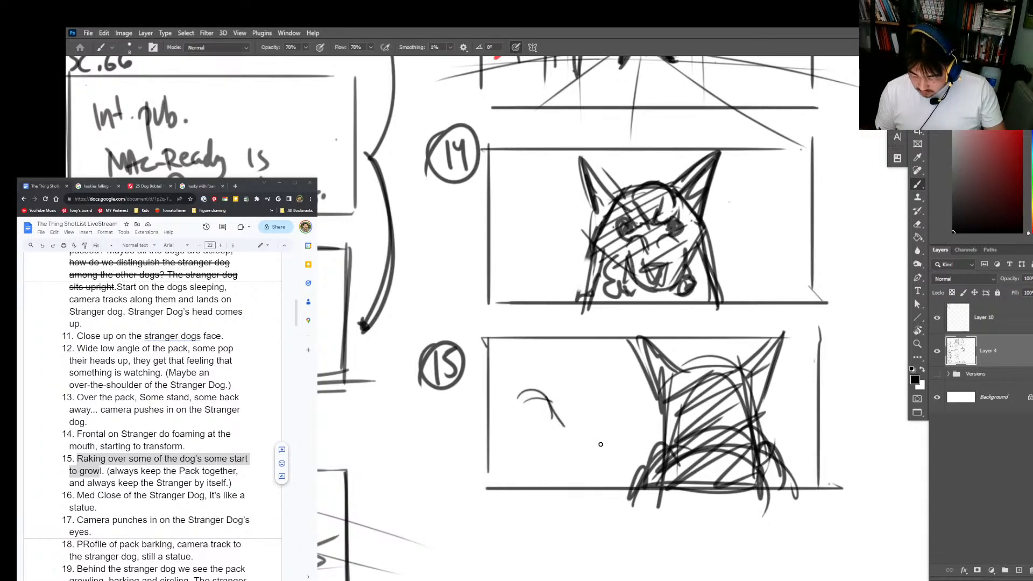
Step: Erase both dog sketches from the interior of frame 15 with a large hard round eraser
key(e)
right_click(638, 431)
click(716, 204)
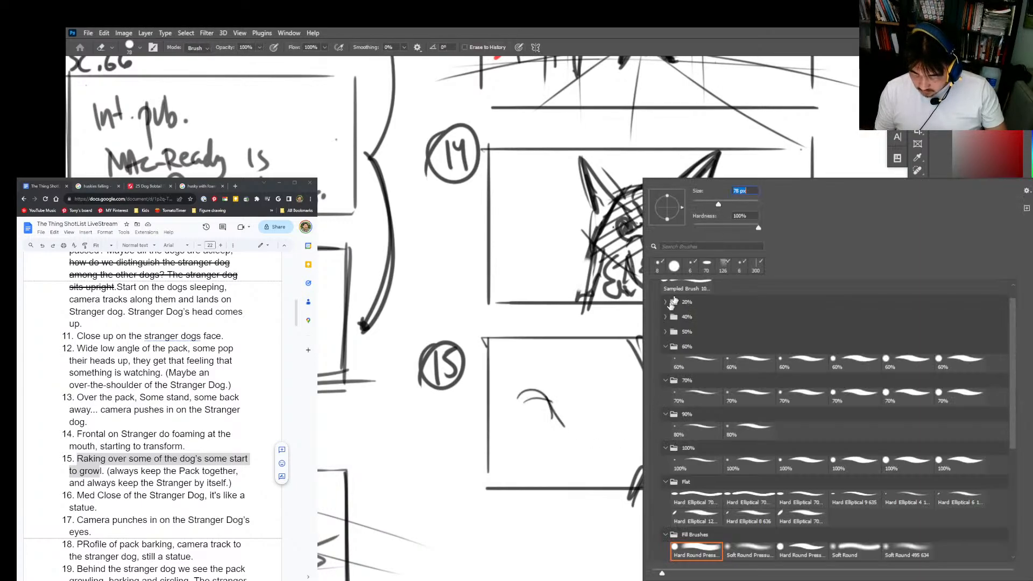
mouse_move(558, 400)
mouse_down()
mouse_move(740, 374)
mouse_move(601, 398)
mouse_move(744, 445)
mouse_move(624, 368)
mouse_up()
click(636, 465)
key(b)
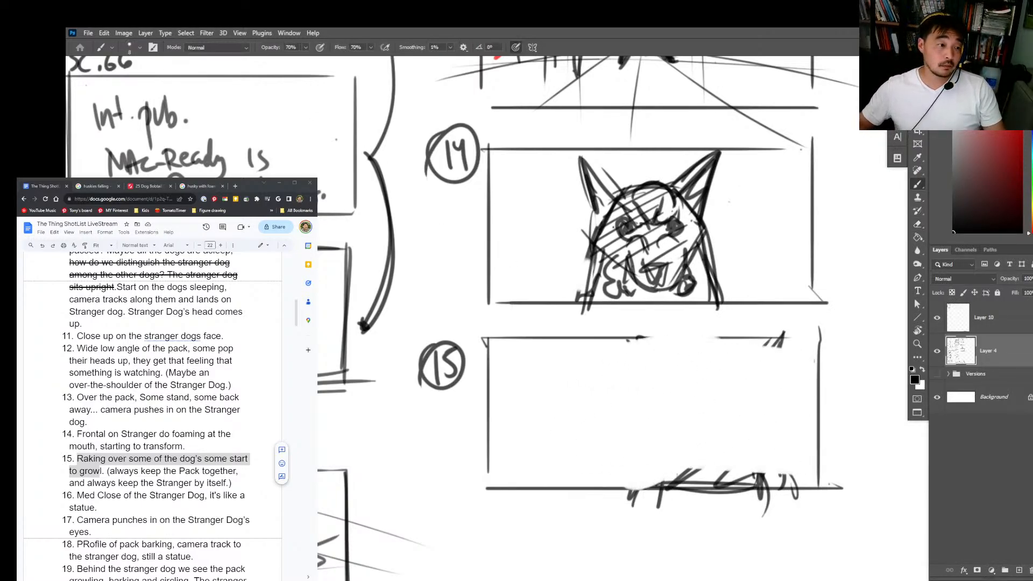
key(z)
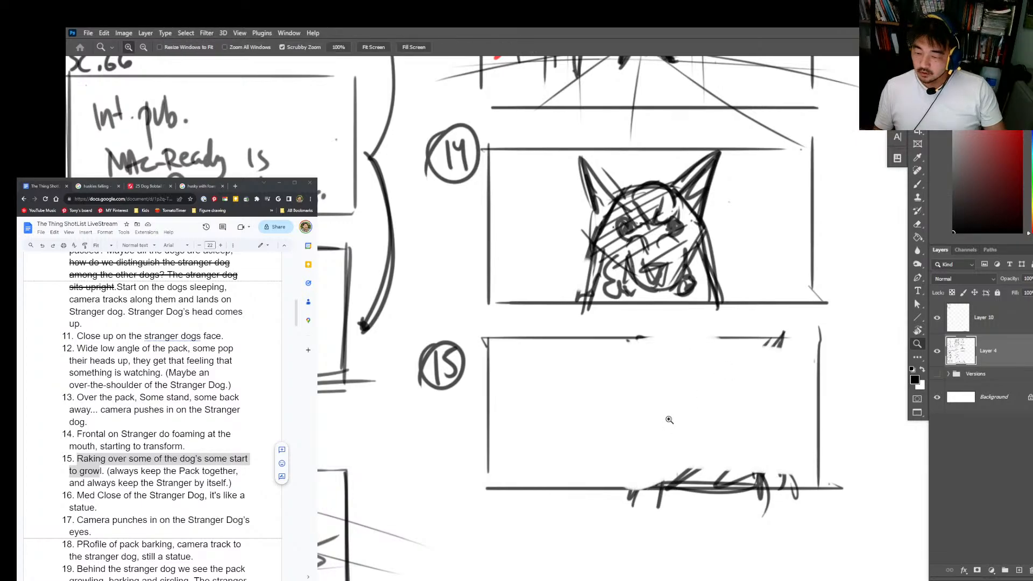
mouse_move(681, 410)
mouse_down()
mouse_move(653, 441)
mouse_move(672, 444)
mouse_up()
key(b)
drag(483, 472, 653, 485)
key(ctrl+z)
drag(610, 365, 651, 381)
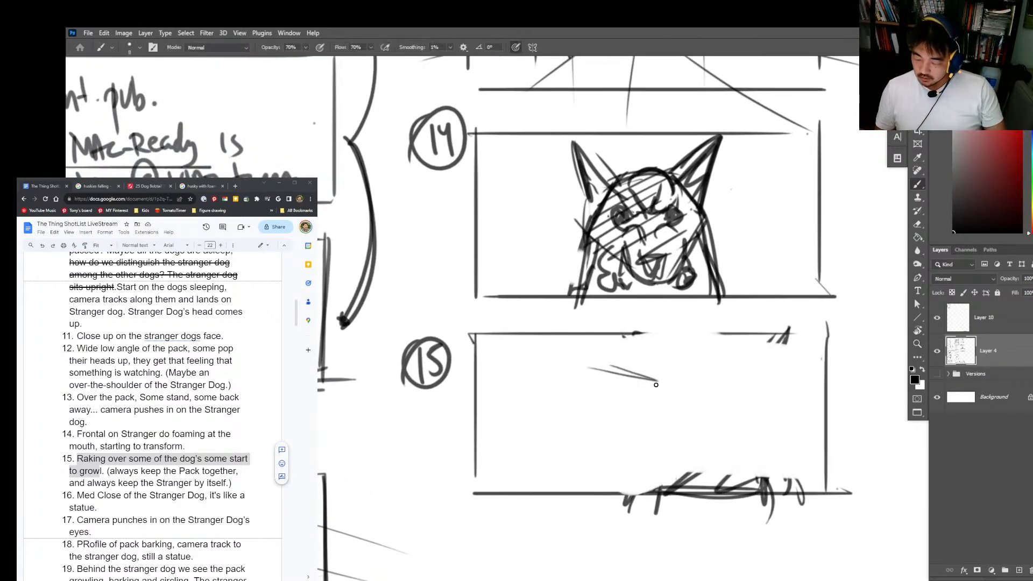
key(ctrl+z)
key(ctrl+z)
Step: Erase the leftover hatching along the lower edge of frame 15
drag(674, 419, 692, 167)
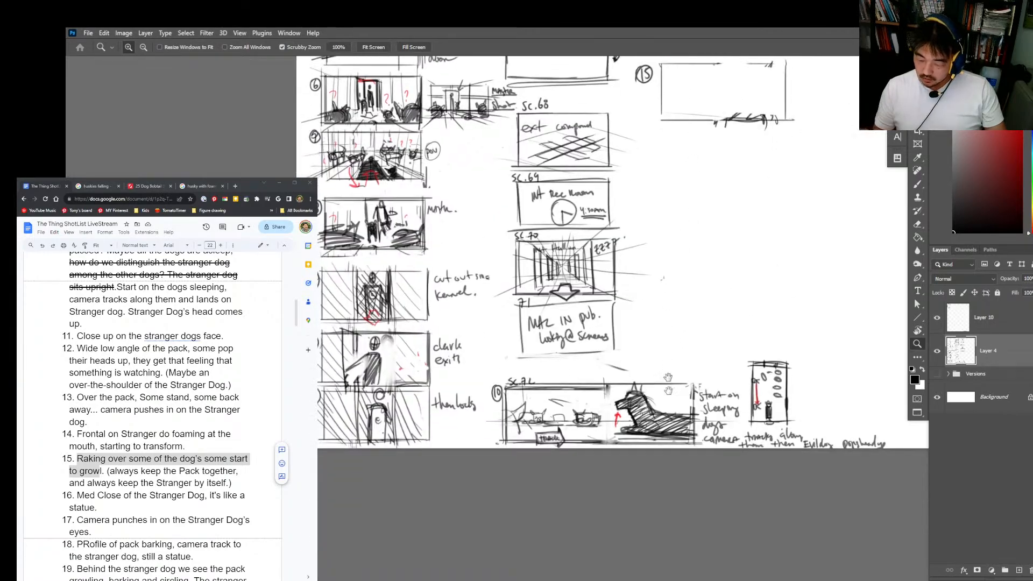
key(b)
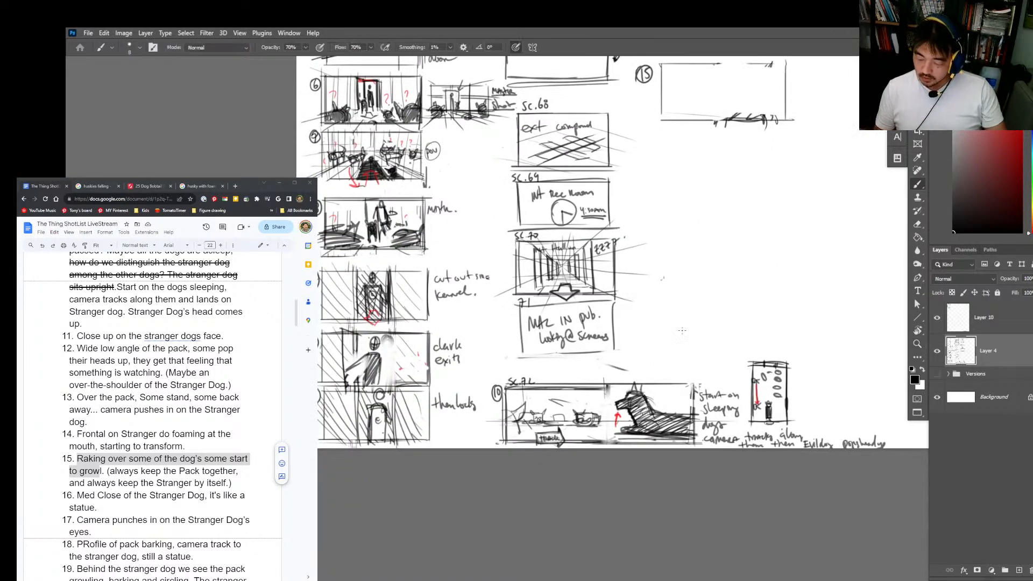
drag(703, 221, 686, 351)
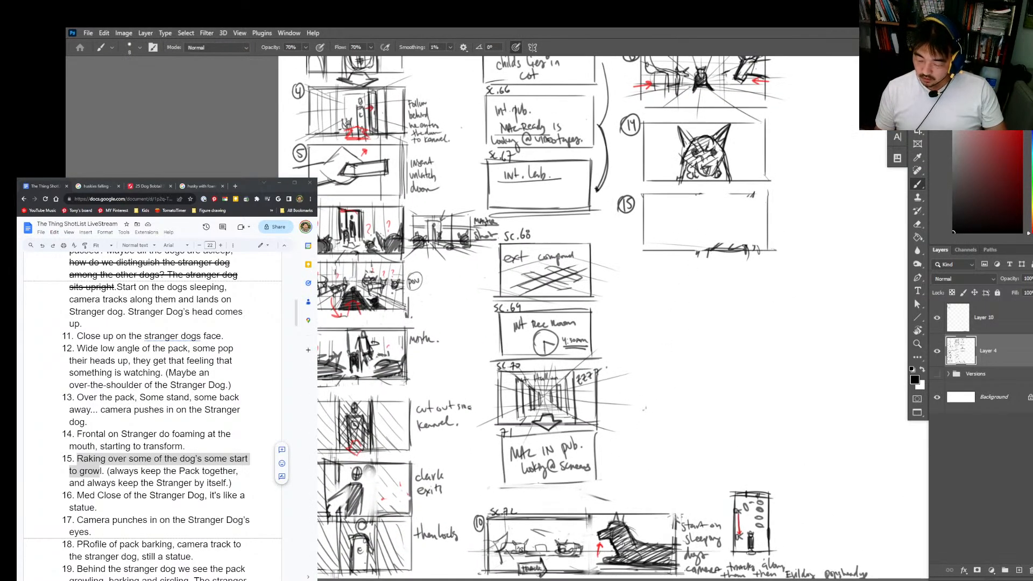
drag(680, 249, 709, 264)
key(e)
drag(744, 369, 671, 369)
key(b)
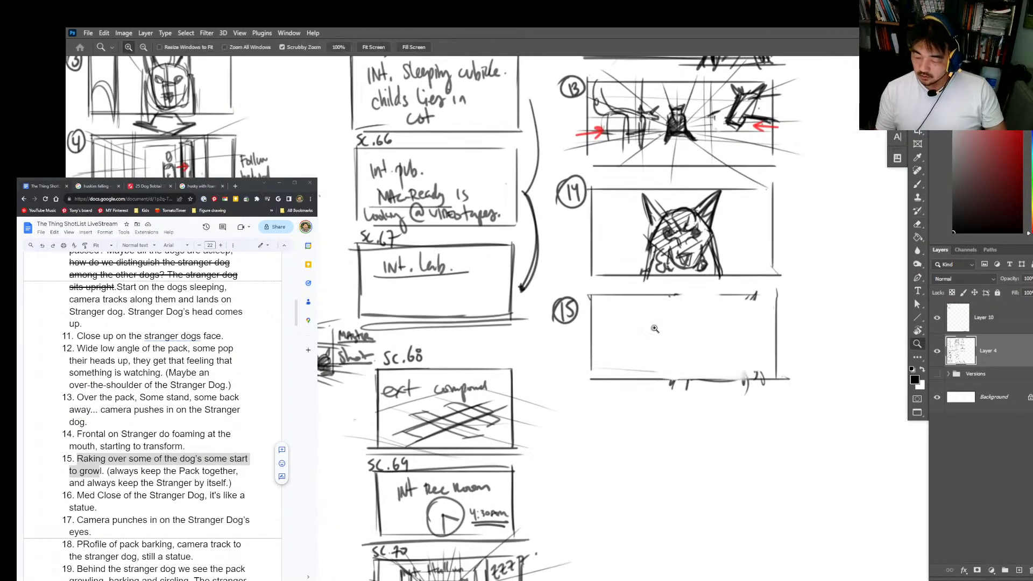
Step: Sketch the nearest dog's round head and projecting muzzle in frame 15, above a faint ground line
click(654, 328)
mouse_move(595, 302)
mouse_down()
mouse_move(637, 305)
mouse_move(700, 365)
mouse_up()
key(ctrl+z)
drag(644, 360, 685, 370)
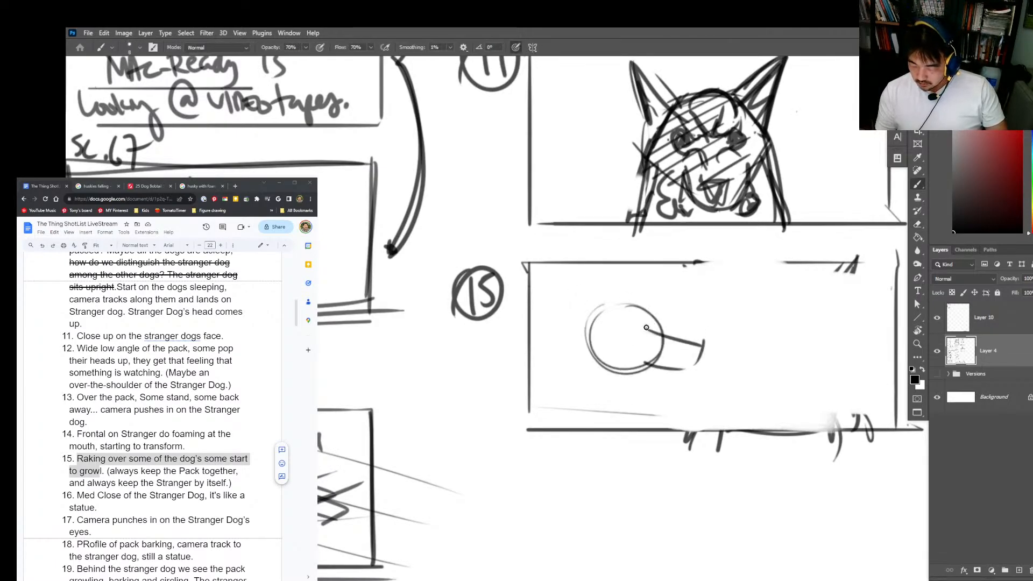
Step: Add two pointed ears, an angry eye and a snarling mouth corner to the nearest dog's head
mouse_move(616, 323)
mouse_down()
mouse_move(640, 329)
mouse_move(660, 267)
mouse_move(648, 309)
mouse_up()
key(ctrl+z)
drag(614, 309, 587, 262)
mouse_move(588, 263)
mouse_down()
mouse_move(585, 324)
mouse_move(652, 311)
mouse_up()
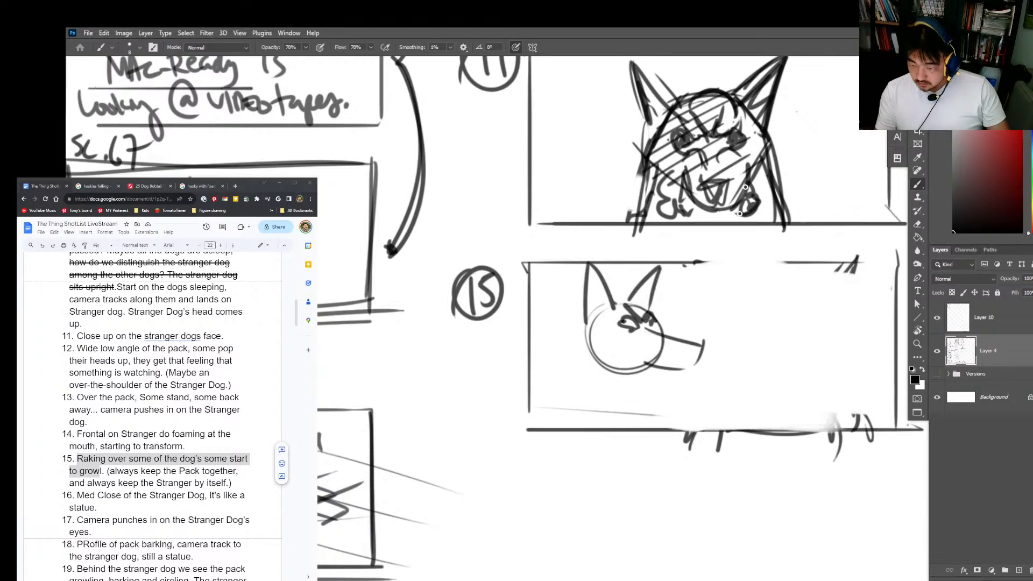
drag(659, 357, 631, 364)
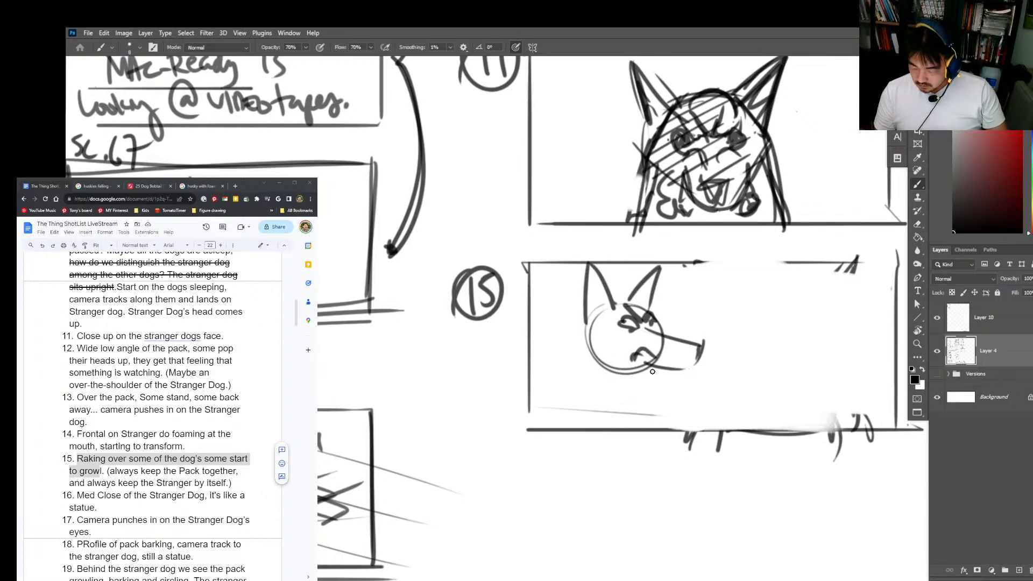
Step: Draw the nearest dog's back behind its head and its chest and foreleg below
mouse_move(597, 311)
mouse_down()
mouse_move(520, 306)
mouse_move(525, 296)
mouse_move(551, 297)
mouse_move(537, 304)
mouse_up()
click(611, 360)
mouse_move(620, 375)
mouse_down()
mouse_move(613, 393)
mouse_move(586, 374)
mouse_move(573, 419)
mouse_up()
key(ctrl+z)
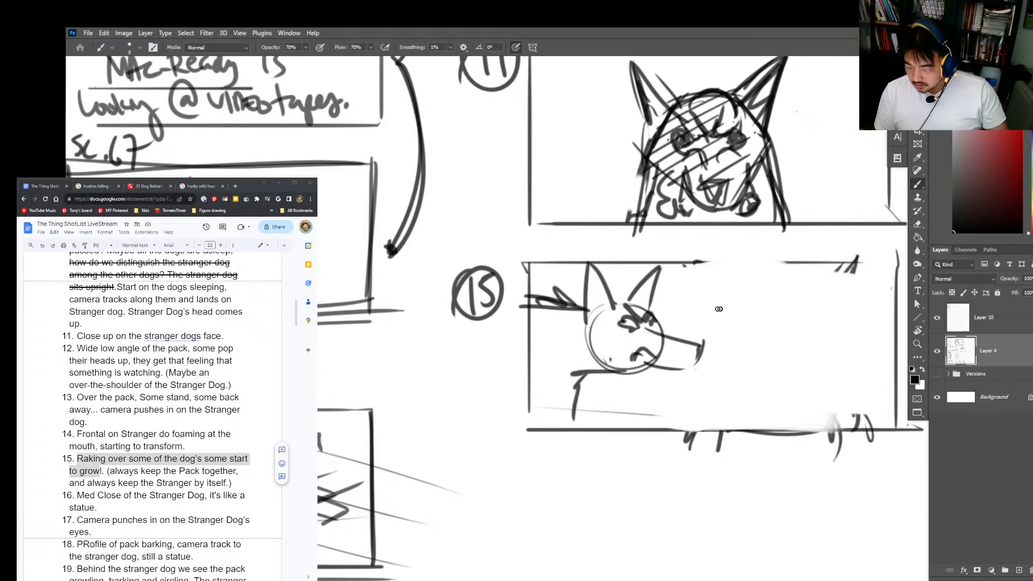
mouse_move(695, 304)
mouse_down()
mouse_move(751, 326)
mouse_move(741, 294)
mouse_move(748, 315)
mouse_move(774, 325)
mouse_move(745, 317)
mouse_up()
key(ctrl+z)
key(ctrl+z)
key(ctrl+z)
key(ctrl+z)
Step: Sketch a second dog's profile head with muzzle, brow and pointed ears beyond the first dog in frame 15
mouse_move(744, 315)
mouse_down()
mouse_move(774, 321)
mouse_move(777, 339)
mouse_up()
mouse_move(758, 338)
mouse_down()
mouse_move(770, 339)
mouse_move(667, 334)
mouse_move(742, 301)
mouse_move(750, 284)
mouse_move(698, 251)
mouse_up()
key(ctrl+space)
drag(693, 250, 692, 289)
mouse_move(692, 289)
mouse_down()
mouse_move(732, 284)
mouse_move(729, 298)
mouse_up()
Step: Draw the second dog's jaw, chest and foreleg, and extend its back toward the first dog
mouse_move(774, 323)
mouse_down()
mouse_move(730, 325)
mouse_move(741, 290)
mouse_move(777, 303)
mouse_move(714, 395)
mouse_up()
drag(725, 338, 714, 396)
drag(644, 288, 690, 289)
drag(697, 363, 697, 381)
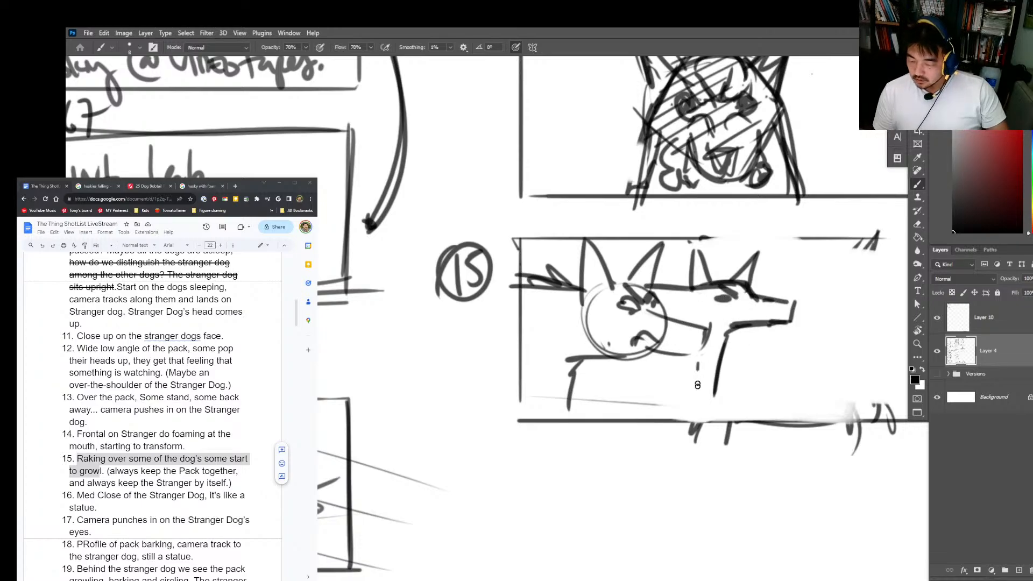
Step: Draw faint horizontal and slanted ground lines across frame 15 and erase part of them near the far side
drag(826, 329, 701, 346)
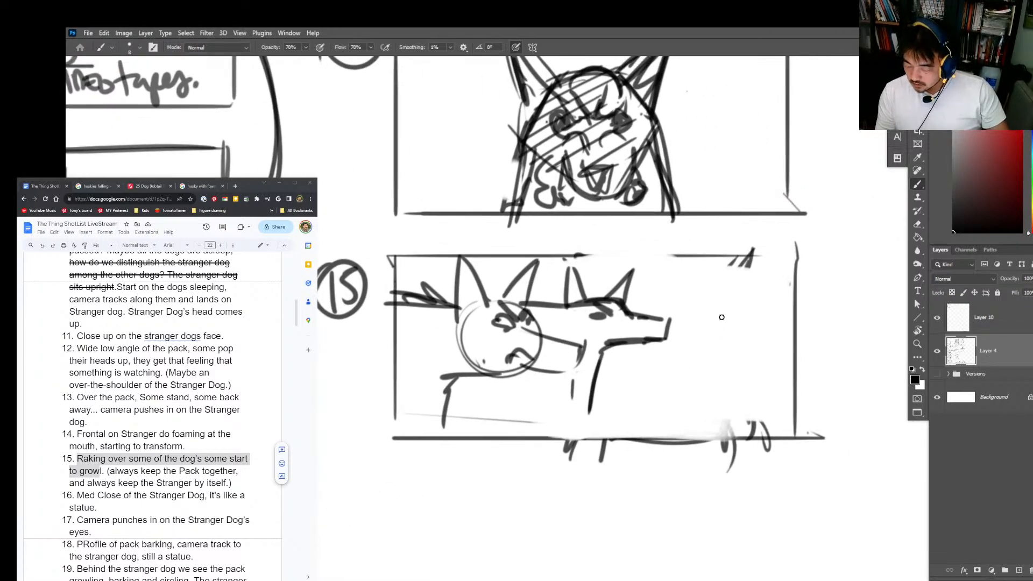
mouse_move(729, 301)
mouse_down()
mouse_move(731, 340)
mouse_move(771, 307)
mouse_move(723, 336)
mouse_move(745, 333)
mouse_move(721, 289)
mouse_move(679, 301)
mouse_move(713, 304)
mouse_up()
key(e)
key(b)
drag(399, 382, 788, 384)
drag(594, 383, 857, 418)
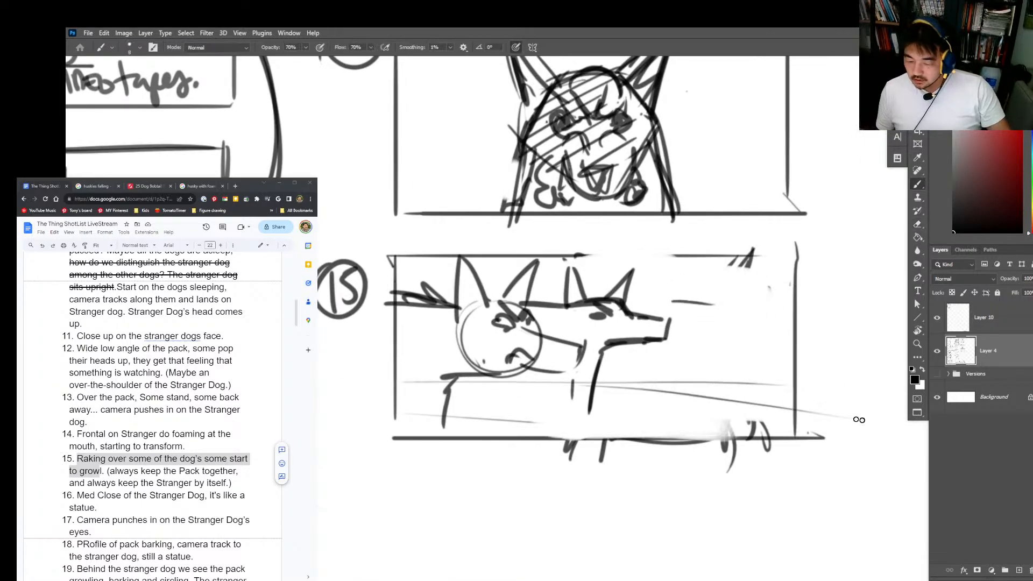
drag(508, 398, 630, 438)
key(e)
drag(643, 395, 758, 398)
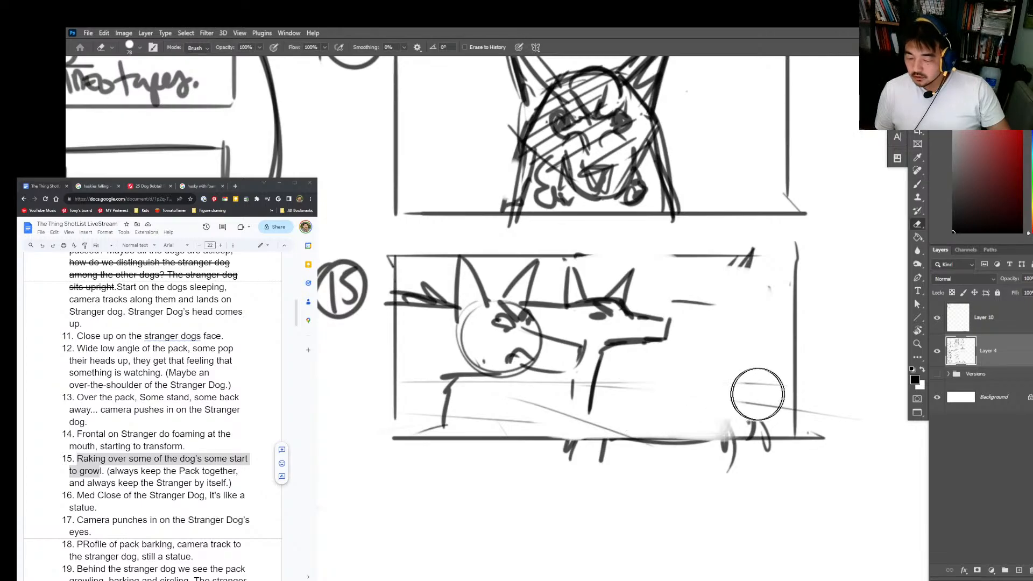
Step: Add more horizontal ground lines beneath the dogs and darken the nearest dog's mouth and jaw
key(b)
drag(387, 398, 769, 399)
drag(484, 410, 672, 405)
drag(554, 370, 574, 370)
drag(517, 355, 509, 375)
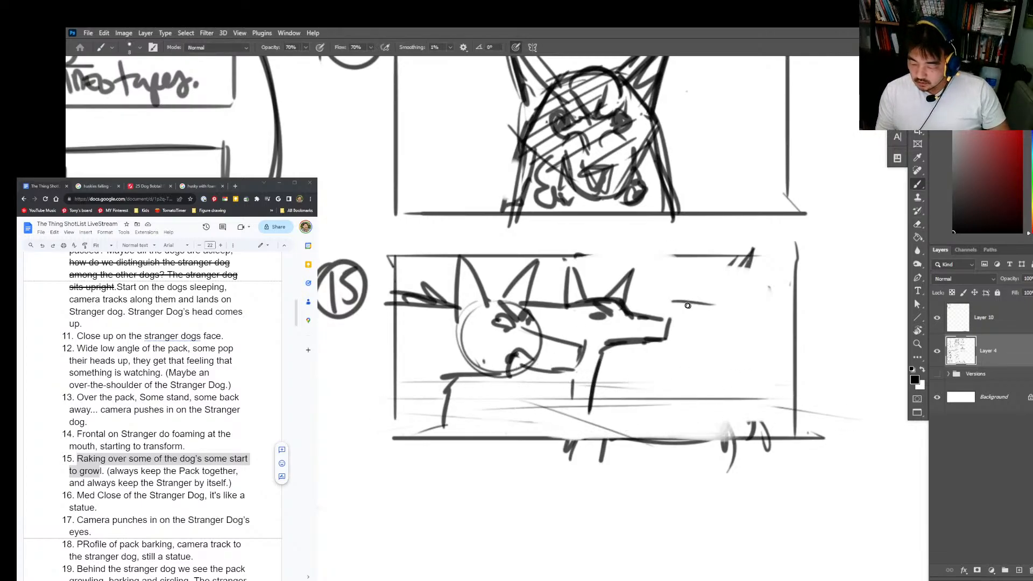
Step: Erase the stray line ahead of the second dog's muzzle and add a short stroke below the nearest dog's jaw
key(e)
drag(691, 299, 726, 297)
key(b)
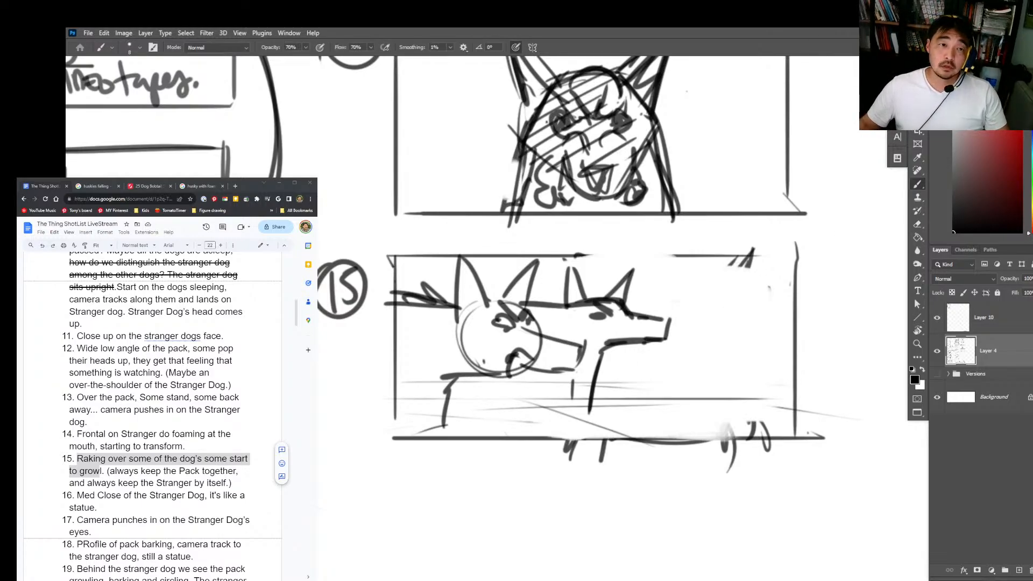
key(alt+Tab)
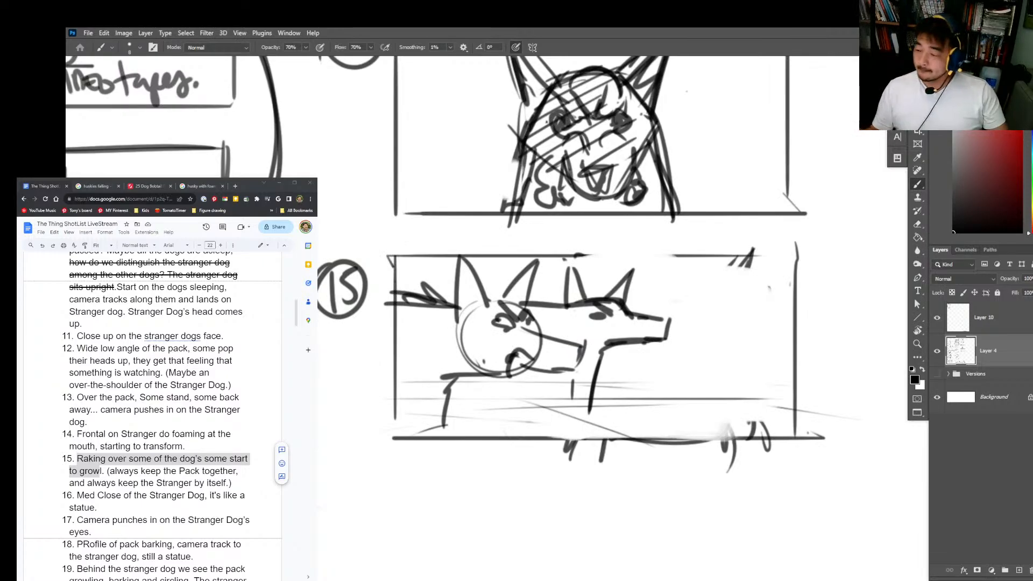
drag(552, 367, 547, 398)
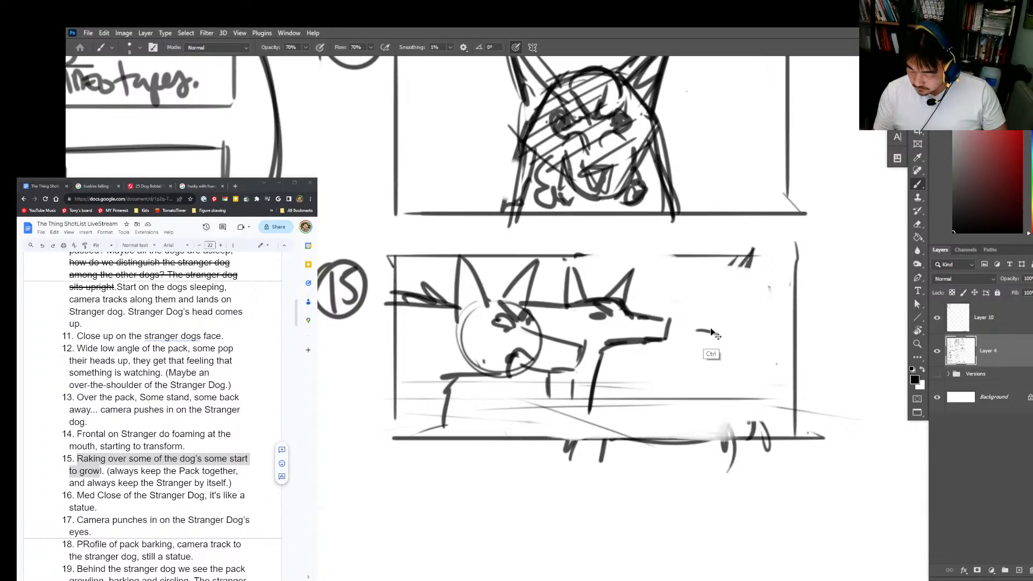
Step: Sketch a third, smaller dog's head with ears and muzzle ahead of the second dog in frame 15
drag(696, 322, 731, 319)
mouse_move(731, 317)
mouse_down()
mouse_move(729, 332)
mouse_move(718, 291)
mouse_up()
mouse_move(692, 308)
mouse_down()
mouse_move(675, 292)
mouse_move(676, 306)
mouse_up()
mouse_move(683, 313)
mouse_down()
mouse_move(733, 318)
mouse_move(729, 335)
mouse_up()
drag(699, 337, 723, 337)
Step: Redraw the upper border of frame 15 with a long horizontal line
drag(770, 374, 707, 385)
drag(733, 255, 733, 276)
drag(741, 261, 318, 260)
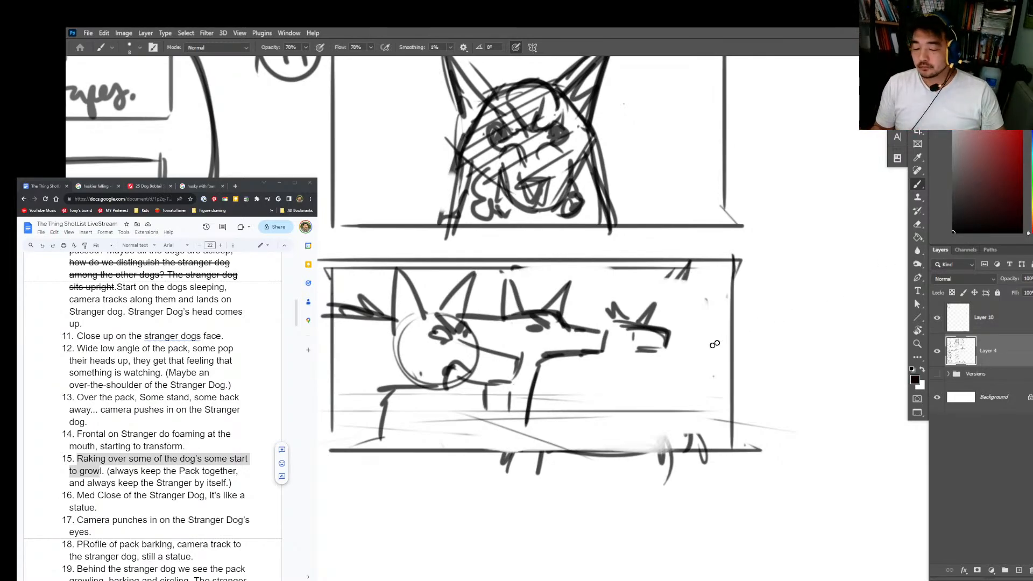
Step: Handwrite the note "Good Dogs Growl" beside frame 15
scroll(744, 281, down, 2)
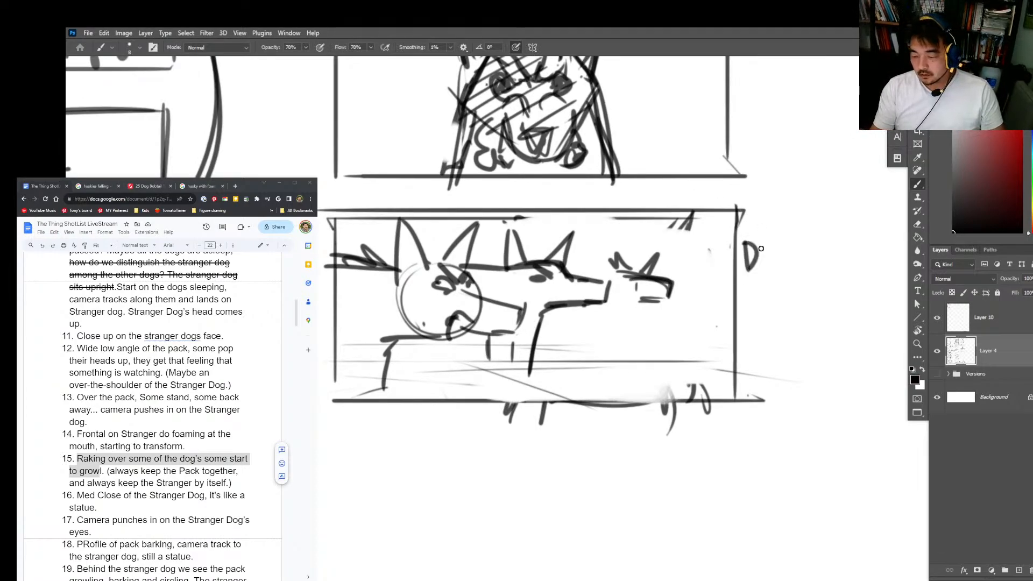
key(e)
key(b)
mouse_move(756, 245)
mouse_down()
mouse_move(756, 267)
mouse_move(752, 258)
mouse_move(799, 264)
mouse_up()
mouse_move(801, 248)
mouse_down()
mouse_move(809, 266)
mouse_move(754, 302)
mouse_up()
mouse_move(755, 280)
mouse_down()
mouse_move(759, 302)
mouse_move(781, 295)
mouse_move(790, 323)
mouse_up()
drag(797, 293, 807, 263)
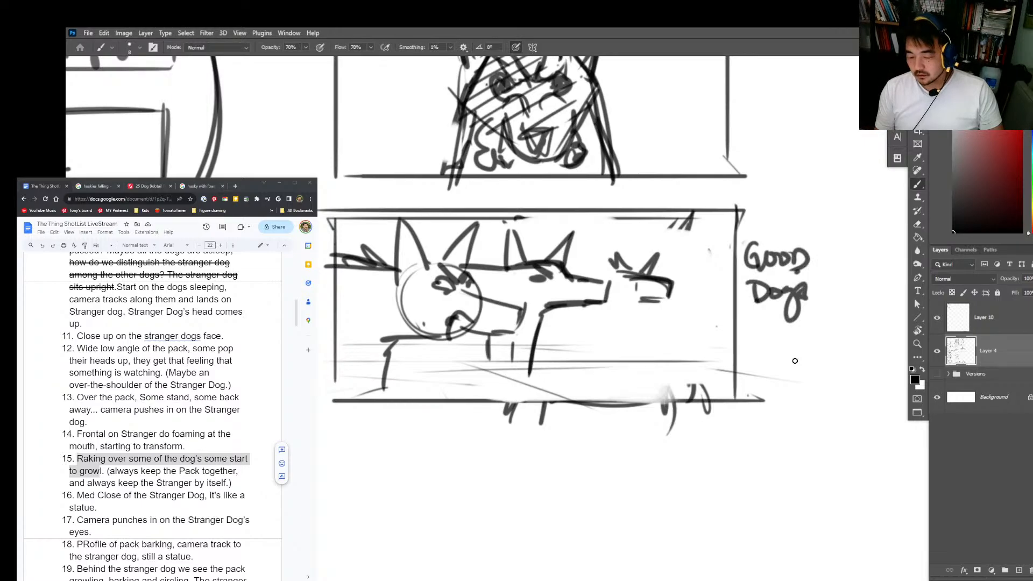
mouse_move(764, 326)
mouse_down()
mouse_move(765, 344)
mouse_move(781, 344)
mouse_move(813, 326)
mouse_up()
drag(818, 313, 828, 345)
Step: Switch to the Google Docs shot list and highlight shot 16, "Med Close of the Stranger Dog, it's like a statue"
key(alt+Tab)
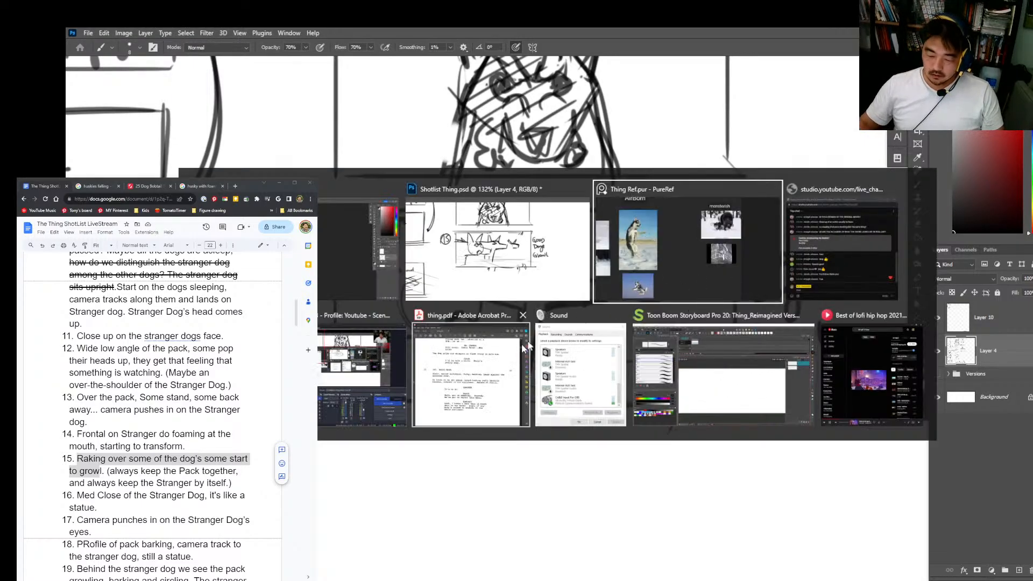
key(alt+Tab)
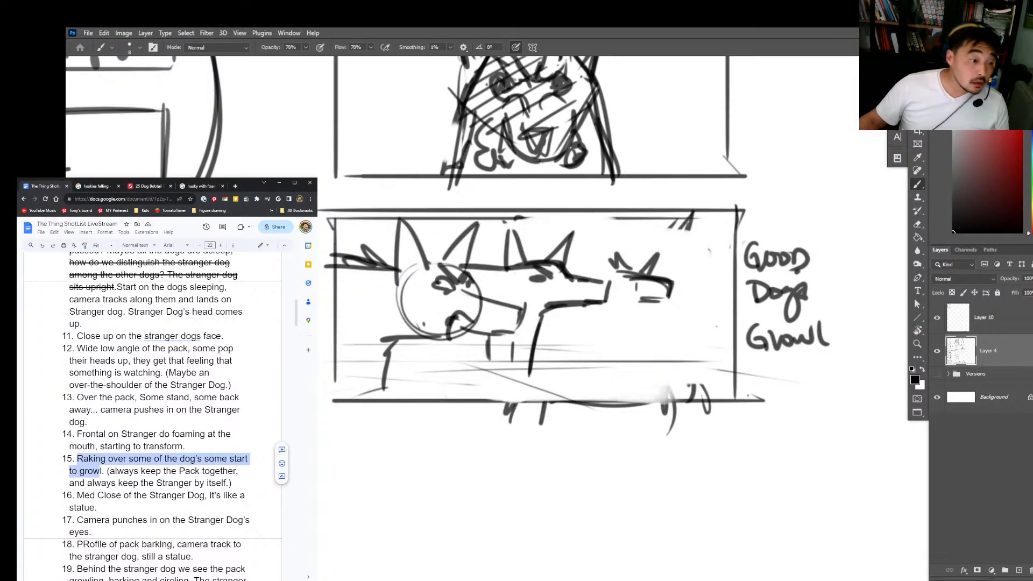
click(73, 494)
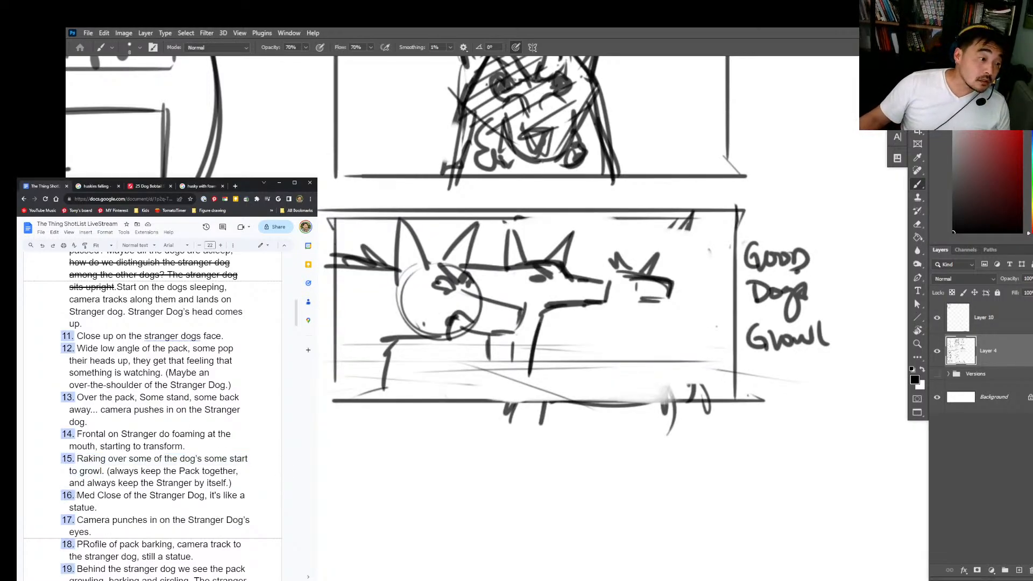
drag(77, 496, 95, 507)
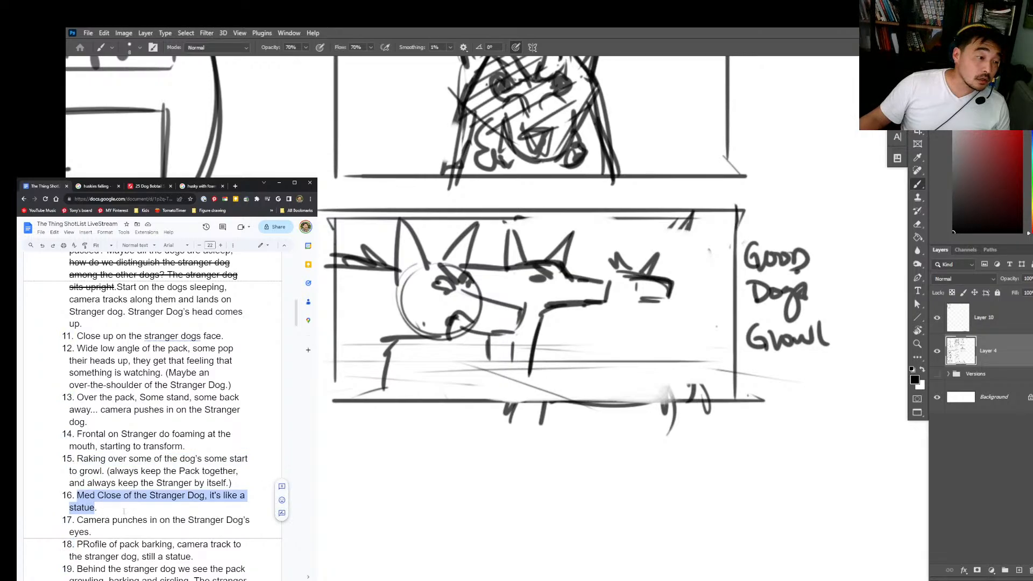
Step: Return to Photoshop and draw an empty rectangular storyboard frame directly below frame 15
key(alt+Tab)
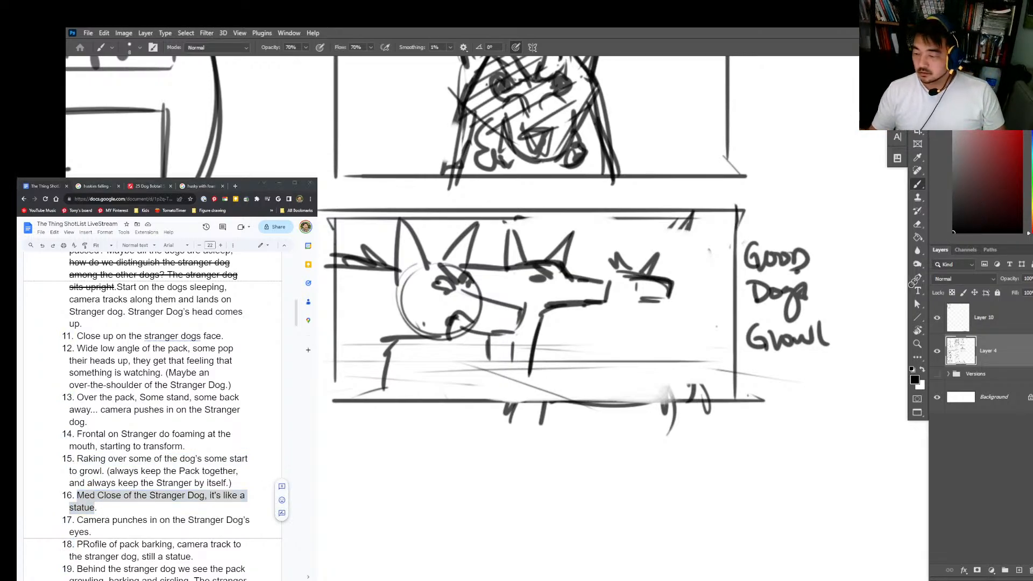
key(ctrl+space)
mouse_move(772, 419)
mouse_down()
mouse_move(729, 464)
mouse_move(703, 435)
mouse_move(683, 460)
mouse_move(681, 451)
mouse_up()
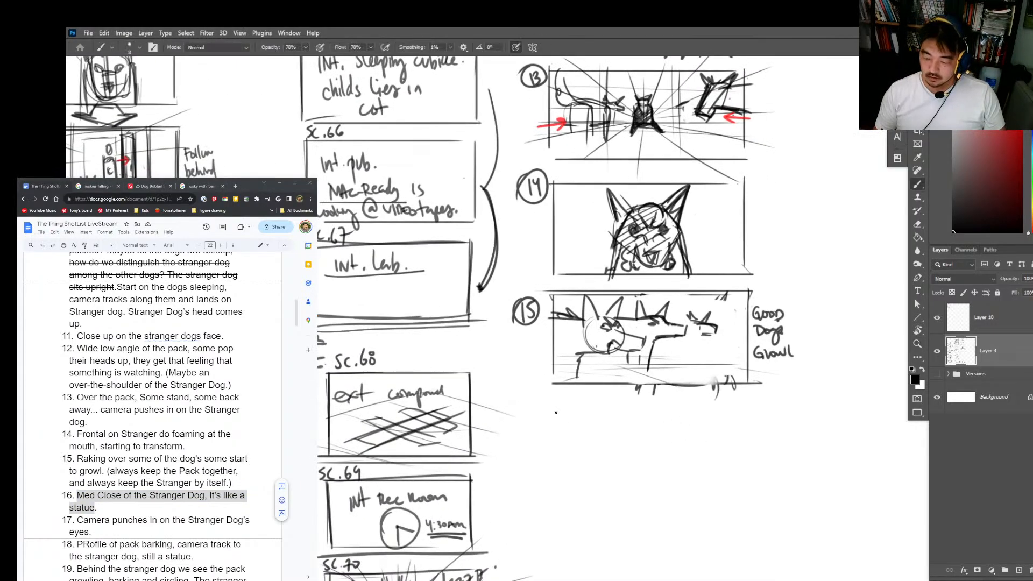
mouse_move(555, 401)
mouse_down()
mouse_move(554, 502)
mouse_move(743, 404)
mouse_move(750, 499)
mouse_move(552, 497)
mouse_up()
Step: Sketch the Stranger Dog's stepped brow and upper muzzle line in profile on the right side of the new frame
key(ctrl+space)
mouse_move(682, 452)
mouse_down()
mouse_move(695, 413)
mouse_move(673, 455)
mouse_move(652, 446)
mouse_move(667, 461)
mouse_move(660, 472)
mouse_move(655, 459)
mouse_up()
key(e)
key(b)
drag(639, 442, 725, 403)
mouse_move(630, 447)
mouse_down()
mouse_move(721, 414)
mouse_move(719, 389)
mouse_move(765, 379)
mouse_up()
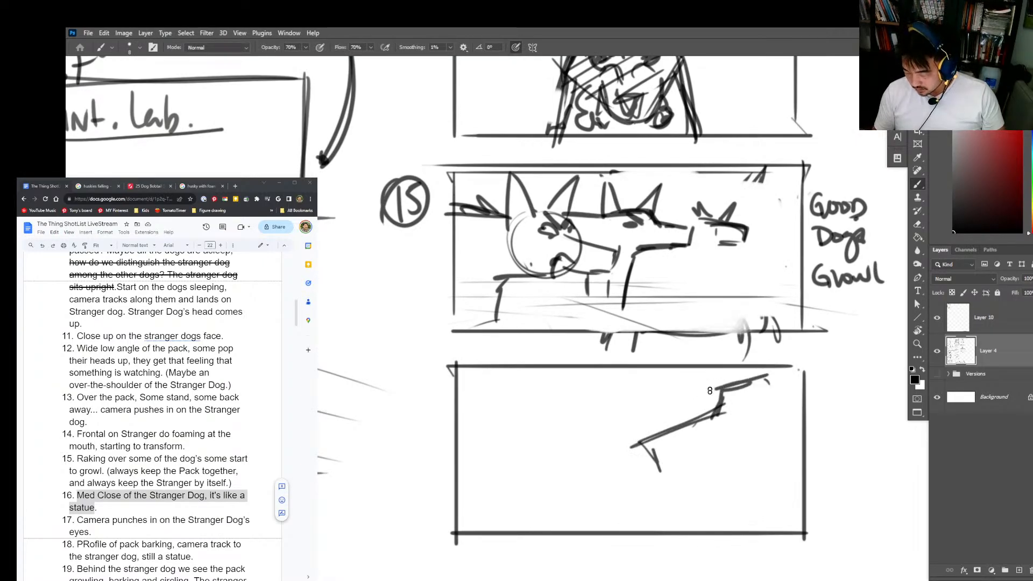
Step: Add the Stranger Dog's dark eye, nose and lower muzzle line, and extend the forehead toward the frame's upper border
mouse_move(733, 412)
mouse_down()
mouse_move(745, 405)
mouse_move(749, 417)
mouse_up()
mouse_move(643, 443)
mouse_down()
mouse_move(657, 439)
mouse_move(663, 467)
mouse_up()
drag(662, 472, 684, 470)
drag(657, 476, 716, 462)
key(ctrl+z)
drag(763, 377, 756, 366)
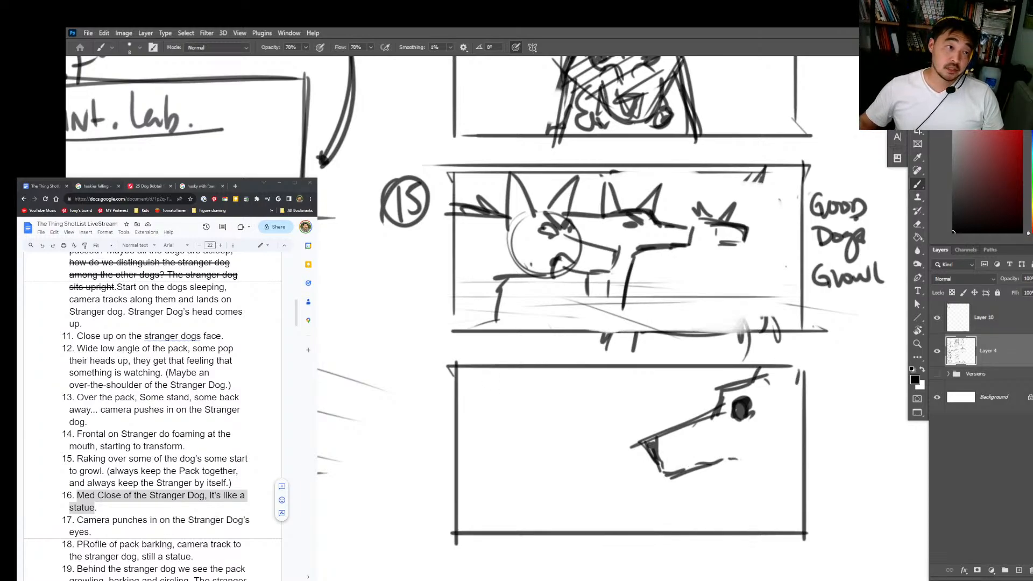
Step: Switch to the Google Images page, search for "husky sick" and browse the reference photos
click(201, 186)
scroll(166, 333, up, 4)
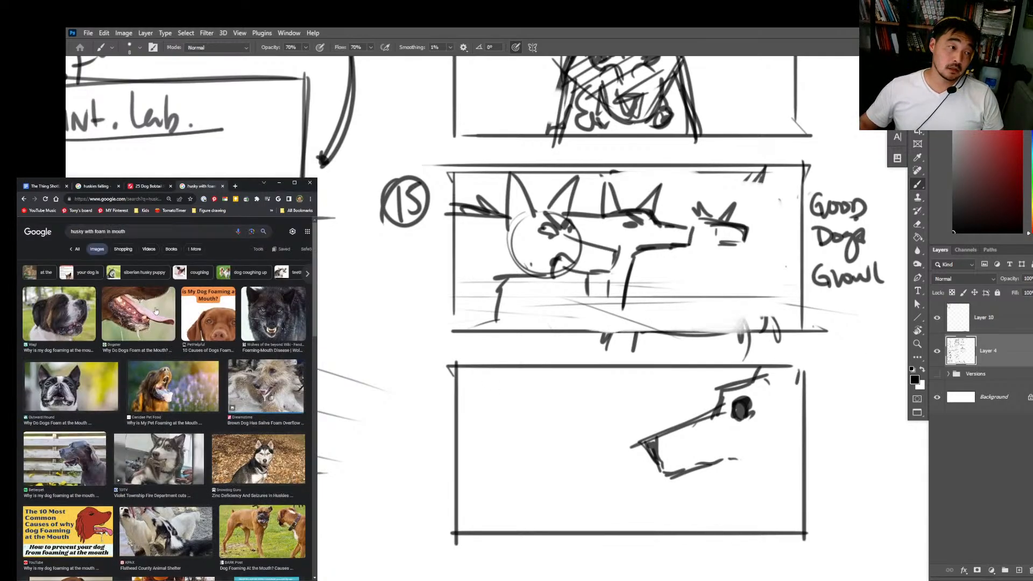
drag(141, 234, 107, 234)
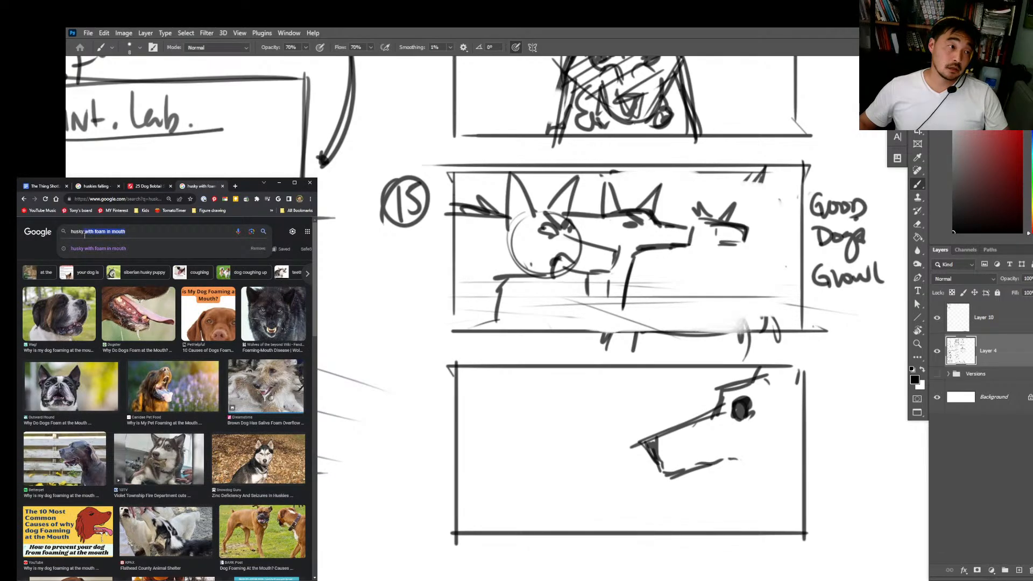
text(sick)
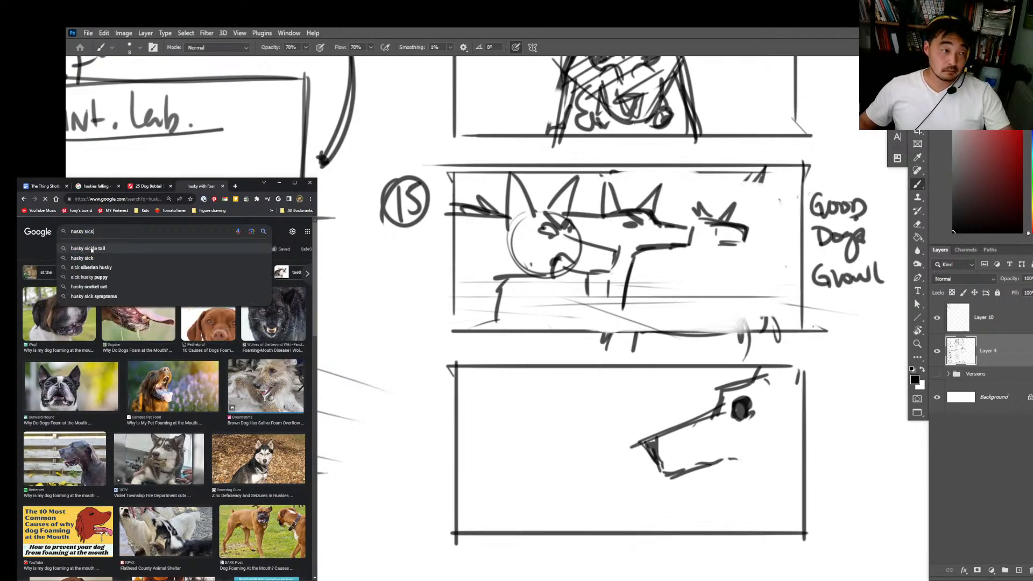
key(Return)
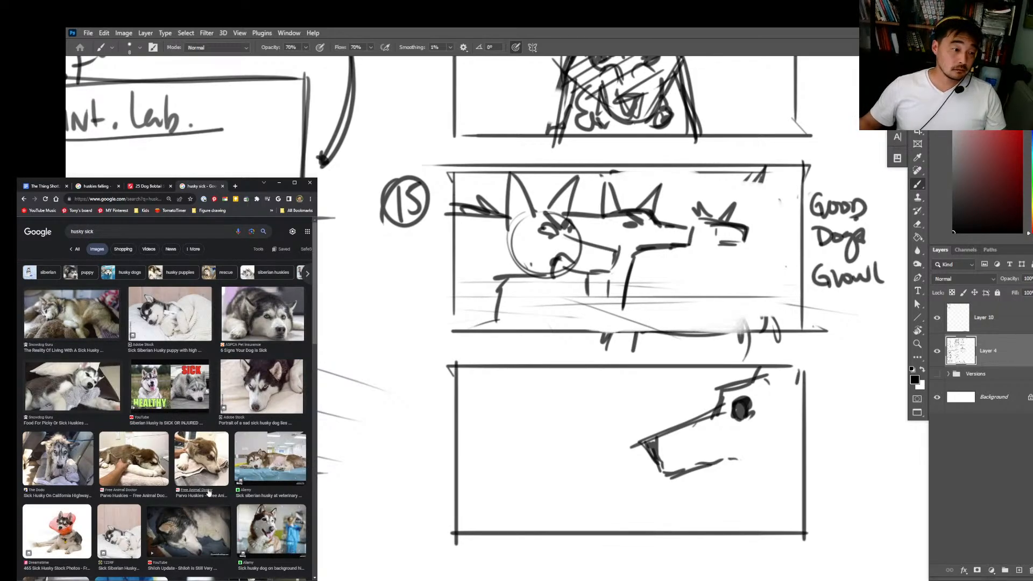
scroll(204, 489, down, 3)
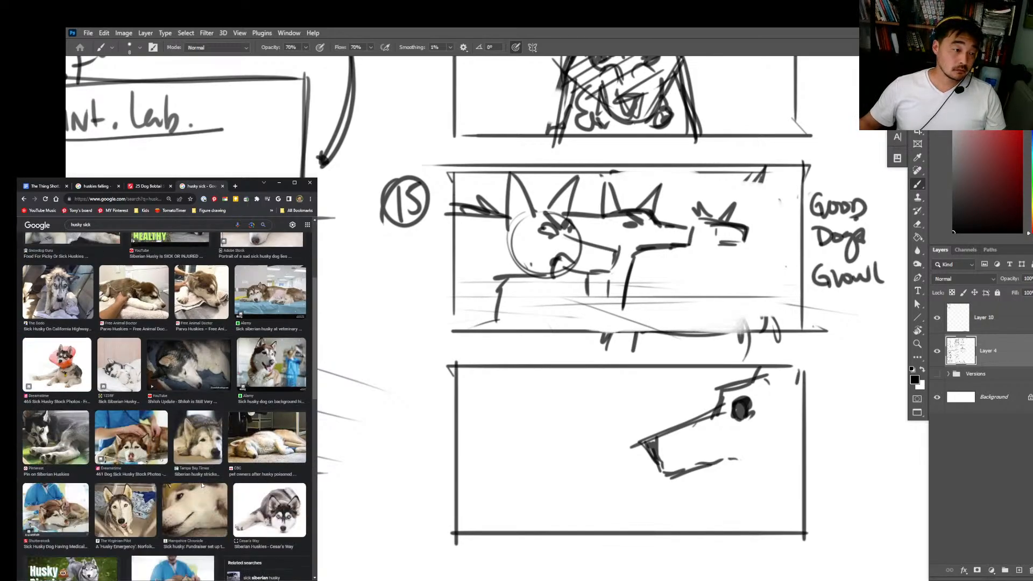
scroll(208, 468, down, 1)
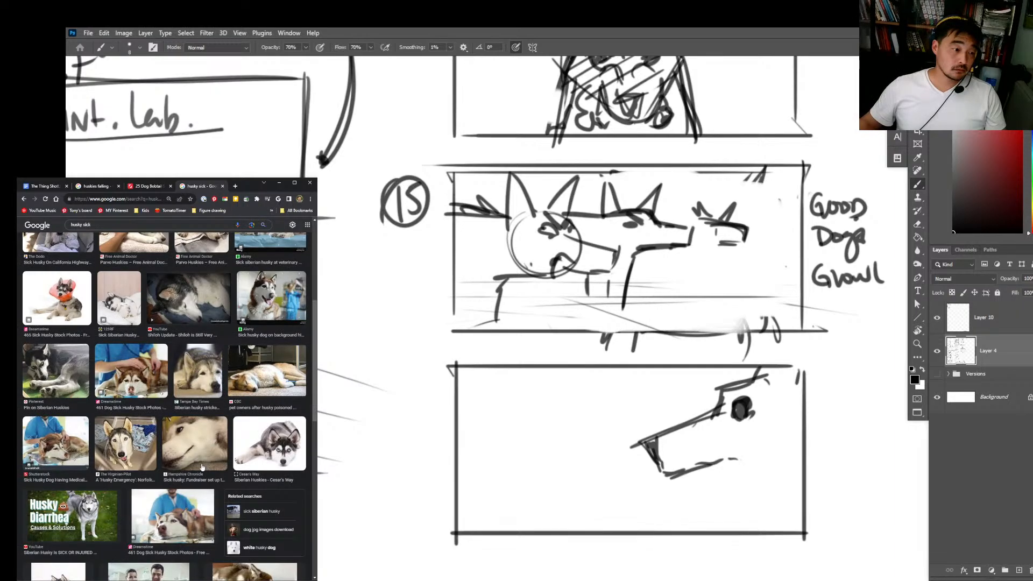
scroll(202, 467, up, 4)
Step: Search Google Images for "husky in seizure", open the Akron Beacon Journal husky photo and browse the related images
double_click(85, 231)
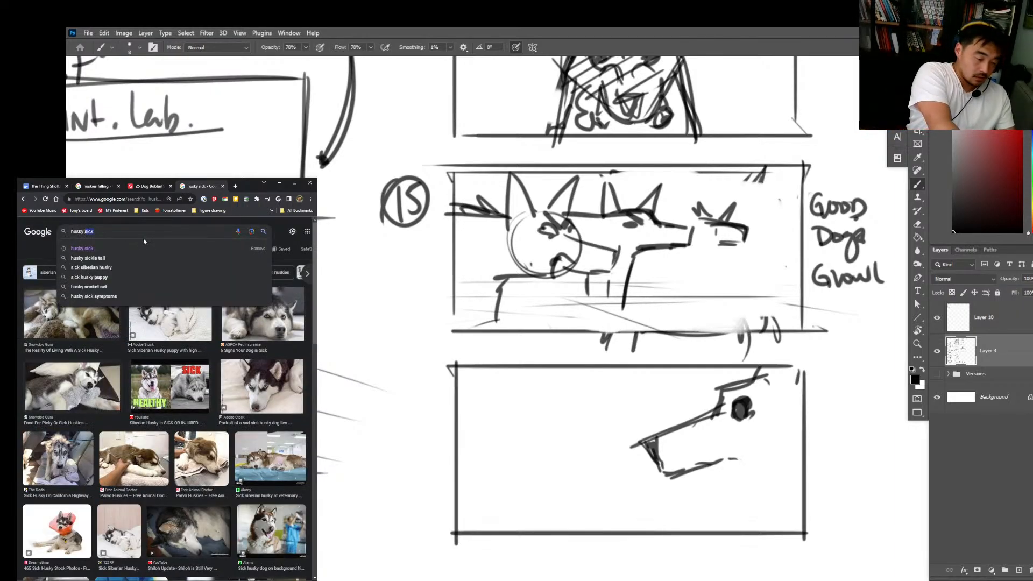
text(in seiz)
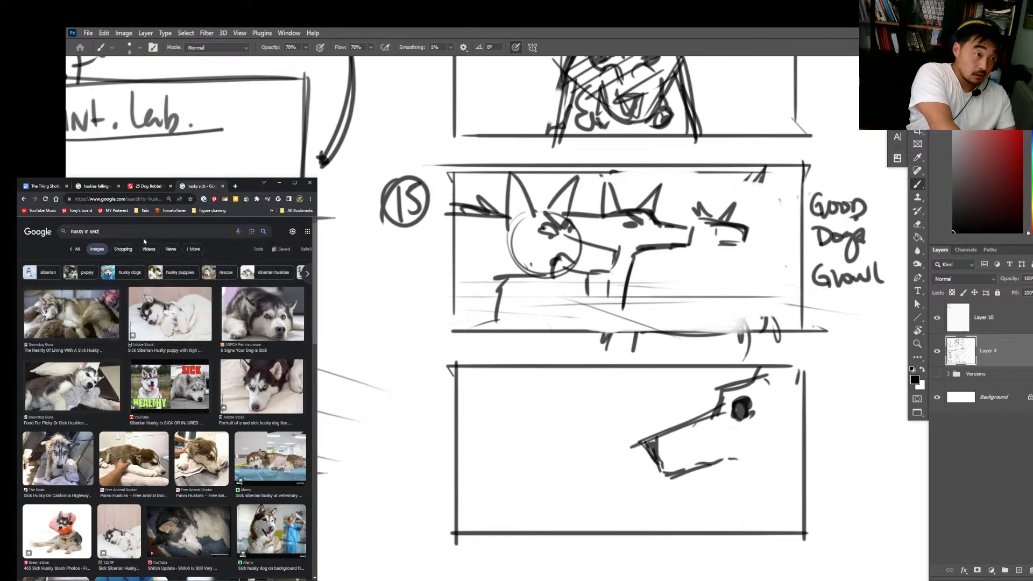
text(ure)
key(Return)
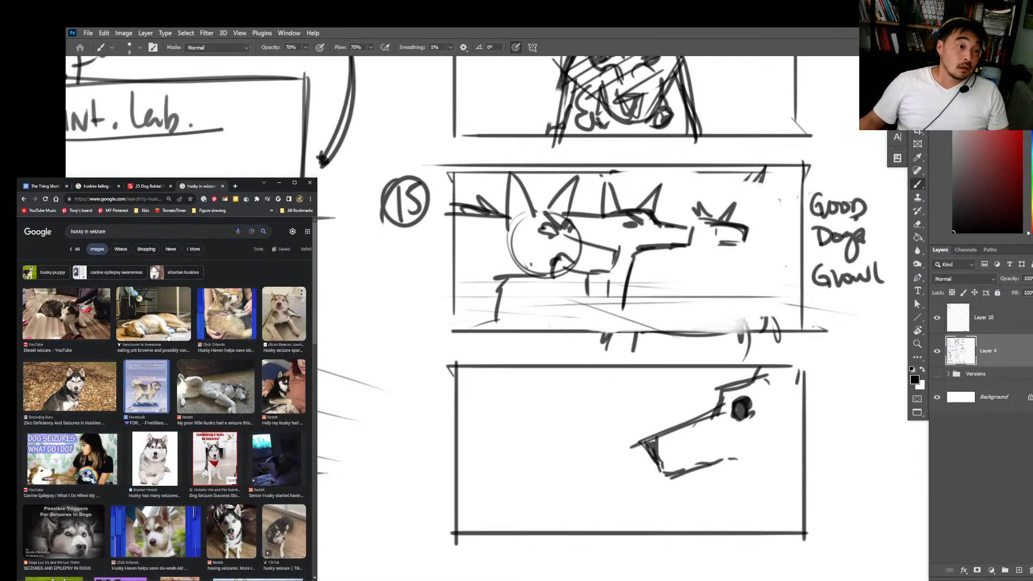
click(288, 313)
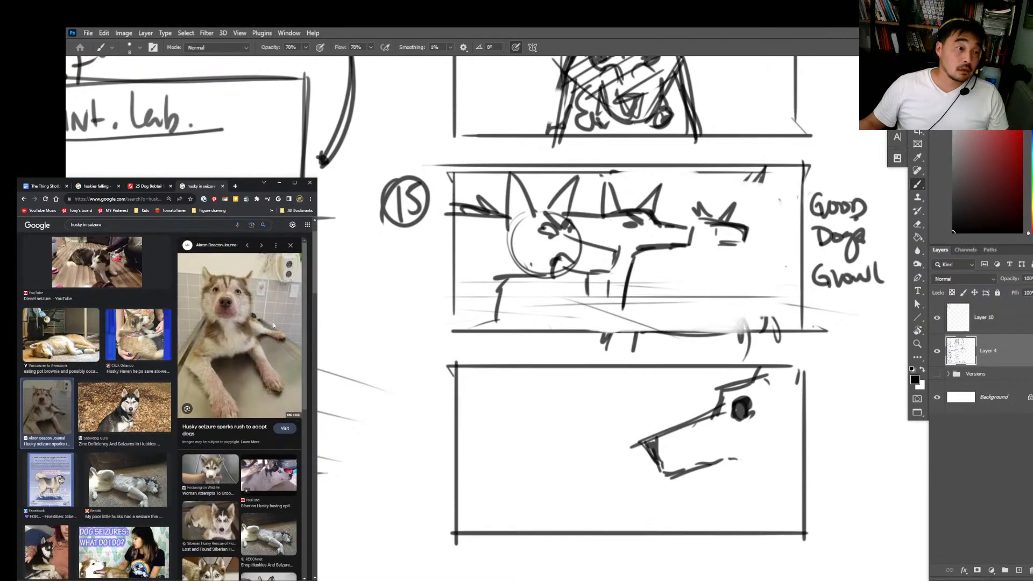
scroll(240, 467, down, 2)
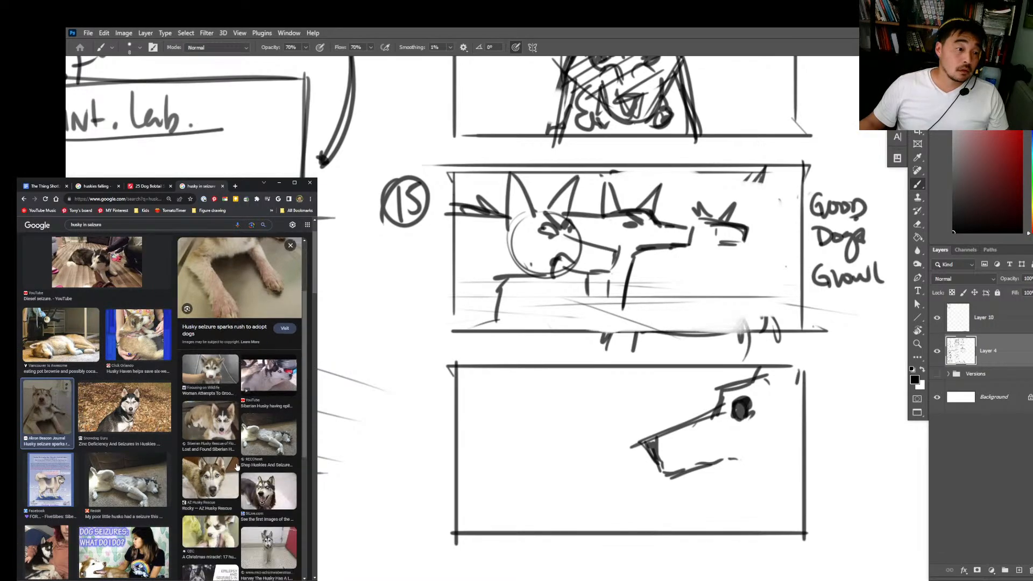
scroll(135, 477, down, 4)
scroll(134, 476, down, 4)
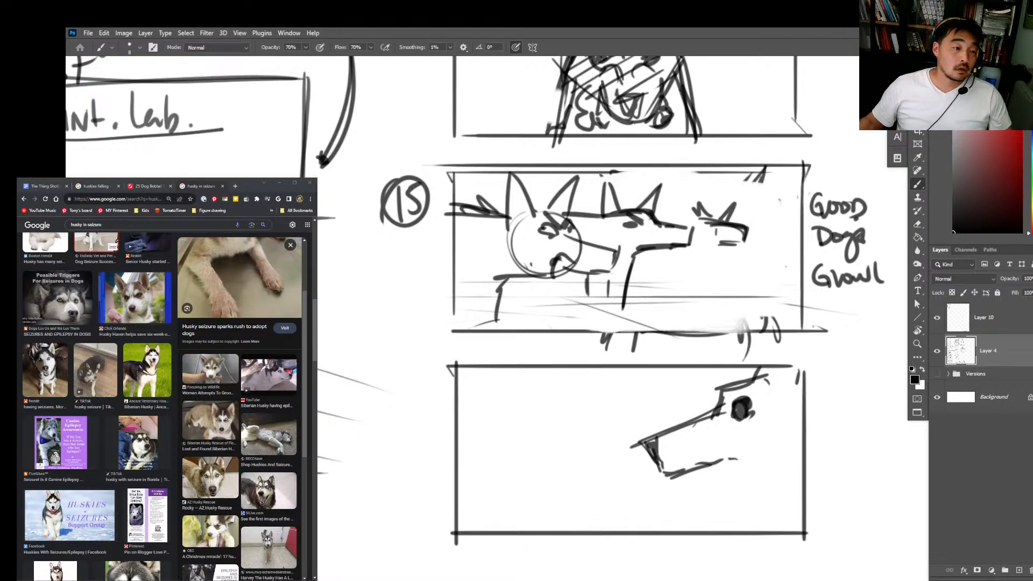
Step: Switch back to Photoshop and redraw the Stranger Dog's lower muzzle line as one straight stroke from the nose
key(alt+Tab)
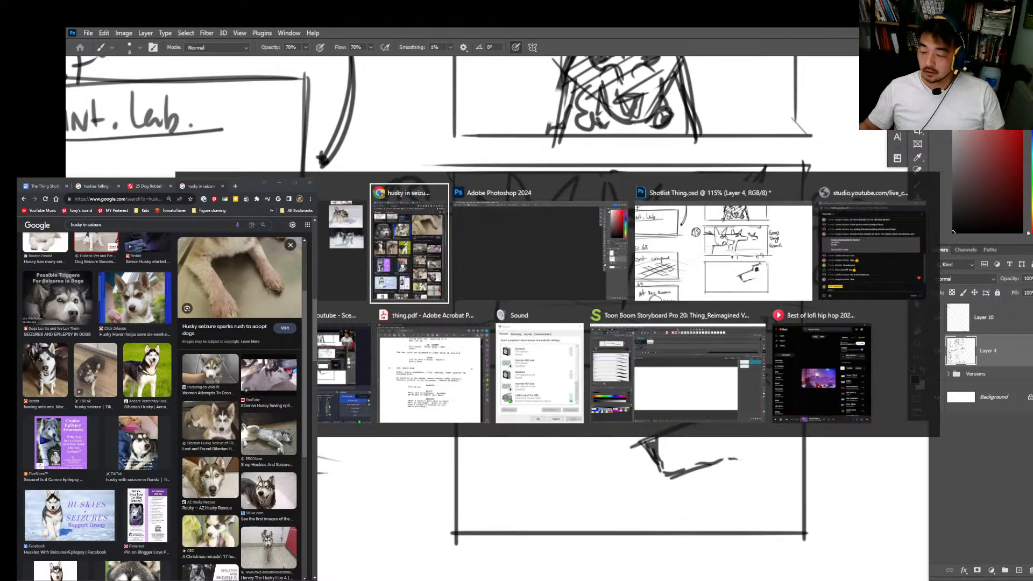
click(854, 274)
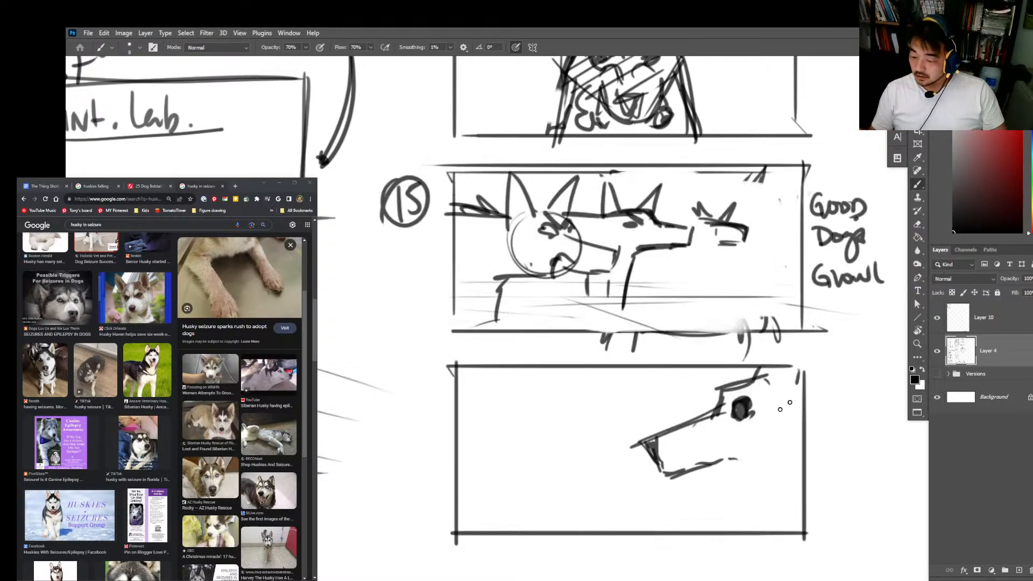
mouse_move(713, 463)
mouse_down()
mouse_move(751, 456)
mouse_move(652, 477)
mouse_move(713, 462)
mouse_up()
key(e)
key(b)
drag(672, 481, 752, 458)
key(ctrl+z)
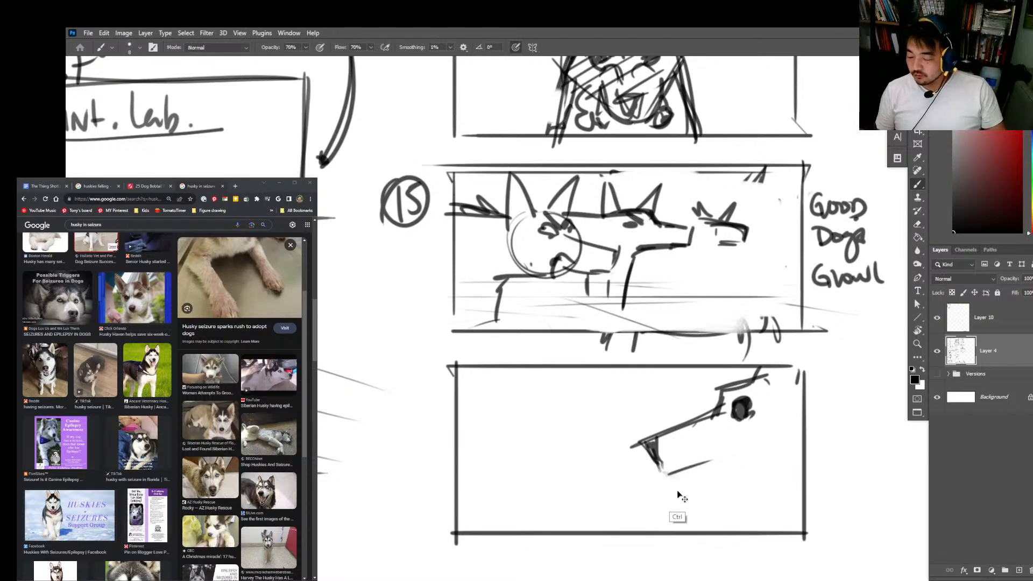
key(ctrl+z)
drag(671, 483, 747, 450)
key(ctrl+z)
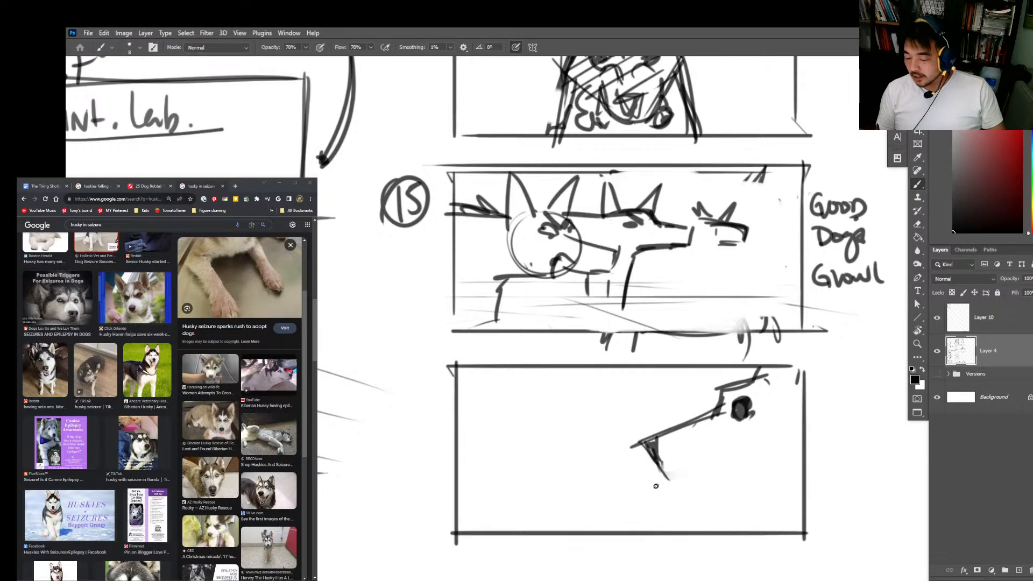
drag(667, 481, 731, 455)
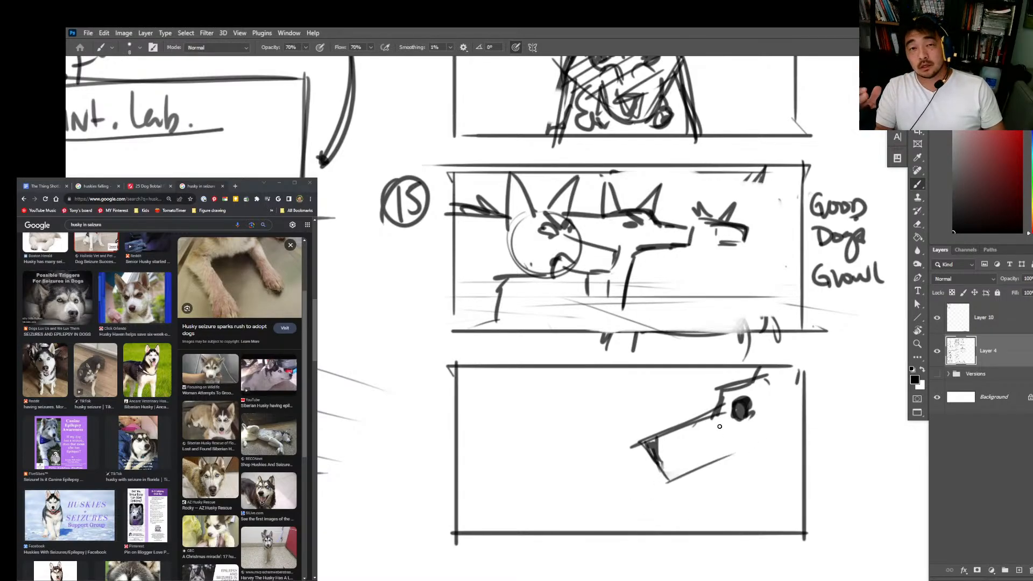
Step: Thicken and lengthen the Stranger Dog's upper lip line and add rough teeth marks beneath it
mouse_move(666, 480)
mouse_down()
mouse_move(763, 440)
mouse_move(761, 343)
mouse_move(751, 362)
mouse_up()
key(e)
key(b)
drag(651, 390, 756, 356)
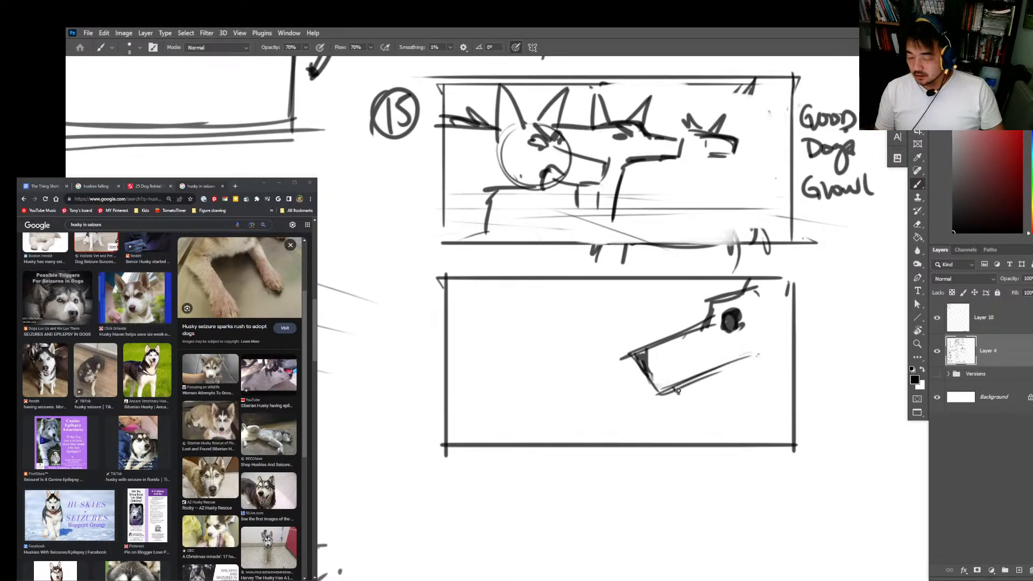
drag(683, 389, 709, 386)
mouse_move(717, 380)
mouse_down()
mouse_move(738, 365)
mouse_move(728, 388)
mouse_up()
Step: Rough in the mouth corner and a jaw stroke below the teeth, and erase the excess lines under the lip
mouse_move(756, 354)
mouse_down()
mouse_move(775, 364)
mouse_move(682, 411)
mouse_up()
click(705, 395)
key(ctrl+z)
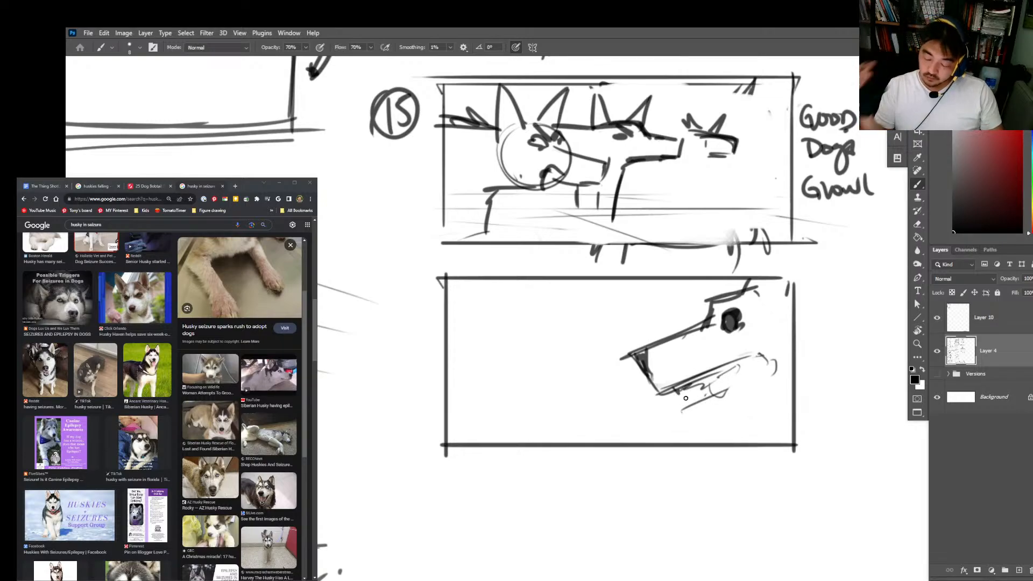
key(e)
drag(703, 415, 747, 395)
key(b)
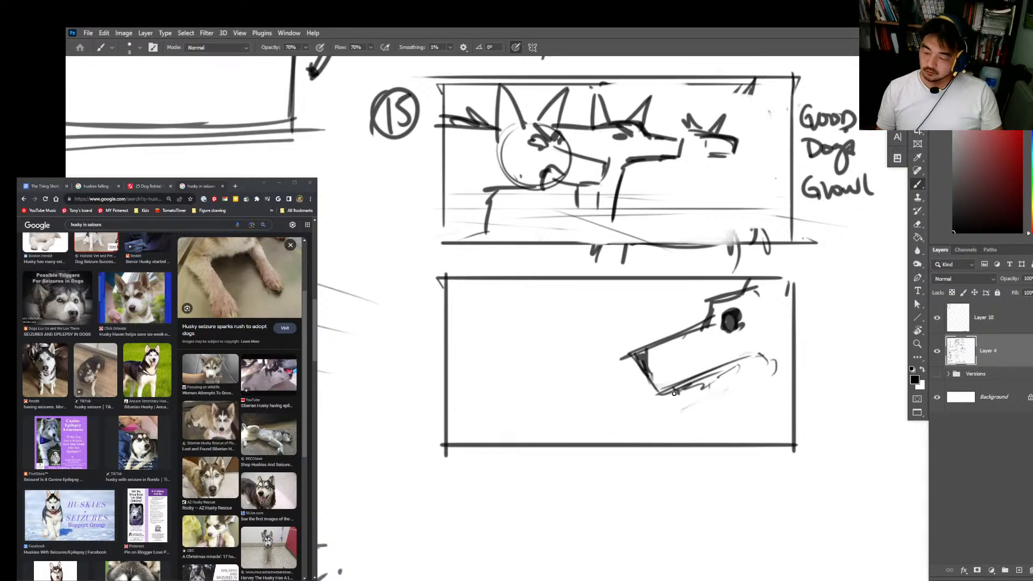
Step: Draw the fang, the wide-open lower jaw and the mouth corner, and extend the forehead line past the frame's upper border
drag(674, 392, 740, 375)
mouse_move(723, 393)
mouse_down()
mouse_move(682, 420)
mouse_move(710, 422)
mouse_move(785, 397)
mouse_move(682, 426)
mouse_move(787, 391)
mouse_up()
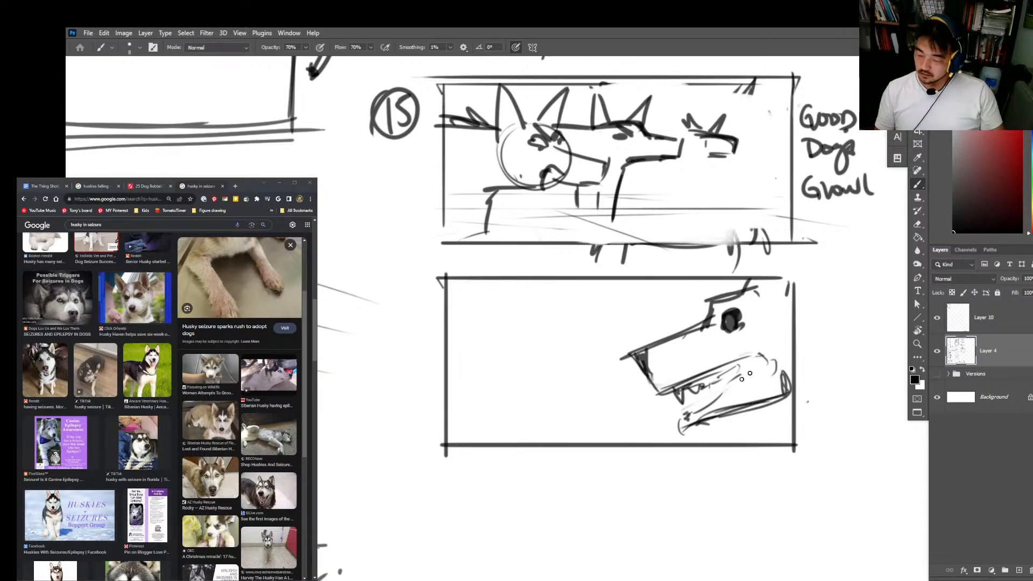
mouse_move(691, 414)
mouse_down()
mouse_move(757, 358)
mouse_move(772, 358)
mouse_up()
drag(770, 270, 758, 281)
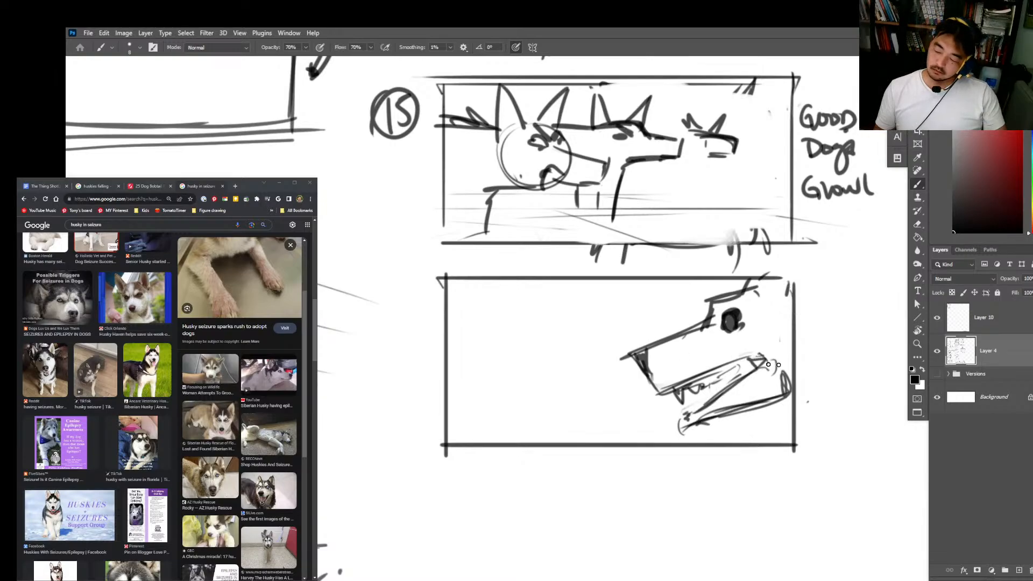
Step: Add a new layer beneath the line art and set up a larger Hard Round Pressure brush in gray
click(982, 378)
click(1018, 569)
right_click(923, 501)
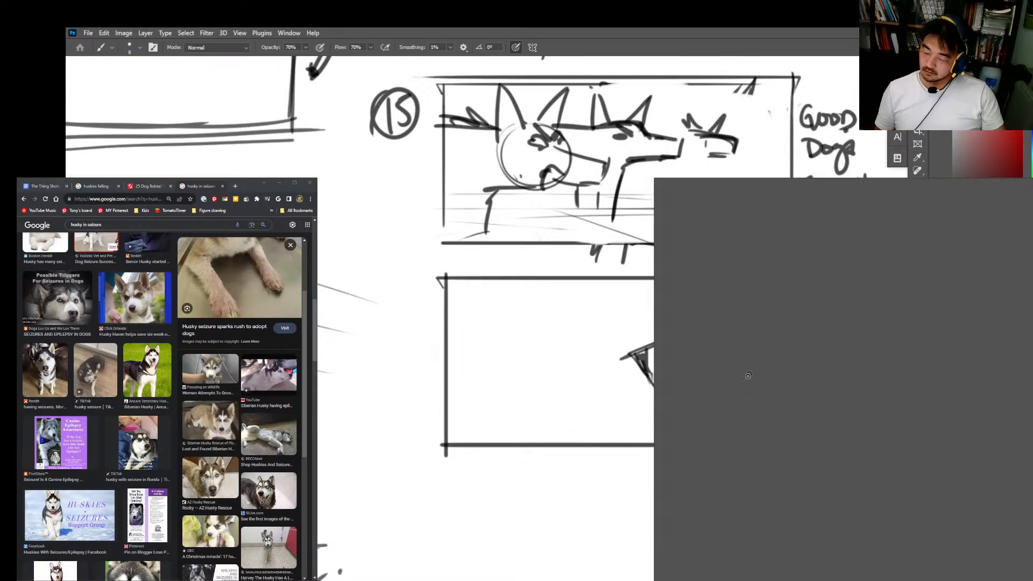
click(723, 548)
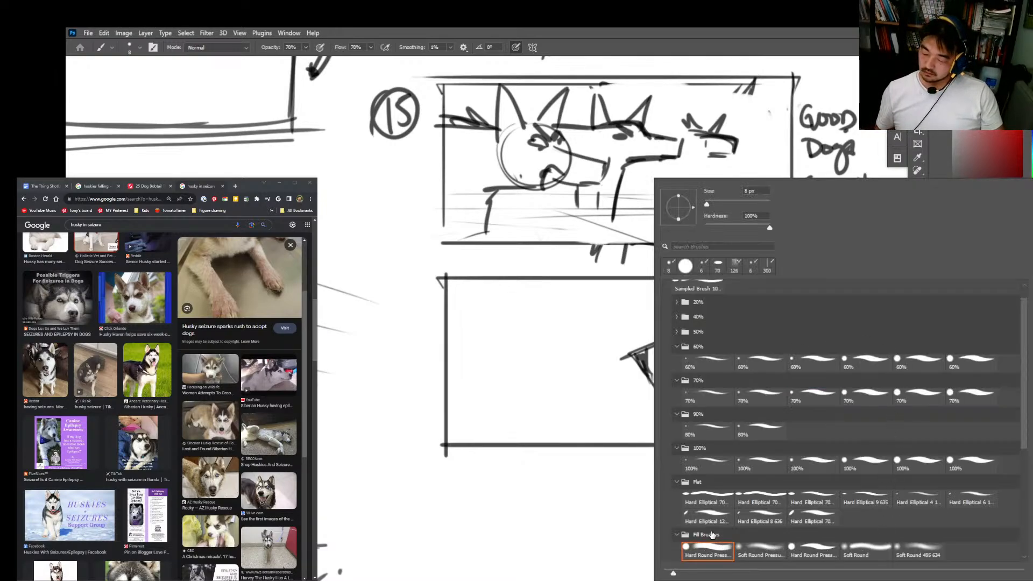
click(716, 202)
click(794, 175)
Step: Paint the Stranger Dog's head flat gray on the new layer and merge it with the line-art layer
drag(787, 318, 687, 350)
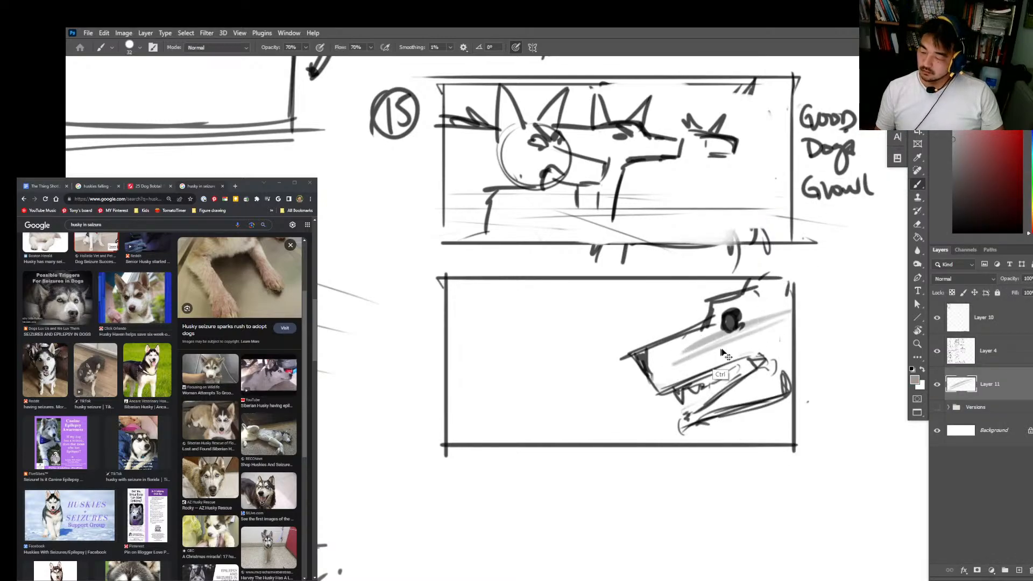
key(ctrl+z)
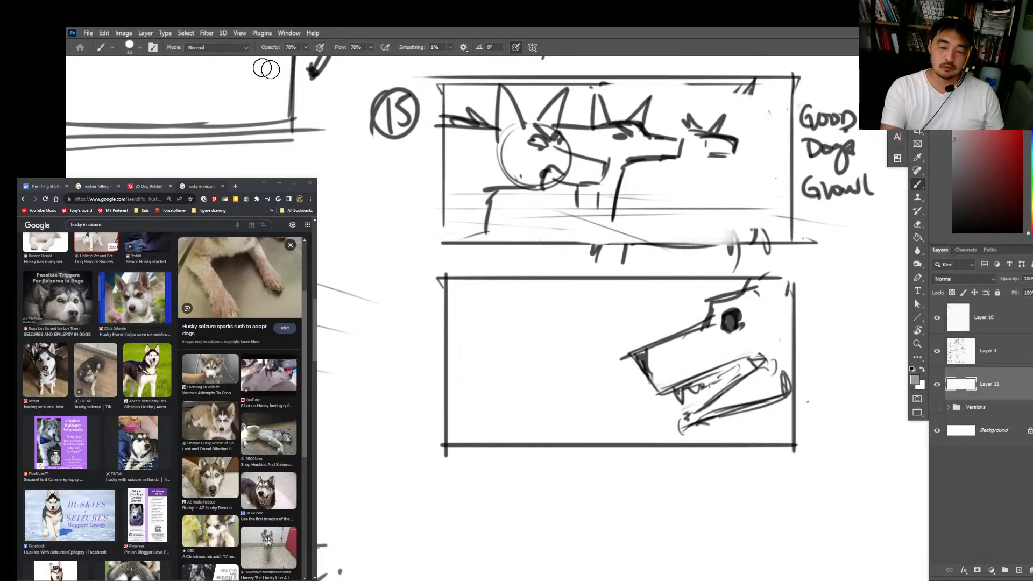
mouse_move(775, 324)
mouse_down()
mouse_move(679, 370)
mouse_move(785, 327)
mouse_move(691, 339)
mouse_move(779, 292)
mouse_move(769, 290)
mouse_move(765, 345)
mouse_move(723, 404)
mouse_move(781, 341)
mouse_move(738, 388)
mouse_move(755, 352)
mouse_move(662, 385)
mouse_move(748, 303)
mouse_move(785, 288)
mouse_up()
drag(995, 212, 808, 422)
click(961, 355)
key(ctrl+e)
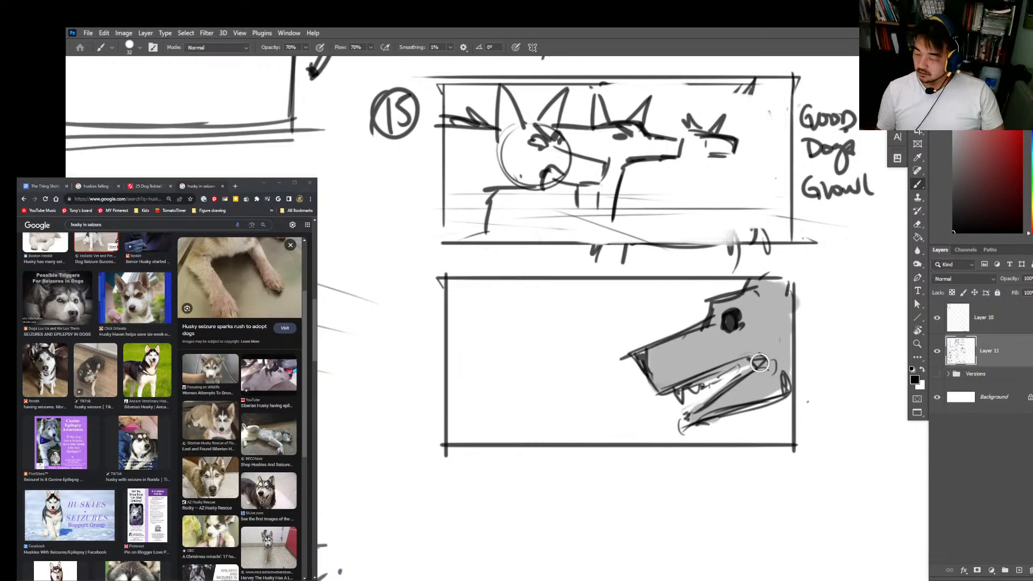
Step: Switch to a small 100% opacity brush in white, add a highlight to the dog's eye, and restore the default colors
right_click(799, 326)
double_click(773, 372)
alt+click(769, 430)
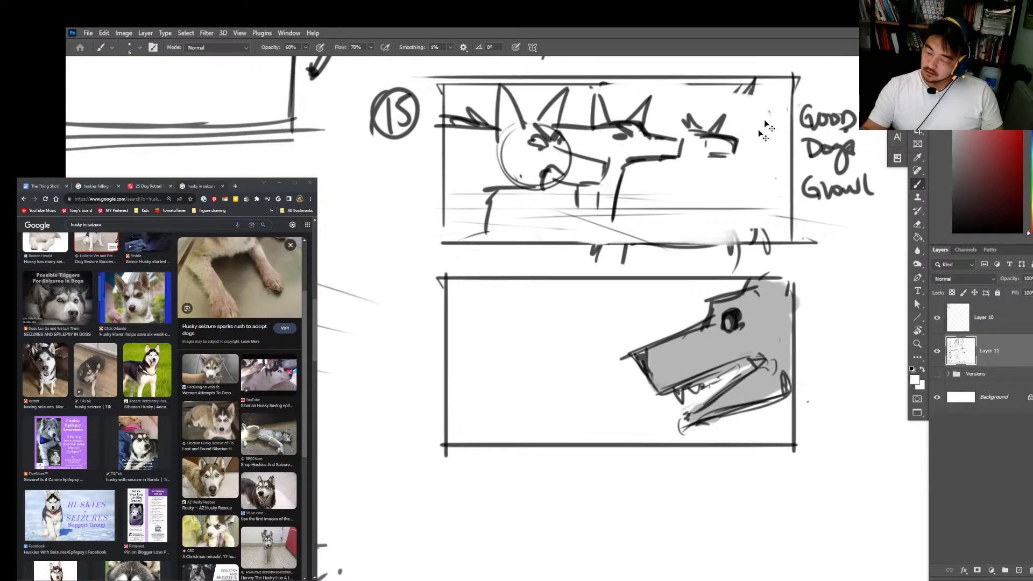
right_click(755, 304)
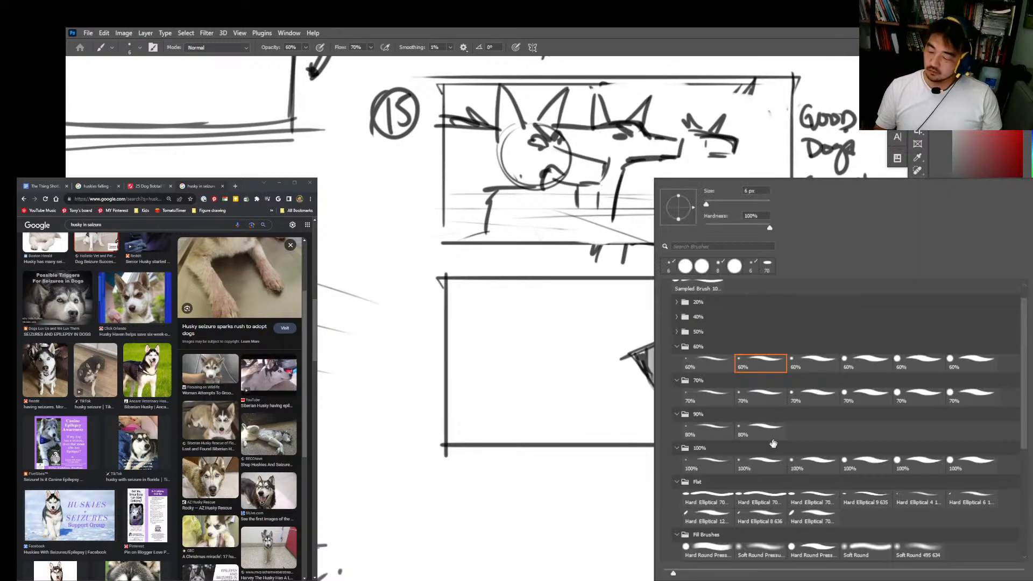
double_click(771, 463)
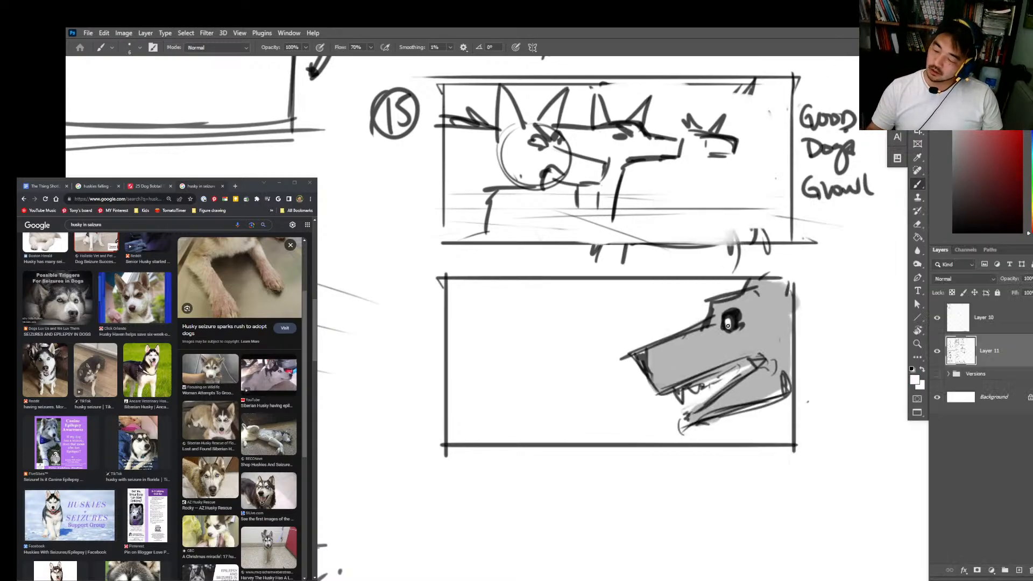
key(d)
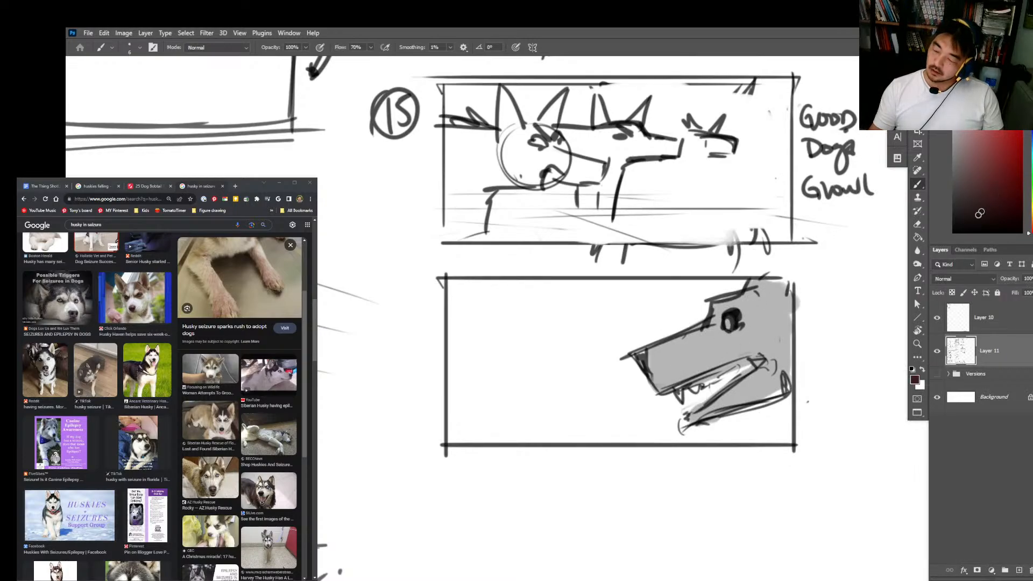
Step: Paint over the Stranger Dog's eye in black, redo its white highlight, and return the foreground color to black
drag(730, 323, 727, 325)
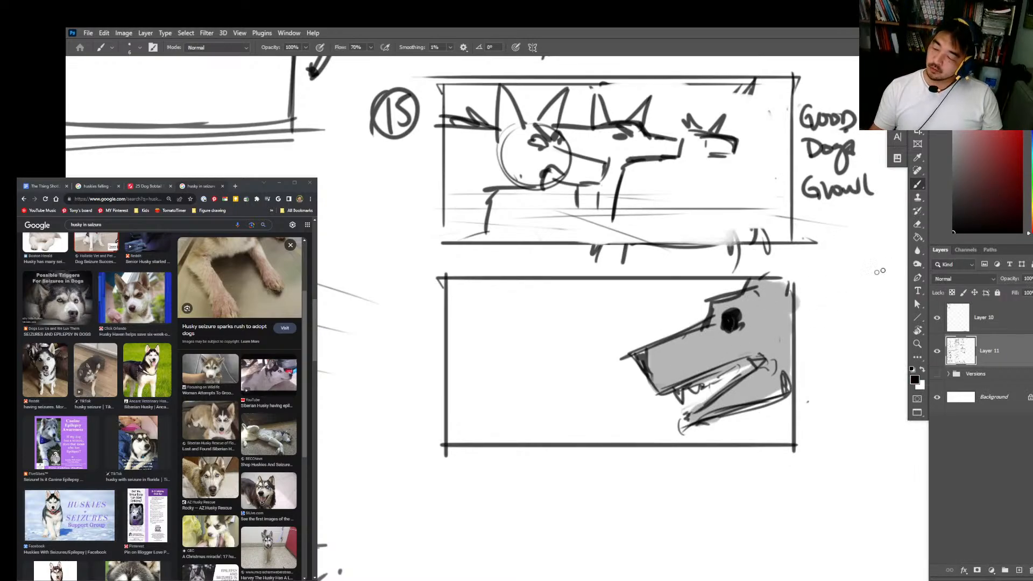
key(x)
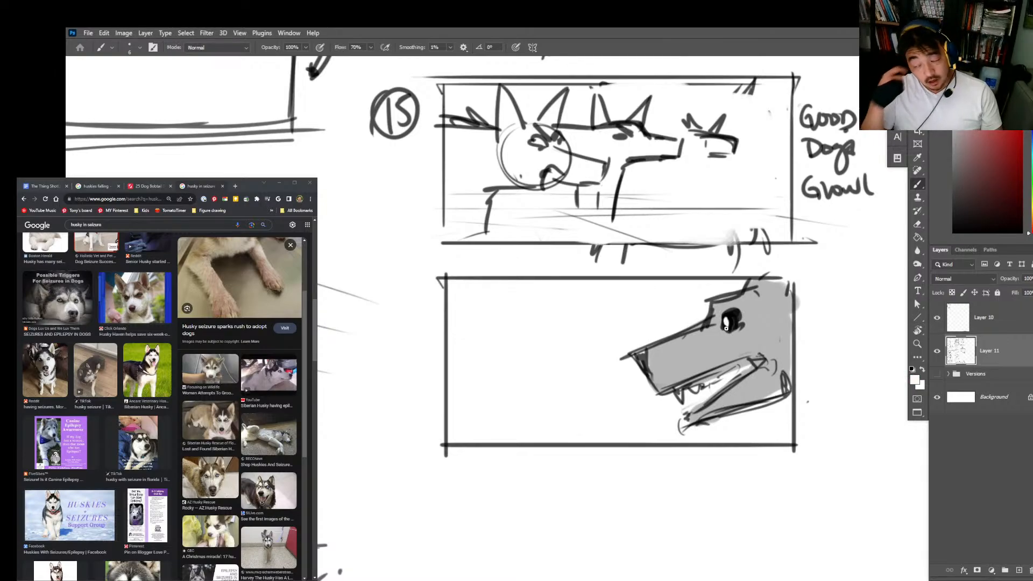
key(x)
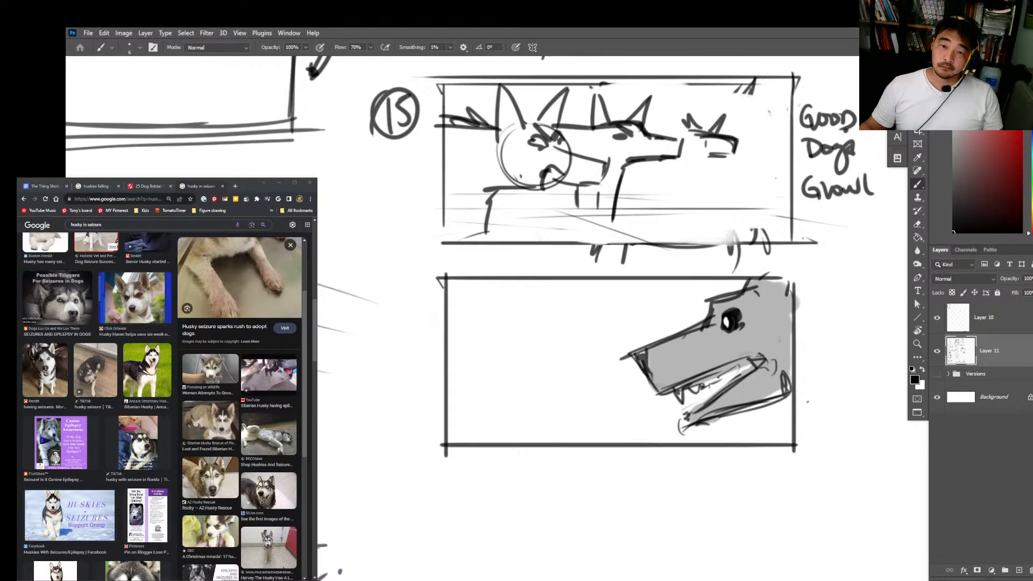
Step: Switch the browser from the husky image search to The Thing ShotList LiveStream document
key(super)
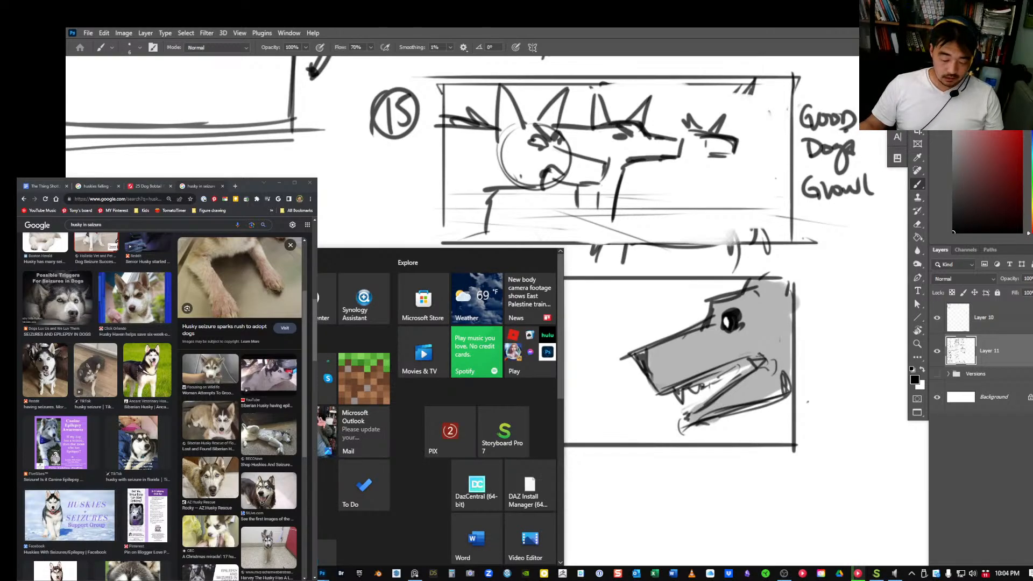
key(super)
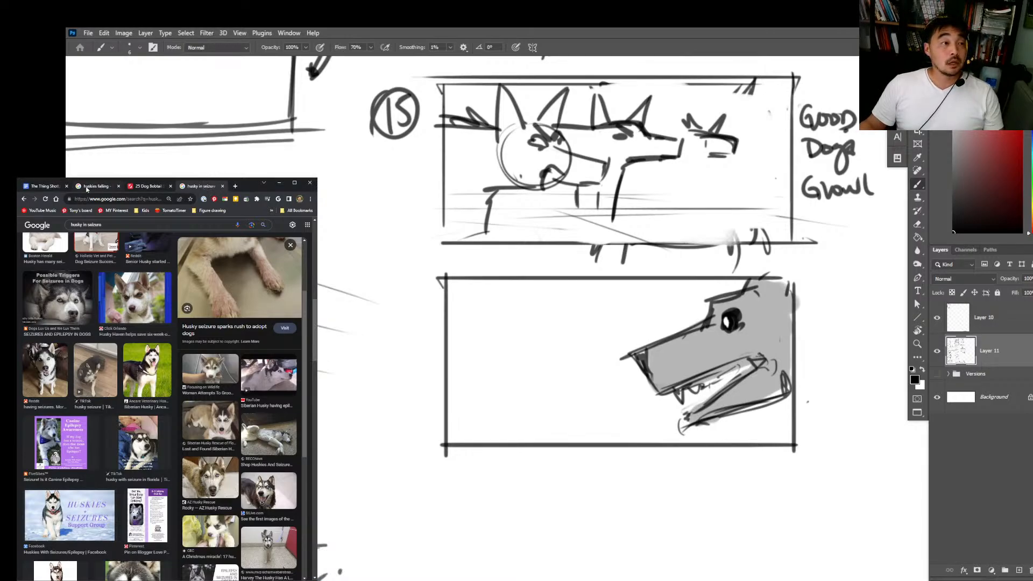
click(86, 187)
click(56, 186)
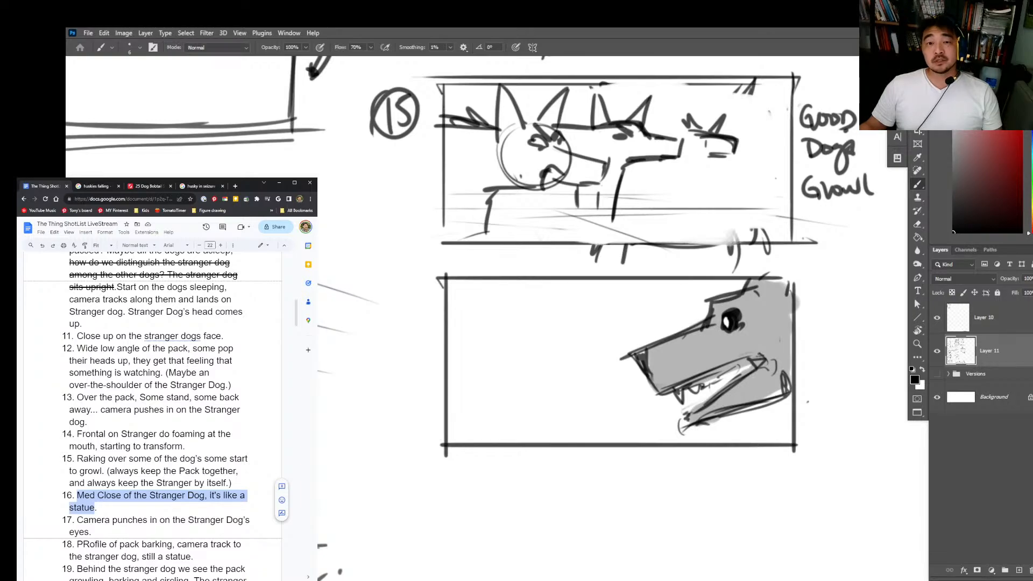
click(952, 234)
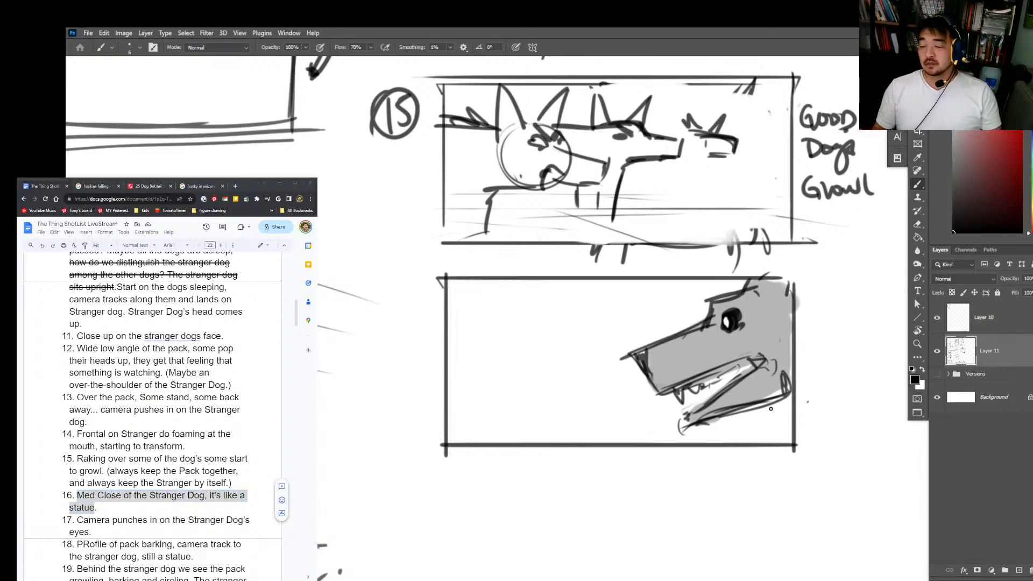
scroll(761, 425, down, 3)
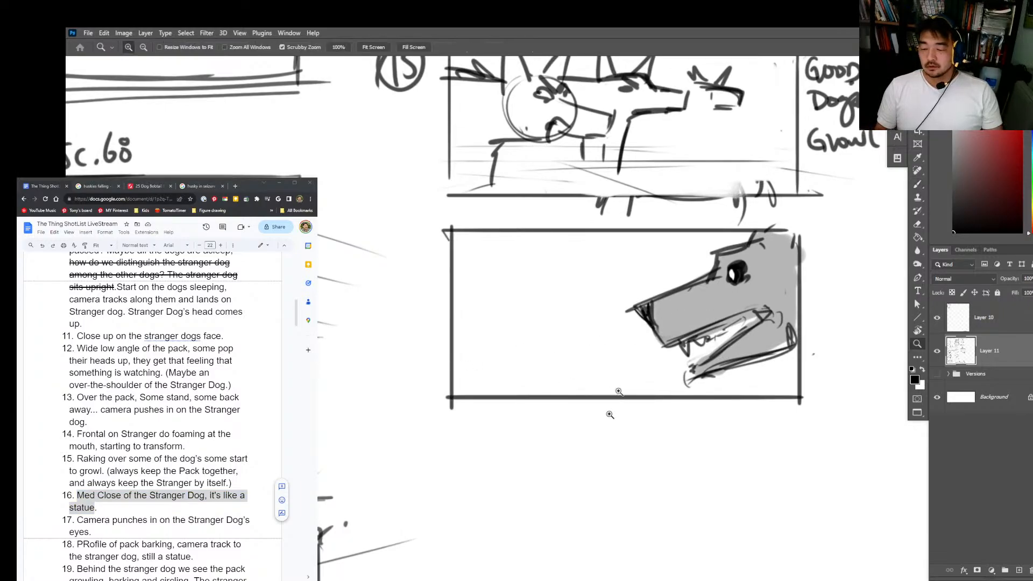
drag(644, 428, 669, 413)
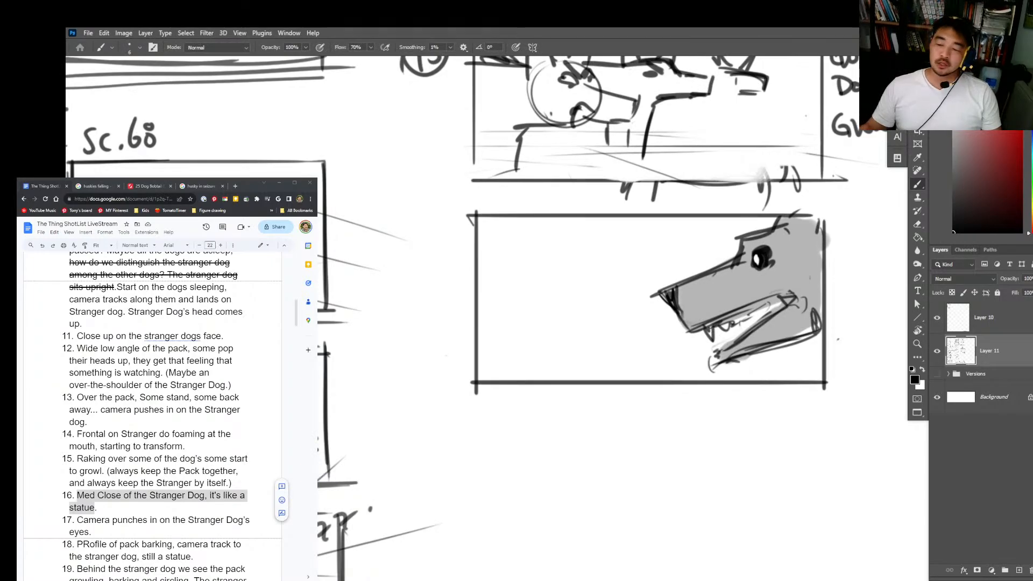
mouse_move(445, 218)
mouse_down()
mouse_move(445, 252)
mouse_move(456, 246)
mouse_move(427, 249)
mouse_move(471, 218)
mouse_up()
Step: Insert a new shot 17 in the shot list after the statue shot, reading "Topdown establishing."
click(111, 508)
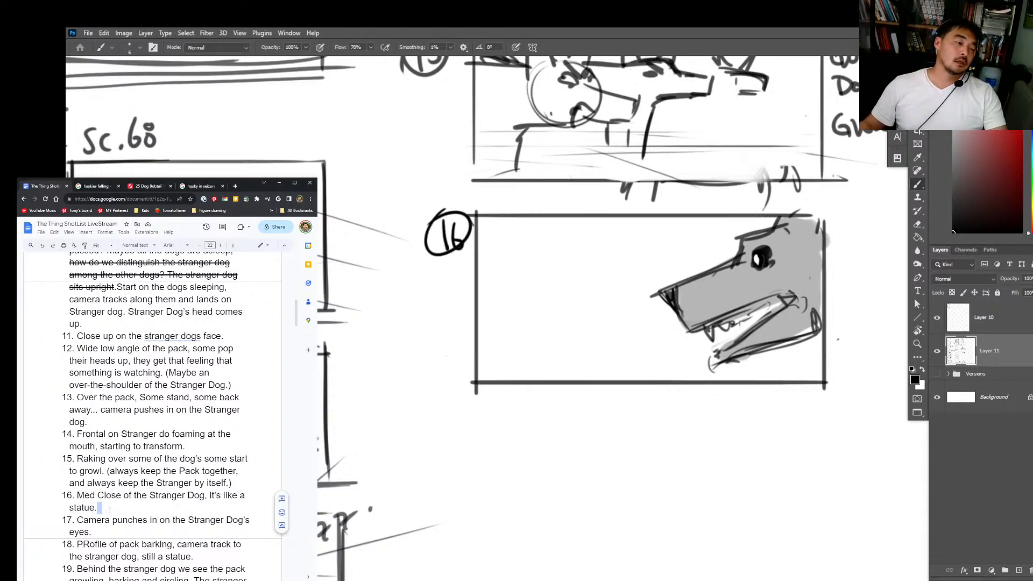
key(Return)
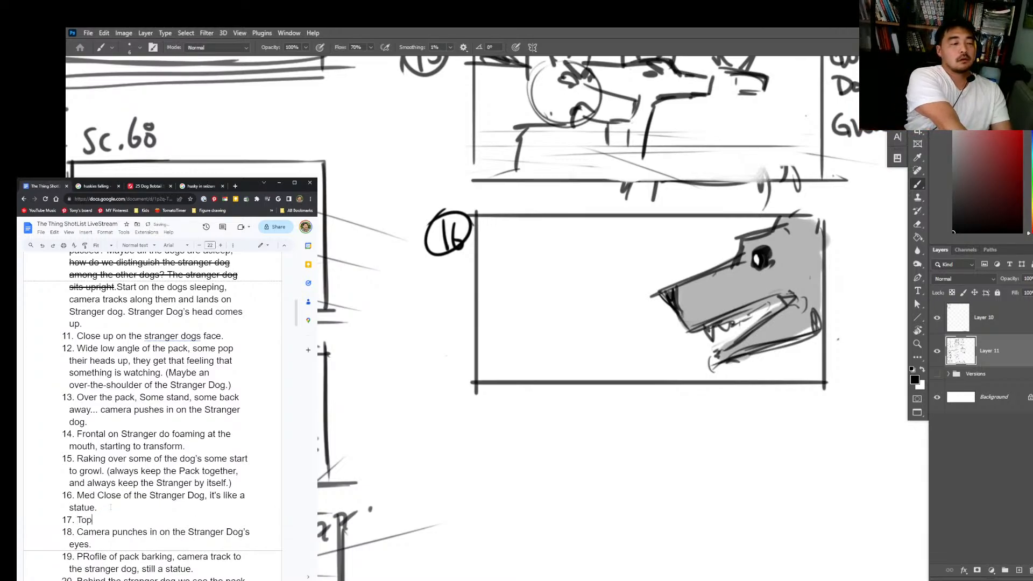
text(Topdown esta)
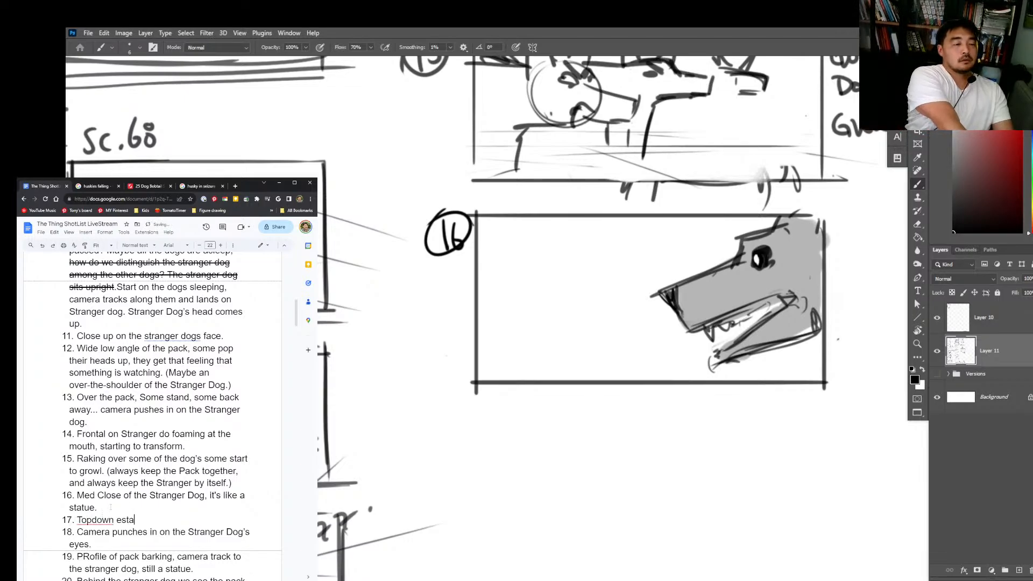
text(blishing.)
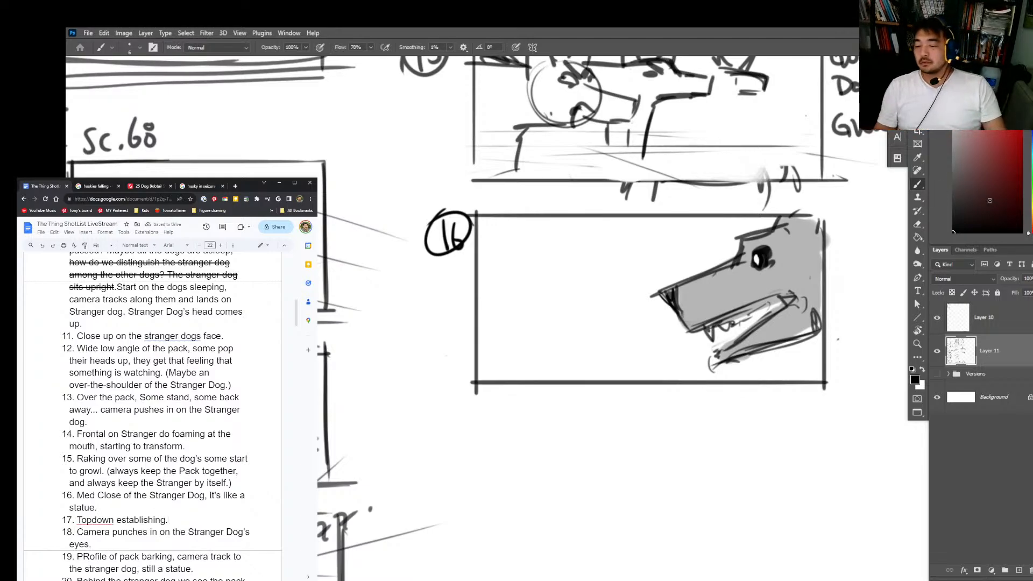
Step: Write the number 17 beneath the shot 16 label and draw a new empty frame beside it
click(793, 408)
drag(792, 408, 710, 350)
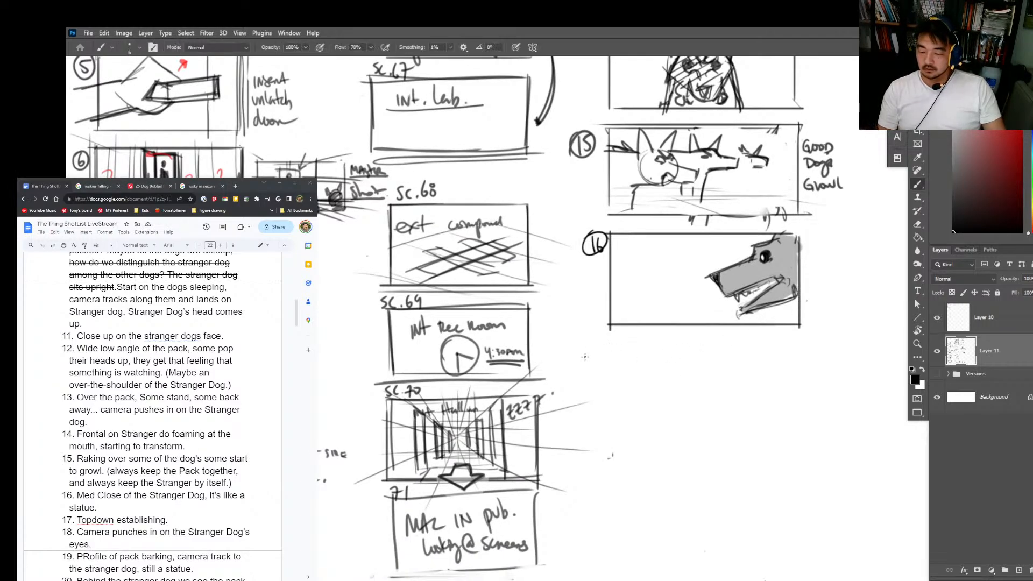
drag(588, 355, 589, 366)
drag(591, 357, 595, 367)
drag(608, 341, 609, 441)
mouse_move(608, 343)
mouse_down()
mouse_move(795, 344)
mouse_move(805, 435)
mouse_move(605, 436)
mouse_up()
Step: Sketch a light diagonal floor grid across frame 17 to set up the top-down perspective
key(z)
drag(699, 396, 729, 389)
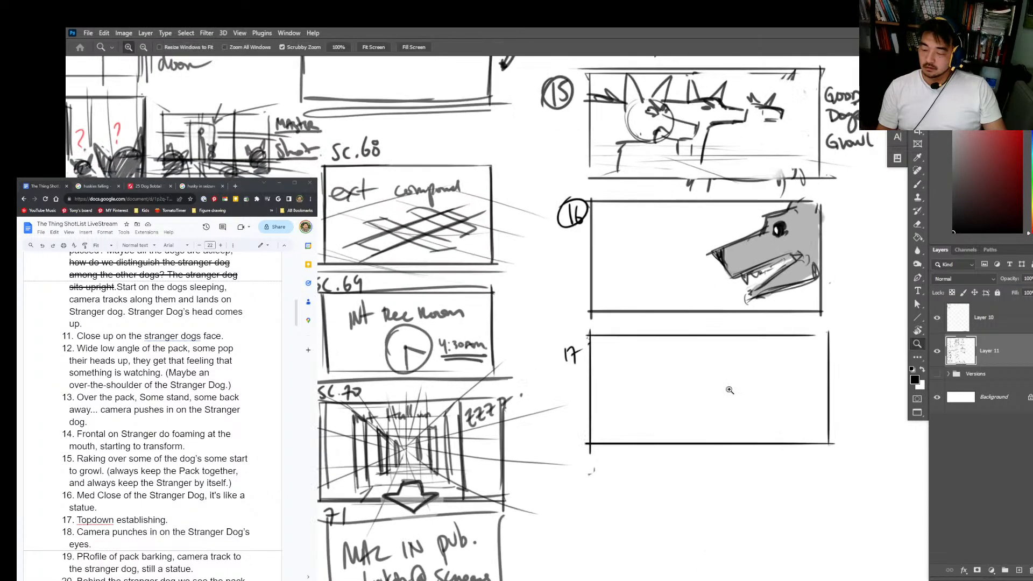
key(b)
drag(671, 342, 626, 376)
drag(746, 346, 661, 411)
drag(798, 340, 714, 409)
drag(672, 341, 800, 377)
drag(633, 336, 801, 412)
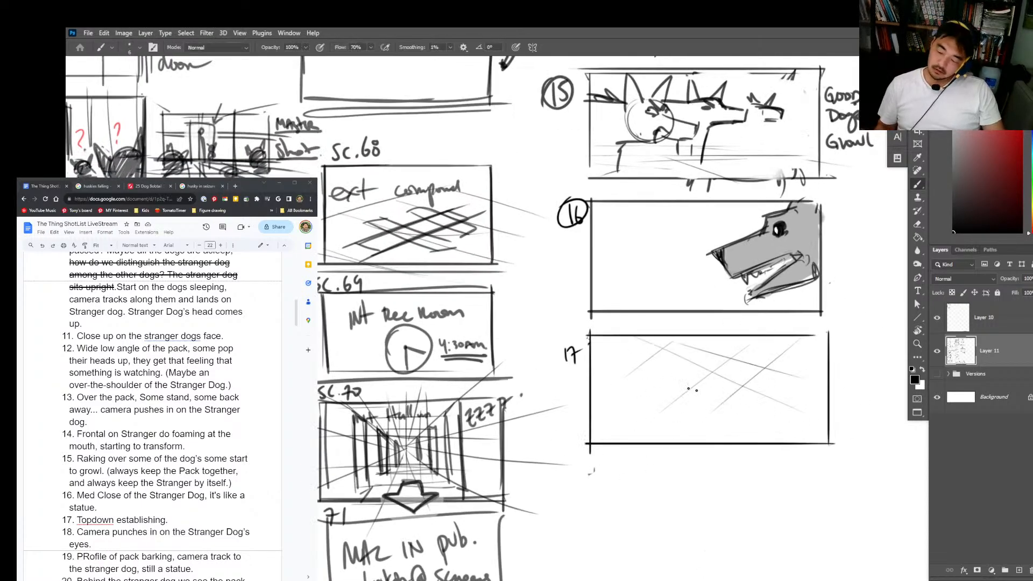
drag(648, 361, 718, 411)
drag(621, 372, 740, 463)
drag(596, 384, 702, 472)
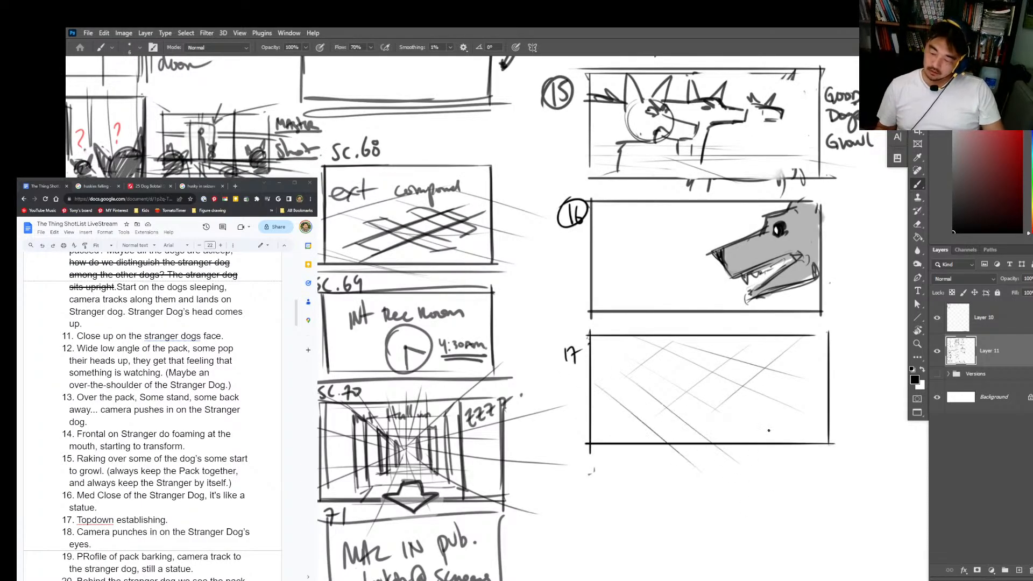
Step: Sketch the Stranger Dog from above, with body, head and ears, in the right half of frame 17
key(ctrl+space)
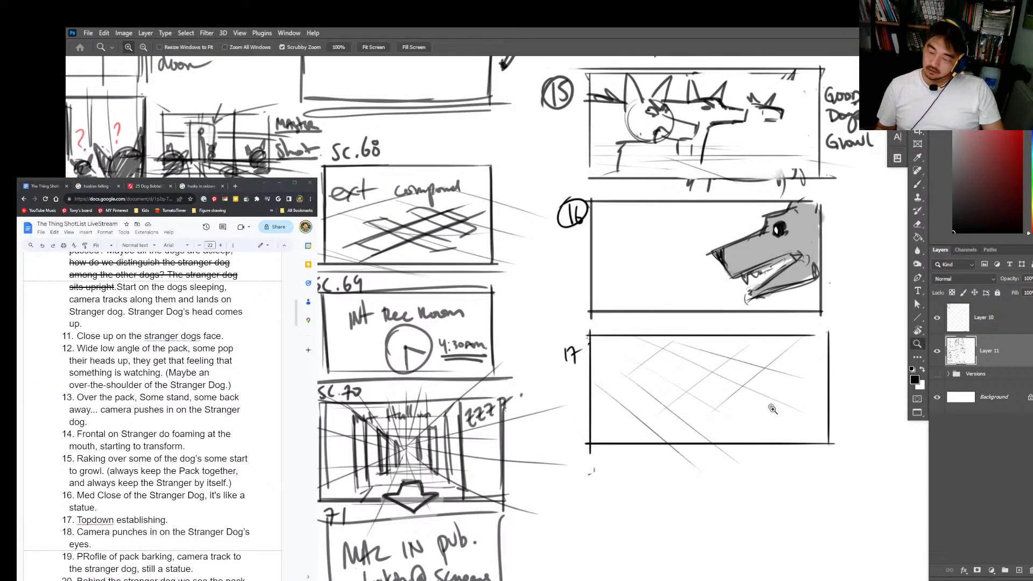
drag(772, 408, 796, 407)
mouse_move(720, 392)
mouse_down()
mouse_move(738, 374)
mouse_move(784, 399)
mouse_move(767, 419)
mouse_up()
key(ctrl+z)
mouse_move(718, 388)
mouse_down()
mouse_move(721, 353)
mouse_move(705, 385)
mouse_move(735, 376)
mouse_move(724, 390)
mouse_move(750, 384)
mouse_move(731, 377)
mouse_move(730, 398)
mouse_move(718, 390)
mouse_move(766, 416)
mouse_up()
mouse_move(729, 376)
mouse_down()
mouse_move(774, 406)
mouse_move(768, 395)
mouse_move(785, 402)
mouse_move(793, 420)
mouse_up()
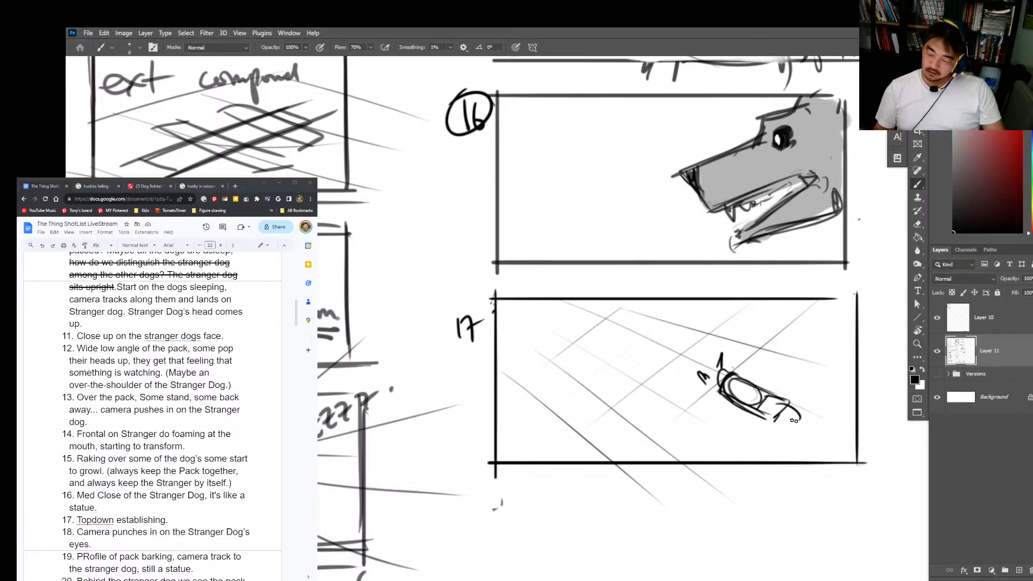
drag(725, 394, 739, 417)
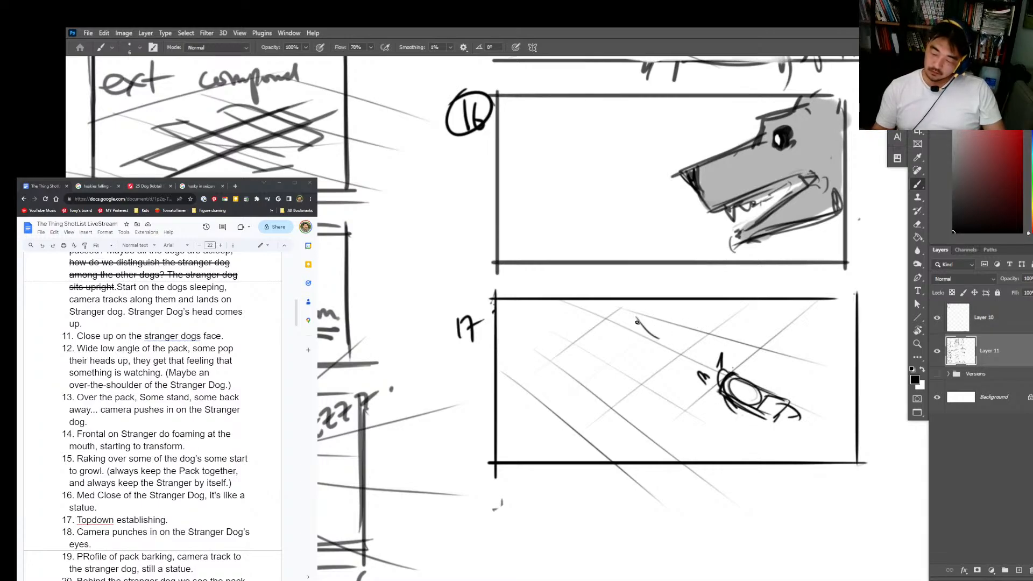
Step: Block in the pack dogs as simple boxes along a diagonal in the left half of frame 17
mouse_move(657, 335)
mouse_down()
mouse_move(670, 326)
mouse_move(640, 309)
mouse_move(655, 334)
mouse_move(626, 345)
mouse_move(599, 336)
mouse_move(590, 358)
mouse_move(618, 364)
mouse_up()
mouse_move(591, 398)
mouse_down()
mouse_move(586, 407)
mouse_move(594, 387)
mouse_move(551, 384)
mouse_move(570, 411)
mouse_move(584, 409)
mouse_up()
mouse_move(709, 314)
mouse_down()
mouse_move(699, 301)
mouse_move(713, 295)
mouse_up()
drag(701, 309, 704, 310)
click(535, 411)
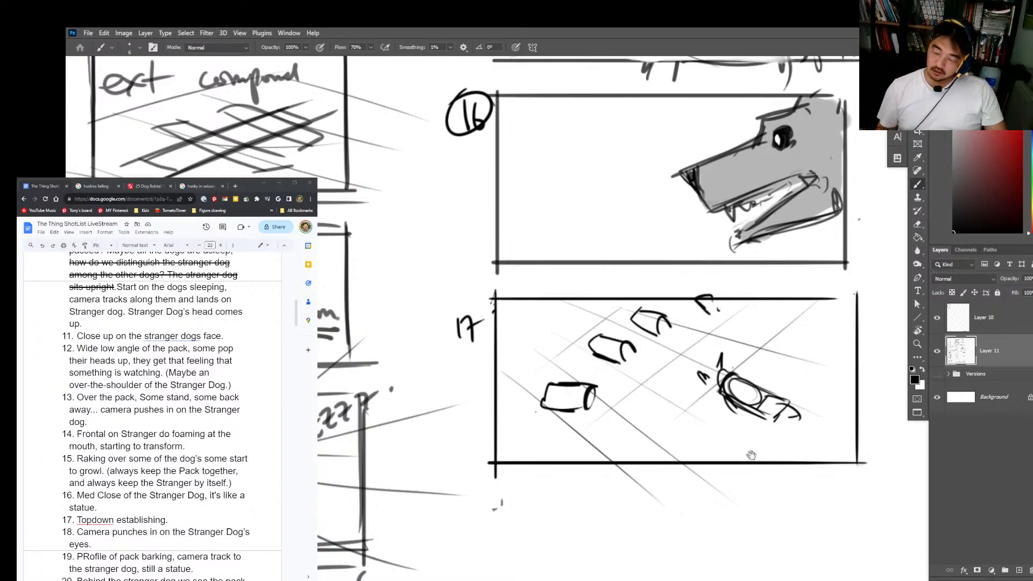
Step: Draw a smaller empty frame directly below frame 17 for an alternate composition
drag(761, 425, 722, 395)
key(ctrl+space)
mouse_move(815, 266)
mouse_down()
mouse_move(818, 425)
mouse_move(803, 354)
mouse_up()
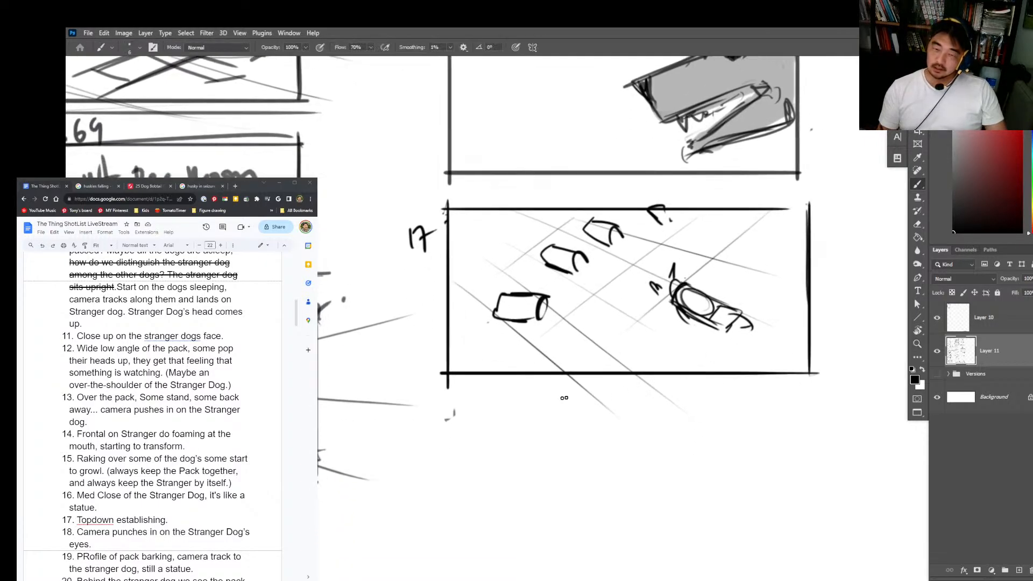
key(ctrl+space)
drag(583, 409, 585, 360)
mouse_move(515, 350)
mouse_down()
mouse_move(515, 424)
mouse_move(638, 350)
mouse_move(639, 422)
mouse_up()
drag(500, 410, 651, 410)
Step: Sketch the Stranger Dog as a small angled block in the upper right of the small frame
key(ctrl+space)
drag(588, 380, 634, 385)
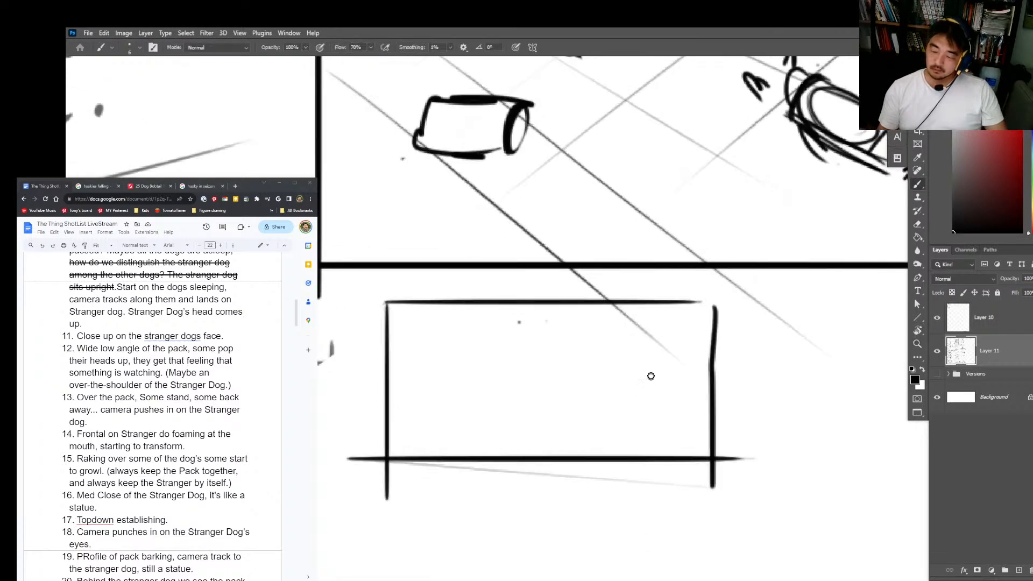
mouse_move(613, 342)
mouse_down()
mouse_move(640, 357)
mouse_move(654, 339)
mouse_move(673, 328)
mouse_up()
drag(632, 359, 679, 338)
mouse_move(666, 328)
mouse_down()
mouse_move(680, 337)
mouse_move(633, 361)
mouse_move(652, 350)
mouse_move(640, 345)
mouse_move(670, 334)
mouse_up()
key(e)
key(b)
mouse_move(635, 365)
mouse_down()
mouse_move(676, 344)
mouse_move(673, 330)
mouse_up()
mouse_move(614, 359)
mouse_down()
mouse_move(651, 337)
mouse_move(621, 357)
mouse_move(635, 361)
mouse_up()
Step: Draw converging floor lines and crossing diagonals across the small frame to form a perspective grid
drag(675, 314, 433, 434)
drag(713, 323, 476, 473)
drag(710, 363, 598, 457)
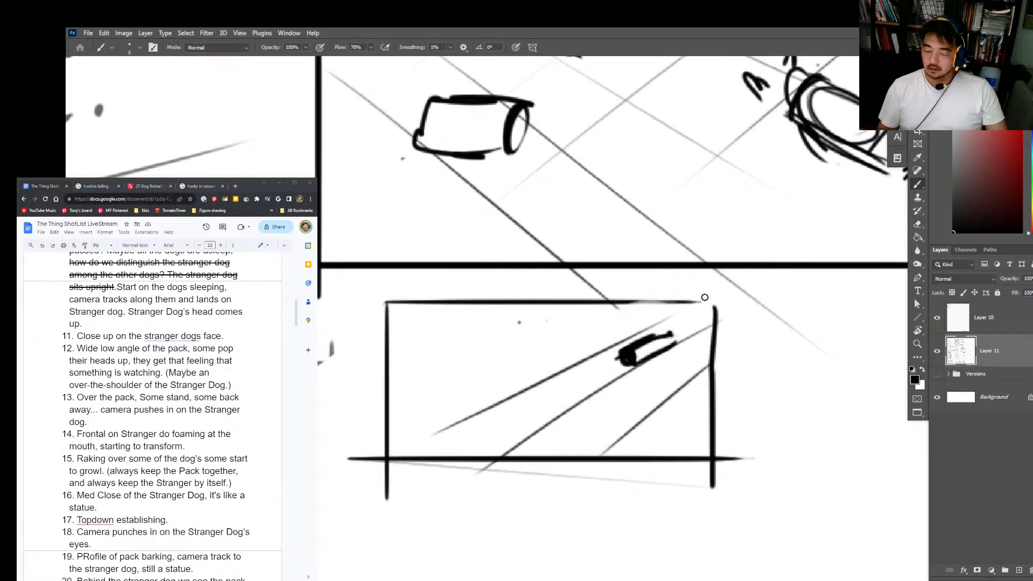
drag(662, 314, 432, 411)
drag(621, 313, 388, 403)
drag(589, 310, 741, 358)
drag(541, 342, 710, 407)
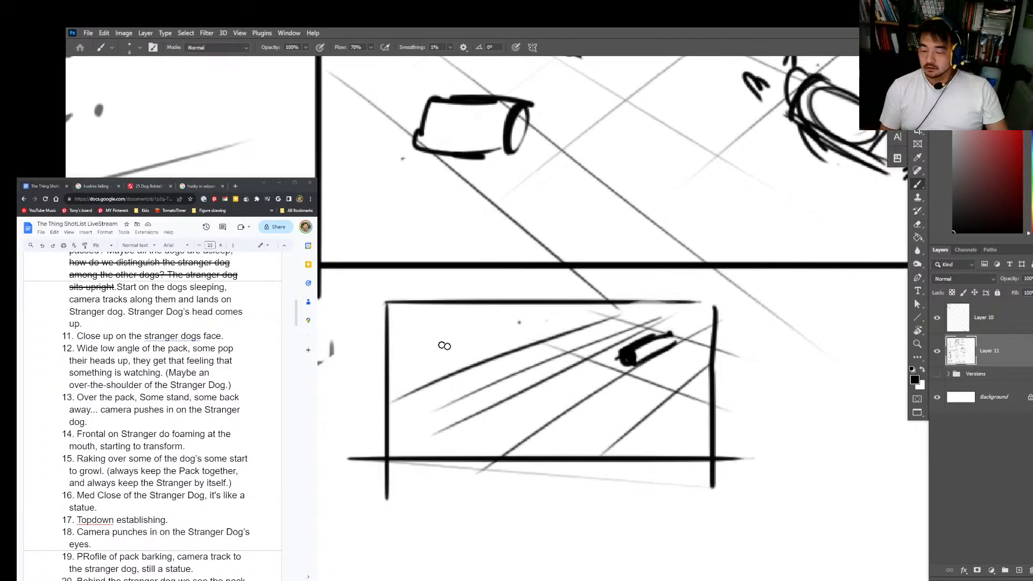
drag(496, 363, 645, 435)
drag(466, 393, 634, 492)
drag(412, 410, 554, 513)
Step: Add steep lines around the small frame's floor grid to indicate the surrounding kennel walls
drag(377, 328, 414, 425)
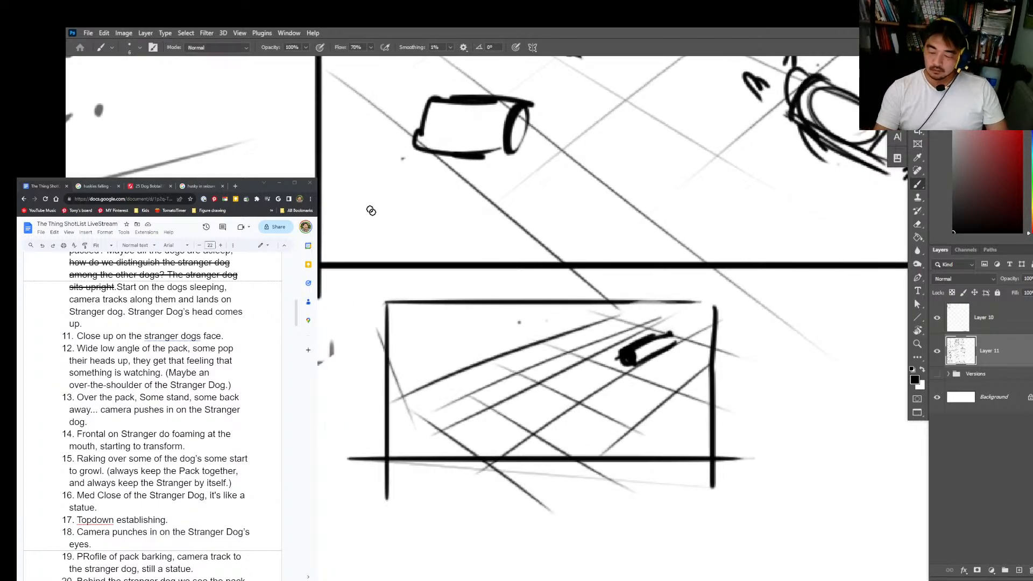
drag(399, 269, 452, 411)
drag(475, 244, 497, 358)
drag(587, 250, 588, 387)
drag(686, 251, 672, 376)
drag(726, 323, 698, 457)
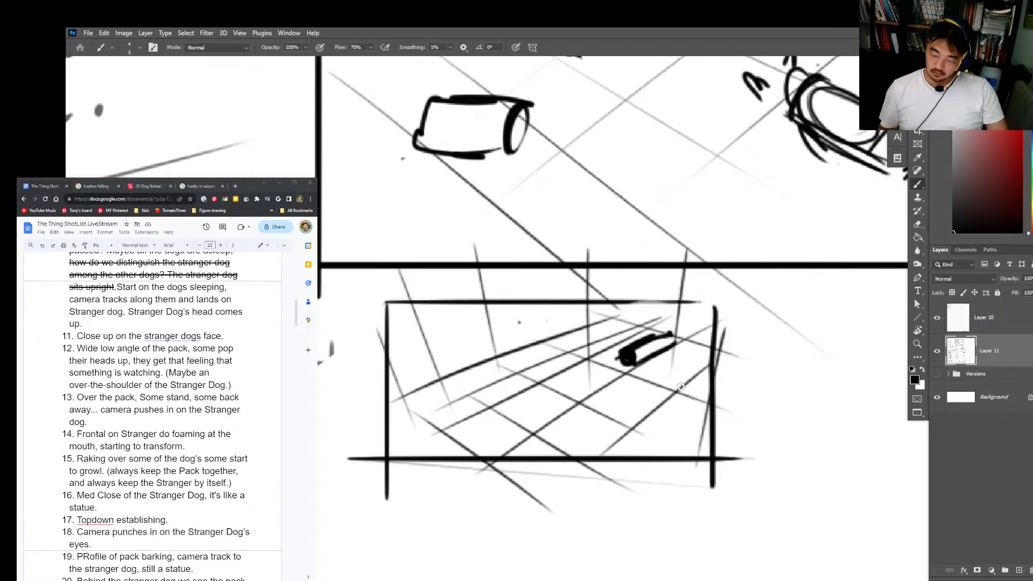
Step: Scribble the small frame's Stranger Dog solid black and sketch the pack dogs along the left and bottom of the floor
mouse_move(616, 341)
mouse_down()
mouse_move(656, 344)
mouse_move(632, 361)
mouse_move(643, 368)
mouse_move(670, 334)
mouse_up()
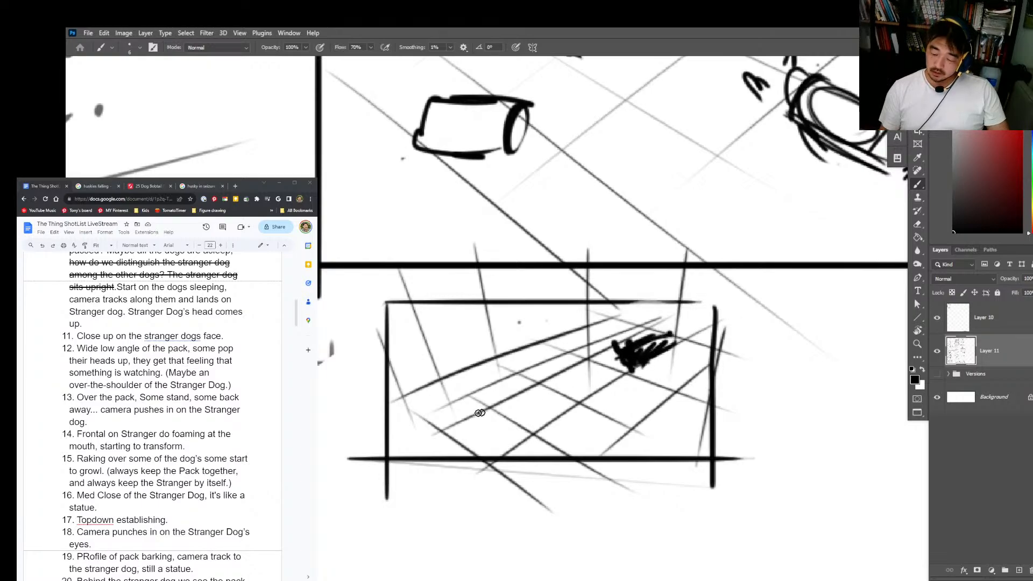
drag(515, 385, 497, 390)
mouse_move(508, 383)
mouse_down()
mouse_move(478, 400)
mouse_move(508, 366)
mouse_up()
key(ctrl+z)
mouse_move(503, 371)
mouse_down()
mouse_move(471, 398)
mouse_move(506, 376)
mouse_up()
mouse_move(499, 374)
mouse_down()
mouse_move(517, 359)
mouse_move(503, 377)
mouse_move(500, 364)
mouse_up()
drag(496, 426, 525, 397)
mouse_move(523, 430)
mouse_down()
mouse_move(511, 441)
mouse_move(524, 396)
mouse_move(516, 438)
mouse_up()
key(ctrl+z)
drag(520, 387, 536, 411)
mouse_move(549, 446)
mouse_down()
mouse_move(585, 439)
mouse_move(589, 419)
mouse_up()
mouse_move(641, 451)
mouse_down()
mouse_move(667, 447)
mouse_move(666, 406)
mouse_up()
drag(646, 410, 649, 398)
mouse_move(447, 349)
mouse_down()
mouse_move(457, 361)
mouse_move(501, 333)
mouse_up()
Step: Add ears and short back marks to the pack dogs in frame 17
key(z)
drag(757, 379, 733, 421)
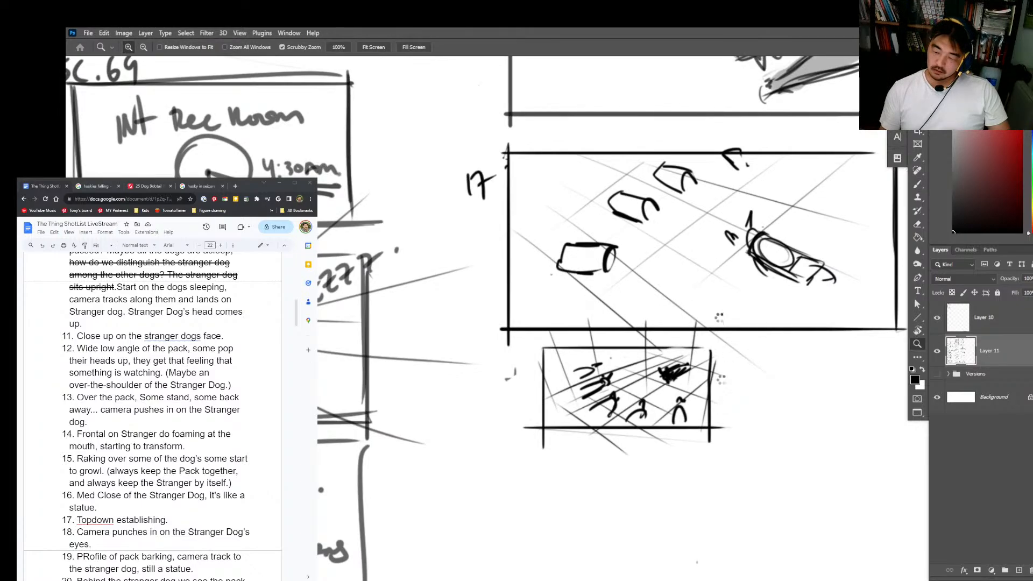
key(b)
drag(615, 233, 608, 269)
drag(655, 187, 641, 218)
mouse_move(680, 185)
mouse_down()
mouse_move(693, 154)
mouse_move(747, 131)
mouse_up()
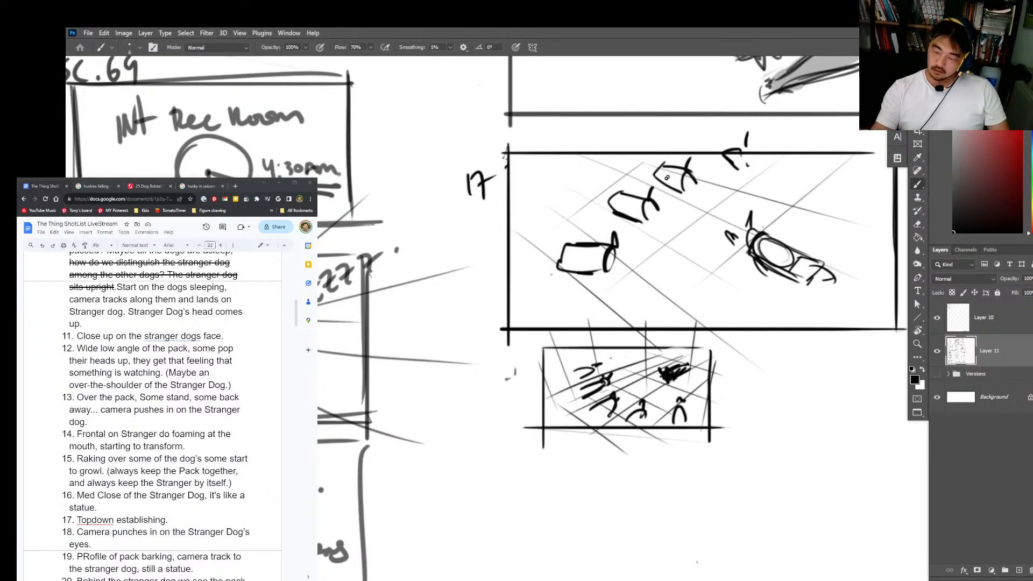
drag(639, 207, 626, 204)
drag(680, 162, 675, 171)
drag(597, 255, 587, 256)
Step: Add more diagonal floor and wall lines around the left side of frame 17
key(z)
mouse_move(797, 307)
mouse_down()
mouse_move(819, 323)
mouse_move(700, 351)
mouse_up()
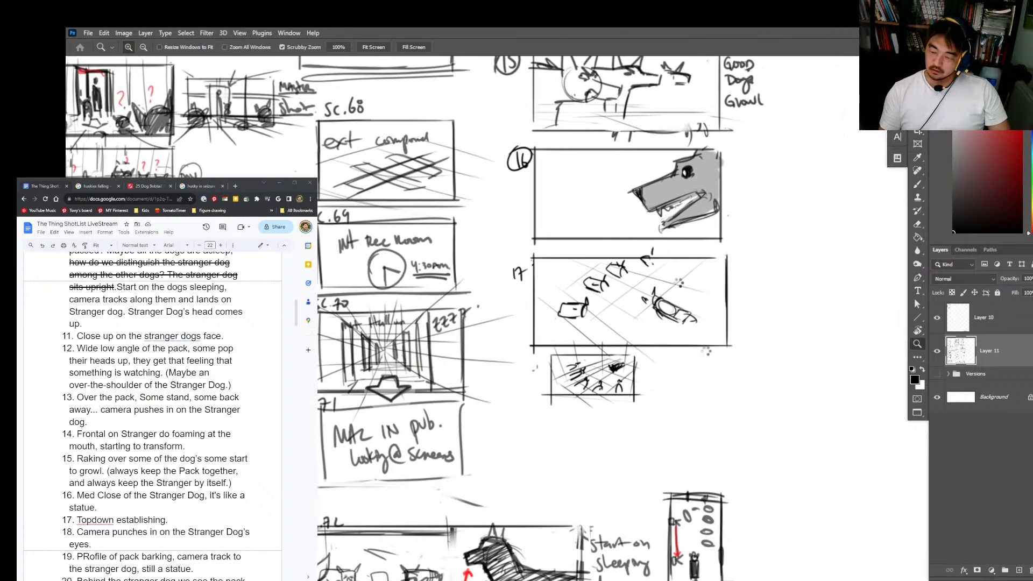
key(b)
drag(531, 265, 551, 286)
mouse_move(535, 254)
mouse_down()
mouse_move(573, 284)
mouse_move(569, 261)
mouse_up()
drag(583, 240, 600, 270)
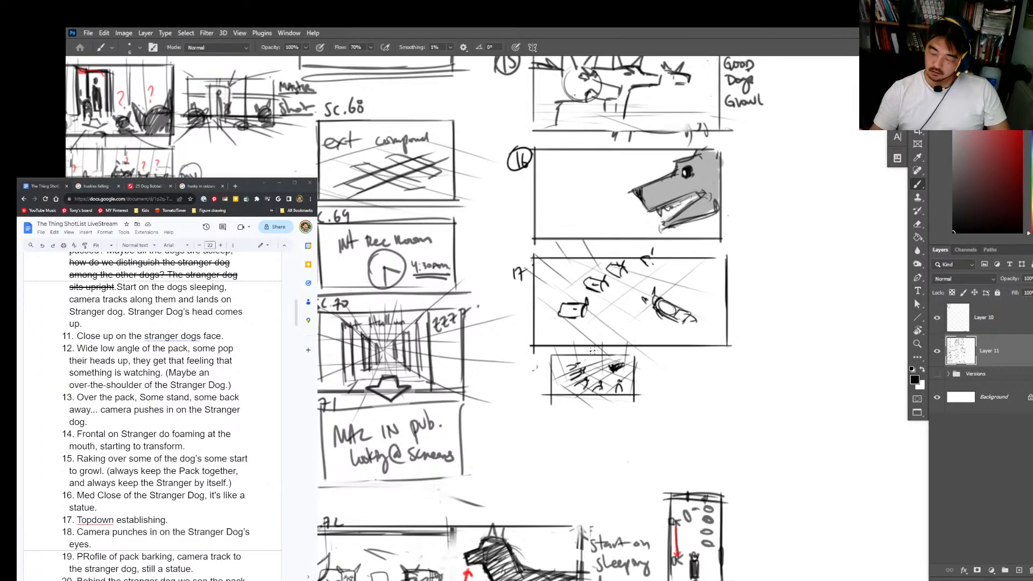
mouse_move(530, 327)
mouse_down()
mouse_move(549, 343)
mouse_move(584, 343)
mouse_up()
Step: Circle the 17 label and write a circled 17ALT label beside the small alternate frame
key(z)
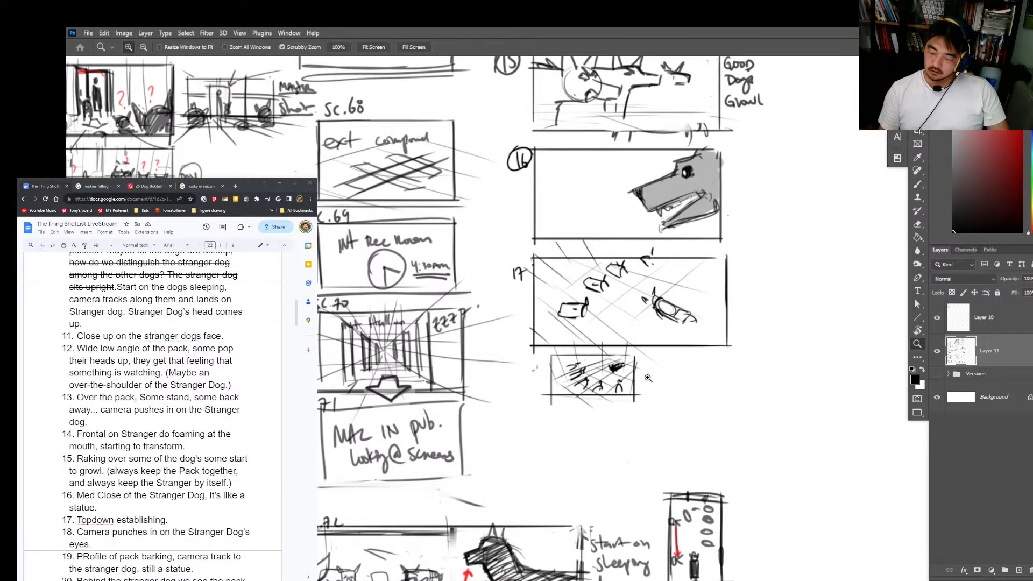
key(b)
mouse_move(513, 265)
mouse_down()
mouse_move(509, 280)
mouse_move(511, 267)
mouse_up()
drag(530, 362, 532, 371)
drag(532, 362, 542, 368)
drag(543, 357, 549, 363)
mouse_move(548, 353)
mouse_down()
mouse_move(525, 373)
mouse_move(548, 351)
mouse_up()
key(z)
drag(666, 362, 688, 362)
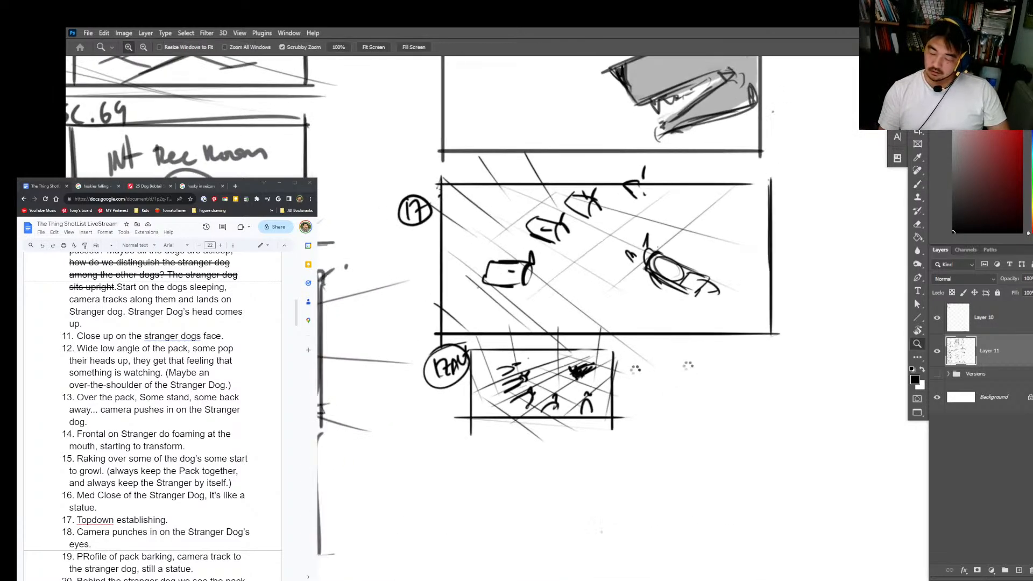
key(b)
drag(435, 385, 471, 367)
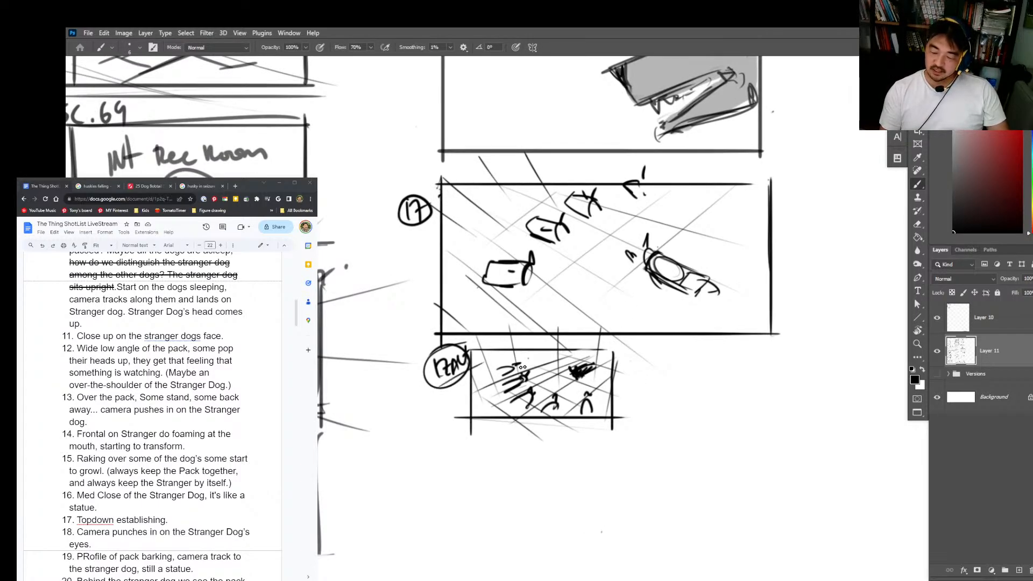
Step: Draw the left border of a second small alternate frame beside the 17ALT frame, below frame 17
mouse_move(635, 353)
mouse_down()
mouse_move(637, 414)
mouse_move(768, 351)
mouse_move(770, 430)
mouse_move(628, 417)
mouse_up()
key(z)
drag(743, 398, 772, 398)
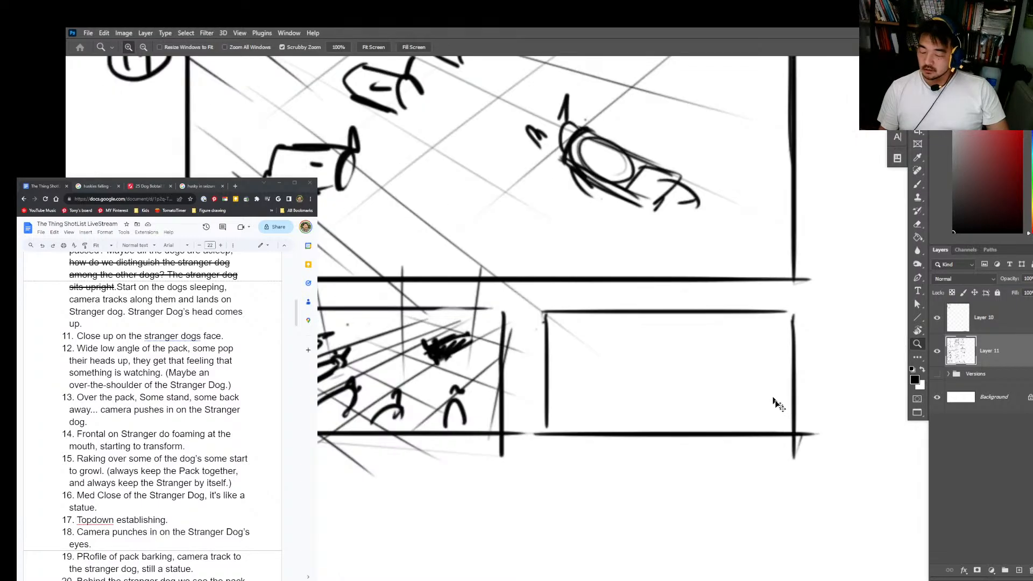
Step: Fill the second small alternate frame with crossing diagonal lines to form a tiled floor seen from above
key(b)
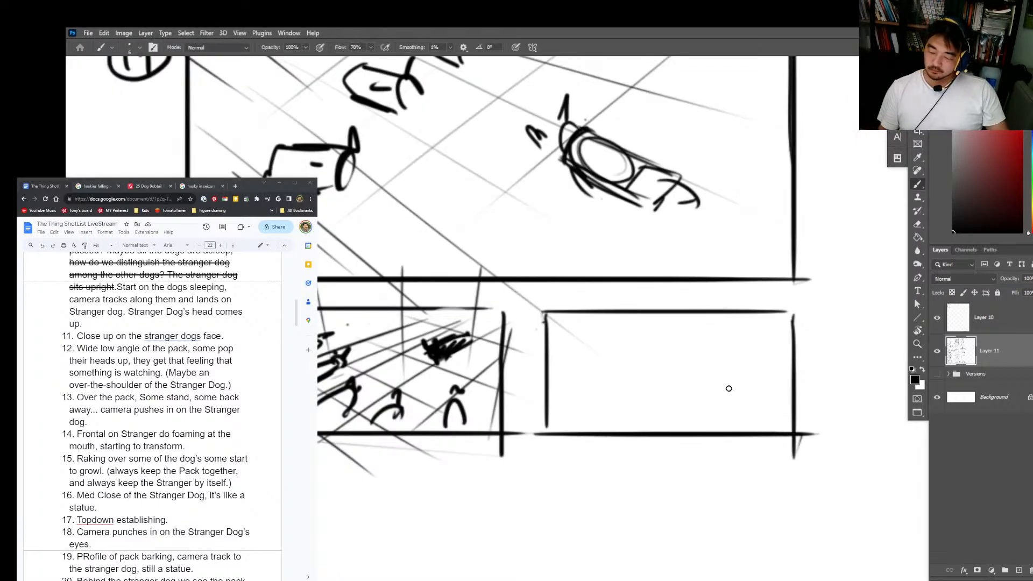
drag(555, 375, 576, 402)
drag(563, 337, 608, 394)
drag(584, 314, 688, 431)
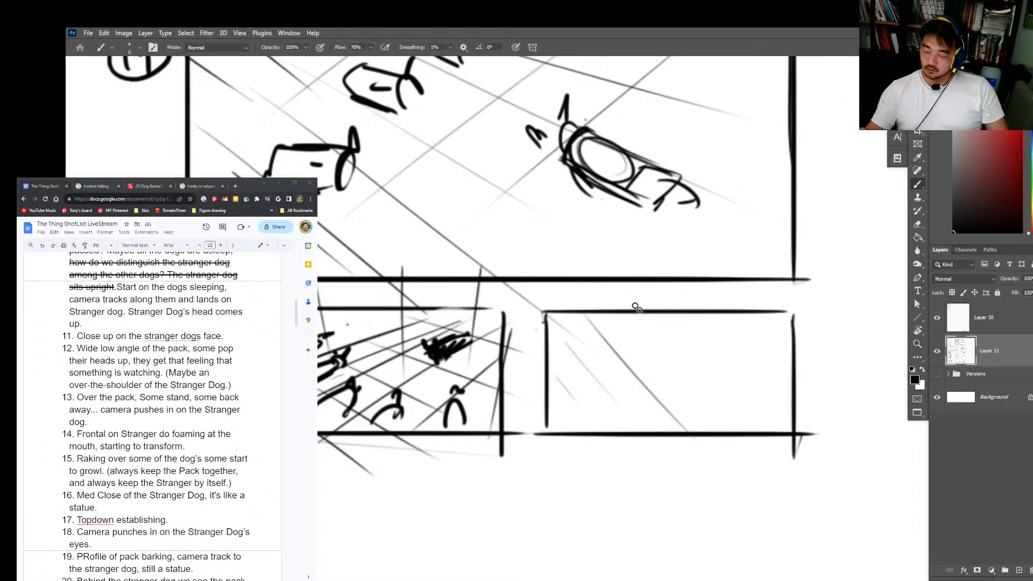
drag(655, 327, 753, 430)
drag(700, 314, 772, 394)
drag(755, 289, 509, 389)
drag(782, 299, 520, 426)
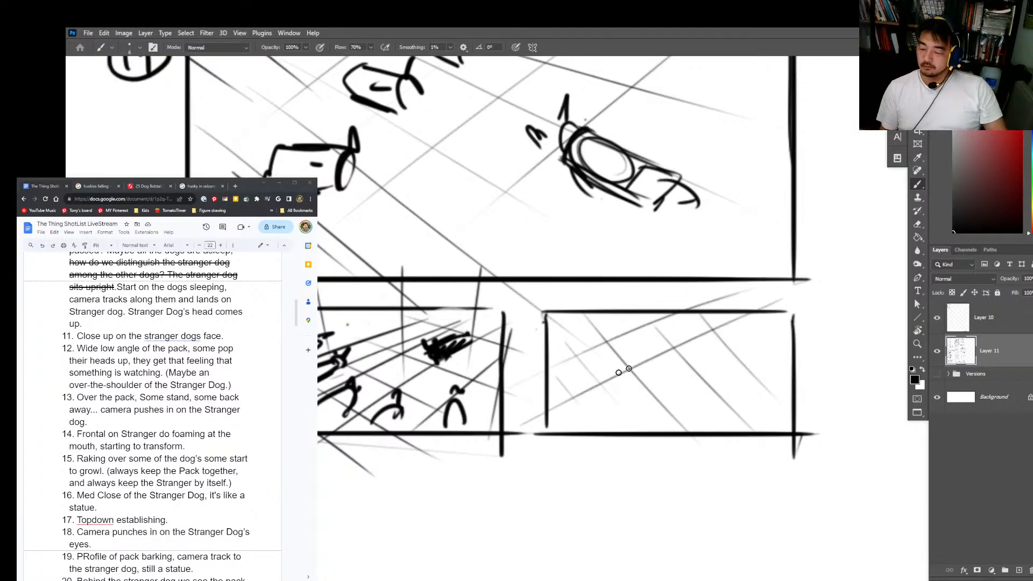
drag(815, 328, 543, 450)
drag(801, 370, 695, 420)
drag(709, 344, 720, 362)
drag(703, 350, 745, 331)
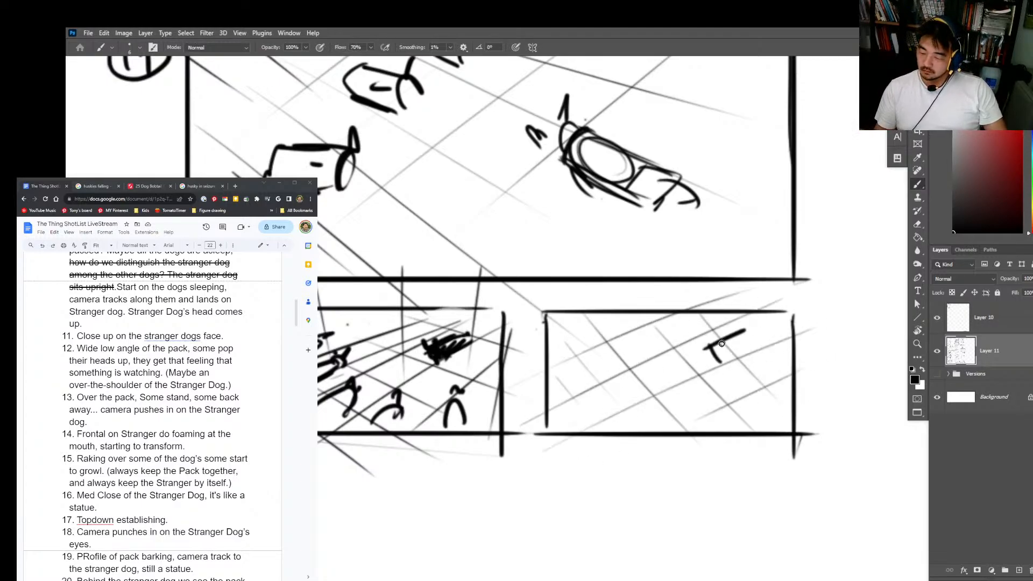
key(ctrl+z)
key(ctrl+z)
mouse_move(734, 368)
mouse_down()
mouse_move(750, 356)
mouse_move(725, 356)
mouse_move(766, 324)
mouse_move(769, 337)
mouse_up()
key(ctrl+z)
Step: Draw the Stranger Dog as a solid black bar at the upper right and four pack dogs as ovals down the left
mouse_move(764, 324)
mouse_down()
mouse_move(768, 338)
mouse_move(731, 350)
mouse_up()
mouse_move(624, 365)
mouse_down()
mouse_move(598, 371)
mouse_move(629, 362)
mouse_up()
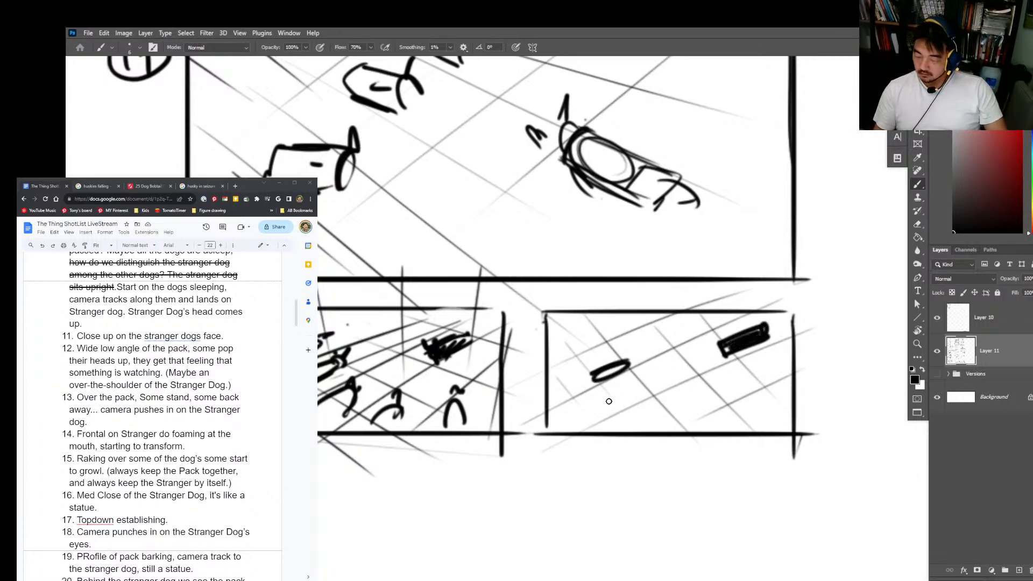
drag(611, 402, 639, 389)
drag(651, 424, 671, 431)
drag(613, 330, 578, 342)
drag(719, 357, 766, 328)
mouse_move(639, 386)
mouse_down()
mouse_move(609, 409)
mouse_move(669, 430)
mouse_up()
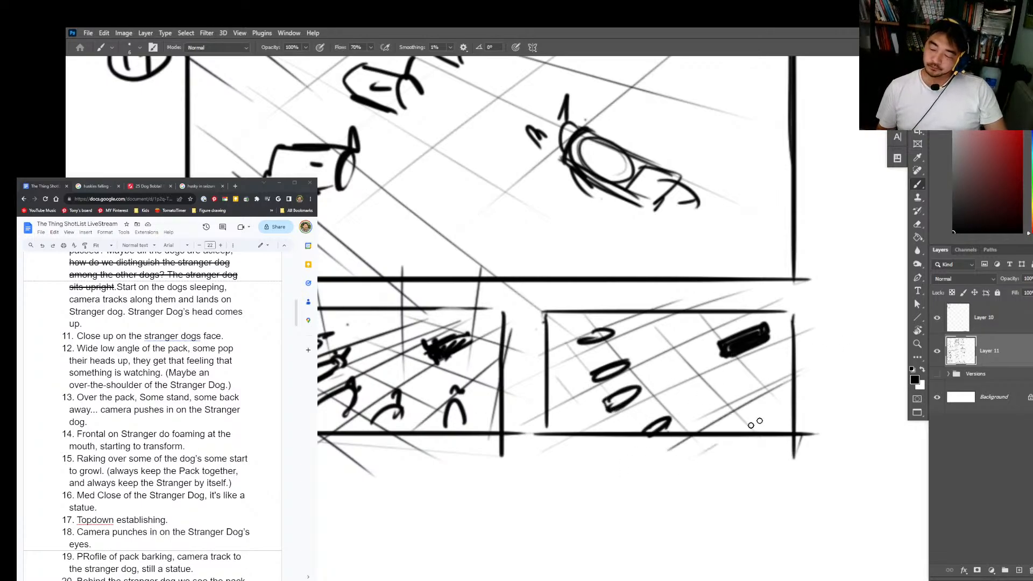
Step: Switch the brush colour to red and add direction arrows in front of the four pack dogs in frame 17
key(z)
key(b)
key(z)
drag(814, 376, 785, 424)
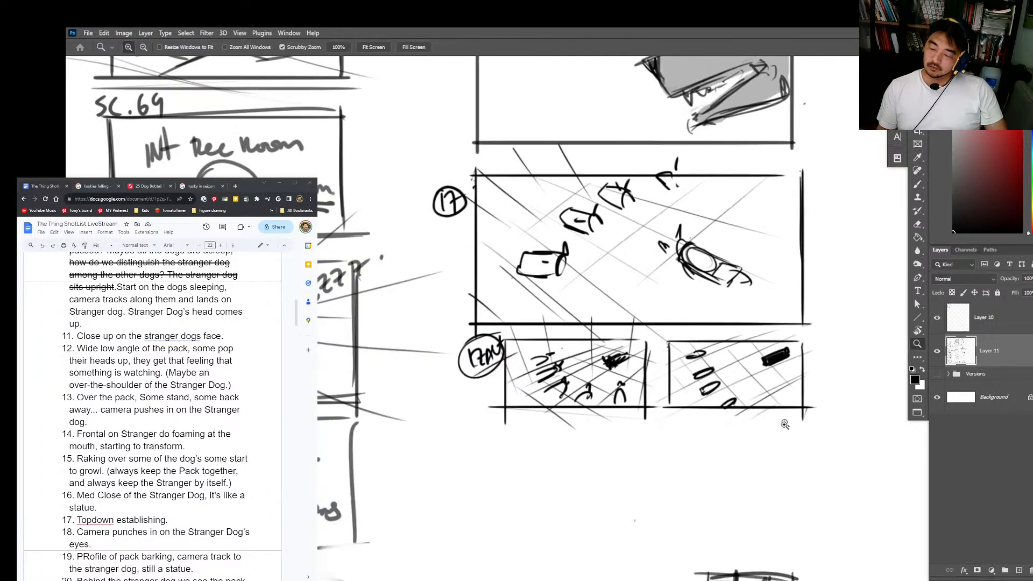
key(b)
click(1020, 102)
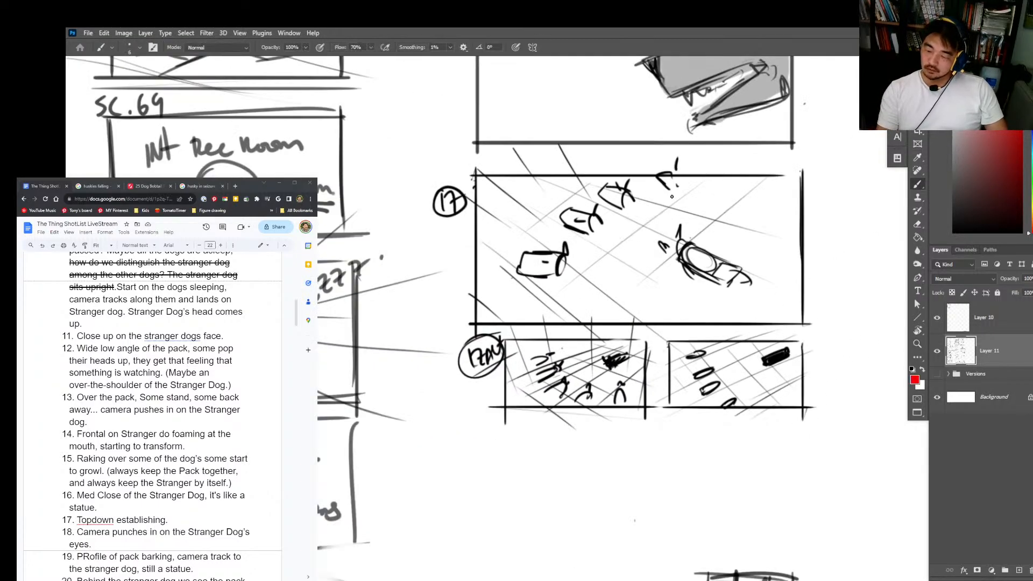
mouse_move(672, 195)
mouse_down()
mouse_move(636, 215)
mouse_move(617, 240)
mouse_up()
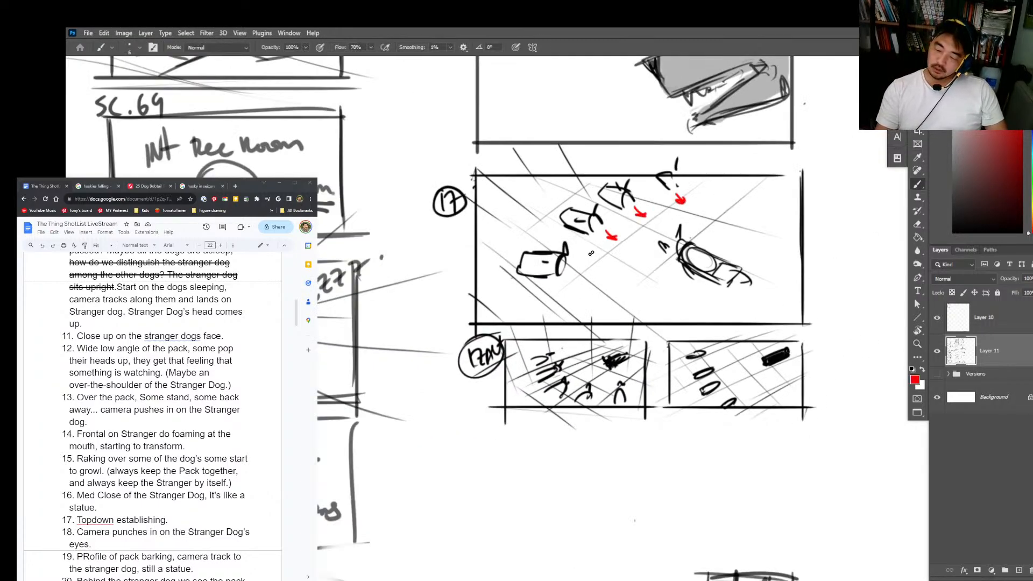
drag(574, 267, 586, 272)
Step: Add red direction marks beside the pack dogs in both small alternate frames and set the brush colour back to black
mouse_move(596, 386)
mouse_down()
mouse_move(603, 380)
mouse_move(573, 377)
mouse_up()
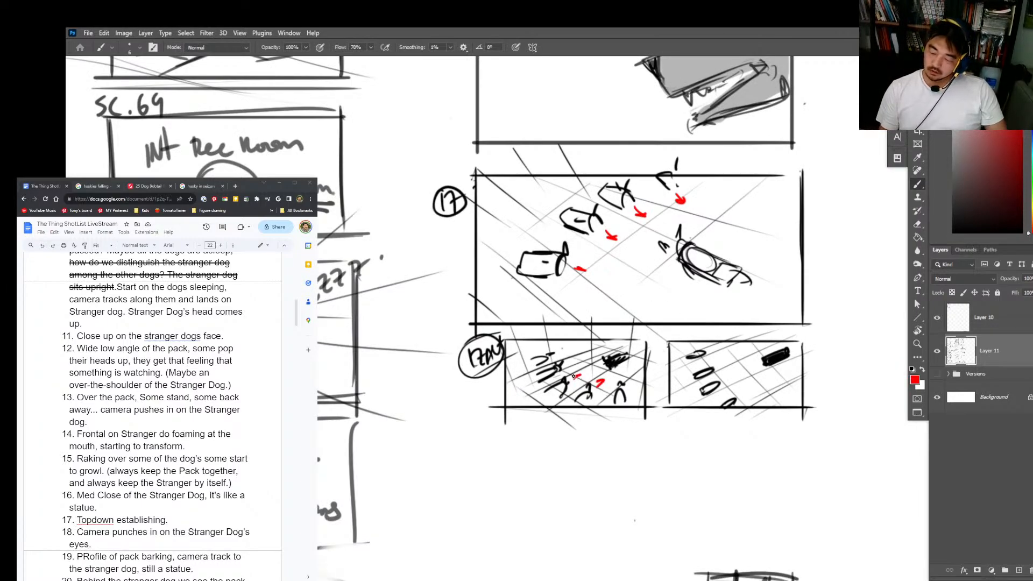
mouse_move(717, 355)
mouse_down()
mouse_move(731, 353)
mouse_move(746, 399)
mouse_up()
drag(987, 178, 953, 233)
Step: Write a circled 18 label below 17ALT and draw a rectangular frame beside it
drag(801, 433, 764, 437)
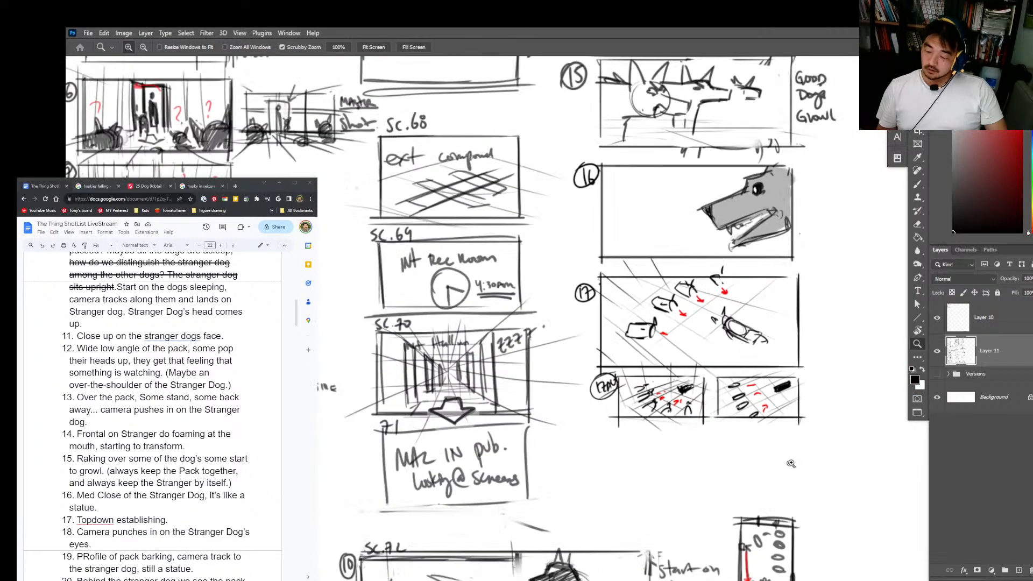
drag(825, 453, 768, 297)
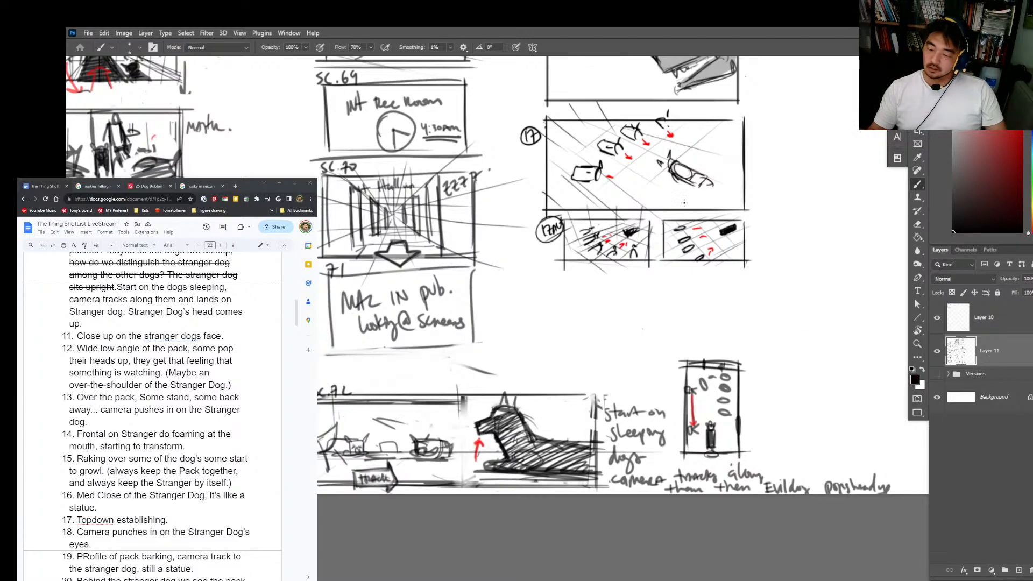
mouse_move(541, 274)
mouse_down()
mouse_move(572, 273)
mouse_move(543, 291)
mouse_move(540, 273)
mouse_up()
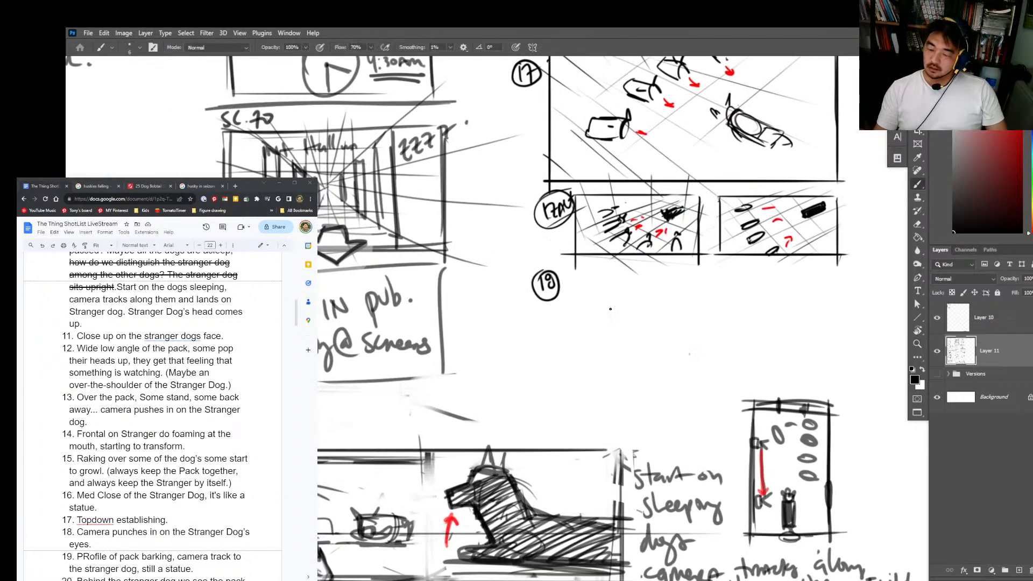
key(alt+Tab)
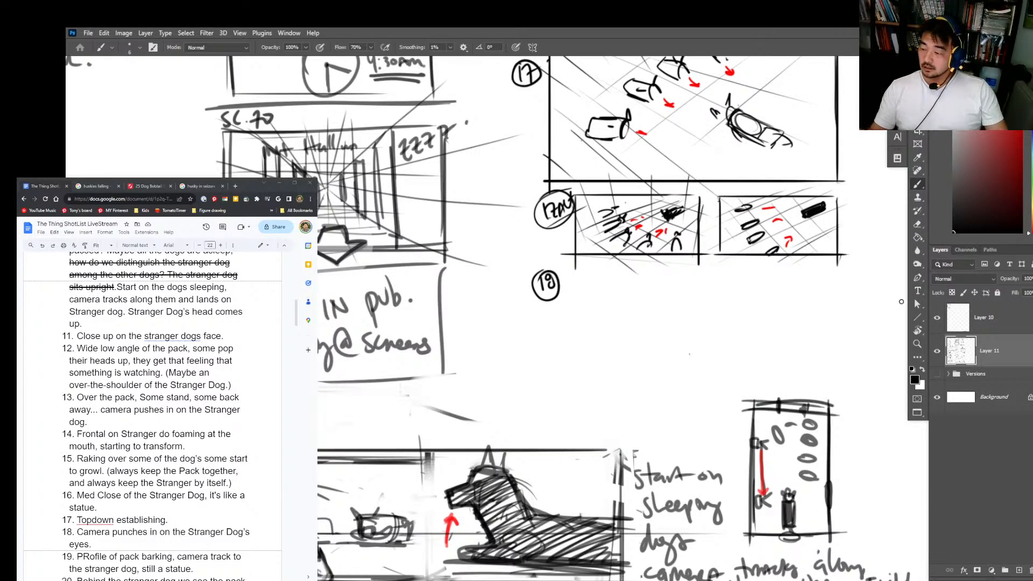
mouse_move(583, 278)
mouse_down()
mouse_move(583, 355)
mouse_move(727, 280)
mouse_move(734, 361)
mouse_move(574, 353)
mouse_move(729, 353)
mouse_up()
Step: Switch to a 70% brush and sketch the Stranger Dog's two dark eyes with slanted brow lines in frame 18
right_click(766, 328)
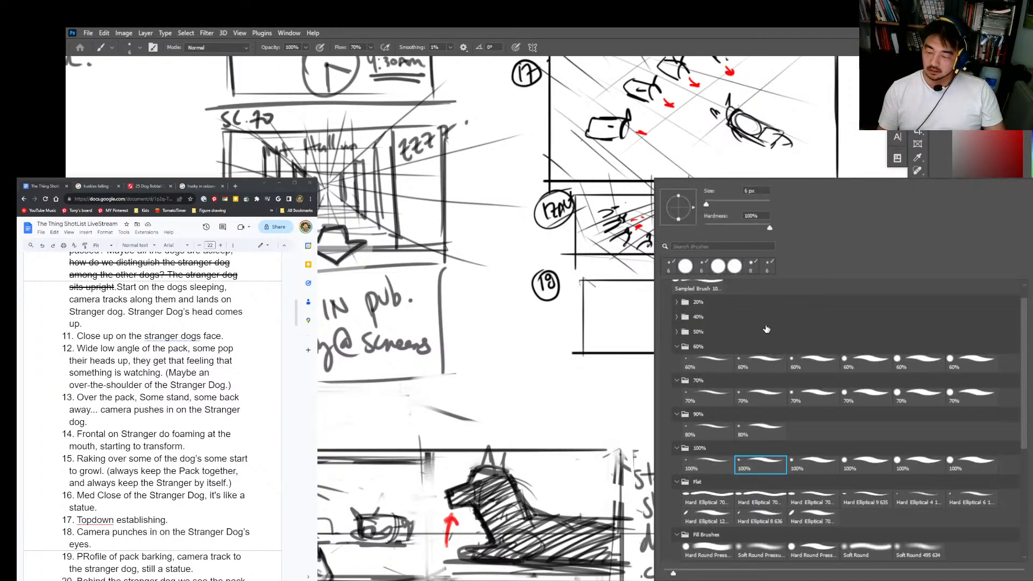
double_click(760, 407)
scroll(620, 338, up, 2)
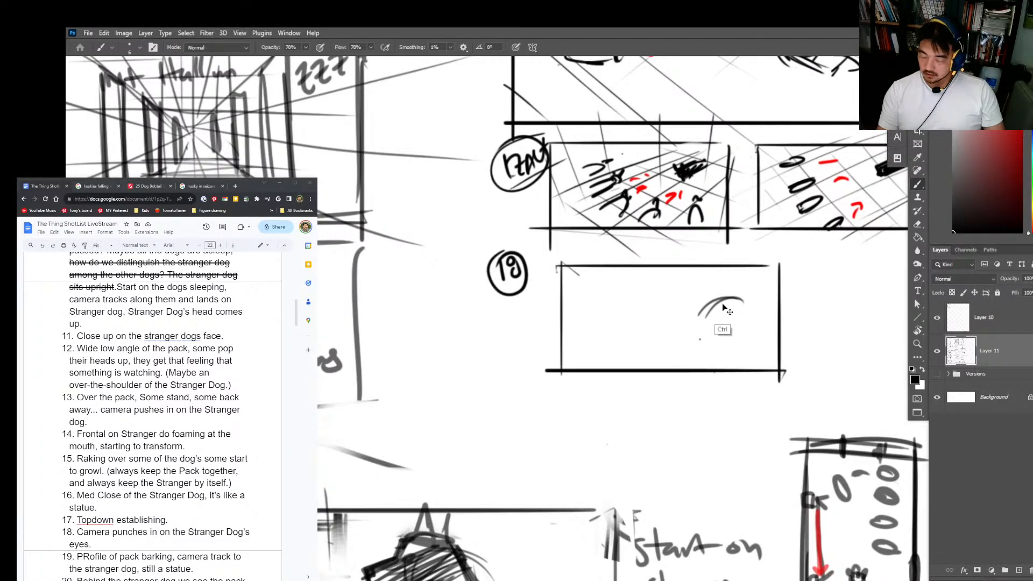
mouse_move(708, 316)
mouse_down()
mouse_move(727, 292)
mouse_move(744, 307)
mouse_move(713, 322)
mouse_move(715, 308)
mouse_move(738, 315)
mouse_up()
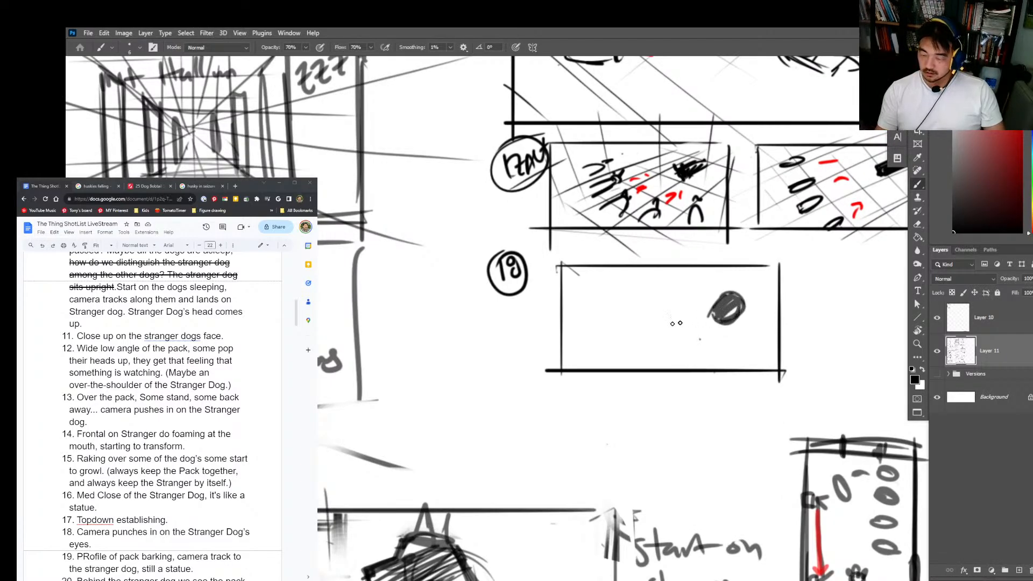
mouse_move(643, 315)
mouse_down()
mouse_move(625, 299)
mouse_move(604, 316)
mouse_move(637, 313)
mouse_move(608, 311)
mouse_move(638, 325)
mouse_up()
mouse_move(725, 311)
mouse_down()
mouse_move(731, 297)
mouse_move(700, 305)
mouse_move(753, 291)
mouse_up()
mouse_move(657, 294)
mouse_down()
mouse_move(651, 313)
mouse_move(613, 293)
mouse_move(603, 304)
mouse_move(667, 312)
mouse_up()
mouse_move(694, 295)
mouse_down()
mouse_move(718, 301)
mouse_move(762, 272)
mouse_up()
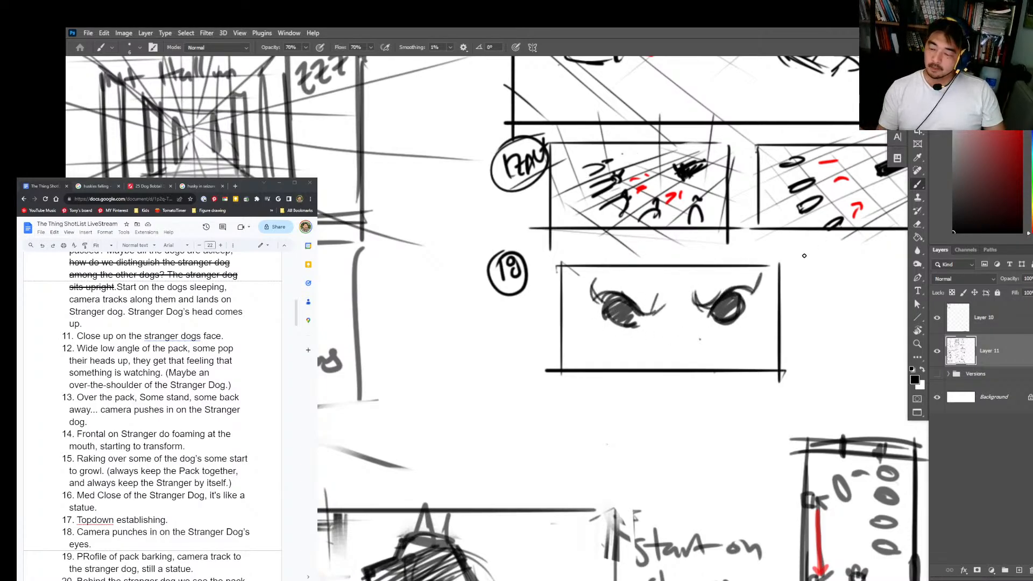
Step: Close and reinforce the open corners and left edge of frame 18
click(784, 266)
shift+click(565, 265)
shift+click(556, 363)
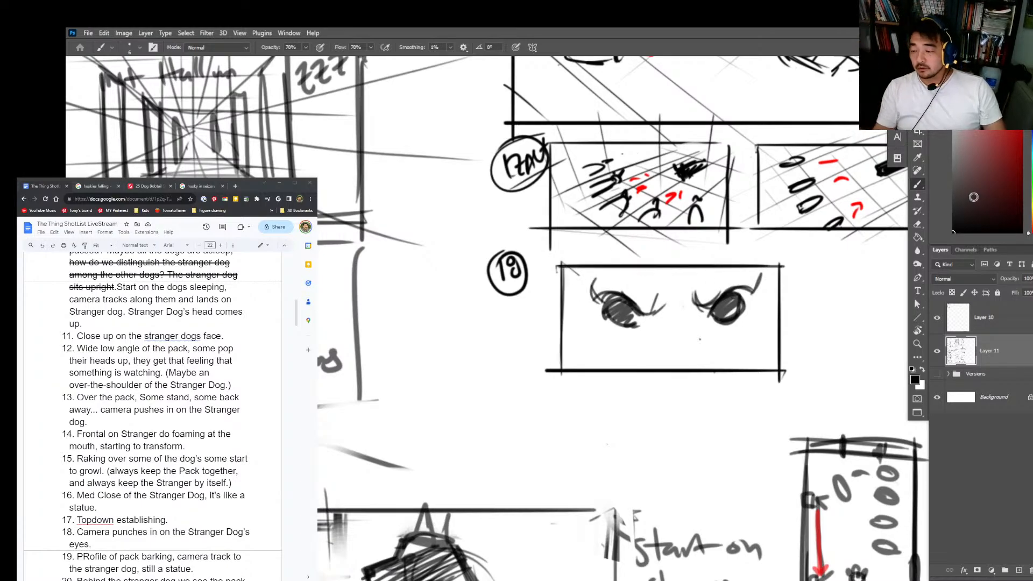
Step: Retrace the borders of the 17ALT frame so they read more strongly
key(z)
mouse_move(829, 353)
mouse_down()
mouse_move(673, 382)
mouse_move(680, 346)
mouse_up()
key(b)
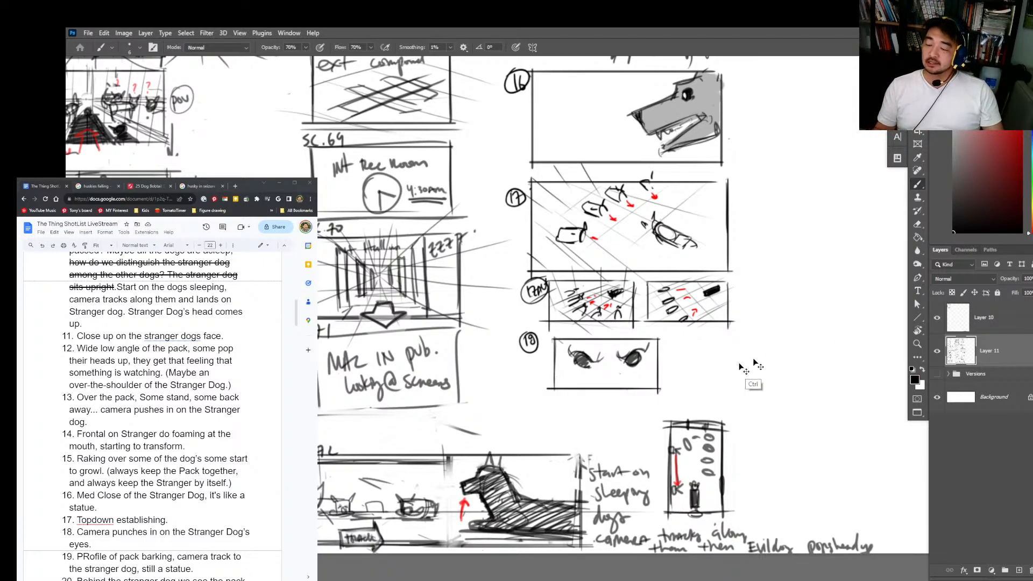
scroll(597, 363, up, 3)
drag(651, 355, 666, 365)
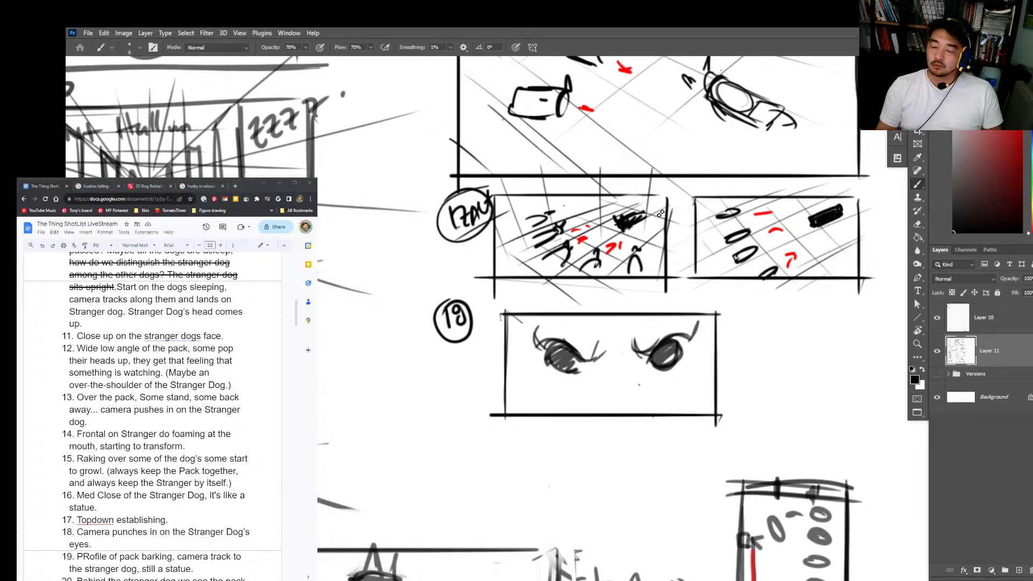
mouse_move(669, 203)
mouse_down()
mouse_move(667, 276)
mouse_move(515, 200)
mouse_move(491, 202)
mouse_up()
mouse_move(494, 198)
mouse_down()
mouse_move(502, 278)
mouse_move(654, 279)
mouse_up()
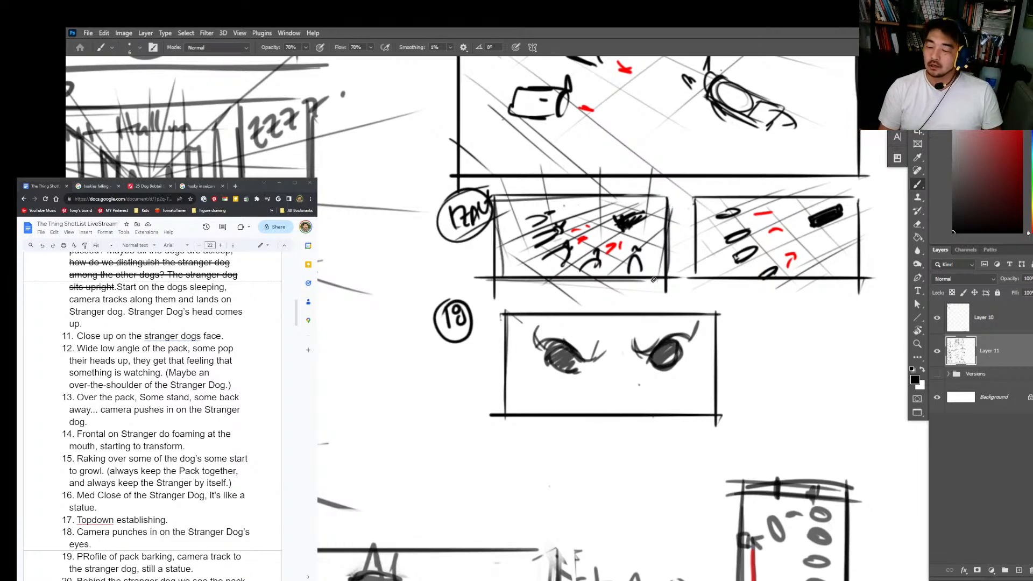
Step: Sharpen the Stranger Dog's head and both pointed ears in frame 17
scroll(737, 275, up, 3)
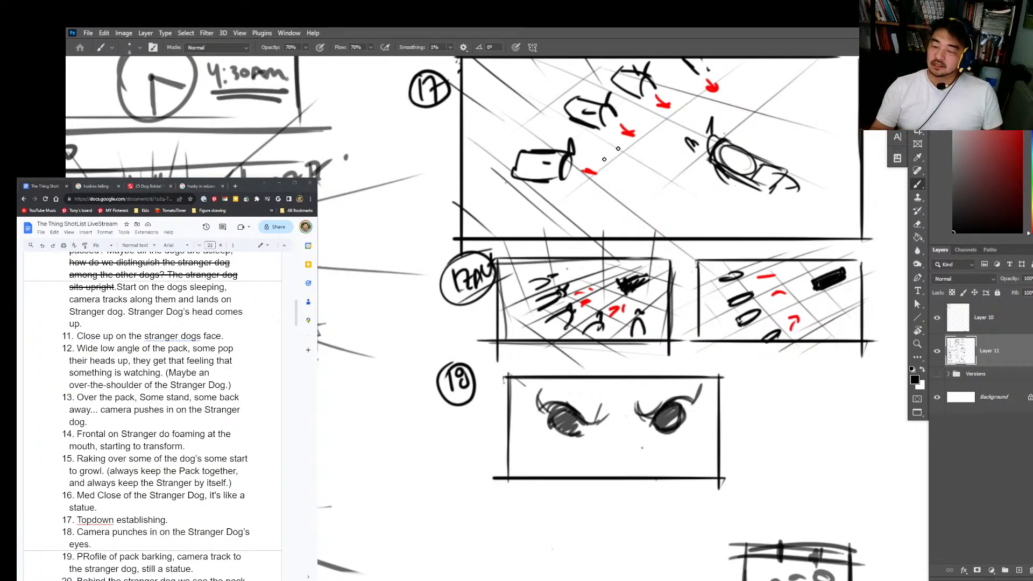
drag(750, 240, 735, 283)
mouse_move(688, 202)
mouse_down()
mouse_move(755, 233)
mouse_move(720, 202)
mouse_up()
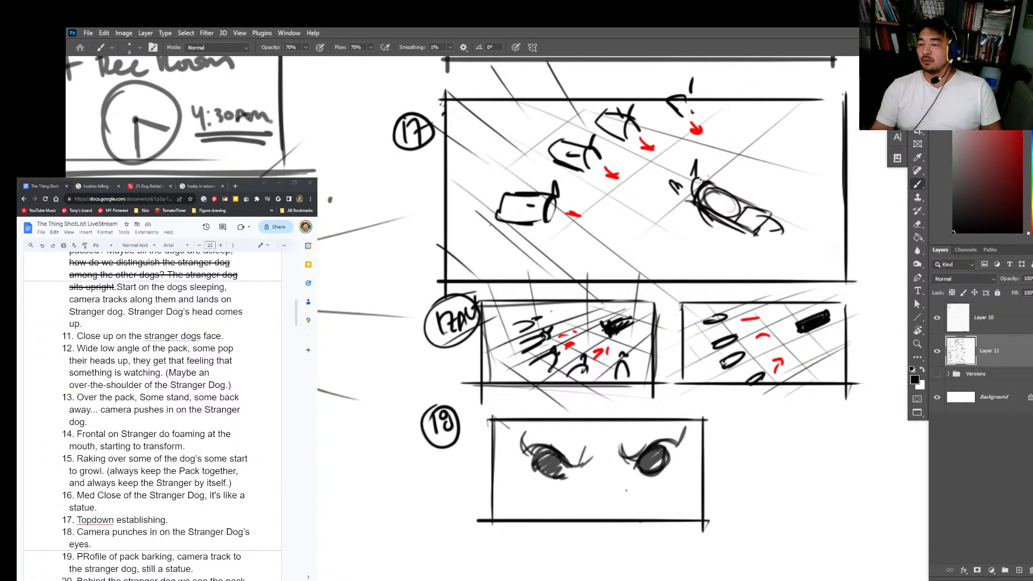
drag(696, 162, 698, 177)
drag(674, 186, 705, 198)
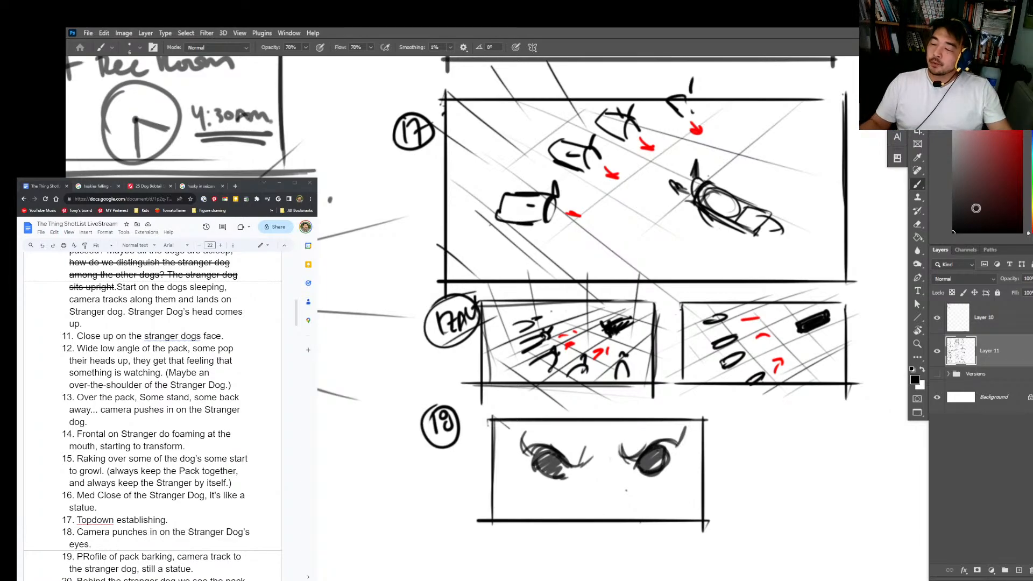
Step: Thicken the right border of frame 18
drag(843, 428, 780, 336)
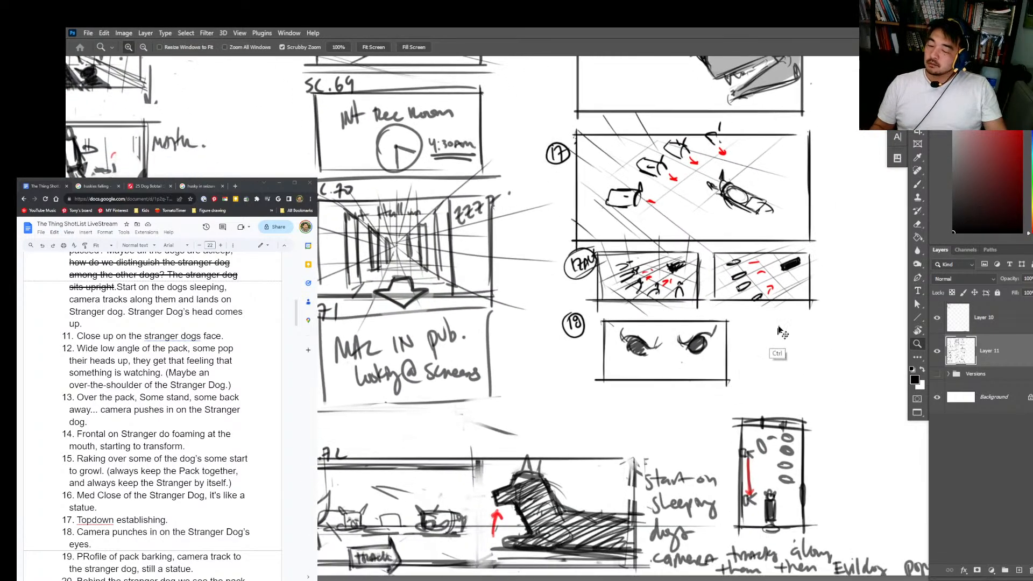
mouse_move(677, 345)
mouse_down()
mouse_move(719, 336)
mouse_move(776, 344)
mouse_up()
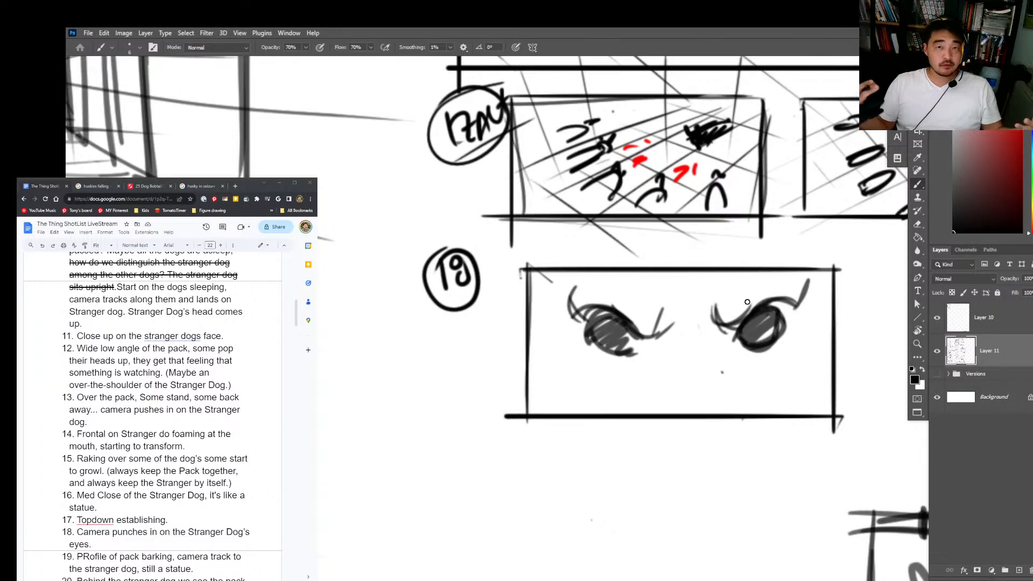
key(alt+Tab)
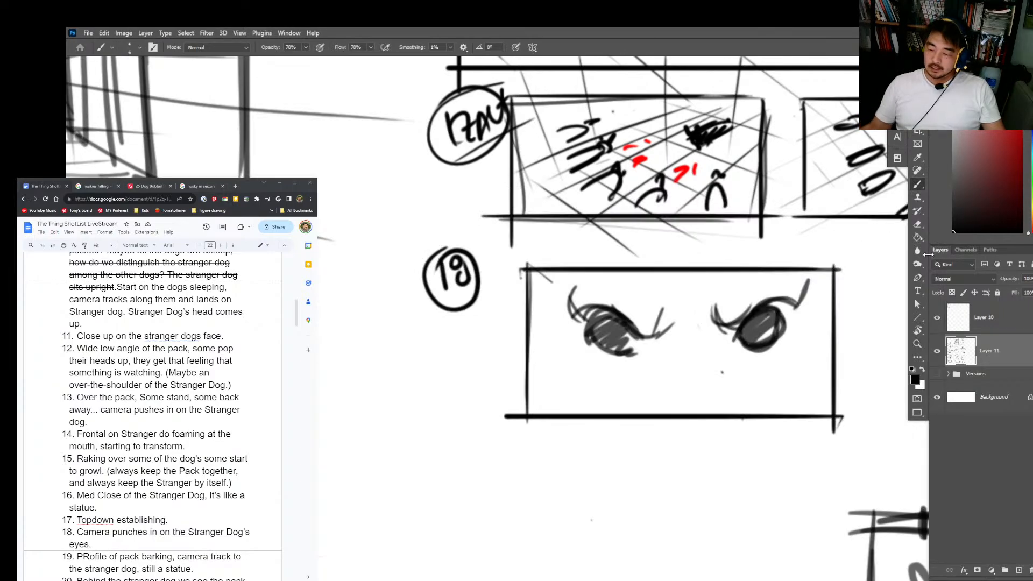
drag(837, 268, 835, 411)
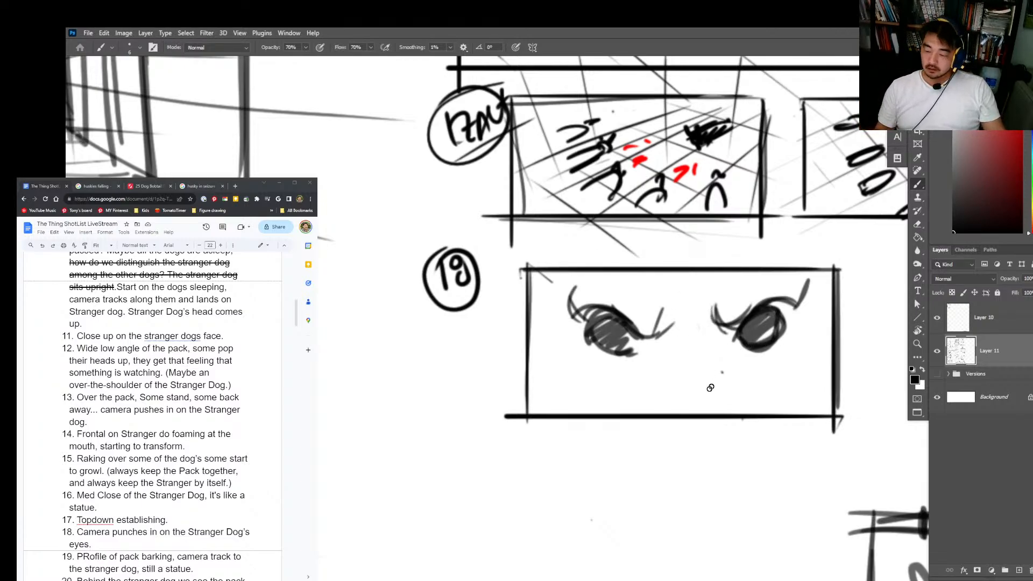
Step: Sketch trial nose strokes at the lower centre of frame 18, and erase them with part of the bottom border
mouse_move(712, 393)
mouse_down()
mouse_move(663, 398)
mouse_move(719, 407)
mouse_up()
mouse_move(663, 399)
mouse_down()
mouse_move(659, 411)
mouse_move(674, 412)
mouse_move(665, 402)
mouse_move(693, 408)
mouse_up()
key(ctrl+z)
key(ctrl+z)
key(e)
key(b)
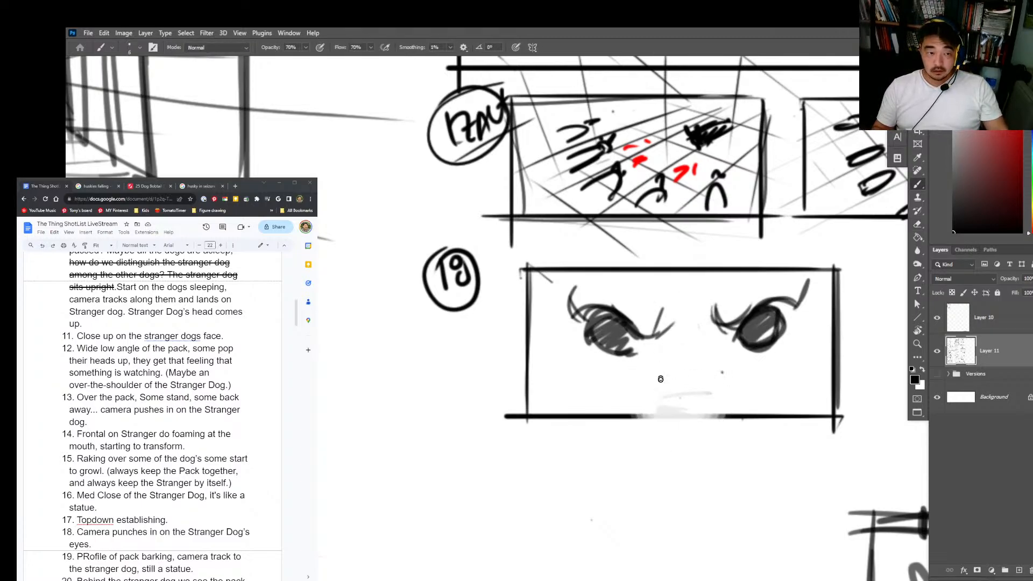
Step: Draw the Stranger Dog's angular head contours, the two snout lines and a nose line below frame 18
drag(586, 285, 569, 351)
drag(784, 247, 828, 347)
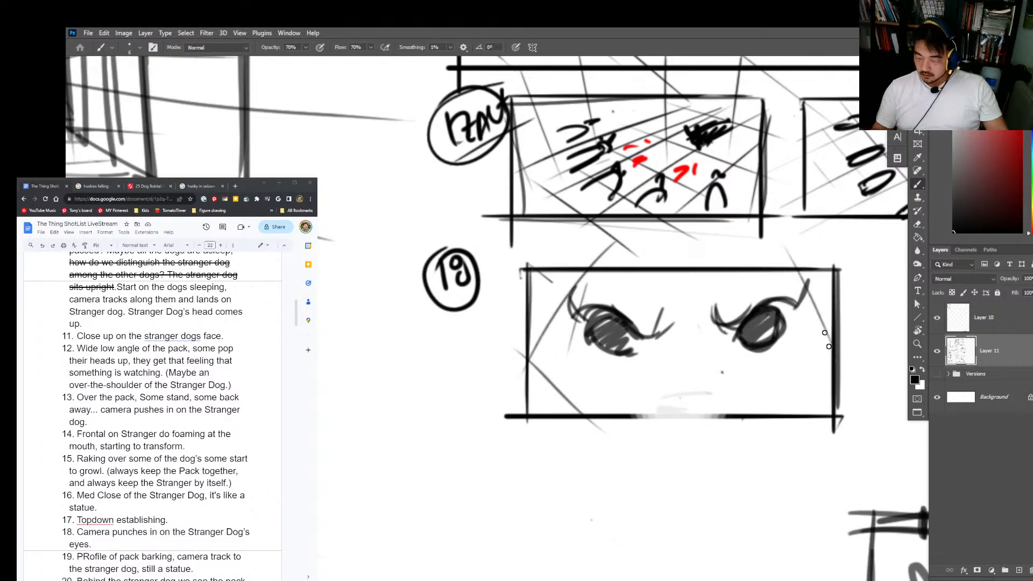
mouse_move(806, 273)
mouse_down()
mouse_move(783, 446)
mouse_move(775, 431)
mouse_up()
drag(640, 354, 652, 422)
key(ctrl+z)
drag(636, 325, 663, 428)
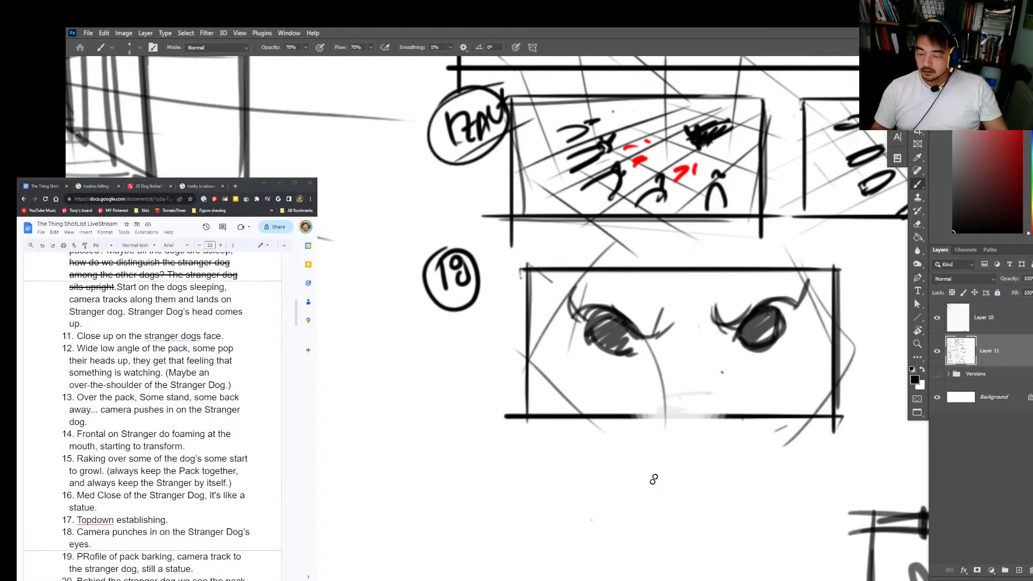
mouse_move(723, 327)
mouse_down()
mouse_move(716, 425)
mouse_move(733, 415)
mouse_up()
drag(648, 445, 729, 445)
Step: Darken the Stranger Dog's eyes and inner corners in frame 18 and add curved lid lines beneath them
mouse_move(618, 322)
mouse_down()
mouse_move(635, 352)
mouse_move(616, 349)
mouse_up()
mouse_move(737, 343)
mouse_down()
mouse_move(777, 330)
mouse_move(776, 314)
mouse_move(777, 324)
mouse_move(753, 305)
mouse_move(724, 337)
mouse_up()
mouse_move(658, 339)
mouse_down()
mouse_move(637, 349)
mouse_move(659, 352)
mouse_up()
mouse_move(751, 339)
mouse_down()
mouse_move(728, 336)
mouse_move(808, 304)
mouse_up()
mouse_move(598, 322)
mouse_down()
mouse_move(576, 315)
mouse_move(604, 344)
mouse_move(584, 309)
mouse_move(594, 343)
mouse_move(643, 356)
mouse_up()
drag(578, 346, 626, 366)
mouse_move(743, 356)
mouse_down()
mouse_move(777, 361)
mouse_move(795, 344)
mouse_up()
drag(568, 362, 603, 375)
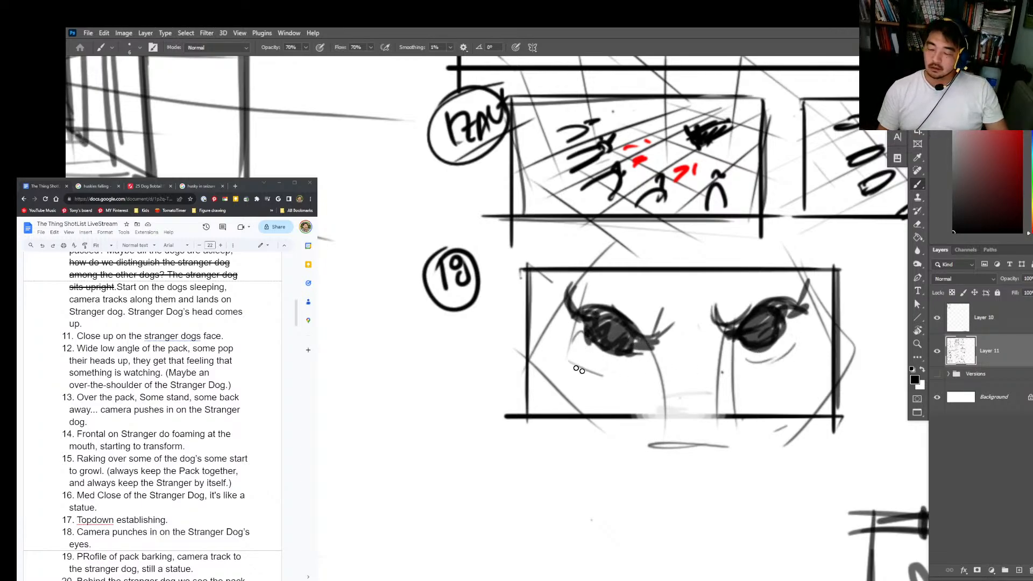
drag(657, 352, 665, 331)
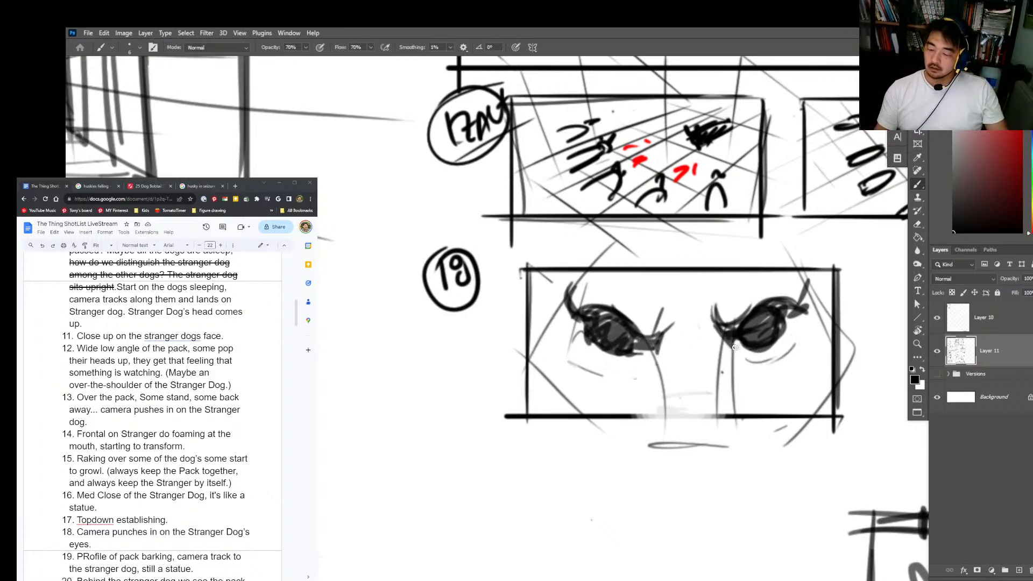
Step: Sketch short crease lines between the Stranger Dog's brows in frame 18
drag(675, 285, 682, 291)
mouse_move(688, 299)
mouse_down()
mouse_move(684, 328)
mouse_move(690, 315)
mouse_move(703, 333)
mouse_up()
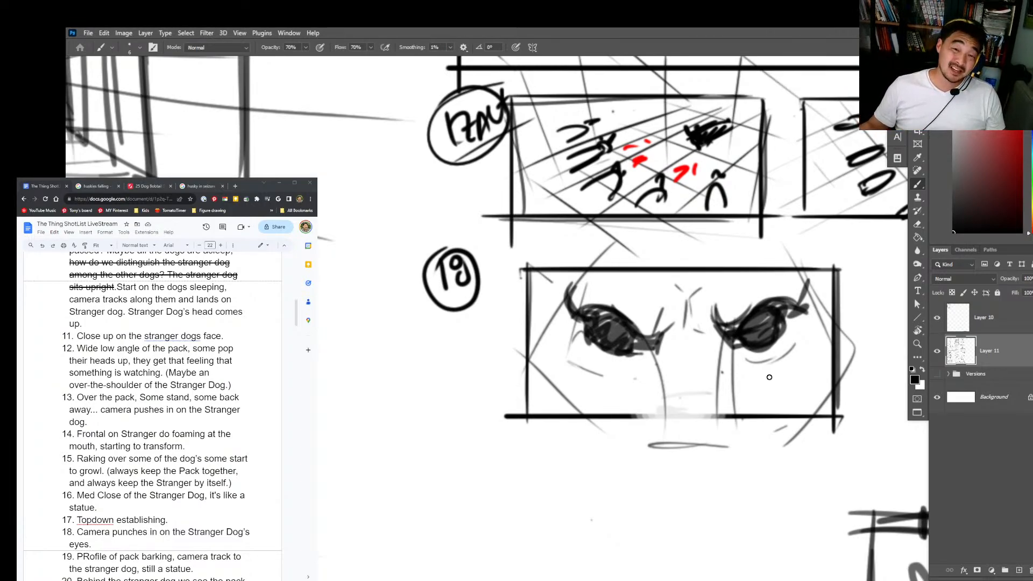
Step: Switch to the browser, search the web for "burn victim masks", and show the image results in a separate window
key(super)
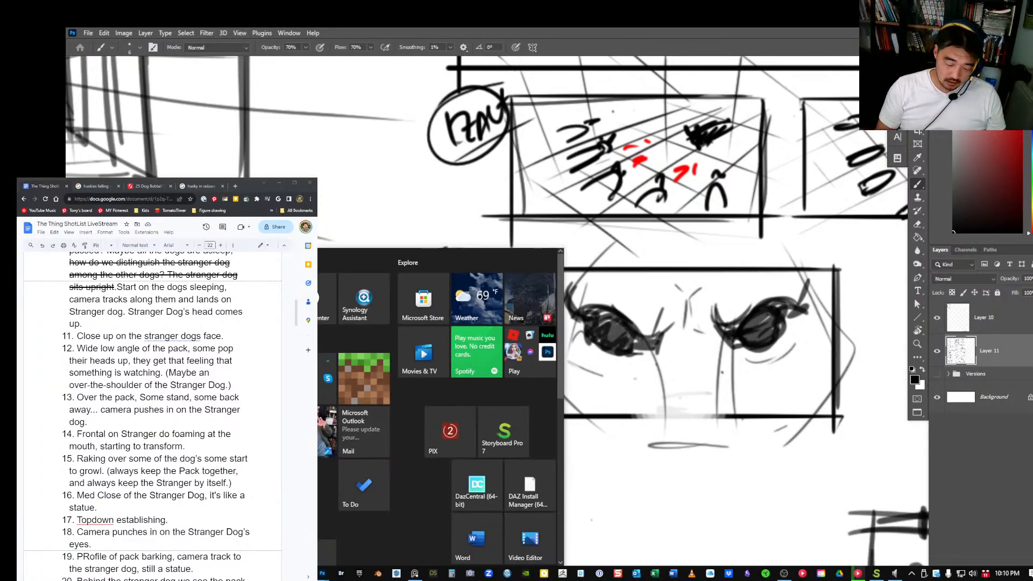
key(super+d)
key(super+d)
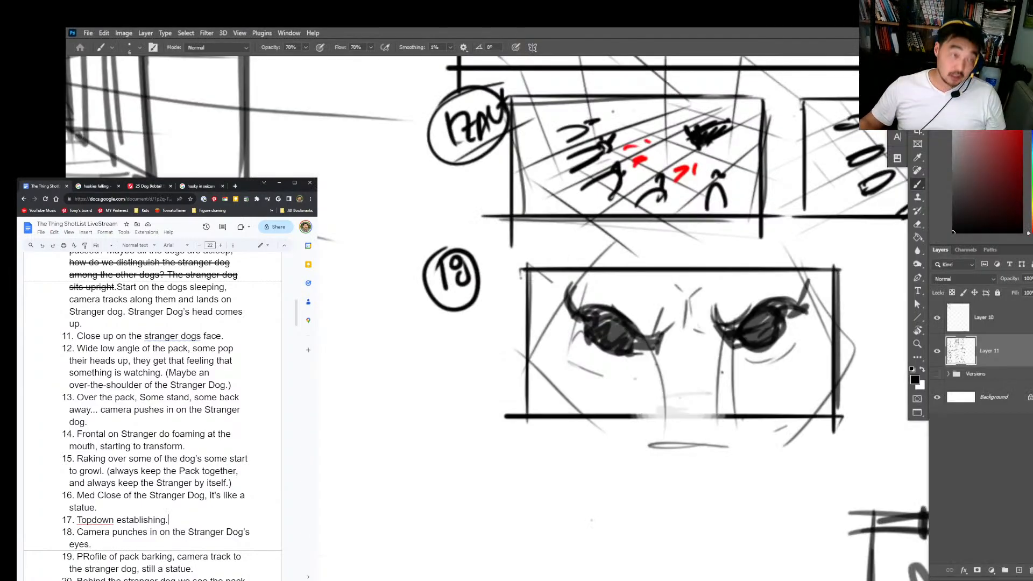
click(235, 186)
click(165, 198)
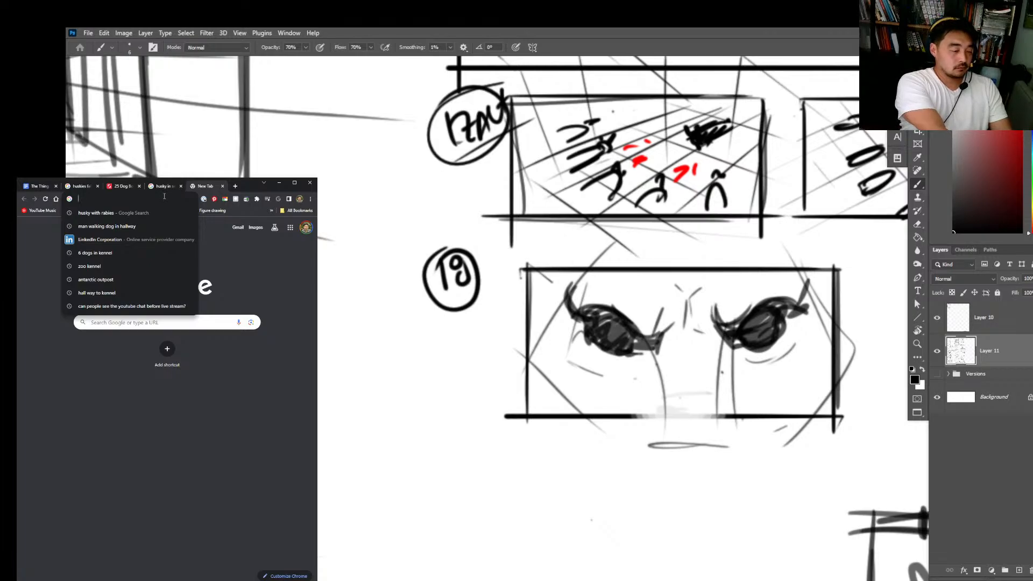
text(burn vi)
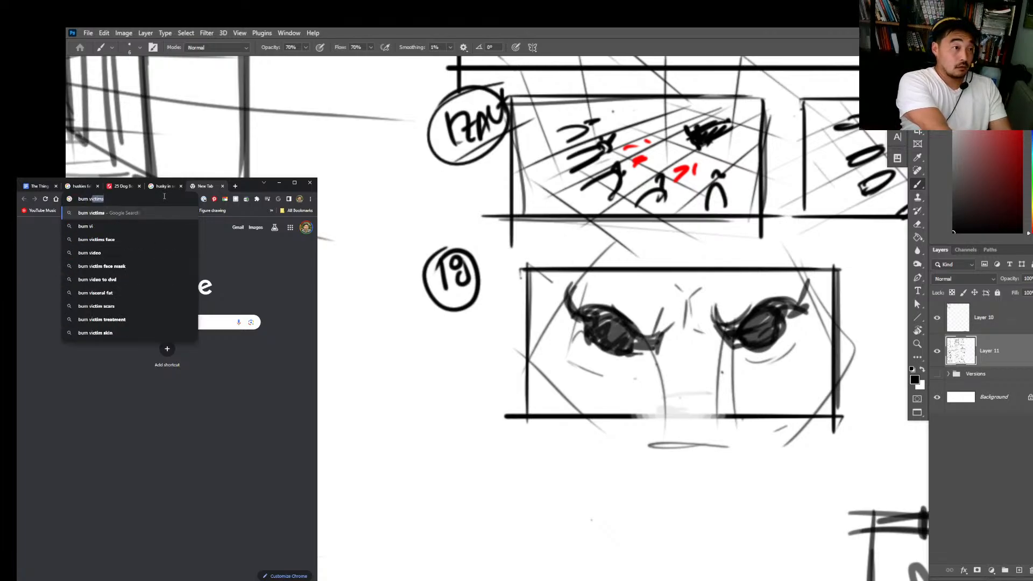
text(ct)
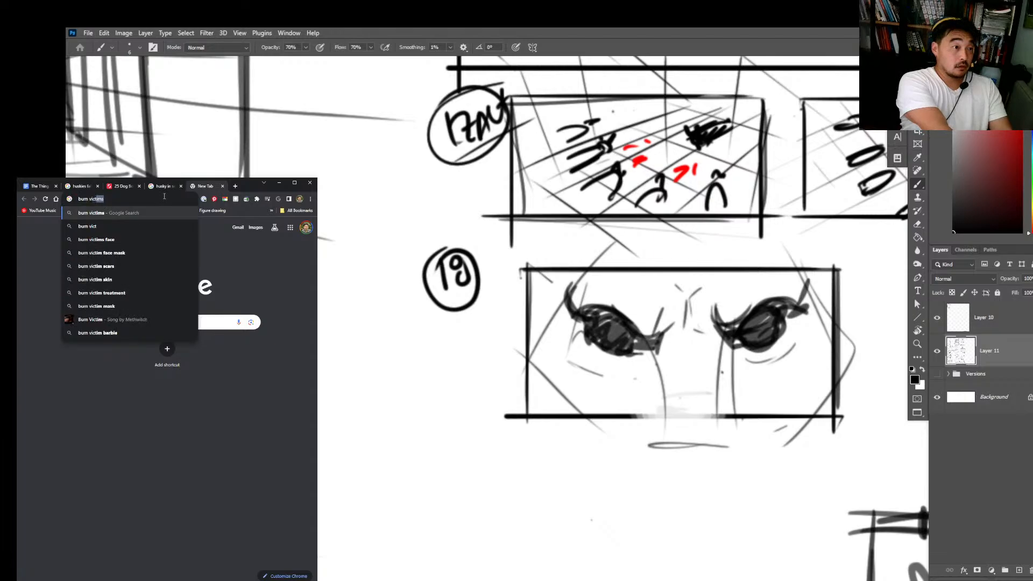
text(im masksk)
key(Return)
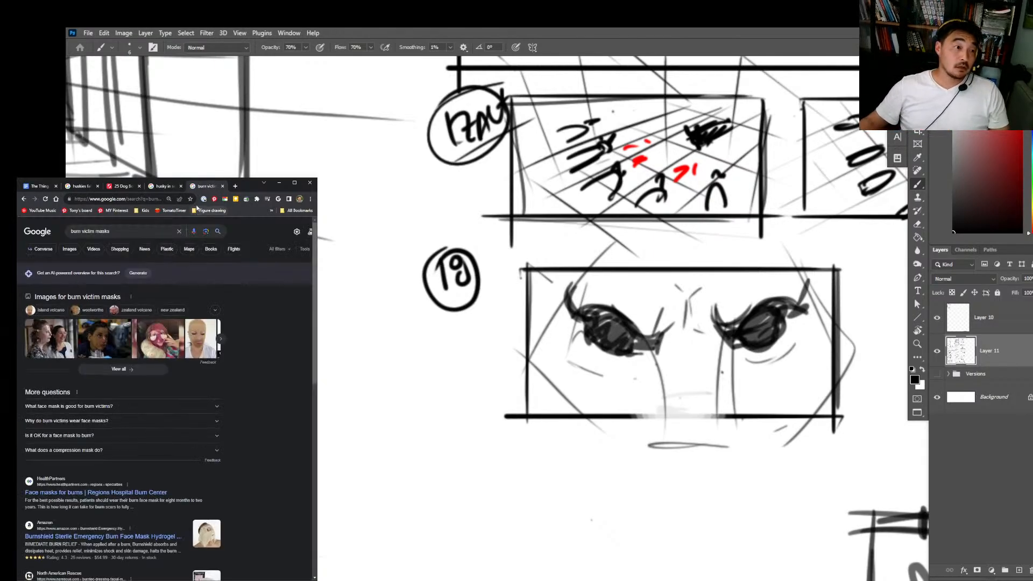
mouse_move(198, 186)
mouse_down()
mouse_move(403, 30)
mouse_move(329, 54)
mouse_up()
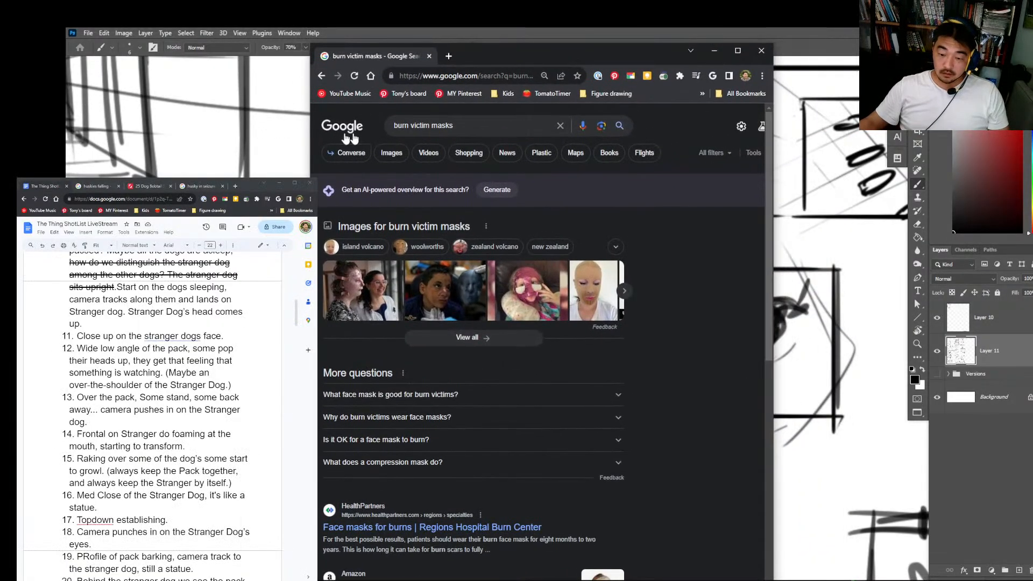
click(391, 153)
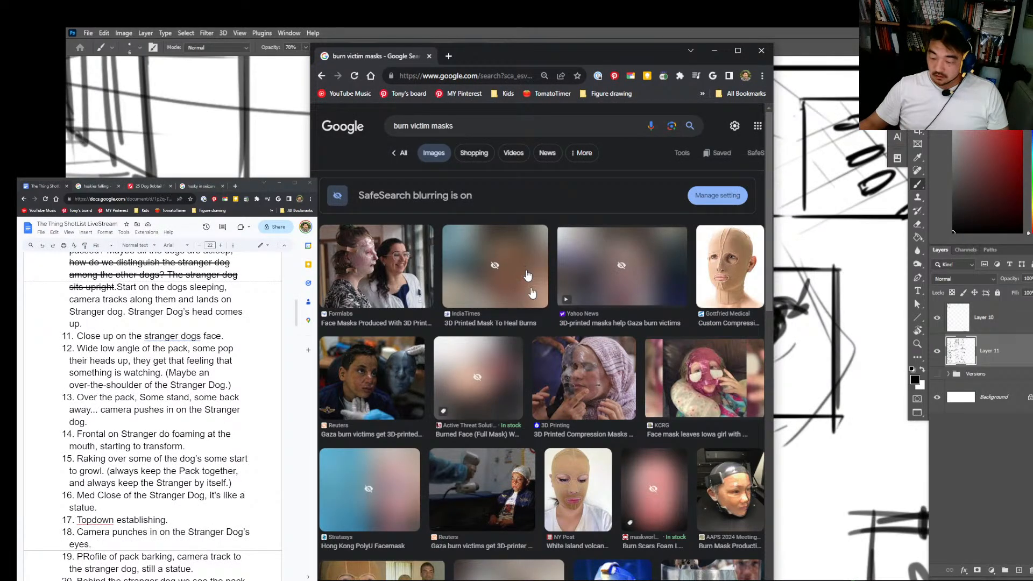
Step: Look through the burn victim mask images, preview two of the blurred results, and minimize the search window
scroll(581, 479, down, 3)
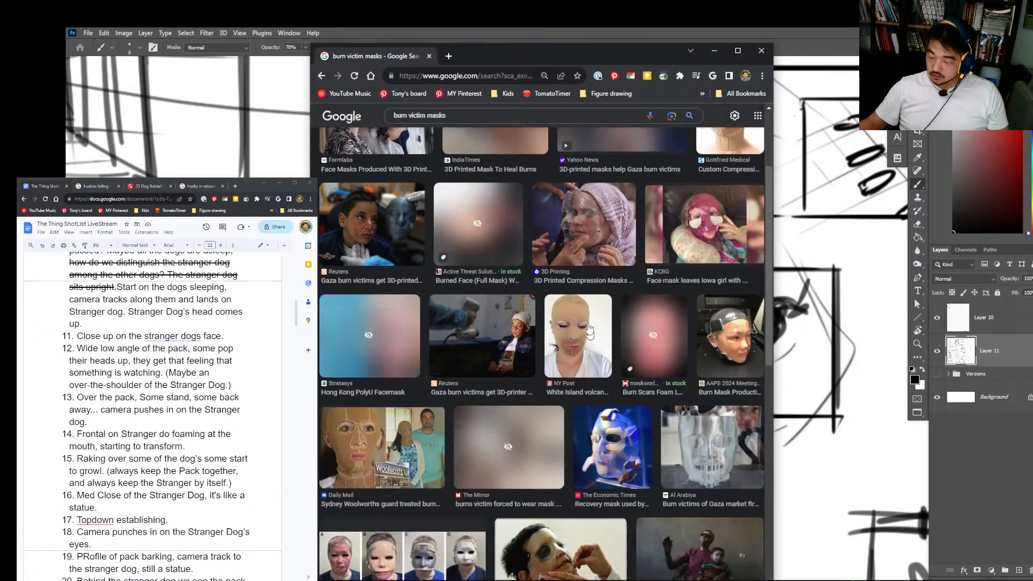
scroll(586, 334, down, 5)
scroll(578, 332, down, 2)
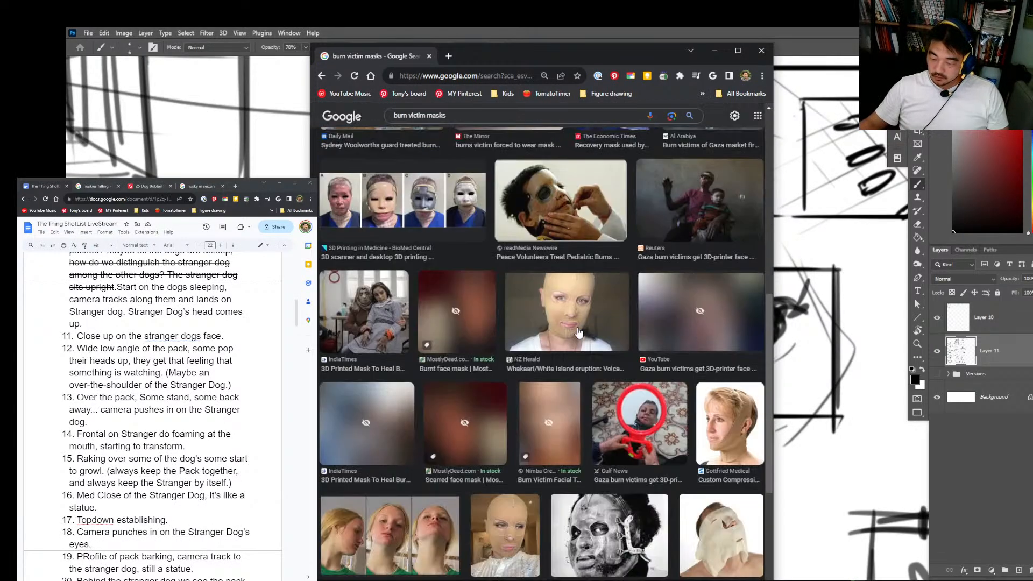
scroll(578, 349, down, 5)
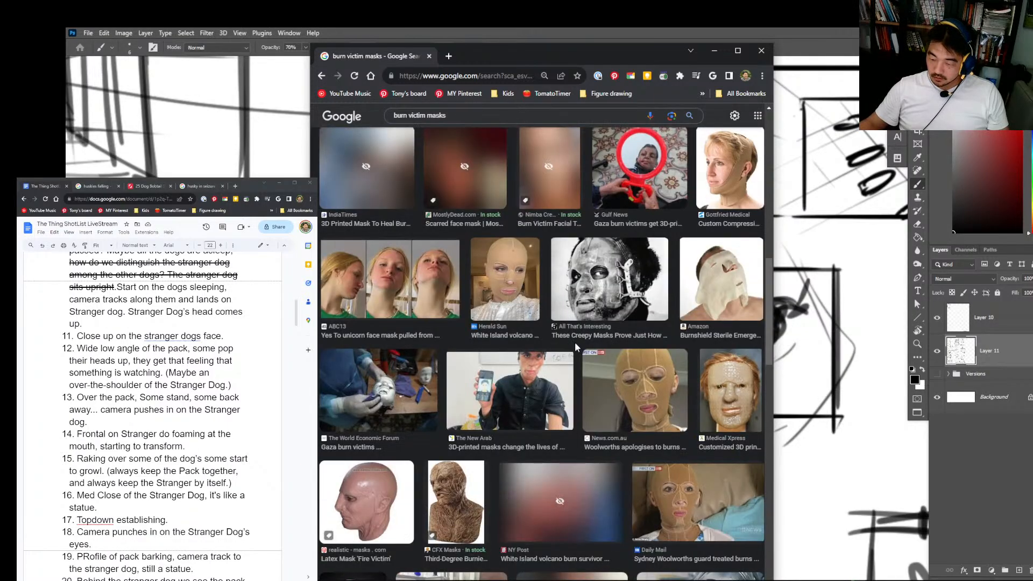
scroll(602, 308, down, 2)
scroll(603, 308, down, 1)
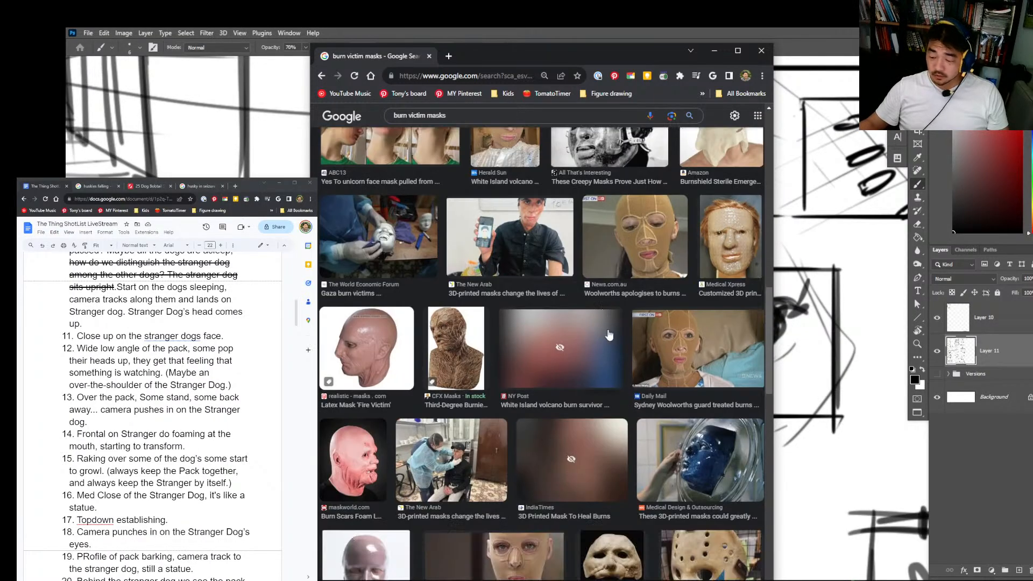
scroll(614, 331, down, 3)
scroll(613, 330, down, 2)
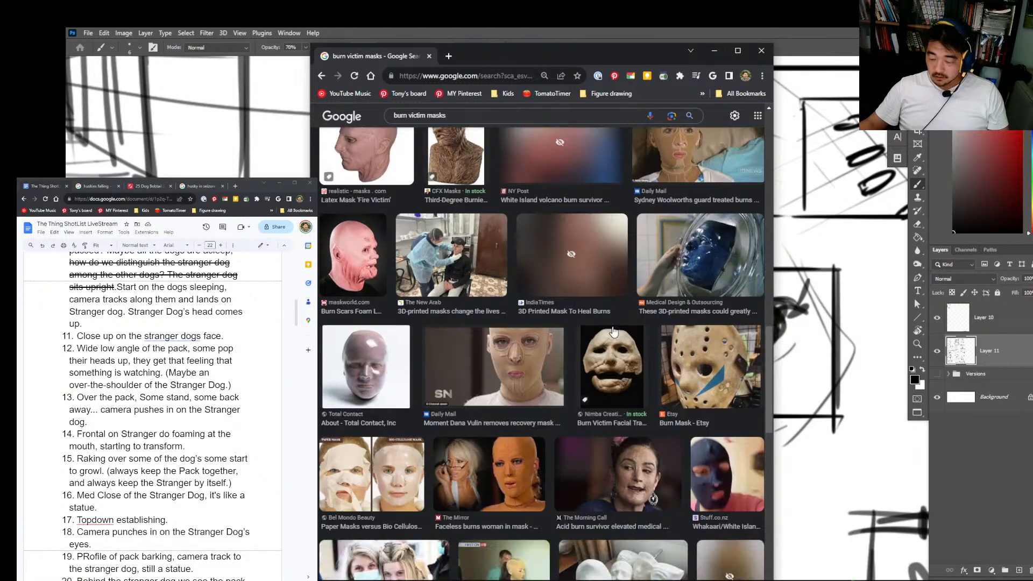
scroll(613, 331, down, 3)
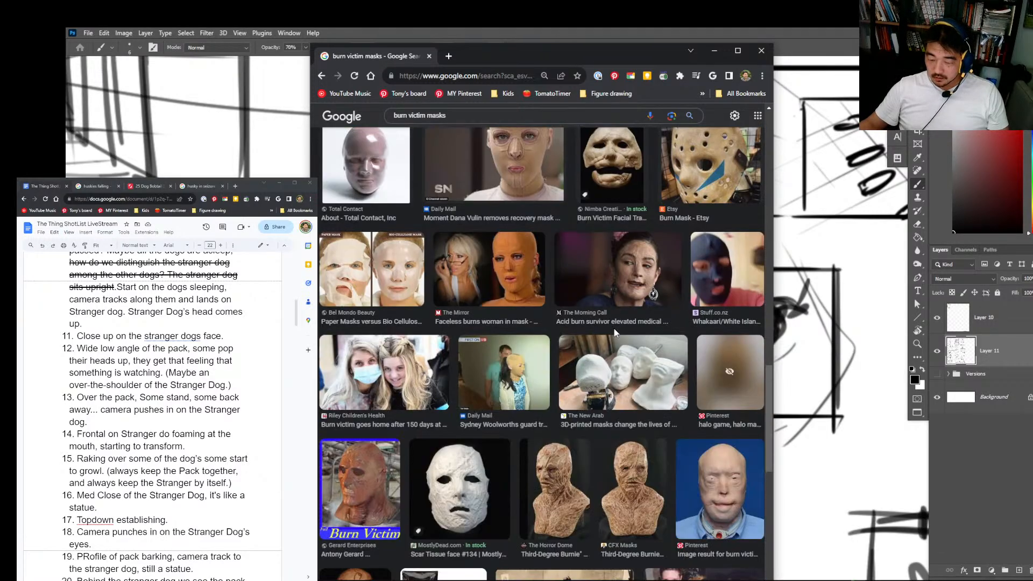
scroll(616, 334, down, 3)
scroll(616, 334, up, 12)
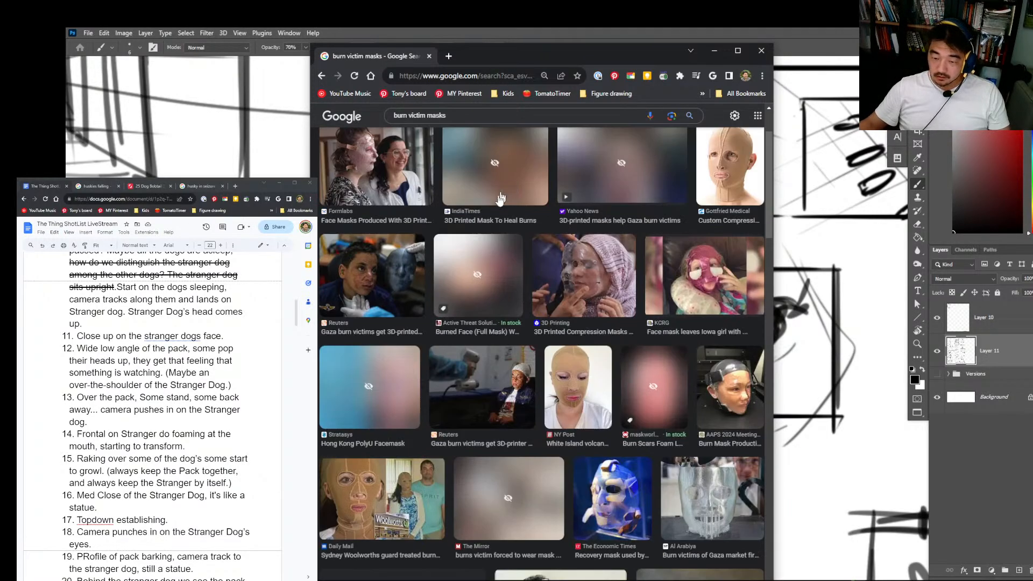
click(520, 256)
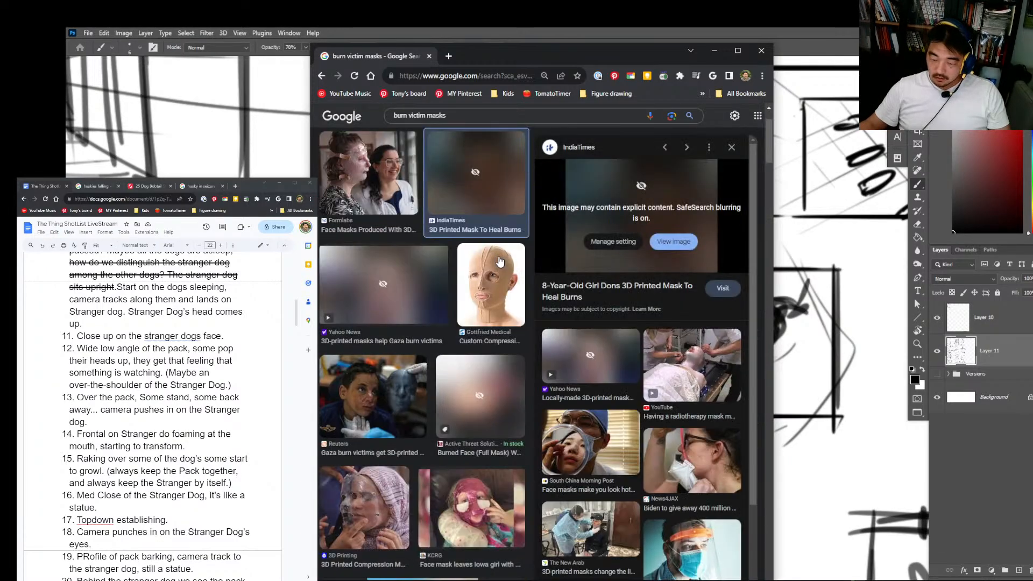
click(415, 282)
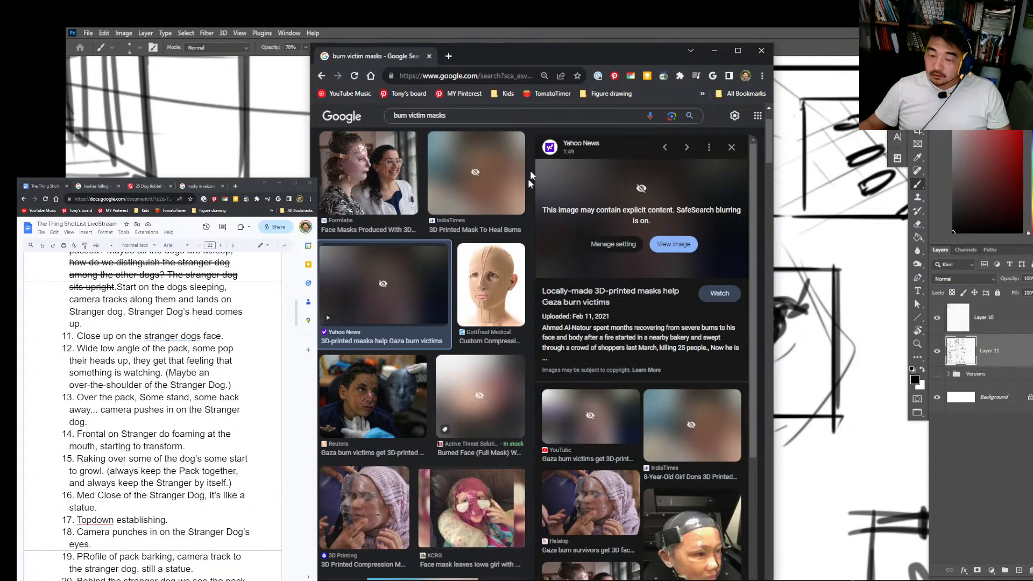
scroll(493, 230, up, 2)
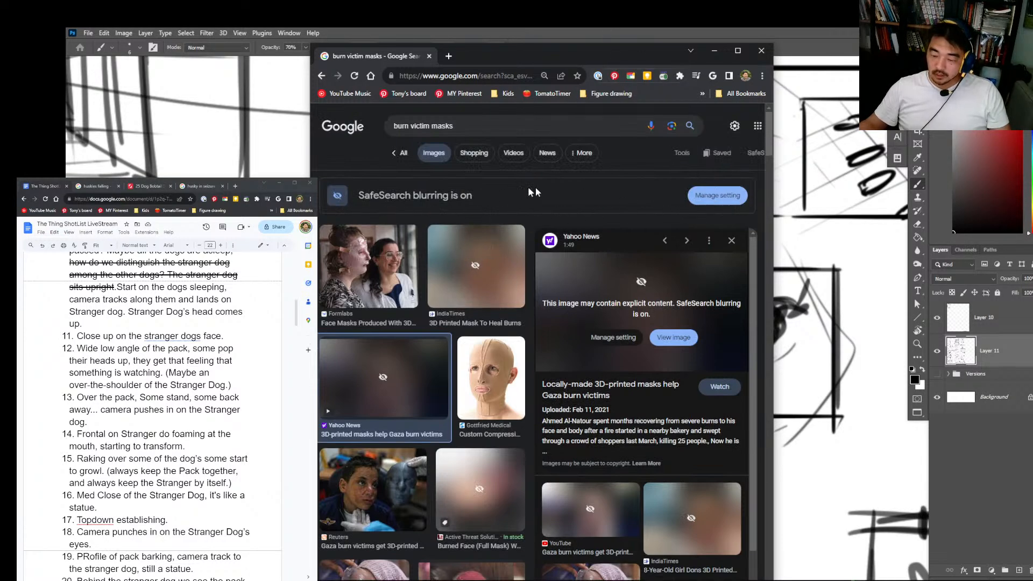
click(714, 50)
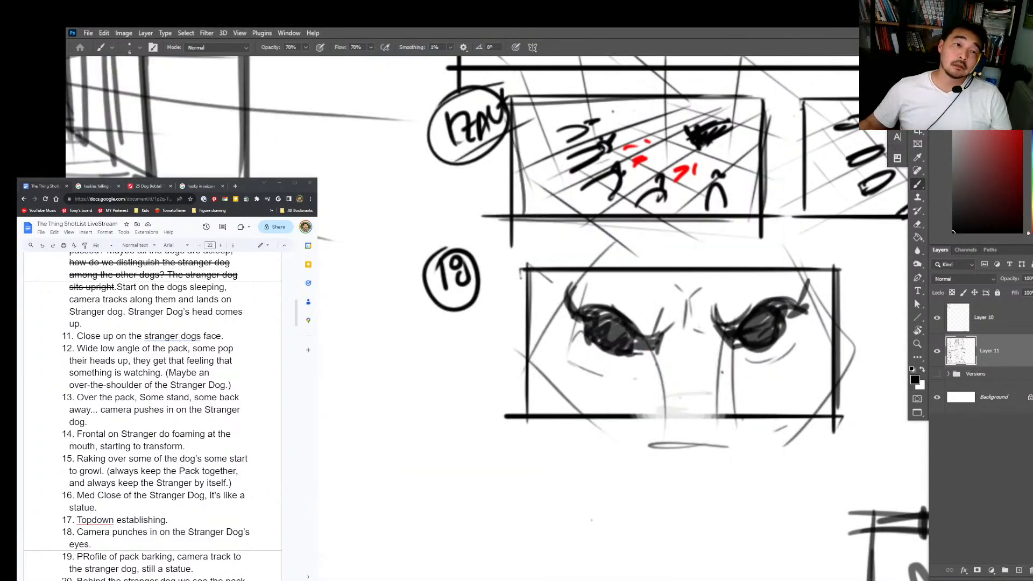
Step: Check the open dog and husky reference pages, and return to The Thing shot list
click(169, 520)
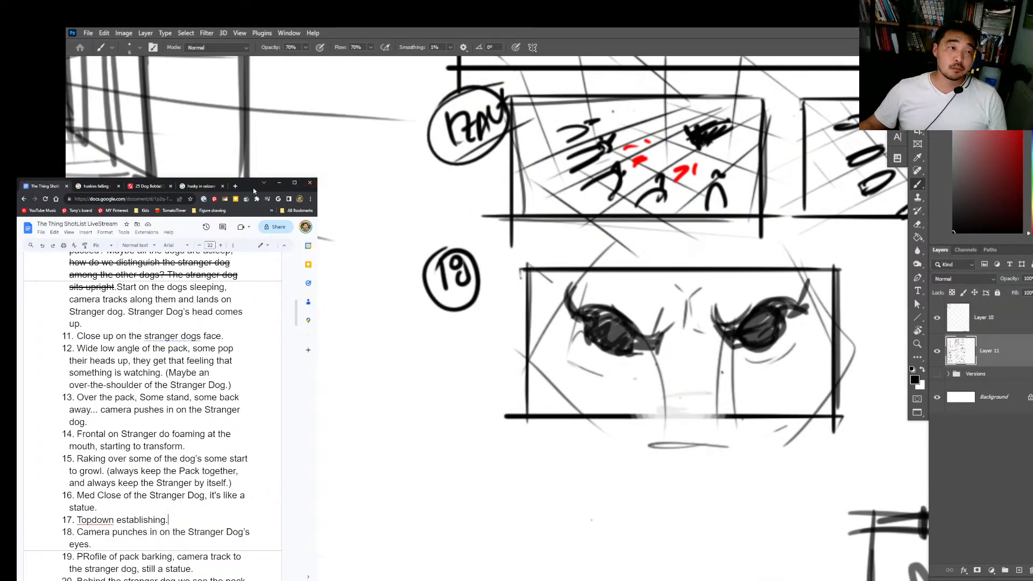
click(153, 186)
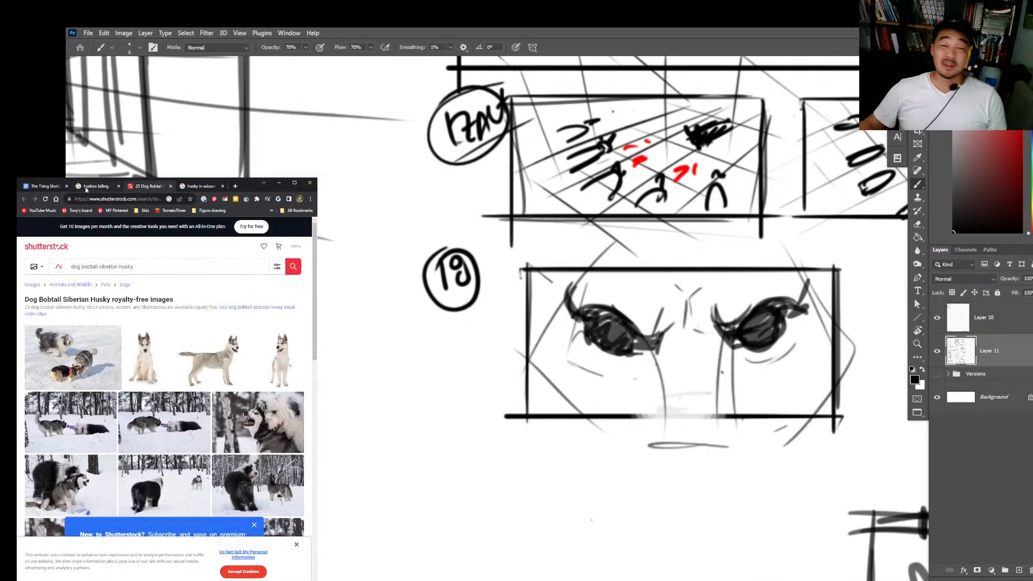
click(85, 186)
click(55, 188)
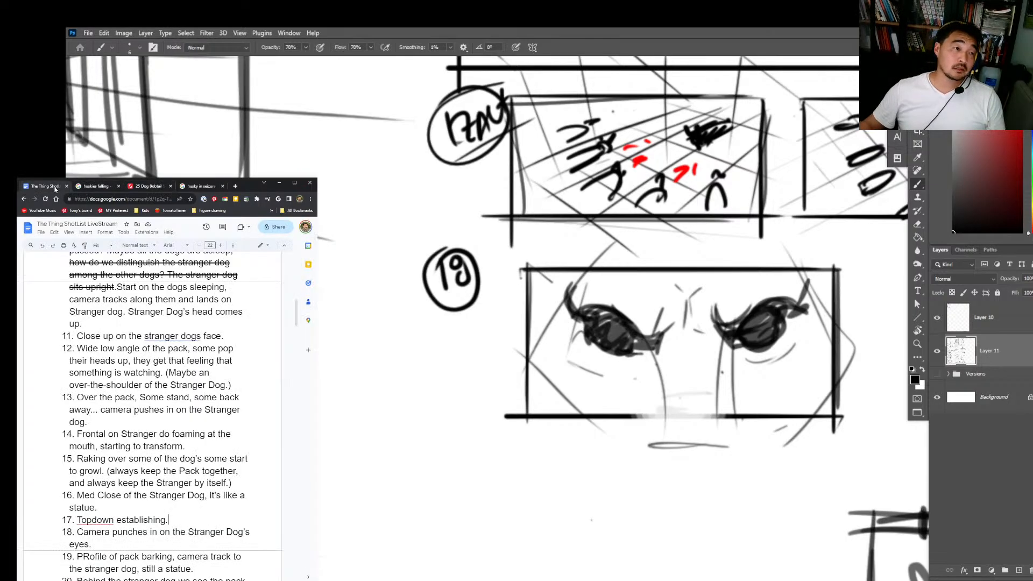
click(207, 188)
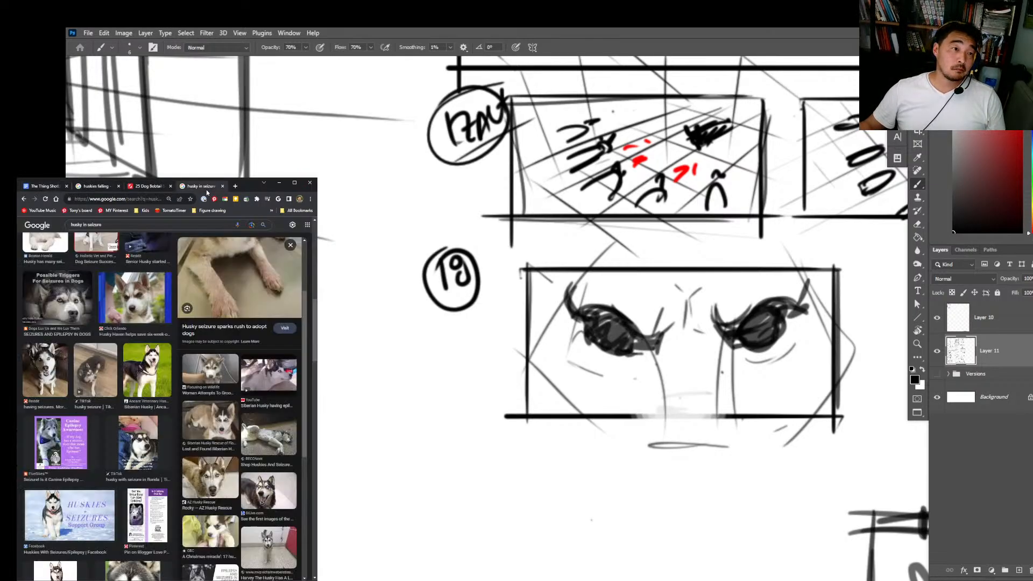
click(51, 187)
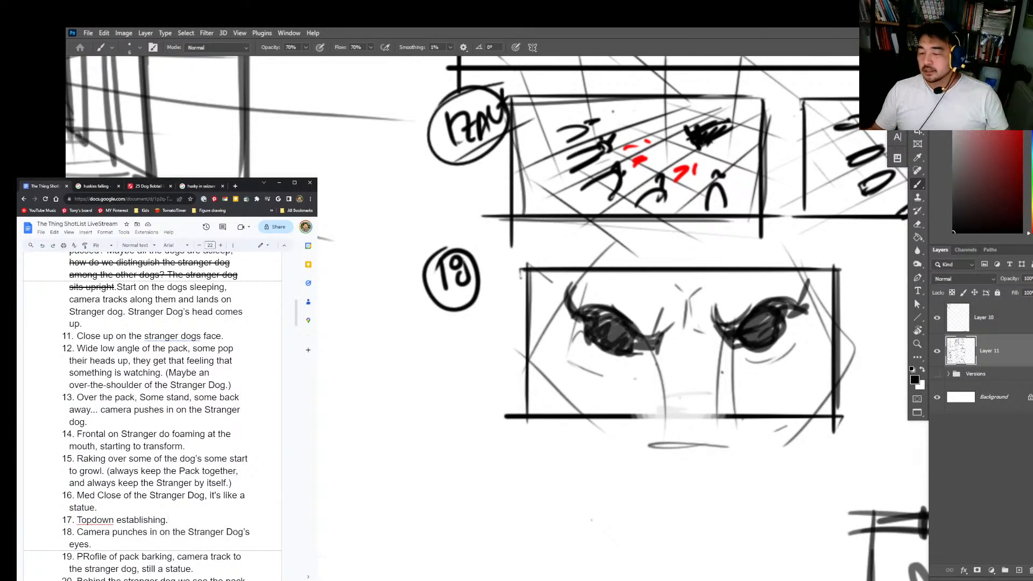
Step: Switch to Photoshop, add small white highlights to the Stranger Dog's eyes in frame 18, and restore the black brush colour
click(762, 368)
click(954, 80)
mouse_move(758, 324)
mouse_down()
mouse_move(757, 337)
mouse_move(771, 321)
mouse_up()
key(ctrl+z)
mouse_move(600, 324)
mouse_down()
mouse_move(599, 334)
mouse_move(598, 319)
mouse_up()
key(z)
mouse_move(899, 290)
mouse_down()
mouse_move(832, 362)
mouse_move(724, 358)
mouse_up()
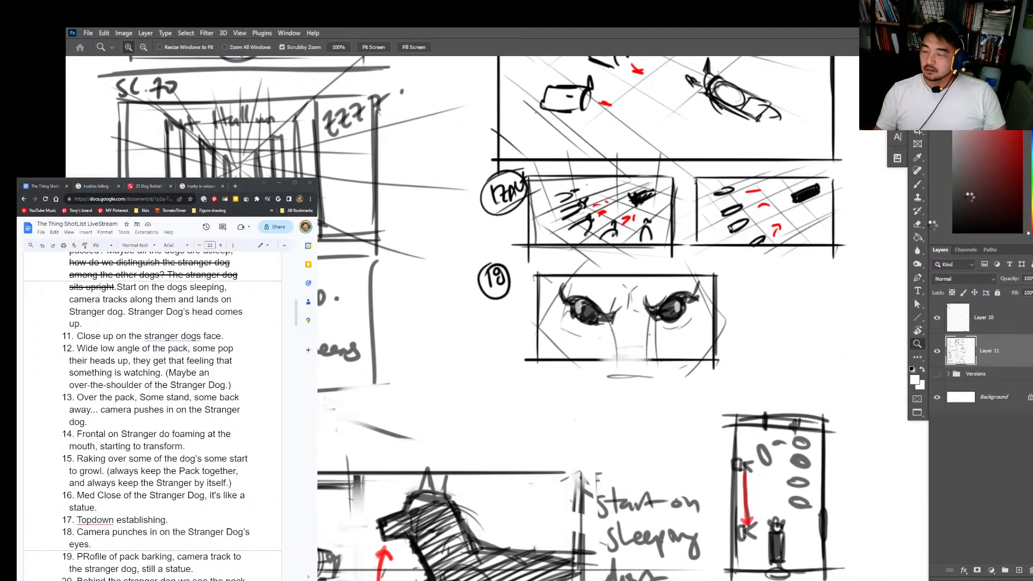
key(d)
key(b)
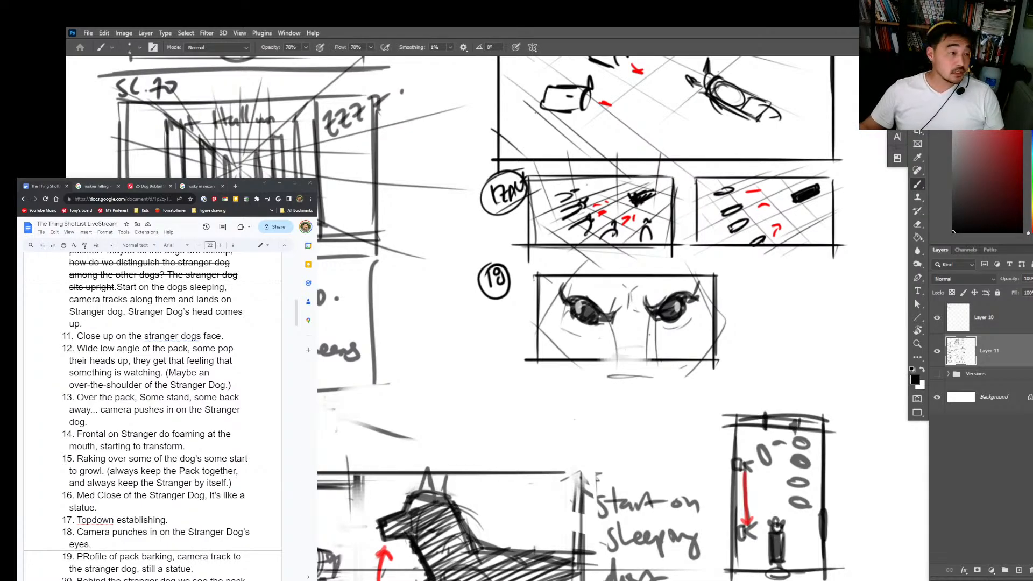
Step: Read the description of shot 19 in the shot list
scroll(153, 415, down, 3)
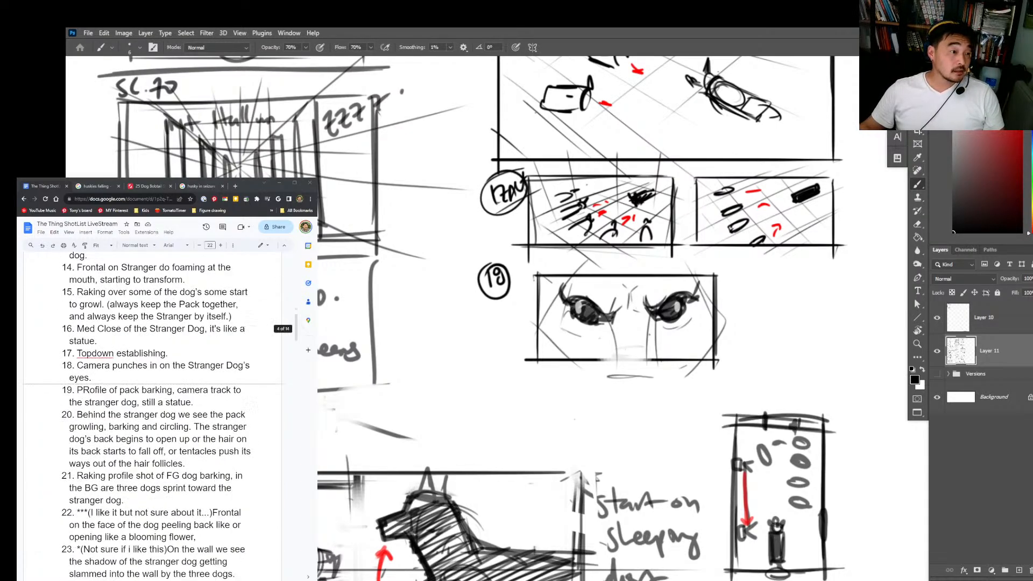
drag(77, 389, 189, 402)
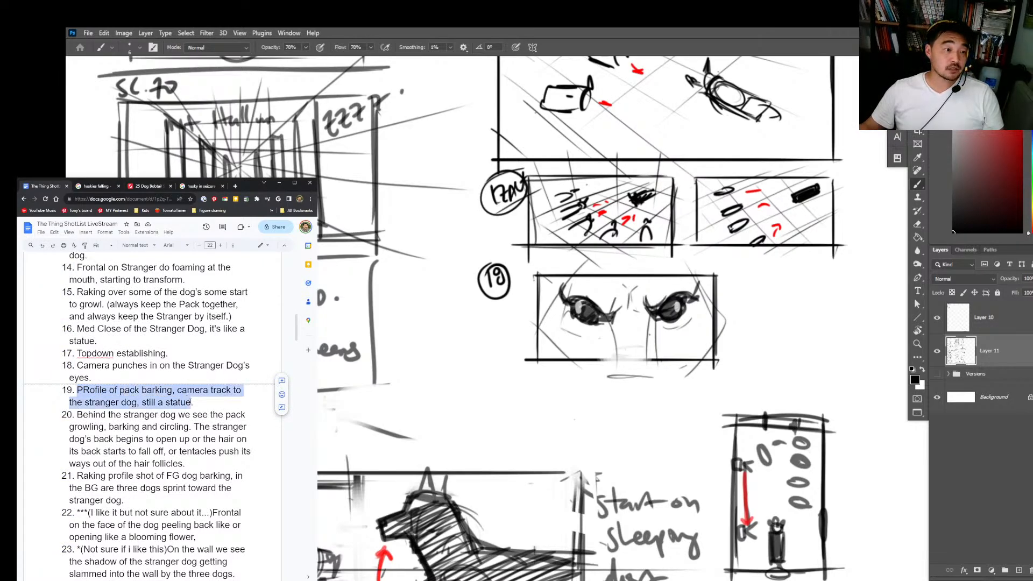
click(194, 402)
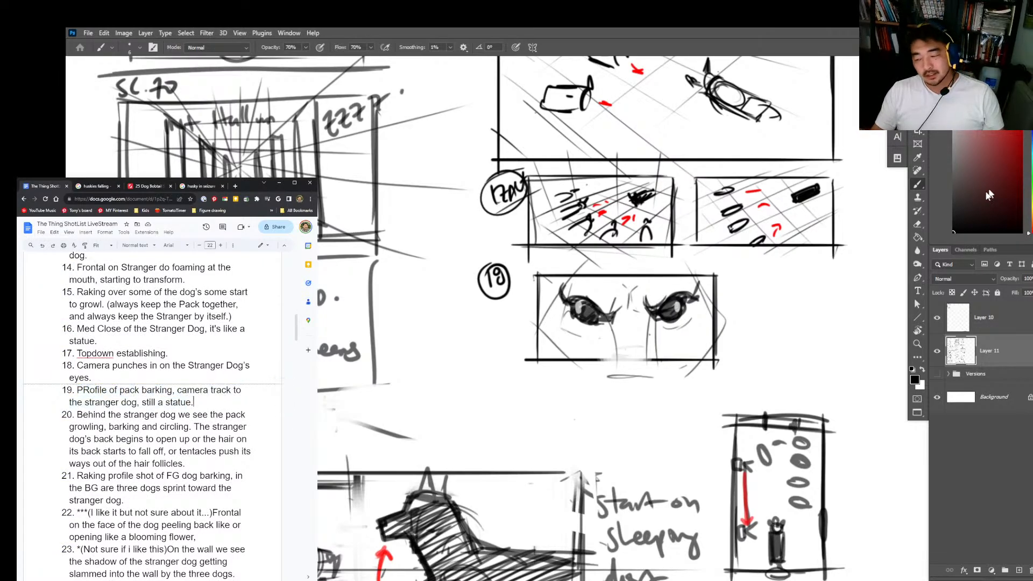
Step: Write the circled shot number 19 below the number of frame 18 on the storyboard canvas
click(828, 333)
key(z)
drag(820, 360, 773, 392)
drag(840, 378, 637, 470)
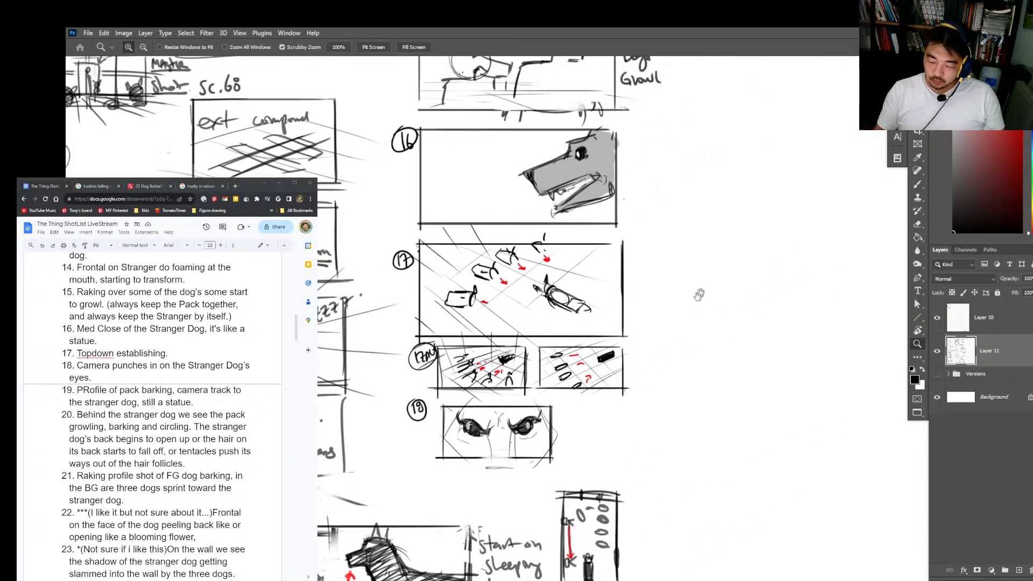
key(b)
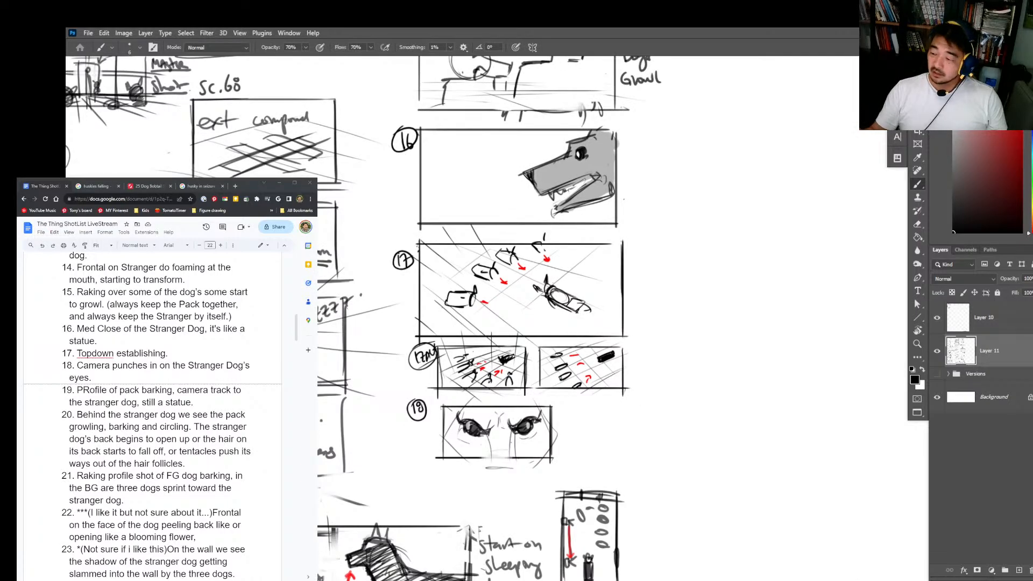
drag(412, 471, 413, 483)
mouse_move(420, 472)
mouse_down()
mouse_move(508, 434)
mouse_move(536, 376)
mouse_move(564, 377)
mouse_move(579, 353)
mouse_move(594, 369)
mouse_move(689, 373)
mouse_move(708, 398)
mouse_up()
key(z)
key(b)
Step: Write the underlined note "profile barking Dog to" beside shot number 19
mouse_move(574, 405)
mouse_down()
mouse_move(618, 417)
mouse_move(631, 441)
mouse_up()
click(641, 420)
drag(558, 436, 644, 428)
drag(526, 394, 684, 389)
key(z)
drag(759, 386, 699, 405)
key(b)
drag(703, 404, 706, 405)
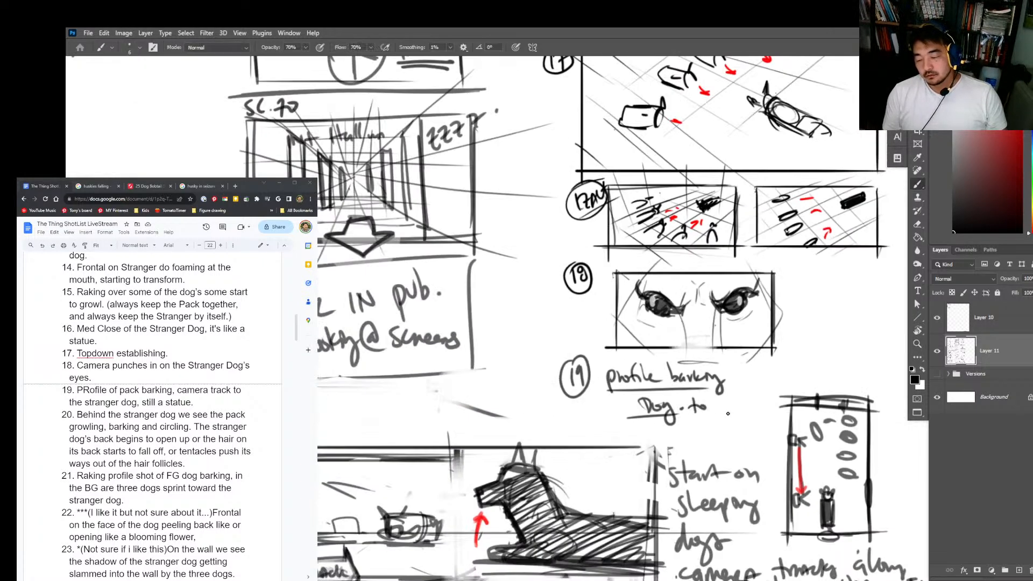
Step: Erase the note beside shot number 19 and write "same as shot 10" in its place
scroll(723, 423, down, 5)
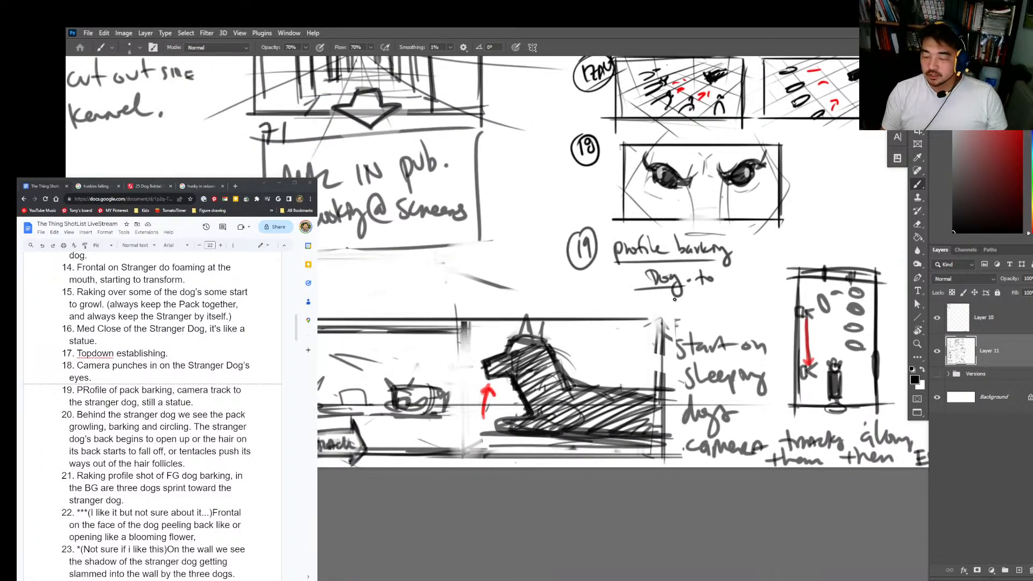
key(e)
mouse_move(715, 279)
mouse_down()
mouse_move(633, 285)
mouse_move(631, 257)
mouse_move(664, 266)
mouse_move(627, 262)
mouse_move(664, 262)
mouse_up()
key(b)
drag(681, 257, 719, 263)
drag(728, 246, 749, 261)
drag(753, 245, 754, 262)
drag(744, 251, 760, 248)
drag(616, 278, 617, 293)
drag(630, 279, 629, 289)
key(ctrl+space)
drag(692, 290, 771, 283)
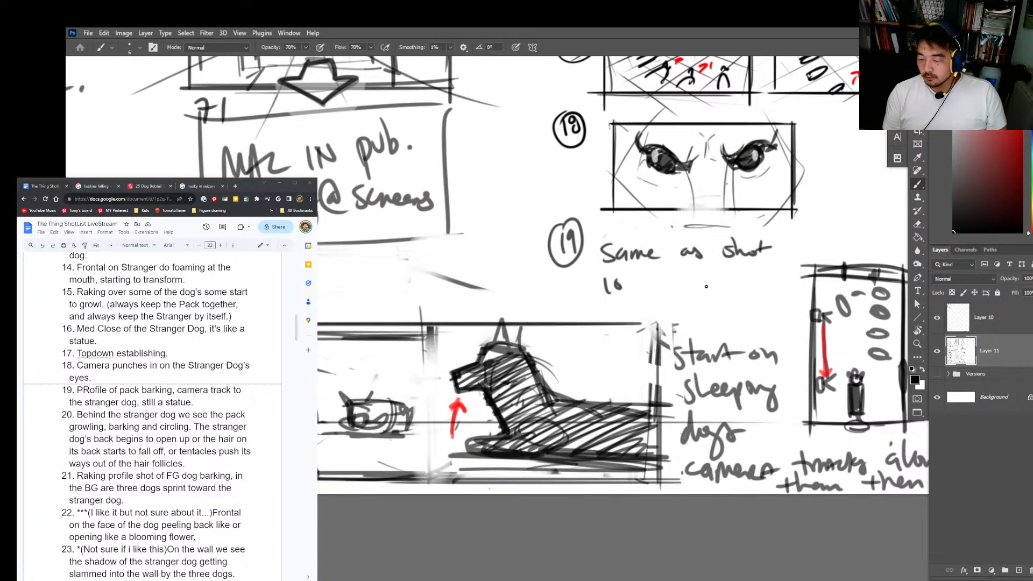
Step: Sketch the construction shapes and legs of a dog in profile below the "same as shot 10" note of shot 19
mouse_move(687, 287)
mouse_down()
mouse_move(709, 269)
mouse_move(787, 273)
mouse_up()
mouse_move(721, 272)
mouse_down()
mouse_move(742, 287)
mouse_move(733, 294)
mouse_move(778, 279)
mouse_up()
mouse_move(714, 297)
mouse_down()
mouse_move(719, 271)
mouse_move(710, 285)
mouse_up()
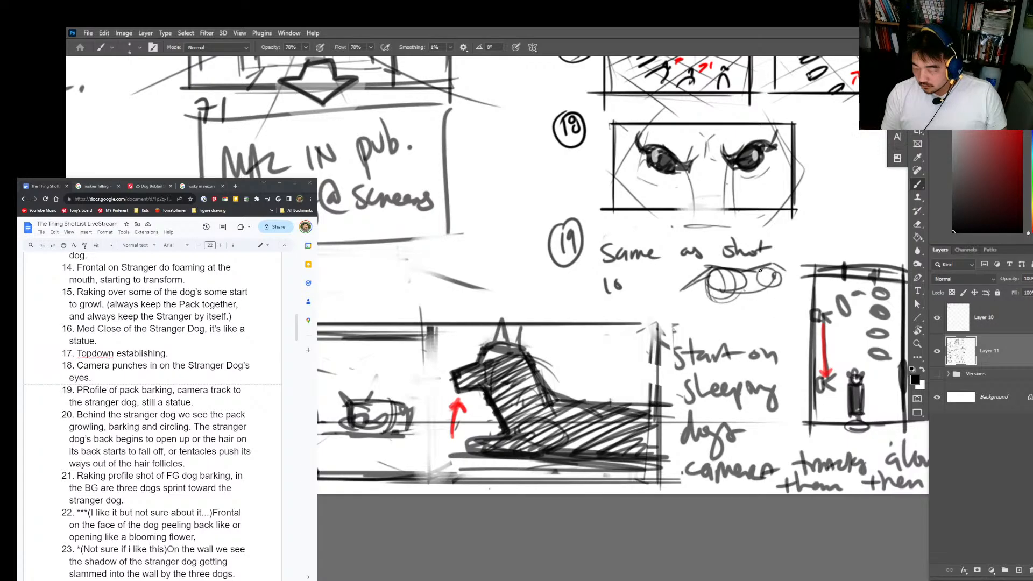
mouse_move(760, 270)
mouse_down()
mouse_move(780, 315)
mouse_move(776, 295)
mouse_move(775, 314)
mouse_move(762, 299)
mouse_move(750, 311)
mouse_move(763, 294)
mouse_move(719, 287)
mouse_move(706, 320)
mouse_up()
key(e)
key(b)
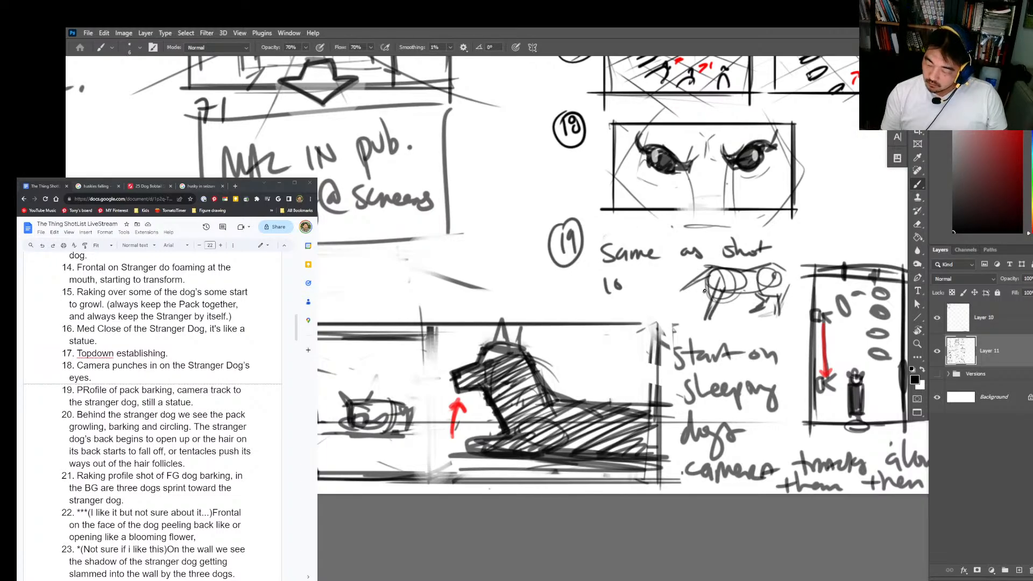
Step: Firm up the neck and back of the shot 19 dog and add its raised tail
mouse_move(707, 285)
mouse_down()
mouse_move(692, 311)
mouse_move(690, 281)
mouse_up()
key(e)
right_click(684, 288)
click(702, 213)
click(647, 289)
mouse_move(712, 266)
mouse_down()
mouse_move(690, 283)
mouse_move(797, 252)
mouse_up()
Step: Bring up the "husky in seizure" image results in the browser as reference and return to the storyboard canvas
key(super)
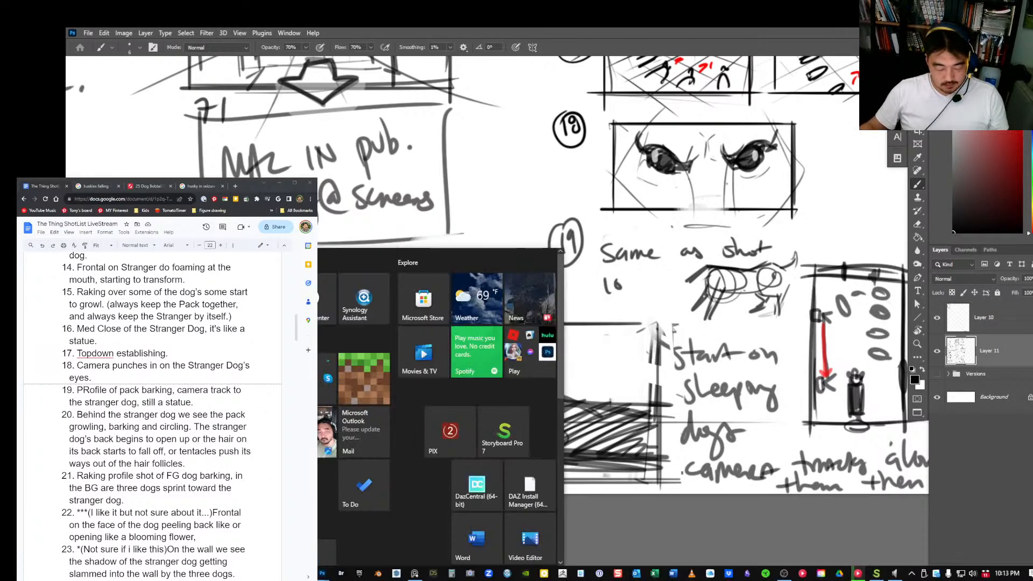
click(152, 187)
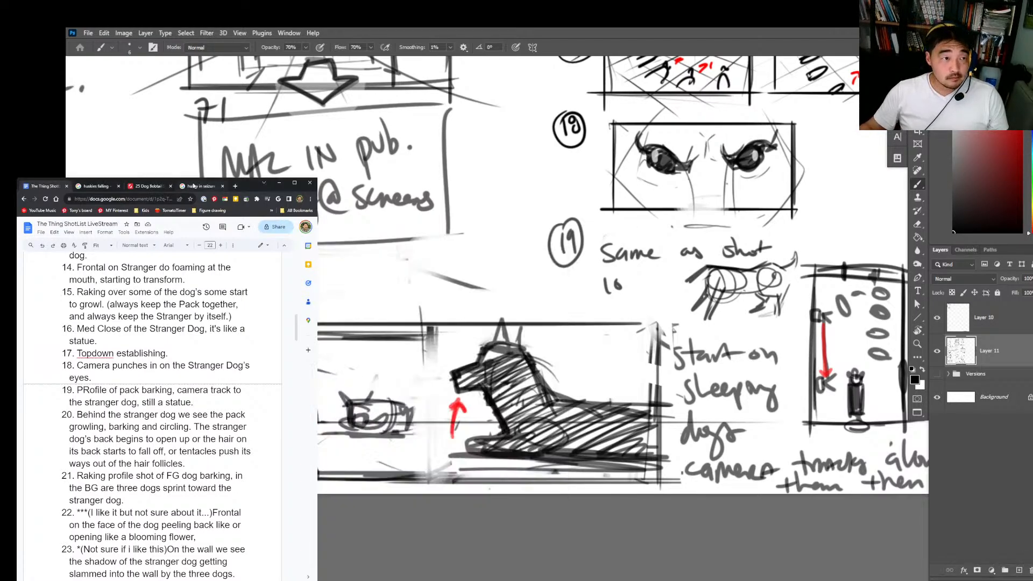
click(200, 186)
key(alt+Tab)
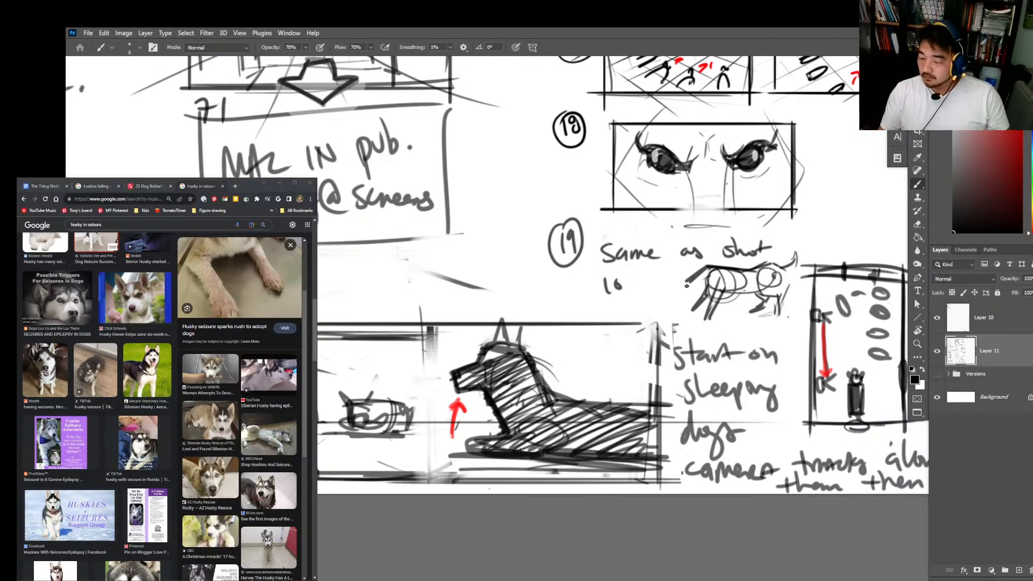
key(alt+Tab)
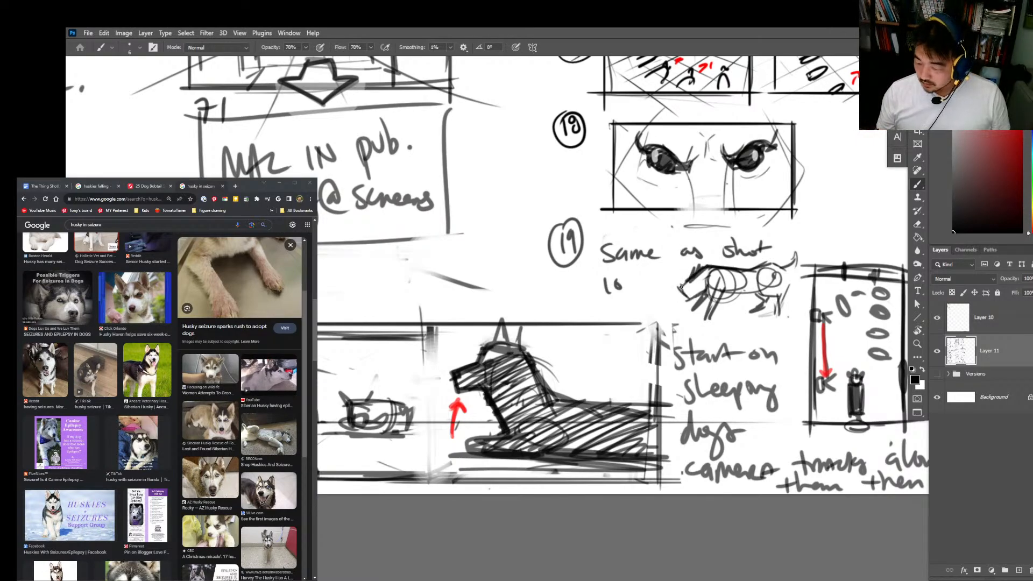
Step: Draw the lowered head and muzzle of the shot 19 dog, cleaning up stray lines
mouse_move(680, 285)
mouse_down()
mouse_move(679, 307)
mouse_move(674, 296)
mouse_move(665, 311)
mouse_move(687, 300)
mouse_move(677, 287)
mouse_move(697, 277)
mouse_move(682, 282)
mouse_move(706, 273)
mouse_move(678, 298)
mouse_move(730, 277)
mouse_move(718, 291)
mouse_move(736, 269)
mouse_move(729, 280)
mouse_move(773, 273)
mouse_move(763, 265)
mouse_move(761, 296)
mouse_move(781, 284)
mouse_move(759, 302)
mouse_move(736, 295)
mouse_move(720, 274)
mouse_move(725, 288)
mouse_move(760, 268)
mouse_move(736, 270)
mouse_move(758, 266)
mouse_move(775, 279)
mouse_move(699, 314)
mouse_move(718, 290)
mouse_move(707, 291)
mouse_move(698, 310)
mouse_move(716, 289)
mouse_move(713, 318)
mouse_up()
key(e)
key(b)
key(e)
key(b)
Step: Shade the shot 19 dog into a black silhouette and clean up the shape of its legs
drag(708, 267, 759, 280)
mouse_move(723, 296)
mouse_down()
mouse_move(762, 285)
mouse_move(757, 294)
mouse_up()
key(ctrl+z)
drag(750, 289, 764, 309)
mouse_move(757, 309)
mouse_down()
mouse_move(733, 302)
mouse_move(761, 280)
mouse_up()
drag(757, 282, 779, 264)
mouse_move(764, 275)
mouse_down()
mouse_move(786, 254)
mouse_move(761, 273)
mouse_up()
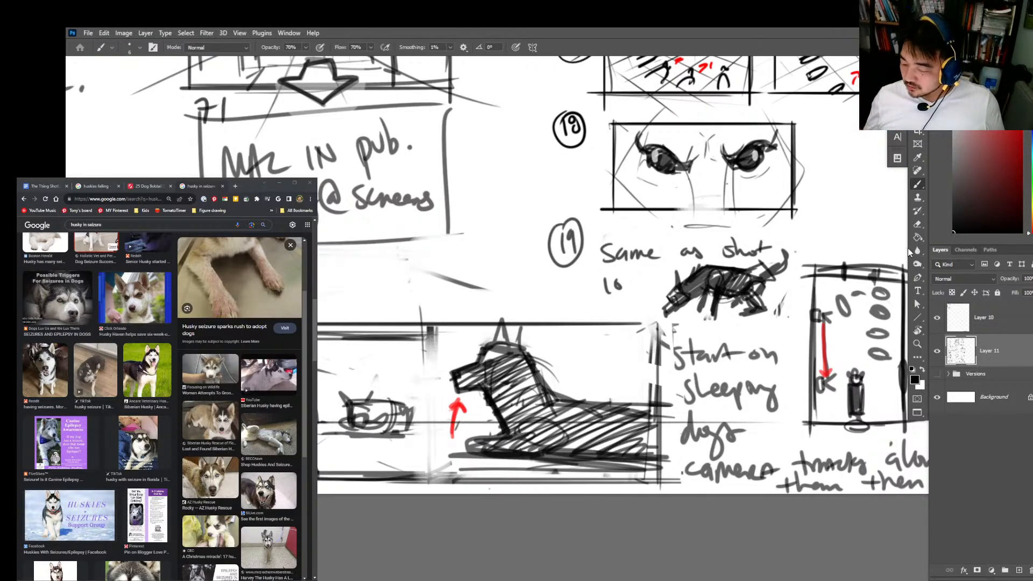
key(e)
key(b)
mouse_move(757, 267)
mouse_down()
mouse_move(777, 259)
mouse_move(713, 315)
mouse_move(703, 304)
mouse_up()
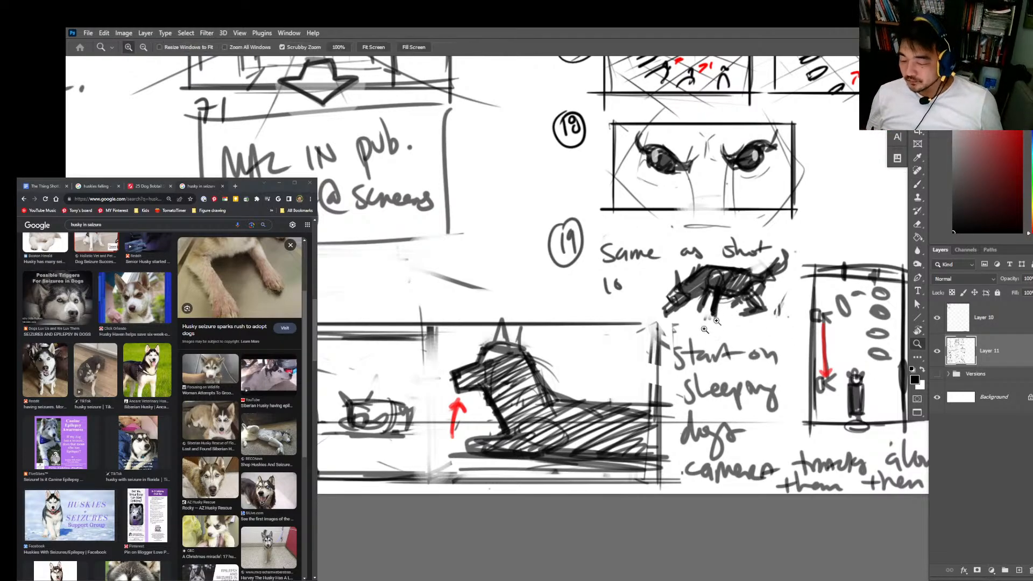
Step: Draw a rectangular frame around the shot 19 note and dog sketch
drag(737, 267, 648, 296)
mouse_move(530, 272)
mouse_down()
mouse_move(657, 284)
mouse_move(699, 273)
mouse_move(699, 355)
mouse_up()
drag(584, 347, 699, 351)
Step: Write the circled shot number 20 at the head of a new column beside frame 11
key(z)
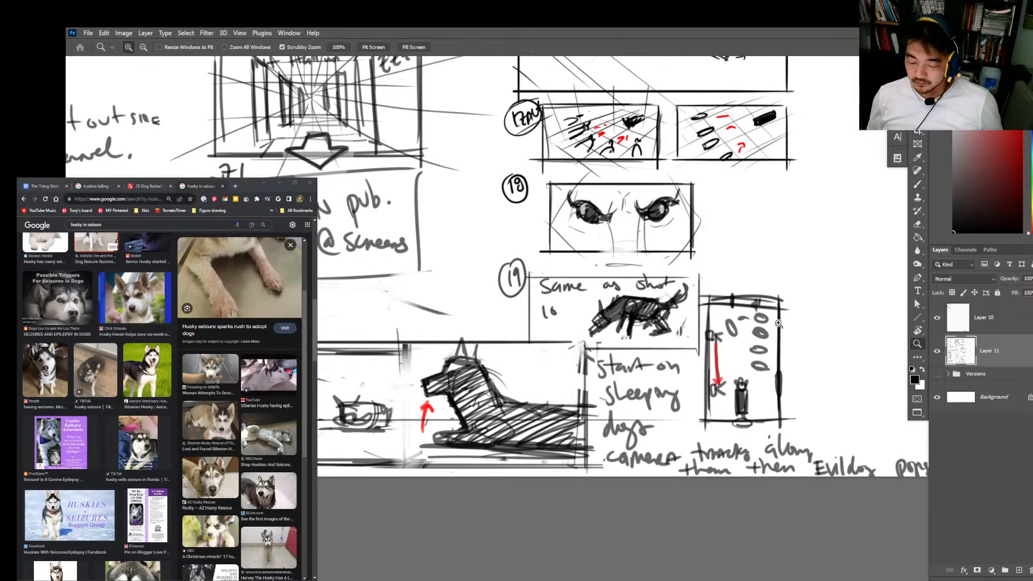
drag(763, 323, 705, 318)
drag(793, 174, 625, 452)
mouse_move(502, 260)
mouse_down()
mouse_move(531, 263)
mouse_move(509, 269)
mouse_up()
key(b)
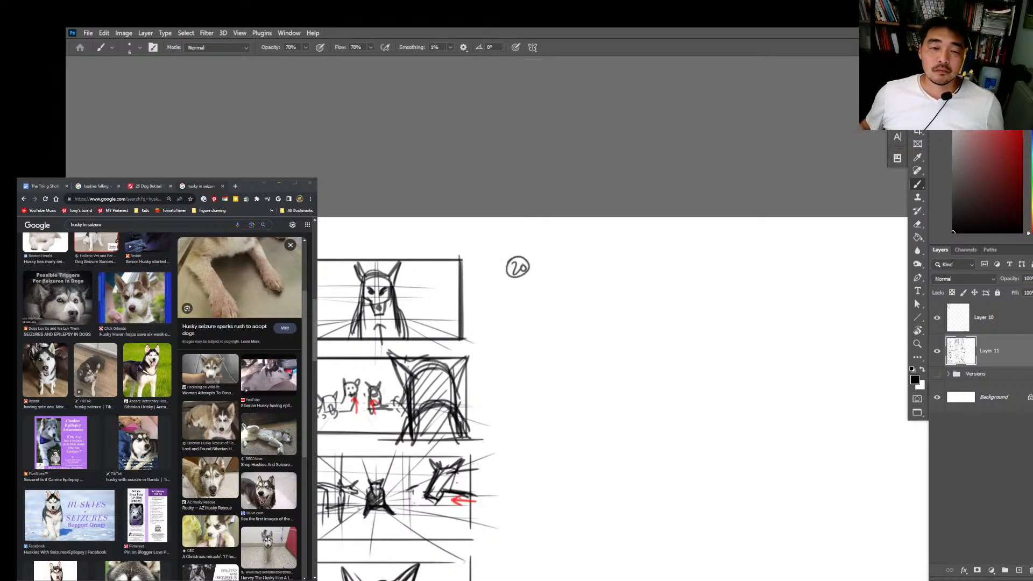
Step: Close the Sound settings window and show the shot list document in the browser
key(alt+Tab)
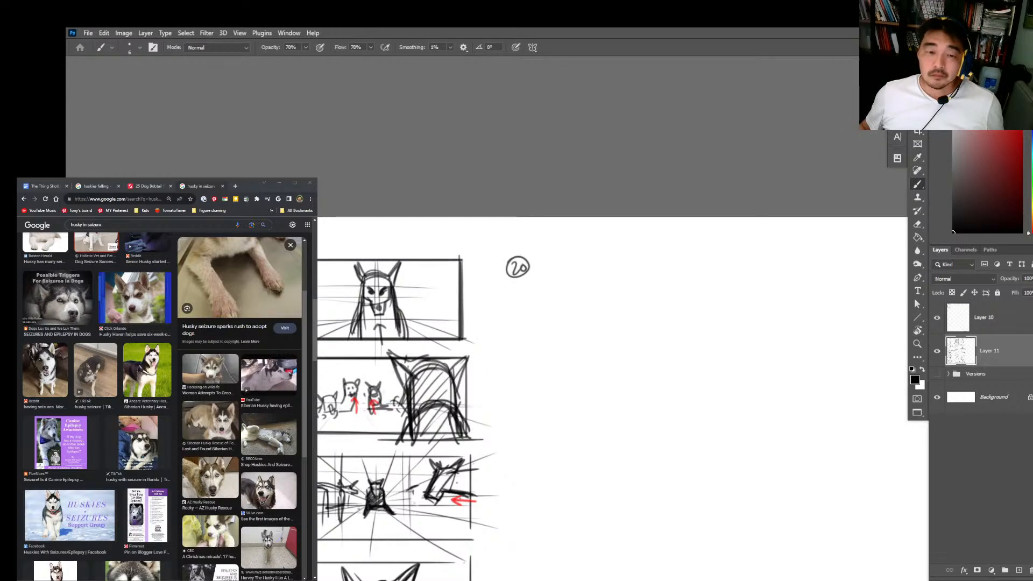
key(alt+Tab)
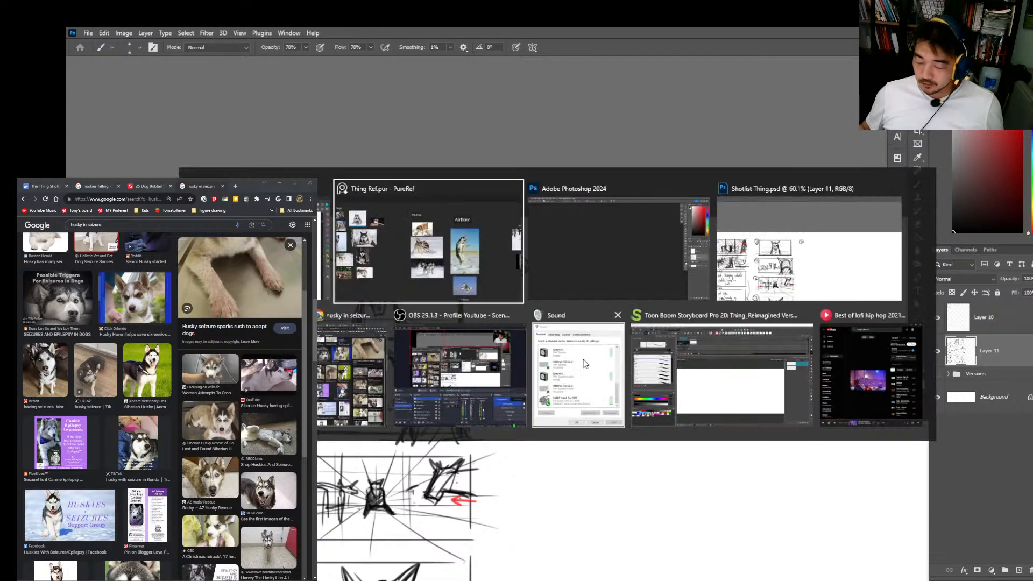
click(618, 317)
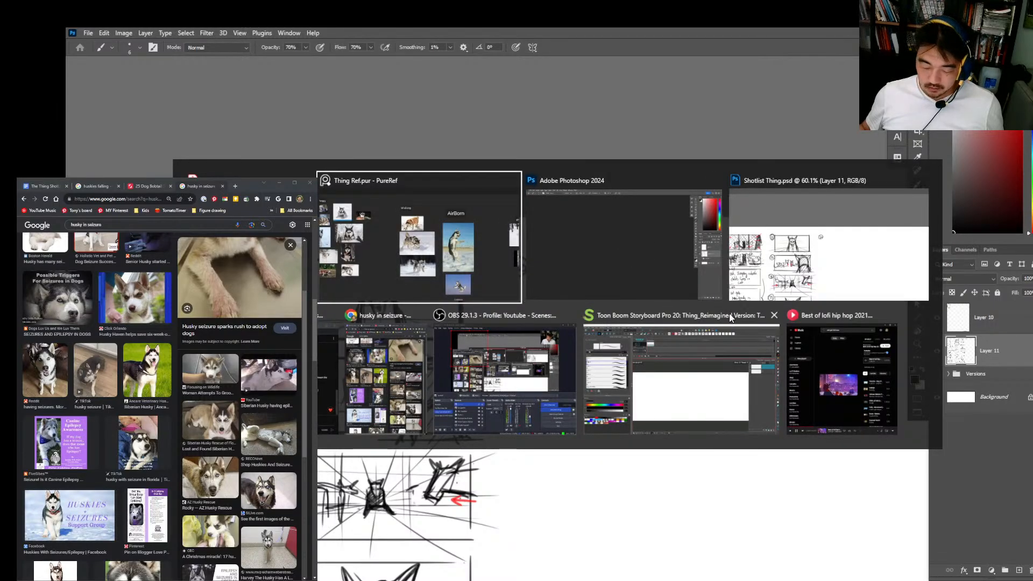
click(382, 359)
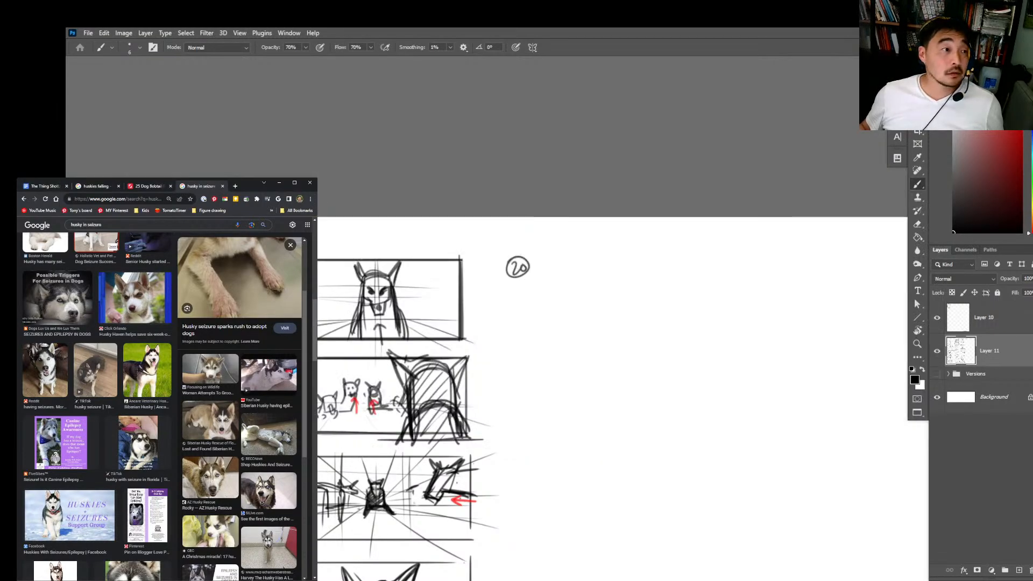
click(40, 186)
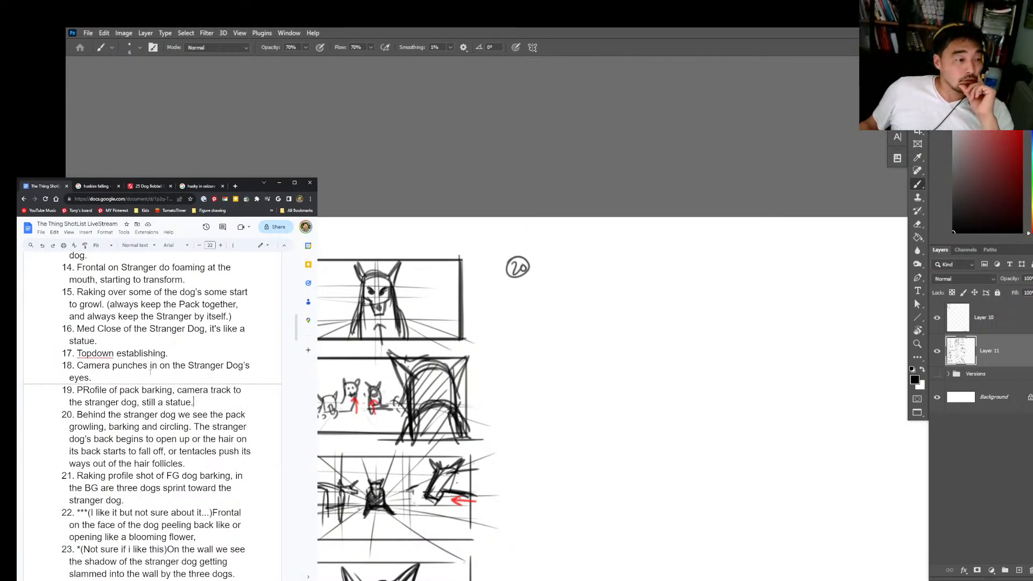
Step: Read the descriptions of shots 19 and 20 in the shot list, highlighting the text
drag(89, 392, 214, 398)
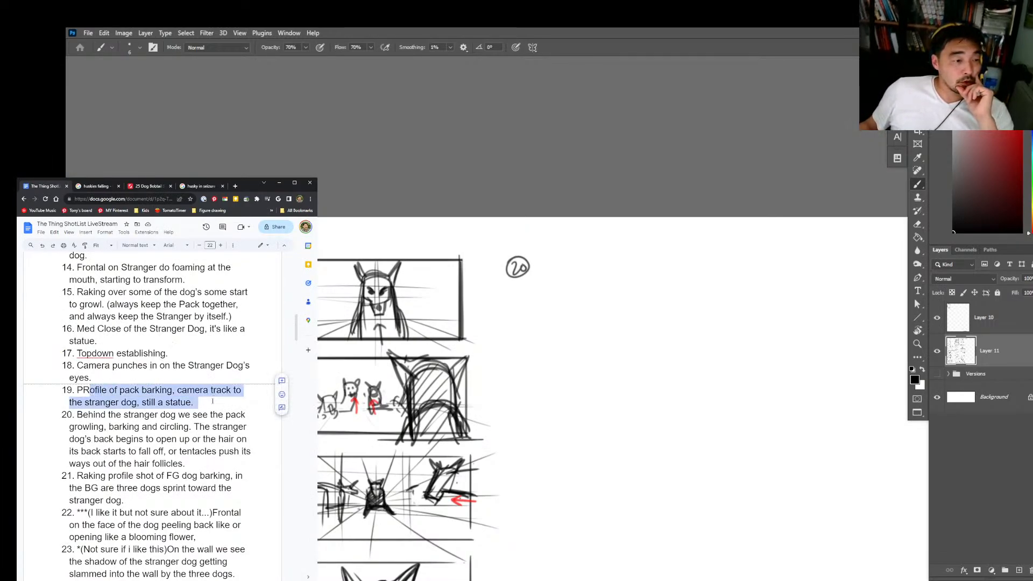
drag(93, 414, 197, 439)
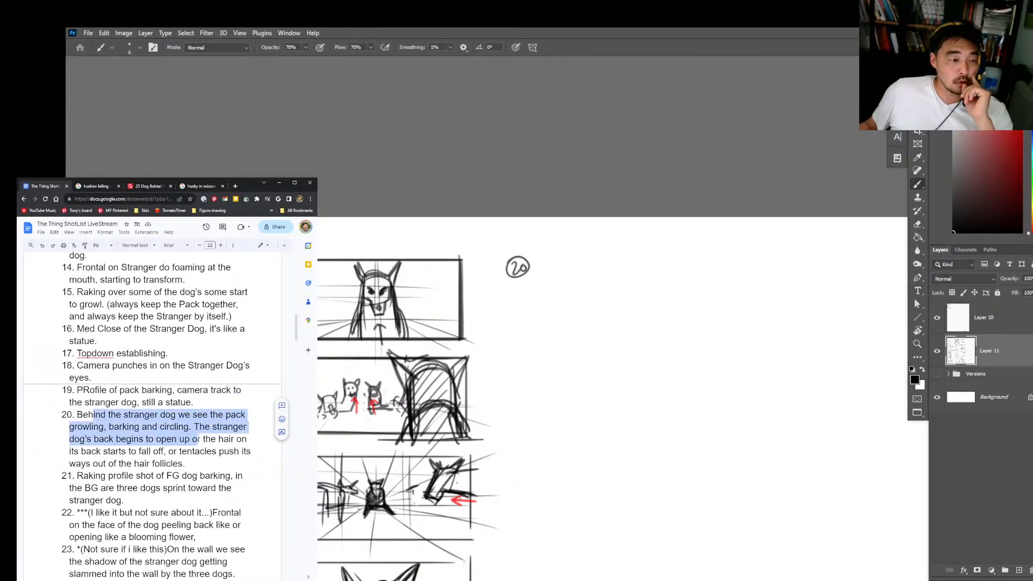
drag(196, 439, 79, 415)
click(185, 463)
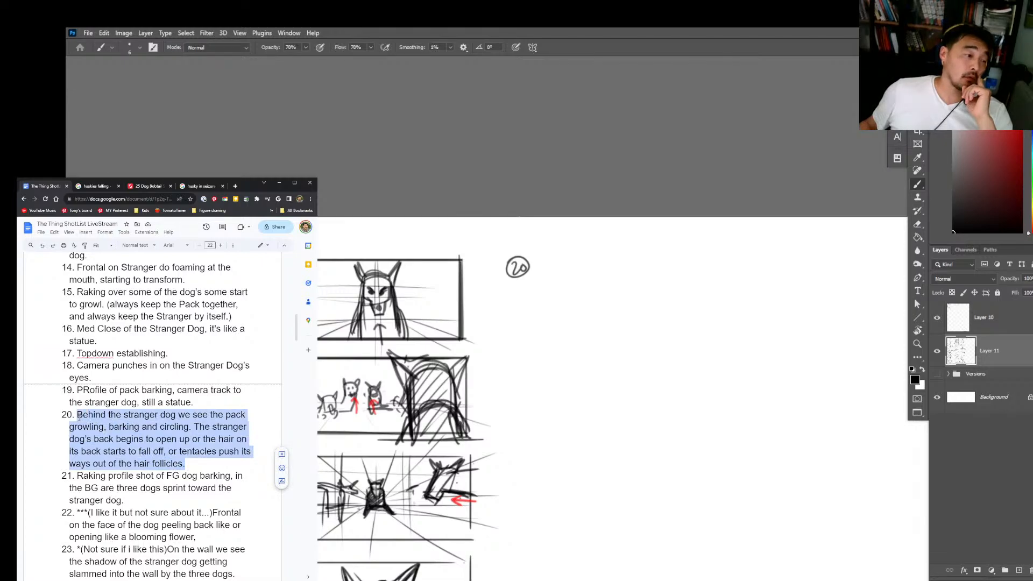
click(199, 462)
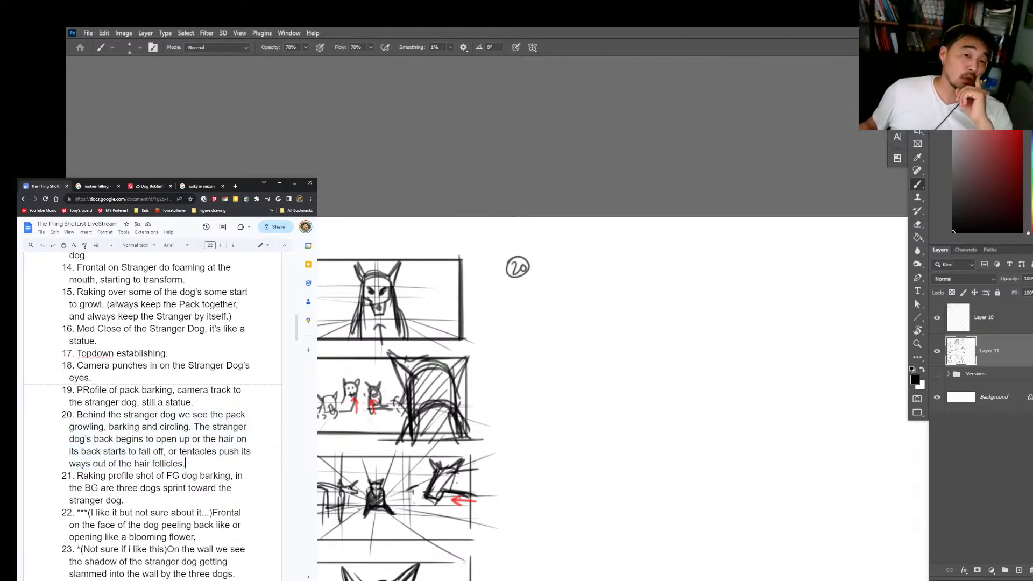
Step: Switch to the thing.pdf screenplay in Acrobat and read scene 72, where the dogs encircle the new dog
key(alt+Tab)
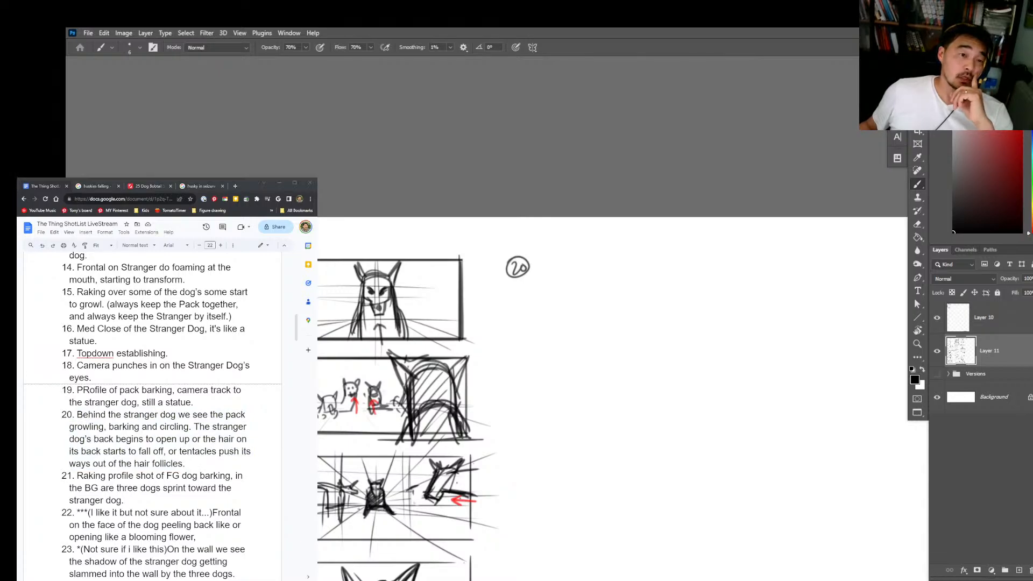
key(alt+Tab)
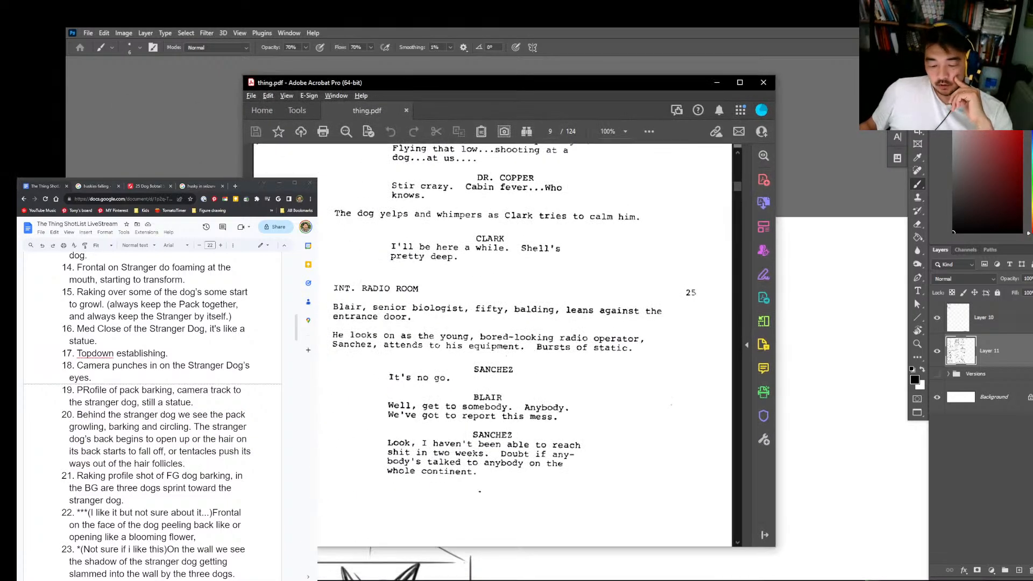
scroll(738, 191, down, 5)
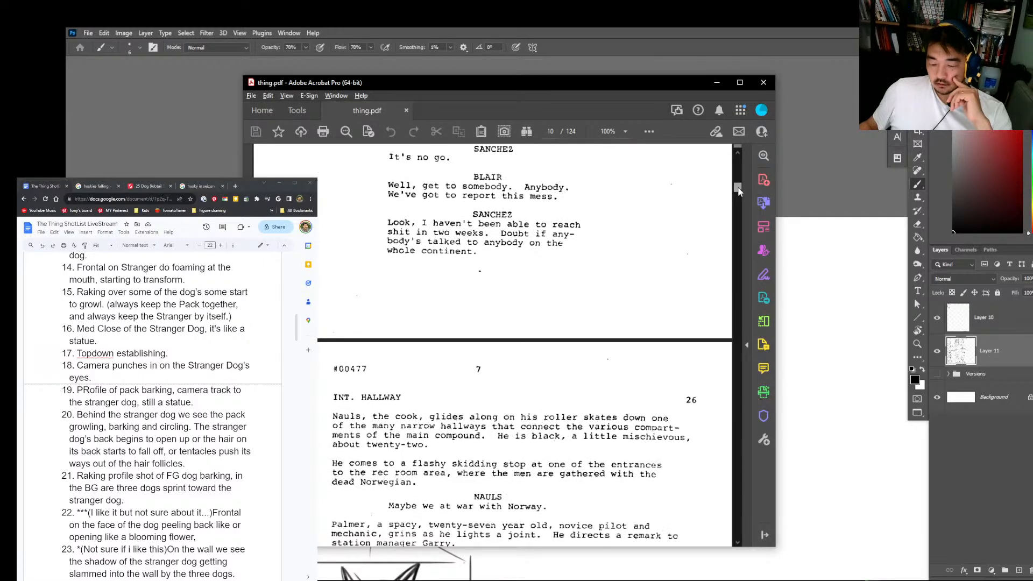
drag(739, 192, 748, 249)
scroll(478, 398, down, 18)
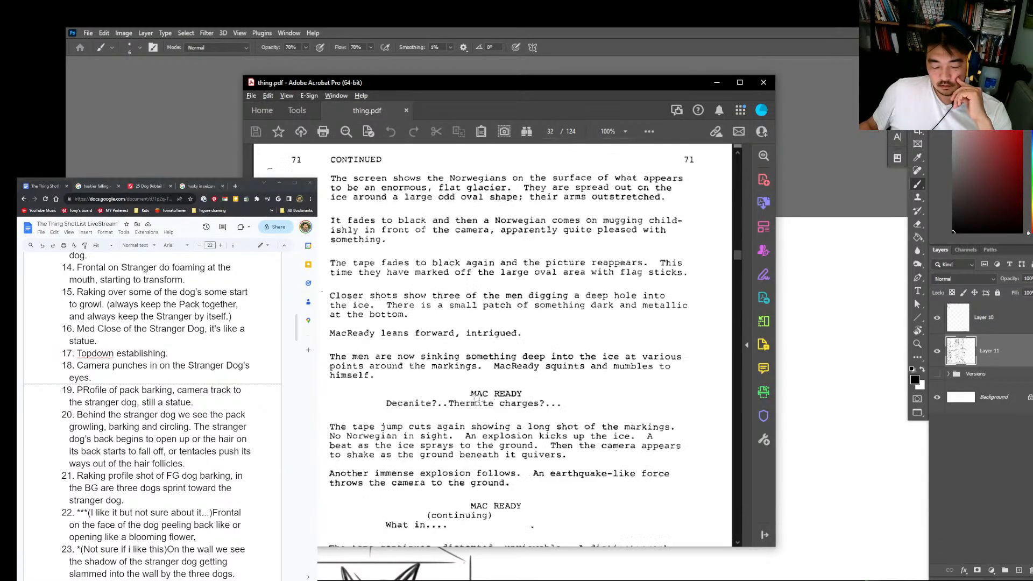
scroll(476, 399, down, 12)
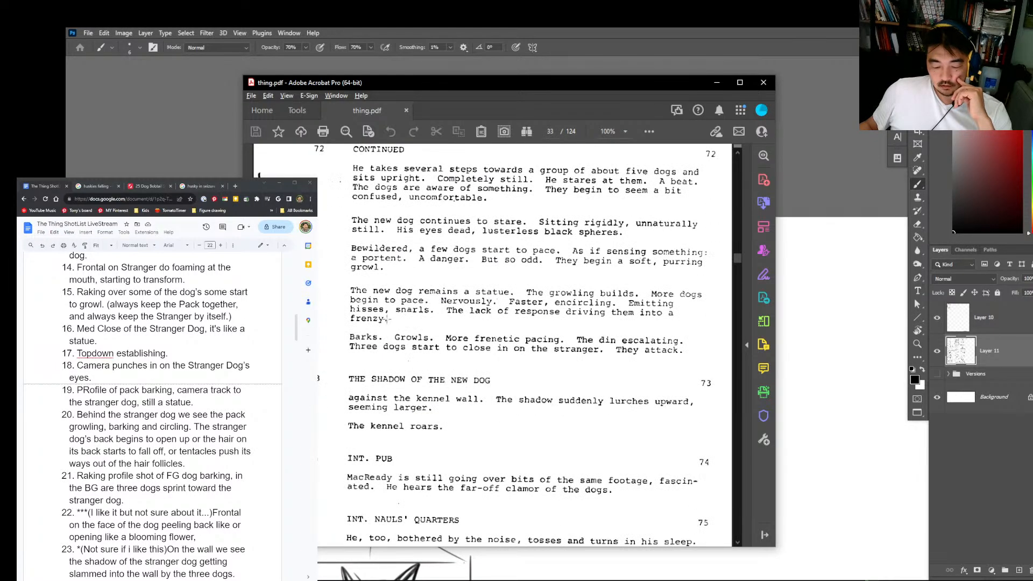
scroll(377, 293, up, 3)
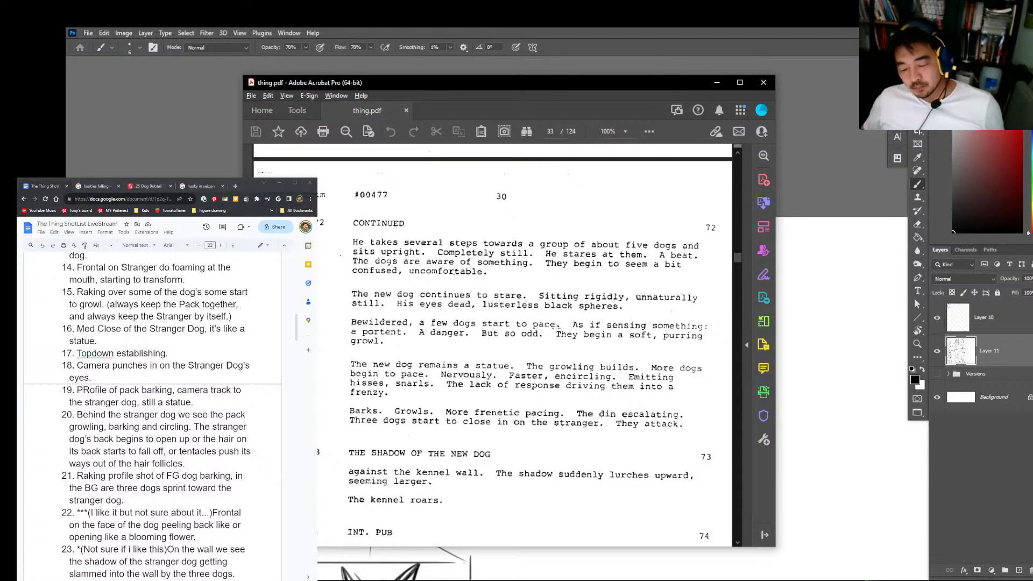
scroll(559, 325, down, 1)
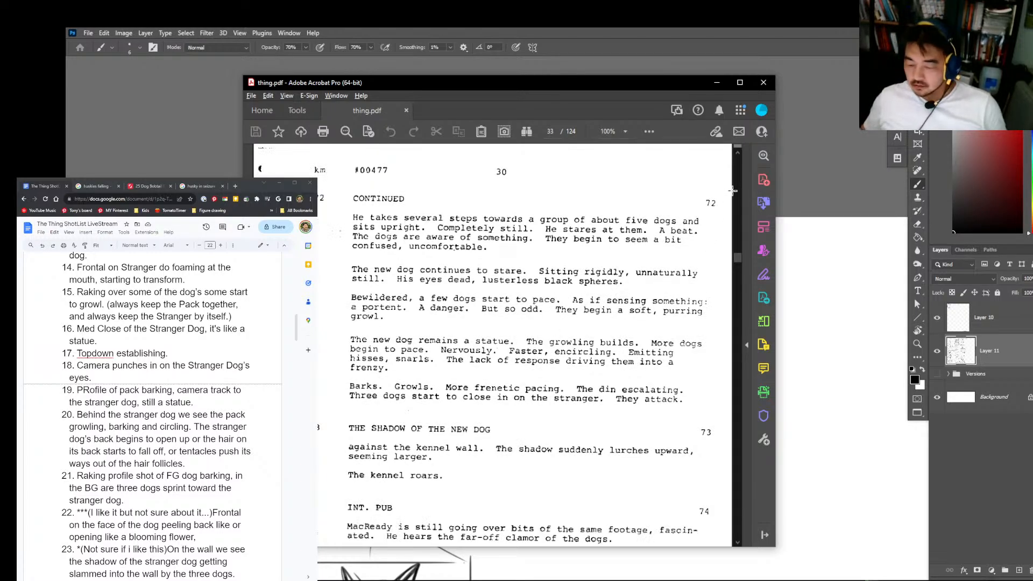
Step: Capture the screenplay text of scenes 72 and 73 and paste it onto the storyboard canvas beside the frame column
key(super+shift+s)
drag(732, 182, 281, 498)
click(1029, 193)
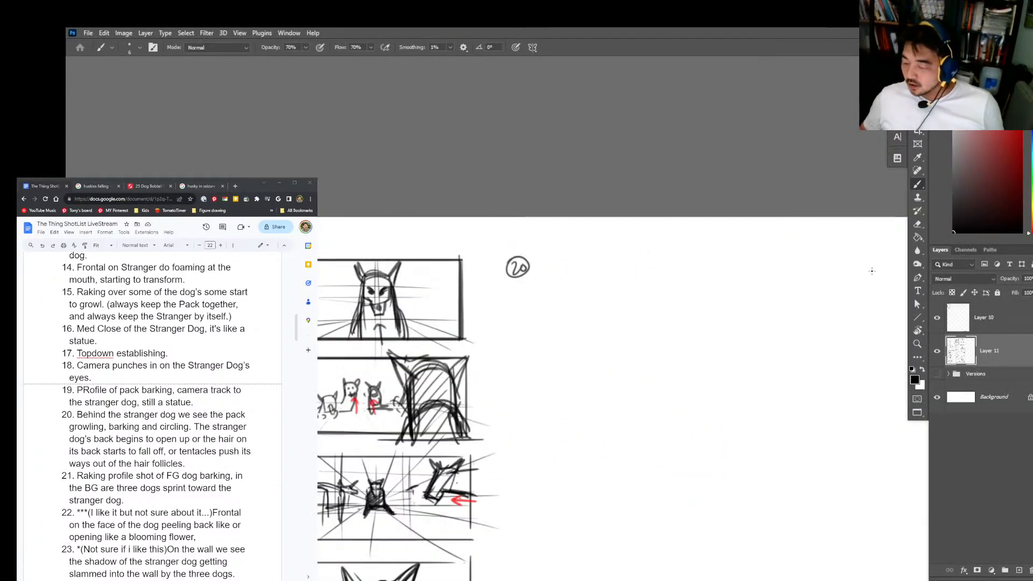
key(z)
drag(854, 347, 737, 258)
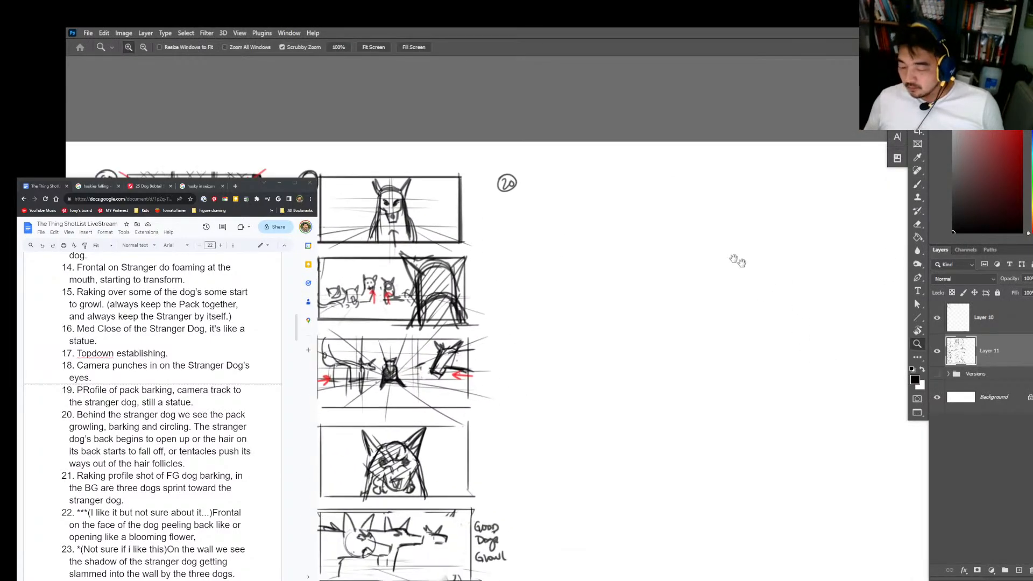
key(ctrl+v)
key(v)
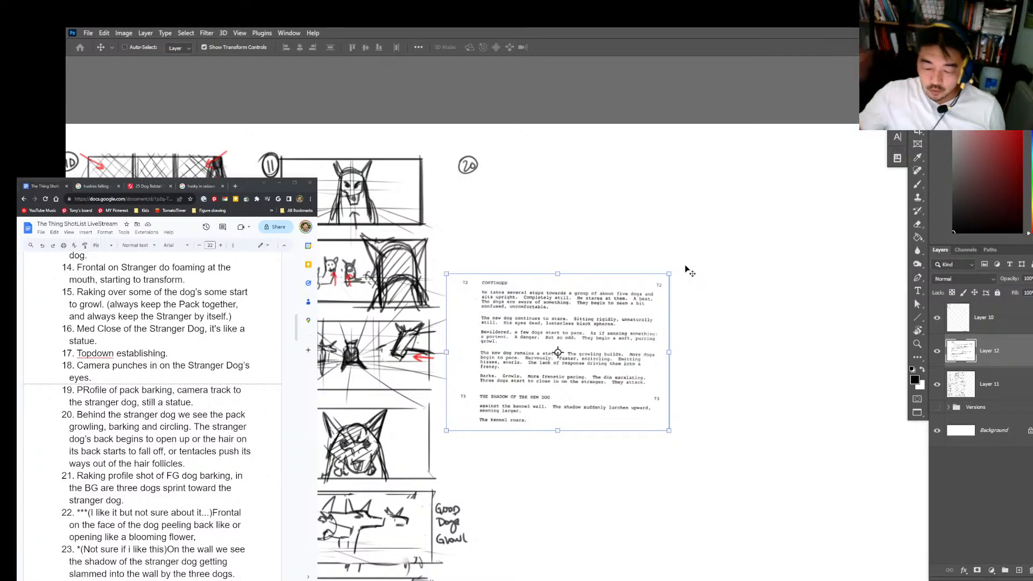
Step: Bring back the thing.pdf window and move it off the storyboard canvas
key(alt+Tab)
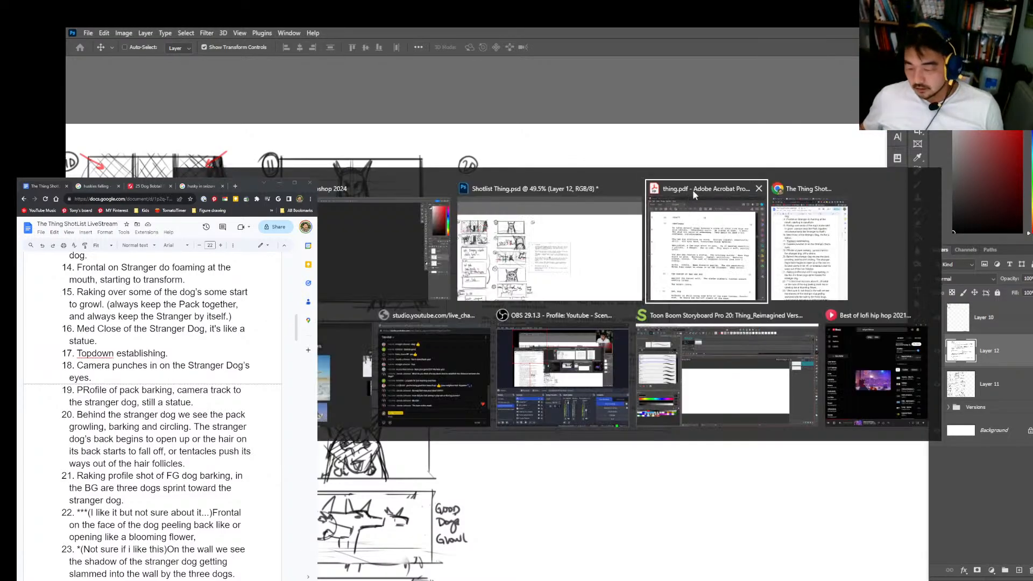
click(692, 189)
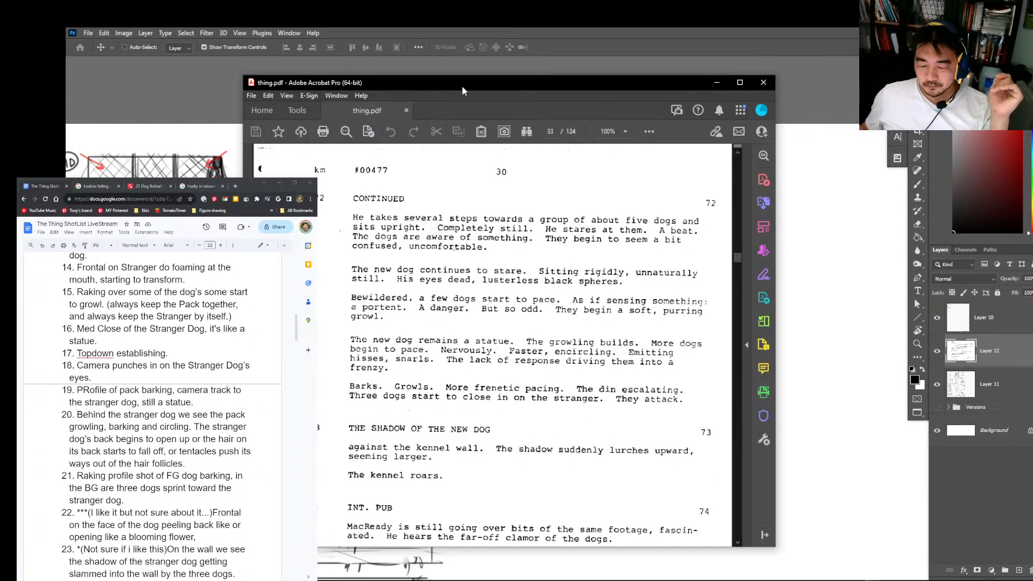
drag(461, 86, 461, 89)
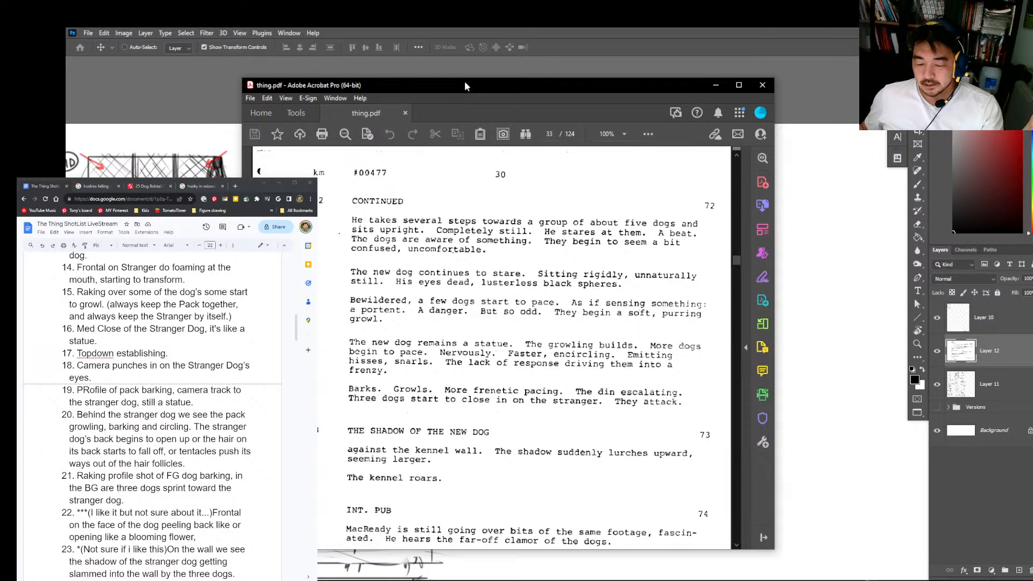
drag(469, 85, 0, 129)
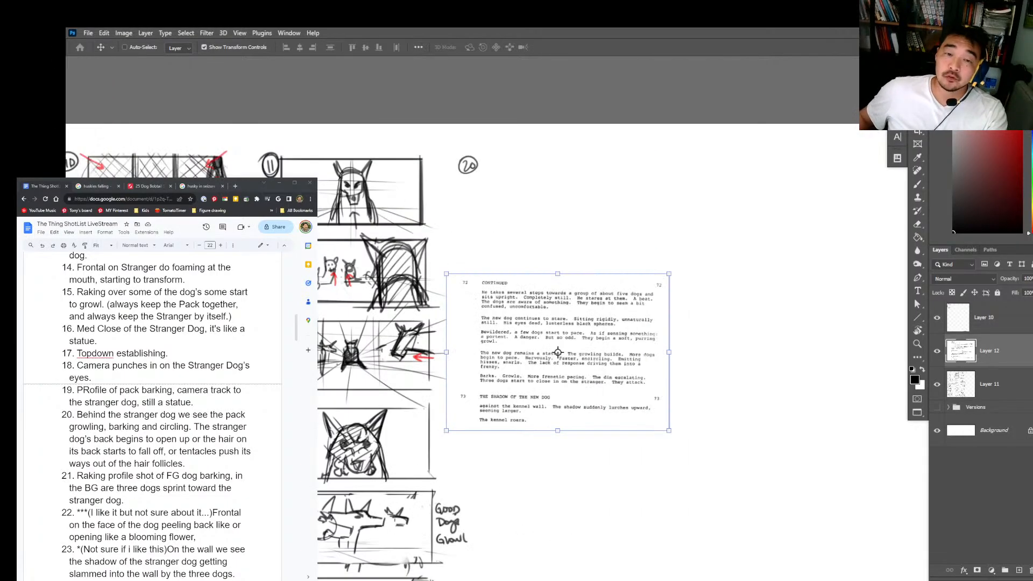
Step: Draw a small empty thumbnail frame beside the opening paragraph of the pasted scene 72 text
key(b)
scroll(640, 317, up, 3)
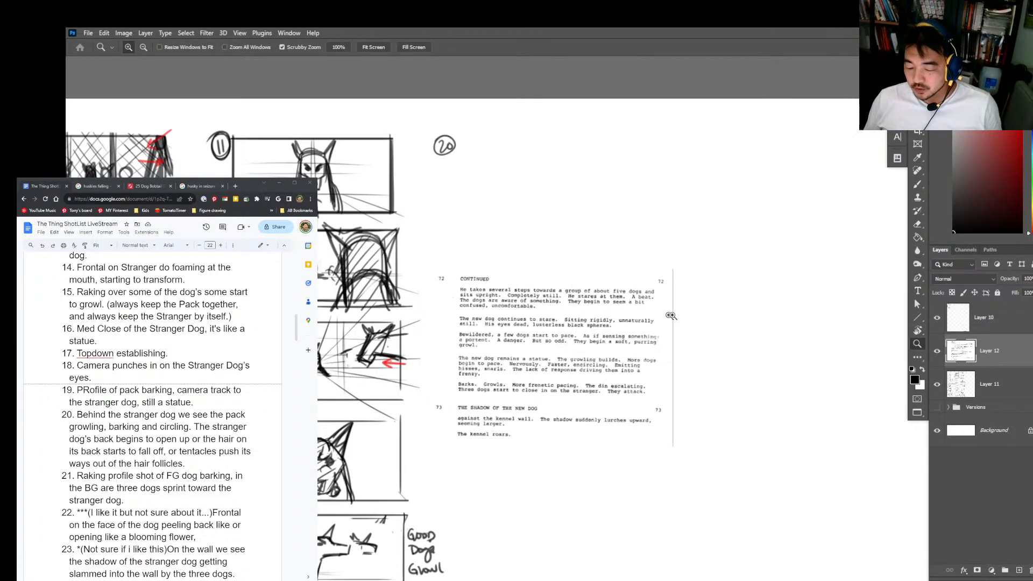
drag(715, 263, 716, 300)
mouse_move(709, 263)
mouse_down()
mouse_move(778, 264)
mouse_move(781, 304)
mouse_up()
drag(705, 301, 796, 297)
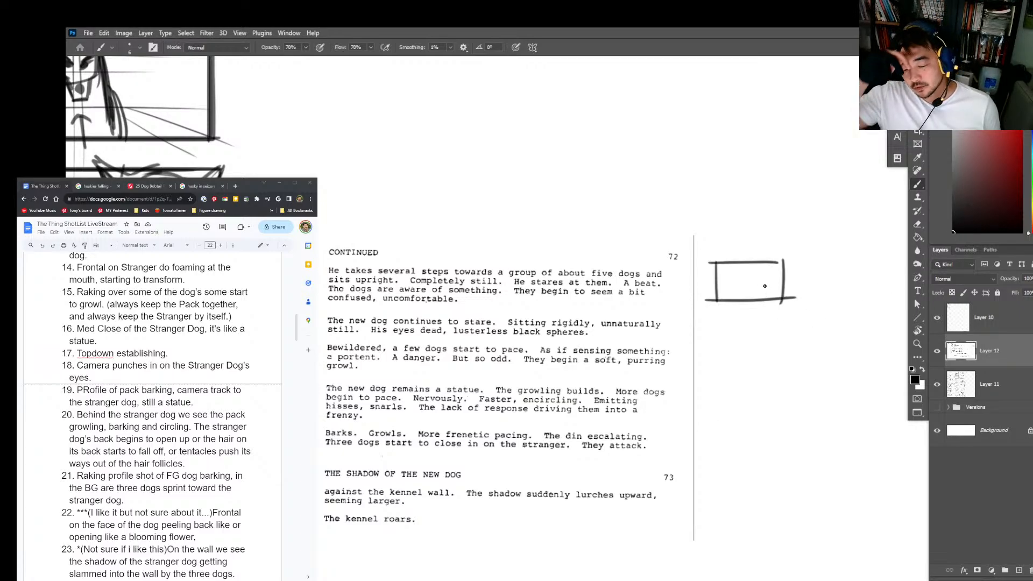
Step: Erase the small empty thumbnail frame beside the pasted scene 72 text
key(alt+Tab)
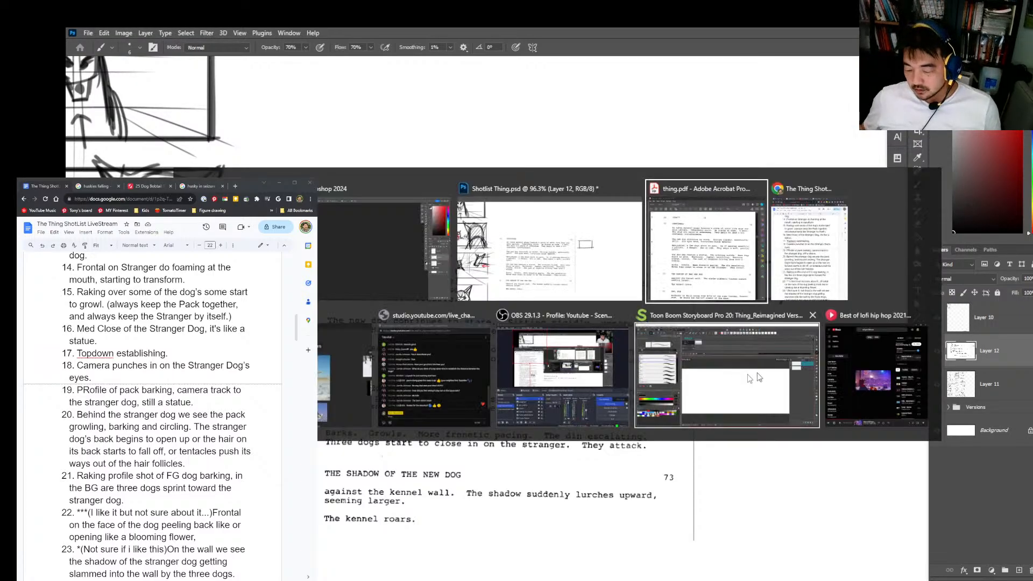
click(423, 391)
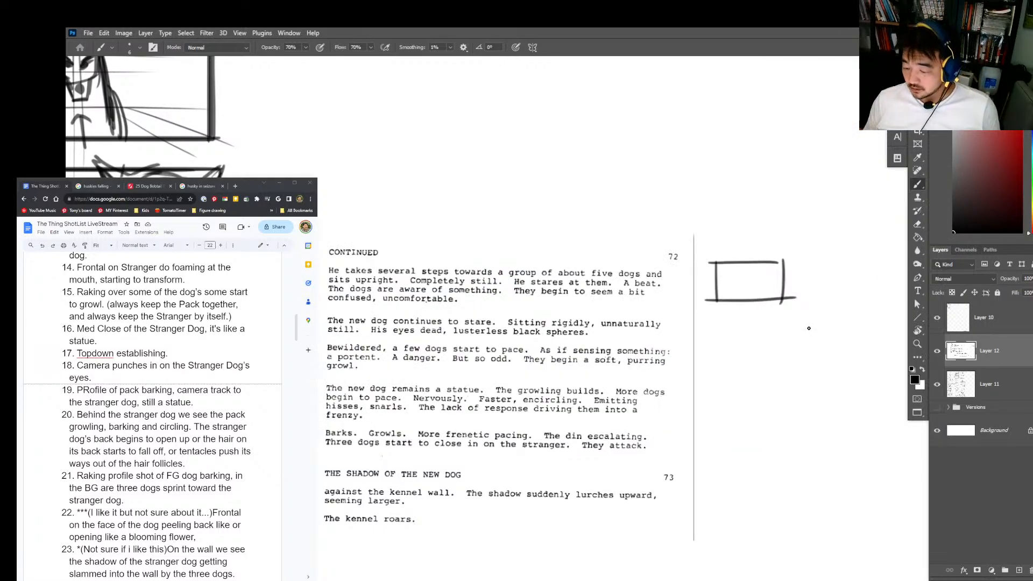
key(e)
mouse_move(718, 267)
mouse_down()
mouse_move(716, 297)
mouse_move(773, 284)
mouse_move(748, 281)
mouse_up()
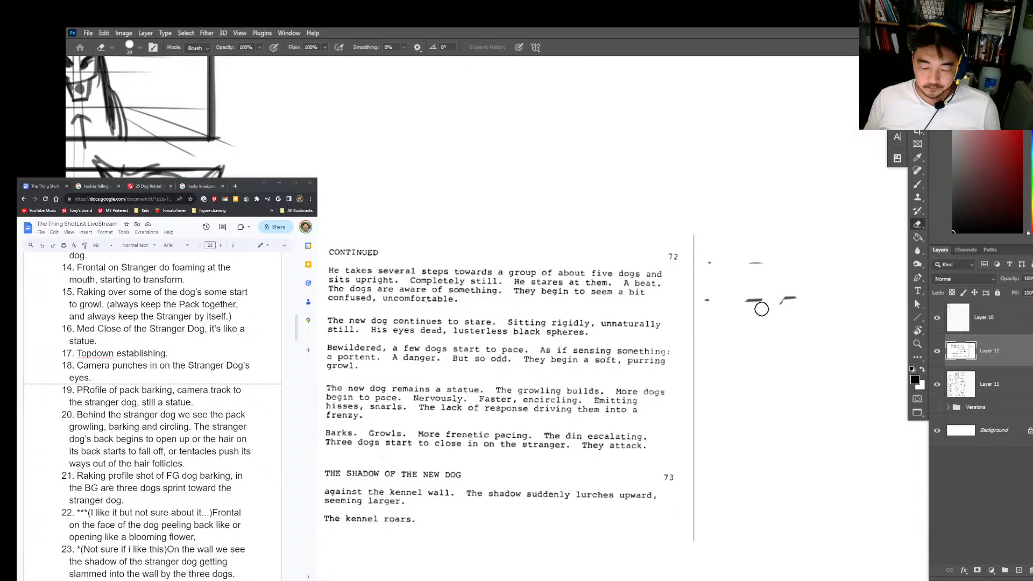
Step: Mark the "Bewildered" paragraph and underline its text from "As if sensing something" through "growl"
key(b)
drag(419, 363, 456, 269)
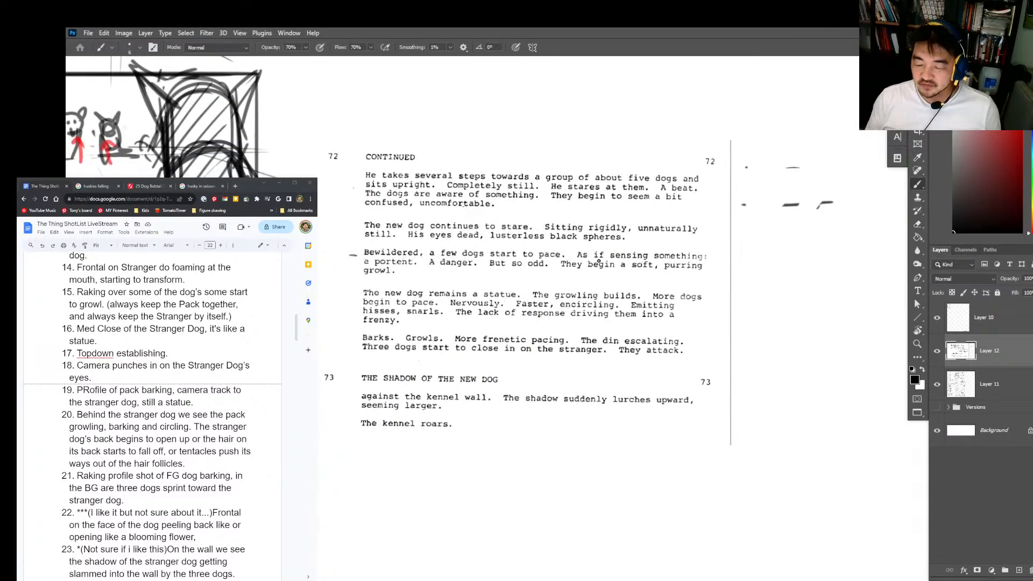
drag(579, 259, 703, 260)
drag(366, 269, 708, 266)
mouse_move(364, 278)
mouse_down()
mouse_move(390, 278)
mouse_move(349, 304)
mouse_move(550, 229)
mouse_move(554, 300)
mouse_move(554, 280)
mouse_up()
Step: Draw a long curved arrow from the "Bewildered" paragraph to the shot 15 frame
drag(534, 401, 532, 318)
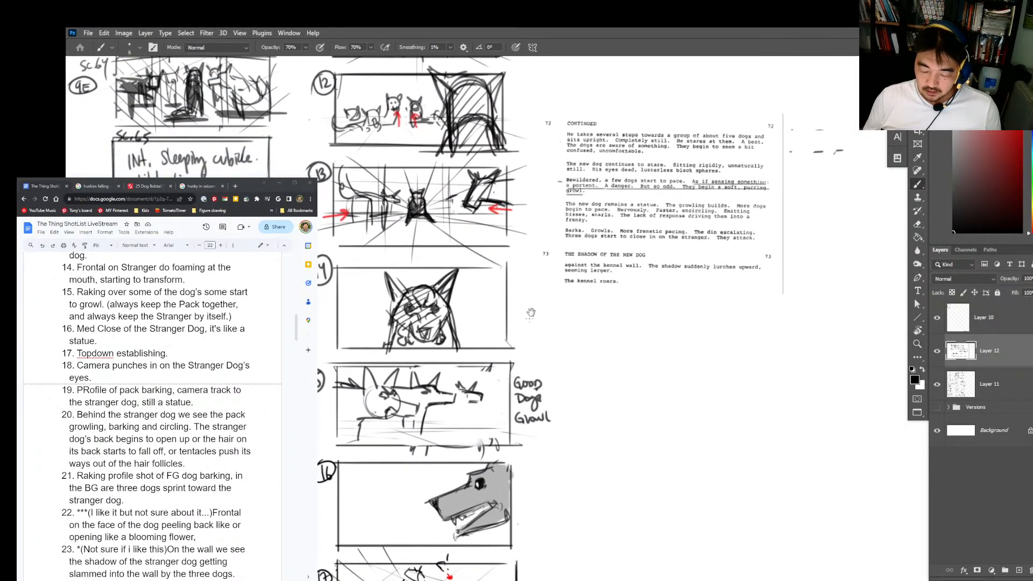
drag(559, 190, 511, 370)
drag(549, 477, 543, 467)
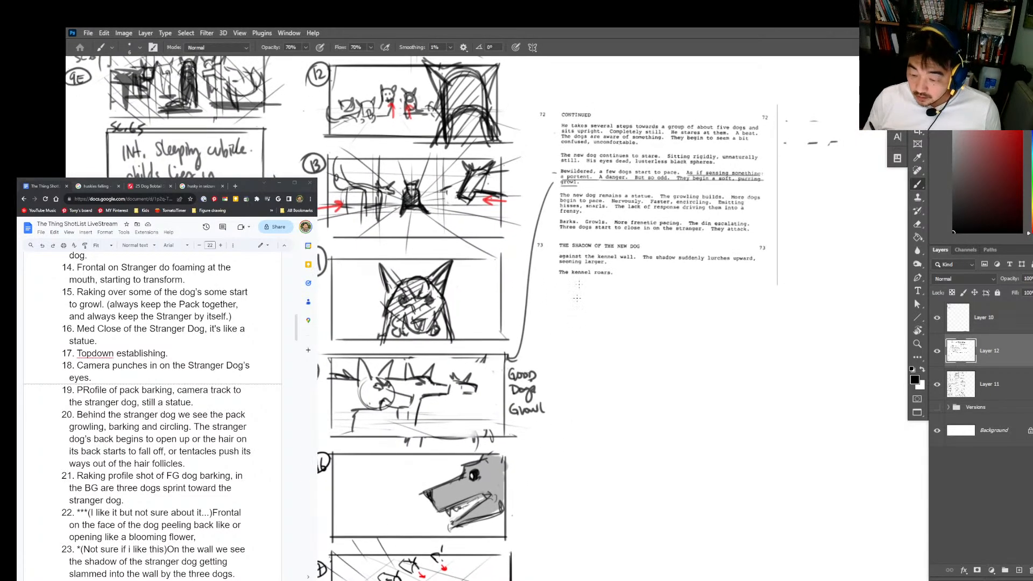
Step: Underline "The new dog remains a statue" and draw a curved arrow from it to the shot 16 frame
drag(588, 206, 661, 195)
mouse_move(554, 196)
mouse_down()
mouse_move(546, 474)
mouse_move(504, 538)
mouse_move(515, 542)
mouse_up()
mouse_move(540, 518)
mouse_down()
mouse_move(561, 346)
mouse_move(512, 511)
mouse_up()
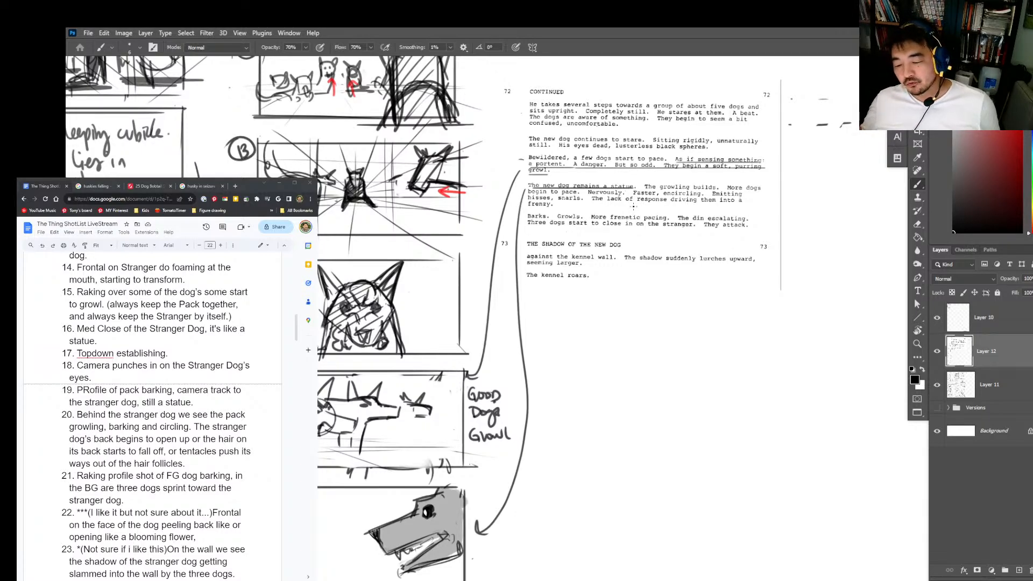
Step: Underline "More frenetic pacing" in the script text and erase the leftover frame marks beside it
key(z)
drag(679, 442, 657, 506)
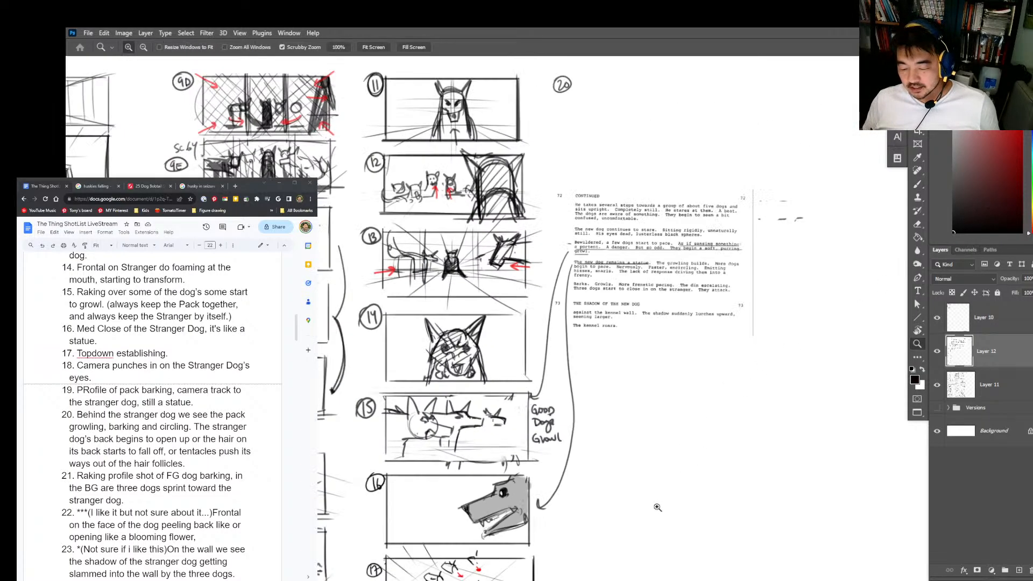
drag(590, 296, 701, 285)
key(b)
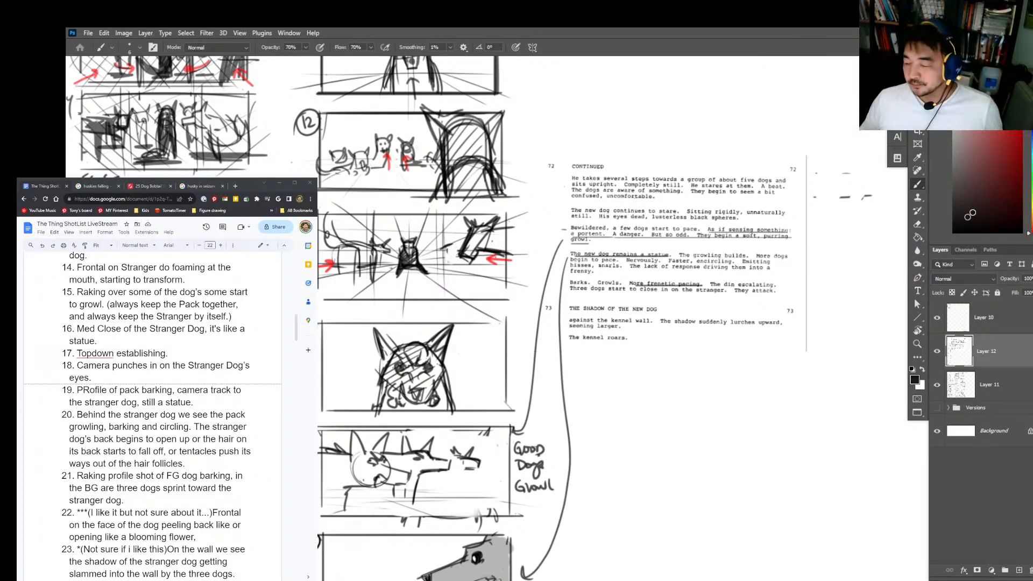
mouse_move(806, 373)
mouse_down()
mouse_move(724, 470)
mouse_move(692, 340)
mouse_up()
key(e)
mouse_move(802, 175)
mouse_down()
mouse_move(781, 172)
mouse_move(788, 148)
mouse_move(794, 164)
mouse_move(776, 139)
mouse_move(774, 180)
mouse_up()
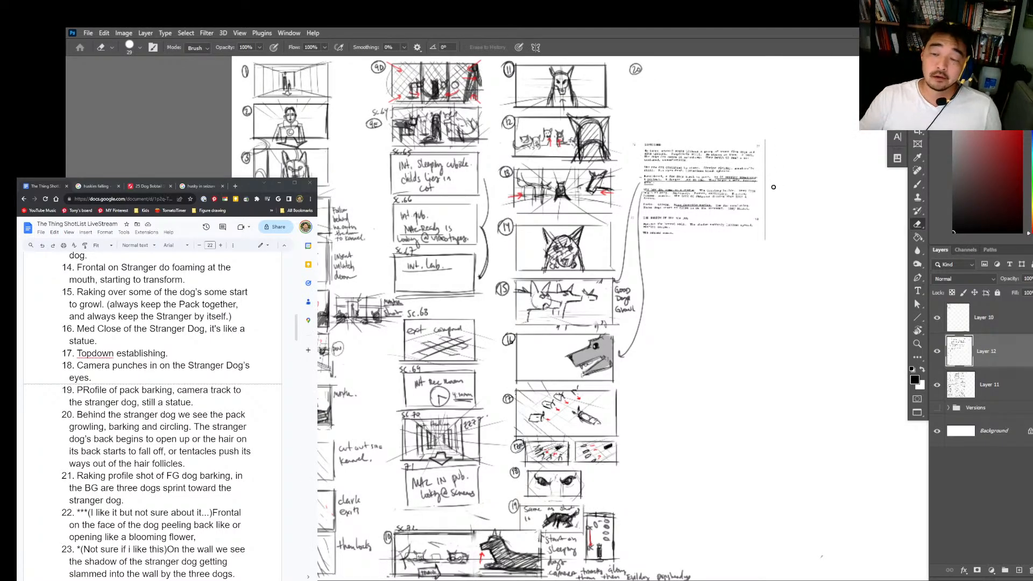
Step: Reinforce the borders of the shot 18 and shot 19 frames with straight strokes, undoing the stray stroke beside them
drag(728, 383, 709, 218)
drag(593, 227, 643, 221)
key(b)
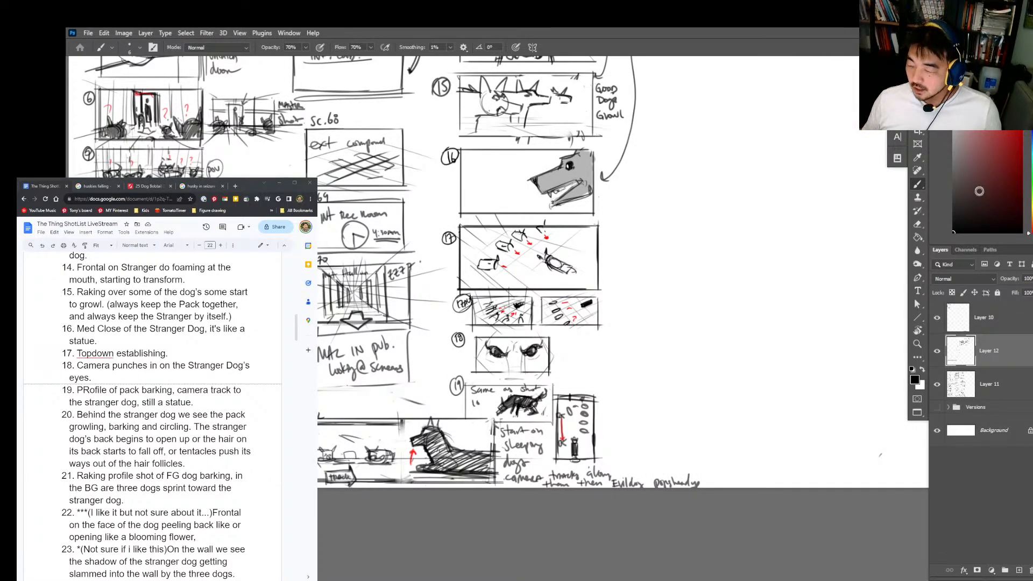
key(z)
drag(566, 370, 586, 370)
key(b)
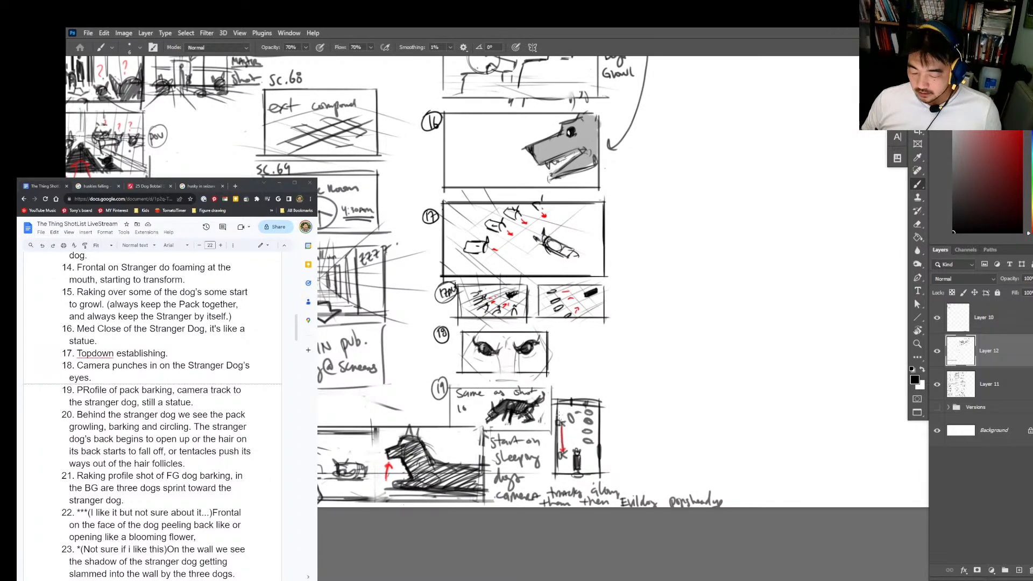
key(z)
drag(541, 377, 567, 378)
key(b)
mouse_move(550, 321)
mouse_down()
mouse_move(551, 375)
mouse_move(440, 375)
mouse_up()
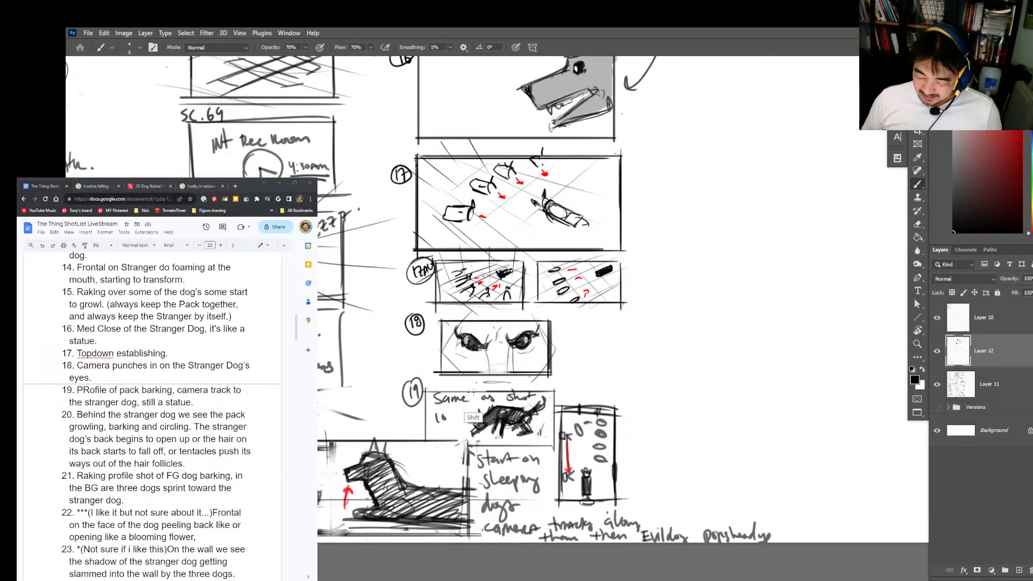
drag(426, 391, 559, 388)
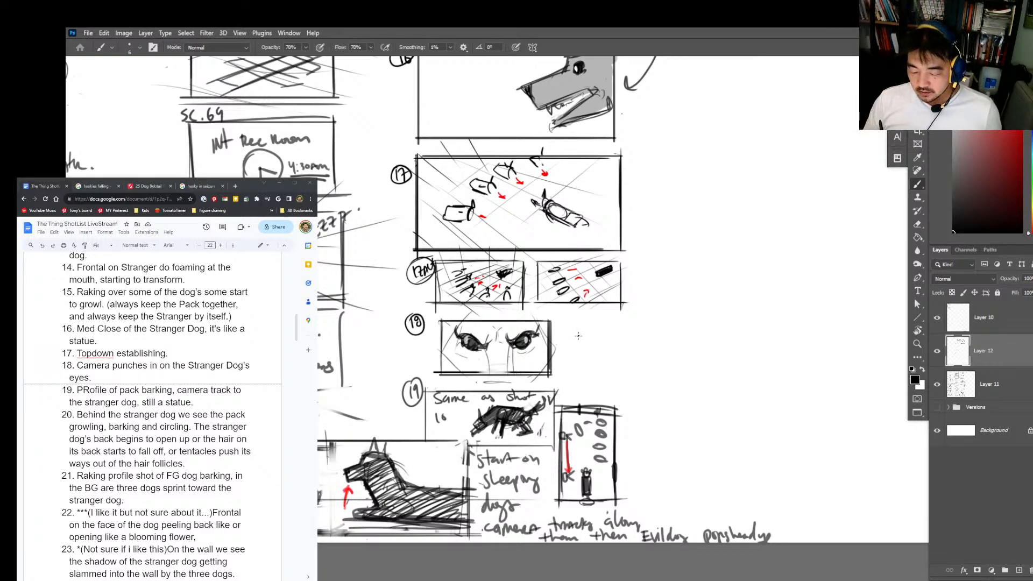
drag(579, 381, 580, 337)
key(ctrl+z)
Step: Return to the shot 20 number and highlight the opening of the shot 20 description in the shot list
key(z)
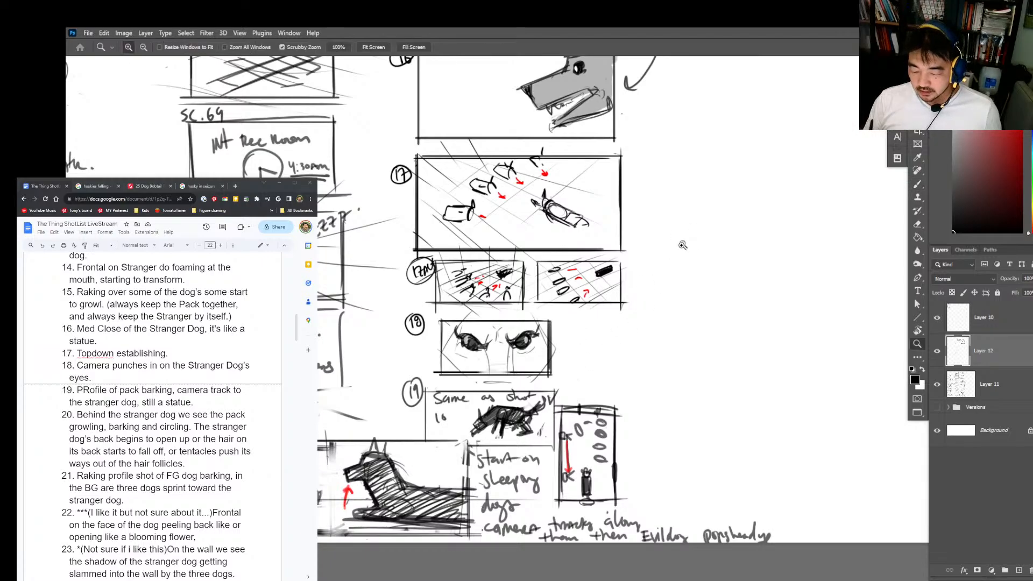
drag(682, 245, 648, 237)
drag(693, 139, 560, 506)
drag(548, 278, 577, 272)
key(b)
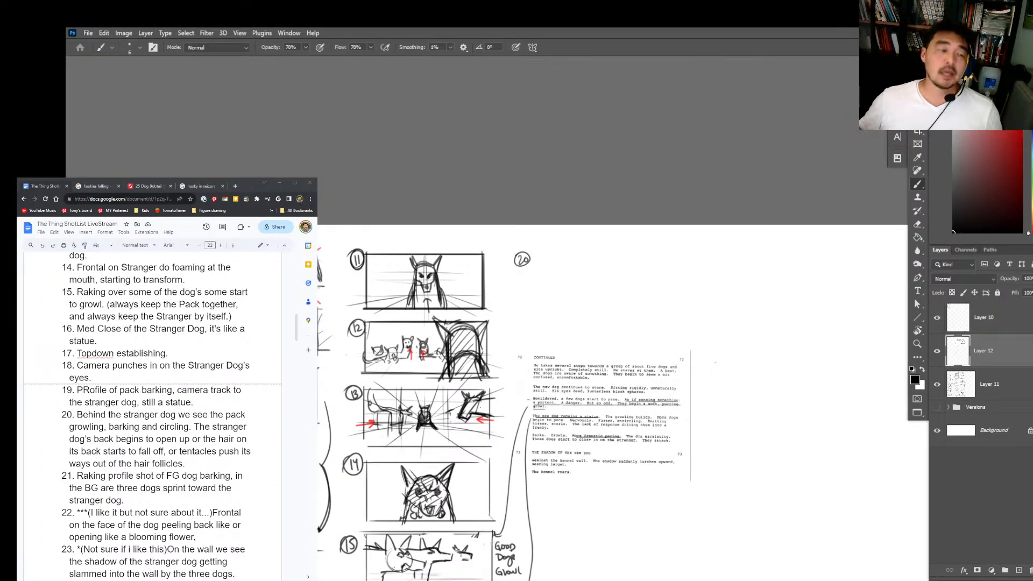
drag(116, 414, 126, 438)
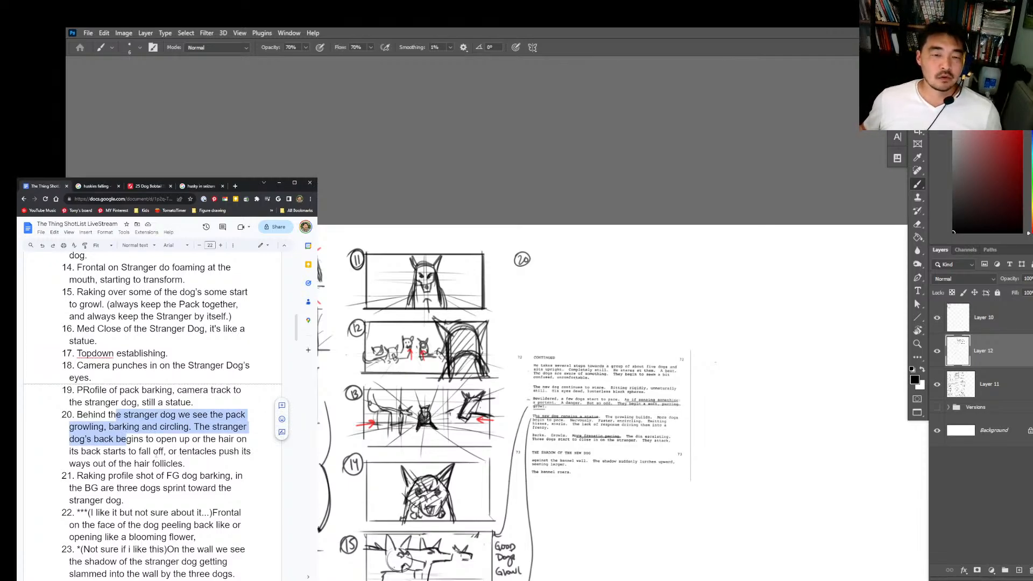
click(892, 294)
Step: Draw a wide rectangular frame beside the circled number 20 with straight strokes
key(z)
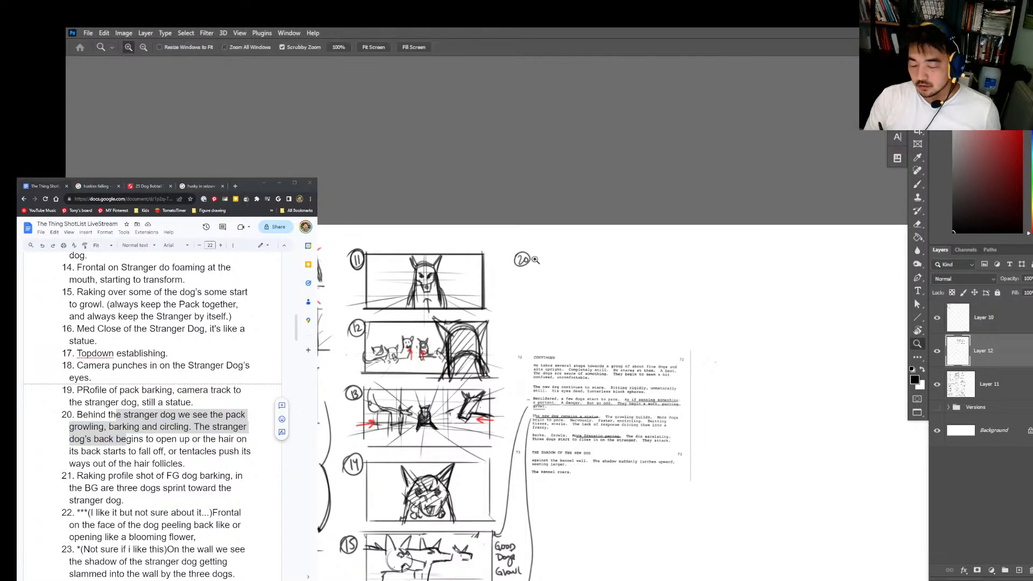
mouse_move(536, 260)
mouse_down()
mouse_move(574, 266)
mouse_move(540, 352)
mouse_move(744, 255)
mouse_move(742, 277)
mouse_up()
key(b)
drag(743, 254, 743, 358)
drag(742, 361, 648, 370)
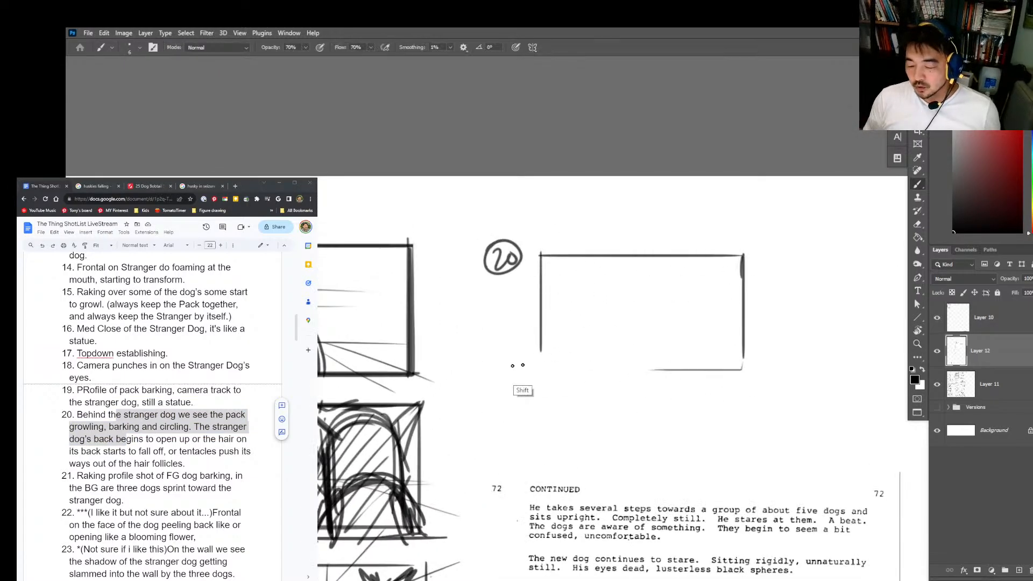
drag(528, 358, 749, 358)
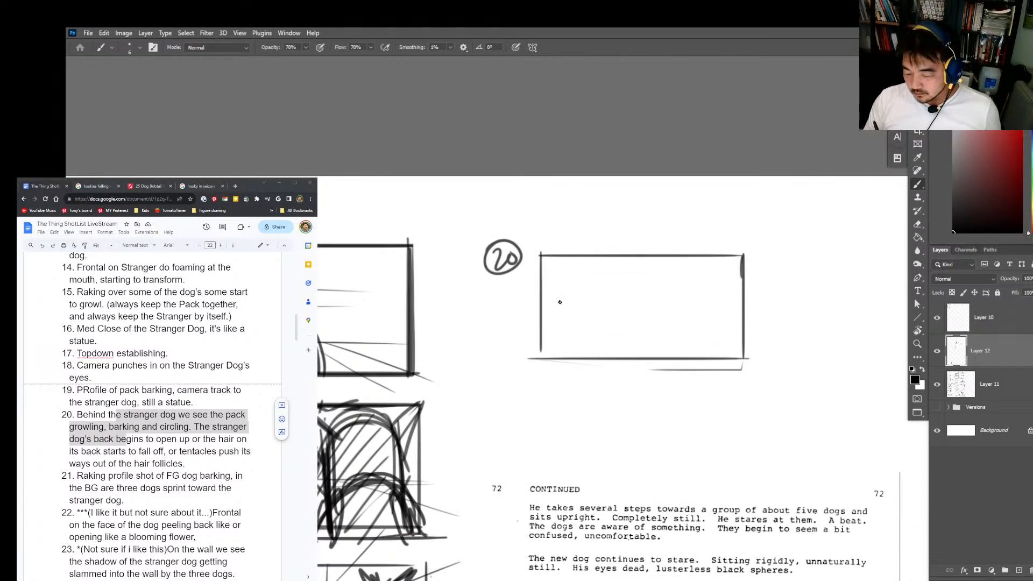
mouse_move(558, 313)
mouse_down()
mouse_move(602, 318)
mouse_move(586, 316)
mouse_move(591, 278)
mouse_move(585, 310)
mouse_up()
key(ctrl+z)
mouse_move(659, 300)
mouse_down()
mouse_move(677, 291)
mouse_move(679, 266)
mouse_up()
mouse_move(589, 305)
mouse_down()
mouse_move(598, 300)
mouse_move(609, 328)
mouse_move(619, 320)
mouse_up()
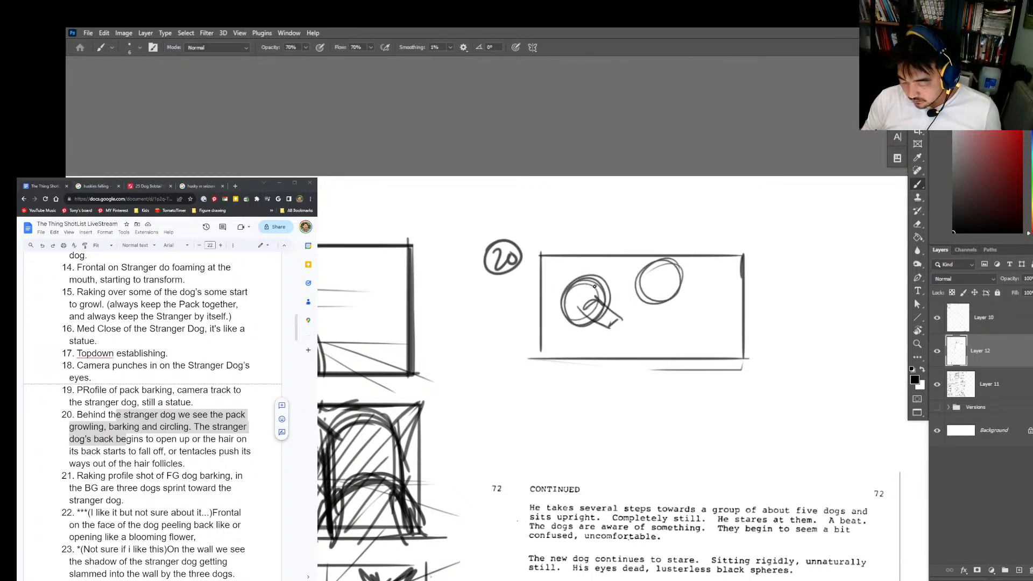
drag(590, 285, 595, 291)
key(e)
mouse_move(687, 275)
mouse_down()
mouse_move(685, 291)
mouse_move(659, 264)
mouse_move(658, 303)
mouse_up()
key(b)
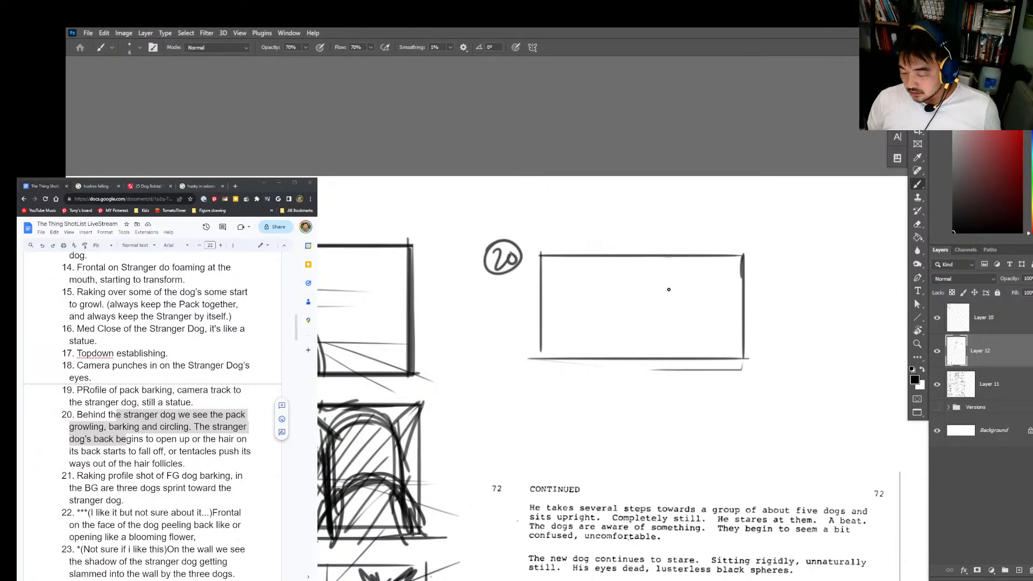
Step: Sketch a horizon line, two vertical guides and converging floor perspective lines in the shot 20 frame
drag(530, 315, 759, 314)
mouse_move(653, 227)
mouse_down()
mouse_move(651, 317)
mouse_move(636, 352)
mouse_up()
mouse_move(647, 311)
mouse_down()
mouse_move(823, 354)
mouse_move(734, 359)
mouse_move(675, 382)
mouse_up()
mouse_move(630, 318)
mouse_down()
mouse_move(614, 368)
mouse_move(573, 356)
mouse_up()
mouse_move(603, 323)
mouse_down()
mouse_move(562, 356)
mouse_move(522, 358)
mouse_up()
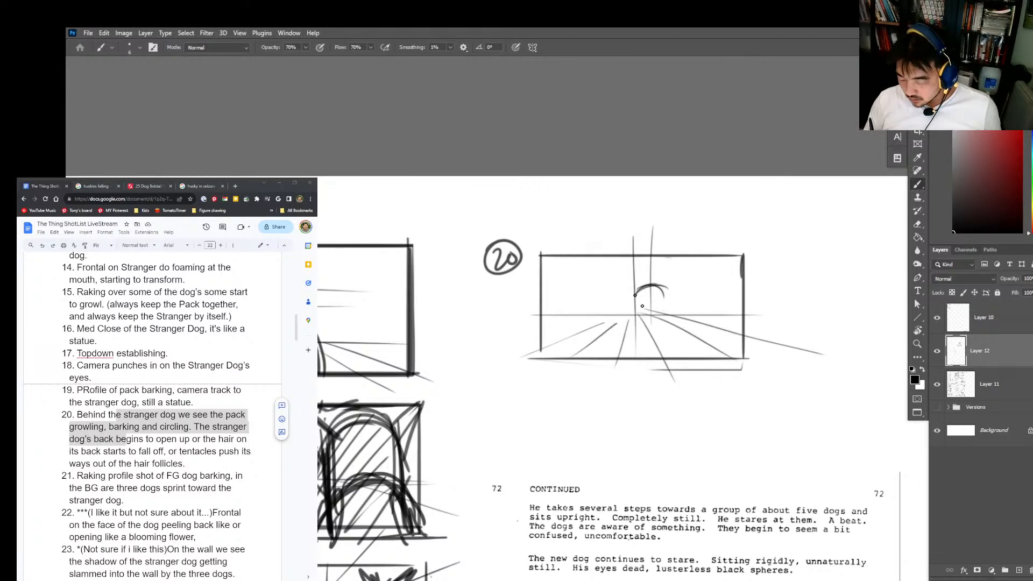
Step: Rough in a dog's arched back, legs and paw right of centre in the shot 20 frame, redoing the rear strokes
mouse_move(632, 305)
mouse_down()
mouse_move(655, 277)
mouse_move(667, 295)
mouse_move(646, 280)
mouse_move(632, 337)
mouse_move(672, 304)
mouse_move(646, 299)
mouse_move(684, 318)
mouse_up()
mouse_move(649, 310)
mouse_down()
mouse_move(682, 315)
mouse_move(653, 292)
mouse_move(646, 330)
mouse_move(641, 307)
mouse_move(657, 343)
mouse_up()
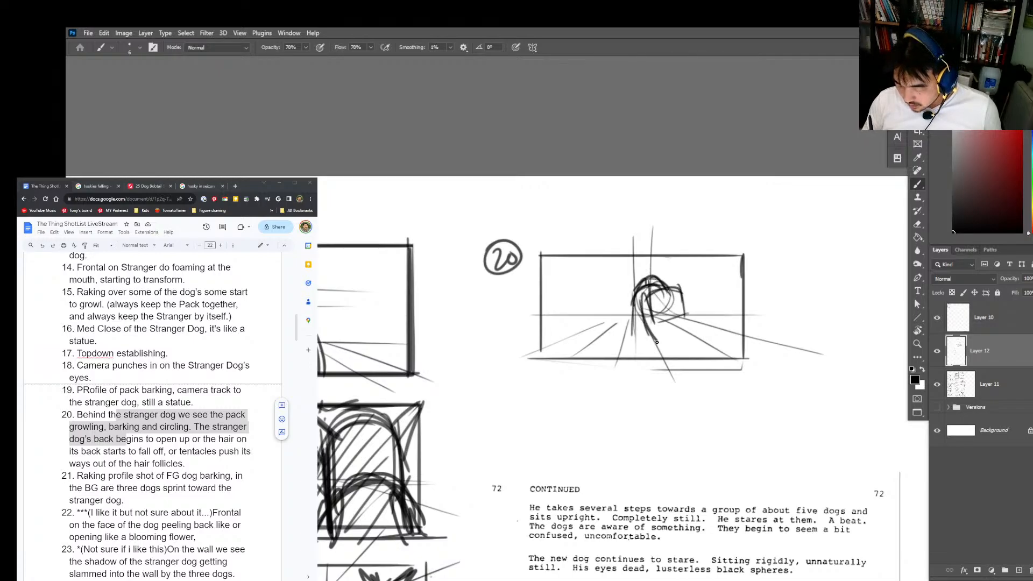
drag(687, 309, 691, 338)
drag(672, 287, 692, 329)
key(ctrl+z)
key(ctrl+z)
mouse_move(672, 288)
mouse_down()
mouse_move(688, 327)
mouse_move(711, 319)
mouse_up()
mouse_move(648, 311)
mouse_down()
mouse_move(659, 343)
mouse_move(667, 339)
mouse_up()
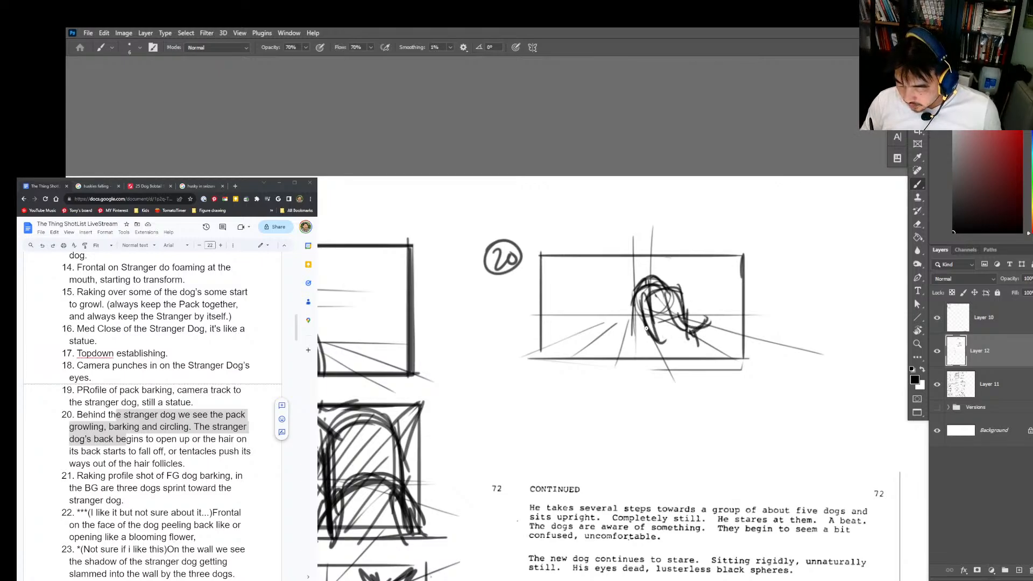
mouse_move(635, 291)
mouse_down()
mouse_move(635, 325)
mouse_move(641, 286)
mouse_up()
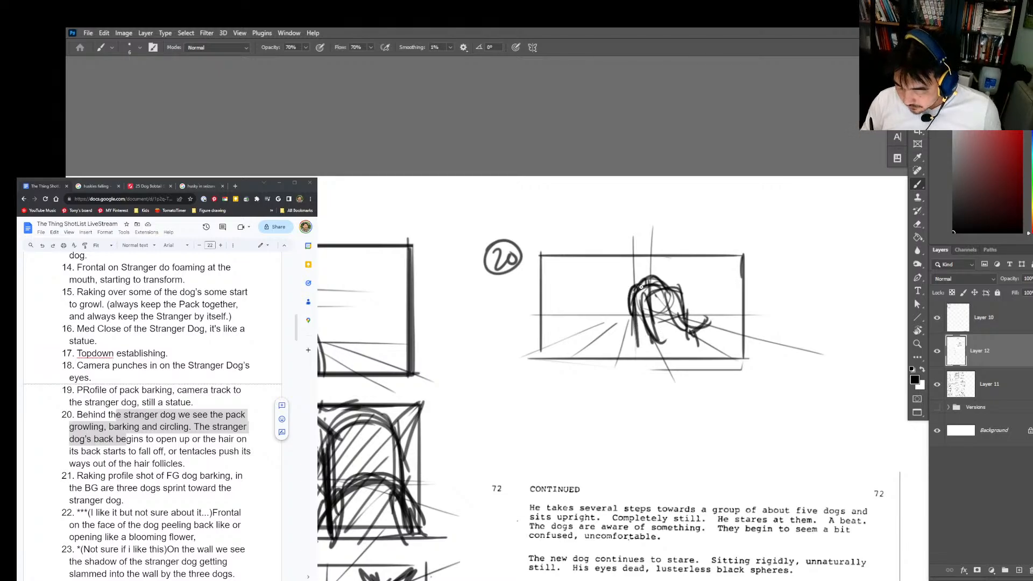
Step: Lasso the rough dog, scale it to about 128% and place it further right in the shot 20 frame
key(l)
mouse_move(716, 317)
mouse_down()
mouse_move(635, 352)
mouse_move(748, 245)
mouse_up()
key(v)
drag(704, 301, 713, 319)
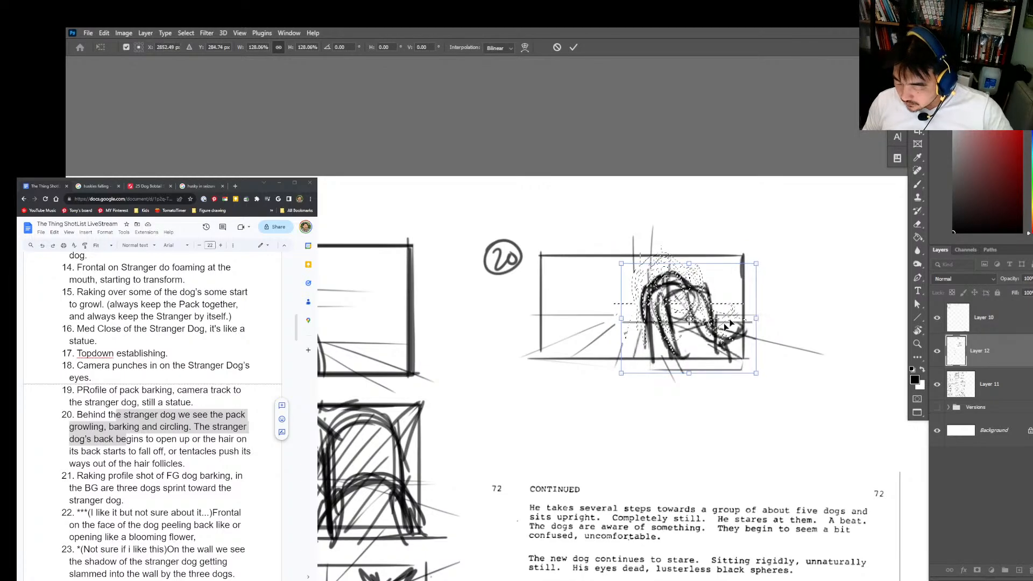
key(Return)
key(ctrl+d)
Step: Set the eraser size to 120 px and fade the dog sketch into a light underdrawing
key(e)
right_click(716, 323)
drag(756, 205, 741, 206)
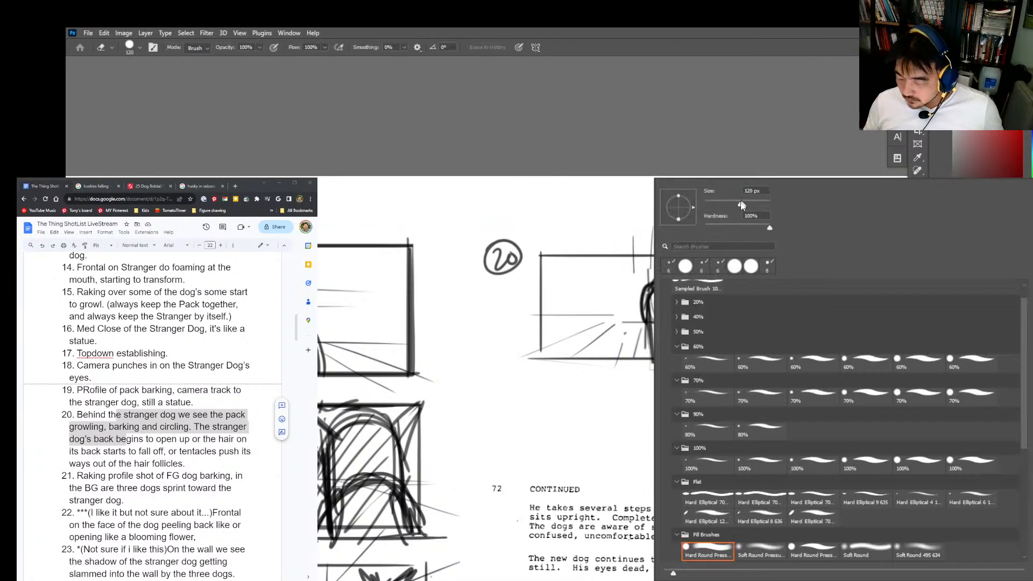
click(745, 150)
mouse_move(672, 296)
mouse_down()
mouse_move(712, 320)
mouse_move(681, 346)
mouse_move(654, 301)
mouse_move(719, 300)
mouse_move(759, 368)
mouse_up()
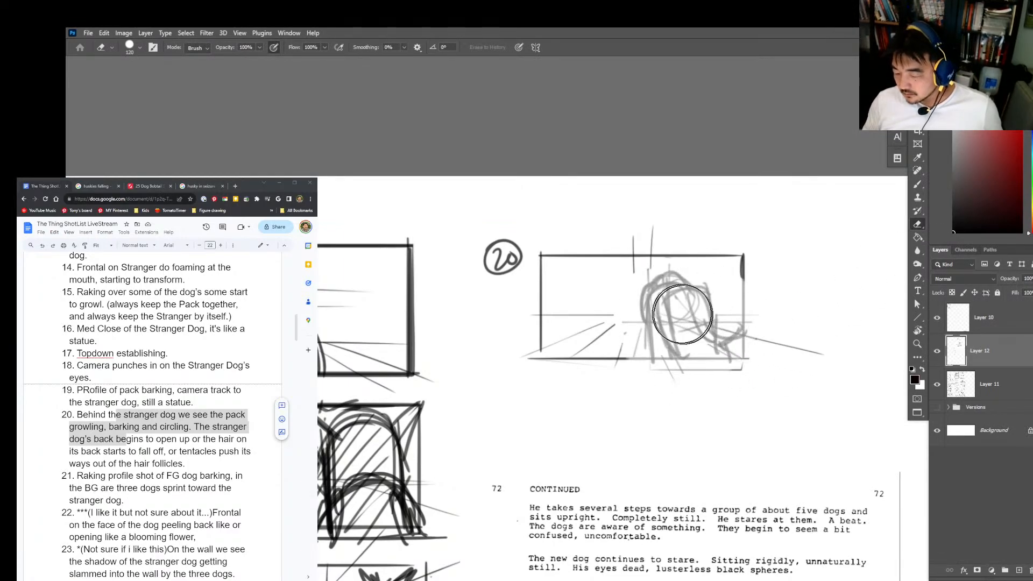
Step: Sketch a dark box and overlapping ellipses over the faded dog as construction forms for its body
key(z)
drag(669, 300, 696, 307)
key(b)
mouse_move(631, 281)
mouse_down()
mouse_move(636, 338)
mouse_move(651, 273)
mouse_move(679, 334)
mouse_up()
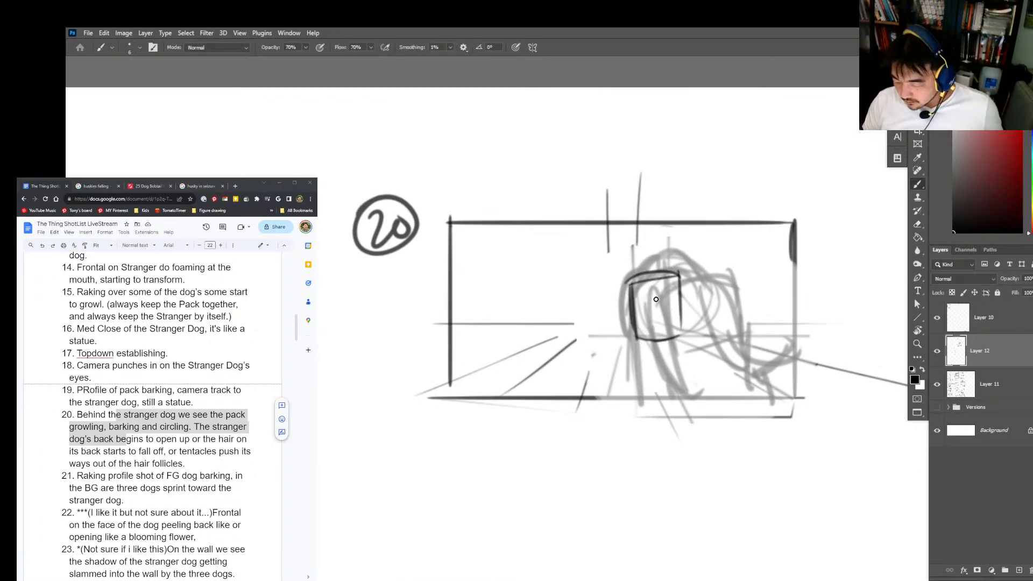
key(ctrl)
mouse_move(654, 281)
mouse_down()
mouse_move(675, 331)
mouse_move(634, 298)
mouse_move(681, 288)
mouse_move(650, 340)
mouse_move(681, 305)
mouse_move(646, 302)
mouse_move(696, 281)
mouse_move(672, 346)
mouse_move(652, 279)
mouse_move(699, 308)
mouse_move(659, 342)
mouse_move(686, 348)
mouse_move(722, 324)
mouse_move(727, 331)
mouse_move(677, 342)
mouse_move(727, 332)
mouse_move(677, 337)
mouse_move(666, 277)
mouse_move(667, 359)
mouse_up()
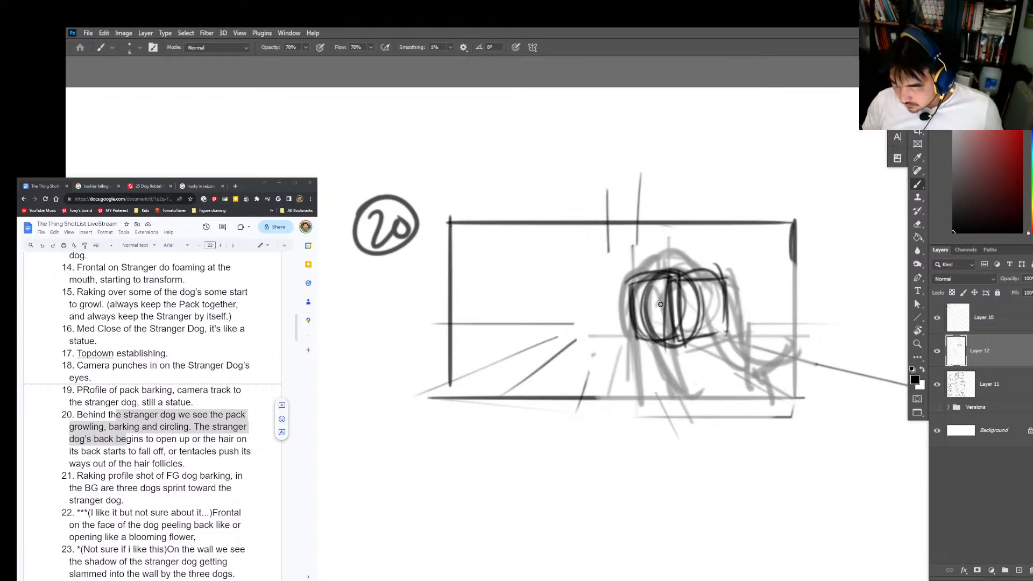
key(alt+Tab)
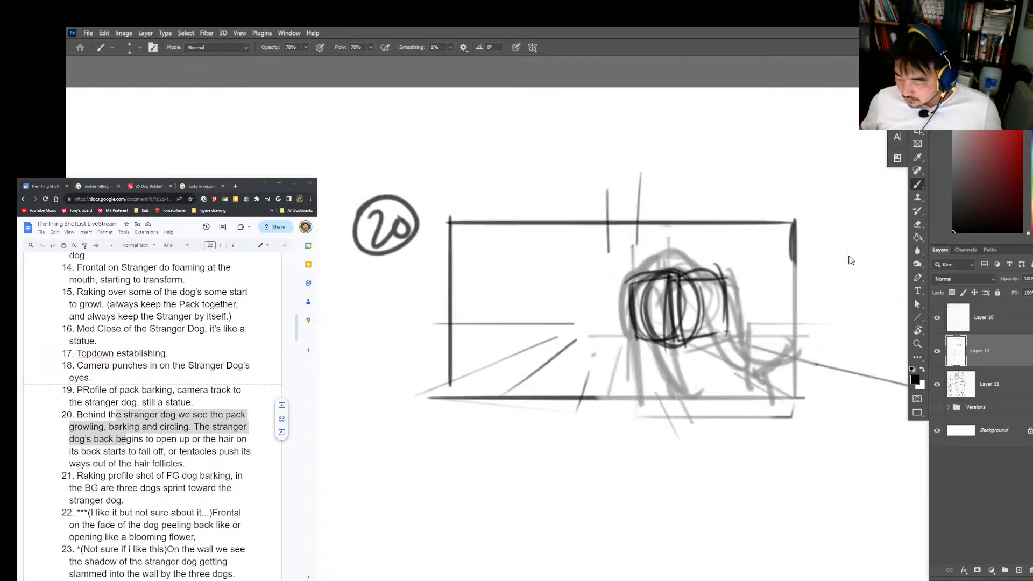
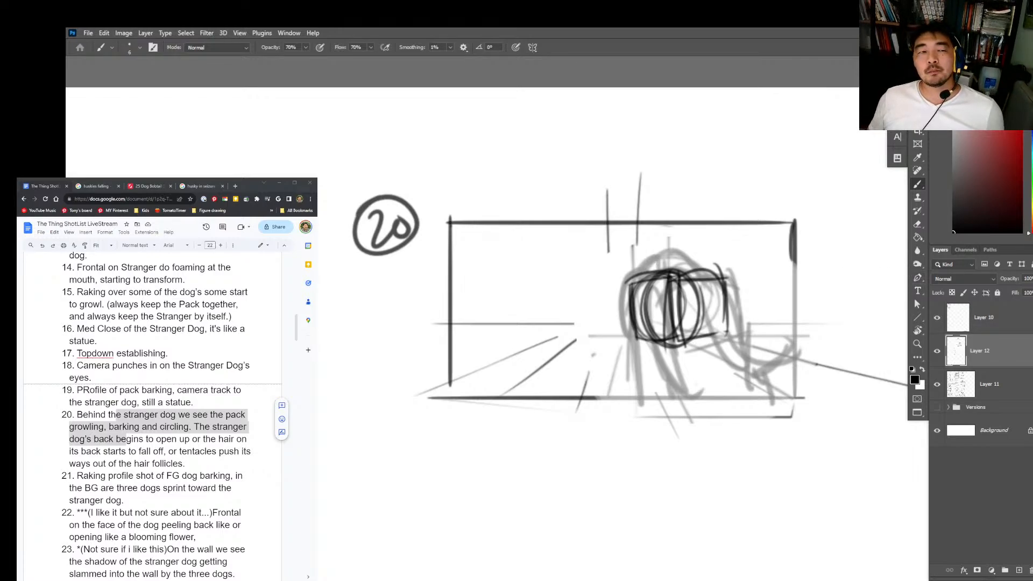
Step: Widen the shot list window and bring the descriptions of shots 18 to 24 into reading view
drag(317, 345, 375, 344)
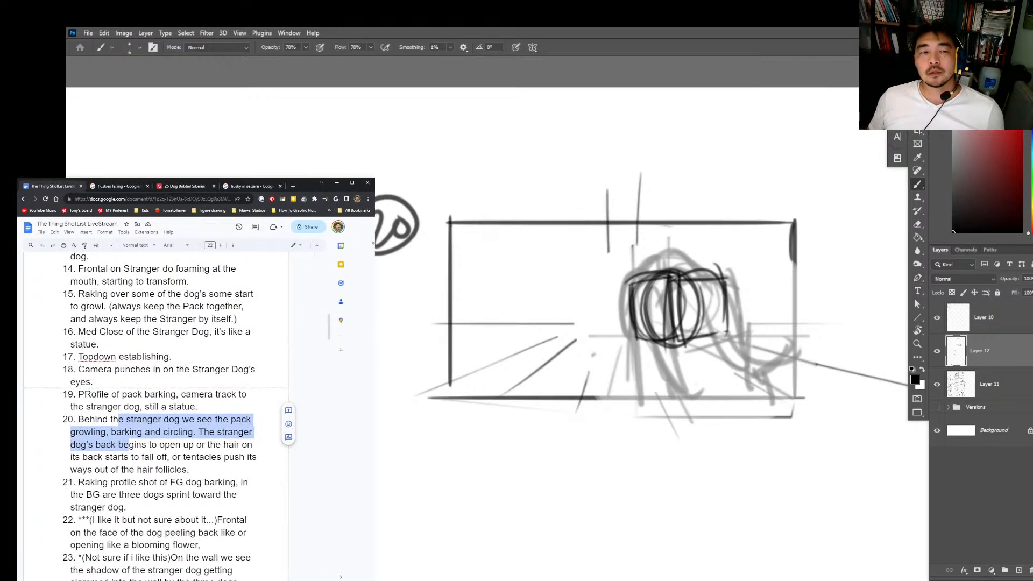
scroll(202, 458, down, 2)
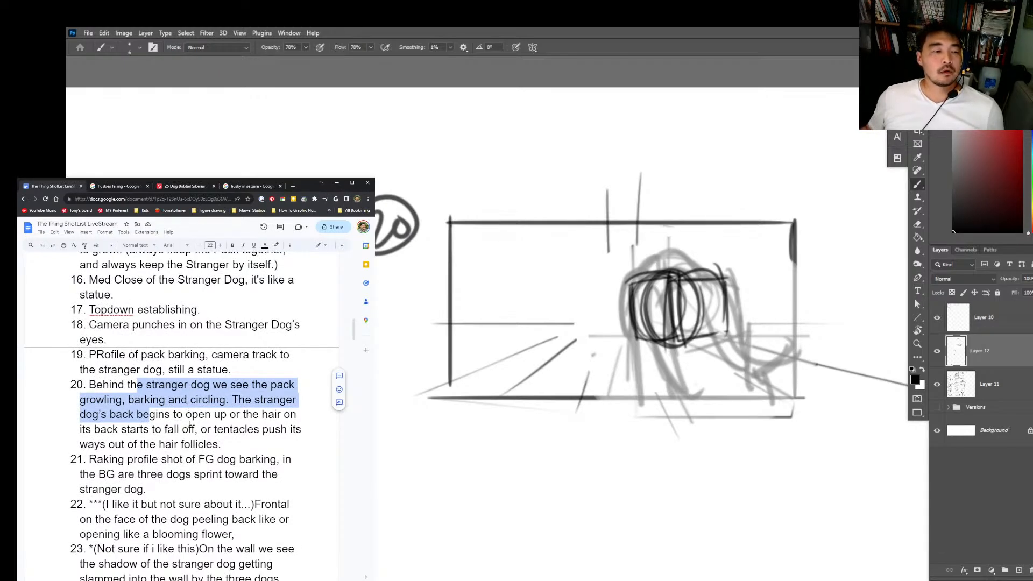
scroll(188, 424, down, 1)
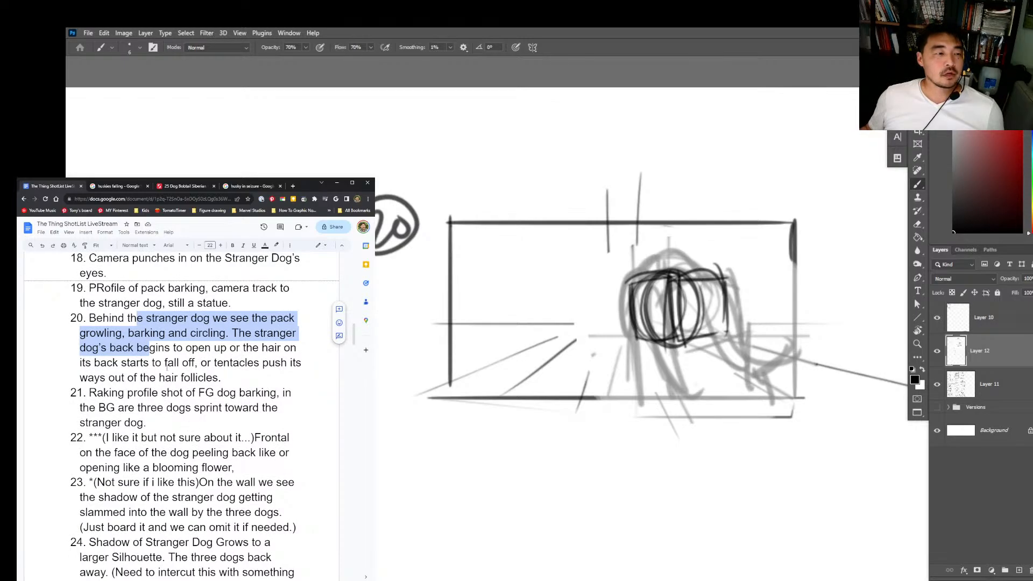
click(841, 322)
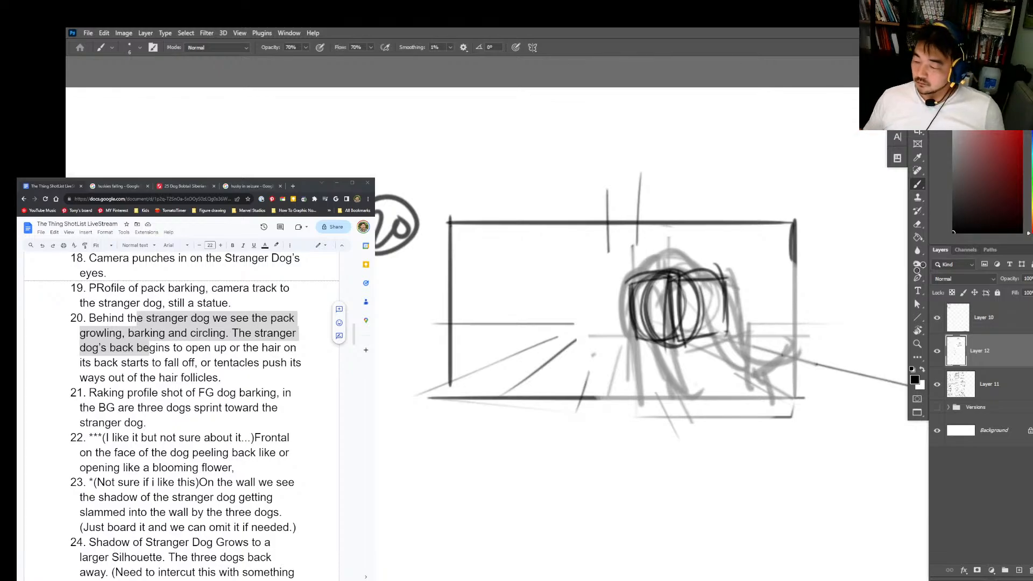
Step: Lighten the dark construction forms over the stranger dog and draw its tail sweeping out to the right in dark strokes
key(ctrl+z)
key(ctrl+z)
key(ctrl+z)
key(ctrl+z)
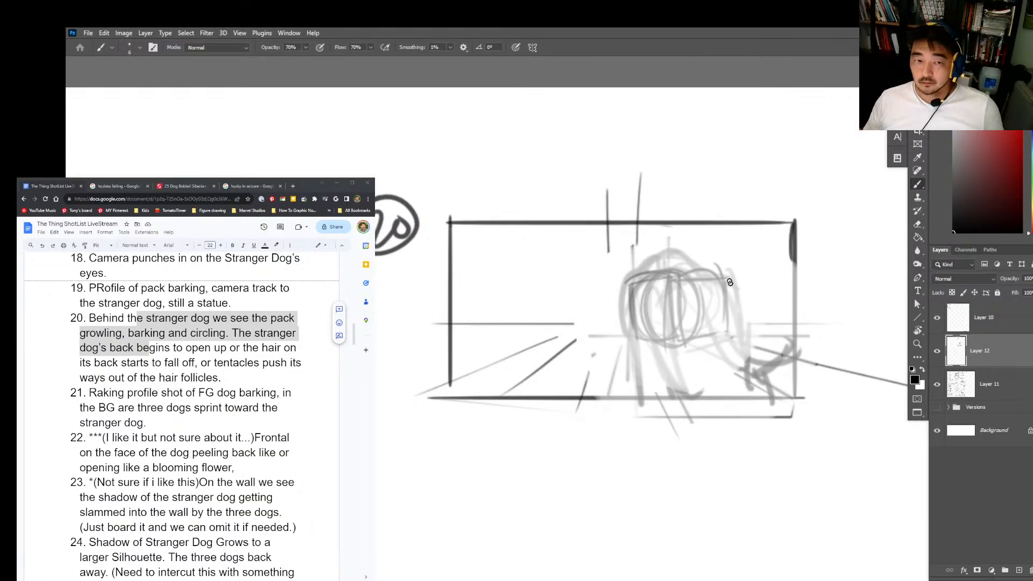
mouse_move(641, 286)
mouse_down()
mouse_move(700, 279)
mouse_move(692, 276)
mouse_move(707, 264)
mouse_move(734, 308)
mouse_up()
drag(709, 258, 781, 317)
drag(697, 285, 754, 331)
mouse_move(706, 304)
mouse_down()
mouse_move(744, 328)
mouse_move(783, 321)
mouse_up()
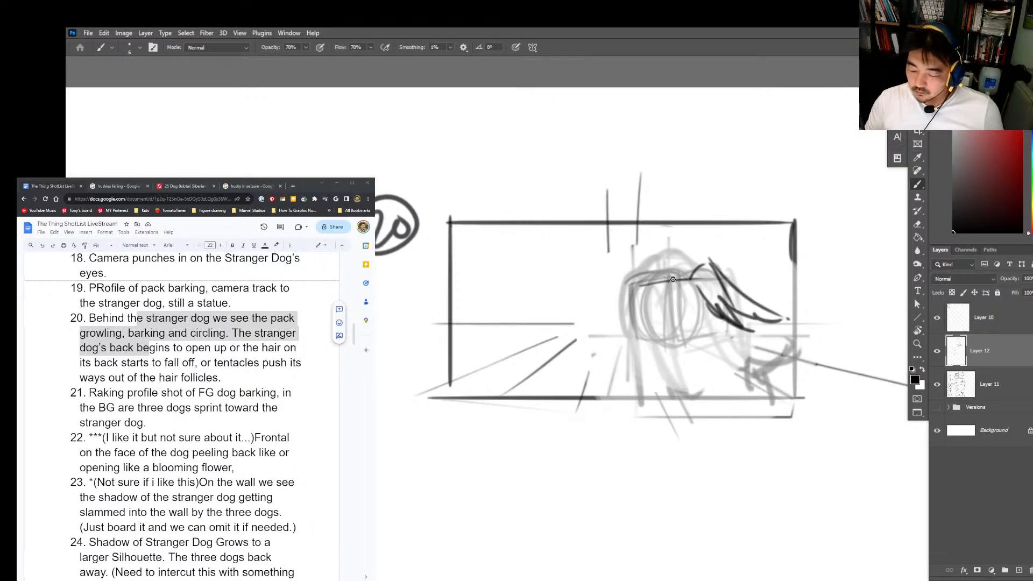
Step: Draw the stranger dog's belly and hind legs over the faded underdrawing, redoing the leg strokes that miss
mouse_move(667, 277)
mouse_down()
mouse_move(664, 355)
mouse_move(677, 342)
mouse_move(695, 389)
mouse_up()
drag(679, 345, 703, 388)
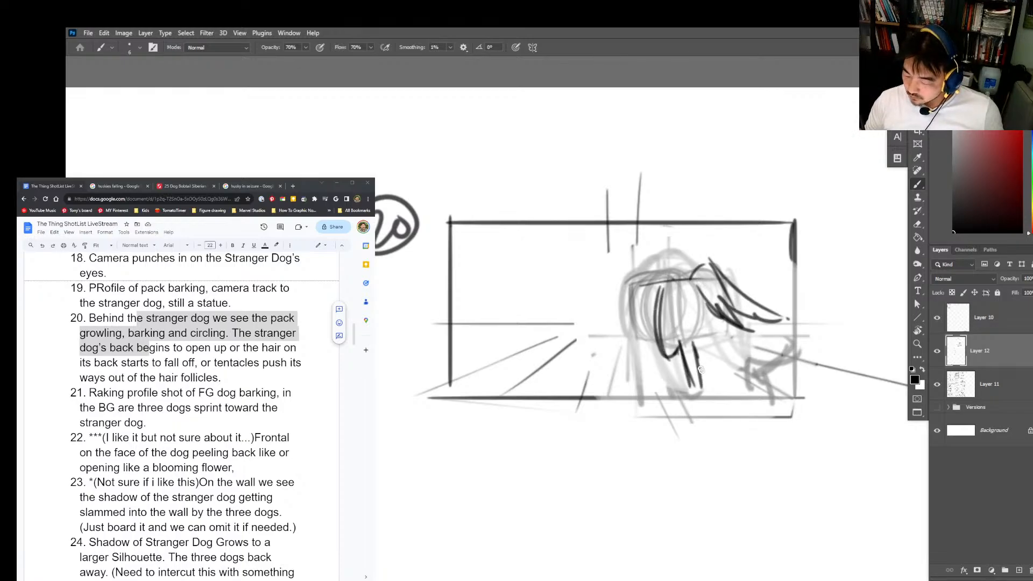
drag(690, 320, 700, 382)
drag(692, 300, 697, 350)
key(ctrl+z)
mouse_move(674, 337)
mouse_down()
mouse_move(681, 302)
mouse_move(733, 355)
mouse_move(736, 387)
mouse_up()
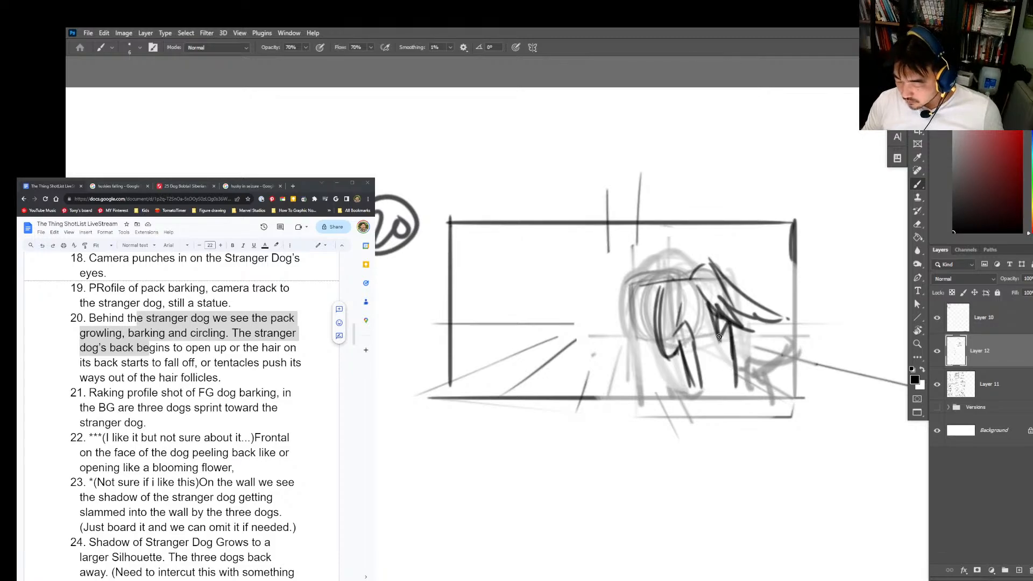
drag(718, 333, 738, 390)
key(ctrl+z)
drag(712, 321, 690, 339)
drag(690, 280, 730, 322)
Step: Draw the stranger dog's arched back and left-side legs, and block in dark ground shadows beneath its feet
mouse_move(640, 314)
mouse_down()
mouse_move(666, 254)
mouse_move(684, 285)
mouse_up()
drag(658, 298, 663, 251)
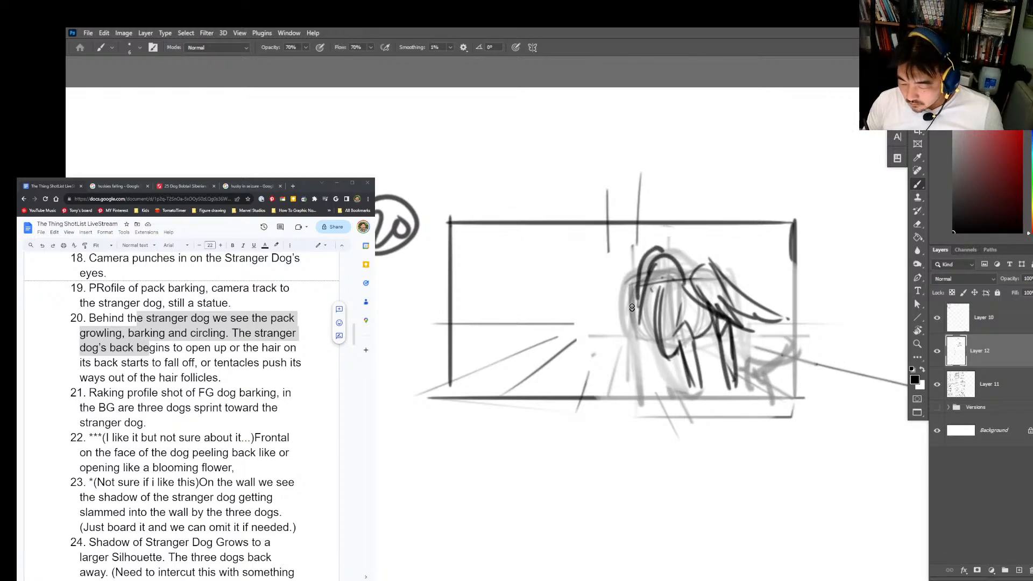
mouse_move(629, 280)
mouse_down()
mouse_move(623, 370)
mouse_move(643, 304)
mouse_move(639, 272)
mouse_move(669, 257)
mouse_move(697, 277)
mouse_move(620, 320)
mouse_move(674, 344)
mouse_up()
mouse_move(630, 375)
mouse_down()
mouse_move(680, 402)
mouse_move(631, 375)
mouse_move(732, 389)
mouse_move(701, 386)
mouse_move(717, 376)
mouse_move(671, 392)
mouse_move(709, 369)
mouse_move(610, 374)
mouse_move(694, 354)
mouse_up()
key(ctrl+z)
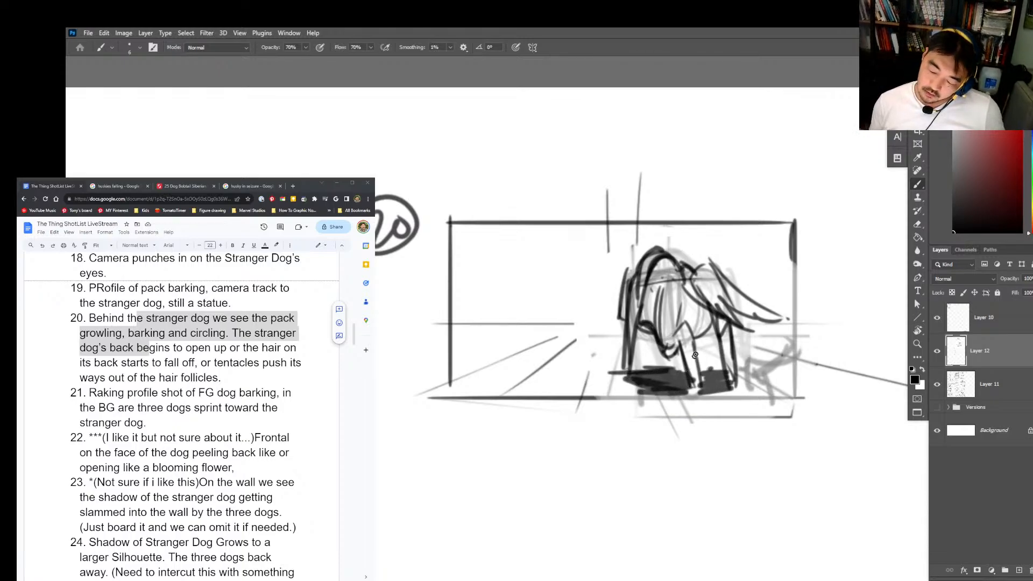
key(alt+Tab)
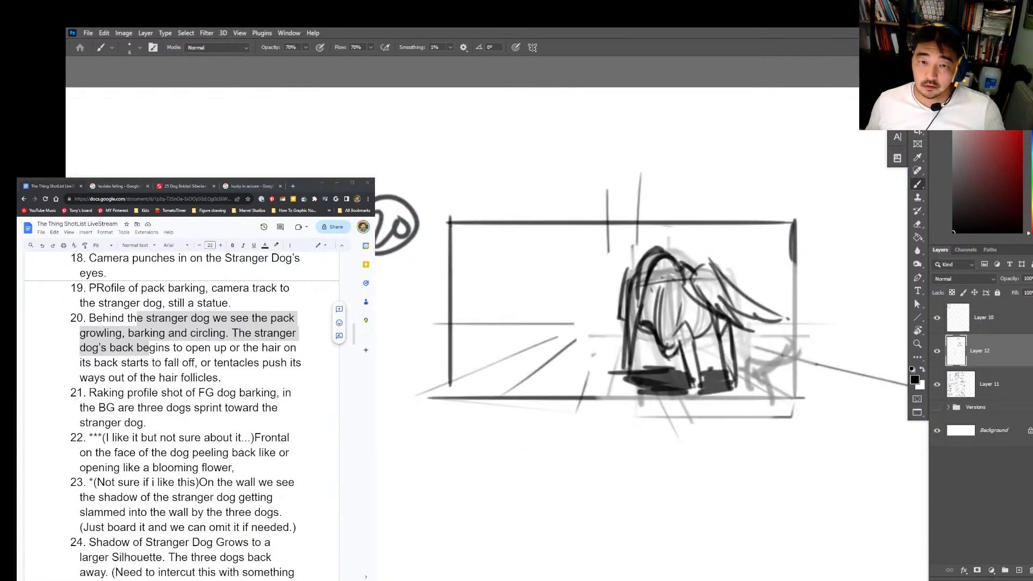
drag(623, 291, 620, 256)
mouse_move(629, 271)
mouse_down()
mouse_move(639, 303)
mouse_move(624, 285)
mouse_move(624, 381)
mouse_up()
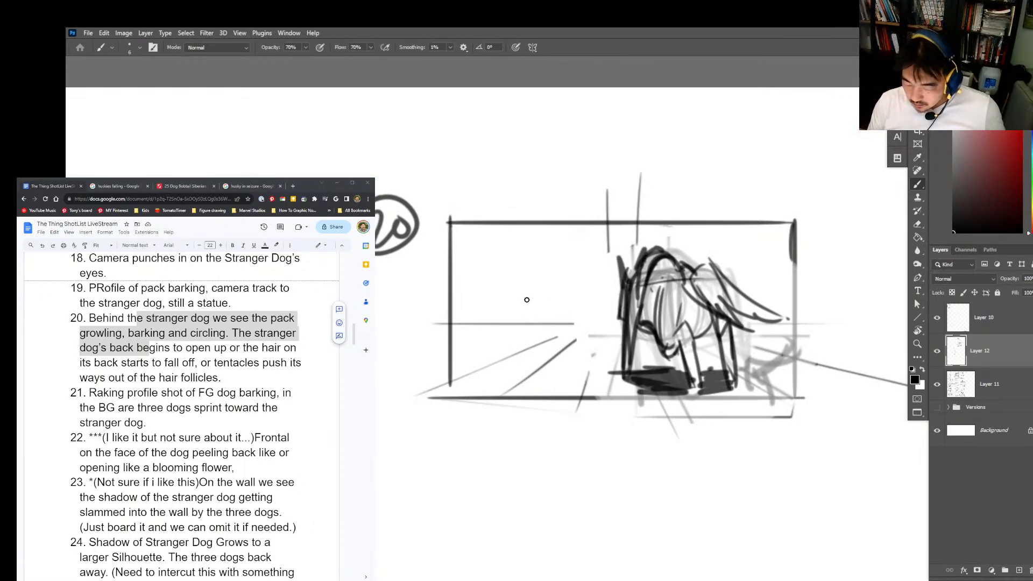
Step: Sketch a small pack dog facing forward in the left background, with a boxy muzzle, front legs and pointed ears
drag(530, 309, 550, 282)
mouse_move(551, 281)
mouse_down()
mouse_move(553, 306)
mouse_move(530, 311)
mouse_move(544, 296)
mouse_move(579, 289)
mouse_move(573, 312)
mouse_up()
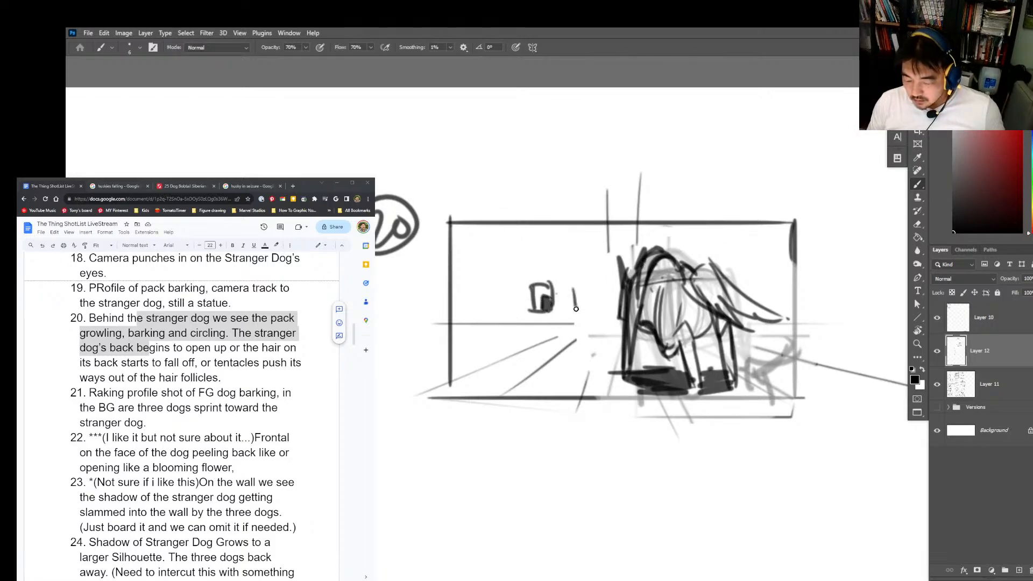
key(ctrl+z)
drag(526, 284, 528, 336)
drag(517, 284, 559, 336)
drag(548, 282, 559, 269)
drag(519, 282, 537, 271)
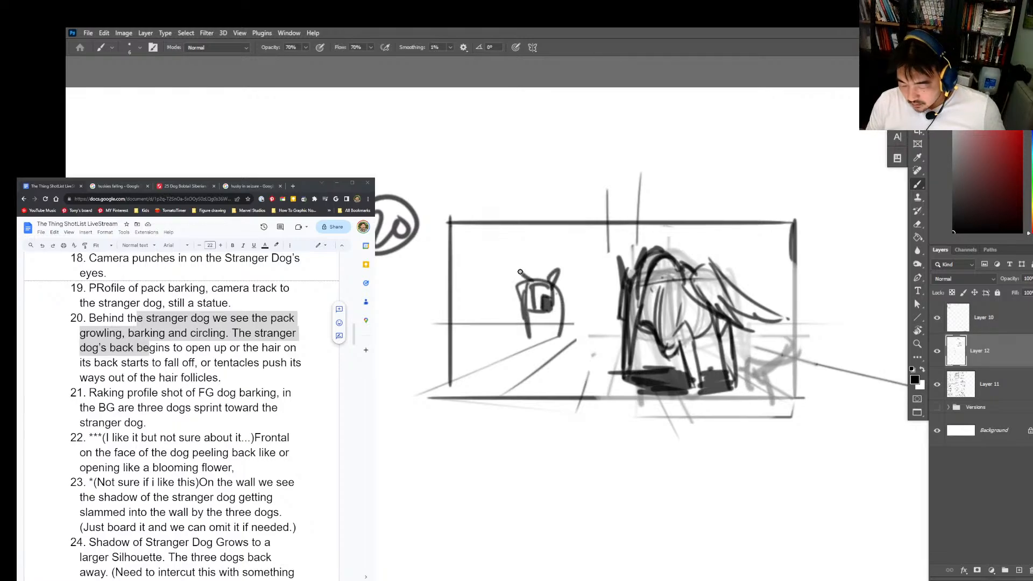
Step: Rough in two more background pack dogs, one on each side of the eared dog
drag(580, 299, 592, 288)
drag(580, 333, 608, 329)
drag(467, 297, 493, 286)
drag(491, 287, 493, 343)
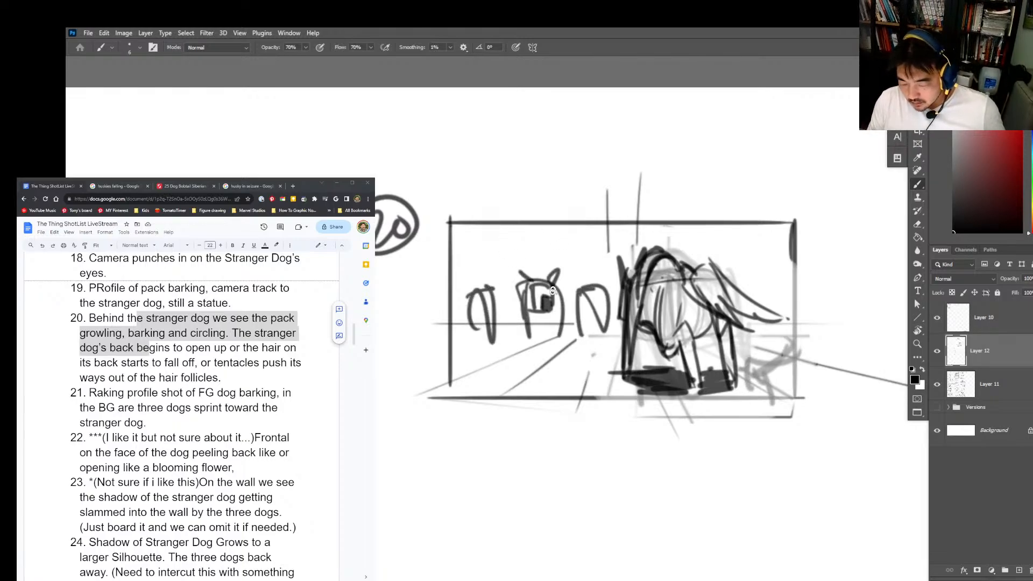
Step: Add short accent lines above the three pack dogs, then legs and dark ground shadows beneath them
mouse_move(582, 240)
mouse_down()
mouse_move(571, 265)
mouse_move(549, 265)
mouse_up()
drag(525, 235, 528, 257)
drag(459, 247, 463, 274)
drag(486, 236, 481, 268)
mouse_move(591, 240)
mouse_down()
mouse_move(586, 265)
mouse_move(602, 269)
mouse_move(625, 369)
mouse_up()
mouse_move(564, 338)
mouse_down()
mouse_move(521, 341)
mouse_move(562, 341)
mouse_up()
drag(583, 334, 601, 335)
mouse_move(510, 345)
mouse_down()
mouse_move(468, 345)
mouse_move(503, 345)
mouse_up()
drag(629, 342, 572, 344)
drag(537, 312, 553, 356)
drag(583, 315, 601, 340)
Step: Outline the back wall opening behind the dogs and add horizontal floor lines across the shot 20 frame
mouse_move(570, 221)
mouse_down()
mouse_move(570, 306)
mouse_move(645, 230)
mouse_up()
drag(647, 229, 647, 266)
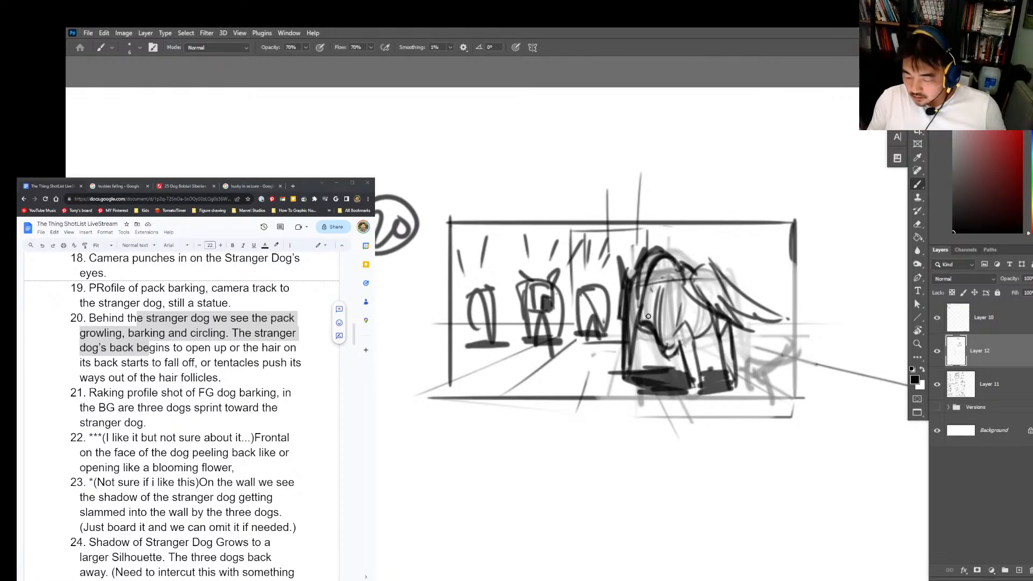
drag(465, 350, 670, 348)
drag(459, 363, 582, 361)
drag(699, 366, 584, 368)
drag(484, 387, 726, 388)
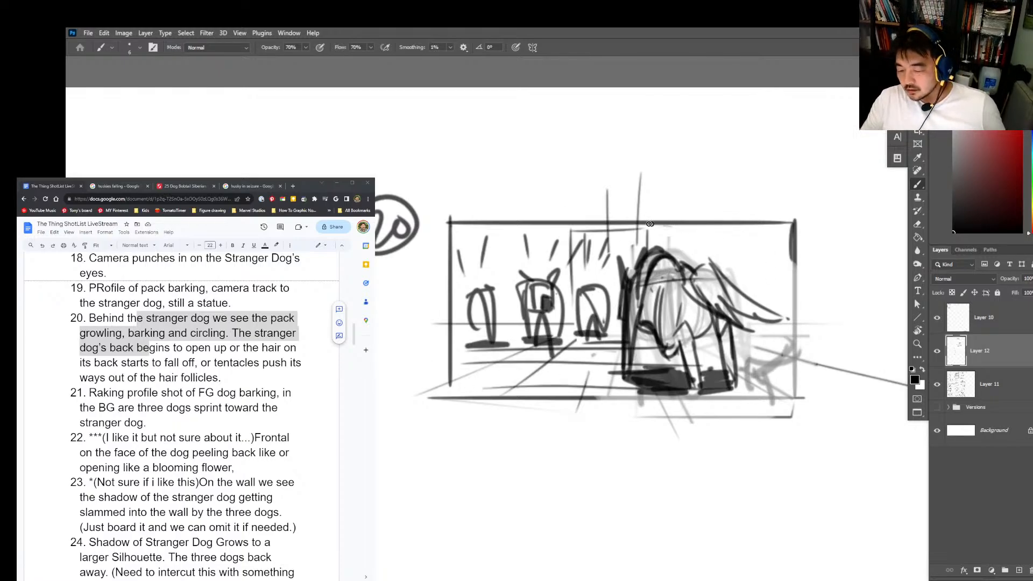
mouse_move(645, 226)
mouse_down()
mouse_move(747, 224)
mouse_move(745, 307)
mouse_up()
drag(697, 217, 697, 286)
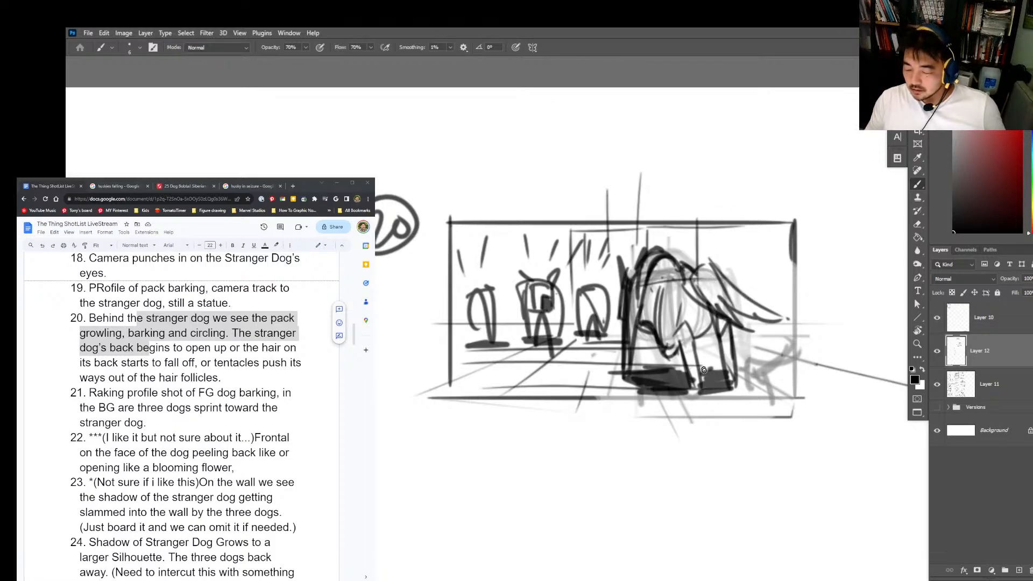
Step: Draw perspective lines for the kennel's side walls, ceiling and floor, and rework the wall lines behind the stranger dog
drag(687, 344, 836, 394)
drag(702, 272, 828, 271)
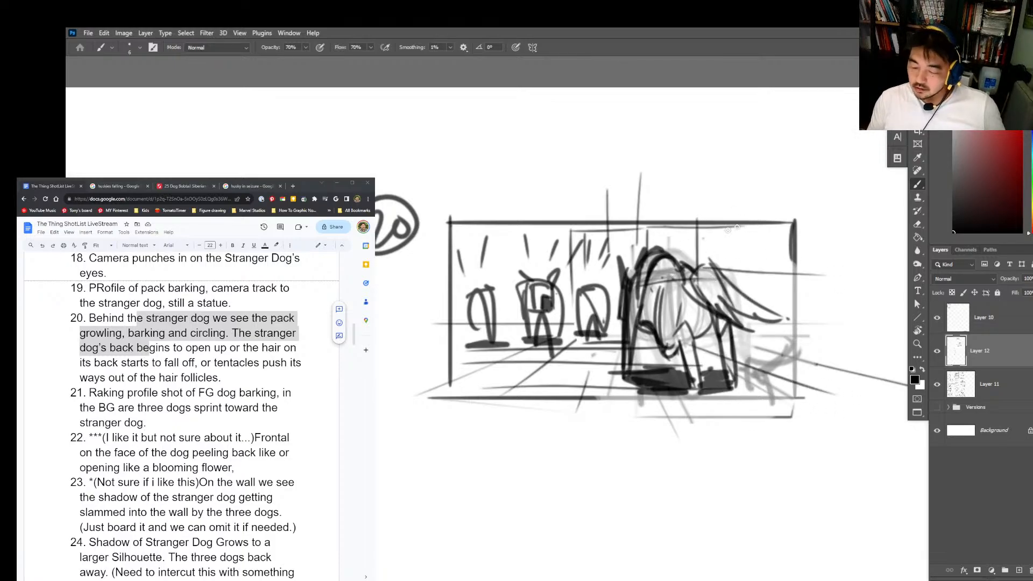
drag(701, 240, 831, 199)
drag(481, 173, 560, 218)
drag(436, 247, 578, 249)
drag(455, 382, 410, 399)
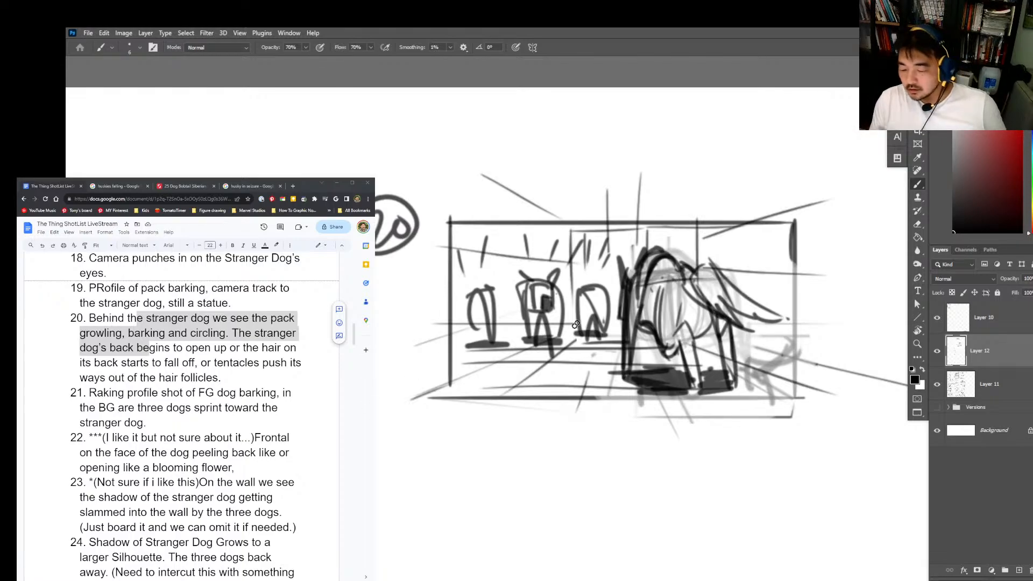
mouse_move(567, 220)
mouse_down()
mouse_move(560, 340)
mouse_move(576, 347)
mouse_move(573, 226)
mouse_move(679, 226)
mouse_up()
key(ctrl+z)
key(ctrl+z)
key(ctrl+z)
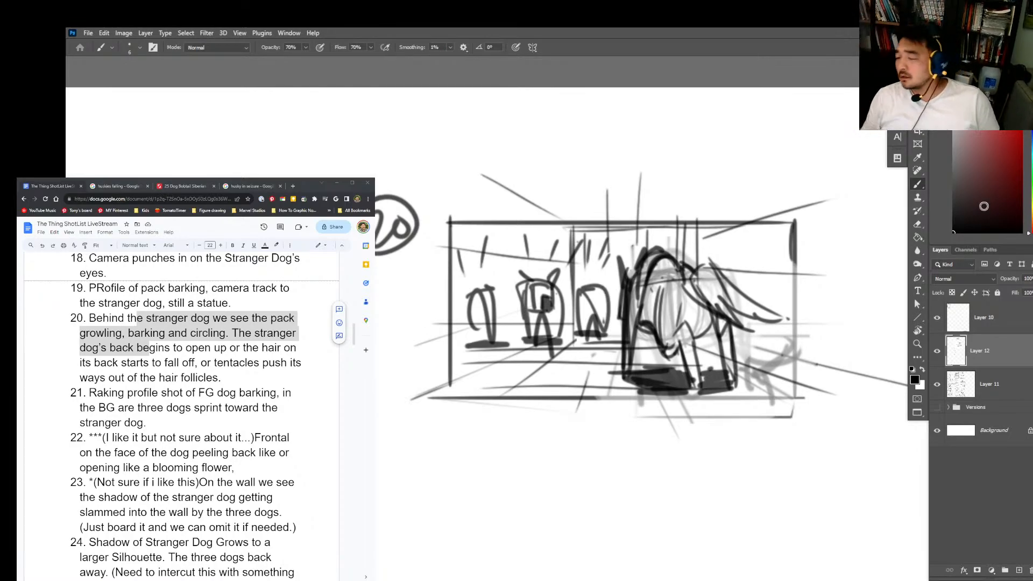
Step: Merge Layer 12 down into Layer 11
scroll(718, 280, down, 3)
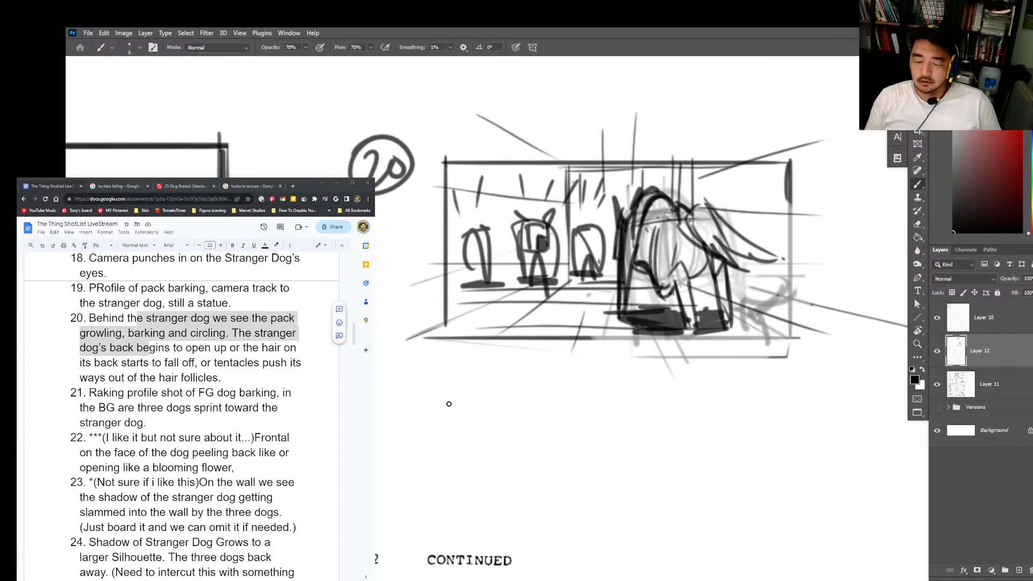
key(z)
mouse_move(449, 422)
mouse_down()
mouse_move(445, 440)
mouse_move(431, 438)
mouse_up()
drag(469, 422, 528, 358)
key(b)
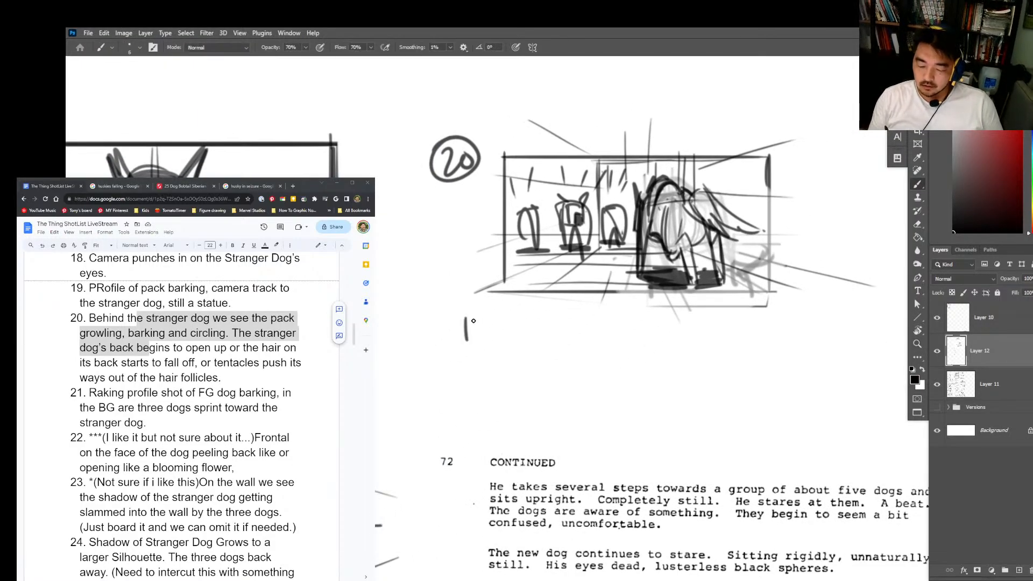
drag(773, 302, 749, 264)
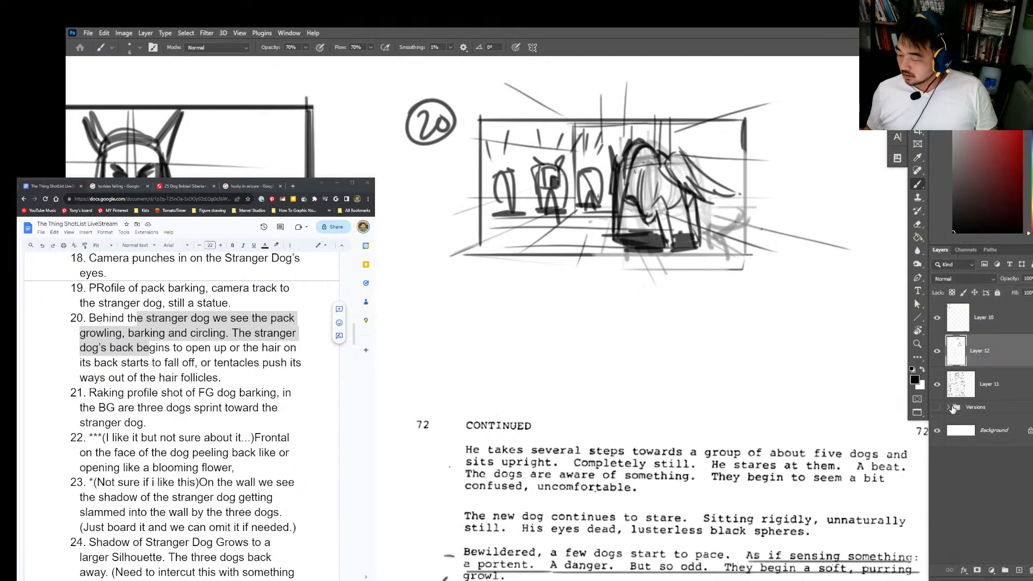
key(ctrl+e)
Step: Add short bristling strokes along the stranger dog's back and left side in the shot 20 frame
key(z)
drag(817, 365, 729, 333)
key(b)
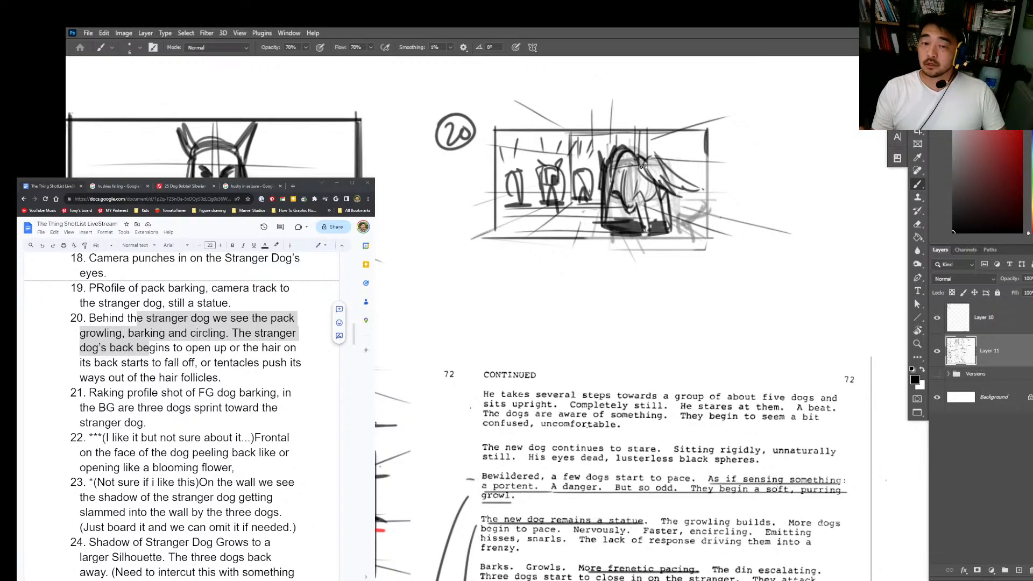
scroll(640, 167, up, 1)
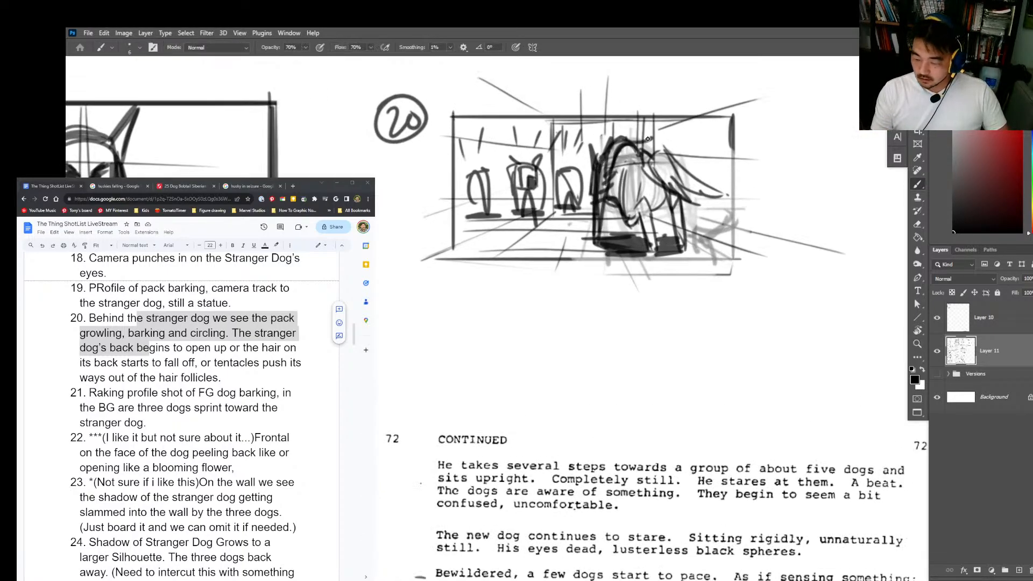
mouse_move(648, 139)
mouse_down()
mouse_move(619, 130)
mouse_move(596, 138)
mouse_move(594, 183)
mouse_move(576, 202)
mouse_move(593, 220)
mouse_up()
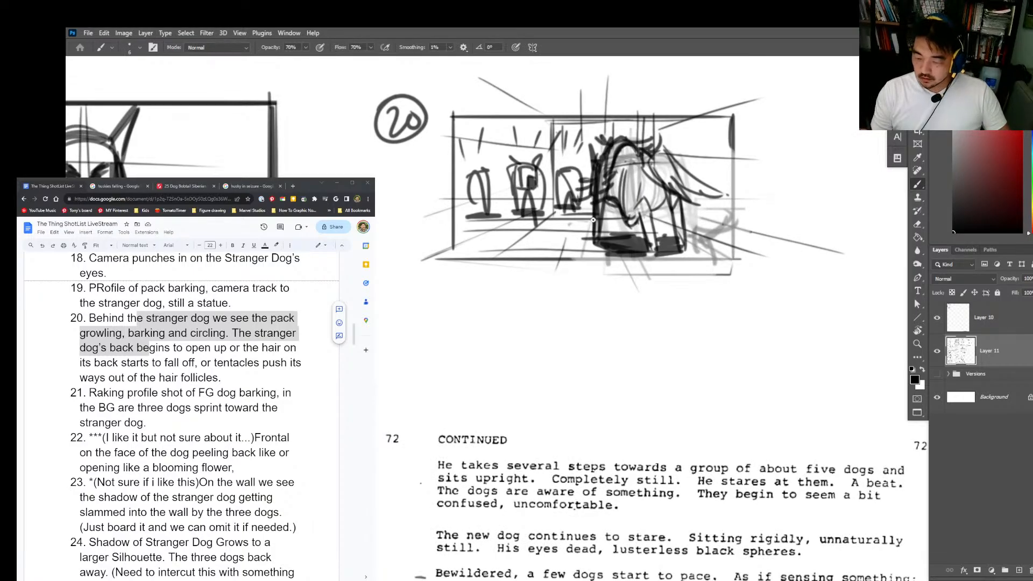
Step: Handwrite the note "Begin transformation It opens up frills" beside the right edge of the shot 20 frame
mouse_move(730, 143)
mouse_down()
mouse_move(699, 156)
mouse_move(717, 151)
mouse_move(724, 181)
mouse_move(731, 157)
mouse_move(703, 278)
mouse_move(717, 178)
mouse_up()
key(e)
key(b)
mouse_move(713, 150)
mouse_down()
mouse_move(725, 147)
mouse_move(716, 177)
mouse_up()
mouse_move(717, 152)
mouse_down()
mouse_move(726, 174)
mouse_move(753, 159)
mouse_move(750, 194)
mouse_move(782, 158)
mouse_up()
mouse_move(720, 182)
mouse_down()
mouse_move(748, 209)
mouse_move(820, 192)
mouse_move(866, 199)
mouse_up()
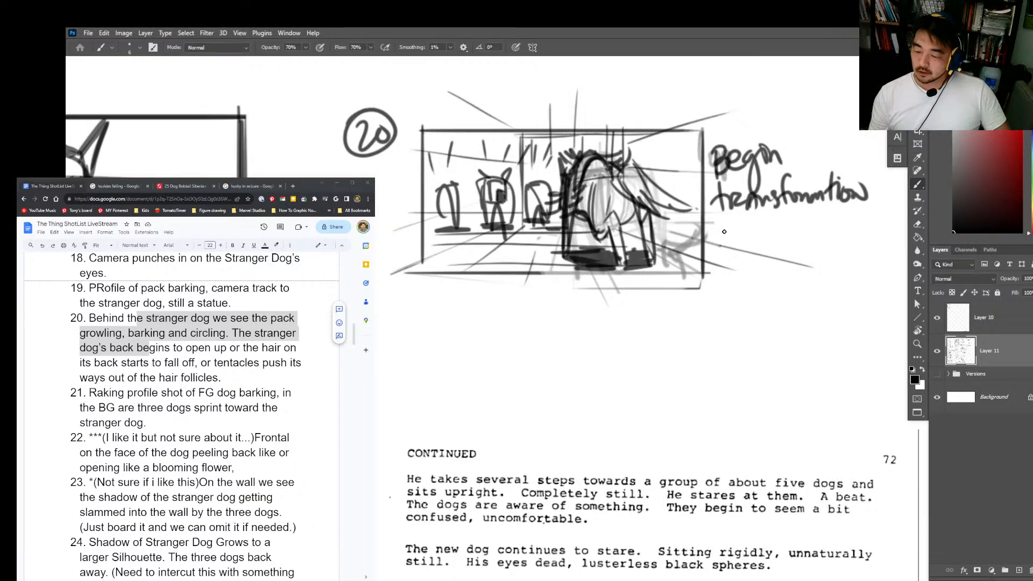
drag(721, 244, 722, 247)
mouse_move(730, 221)
mouse_down()
mouse_move(731, 244)
mouse_move(783, 237)
mouse_move(839, 248)
mouse_move(730, 269)
mouse_move(775, 290)
mouse_up()
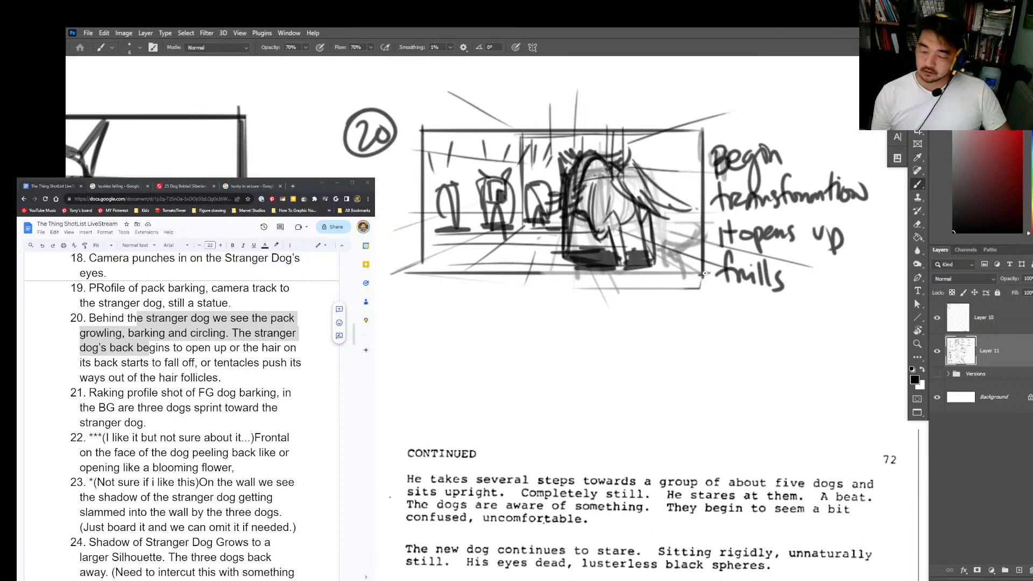
Step: Bring the script page into view and highlight the start of shot 21's description in the shot list
drag(704, 273, 406, 277)
drag(437, 184, 434, 231)
key(ctrl+space)
drag(813, 369, 761, 436)
click(761, 437)
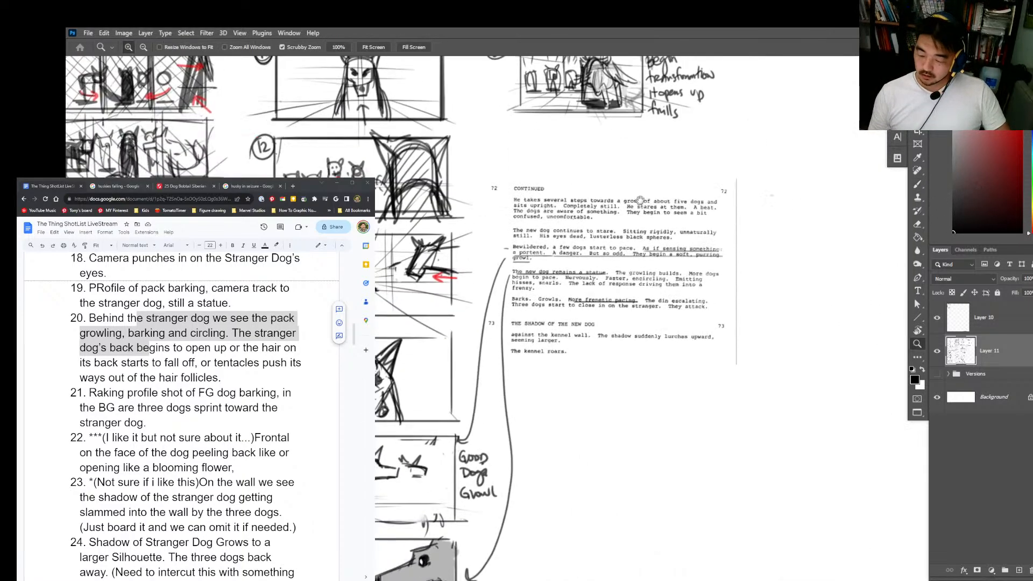
click(567, 290)
key(b)
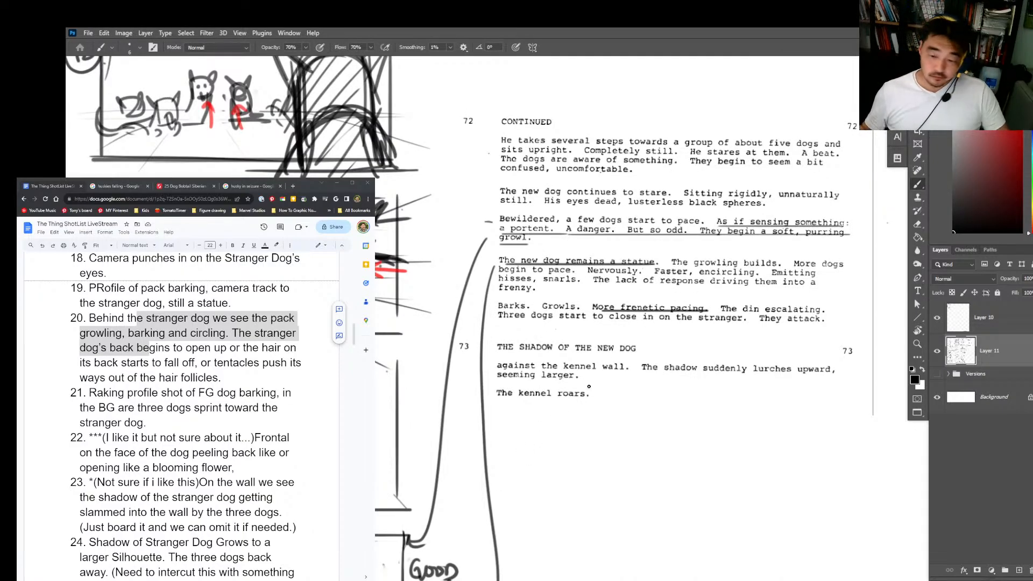
key(alt+Tab)
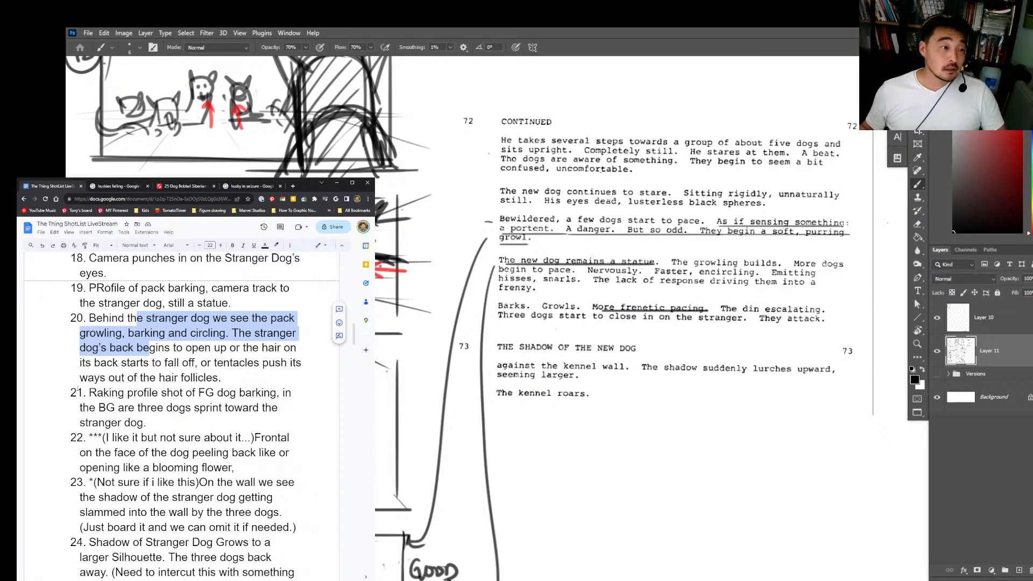
drag(89, 393, 179, 409)
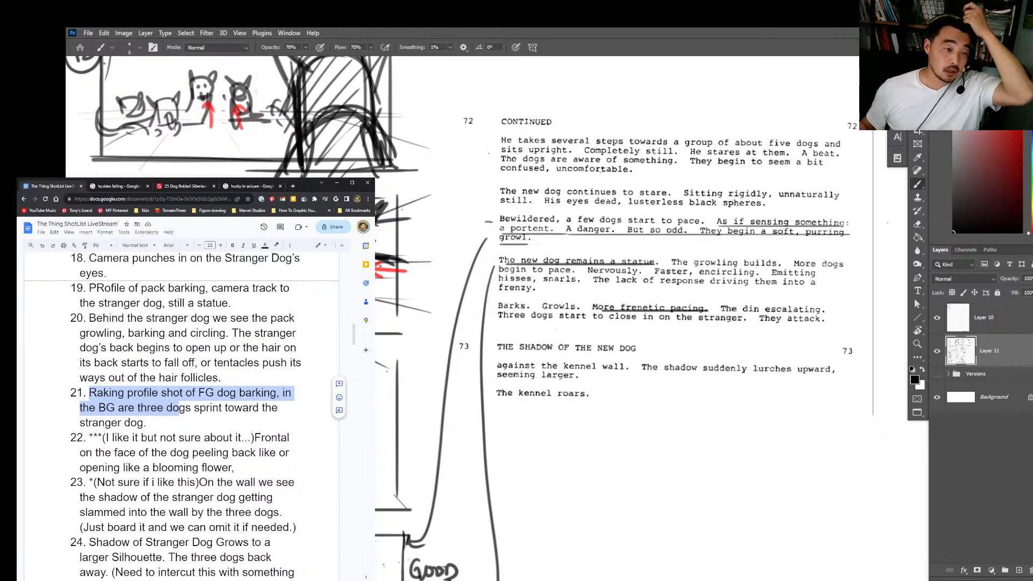
click(844, 345)
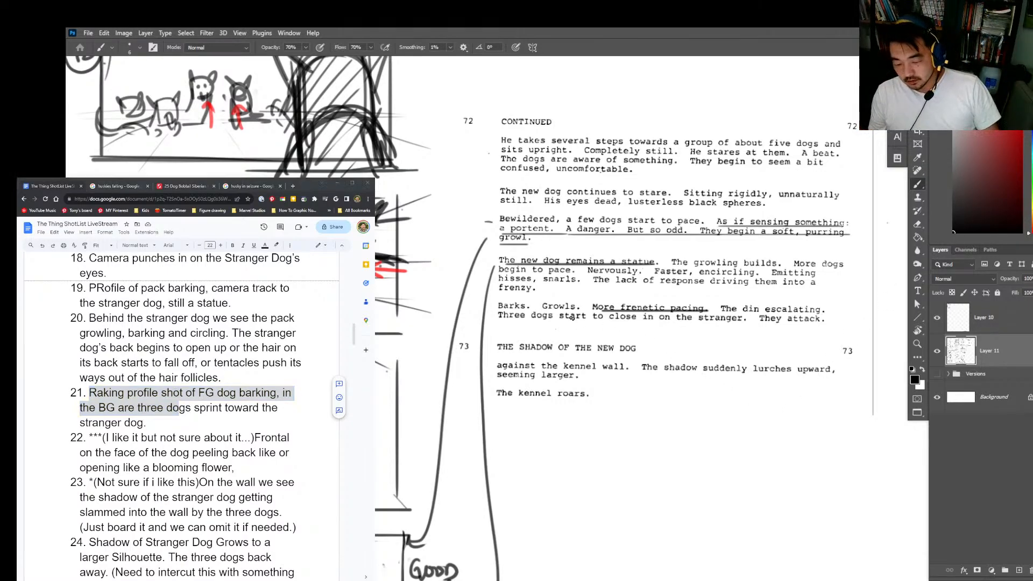
Step: Underline the script passage from "The growling builds" through "Three dogs start to close in on the stranger."
drag(671, 265, 848, 264)
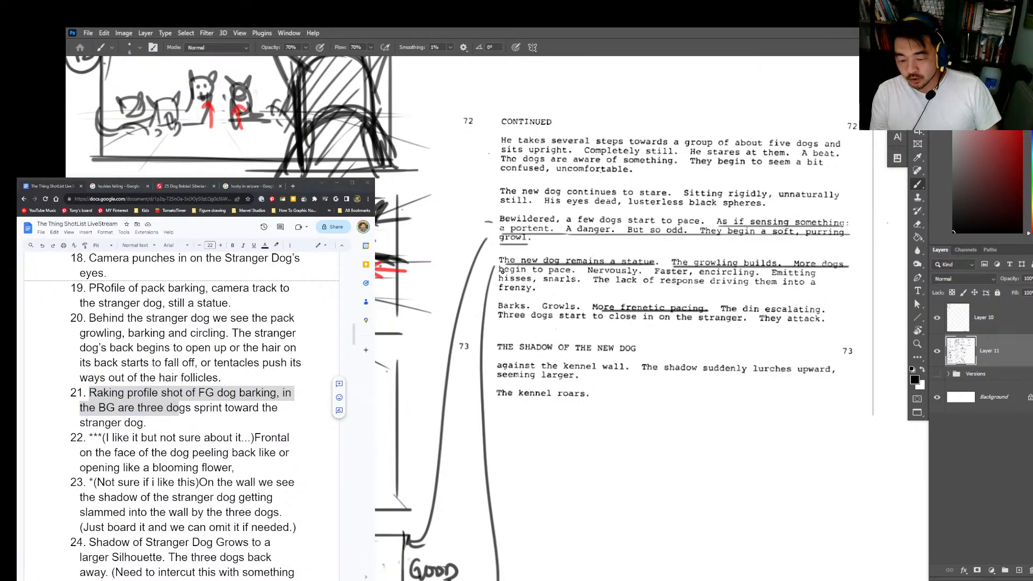
mouse_move(501, 272)
mouse_down()
mouse_move(521, 289)
mouse_move(584, 271)
mouse_move(822, 272)
mouse_move(557, 280)
mouse_move(822, 284)
mouse_up()
drag(498, 291, 580, 310)
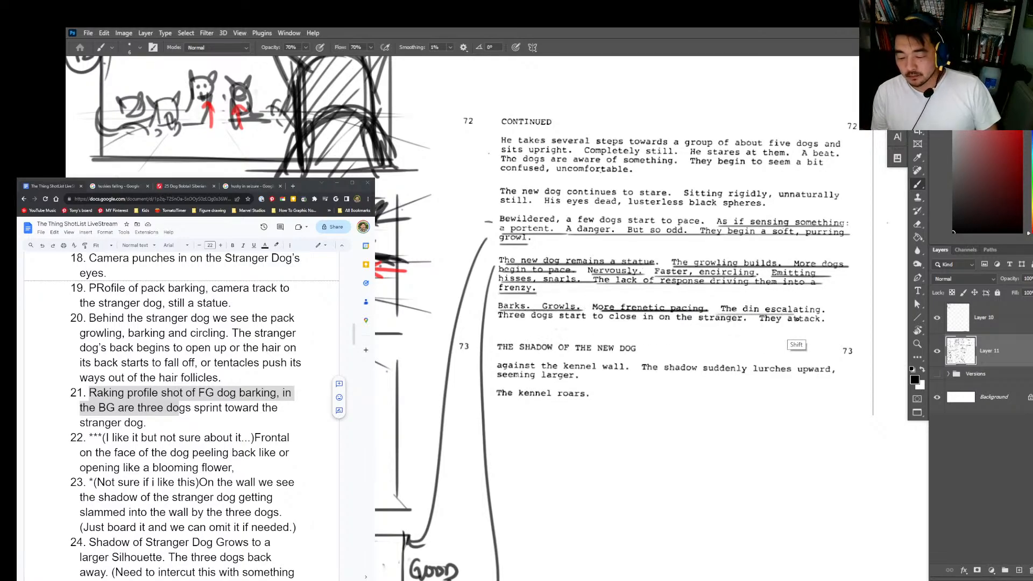
drag(508, 323, 748, 320)
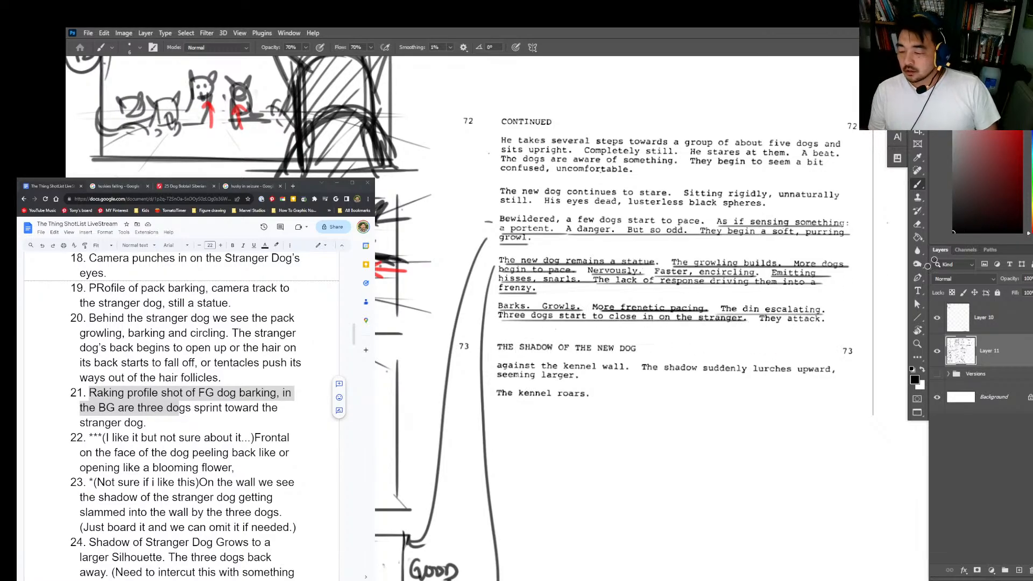
Step: Draw an empty rectangular frame for shot 21 directly below the shot 20 frame
mouse_move(862, 302)
mouse_down()
mouse_move(749, 405)
mouse_move(697, 472)
mouse_up()
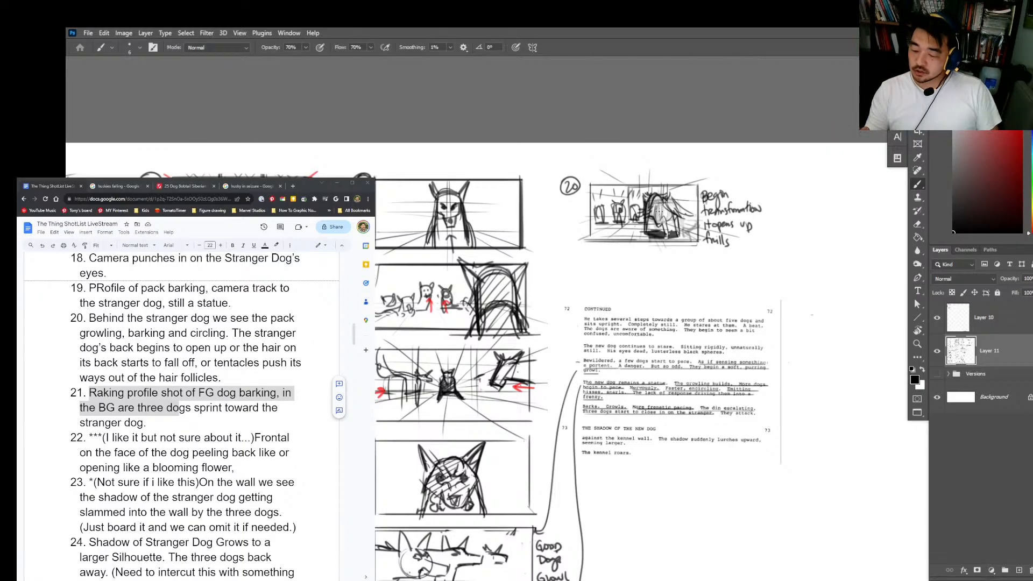
drag(657, 216, 668, 237)
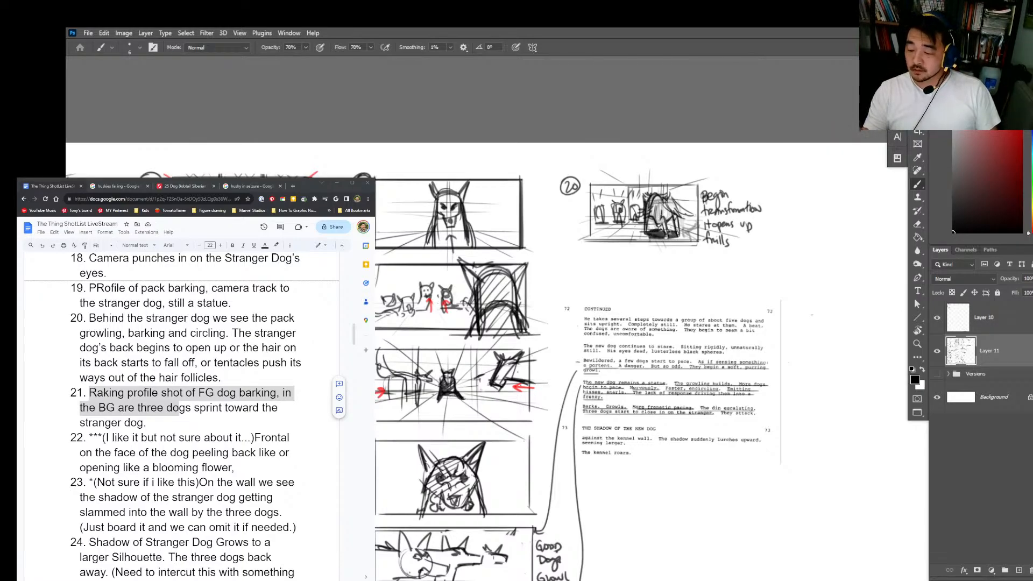
scroll(572, 246, up, 2)
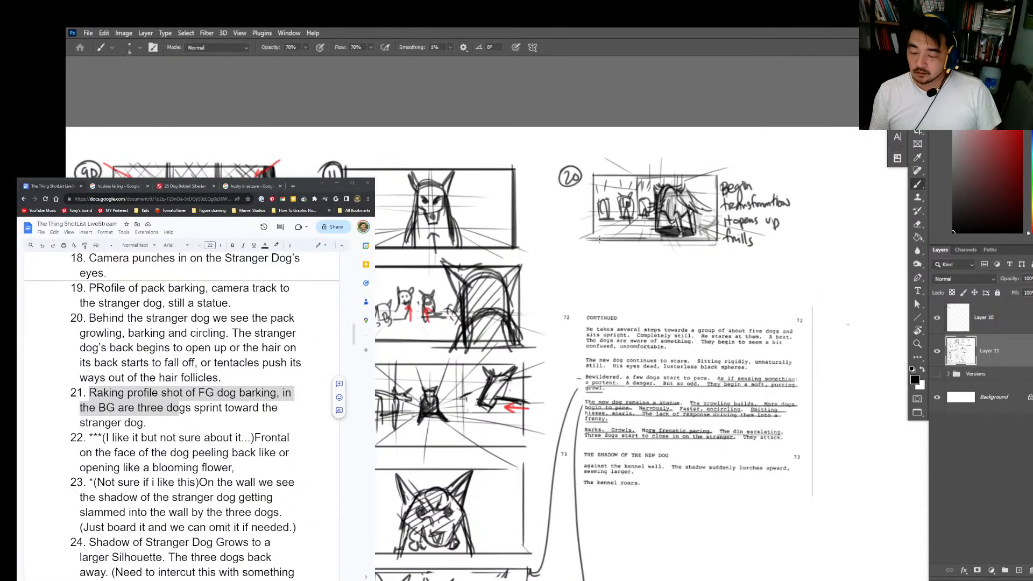
drag(591, 252, 591, 307)
mouse_move(591, 252)
mouse_down()
mouse_move(708, 265)
mouse_move(717, 251)
mouse_move(716, 307)
mouse_move(590, 310)
mouse_up()
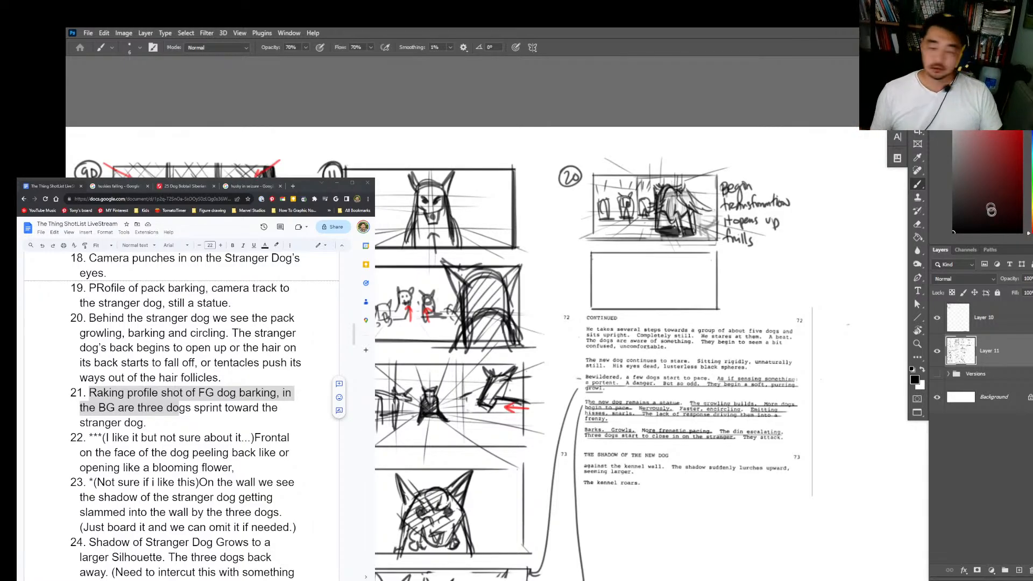
Step: Block in the brow and face of the foreground dog in the left part of the shot 21 frame
key(z)
click(658, 258)
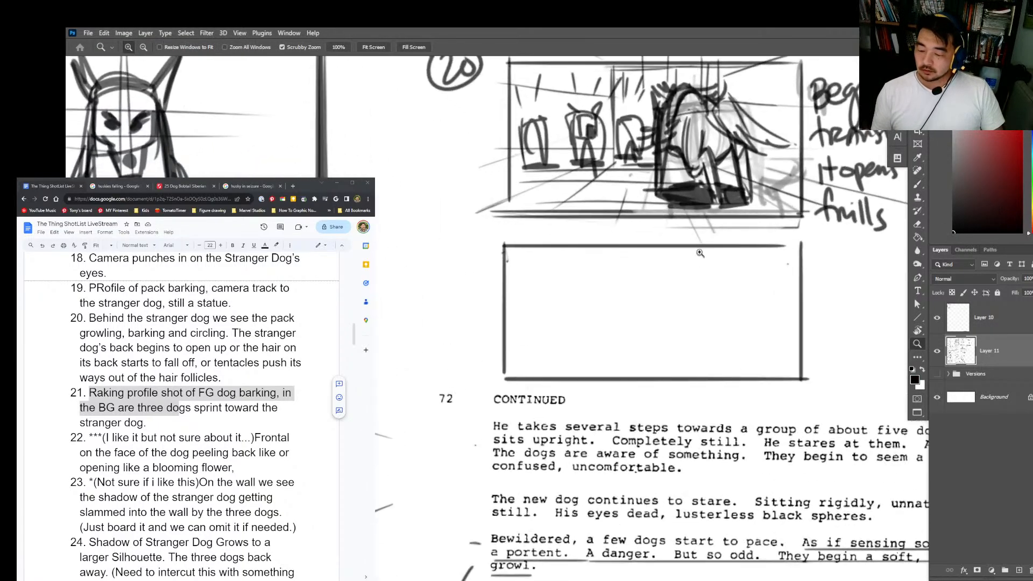
key(b)
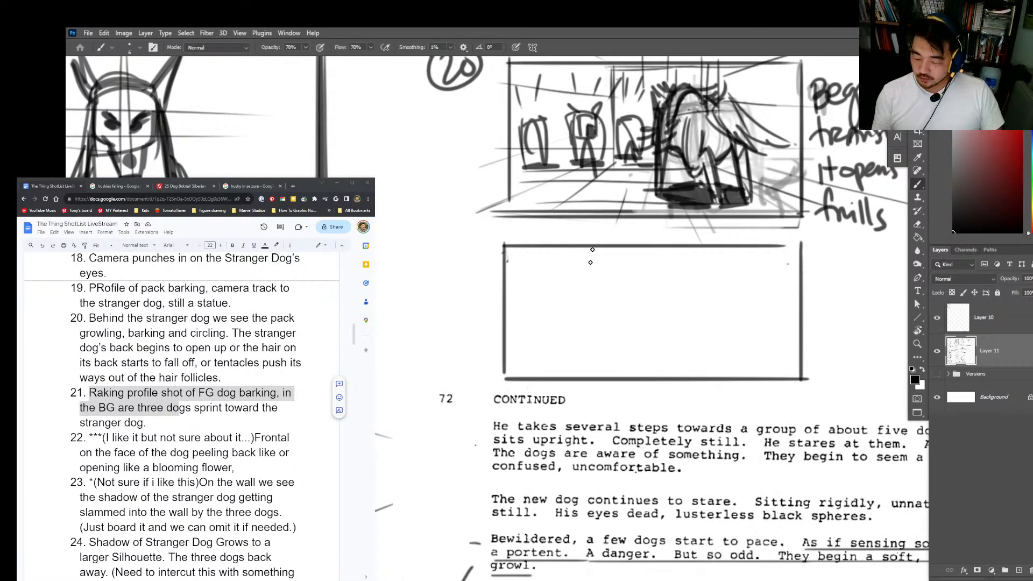
mouse_move(509, 358)
mouse_down()
mouse_move(642, 327)
mouse_move(497, 355)
mouse_move(667, 319)
mouse_up()
key(ctrl+z)
key(ctrl+z)
mouse_move(576, 290)
mouse_down()
mouse_move(565, 283)
mouse_move(580, 303)
mouse_up()
drag(582, 283, 584, 320)
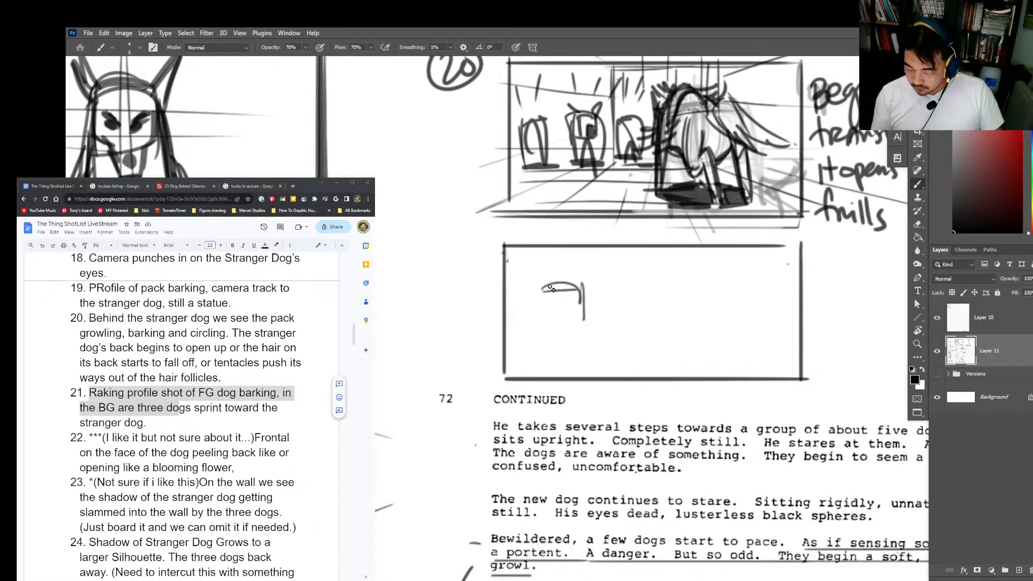
drag(545, 284, 546, 312)
mouse_move(543, 295)
mouse_down()
mouse_move(578, 293)
mouse_move(564, 286)
mouse_move(581, 310)
mouse_up()
Step: Draw the foreground dog's snout and open lower jaw in profile, barking toward the frame's right side
key(e)
key(b)
drag(580, 303, 625, 311)
mouse_move(625, 311)
mouse_down()
mouse_move(587, 327)
mouse_move(566, 346)
mouse_move(600, 360)
mouse_up()
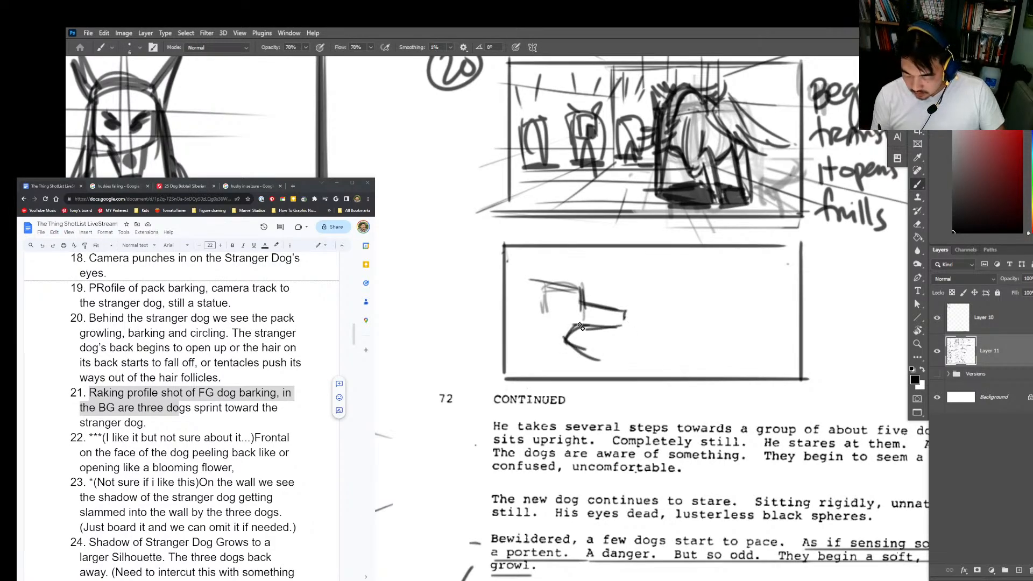
mouse_move(579, 321)
mouse_down()
mouse_move(564, 342)
mouse_move(628, 324)
mouse_up()
drag(627, 326, 601, 334)
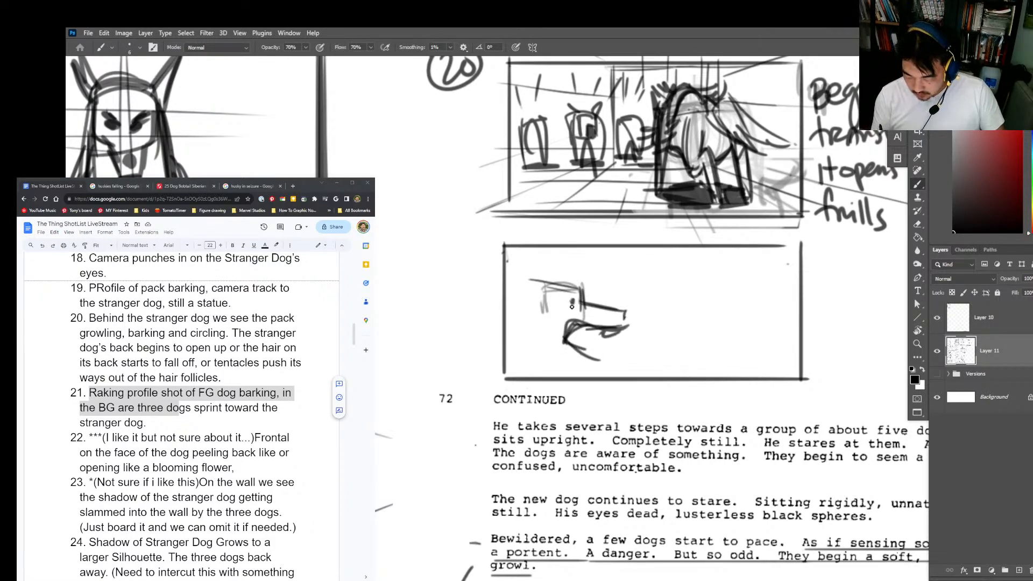
Step: Add the foreground dog's eye, pointed ear, back of the neck and throat out to the frame's left edge
mouse_move(563, 300)
mouse_down()
mouse_move(573, 305)
mouse_move(574, 286)
mouse_up()
drag(569, 287, 522, 244)
mouse_move(521, 245)
mouse_down()
mouse_move(535, 293)
mouse_move(511, 279)
mouse_up()
drag(533, 278, 493, 274)
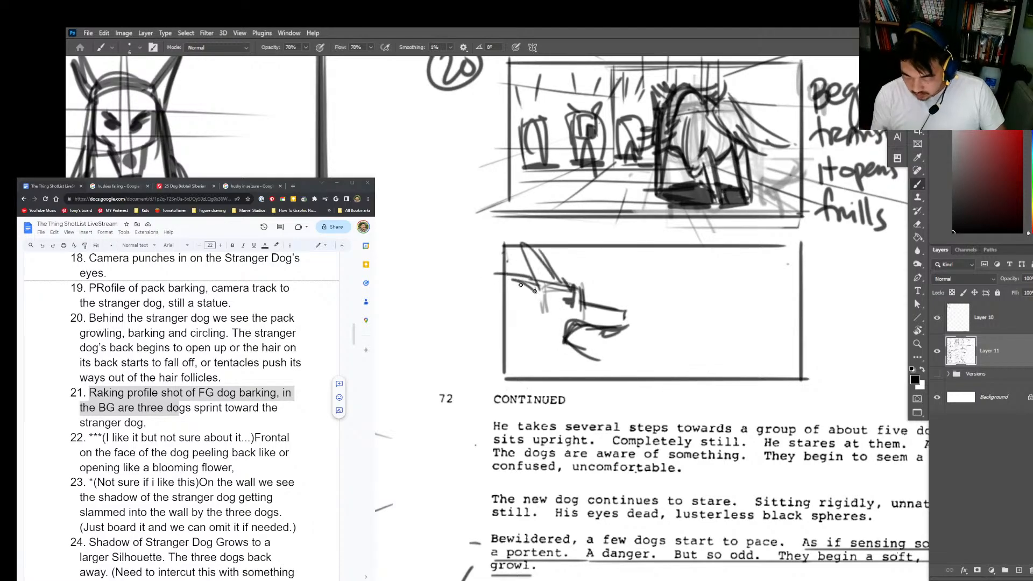
drag(491, 347, 589, 363)
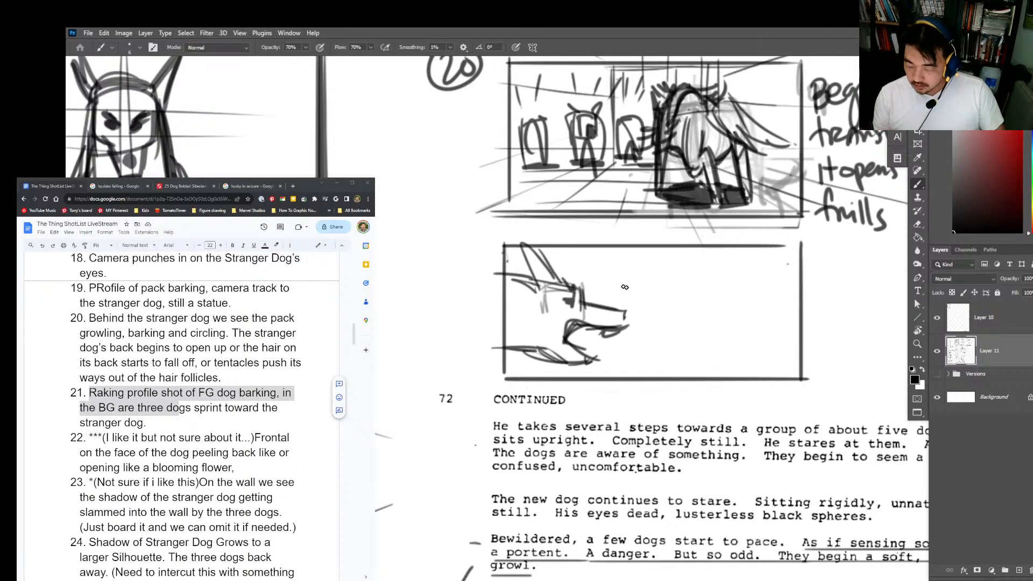
Step: Lasso the whole shot 21 frame with its dog and put it on a new layer of its own
key(l)
mouse_move(825, 343)
mouse_down()
mouse_move(780, 406)
mouse_move(479, 371)
mouse_move(780, 237)
mouse_move(815, 279)
mouse_up()
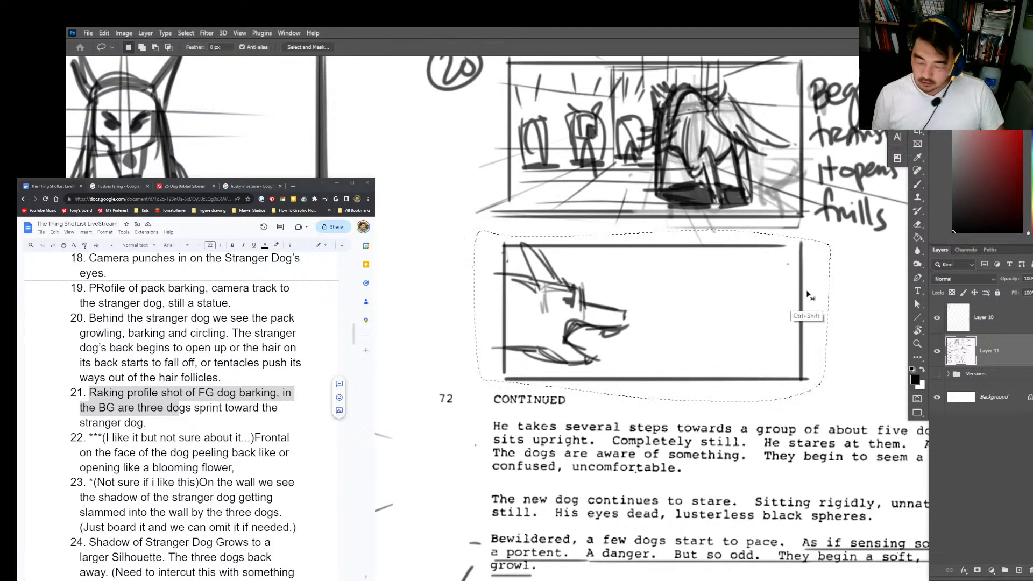
key(ctrl+j)
key(z)
drag(760, 358, 732, 363)
drag(731, 363, 592, 304)
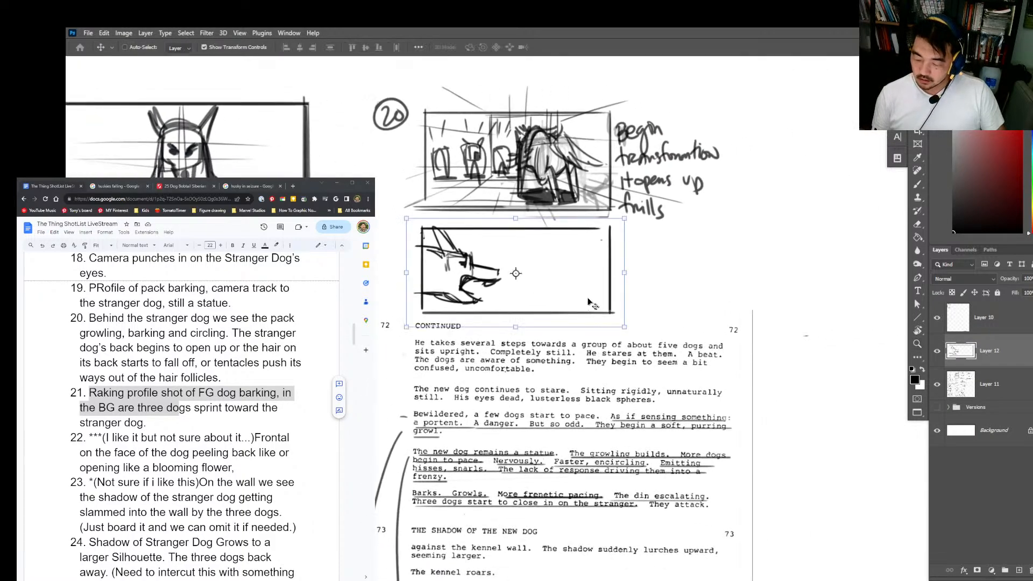
alt+click(836, 465)
drag(835, 465, 814, 378)
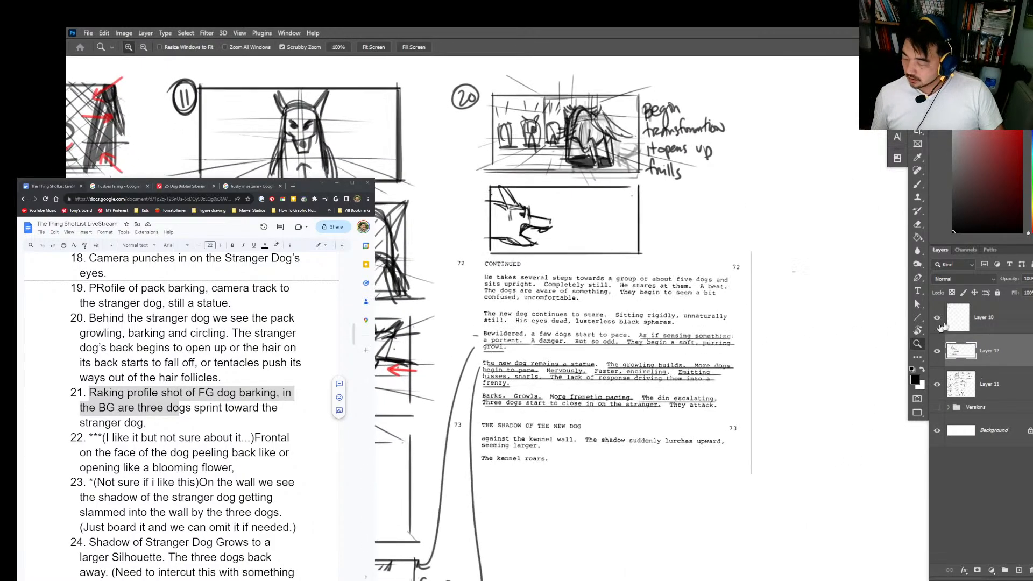
Step: Toggle the visibility of Layers 10, 12 and 11 to check what each one contains
click(937, 319)
click(937, 319)
click(938, 353)
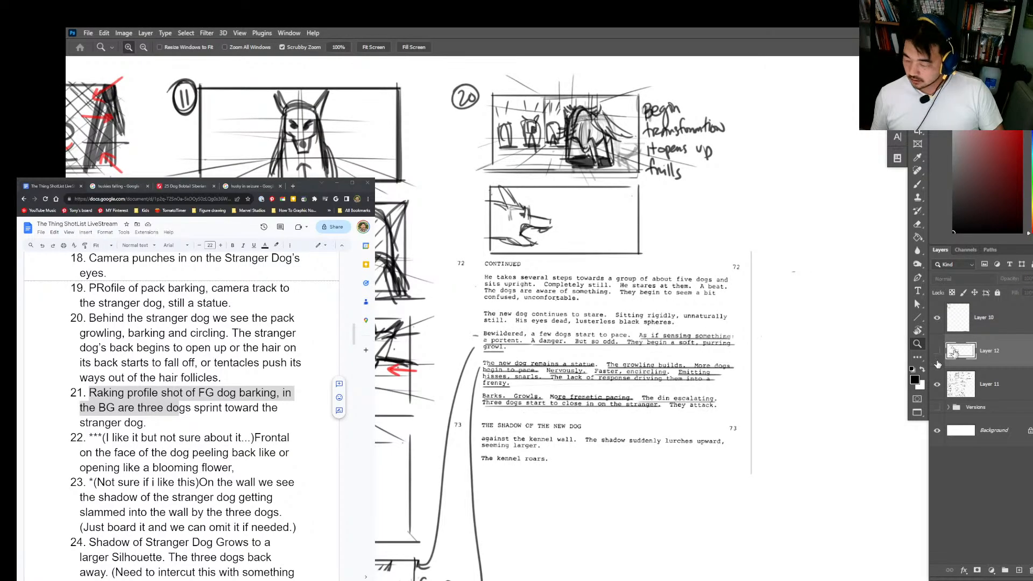
click(937, 351)
click(937, 384)
click(937, 384)
key(l)
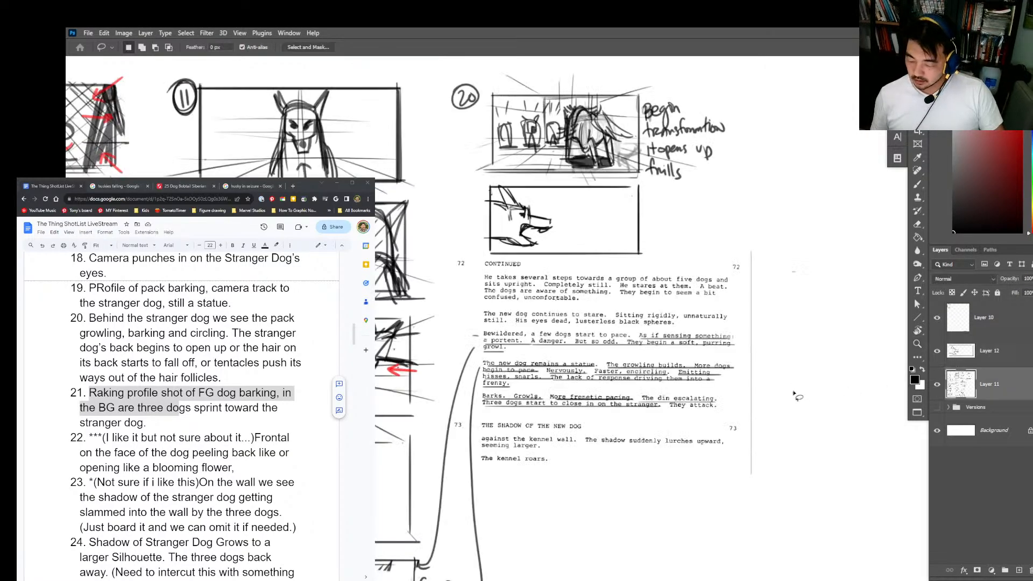
Step: Rule a faint straight horizontal line across the lower part of the shot 21 frame on Layer 12
key(b)
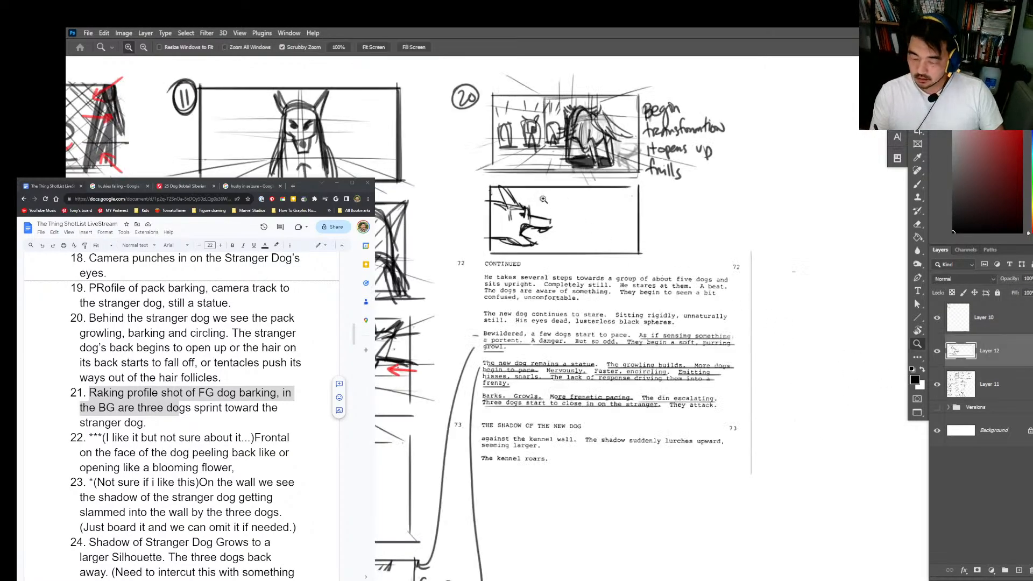
scroll(543, 197, up, 2)
drag(430, 262, 737, 261)
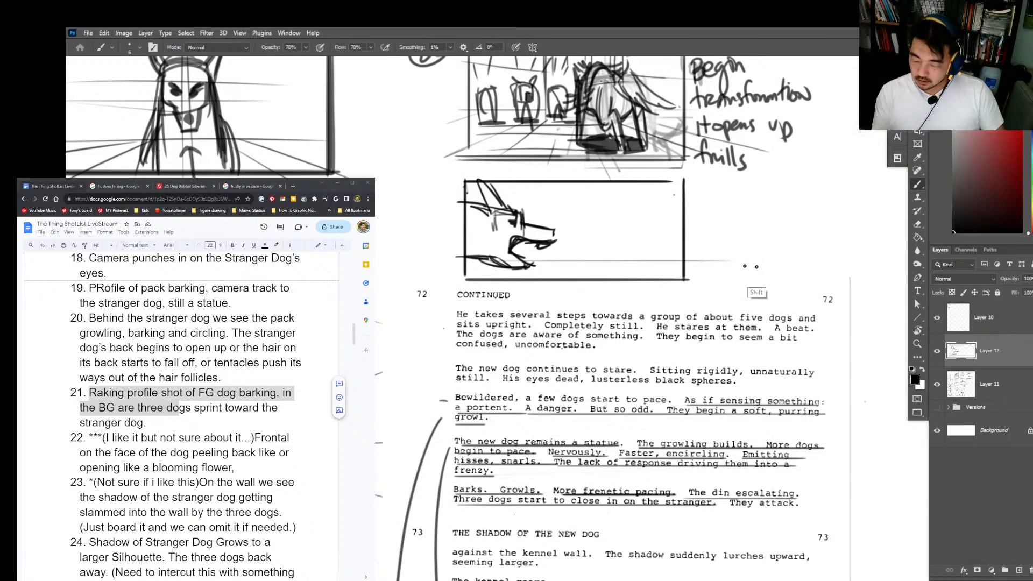
Step: Duplicate the barking dog frame to the right of the original and merge the copy down into Layer 12
mouse_move(761, 197)
mouse_down()
mouse_move(746, 282)
mouse_move(820, 247)
mouse_move(667, 301)
mouse_up()
key(v)
key(b)
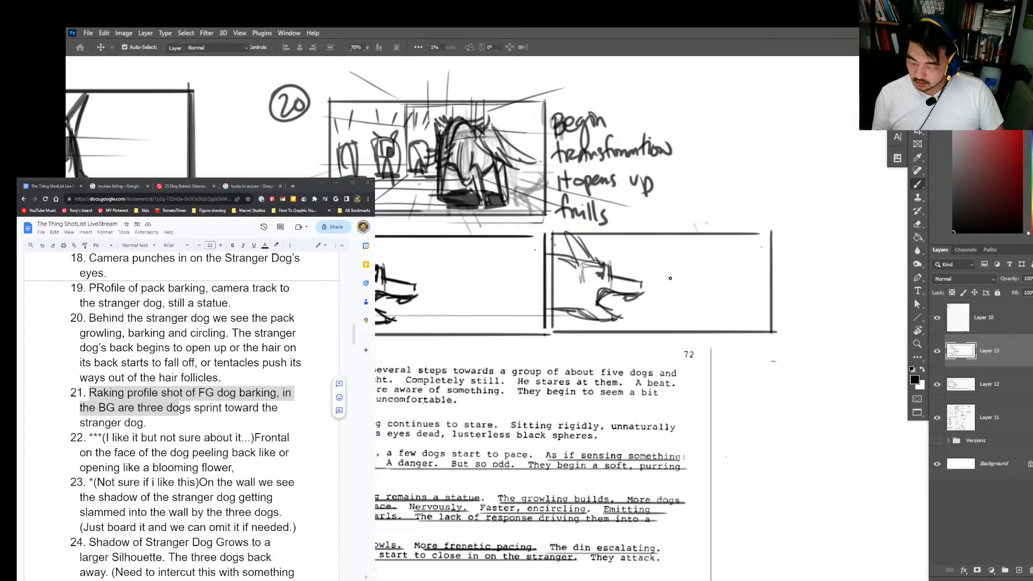
key(ctrl+e)
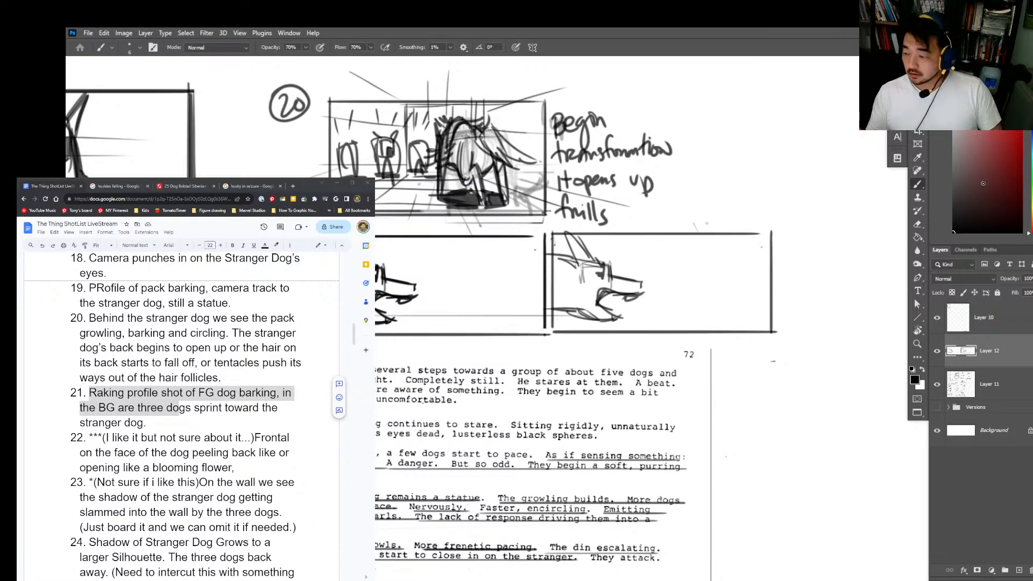
Step: Sketch the back line and head of a running dog in the background of the duplicated frame, facing right
scroll(647, 284, up, 2)
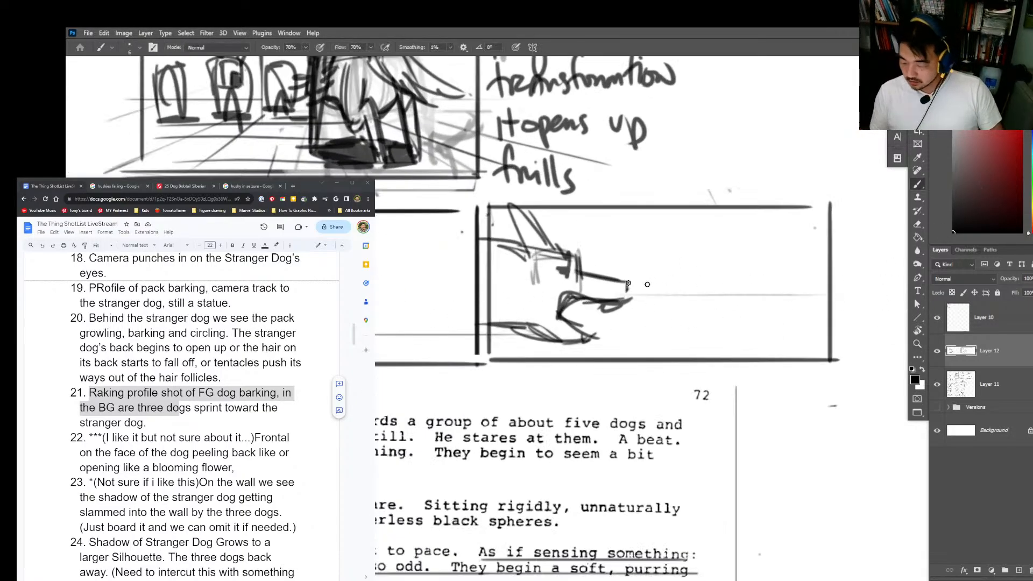
mouse_move(623, 263)
mouse_down()
mouse_move(746, 283)
mouse_move(746, 270)
mouse_up()
drag(746, 270, 747, 281)
drag(733, 261, 741, 267)
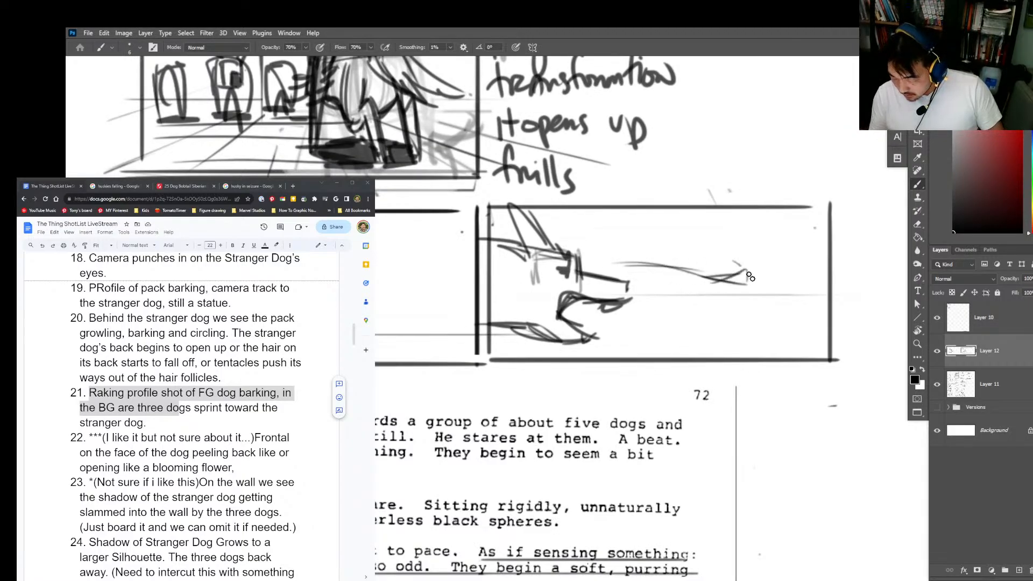
key(ctrl+z)
key(ctrl+z)
key(ctrl+z)
drag(754, 281, 745, 306)
drag(716, 299, 781, 289)
mouse_move(749, 294)
mouse_down()
mouse_move(784, 293)
mouse_move(664, 345)
mouse_up()
key(ctrl+z)
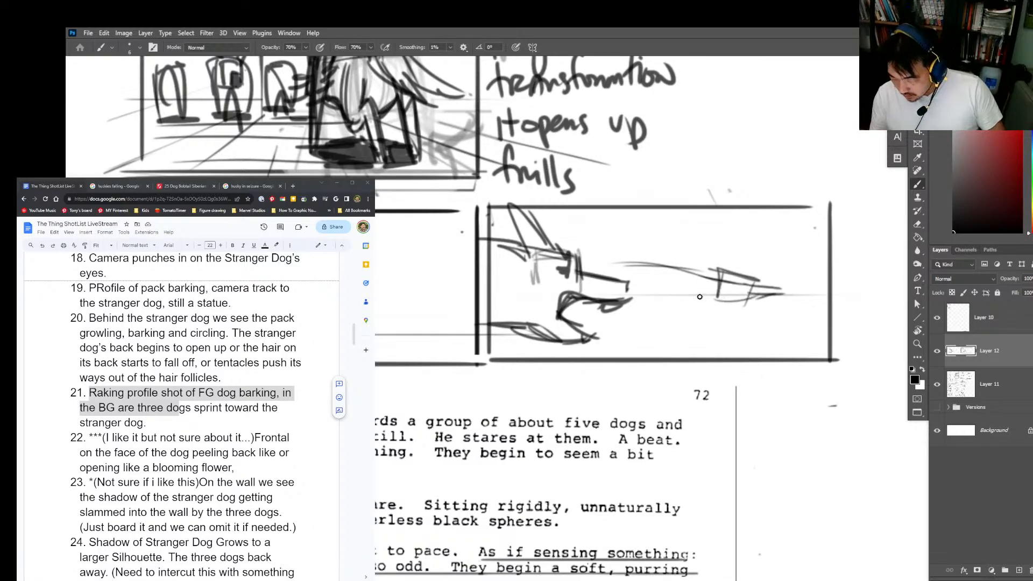
Step: Add the running dog's front leg, ear and belly line beyond the foreground dog's snout
mouse_move(689, 280)
mouse_down()
mouse_move(699, 311)
mouse_move(666, 347)
mouse_up()
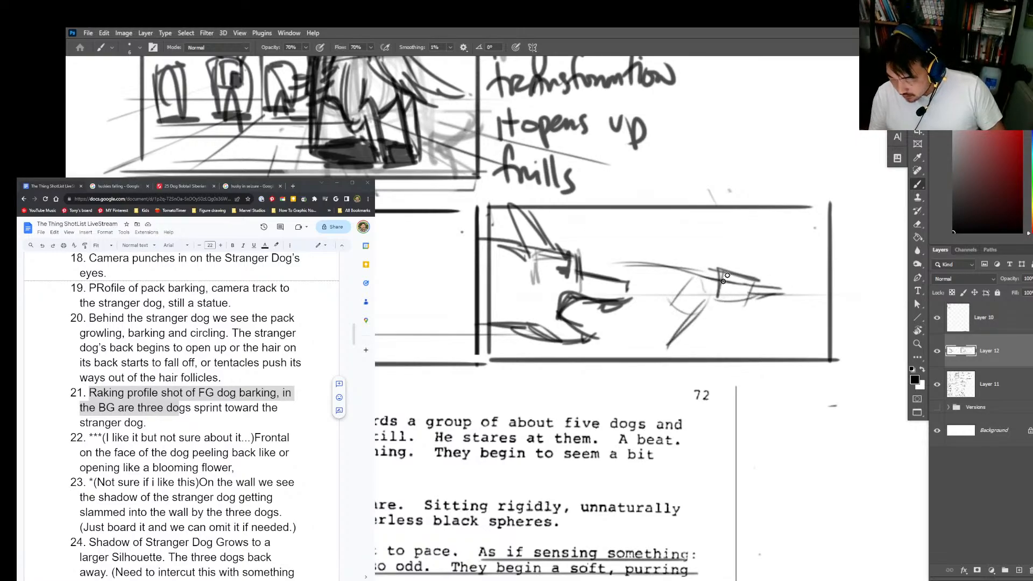
drag(732, 241, 720, 288)
drag(627, 267, 667, 267)
drag(598, 276, 676, 315)
mouse_move(599, 269)
mouse_down()
mouse_move(577, 266)
mouse_move(631, 312)
mouse_move(625, 293)
mouse_move(706, 296)
mouse_move(671, 318)
mouse_move(683, 323)
mouse_move(629, 308)
mouse_move(592, 322)
mouse_move(592, 289)
mouse_move(589, 307)
mouse_move(644, 343)
mouse_up()
key(ctrl+z)
key(ctrl+z)
key(ctrl+z)
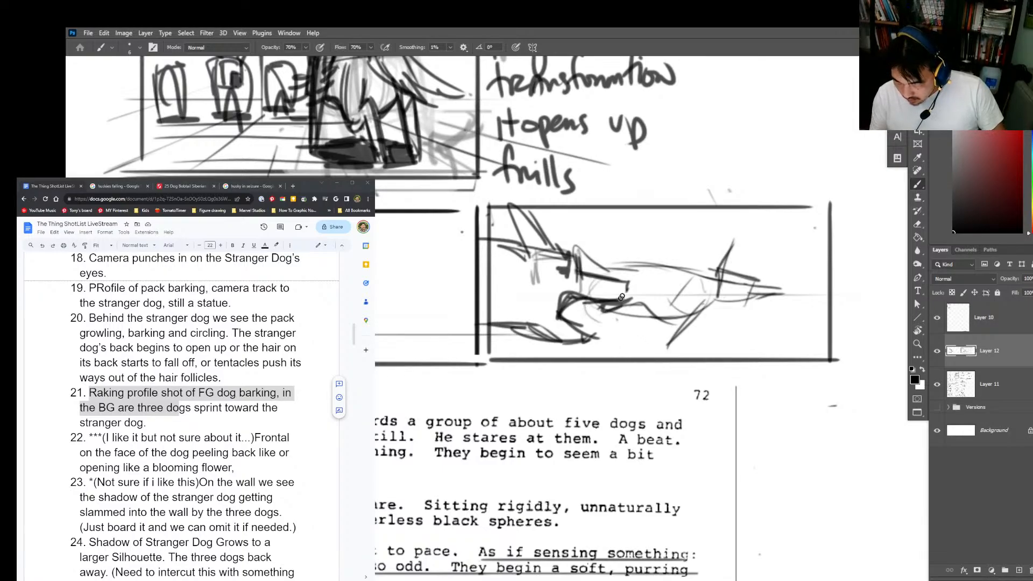
Step: Draw the running dog's hind leg and darken its front leg and back line
mouse_move(628, 280)
mouse_down()
mouse_move(607, 317)
mouse_move(626, 344)
mouse_up()
drag(583, 315, 647, 353)
drag(681, 323, 661, 346)
drag(661, 345, 688, 333)
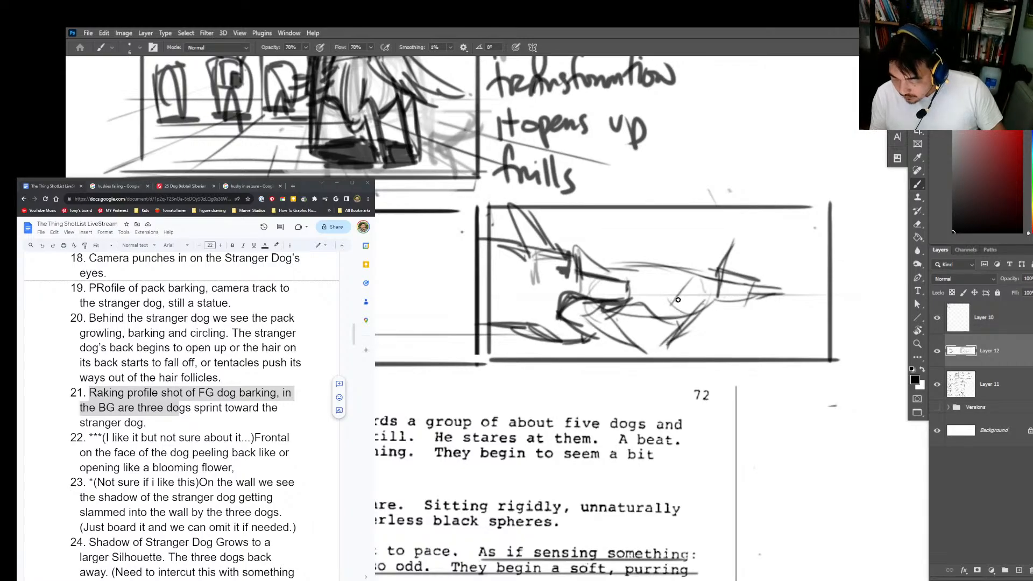
mouse_move(689, 281)
mouse_down()
mouse_move(668, 321)
mouse_move(672, 345)
mouse_move(602, 267)
mouse_move(585, 269)
mouse_up()
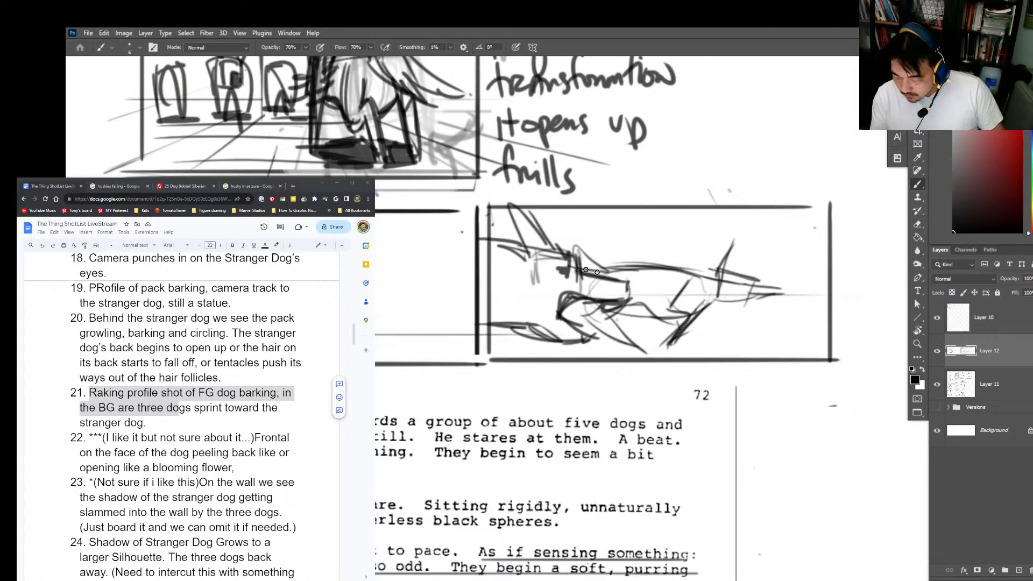
Step: Sketch a second running dog just behind the first, with its back line, ear and snout near the frame's right edge
drag(658, 258, 811, 273)
key(ctrl+z)
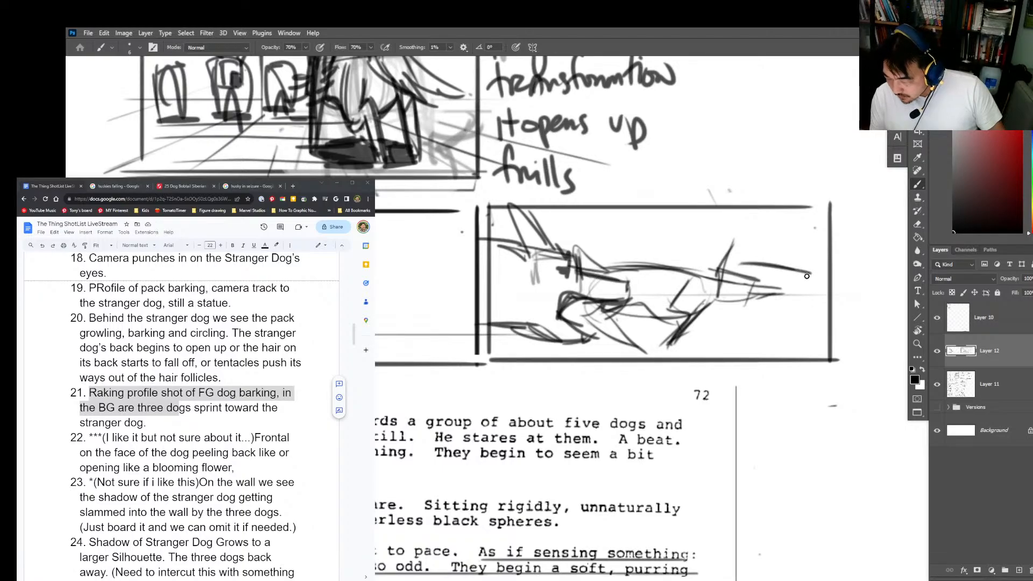
key(ctrl+z)
mouse_move(660, 256)
mouse_down()
mouse_move(792, 267)
mouse_move(822, 281)
mouse_move(788, 263)
mouse_move(766, 266)
mouse_up()
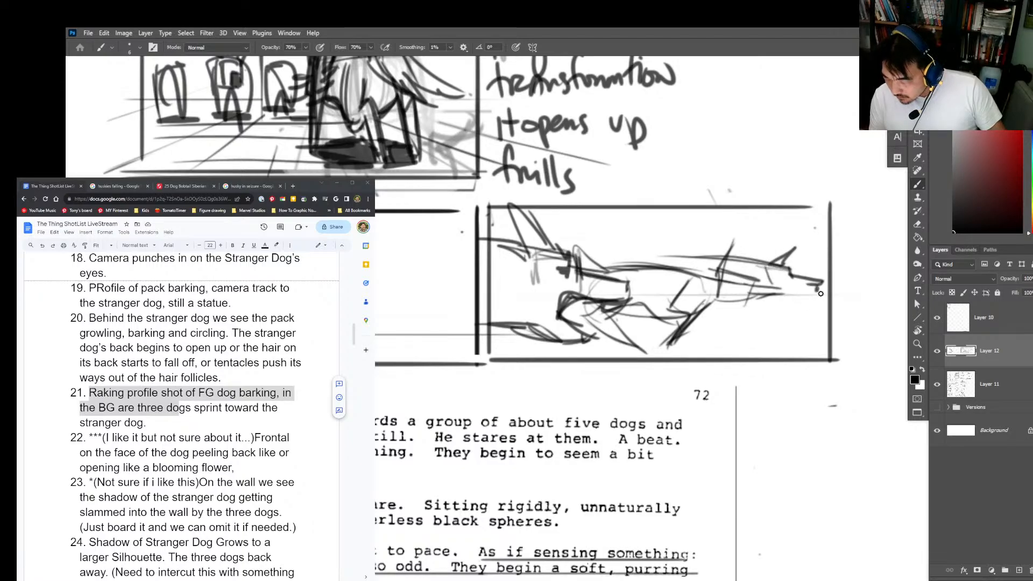
drag(820, 294, 786, 294)
Step: Resize the eraser and erase the first running dog's ear where it overlaps the second dog's back
key(e)
right_click(712, 246)
click(723, 200)
click(749, 153)
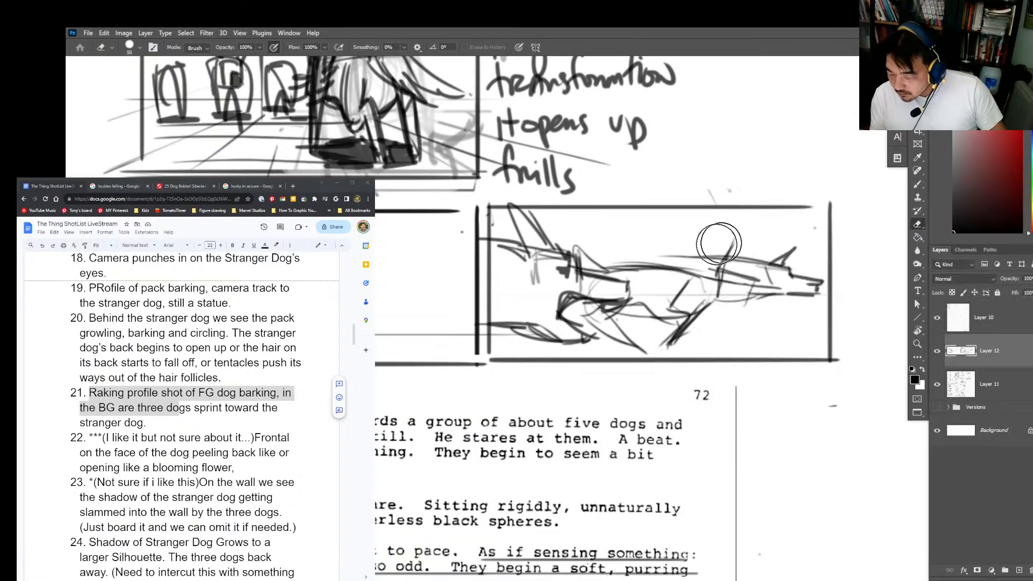
mouse_move(718, 243)
mouse_down()
mouse_move(763, 266)
mouse_move(689, 264)
mouse_up()
Step: Redraw the second running dog's back line and give it another pointed ear
key(b)
drag(762, 263, 686, 256)
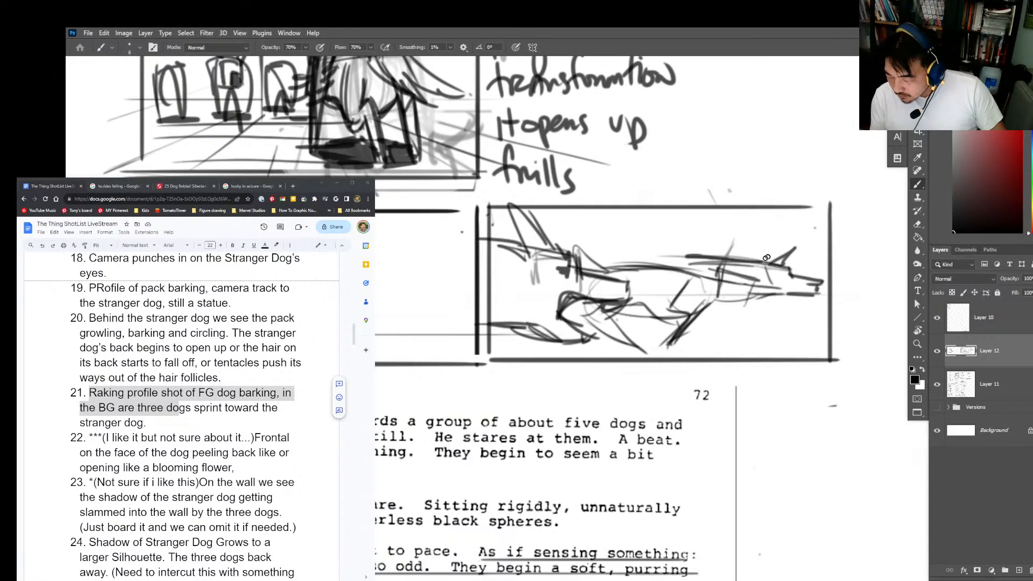
drag(760, 262, 765, 244)
drag(766, 244, 769, 266)
drag(763, 264, 644, 260)
Step: Strengthen the outline of the first running dog's head and snout
mouse_move(776, 299)
mouse_down()
mouse_move(744, 309)
mouse_move(741, 278)
mouse_move(783, 290)
mouse_up()
drag(783, 291, 744, 300)
mouse_move(751, 289)
mouse_down()
mouse_move(757, 278)
mouse_move(719, 271)
mouse_up()
drag(719, 272, 717, 300)
drag(717, 300, 753, 300)
Step: Draw three small red direction arrows beneath the running dogs and sketch a third dog's back line and pointed ears behind them in black
click(1020, 78)
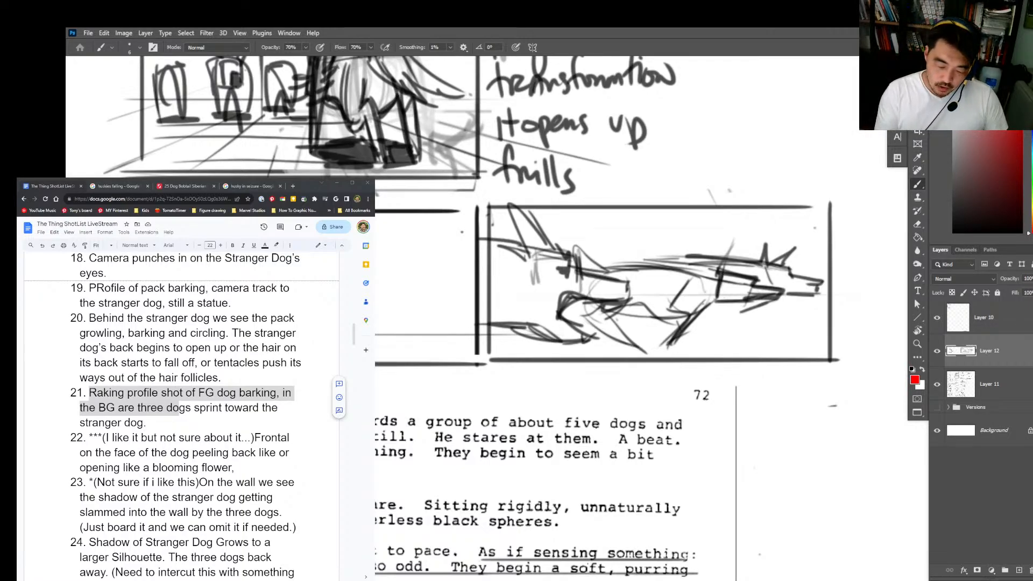
drag(709, 321, 735, 328)
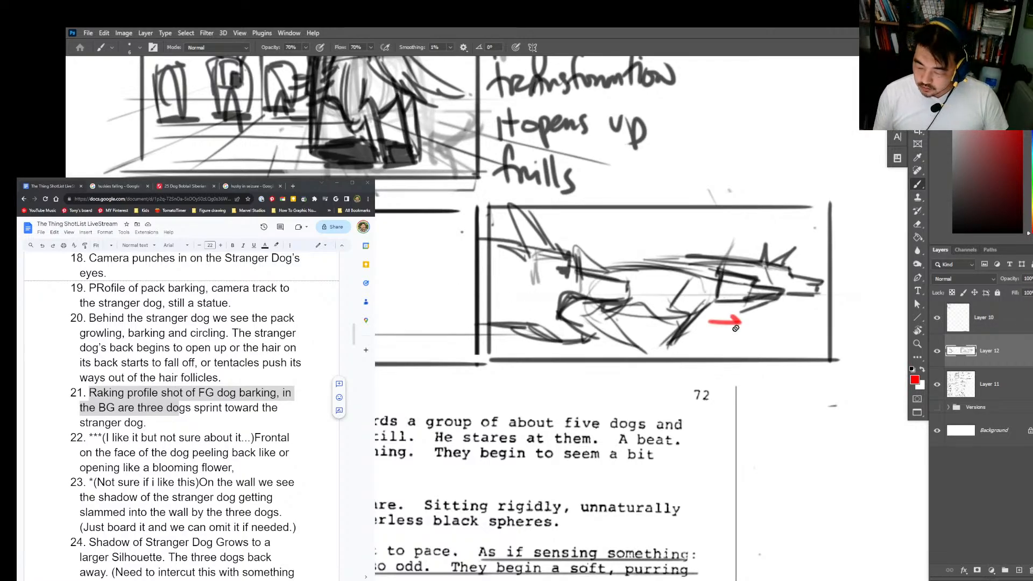
drag(794, 315, 813, 313)
drag(806, 306, 805, 320)
drag(691, 343, 707, 347)
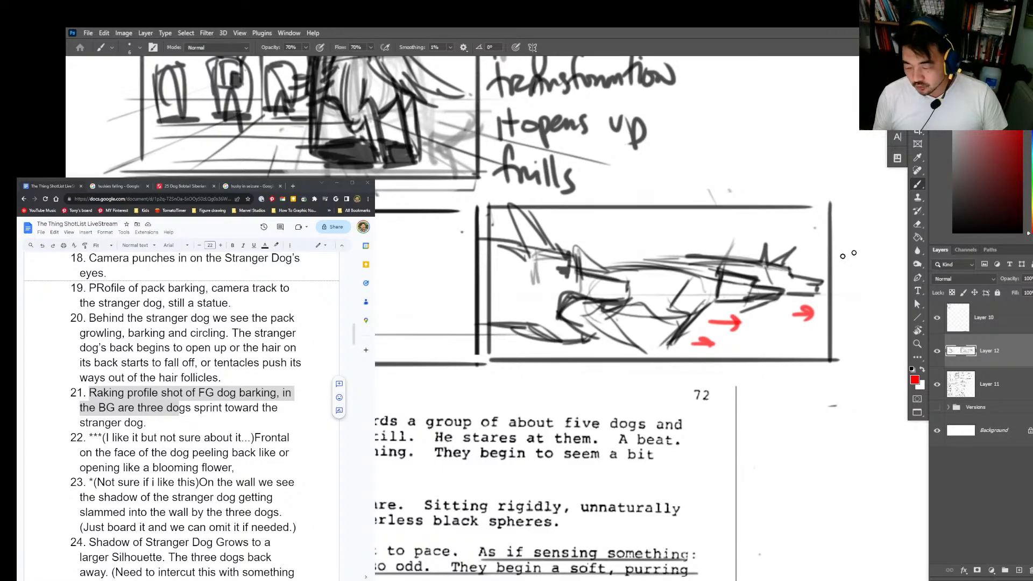
key(d)
mouse_move(624, 247)
mouse_down()
mouse_move(686, 248)
mouse_move(695, 233)
mouse_move(694, 251)
mouse_move(708, 241)
mouse_move(731, 257)
mouse_up()
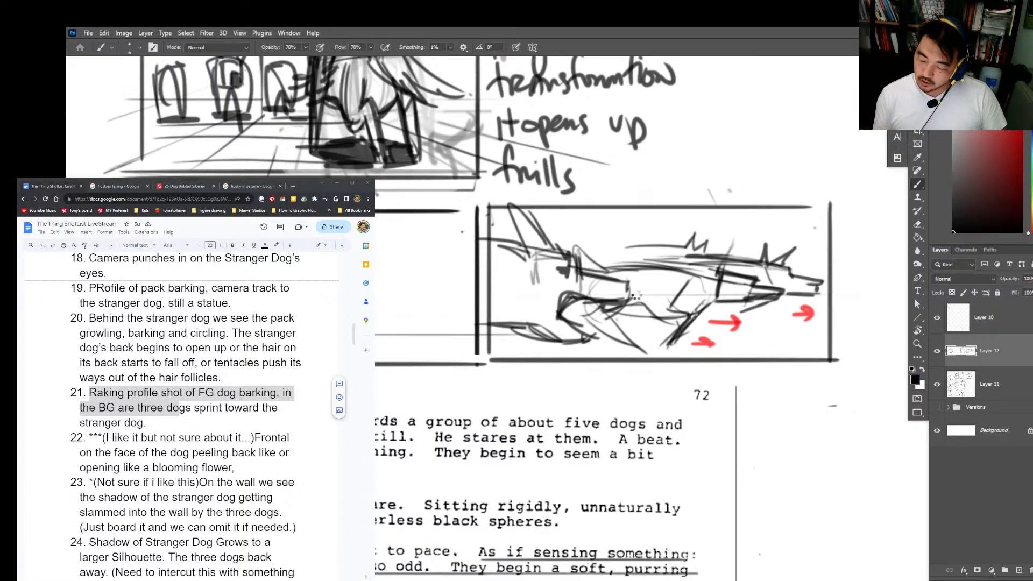
key(l)
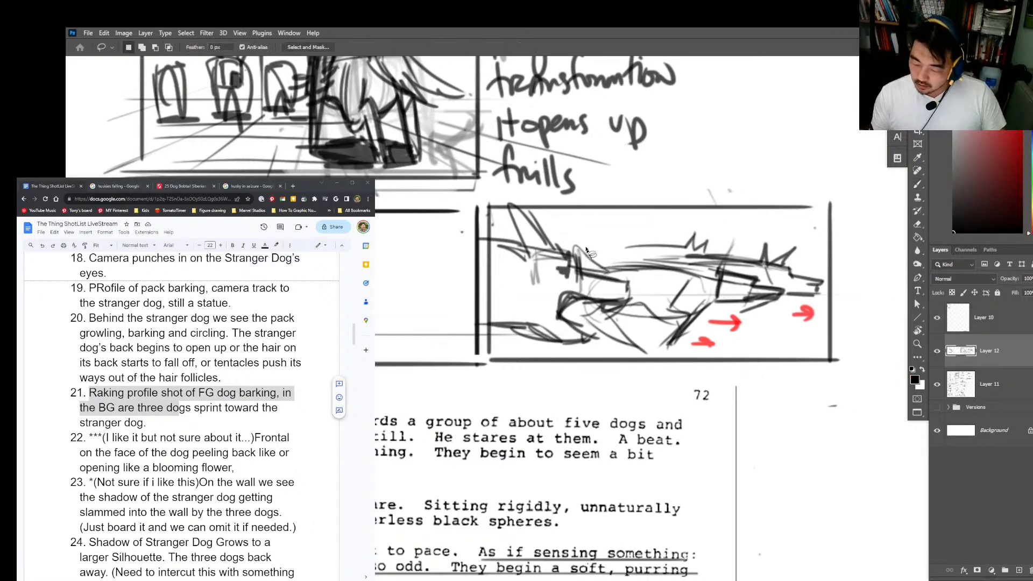
mouse_move(572, 237)
mouse_down()
mouse_move(632, 277)
mouse_move(608, 340)
mouse_move(490, 349)
mouse_move(508, 200)
mouse_move(608, 241)
mouse_up()
click(207, 33)
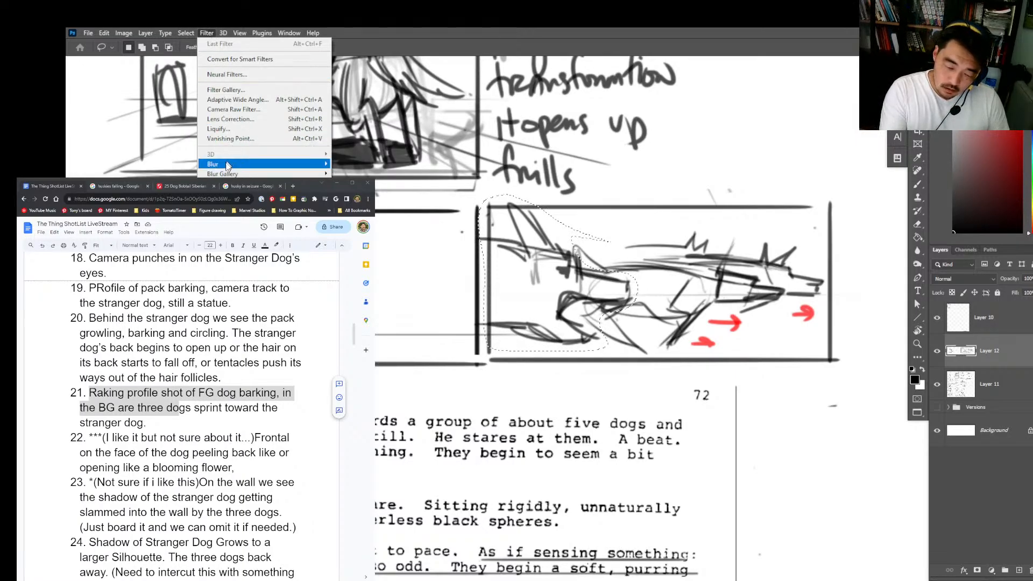
mouse_move(215, 164)
click(167, 202)
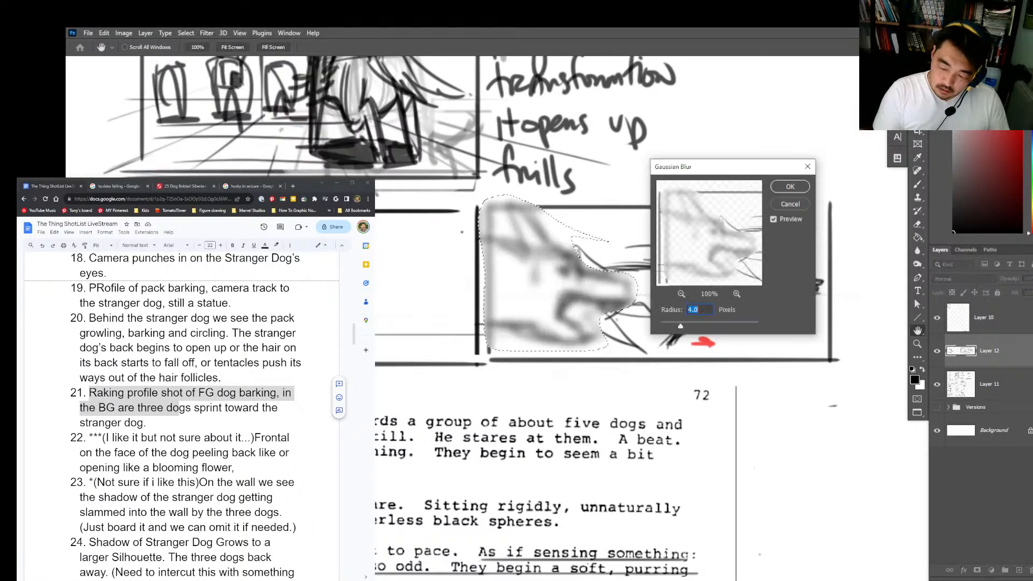
click(674, 327)
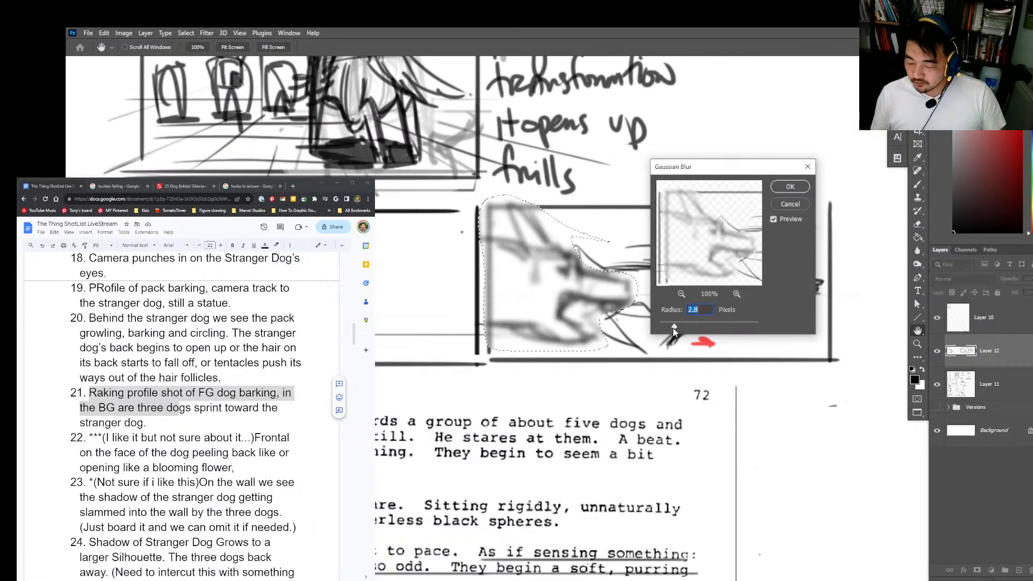
click(790, 204)
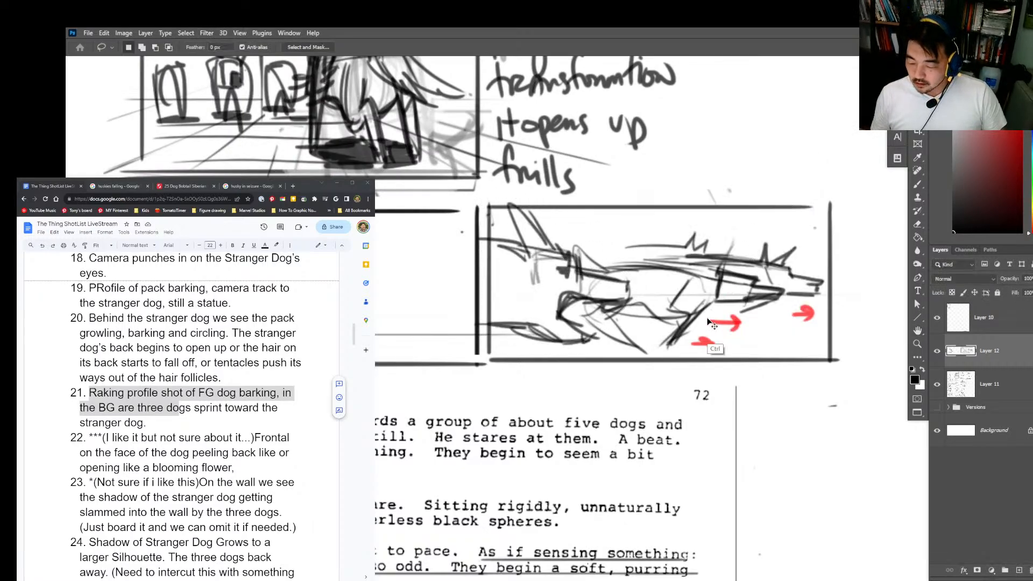
key(ctrl+d)
key(b)
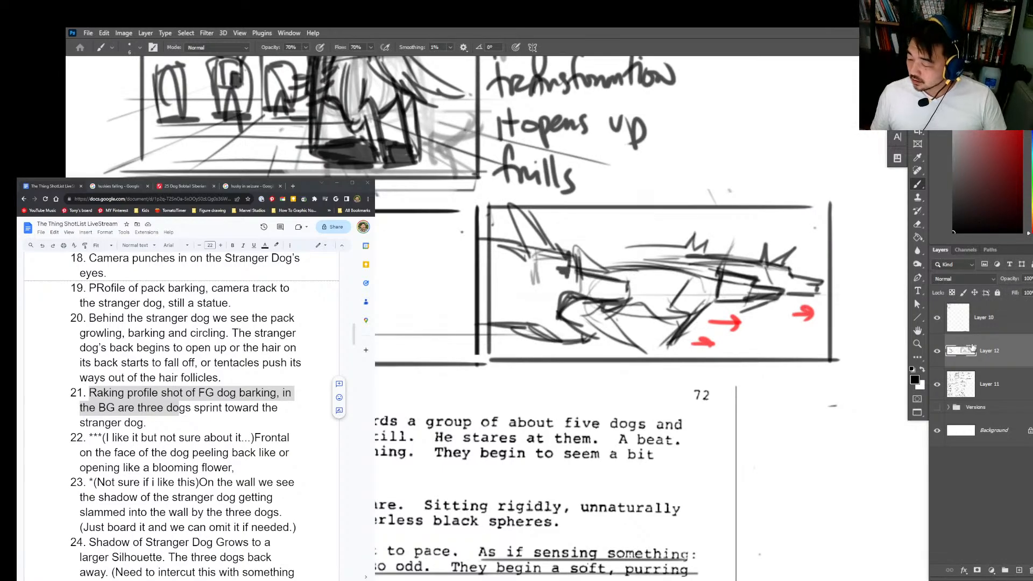
Step: Merge Layer 12 into Layer 11 and apply a 4.0 px Gaussian Blur to the lassoed foreground dog's head in the raking profile frame
key(ctrl+e)
key(alt+Tab)
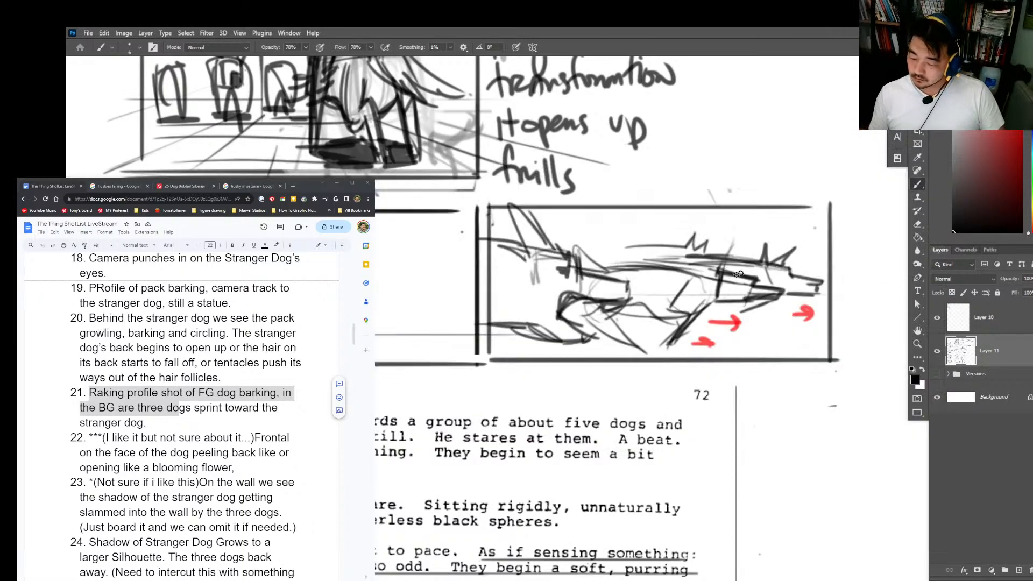
key(l)
mouse_move(634, 279)
mouse_down()
mouse_move(638, 290)
mouse_move(600, 343)
mouse_move(486, 309)
mouse_move(607, 247)
mouse_up()
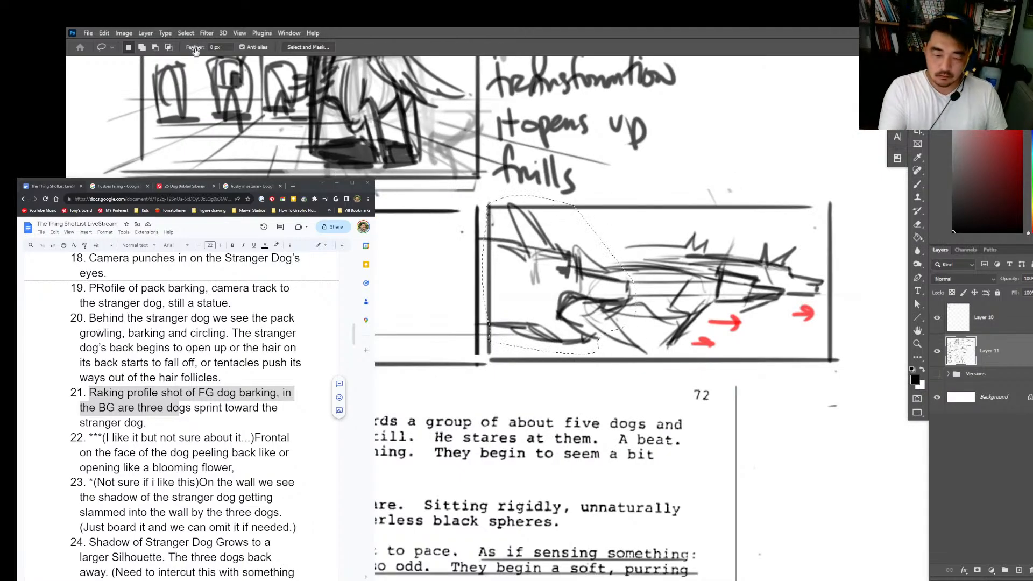
click(207, 34)
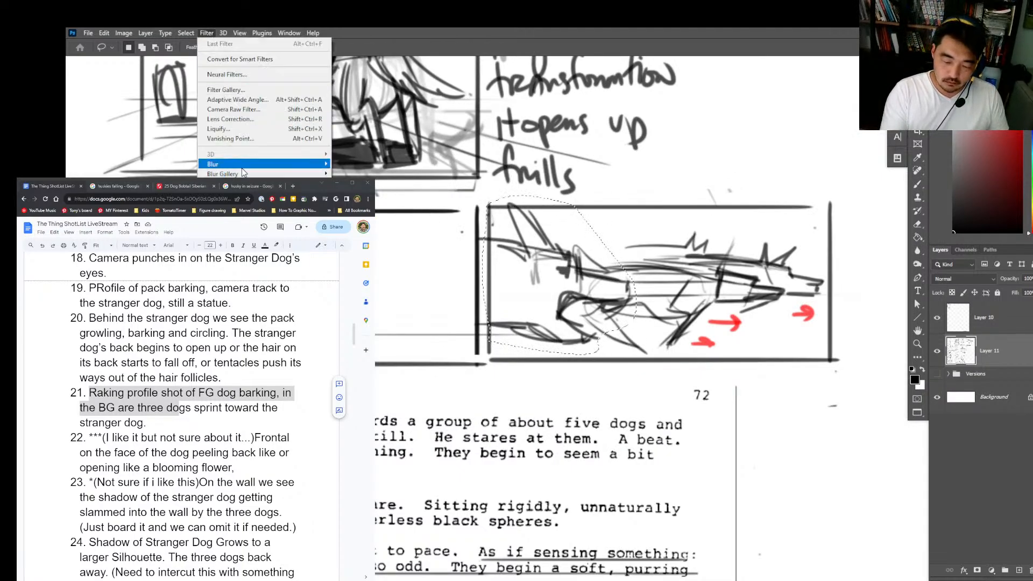
mouse_move(212, 164)
click(354, 202)
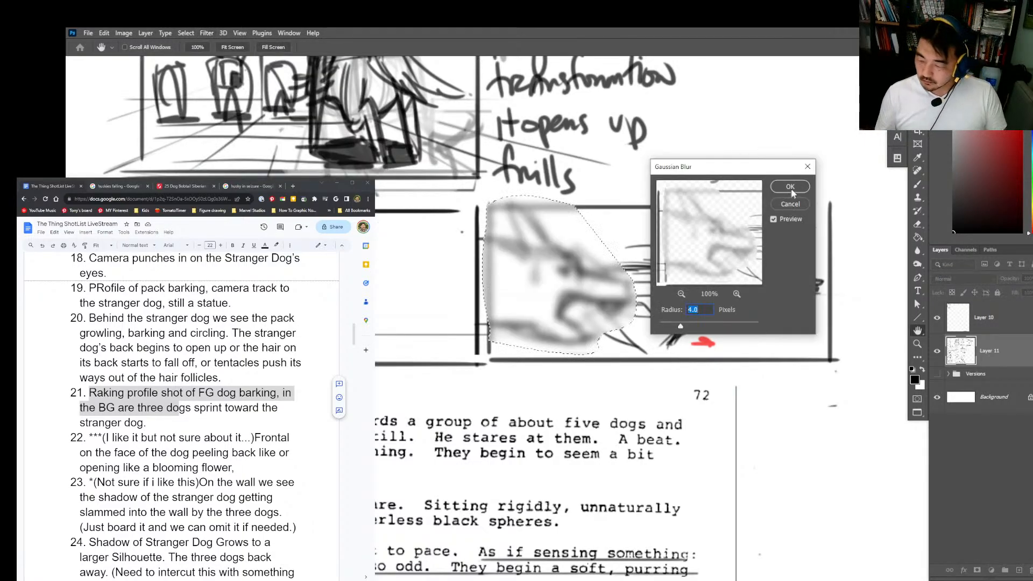
click(790, 187)
key(ctrl+d)
Step: Paint a soft dark blur in front of the barking dog's mouth in the adjacent frame with the 72 px soft round brush
mouse_move(766, 210)
mouse_down()
mouse_move(492, 210)
mouse_move(482, 362)
mouse_move(812, 360)
mouse_up()
key(l)
drag(791, 398, 789, 374)
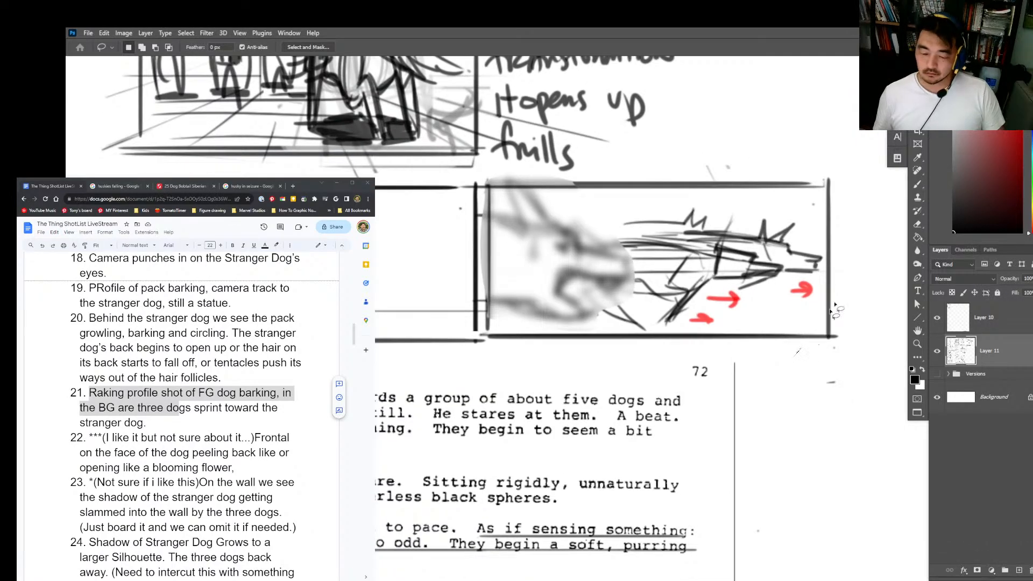
key(b)
right_click(632, 325)
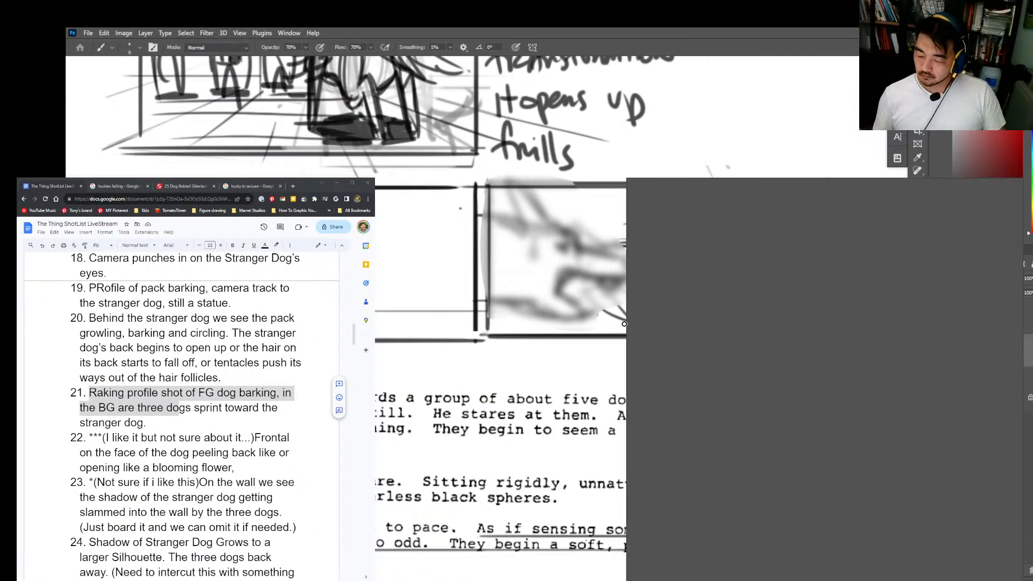
click(893, 548)
click(702, 203)
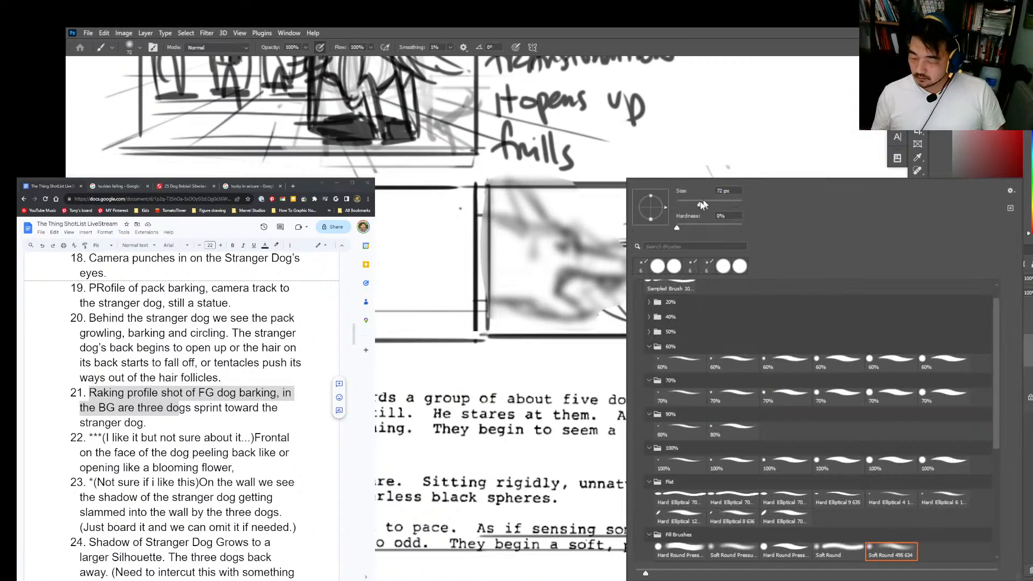
key(Return)
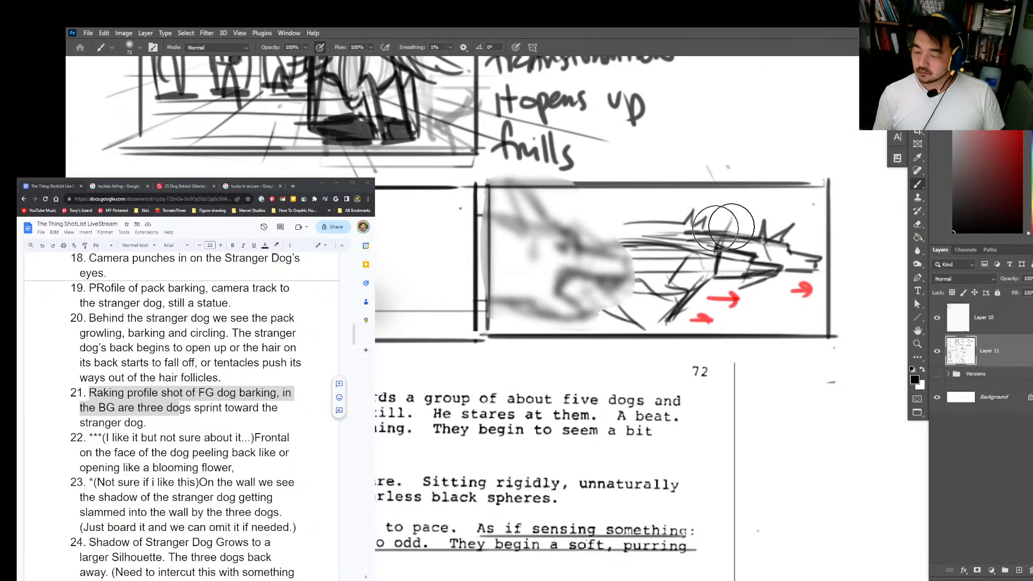
key(z)
drag(773, 408, 712, 420)
drag(788, 416, 676, 261)
key(b)
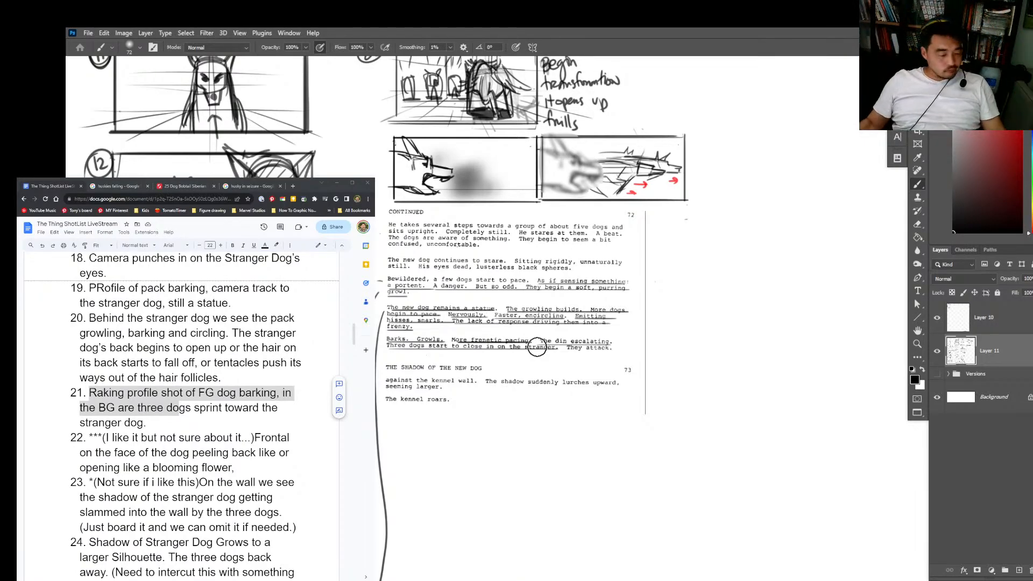
Step: With a 60% hard brush, draw a long curved arrow from the last frame around the script page to the blank area below it
key(alt+Tab)
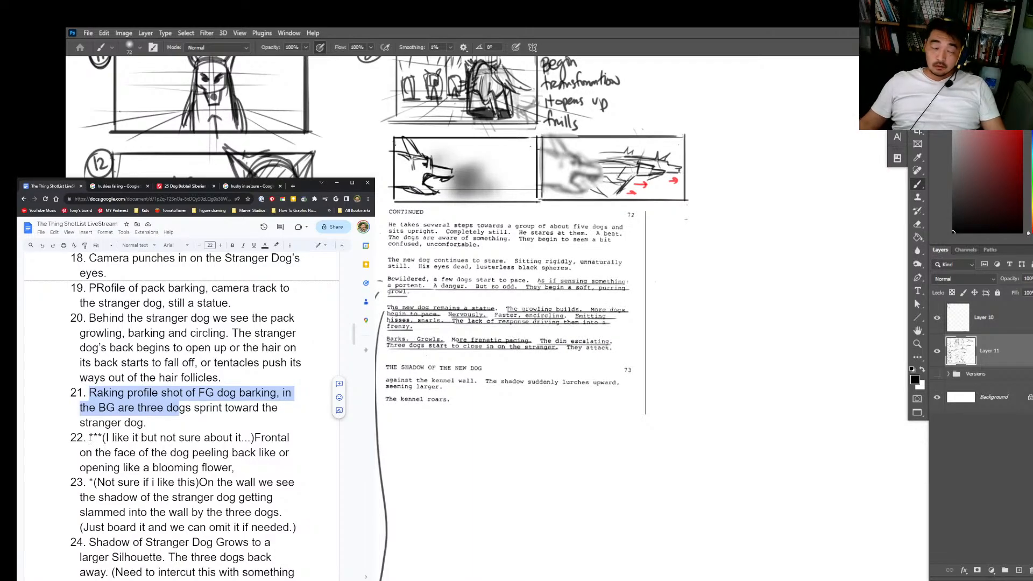
right_click(691, 364)
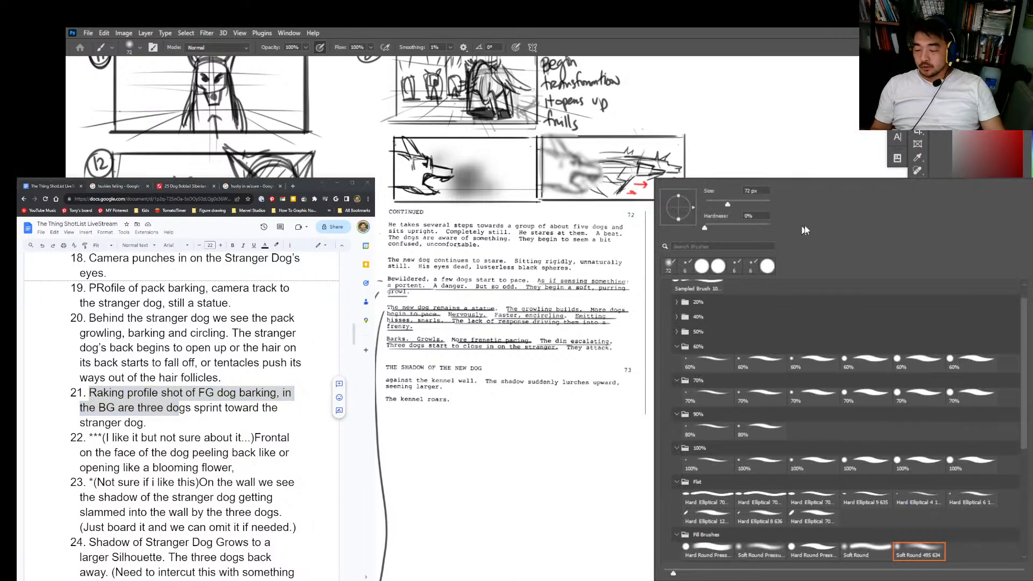
double_click(774, 397)
right_click(799, 351)
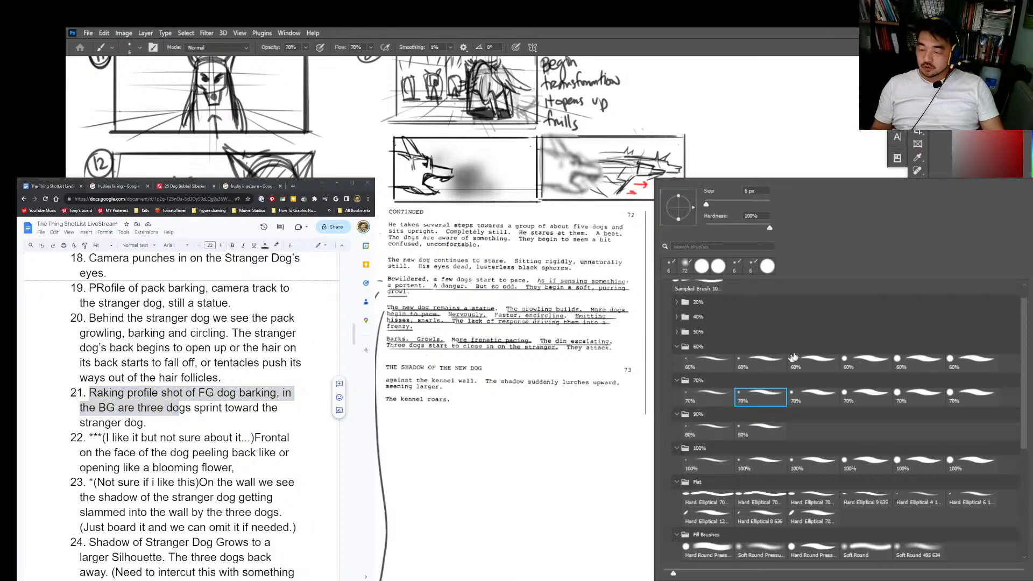
double_click(816, 360)
mouse_move(717, 255)
mouse_down()
mouse_move(570, 473)
mouse_move(488, 470)
mouse_up()
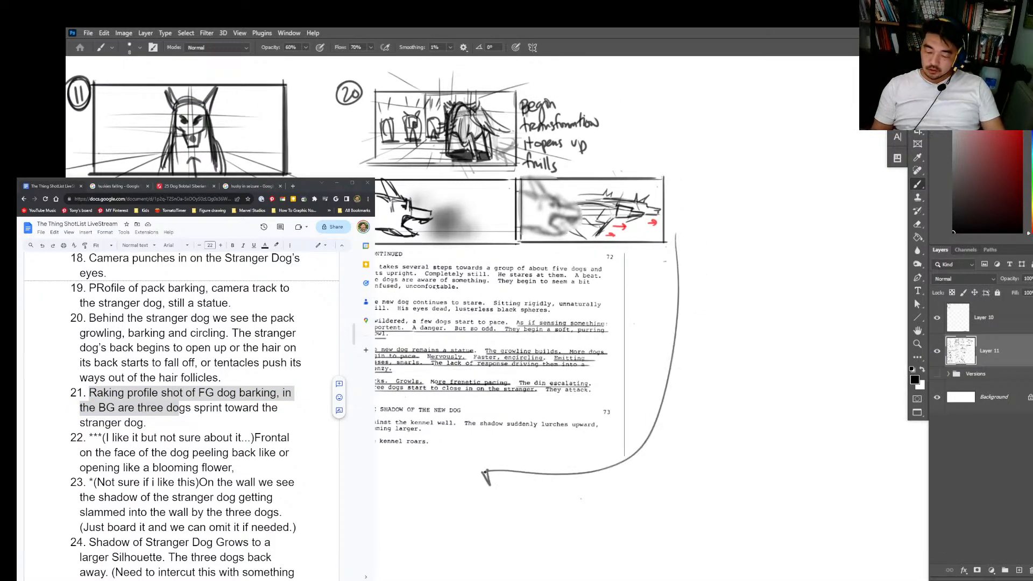
key(ctrl+z)
mouse_move(667, 241)
mouse_down()
mouse_move(496, 497)
mouse_move(457, 536)
mouse_up()
drag(528, 478, 570, 272)
ctrl+click(553, 325)
ctrl+click(554, 325)
Step: Draw a new rectangular storyboard frame with straight lines beside the arrowhead below the script page
drag(512, 295, 510, 434)
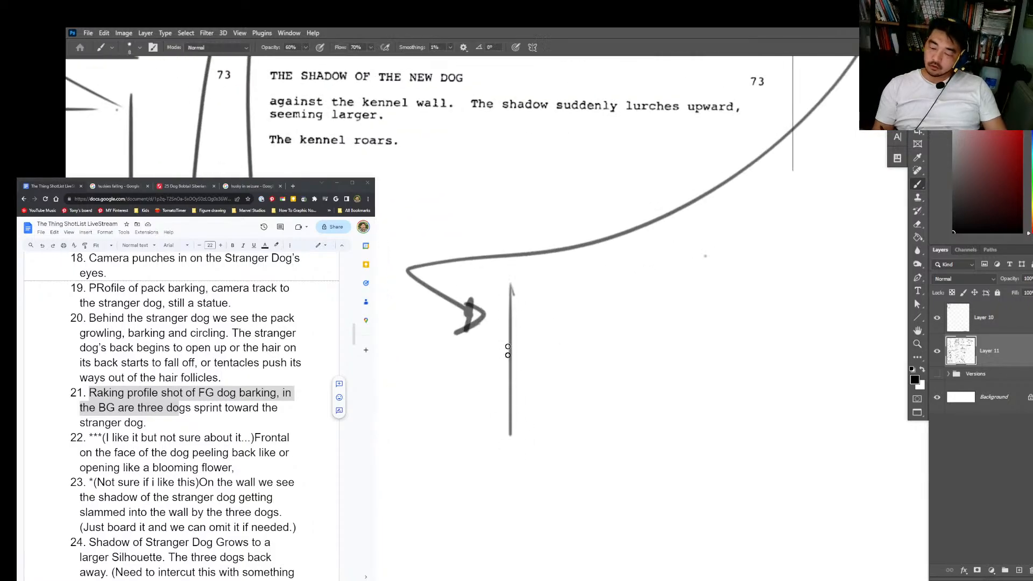
shift+click(511, 284)
shift+click(784, 279)
shift+click(783, 414)
shift+click(783, 425)
shift+click(511, 423)
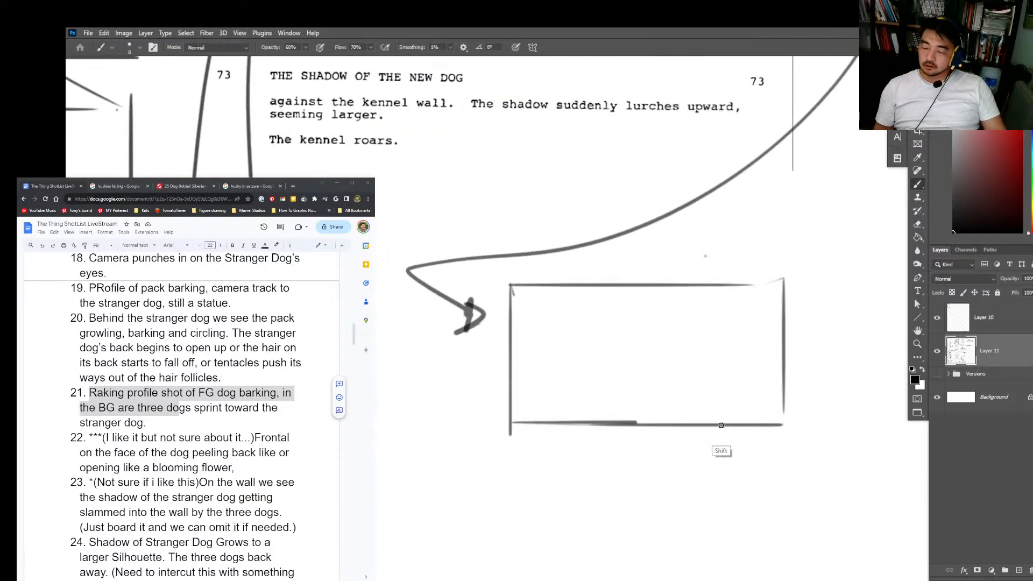
shift+click(768, 424)
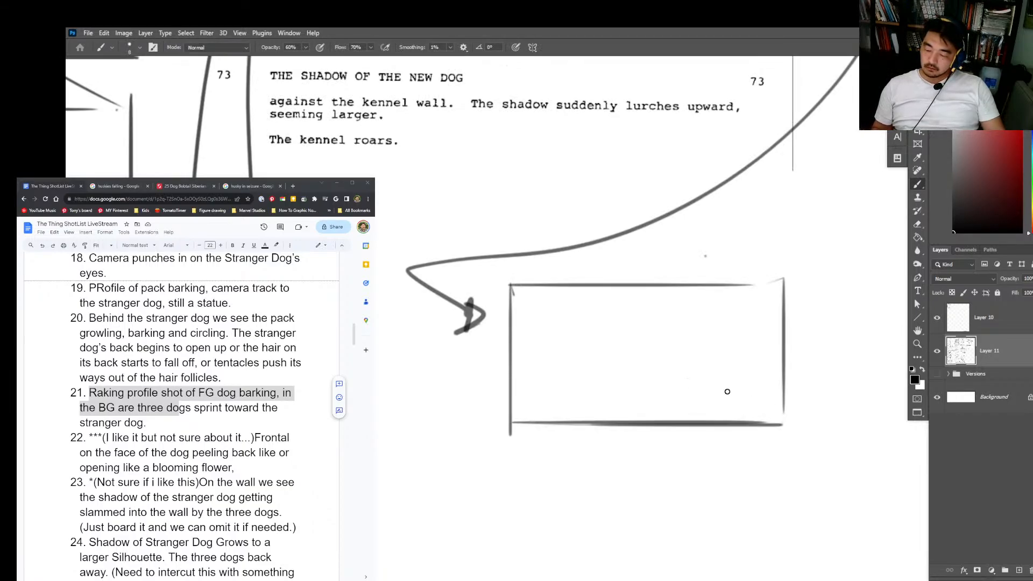
Step: Draw a thin horizontal floor line across the lower part of the new frame
drag(495, 398, 782, 394)
key(ctrl+z)
drag(500, 398, 774, 399)
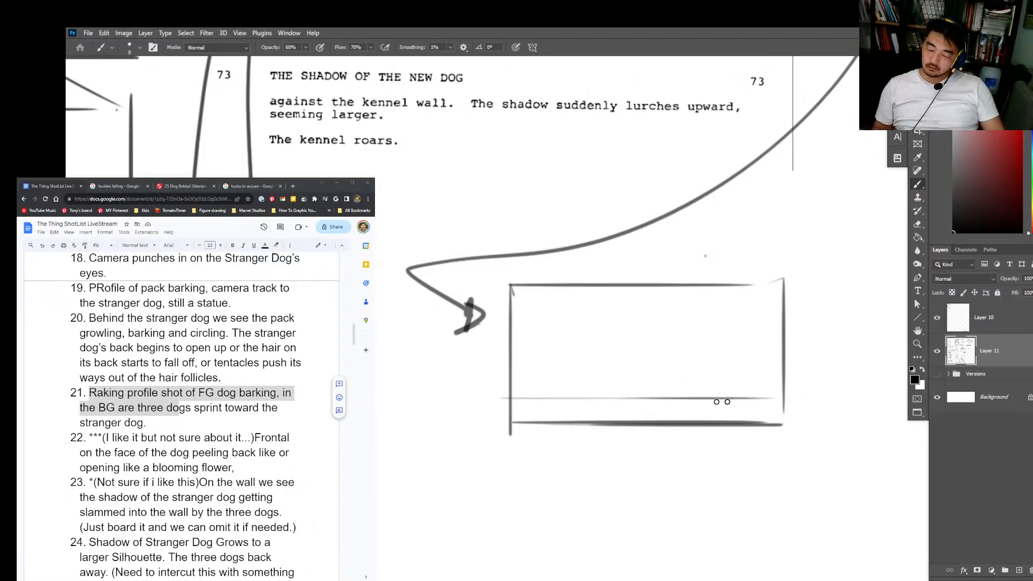
drag(653, 403, 553, 419)
key(ctrl+z)
key(ctrl+z)
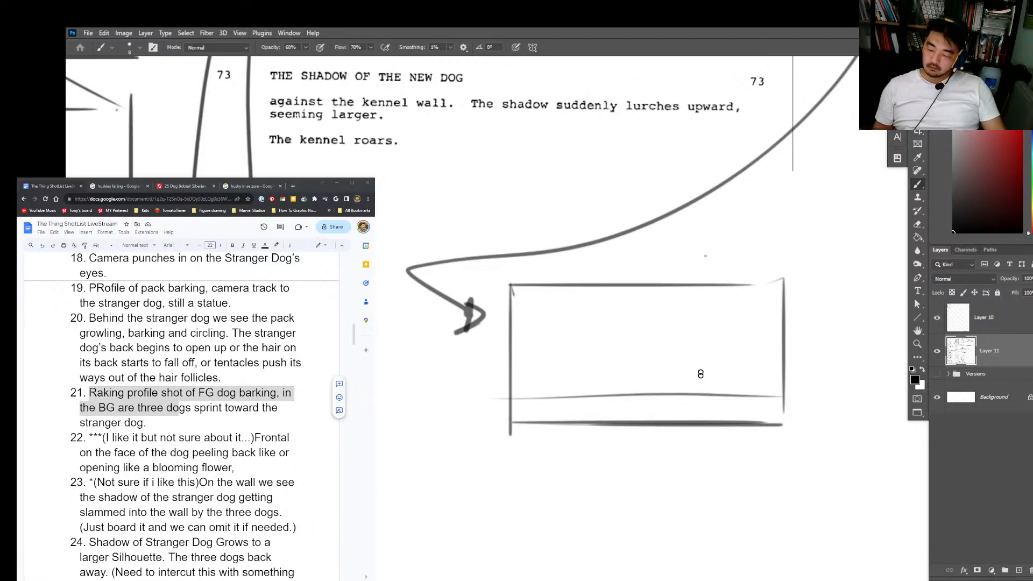
Step: Sketch a slanted upright line crossing the floor line and scribble a dark patch on the floor beside it in the new frame
key(e)
key(b)
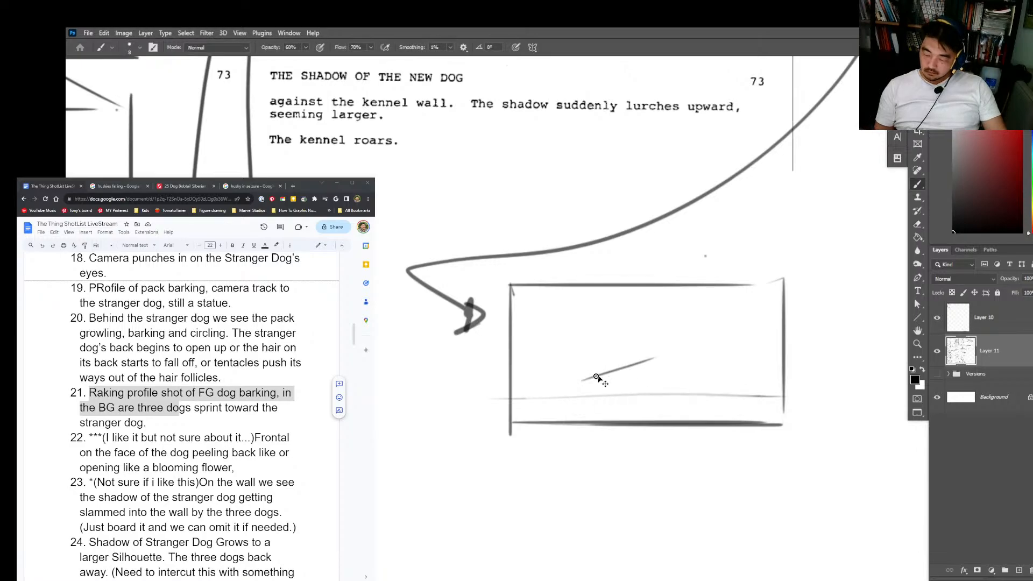
mouse_move(656, 407)
mouse_down()
mouse_move(624, 409)
mouse_move(756, 420)
mouse_move(643, 401)
mouse_move(585, 335)
mouse_up()
drag(592, 376, 603, 423)
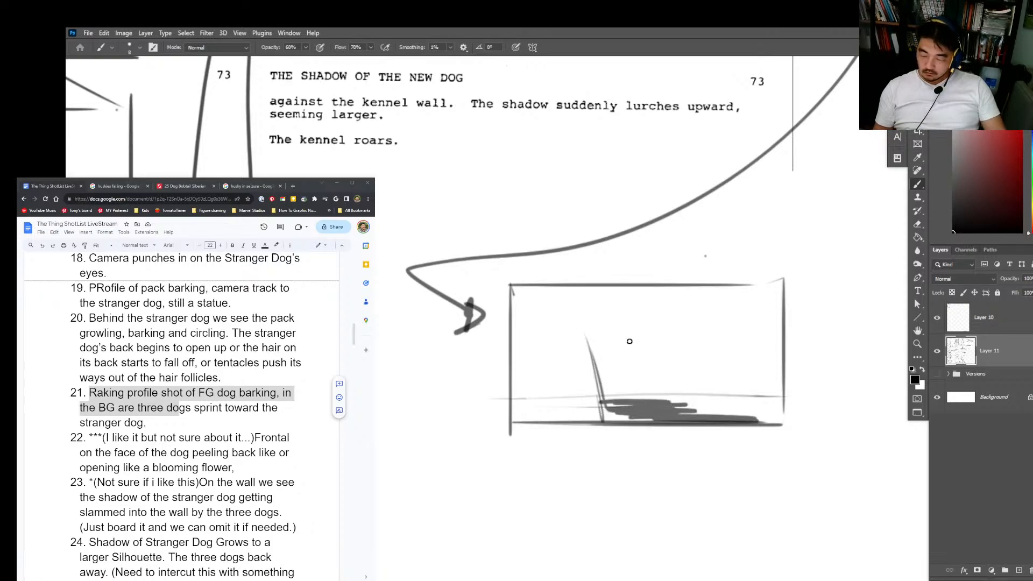
key(super)
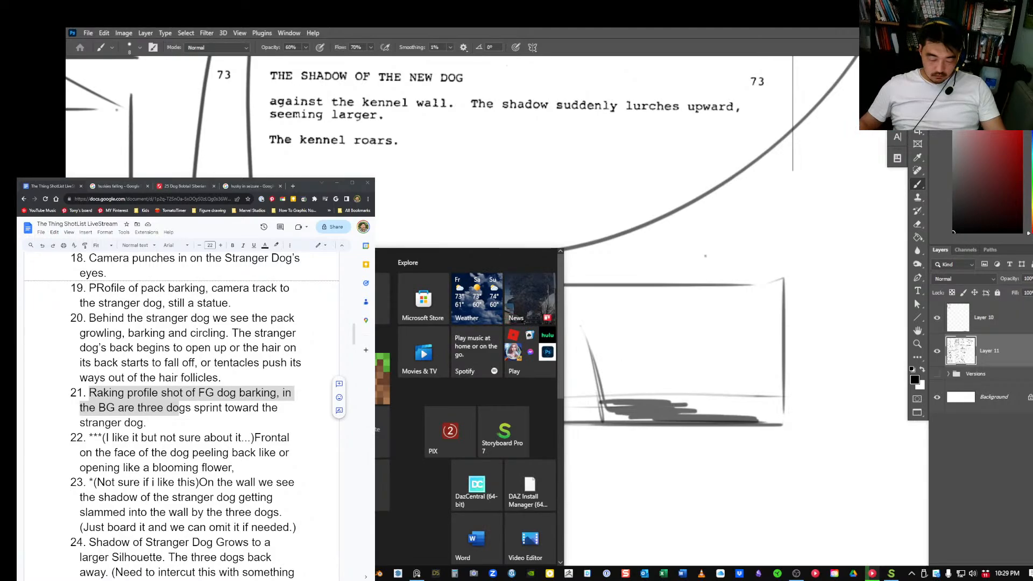
key(super)
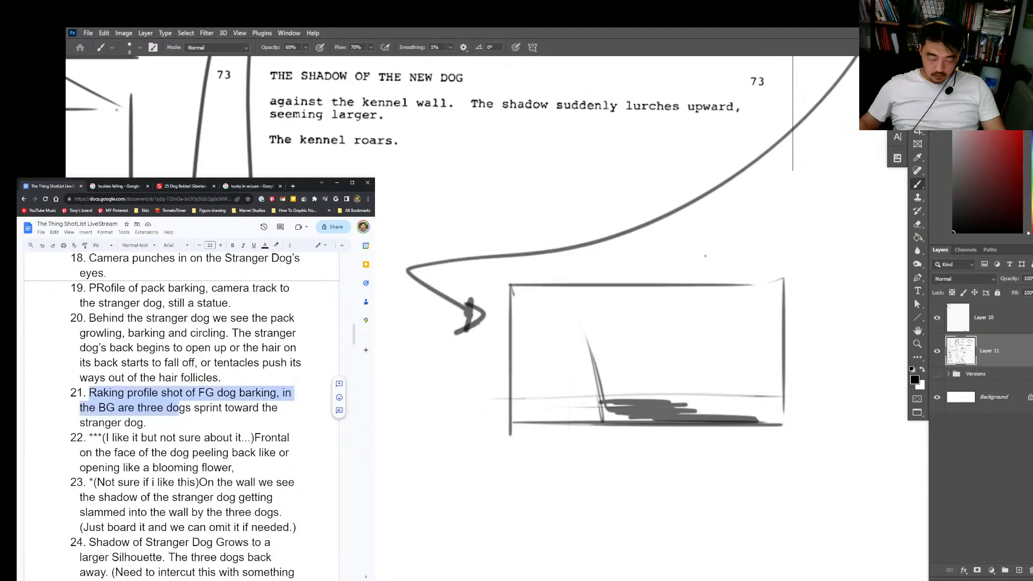
Step: Switch to the browser and search Google in a new tab for "shadow on wall"
click(291, 186)
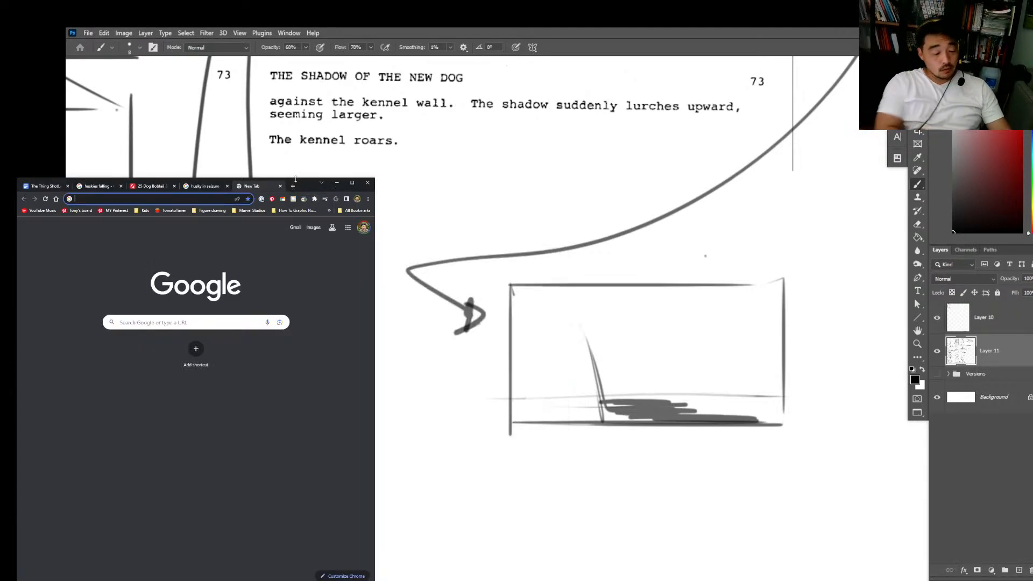
text(shadow o)
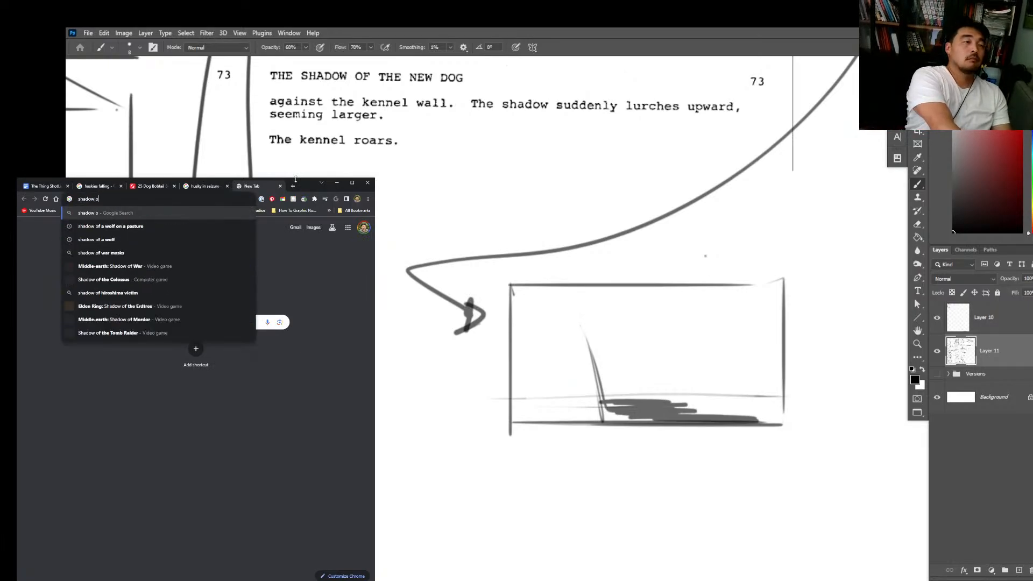
text(n wall)
key(Return)
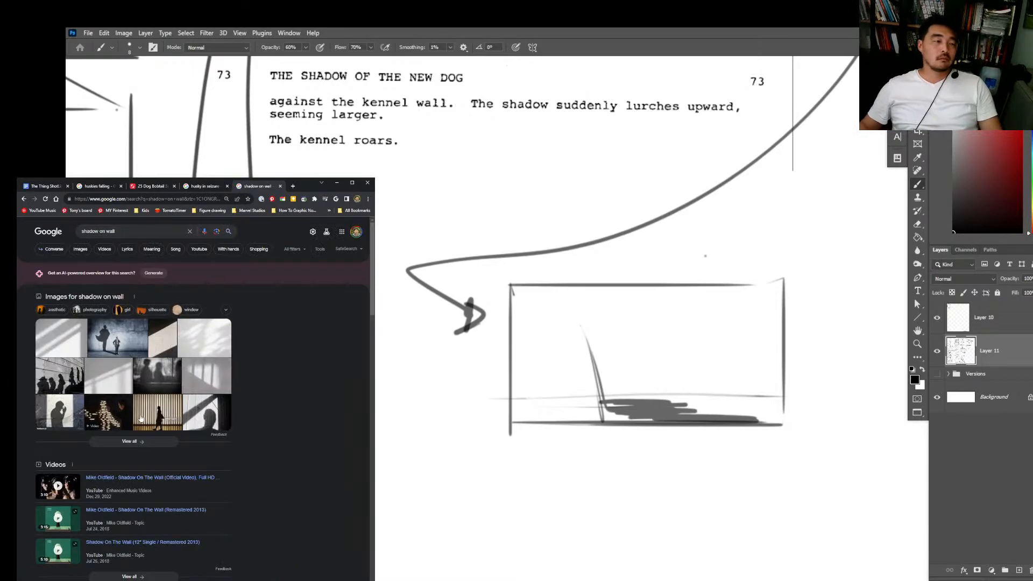
Step: Open the full image results for "shadow on wall" and preview the Study.com picture of a shadow by a staircase railing
click(143, 416)
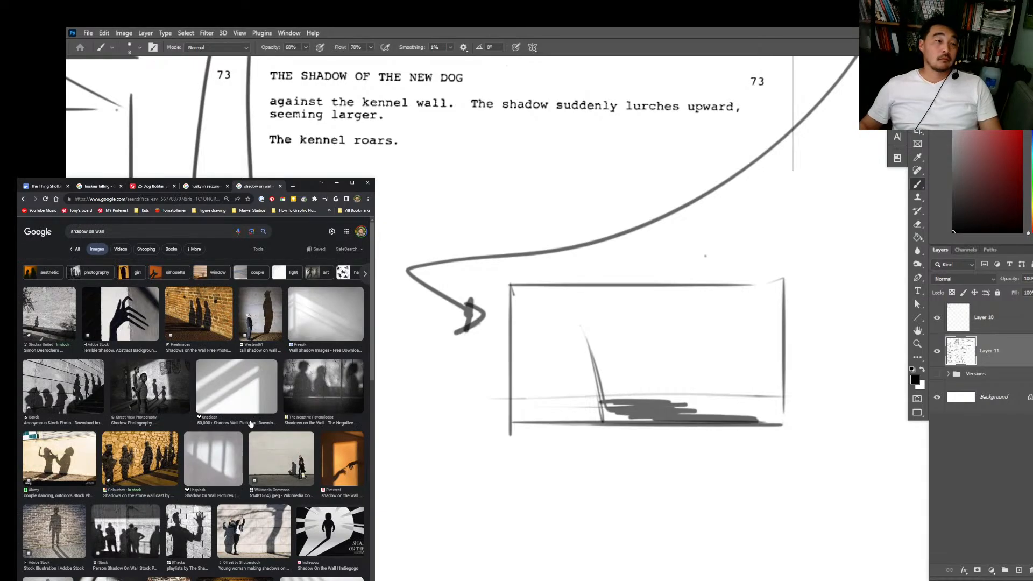
scroll(248, 425, down, 2)
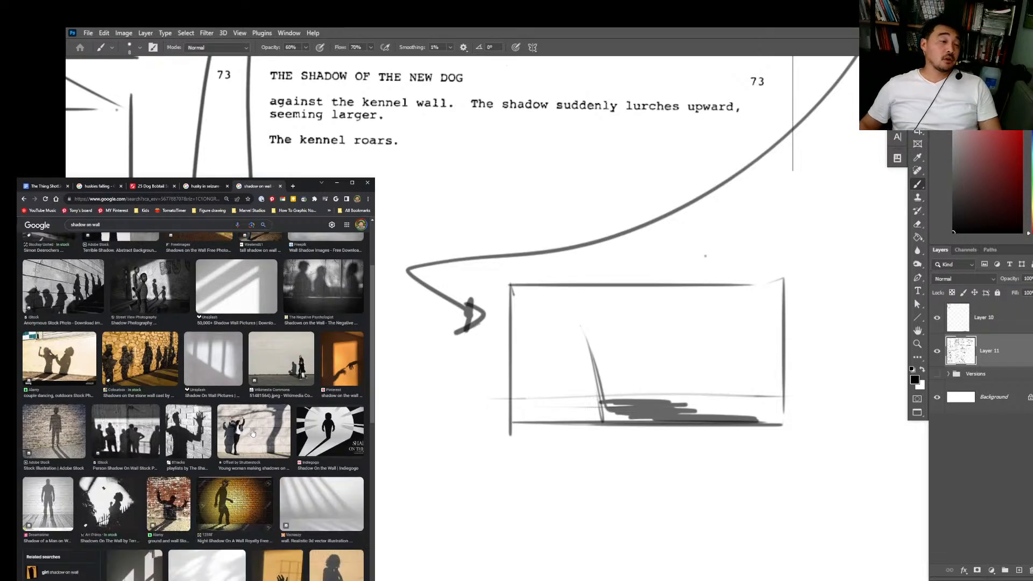
scroll(252, 433, down, 2)
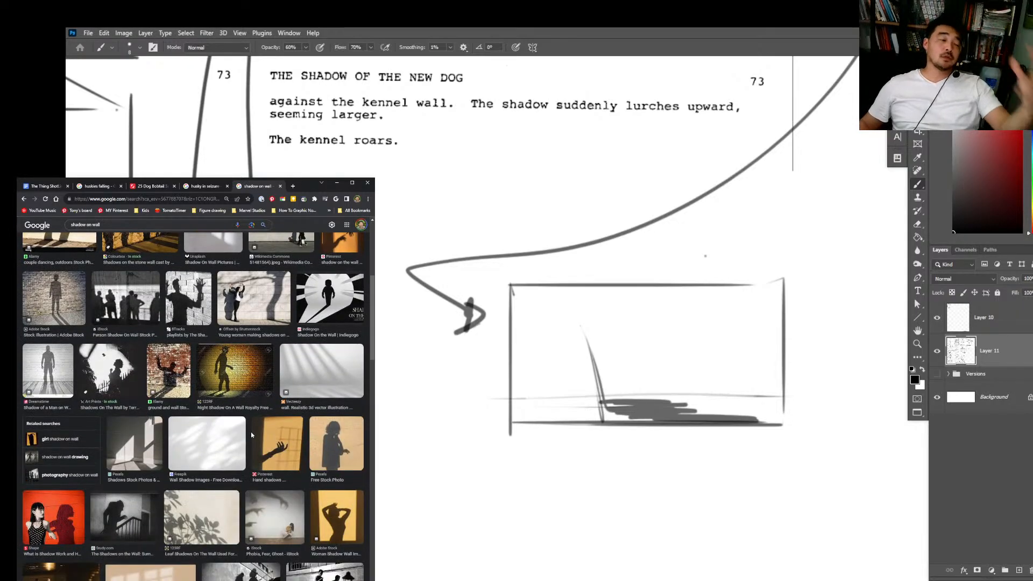
scroll(251, 433, down, 1)
scroll(252, 433, down, 1)
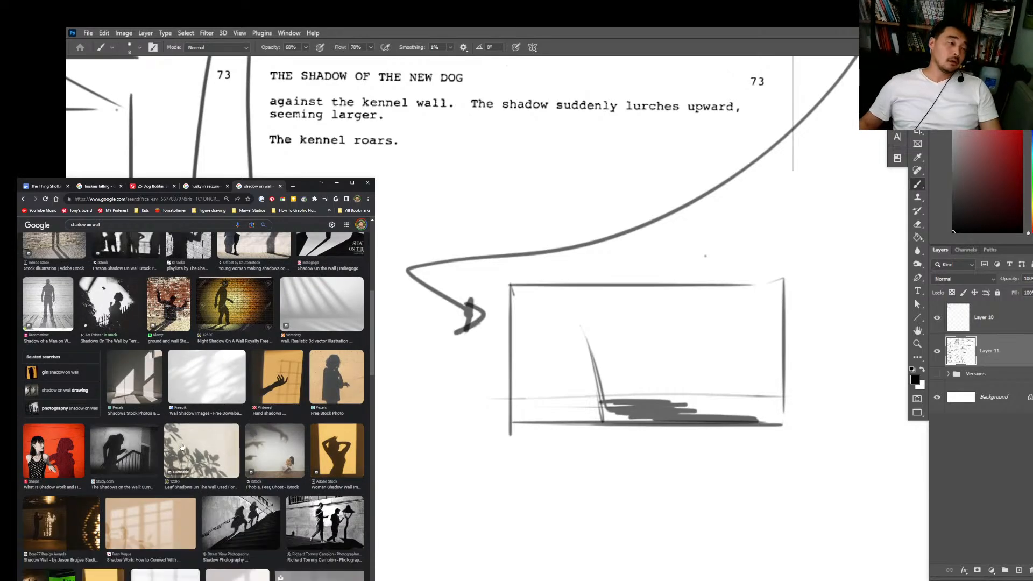
click(138, 438)
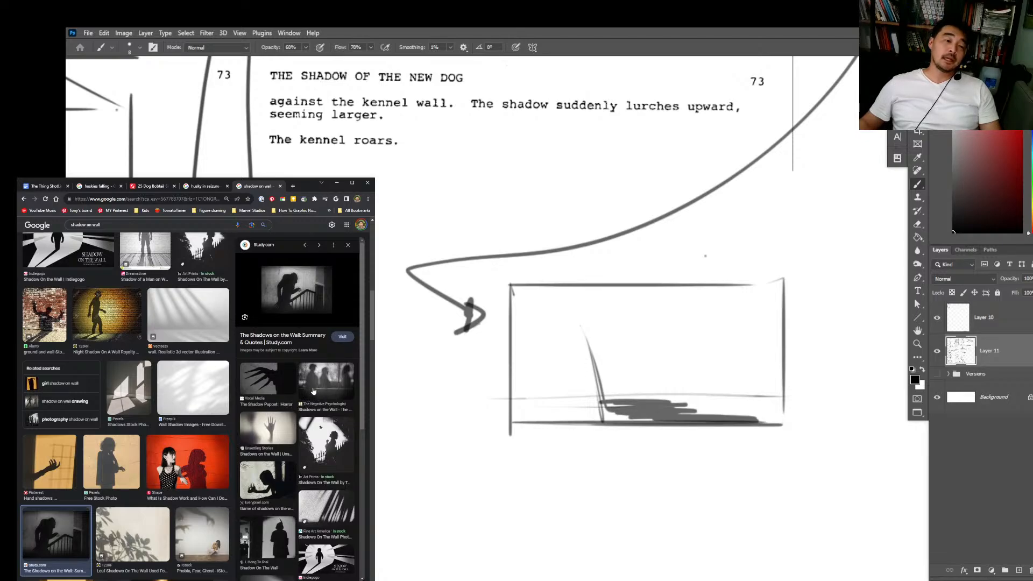
Step: Browse the related shadow images, preview the Edinburgh Castle wall shadows photo, and return to the Study.com staircase shadow picture
scroll(312, 387, down, 1)
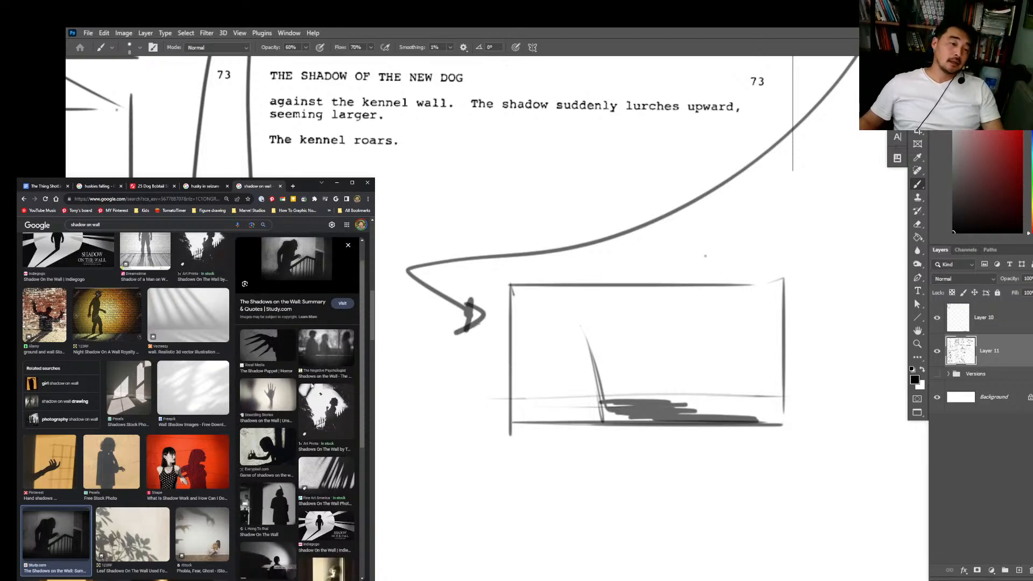
scroll(311, 387, down, 2)
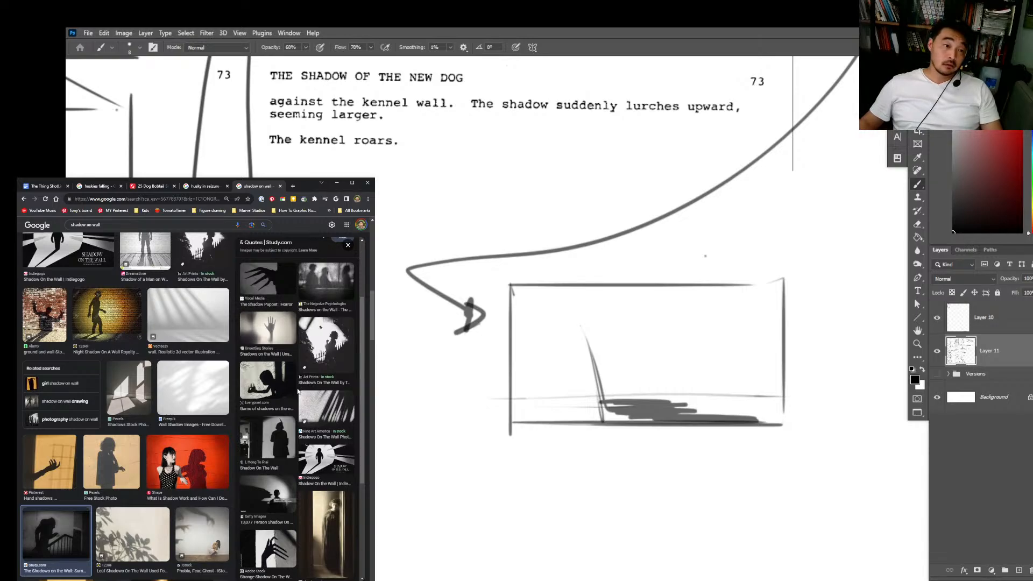
scroll(299, 392, down, 1)
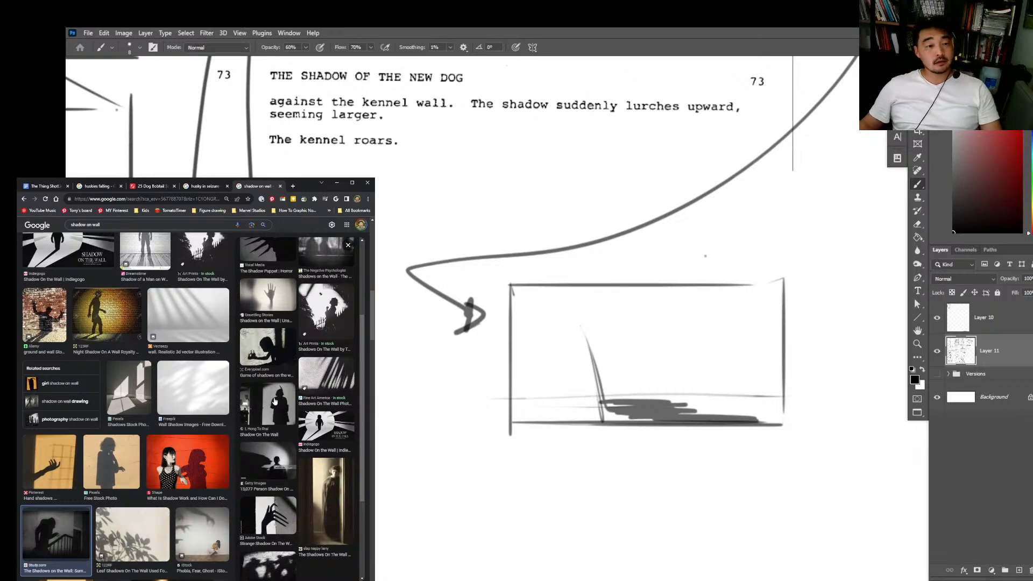
scroll(276, 409, down, 3)
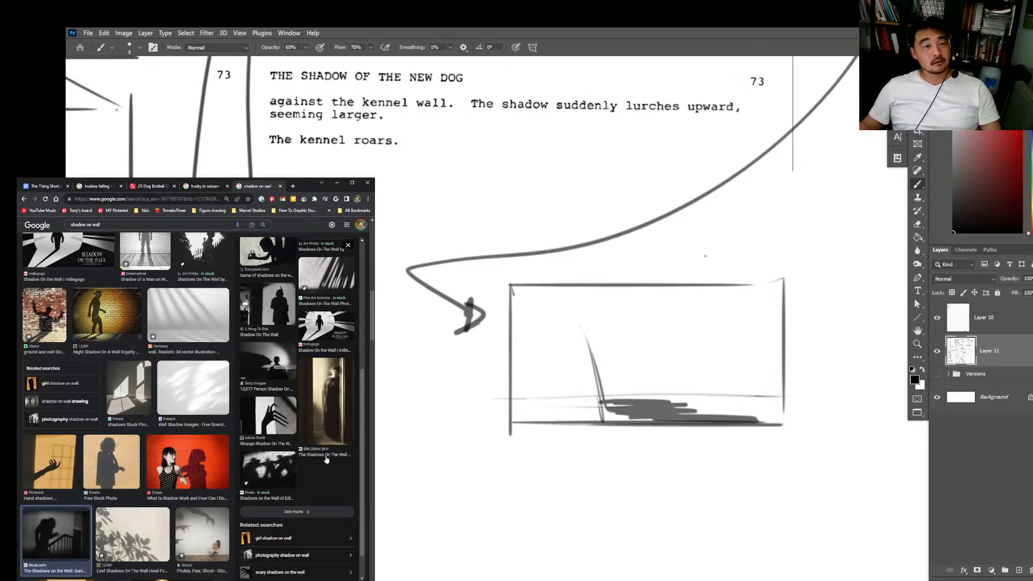
scroll(325, 462, up, 3)
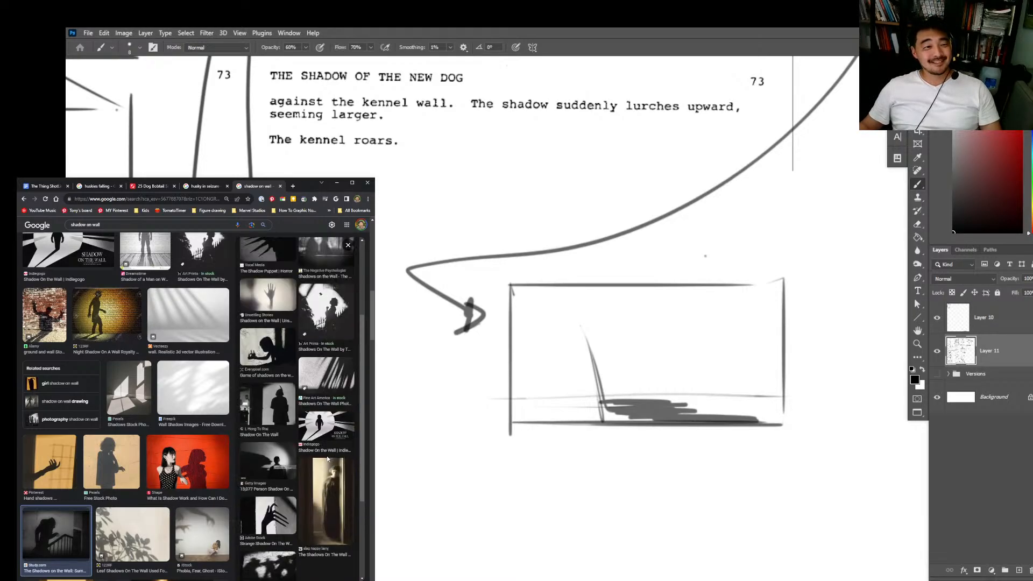
scroll(327, 459, up, 4)
scroll(294, 441, down, 8)
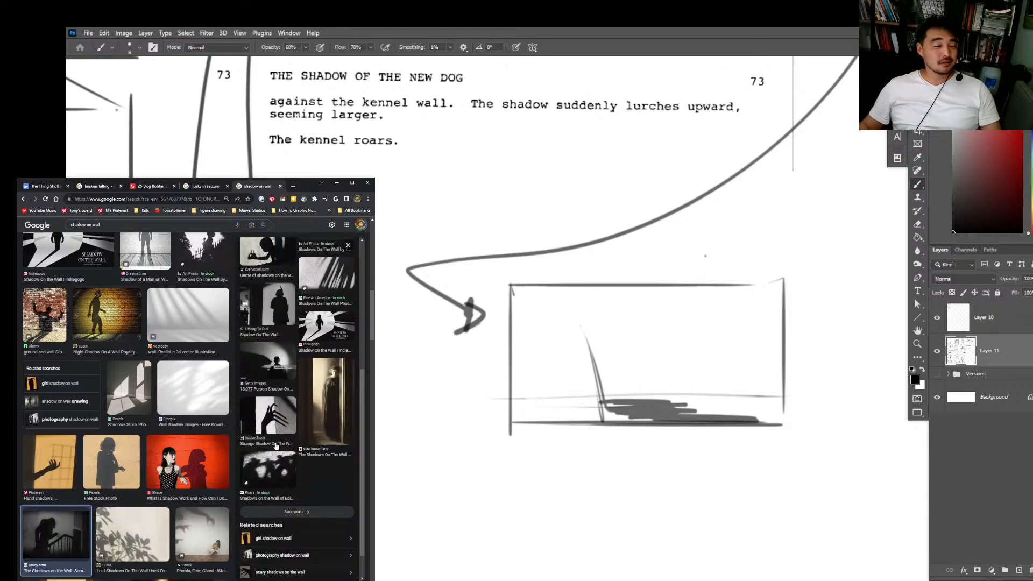
click(259, 435)
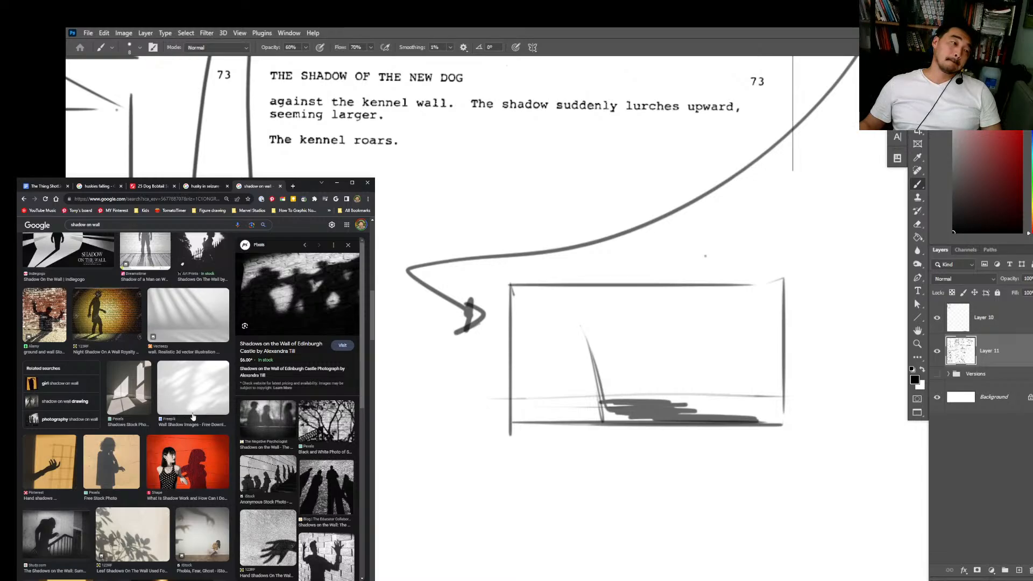
click(61, 534)
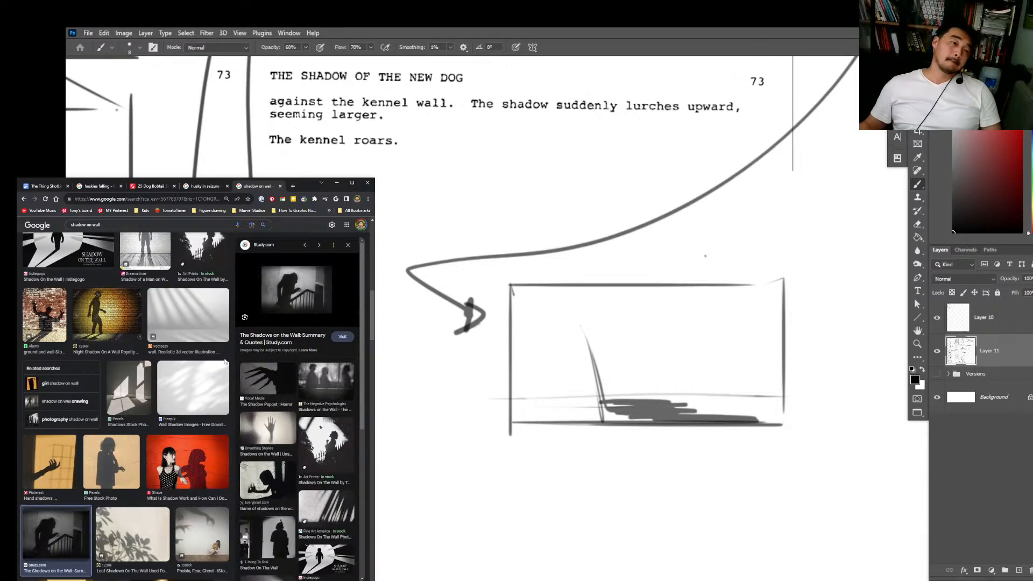
Step: Switch back to Photoshop and erase over the slanted line and dark floor patch in the new frame
click(951, 240)
click(642, 453)
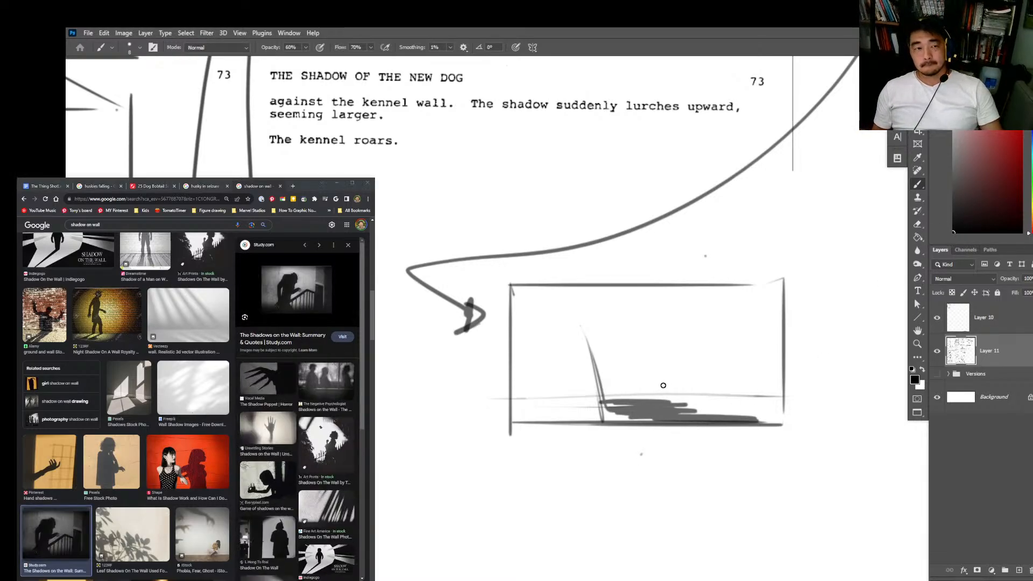
key(e)
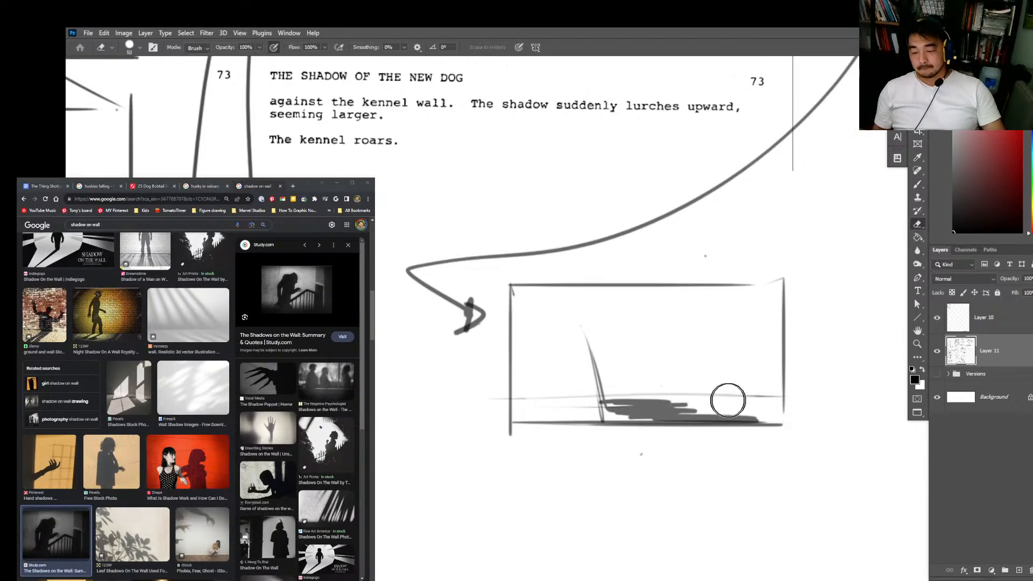
drag(726, 396, 687, 401)
key(b)
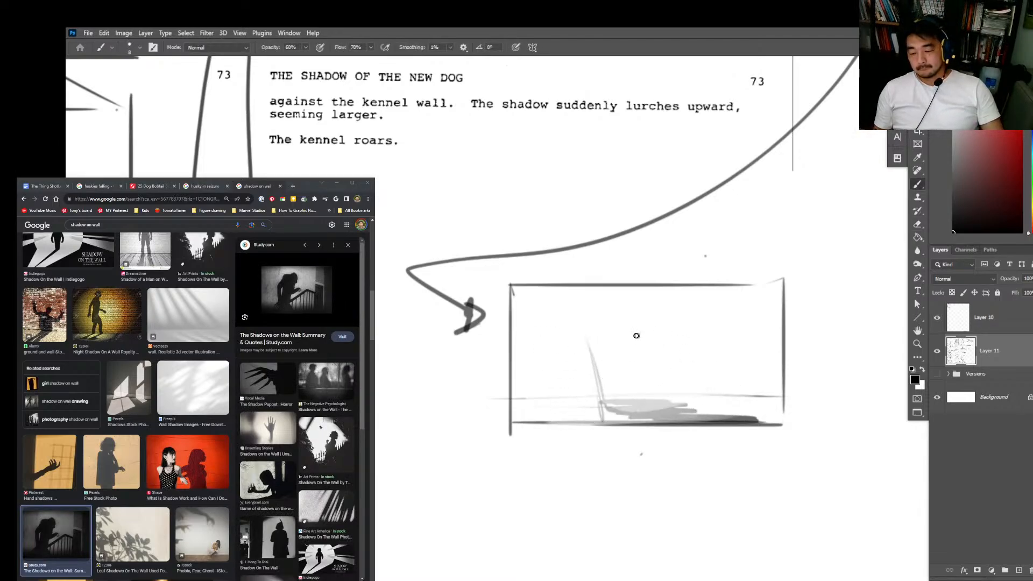
Step: Redraw the frame's edges with heavier straight lines and erase the floor line and remaining shadow patch inside it
drag(614, 370, 609, 362)
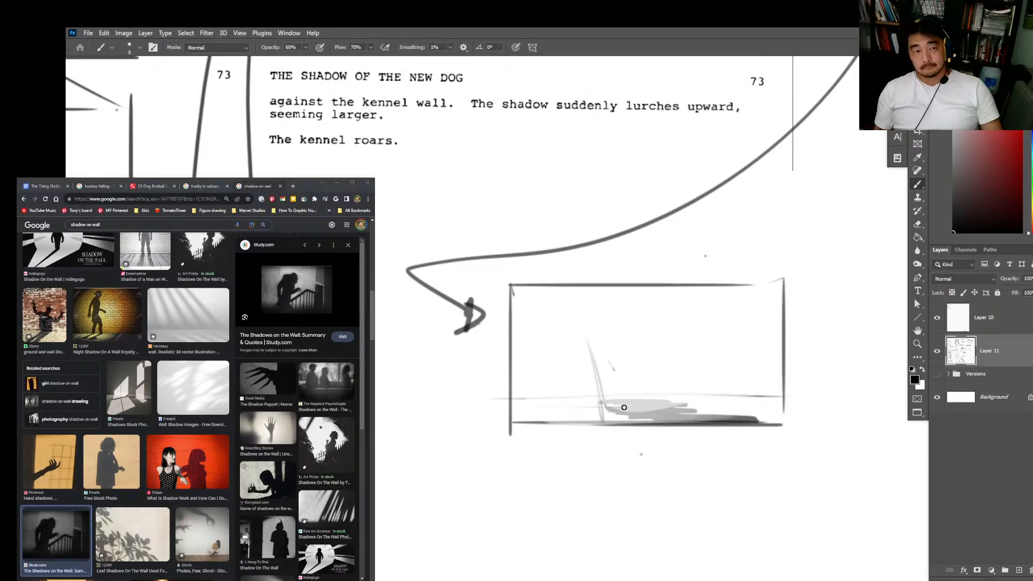
mouse_move(530, 398)
mouse_down()
mouse_move(786, 405)
mouse_move(783, 391)
mouse_up()
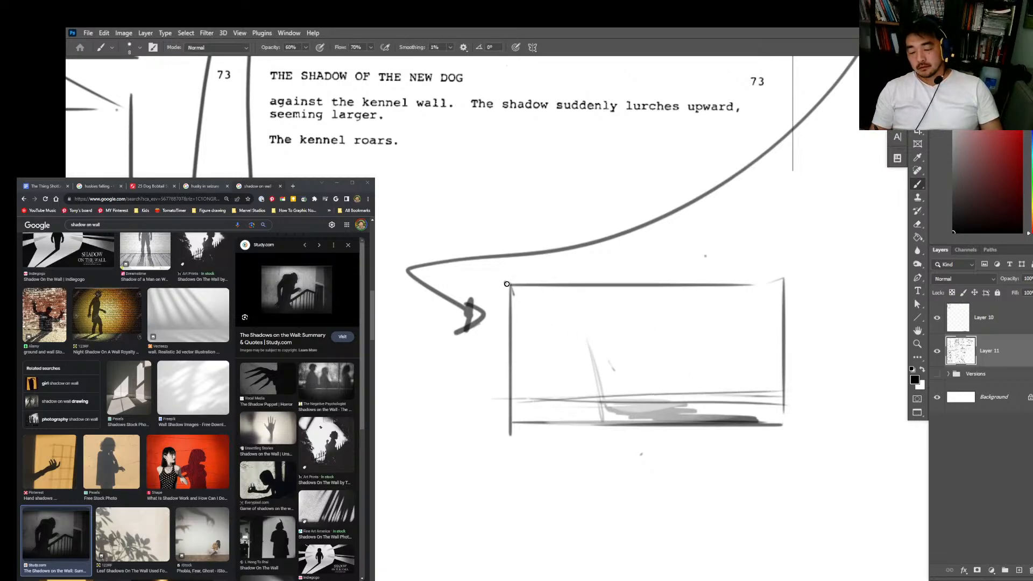
mouse_move(510, 429)
mouse_down()
mouse_move(786, 425)
mouse_move(785, 283)
mouse_move(510, 294)
mouse_up()
key(e)
mouse_move(742, 392)
mouse_down()
mouse_move(598, 399)
mouse_move(772, 410)
mouse_up()
key(b)
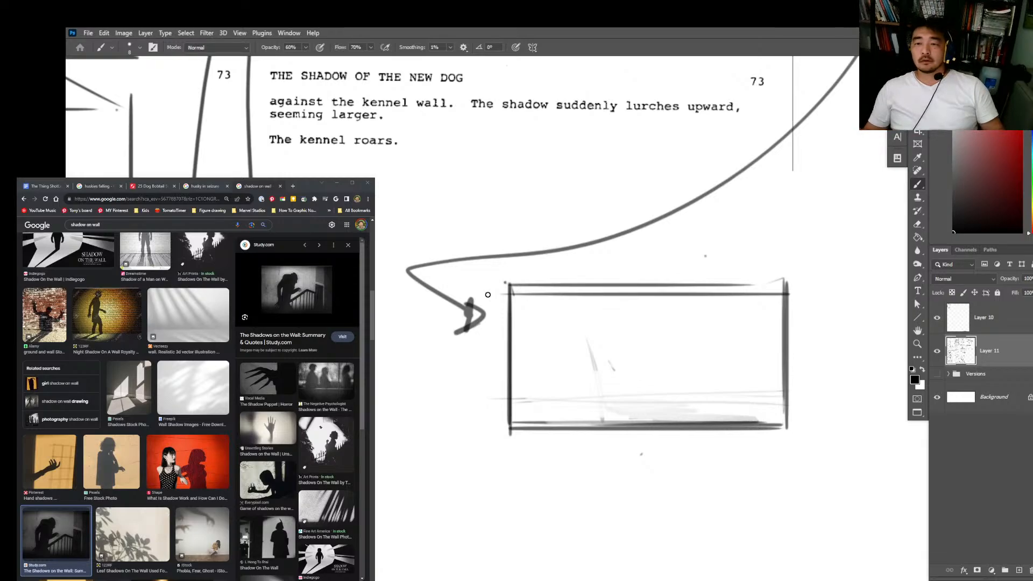
Step: Erase the frame's old upper edge line and thicken the newer horizontal edge just below it
key(e)
drag(791, 283, 508, 284)
key(b)
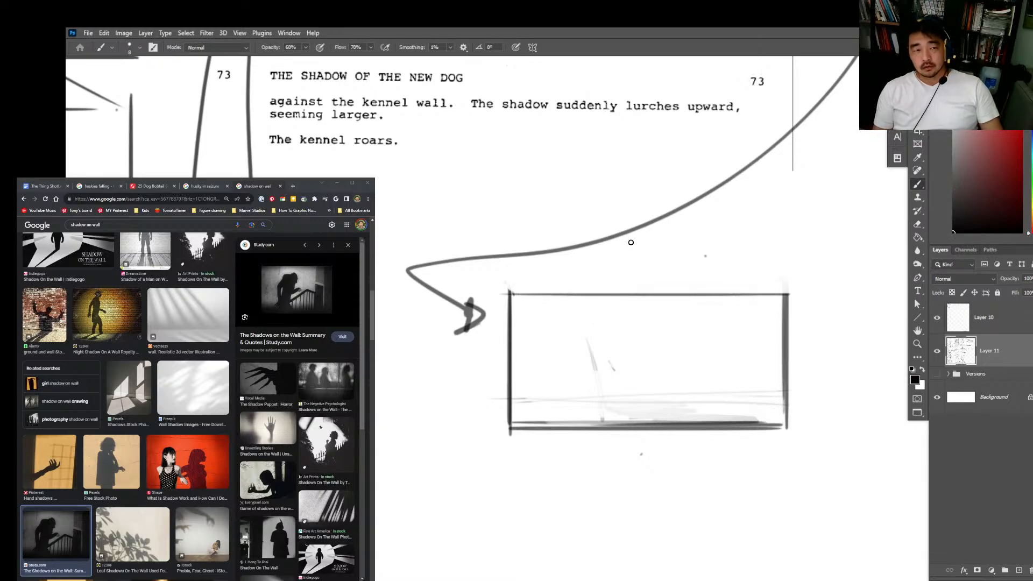
mouse_move(511, 294)
mouse_down()
mouse_move(675, 299)
mouse_move(748, 295)
mouse_up()
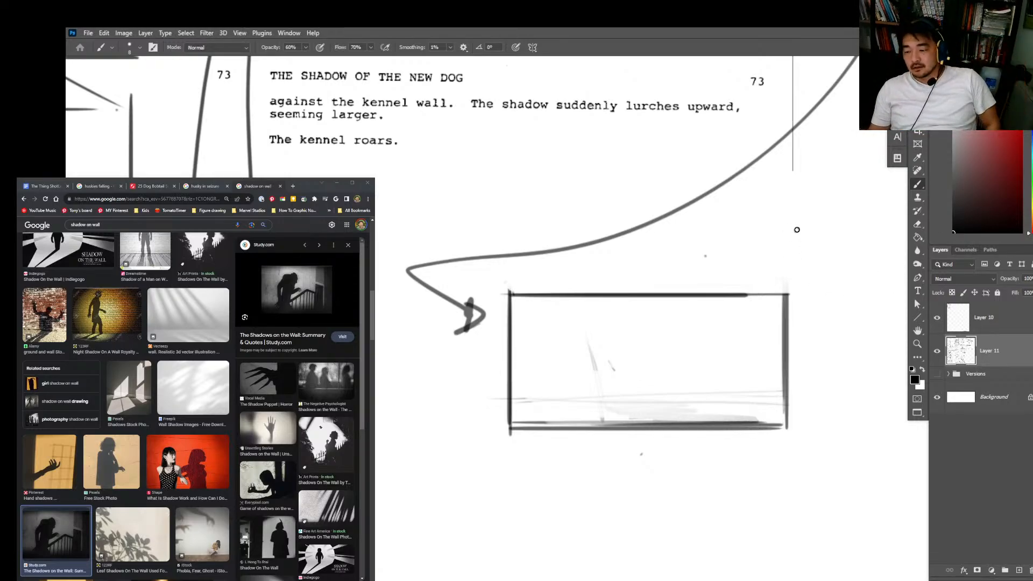
Step: Sketch a simple box-shaped dog with two legs and a small blocky head above the frame's upper-right corner
drag(795, 220, 795, 257)
mouse_move(787, 221)
mouse_down()
mouse_move(812, 219)
mouse_move(880, 253)
mouse_up()
drag(795, 258, 882, 258)
mouse_move(796, 255)
mouse_down()
mouse_move(803, 298)
mouse_move(807, 262)
mouse_move(880, 260)
mouse_up()
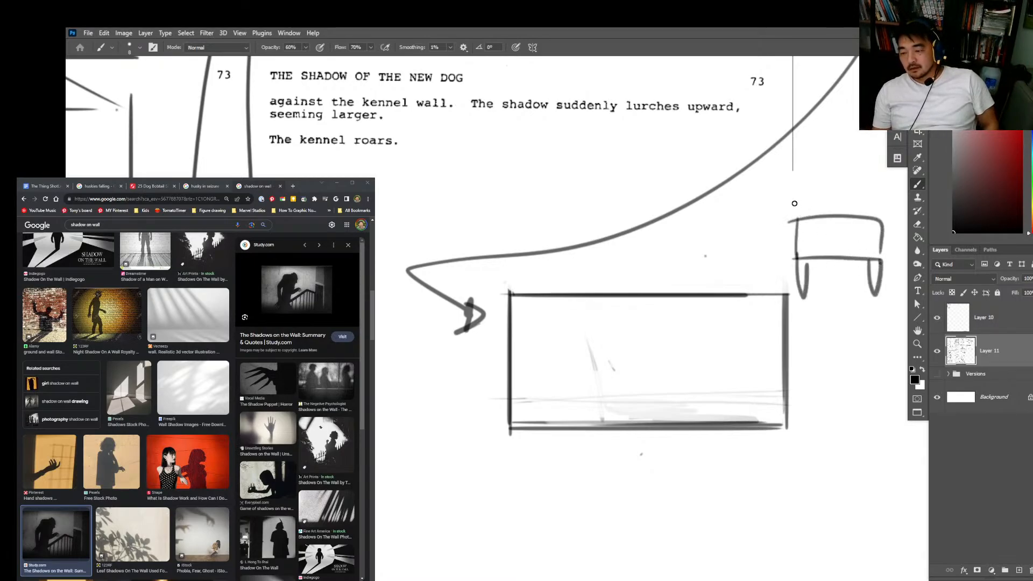
mouse_move(796, 222)
mouse_down()
mouse_move(790, 196)
mouse_move(767, 237)
mouse_move(798, 221)
mouse_up()
drag(867, 329, 732, 370)
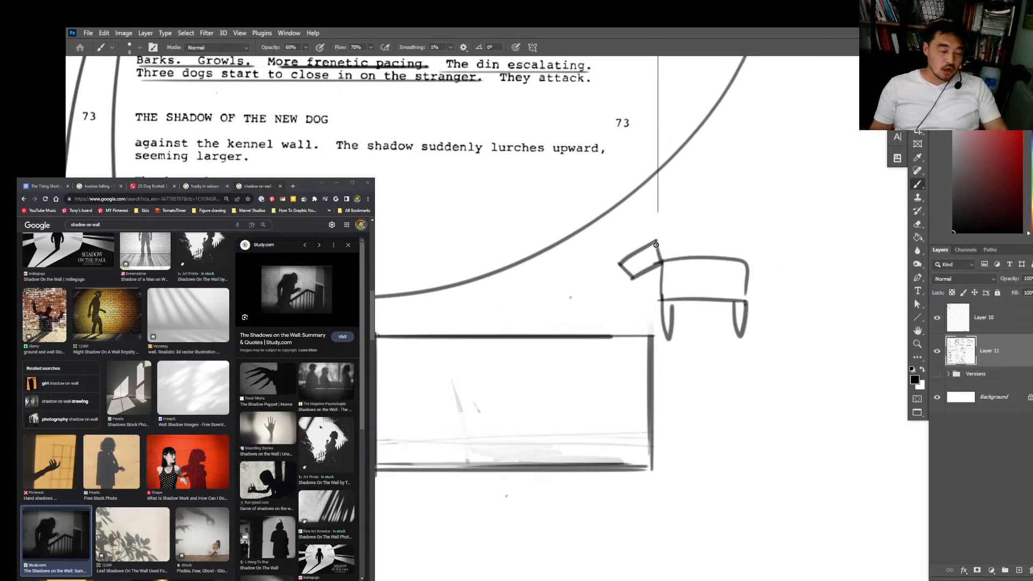
Step: Lasso the dog's head, move it up away from the body, and draw a long neck connecting the two
key(l)
mouse_move(663, 253)
mouse_down()
mouse_move(631, 295)
mouse_move(662, 250)
mouse_move(631, 217)
mouse_move(660, 276)
mouse_up()
key(v)
key(ctrl+d)
key(b)
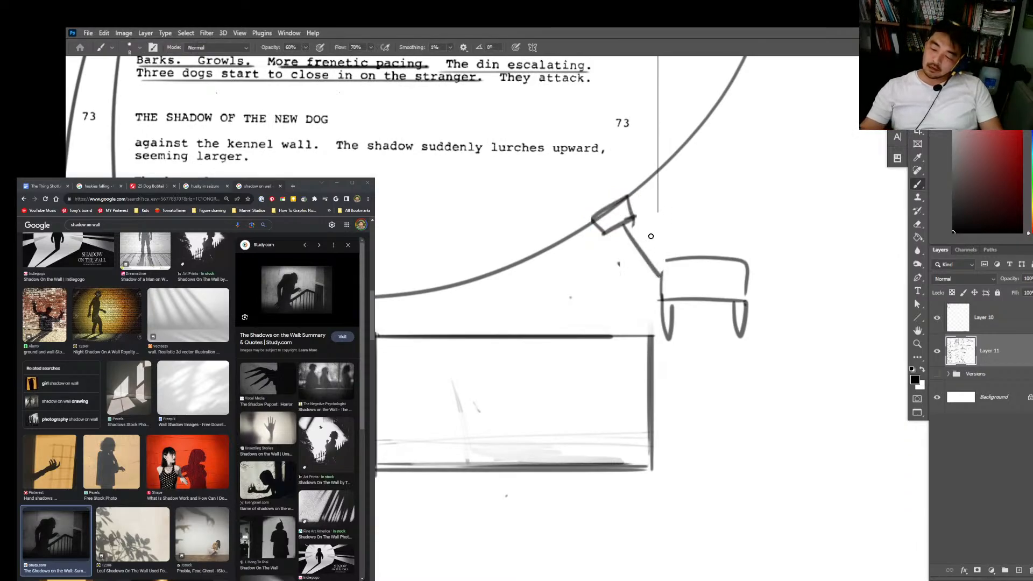
drag(631, 210, 672, 258)
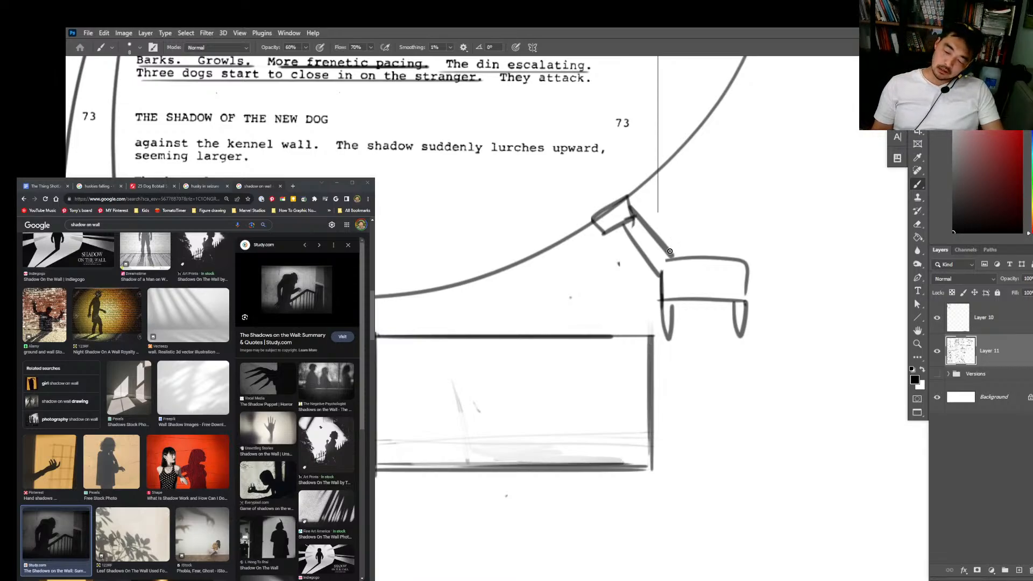
Step: Erase the long neck, then lasso the dog's head and move it back down against the body
key(e)
mouse_move(674, 223)
mouse_down()
mouse_move(648, 263)
mouse_move(674, 236)
mouse_move(643, 261)
mouse_up()
key(l)
drag(642, 186, 630, 183)
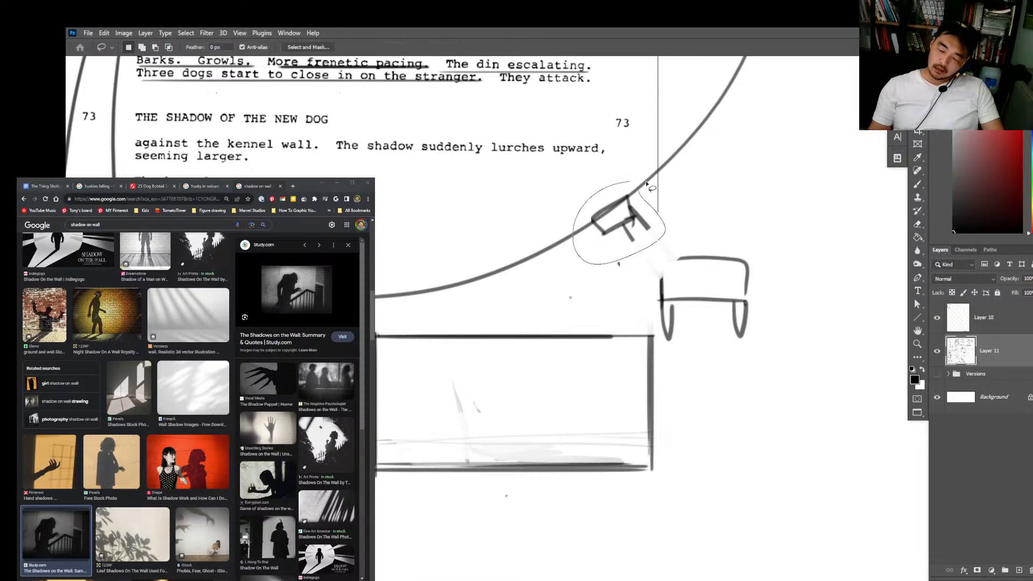
key(v)
drag(645, 225, 672, 253)
key(ctrl+d)
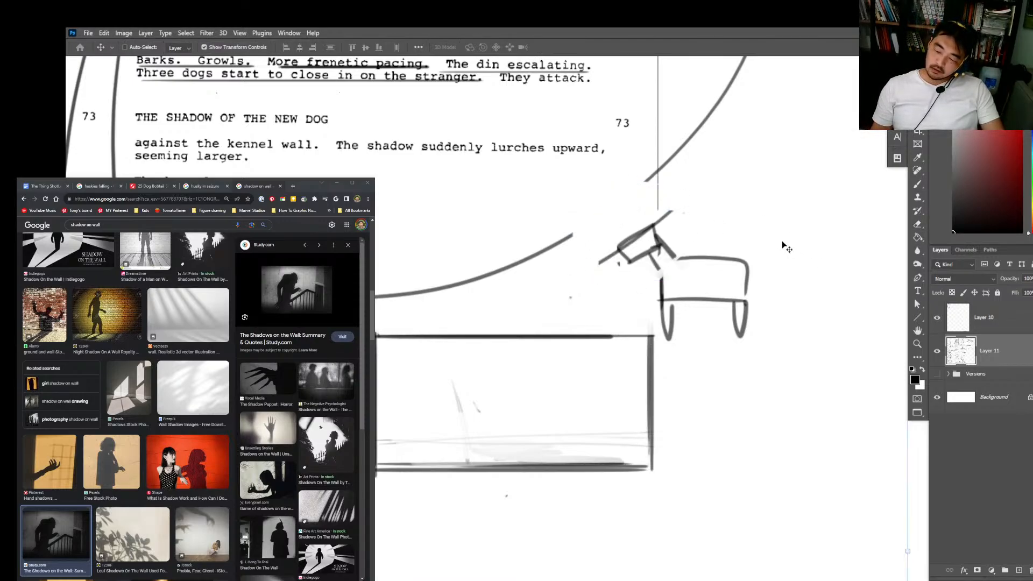
Step: Clean up the stray curve fragments around the dog's head and erase the whole box-shaped dog doodle
key(e)
drag(678, 211, 675, 211)
key(b)
mouse_move(611, 250)
mouse_down()
mouse_move(603, 282)
mouse_move(603, 250)
mouse_up()
key(e)
key(b)
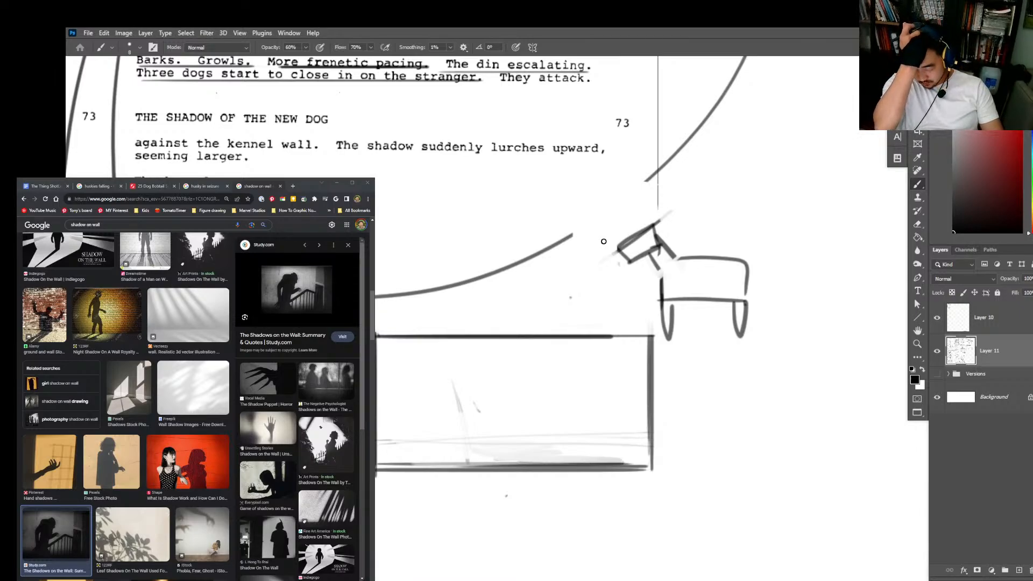
key(e)
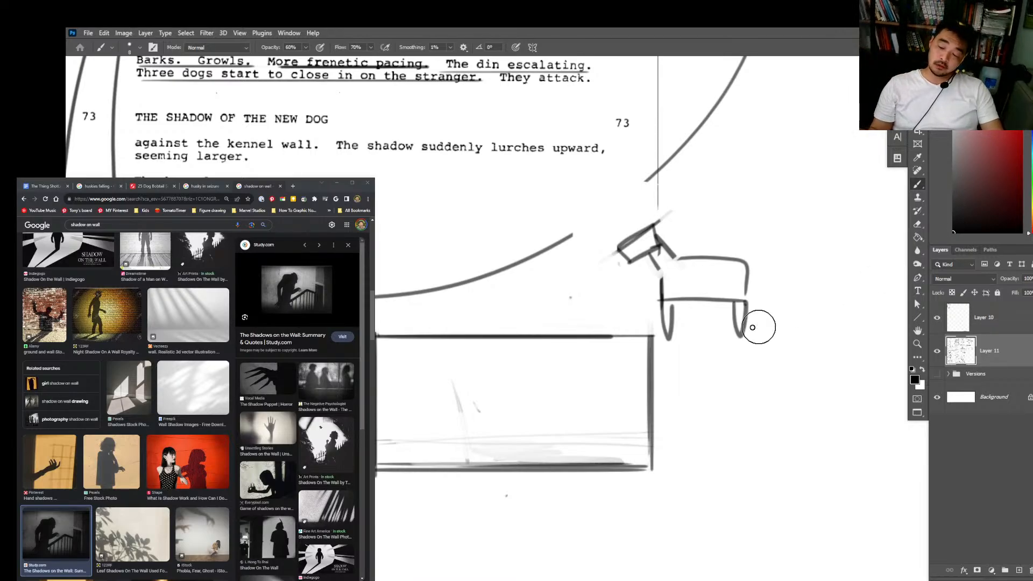
mouse_move(749, 325)
mouse_down()
mouse_move(741, 345)
mouse_move(683, 245)
mouse_move(643, 229)
mouse_move(655, 293)
mouse_move(684, 353)
mouse_move(634, 235)
mouse_move(648, 220)
mouse_move(597, 274)
mouse_up()
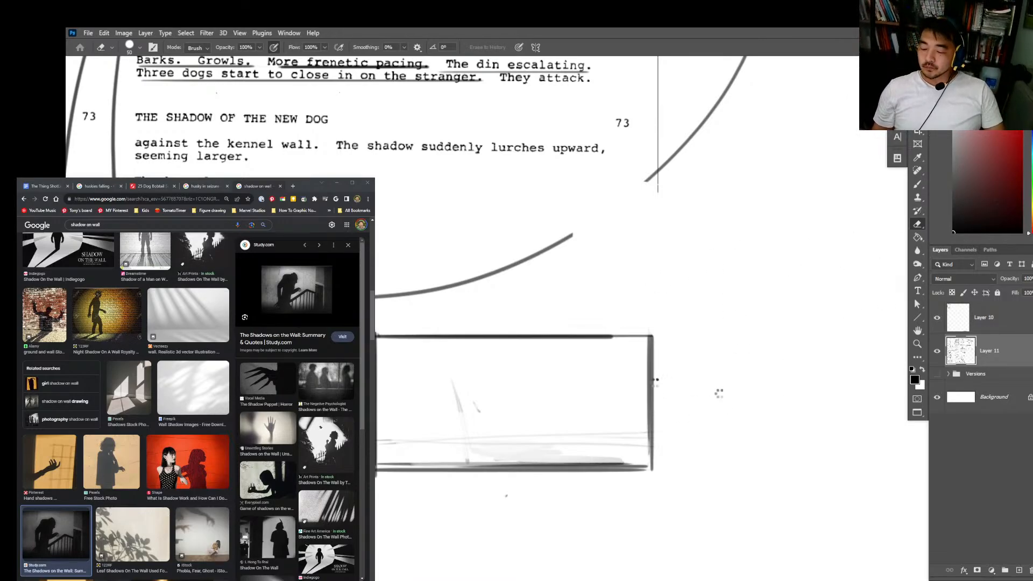
Step: Reinforce the frame's right and bottom edges with straight brush lines and erase more of the faint sketch marks inside
key(b)
mouse_move(649, 367)
mouse_down()
mouse_move(652, 469)
mouse_move(386, 472)
mouse_up()
mouse_move(623, 442)
mouse_down()
mouse_move(705, 412)
mouse_move(526, 412)
mouse_move(576, 381)
mouse_up()
key(e)
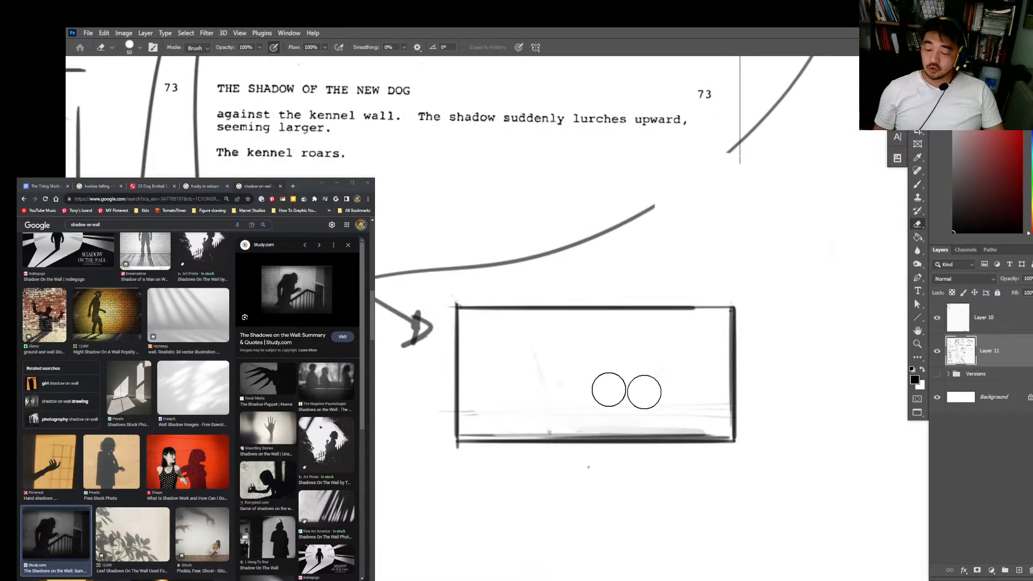
key(b)
drag(734, 437, 701, 437)
shift+click(487, 438)
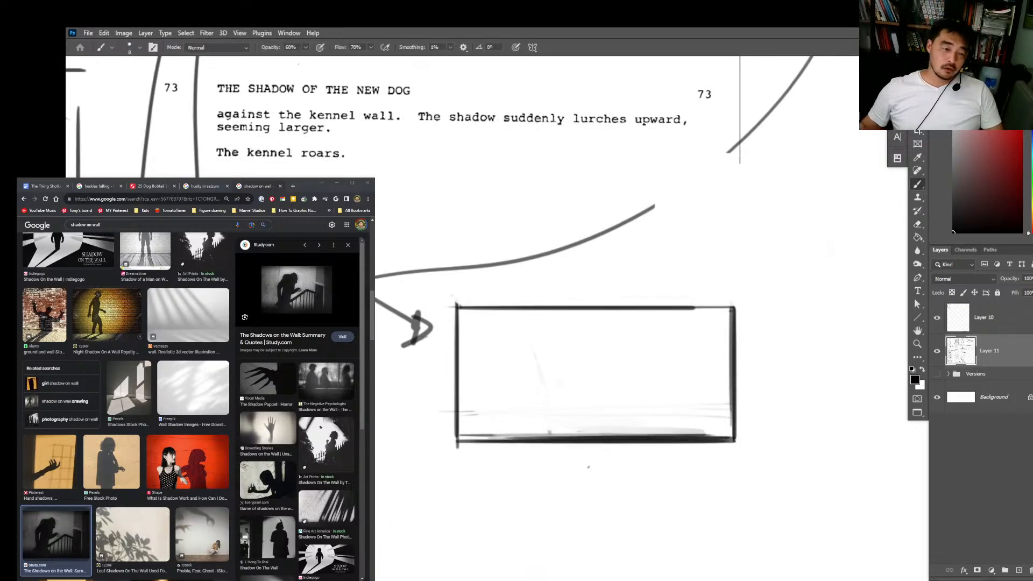
Step: Check the wall-shadow reference images and sketch a dark four-legged dog silhouette in the middle of the empty frame
scroll(124, 404, down, 4)
scroll(297, 430, down, 1)
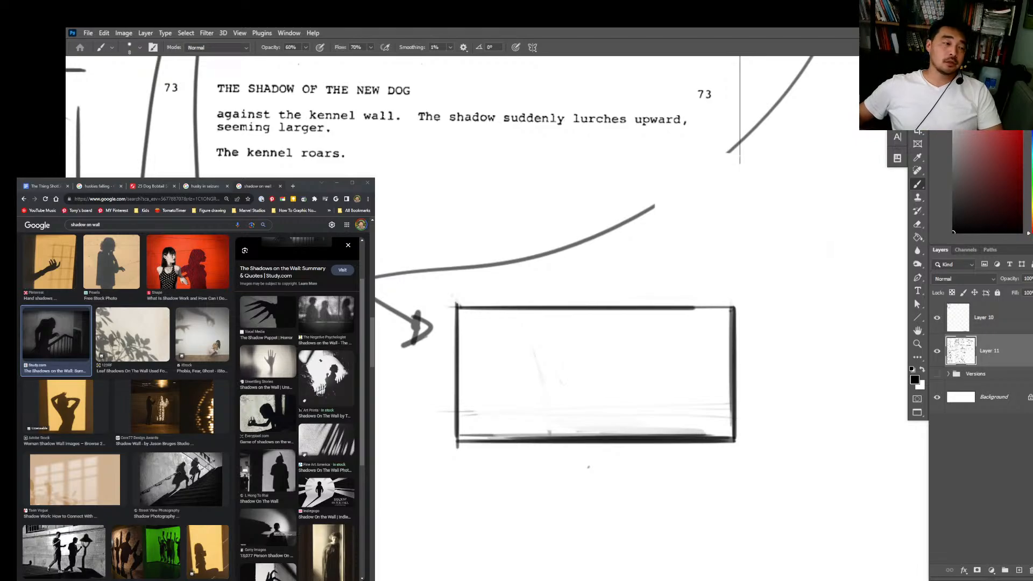
scroll(124, 403, down, 1)
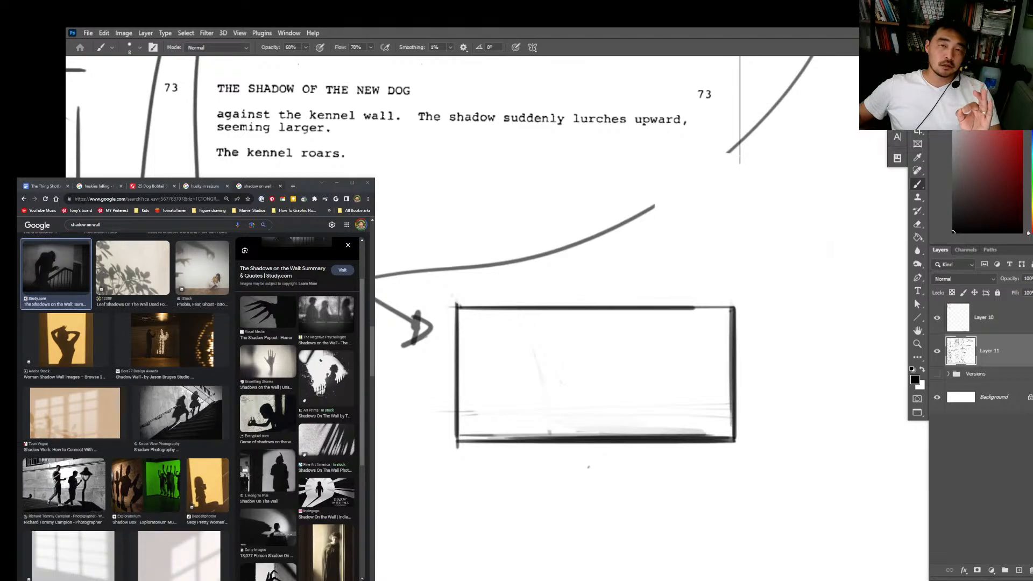
scroll(123, 403, down, 4)
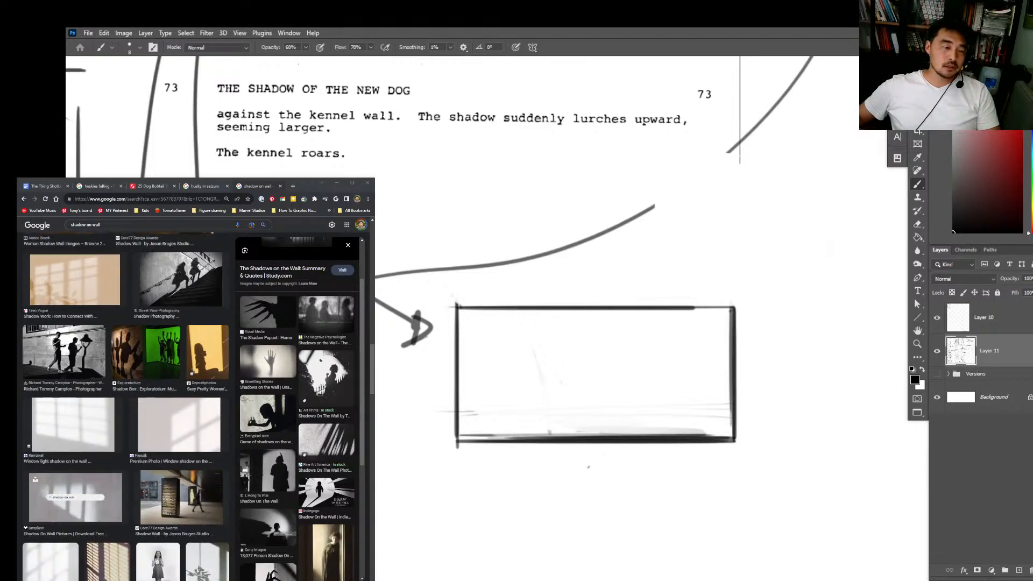
scroll(123, 404, up, 6)
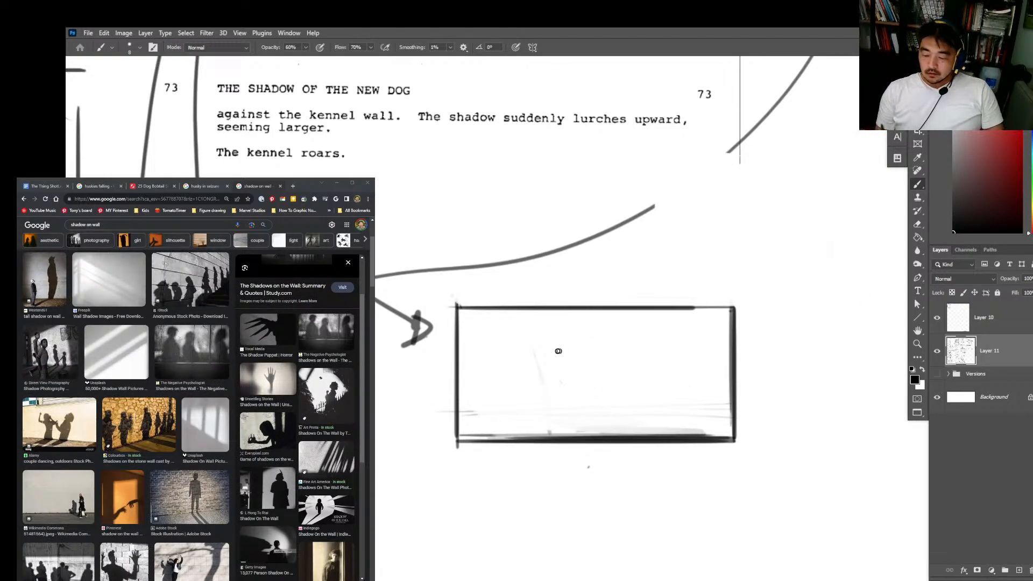
mouse_move(558, 372)
mouse_down()
mouse_move(576, 353)
mouse_move(594, 377)
mouse_move(581, 361)
mouse_move(597, 365)
mouse_move(567, 366)
mouse_move(573, 343)
mouse_move(559, 378)
mouse_move(653, 367)
mouse_move(594, 378)
mouse_move(624, 383)
mouse_move(594, 396)
mouse_move(588, 385)
mouse_move(598, 404)
mouse_move(590, 412)
mouse_move(654, 368)
mouse_move(639, 385)
mouse_move(657, 395)
mouse_move(647, 418)
mouse_up()
key(e)
key(b)
key(super)
drag(656, 371, 649, 390)
key(e)
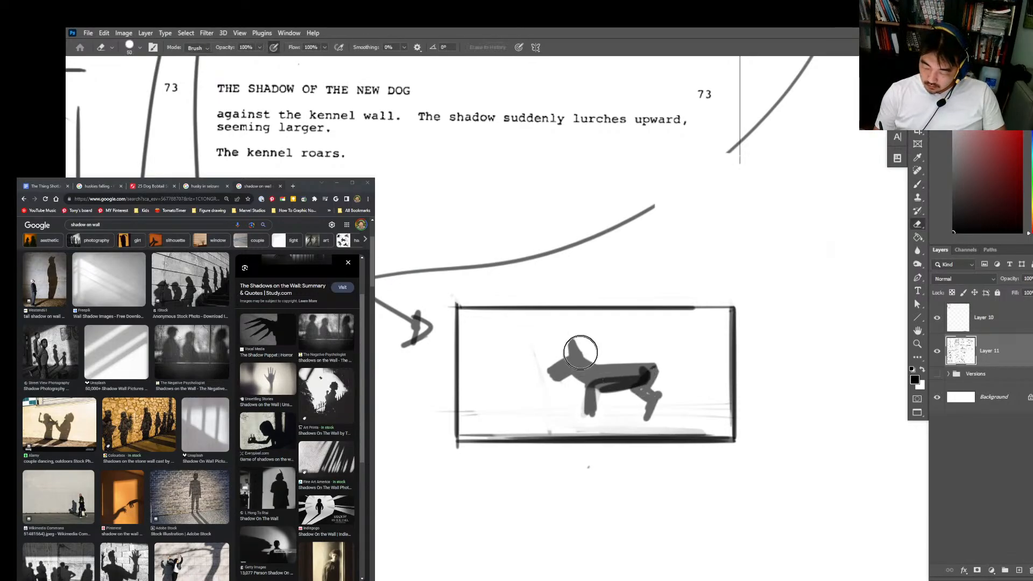
Step: Erase the dog's head and repaint it lower and stretched forward with pointed ears and a darker back
mouse_move(581, 350)
mouse_down()
mouse_move(600, 370)
mouse_move(566, 384)
mouse_move(597, 363)
mouse_move(636, 362)
mouse_move(650, 378)
mouse_move(562, 381)
mouse_move(569, 392)
mouse_move(565, 363)
mouse_move(556, 383)
mouse_up()
key(b)
key(e)
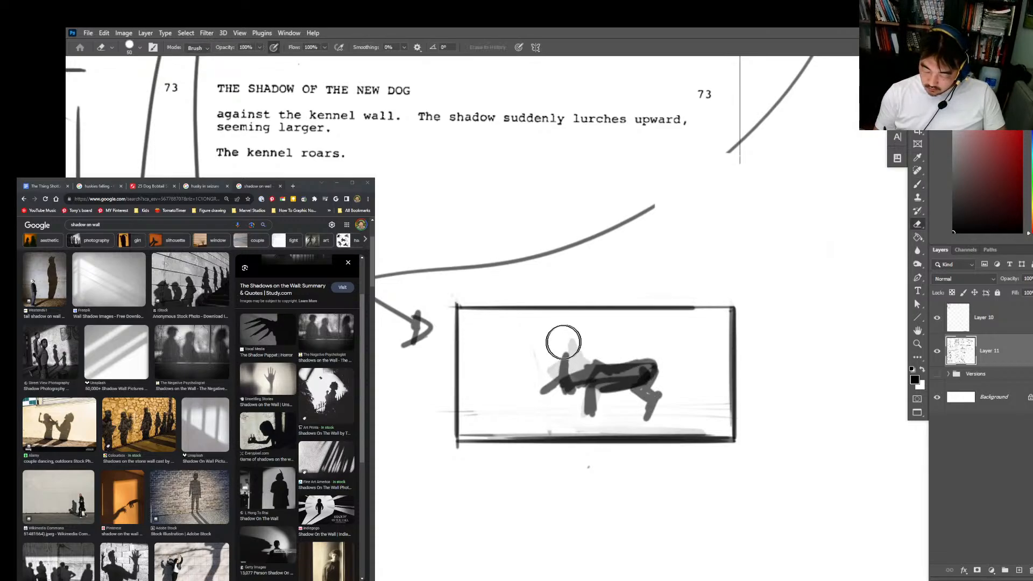
key(b)
mouse_move(563, 341)
mouse_down()
mouse_move(566, 383)
mouse_move(546, 394)
mouse_move(565, 389)
mouse_move(530, 408)
mouse_up()
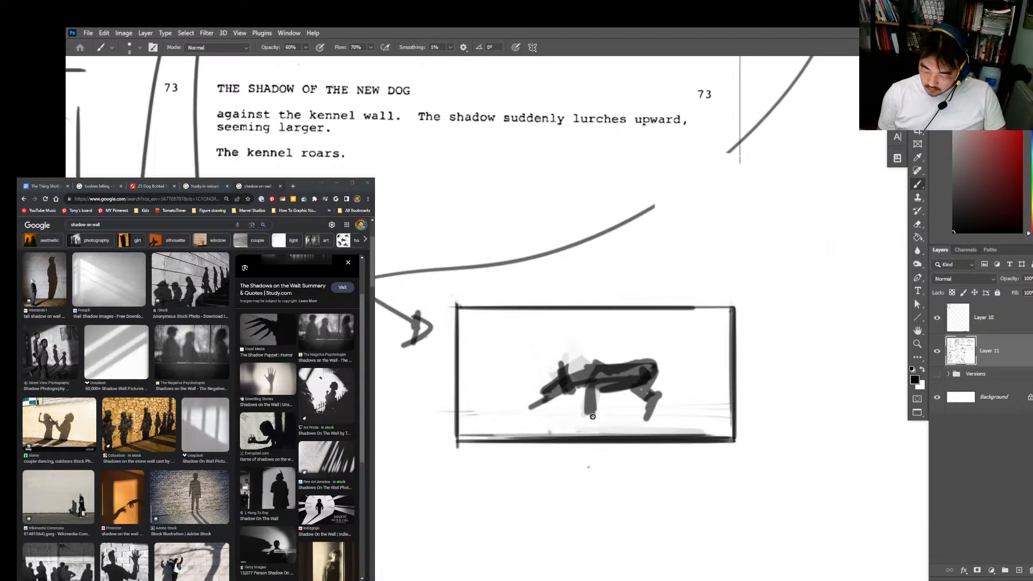
Step: Draw long cast shadows running from the dog's feet across the floor toward the frame's lower right corner
mouse_move(591, 415)
mouse_down()
mouse_move(656, 432)
mouse_move(730, 426)
mouse_move(631, 413)
mouse_up()
mouse_move(628, 419)
mouse_down()
mouse_move(735, 428)
mouse_move(475, 420)
mouse_move(709, 422)
mouse_up()
key(ctrl+z)
click(739, 397)
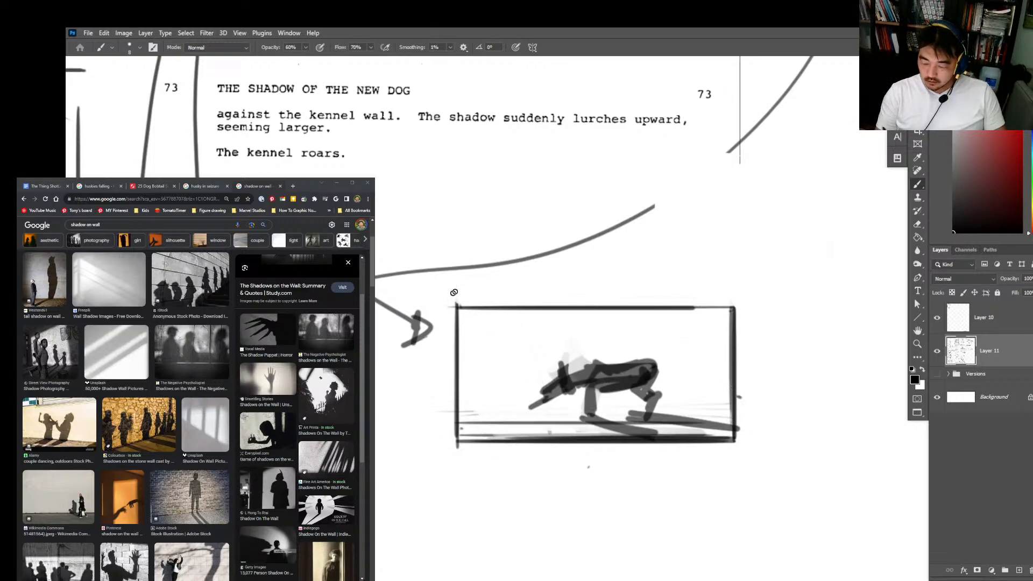
Step: Try diagonal perspective lines running from the frame's left edge toward the dog
mouse_move(463, 305)
mouse_down()
mouse_move(461, 392)
mouse_move(504, 419)
mouse_move(532, 417)
mouse_up()
key(ctrl+z)
drag(460, 371, 578, 416)
drag(476, 348, 610, 410)
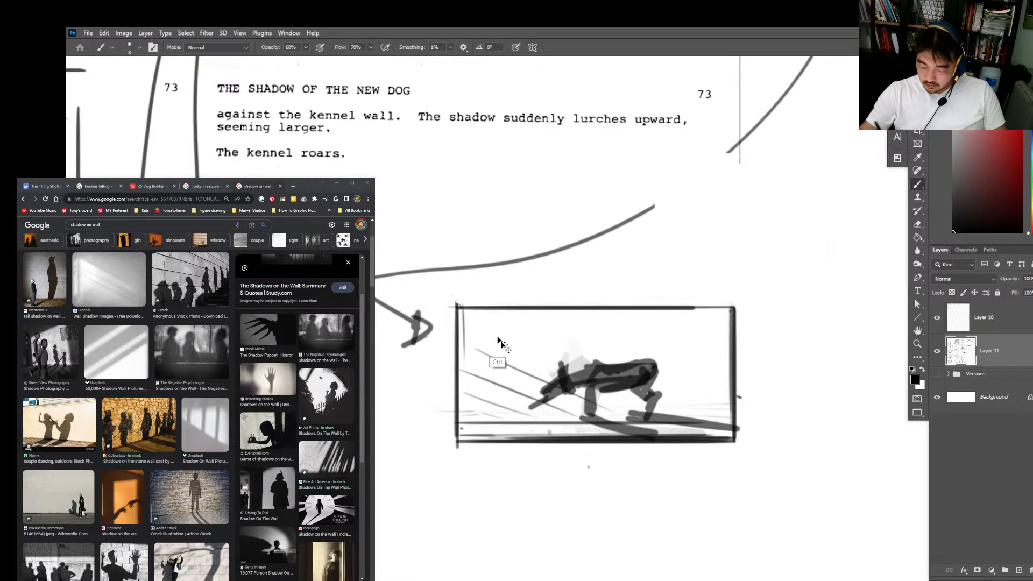
key(ctrl+z)
key(ctrl+z)
key(ctrl+z)
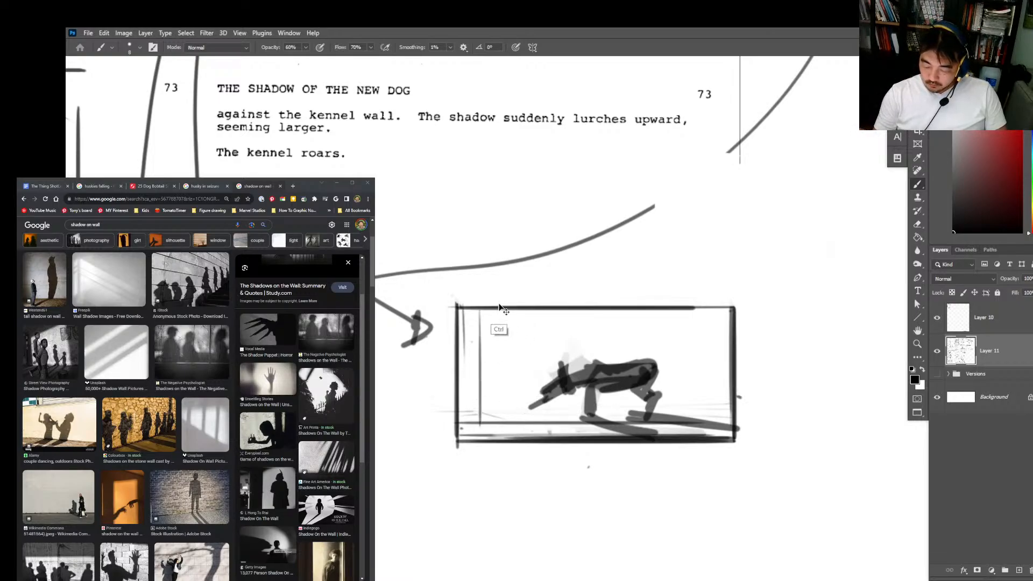
Step: Draw horizontal plank lines across the frame behind the dog to suggest the kennel wall
drag(464, 330, 733, 329)
drag(449, 347, 718, 344)
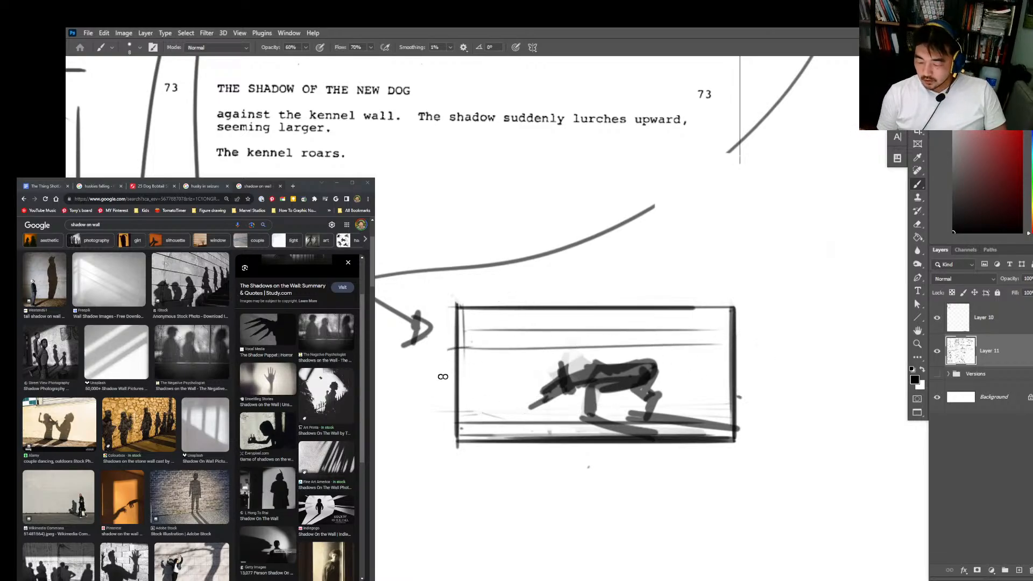
drag(437, 377, 761, 366)
drag(434, 404, 640, 399)
Step: Add short vertical joint marks between the plank lines across the wall, plus small strokes near the upper right corner
mouse_move(502, 379)
mouse_down()
mouse_move(500, 404)
mouse_move(554, 419)
mouse_up()
drag(702, 415, 702, 426)
drag(531, 355, 531, 373)
drag(679, 340, 678, 349)
drag(579, 341, 579, 349)
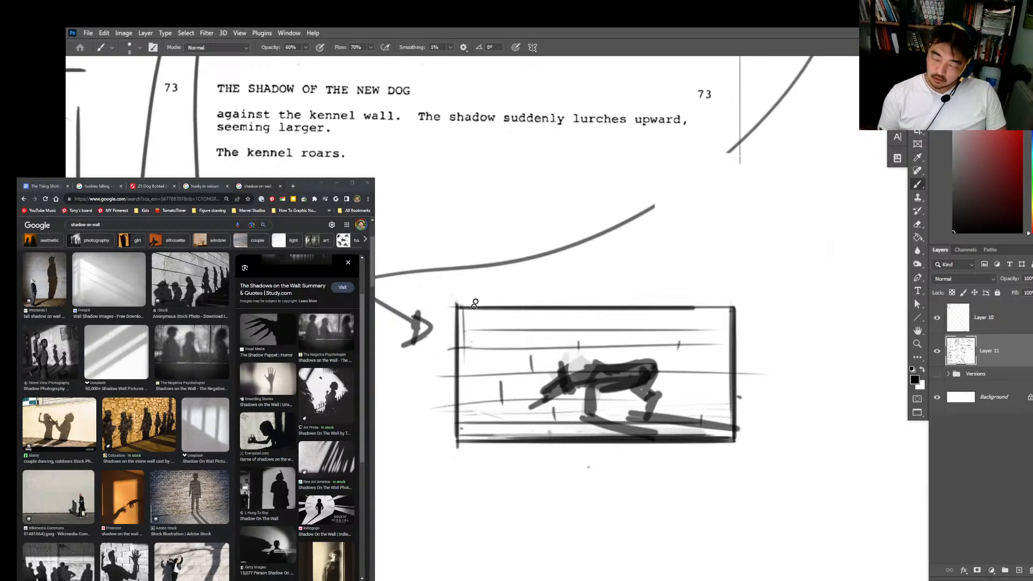
drag(473, 307, 474, 323)
mouse_move(619, 325)
mouse_down()
mouse_move(622, 338)
mouse_move(660, 320)
mouse_up()
drag(722, 347, 722, 366)
drag(713, 310, 727, 312)
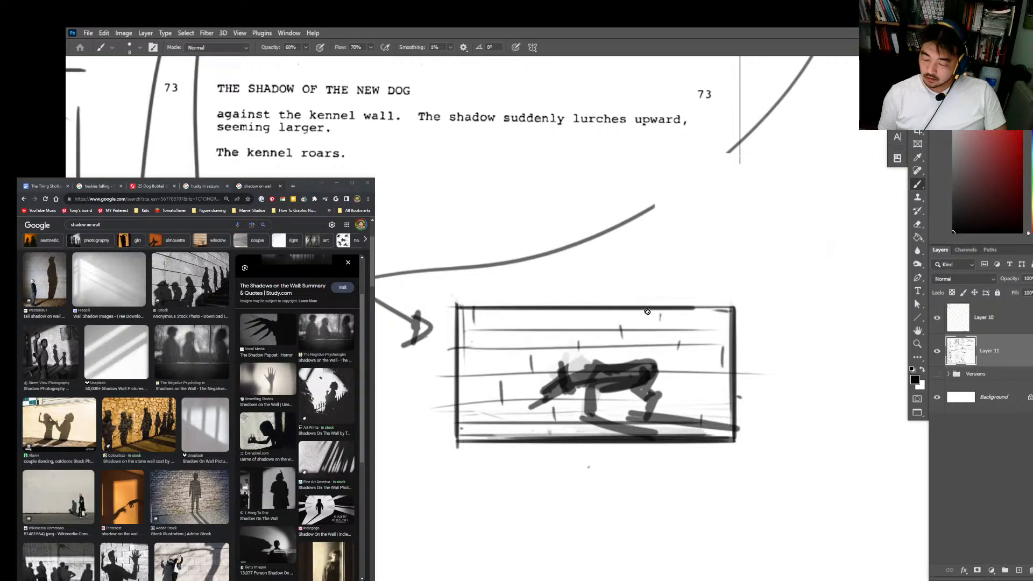
drag(665, 319, 682, 323)
Step: Darken the dog's body and floor shadow, and draw a dark blocky snout shape poking in at the frame's left edge
drag(631, 416, 718, 432)
drag(597, 380, 673, 375)
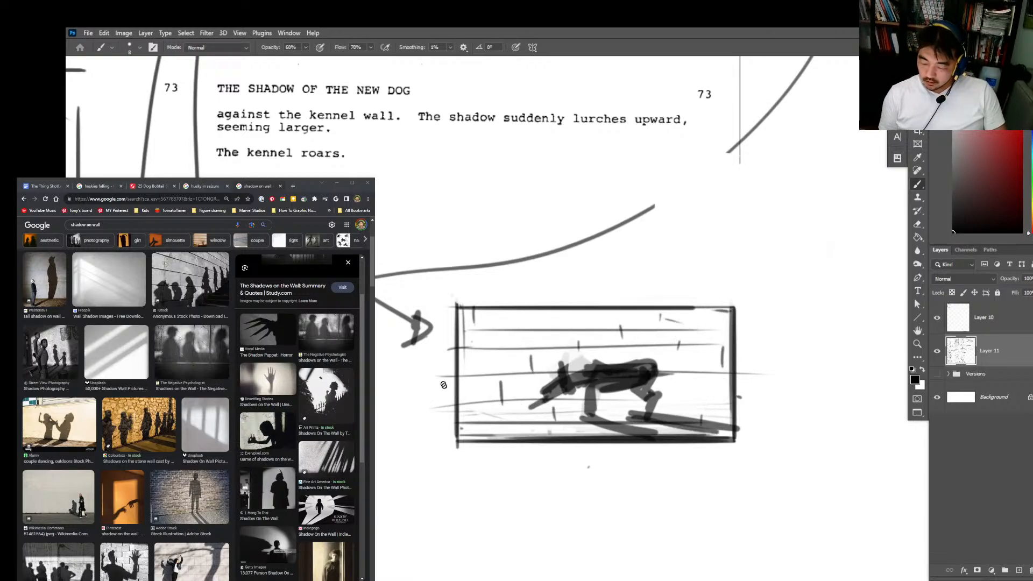
mouse_move(441, 378)
mouse_down()
mouse_move(487, 385)
mouse_move(462, 402)
mouse_move(479, 371)
mouse_move(476, 394)
mouse_up()
key(ctrl+z)
mouse_move(477, 393)
mouse_down()
mouse_move(452, 393)
mouse_move(477, 394)
mouse_up()
mouse_move(481, 385)
mouse_down()
mouse_move(459, 374)
mouse_move(478, 372)
mouse_move(477, 393)
mouse_move(474, 380)
mouse_move(468, 409)
mouse_up()
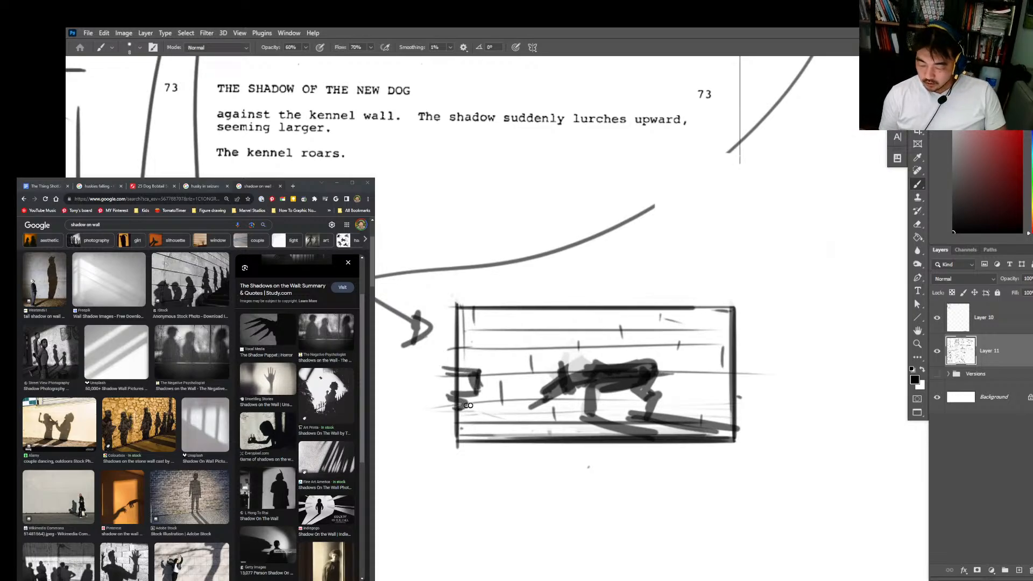
Step: Lasso the dog with its floor shadow and move the selection sideways toward the frame's right edge
key(l)
mouse_move(730, 411)
mouse_down()
mouse_move(727, 444)
mouse_move(599, 356)
mouse_move(720, 351)
mouse_up()
key(v)
drag(649, 384, 693, 383)
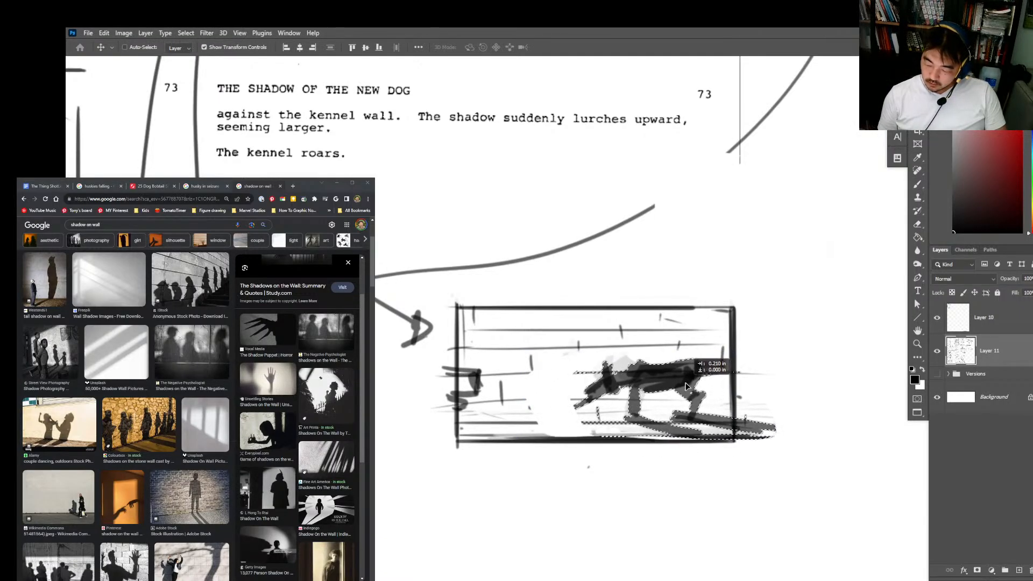
key(ctrl+d)
Step: Redraw the frame's bottom edge and extend the plank lines across the gap beside the dog
key(e)
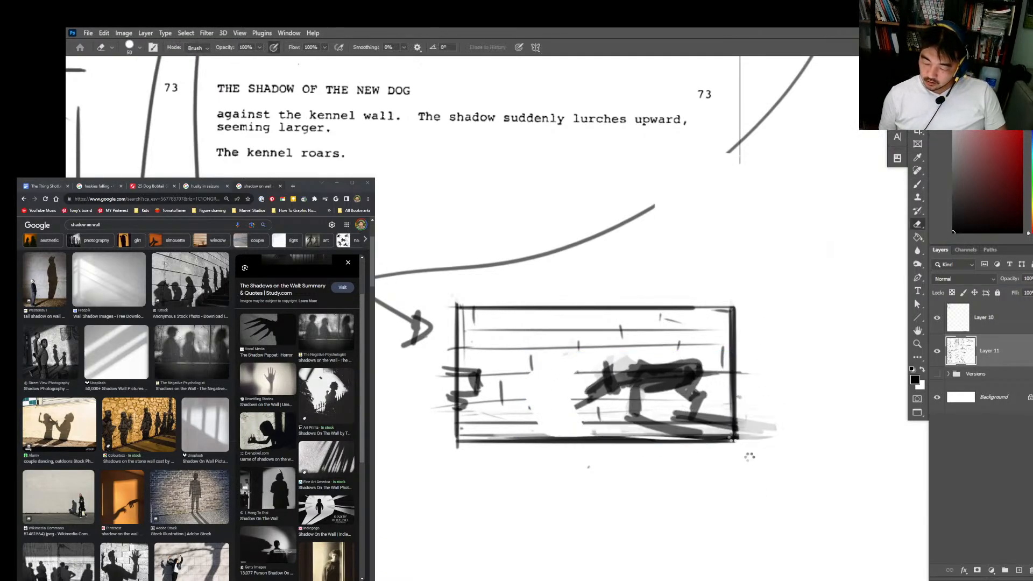
key(b)
mouse_move(723, 438)
mouse_down()
mouse_move(445, 449)
mouse_move(730, 424)
mouse_up()
drag(469, 403, 695, 406)
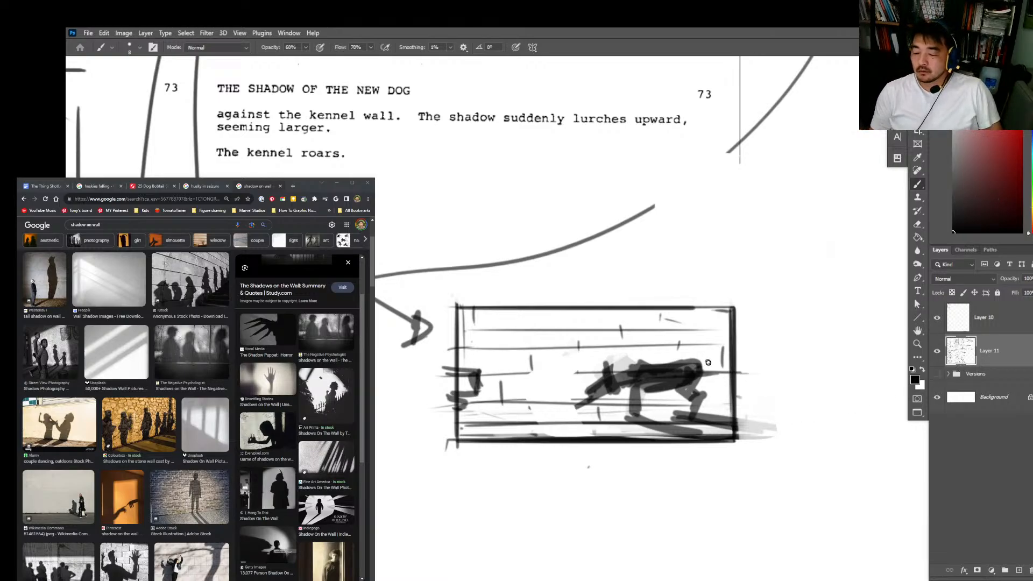
Step: Reinforce the dog's hind legs and add a raised tail reaching the frame's right edge
mouse_move(695, 364)
mouse_down()
mouse_move(720, 354)
mouse_move(692, 368)
mouse_move(689, 388)
mouse_move(624, 375)
mouse_move(711, 368)
mouse_move(687, 390)
mouse_move(695, 397)
mouse_move(670, 389)
mouse_move(676, 417)
mouse_up()
drag(625, 392, 627, 410)
key(ctrl+z)
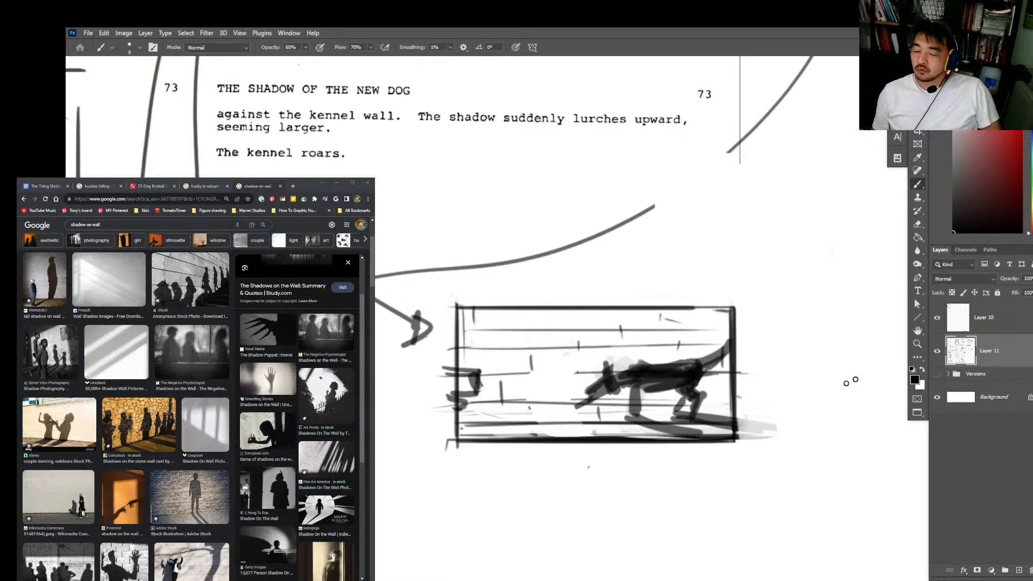
Step: Lasso the whole frame, duplicate it to a new layer, place the copy directly below, and merge it down
key(l)
mouse_move(799, 344)
mouse_down()
mouse_move(780, 438)
mouse_move(441, 474)
mouse_move(468, 296)
mouse_move(787, 324)
mouse_up()
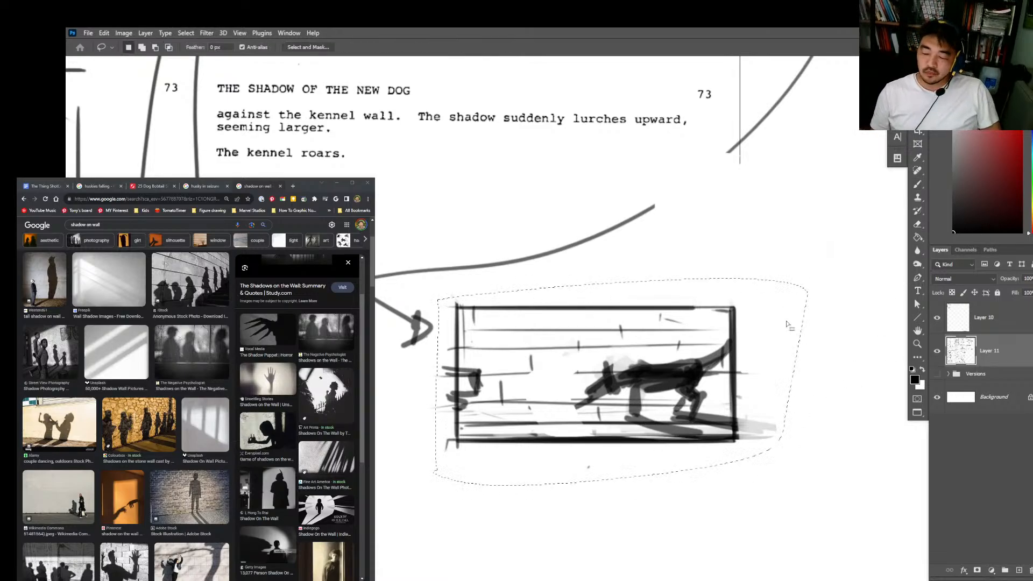
drag(818, 420, 802, 299)
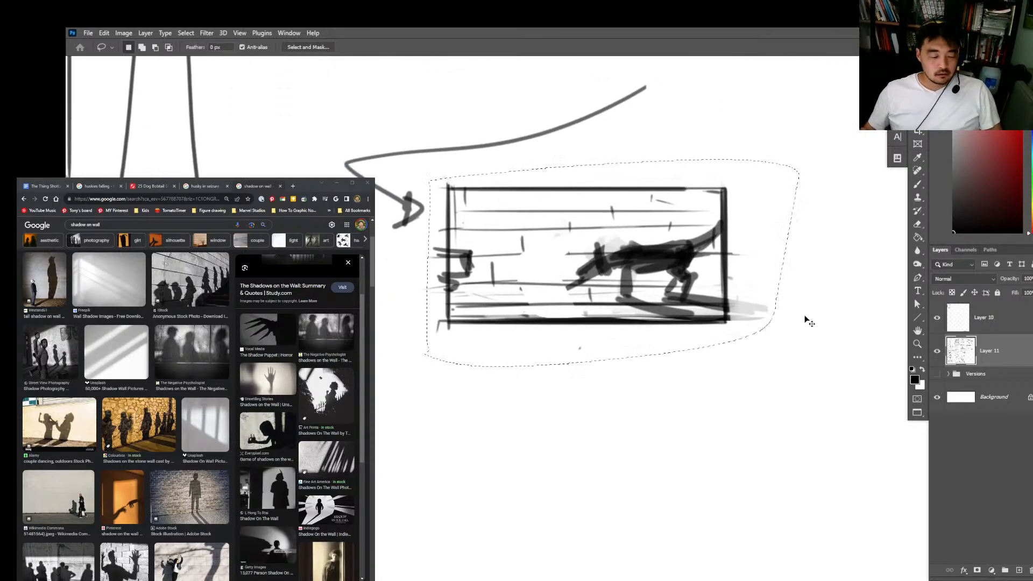
key(ctrl+j)
key(v)
drag(701, 269, 701, 443)
key(ctrl+e)
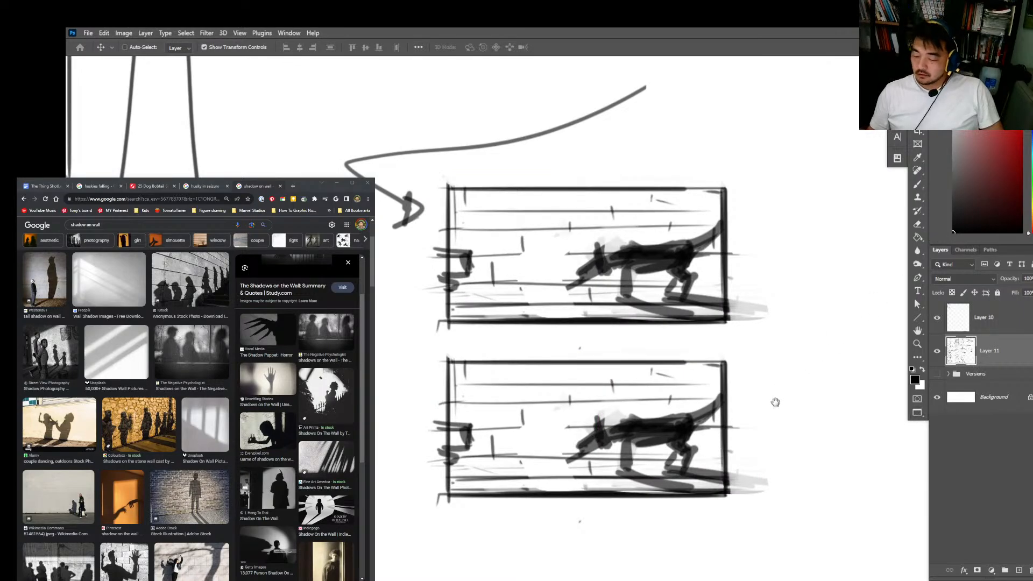
Step: Erase the dog in the lower frame down to a faint ghost to use as a drawing guide
drag(775, 402, 773, 354)
key(e)
mouse_move(718, 341)
mouse_down()
mouse_move(663, 376)
mouse_move(580, 392)
mouse_move(694, 377)
mouse_move(664, 370)
mouse_up()
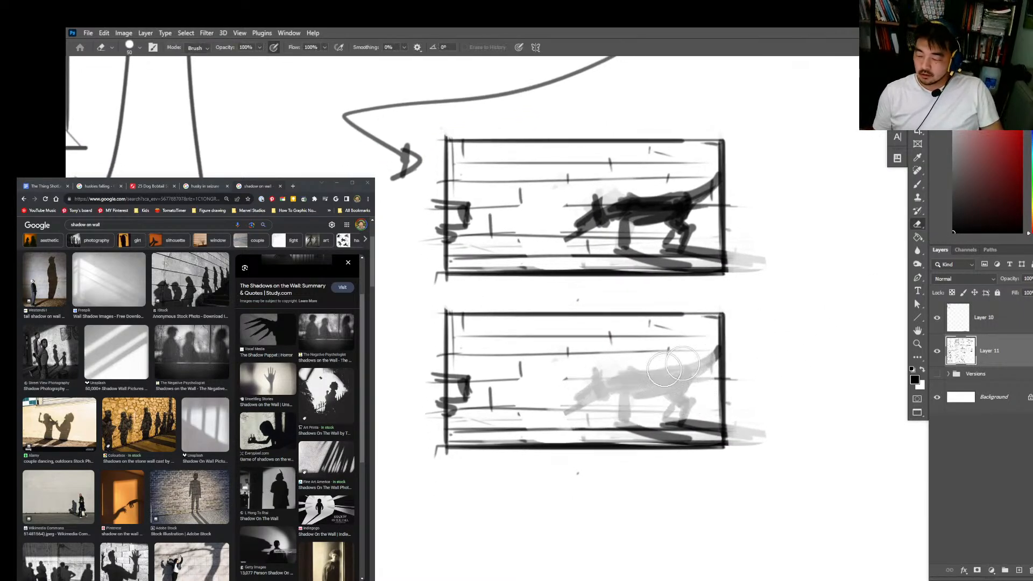
key(b)
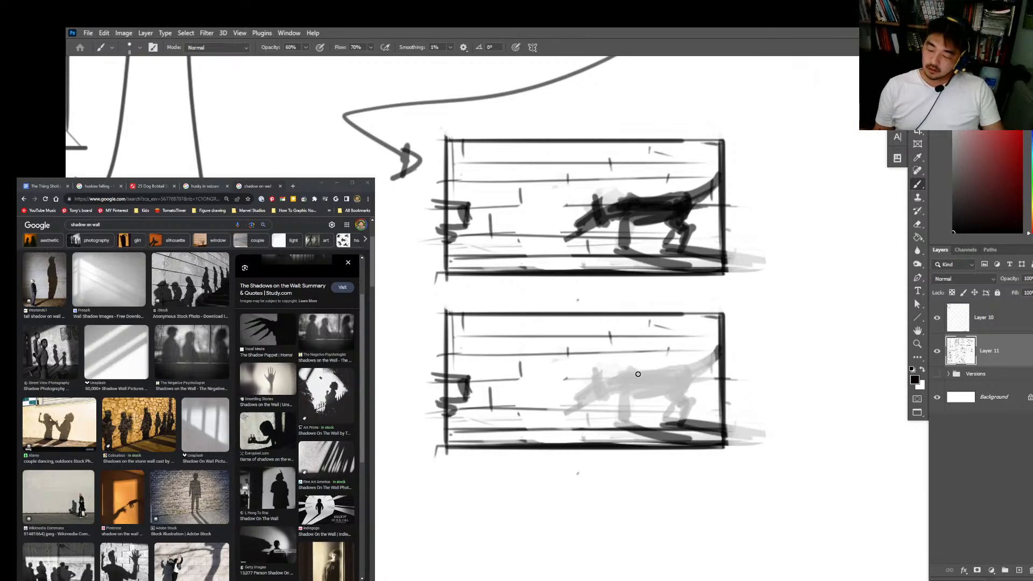
Step: Sketch the lower frame's dog with a raised dark head, pointed ears, and an angular arched back outline
drag(615, 376, 630, 367)
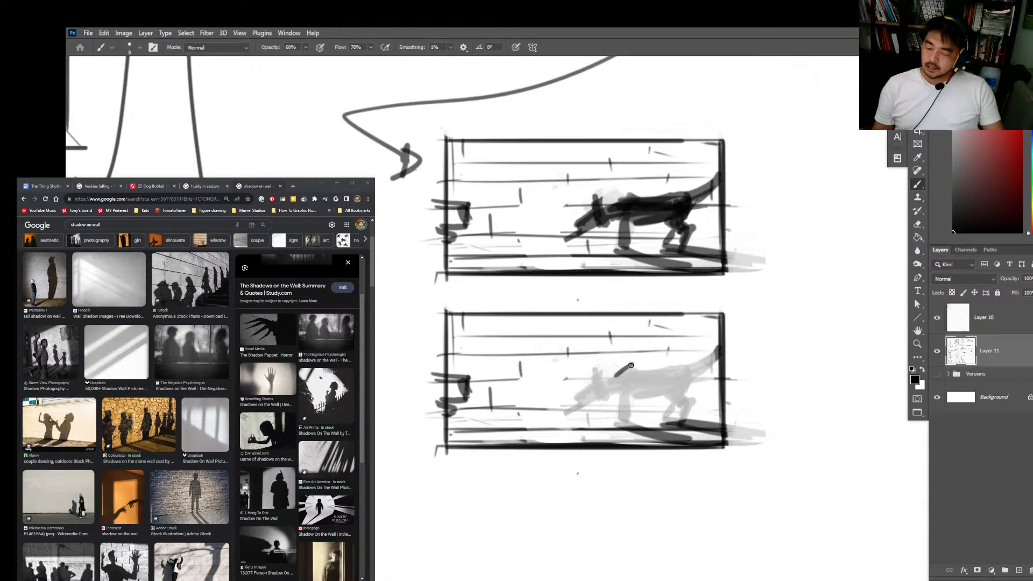
key(e)
mouse_move(628, 372)
mouse_down()
mouse_move(638, 339)
mouse_move(688, 354)
mouse_move(694, 381)
mouse_move(588, 355)
mouse_move(600, 377)
mouse_move(612, 362)
mouse_move(592, 359)
mouse_move(609, 347)
mouse_move(598, 339)
mouse_move(605, 350)
mouse_move(625, 343)
mouse_move(580, 380)
mouse_move(602, 373)
mouse_move(590, 371)
mouse_move(604, 352)
mouse_move(608, 367)
mouse_move(615, 356)
mouse_move(601, 349)
mouse_move(579, 375)
mouse_move(613, 371)
mouse_move(640, 350)
mouse_up()
key(b)
key(ctrl+z)
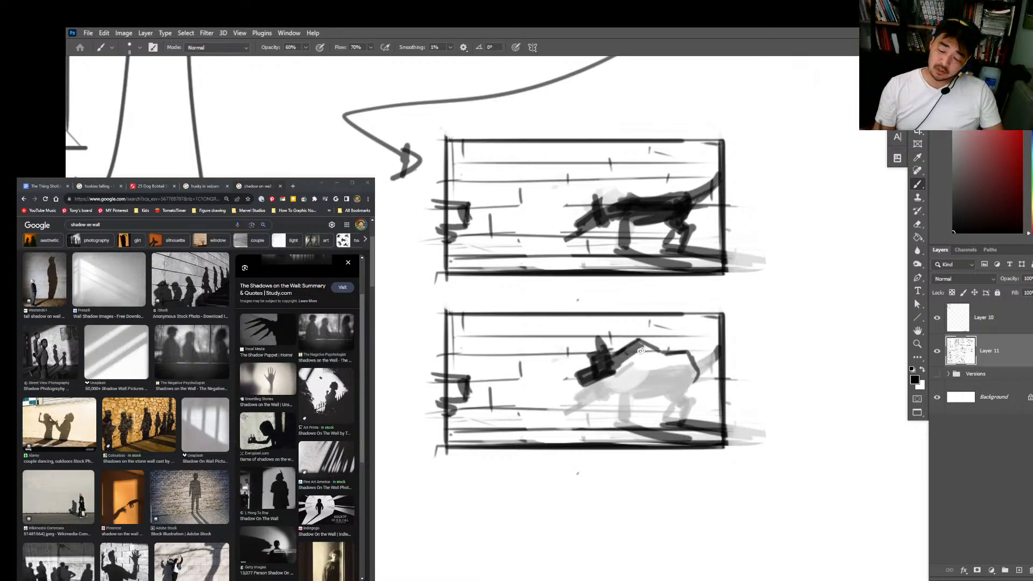
Step: Handwrite the years 2011 and 2023 beside the lower frame, one under the other
drag(749, 322, 774, 329)
drag(790, 318, 790, 335)
drag(802, 315, 801, 335)
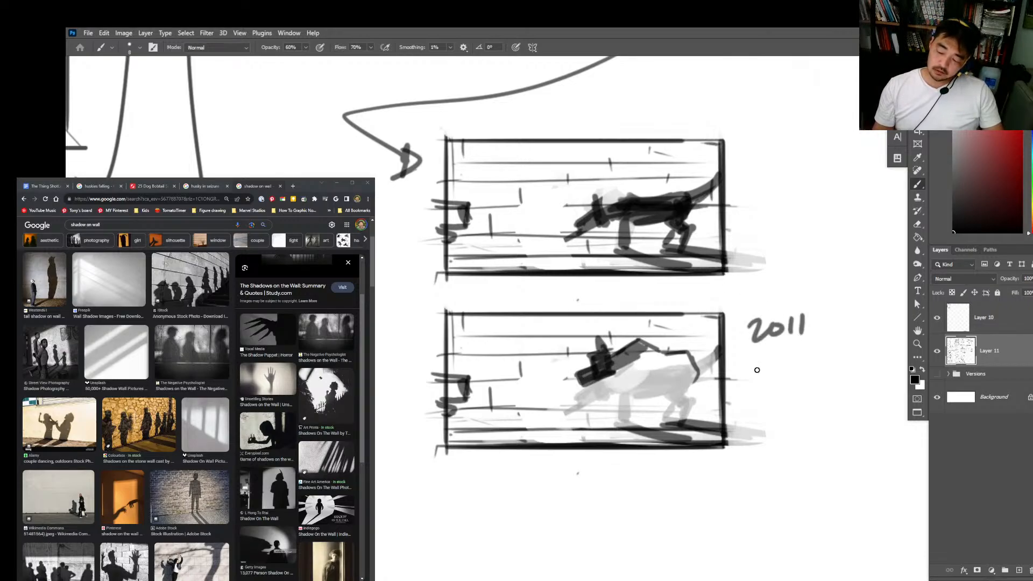
mouse_move(753, 365)
mouse_down()
mouse_move(773, 384)
mouse_move(777, 363)
mouse_move(807, 379)
mouse_up()
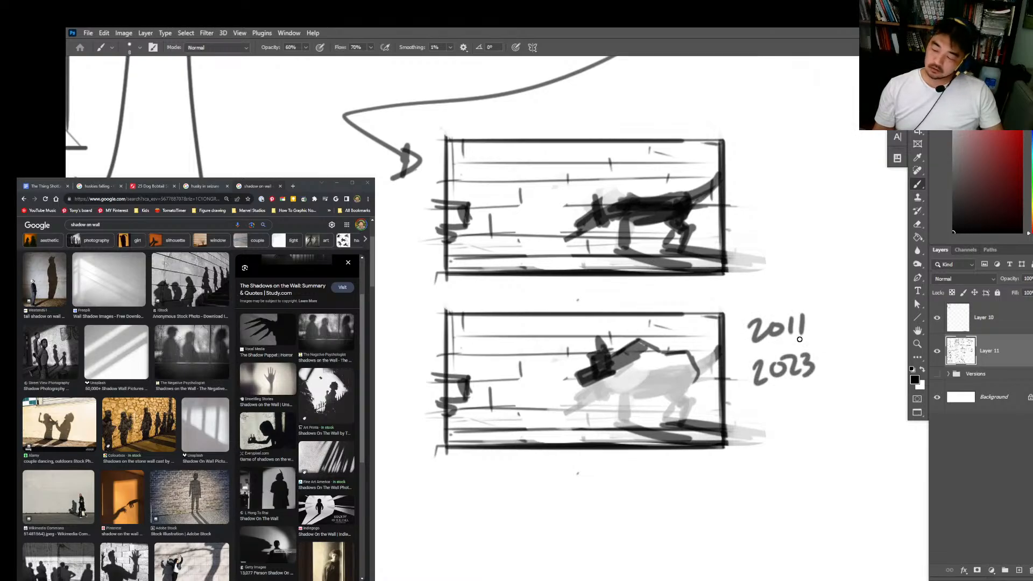
Step: Erase the shadow and plank strokes that spill past the upper frame's right edge
key(e)
drag(752, 208, 752, 281)
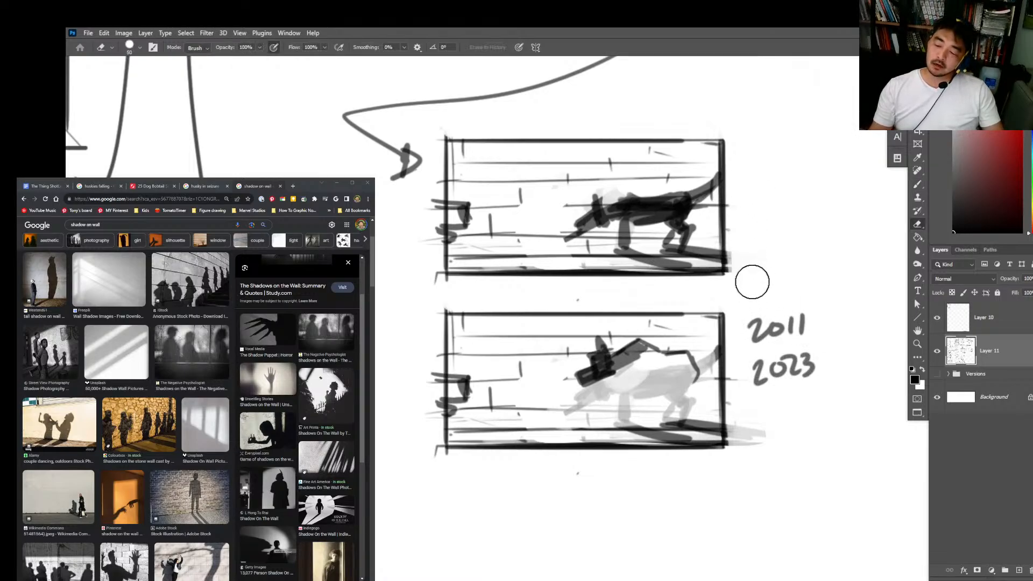
key(b)
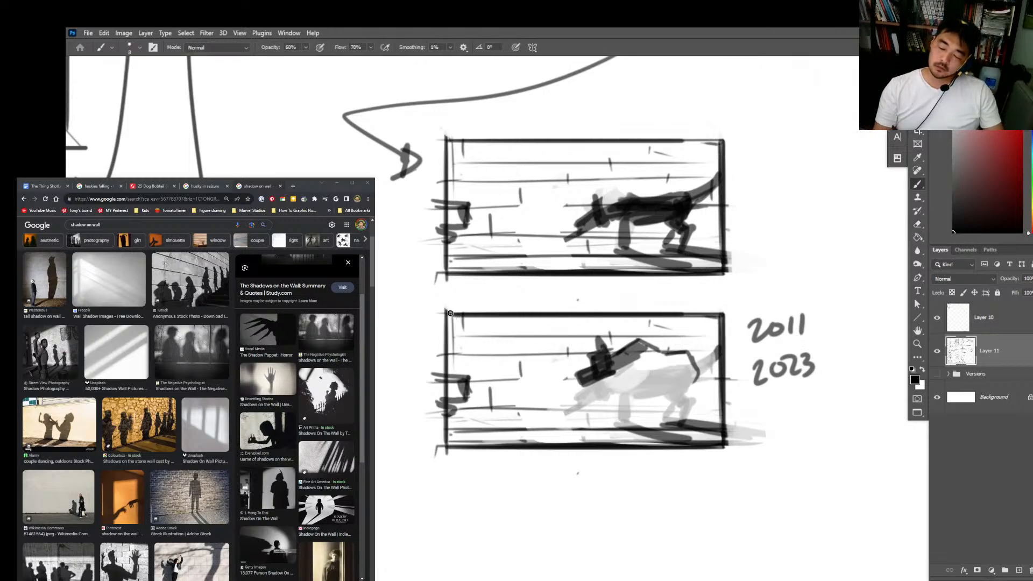
Step: Strengthen the lower frame's left edge, shade in the arched dog's body, and draw its legs
drag(450, 312, 447, 430)
mouse_move(631, 361)
mouse_down()
mouse_move(637, 416)
mouse_move(630, 370)
mouse_move(649, 345)
mouse_move(640, 380)
mouse_move(669, 374)
mouse_move(659, 360)
mouse_move(655, 381)
mouse_move(674, 358)
mouse_move(684, 377)
mouse_up()
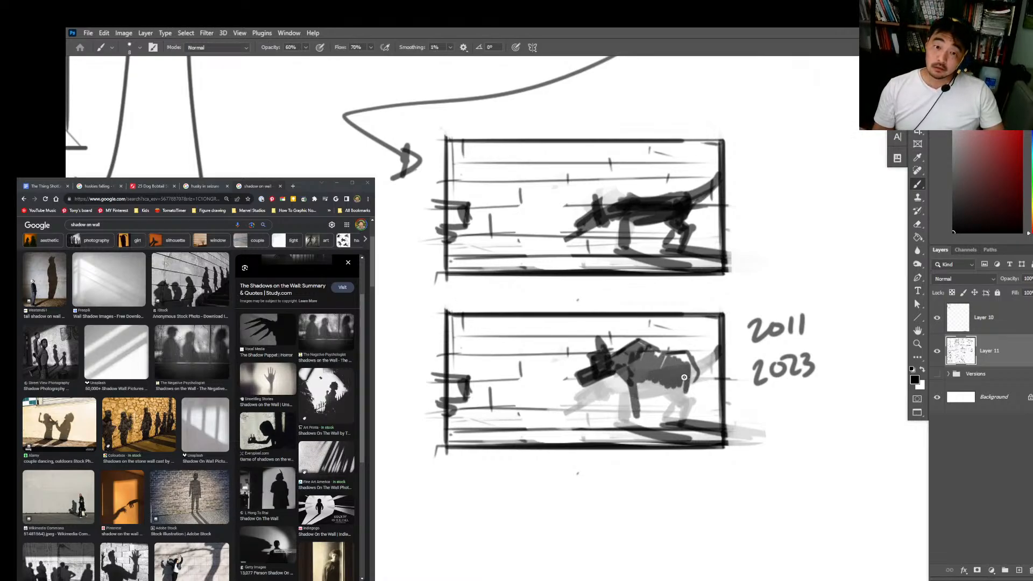
mouse_move(655, 355)
mouse_down()
mouse_move(685, 368)
mouse_move(686, 419)
mouse_move(636, 378)
mouse_move(687, 376)
mouse_up()
key(super)
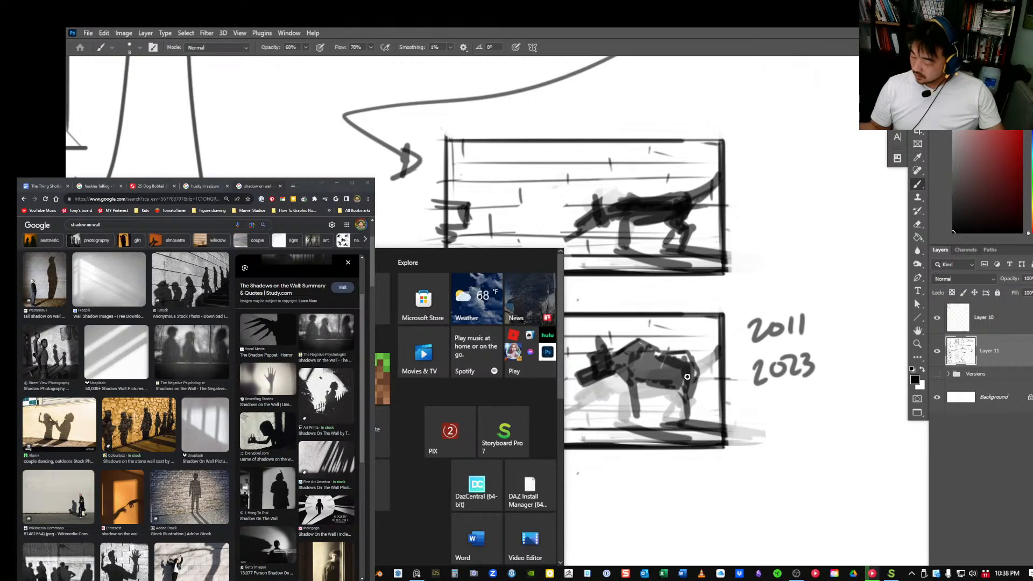
key(super)
Step: Review the whole storyboard page and return to the two dog-shadow frames
drag(823, 361, 760, 470)
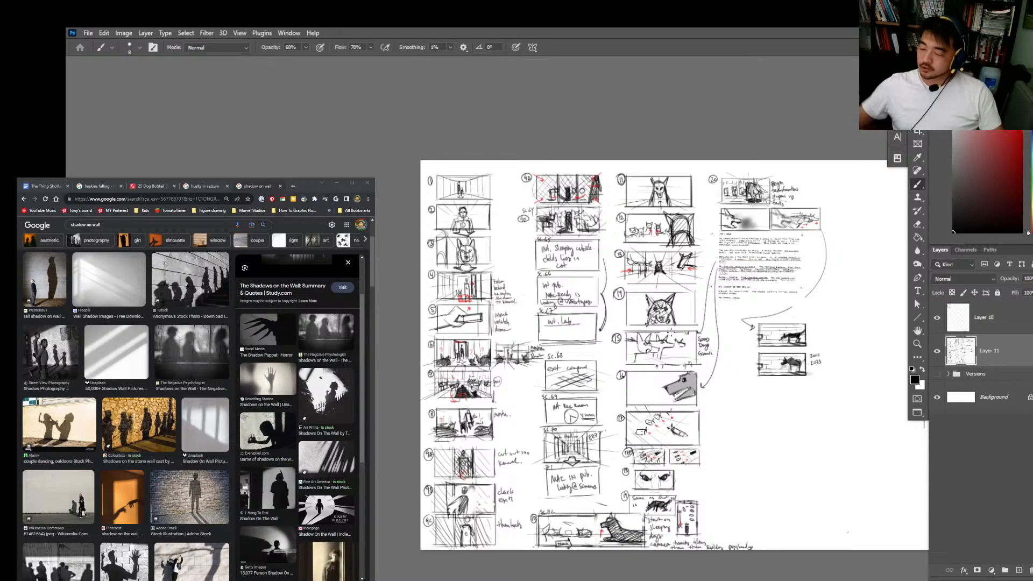
key(z)
drag(785, 375, 839, 354)
key(b)
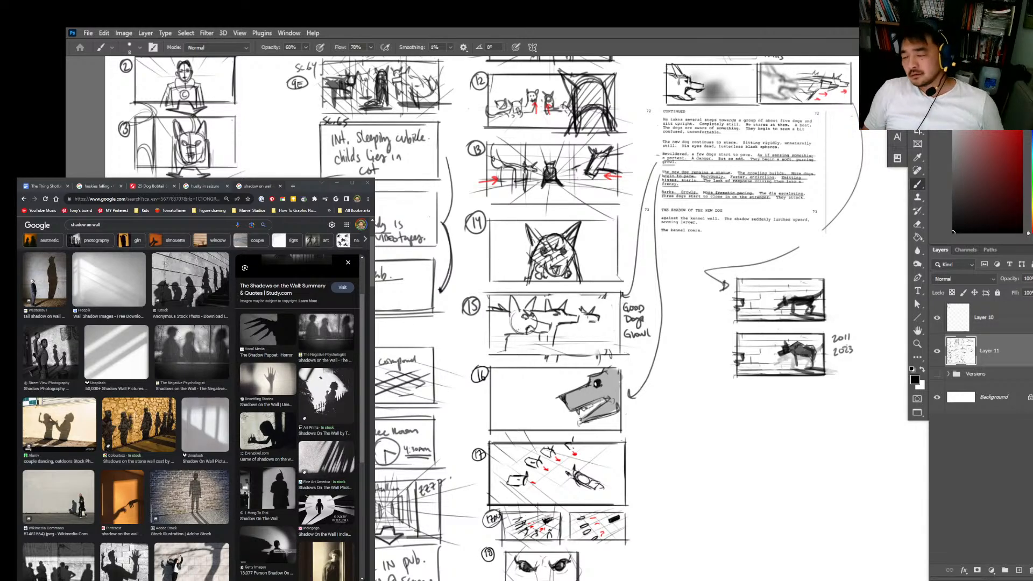
scroll(815, 370, up, 4)
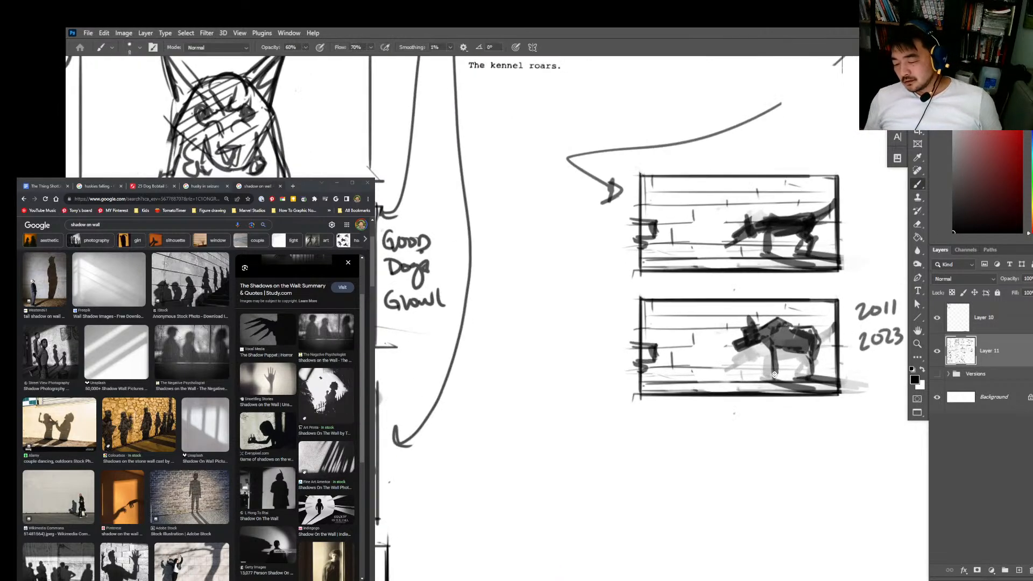
Step: Darken the legs and underbelly of the arched dog in the lower frame
mouse_move(775, 375)
mouse_down()
mouse_move(777, 353)
mouse_move(808, 351)
mouse_up()
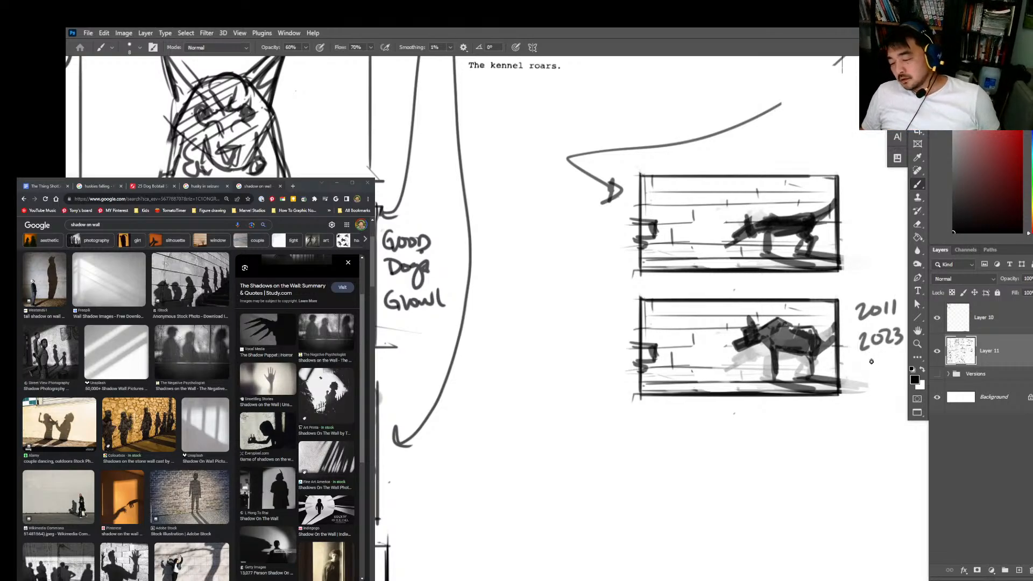
key(e)
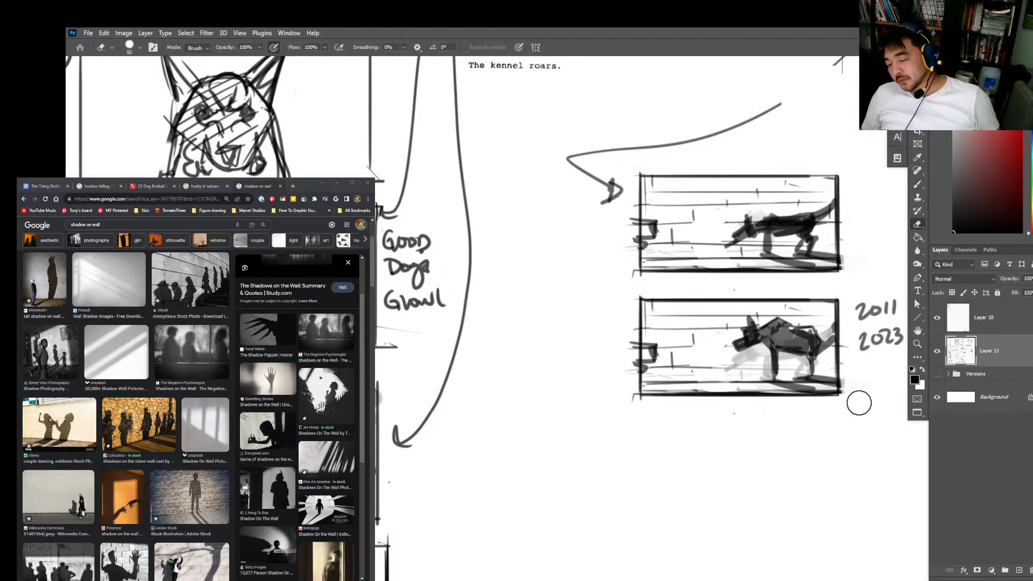
Step: Draw a third rectangular frame directly beneath the two dog-shadow frames, matching their width
drag(726, 421, 660, 381)
key(b)
click(574, 371)
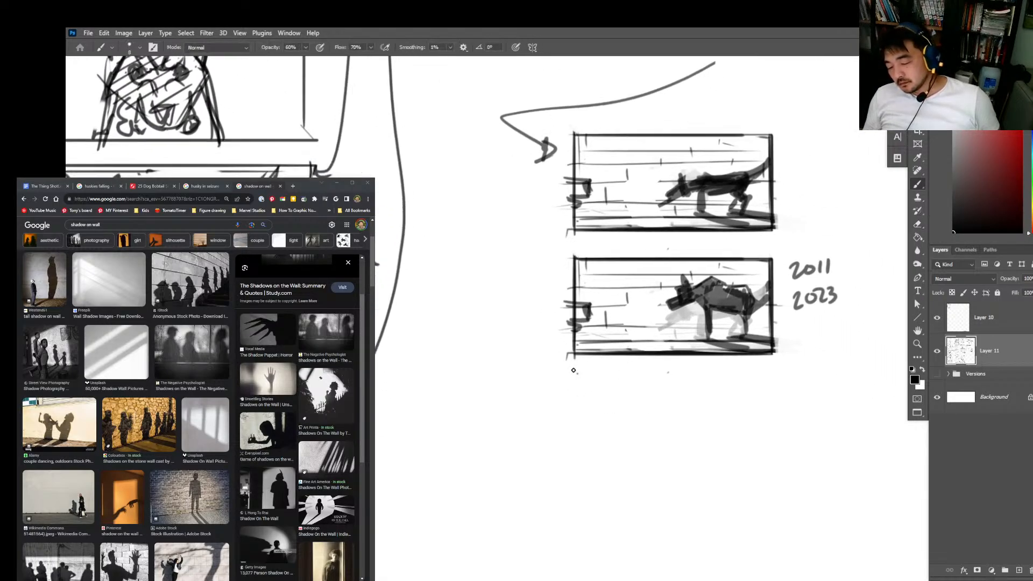
shift+click(574, 469)
shift+click(574, 371)
shift+click(780, 371)
shift+click(778, 469)
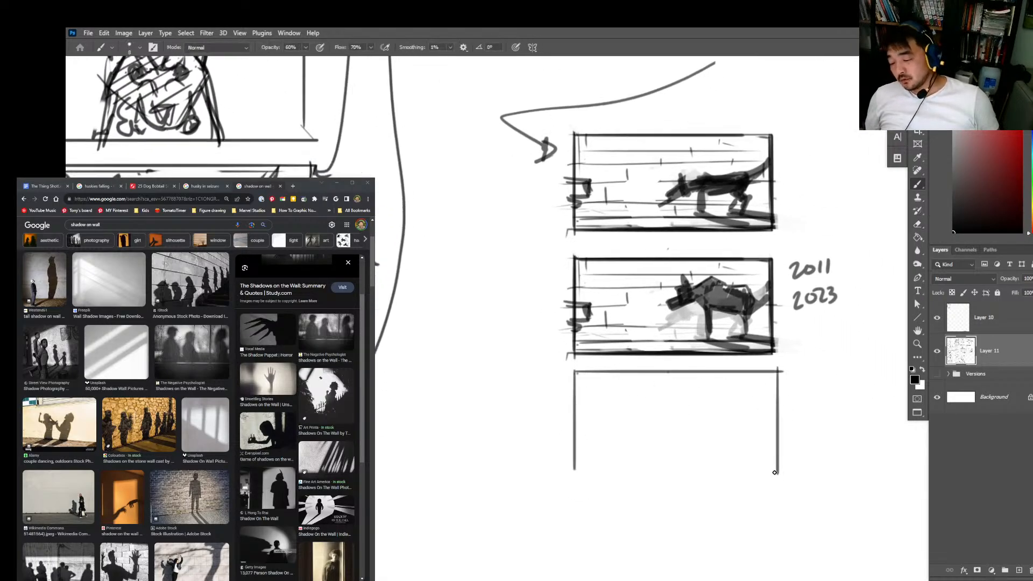
shift+click(557, 467)
Step: Fade the grey shadow beneath the arched dog's head and strengthen the right edge of the upper dog frame
key(e)
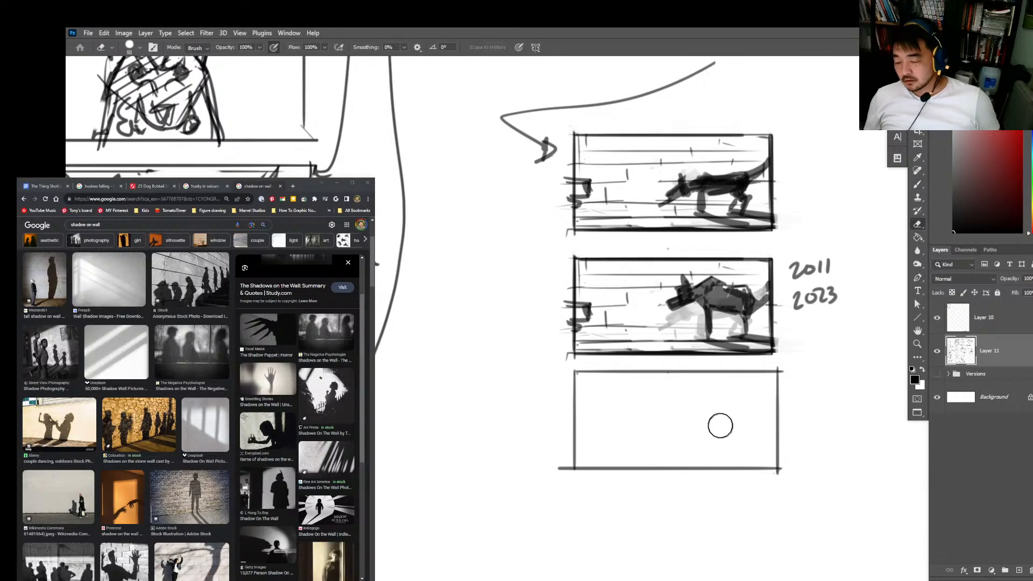
drag(669, 330, 705, 333)
key(b)
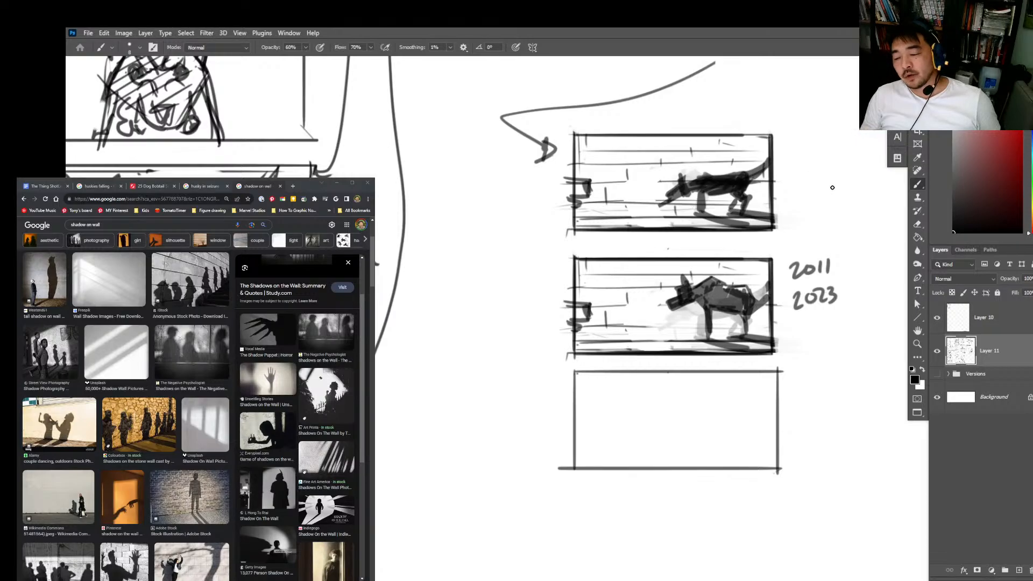
drag(818, 206, 760, 207)
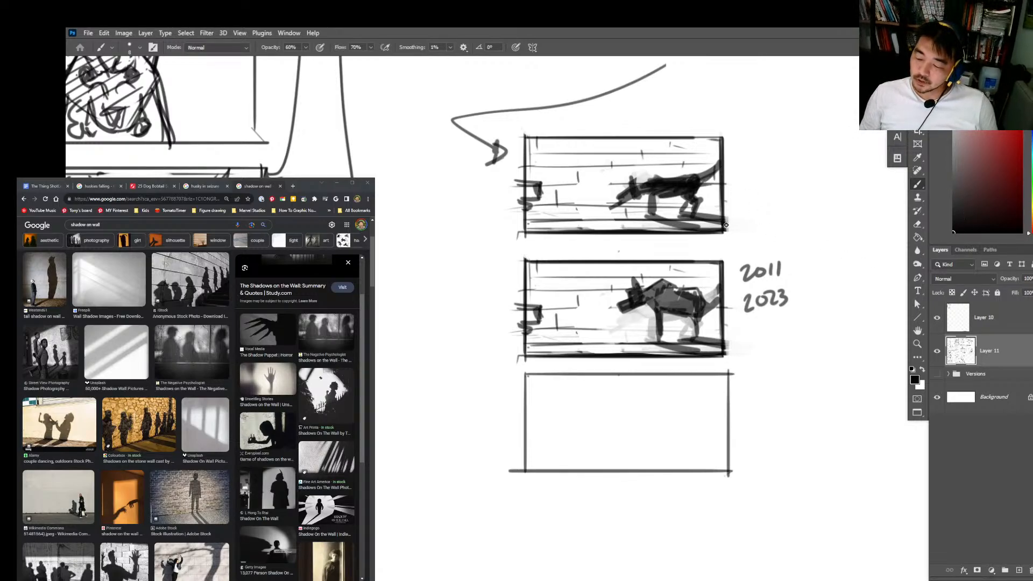
mouse_move(723, 224)
mouse_down()
mouse_move(724, 136)
mouse_move(525, 137)
mouse_move(526, 198)
mouse_up()
Step: Draw a hunched, spiky-backed creature shadow in the third frame, with a dark floor strip and a short mark across the left edge
key(z)
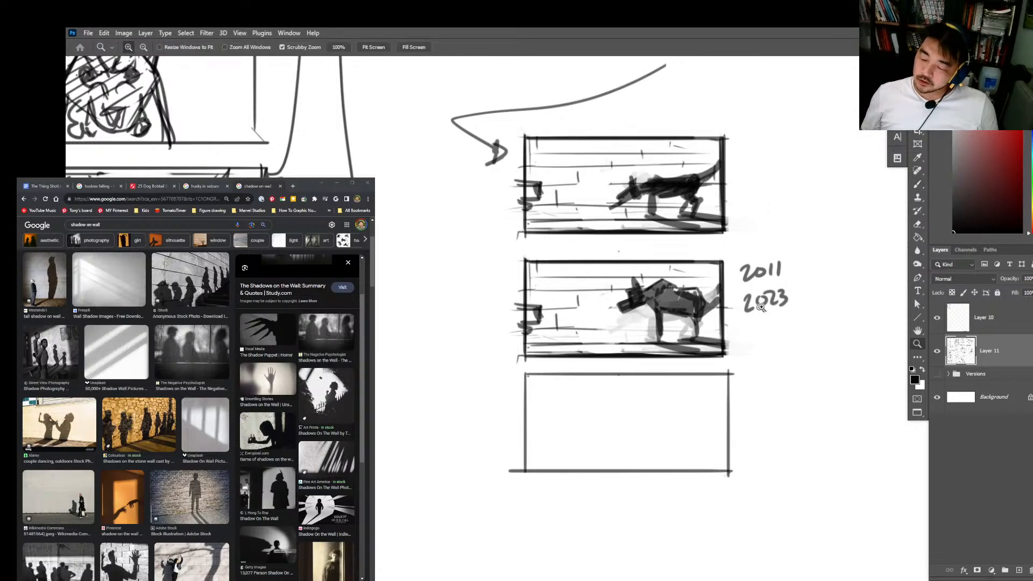
mouse_move(763, 310)
mouse_down()
mouse_move(748, 331)
mouse_move(777, 253)
mouse_up()
click(686, 278)
key(b)
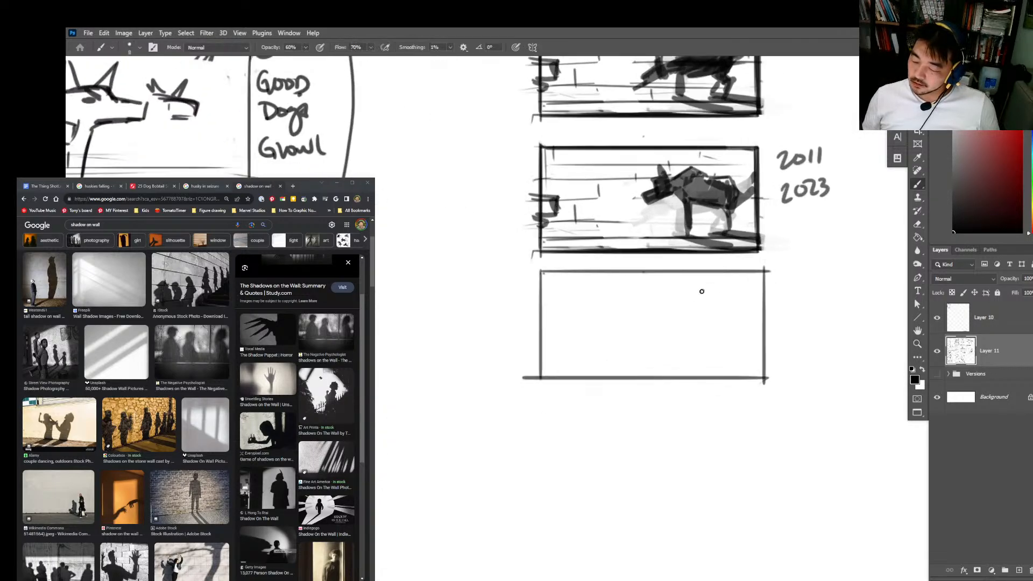
mouse_move(657, 310)
mouse_down()
mouse_move(740, 311)
mouse_move(704, 285)
mouse_move(712, 295)
mouse_move(702, 338)
mouse_up()
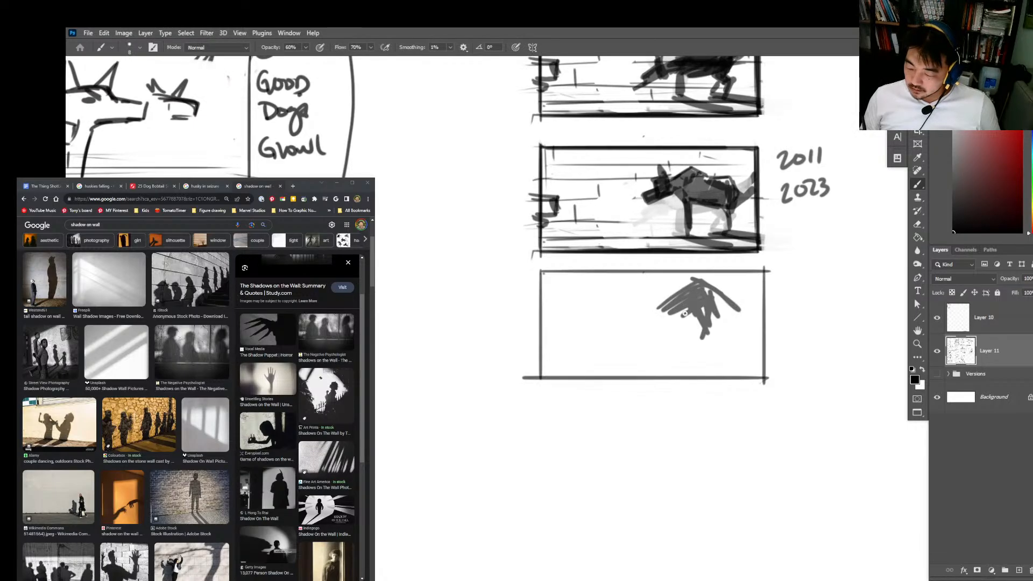
mouse_move(682, 296)
mouse_down()
mouse_move(654, 295)
mouse_move(668, 291)
mouse_move(664, 302)
mouse_move(689, 287)
mouse_move(671, 322)
mouse_move(656, 325)
mouse_move(696, 285)
mouse_move(687, 315)
mouse_move(719, 293)
mouse_move(696, 293)
mouse_move(727, 300)
mouse_move(716, 339)
mouse_move(692, 350)
mouse_move(724, 325)
mouse_move(707, 329)
mouse_move(743, 330)
mouse_move(723, 322)
mouse_move(743, 345)
mouse_move(721, 361)
mouse_move(731, 355)
mouse_move(680, 348)
mouse_move(712, 352)
mouse_move(701, 362)
mouse_move(748, 363)
mouse_move(743, 370)
mouse_move(545, 368)
mouse_move(733, 362)
mouse_move(716, 372)
mouse_move(724, 310)
mouse_move(711, 272)
mouse_move(732, 311)
mouse_move(752, 299)
mouse_move(730, 315)
mouse_move(759, 311)
mouse_move(755, 341)
mouse_move(764, 311)
mouse_move(741, 352)
mouse_move(731, 321)
mouse_move(692, 348)
mouse_move(738, 344)
mouse_move(688, 306)
mouse_move(661, 303)
mouse_move(650, 325)
mouse_move(689, 270)
mouse_move(740, 314)
mouse_move(696, 355)
mouse_move(705, 357)
mouse_move(679, 359)
mouse_up()
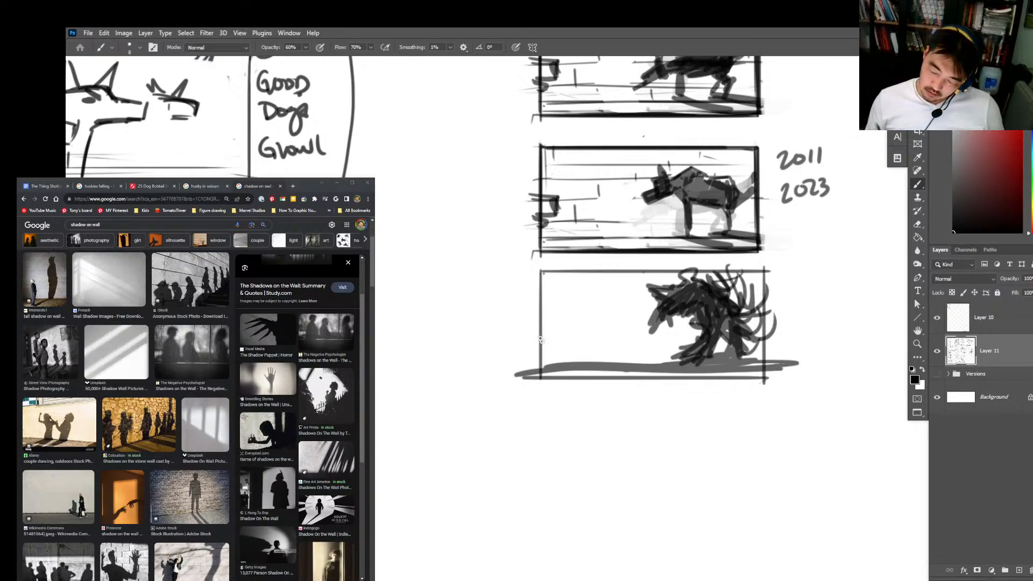
drag(526, 317, 561, 323)
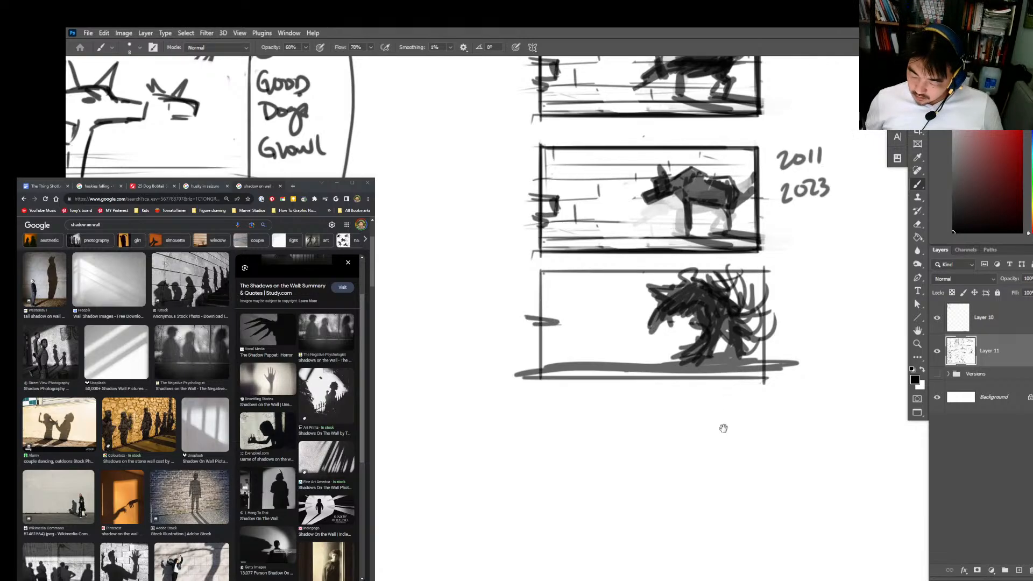
Step: Duplicate the creature-shadow frame straight below the original and merge the copy into Layer 11
drag(722, 428, 715, 350)
key(l)
mouse_move(804, 265)
mouse_down()
mouse_move(477, 267)
mouse_move(534, 191)
mouse_move(823, 196)
mouse_up()
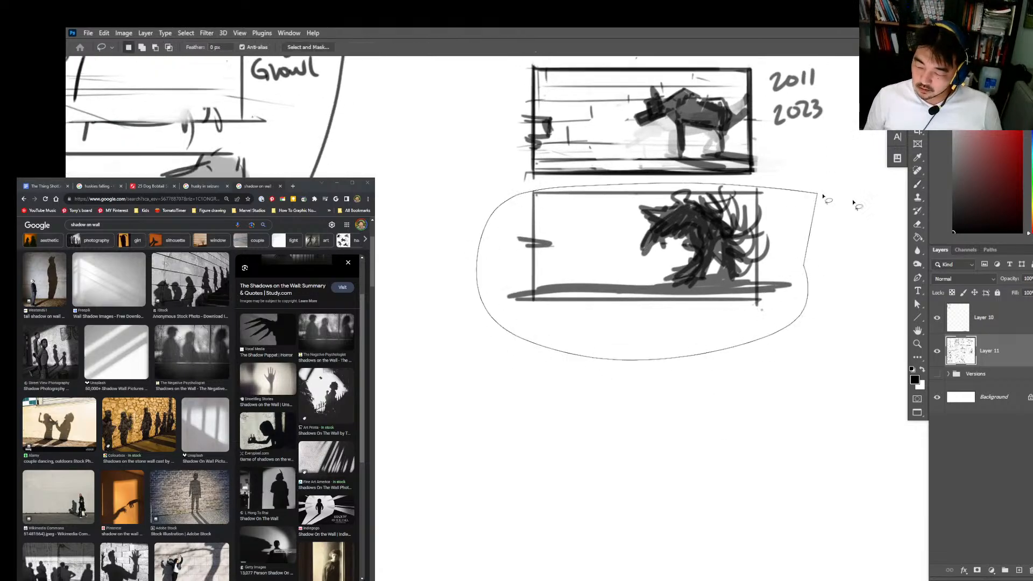
key(ctrl+j)
key(v)
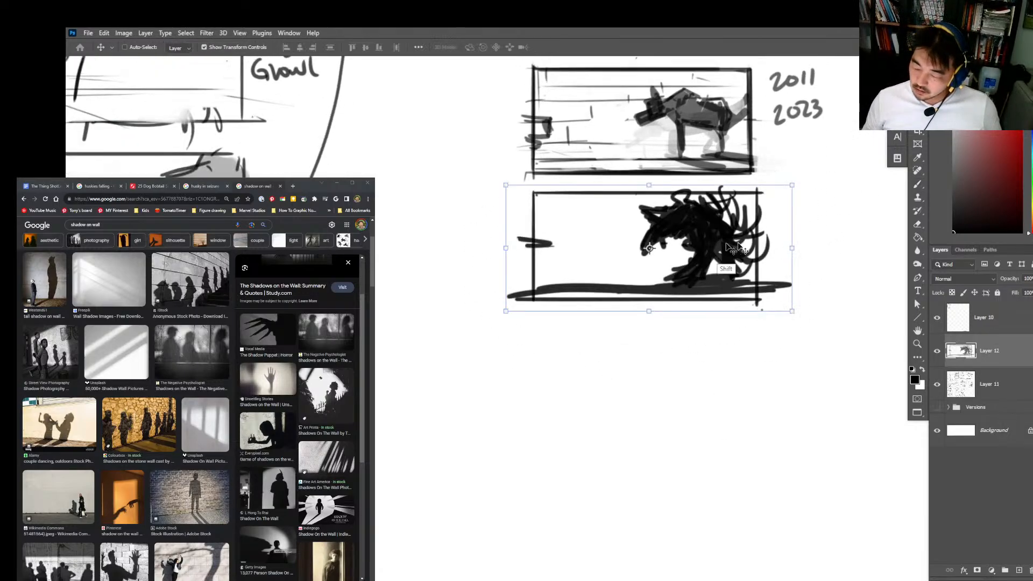
mouse_move(738, 248)
mouse_down()
mouse_move(737, 396)
mouse_move(739, 332)
mouse_up()
key(ctrl+e)
key(b)
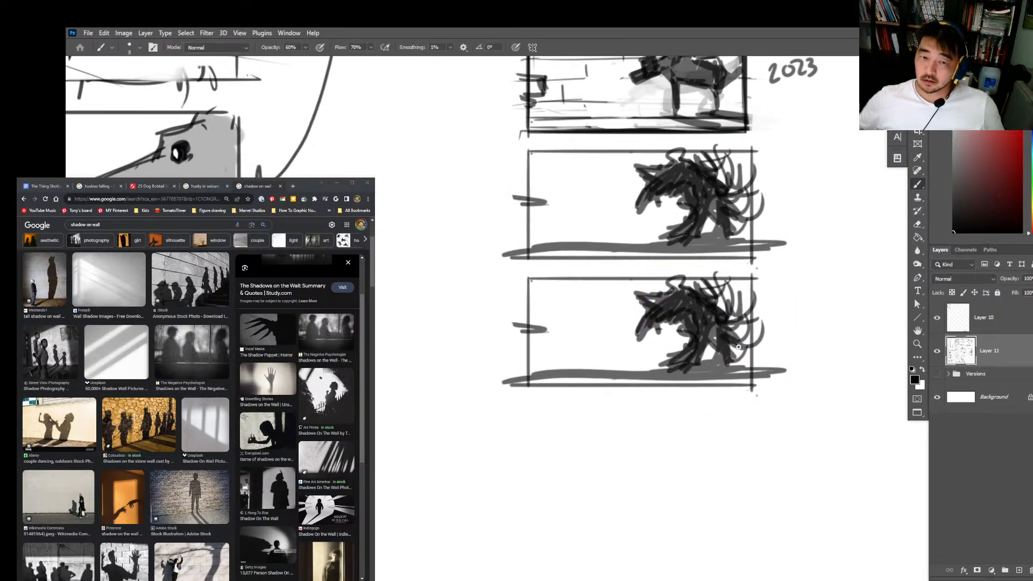
Step: Rework the creature in the copied frame, erasing the old muzzle and drawing a stretched head with open, toothed jaws
key(e)
mouse_move(662, 323)
mouse_down()
mouse_move(651, 334)
mouse_move(651, 308)
mouse_move(673, 305)
mouse_move(633, 315)
mouse_move(643, 339)
mouse_up()
key(ctrl+z)
key(b)
key(e)
key(ctrl+z)
key(b)
mouse_move(653, 299)
mouse_down()
mouse_move(615, 331)
mouse_move(618, 319)
mouse_move(634, 316)
mouse_move(636, 332)
mouse_move(612, 344)
mouse_move(638, 308)
mouse_move(666, 297)
mouse_move(638, 292)
mouse_move(637, 330)
mouse_move(668, 303)
mouse_move(696, 331)
mouse_move(658, 321)
mouse_move(640, 302)
mouse_move(609, 317)
mouse_move(633, 302)
mouse_move(624, 337)
mouse_move(646, 310)
mouse_move(640, 295)
mouse_move(679, 281)
mouse_move(698, 297)
mouse_move(678, 311)
mouse_move(693, 338)
mouse_move(686, 365)
mouse_move(675, 337)
mouse_move(689, 331)
mouse_move(681, 365)
mouse_move(726, 344)
mouse_up()
key(ctrl+z)
key(e)
key(b)
scroll(742, 291, down, 2)
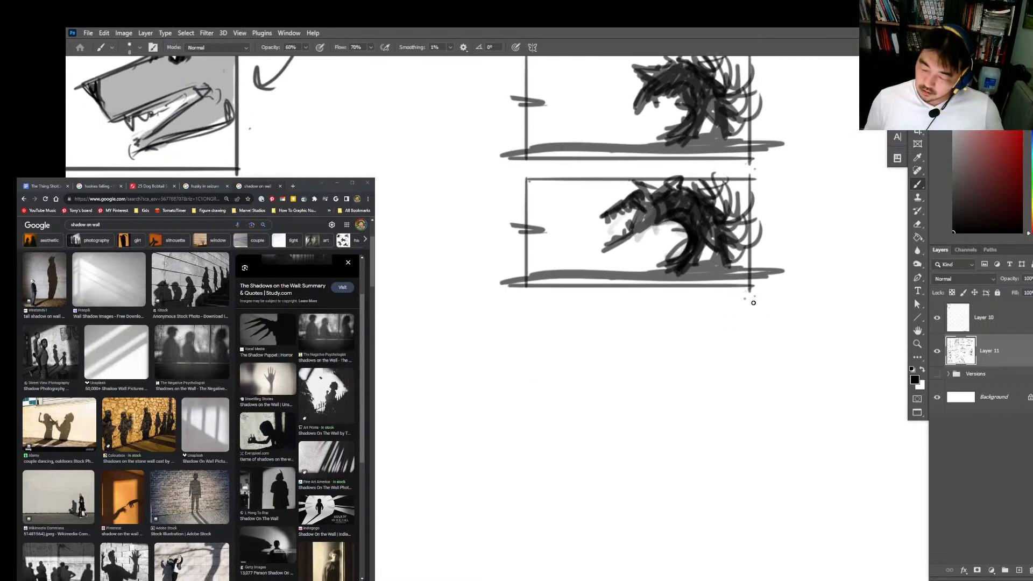
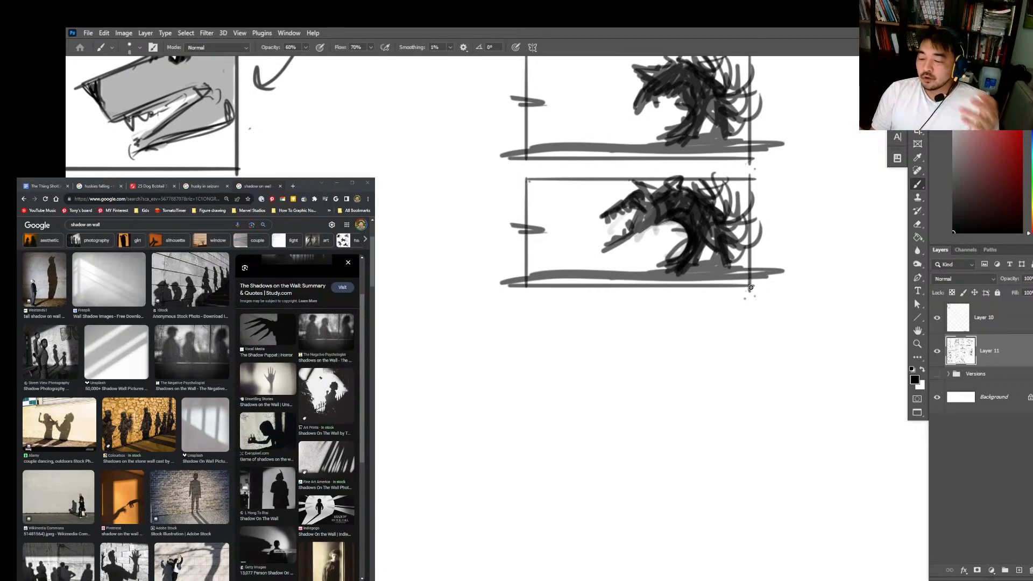
Step: Strengthen the lower right edge of the bottom creature-shadow frame
drag(747, 204, 746, 297)
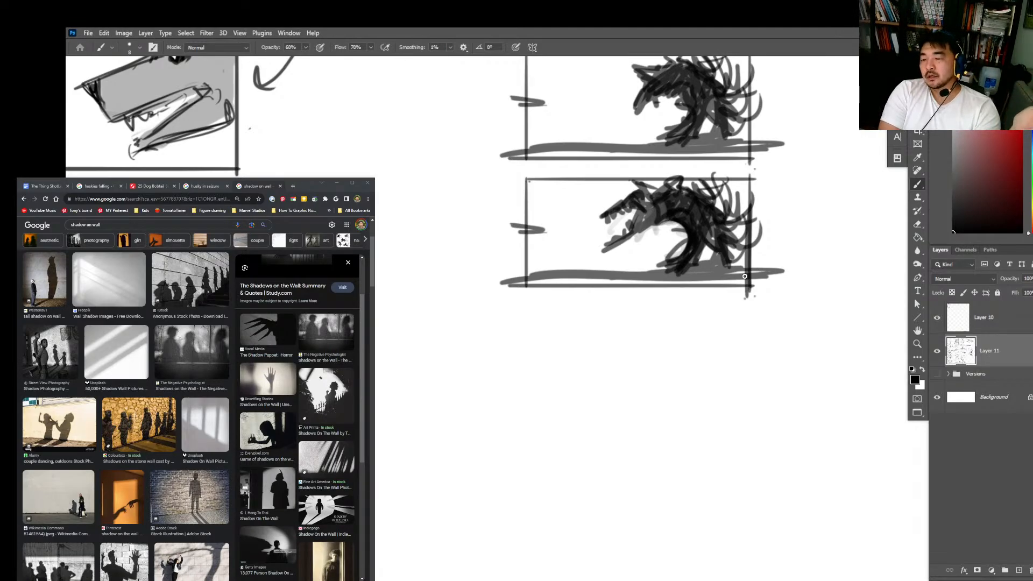
click(991, 281)
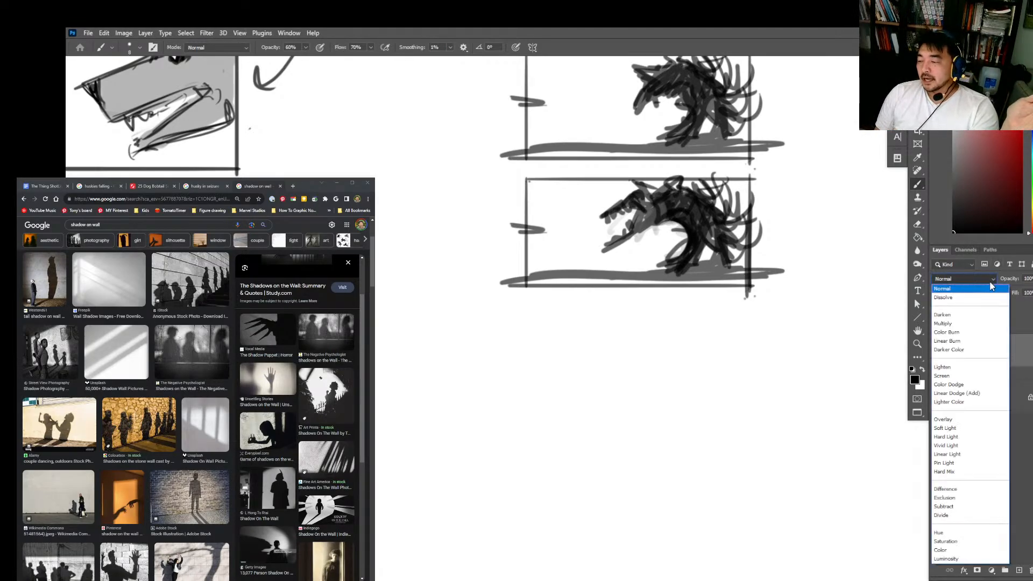
click(980, 220)
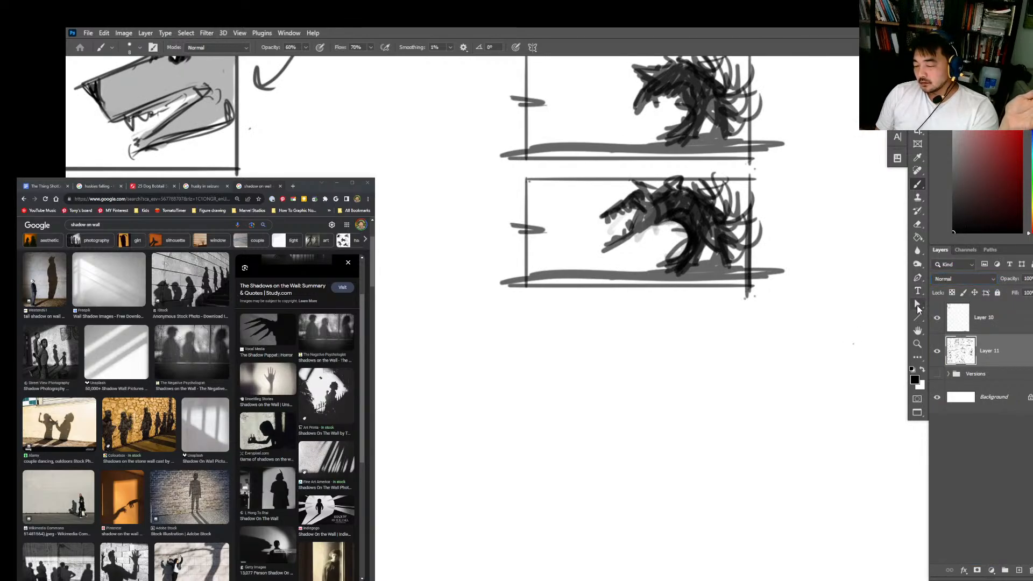
click(954, 280)
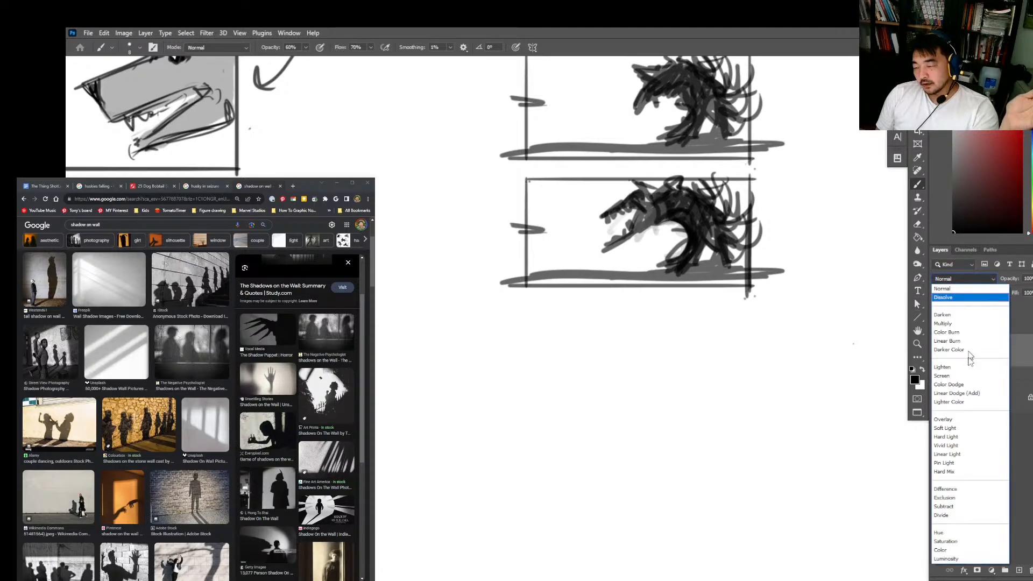
click(894, 317)
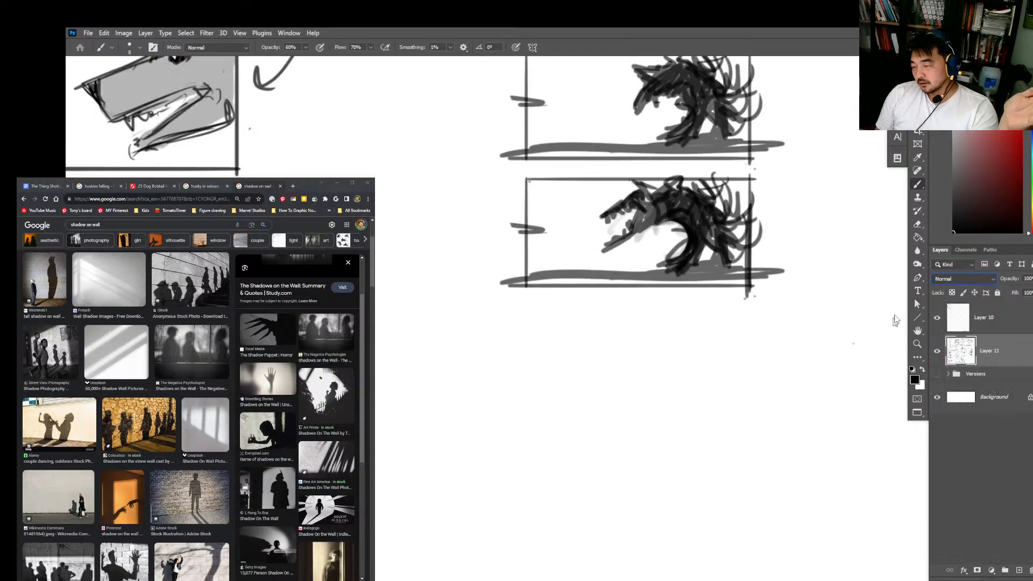
Step: Sketch a smaller rectangular frame below the creature frames, with a human head and shoulders inside it
mouse_move(649, 365)
mouse_down()
mouse_move(651, 452)
mouse_move(807, 358)
mouse_up()
drag(811, 358, 813, 463)
mouse_move(616, 462)
mouse_down()
mouse_move(834, 461)
mouse_move(811, 446)
mouse_up()
mouse_move(733, 401)
mouse_down()
mouse_move(746, 428)
mouse_move(730, 428)
mouse_move(714, 385)
mouse_move(729, 391)
mouse_move(711, 417)
mouse_move(727, 378)
mouse_move(744, 433)
mouse_move(721, 434)
mouse_move(747, 445)
mouse_up()
mouse_move(755, 424)
mouse_down()
mouse_move(738, 447)
mouse_move(684, 463)
mouse_up()
drag(758, 434, 814, 453)
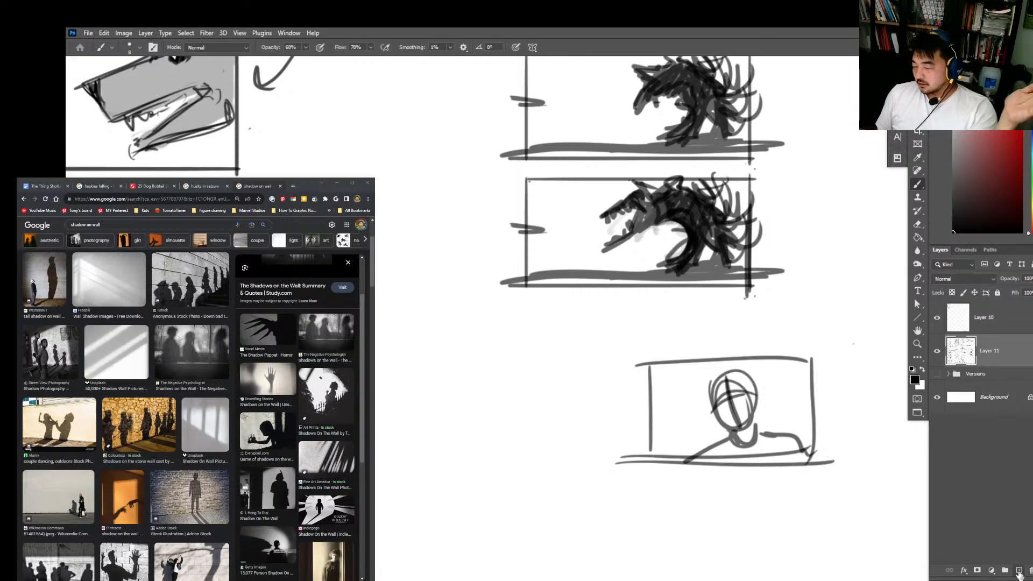
Step: Add a new layer above Layer 11 and set its blend mode to Multiply
click(1019, 569)
click(953, 278)
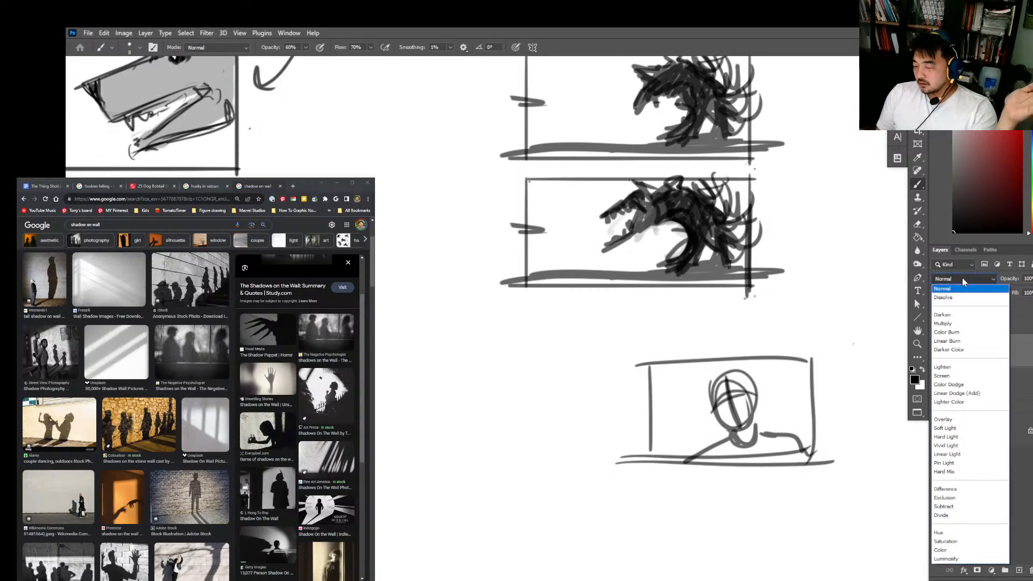
click(954, 326)
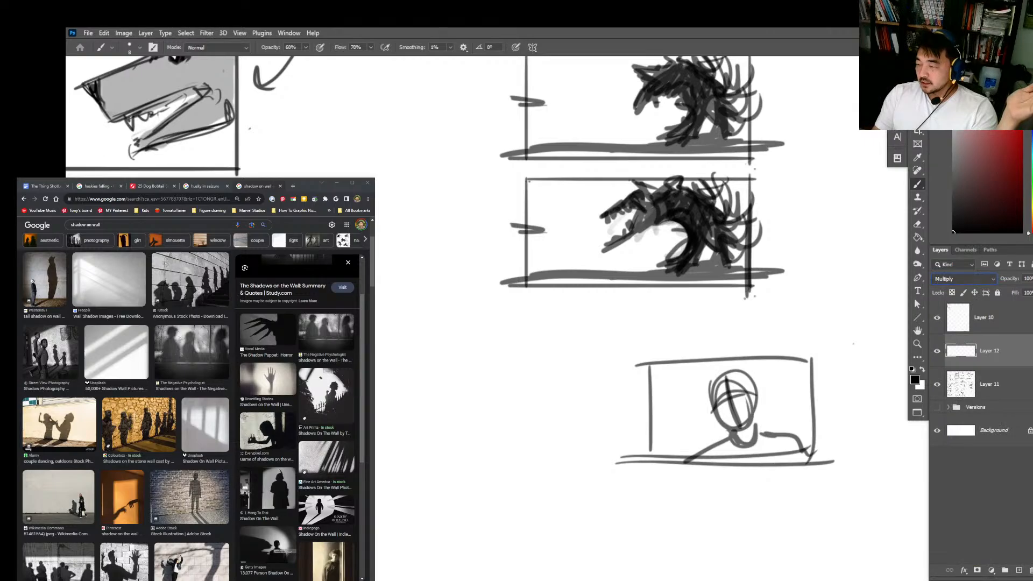
Step: Using a golden-tan colour and a hard round pressure fill brush, paint a test stroke beside the new frame and fill the figure
click(1031, 214)
click(1015, 131)
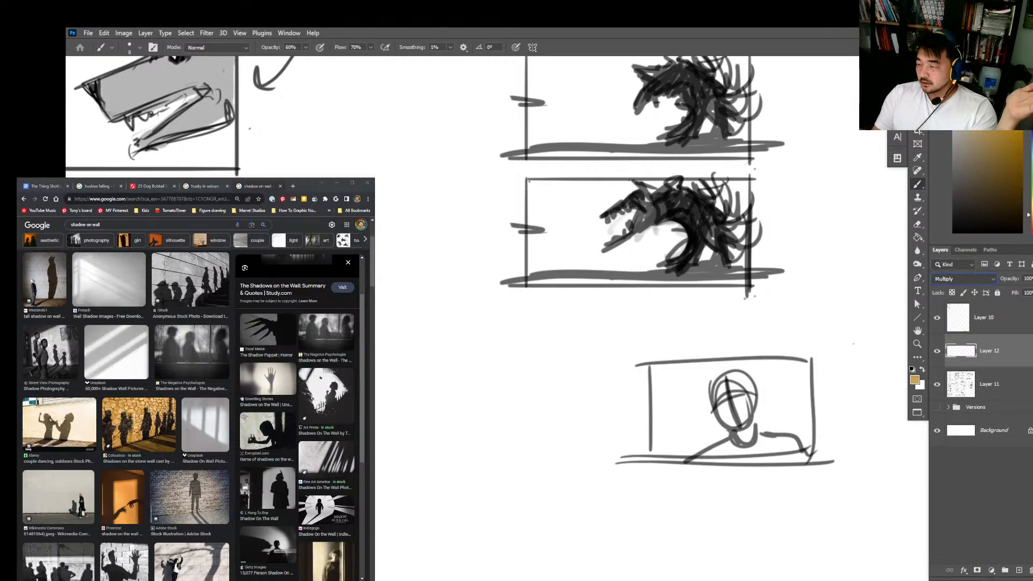
right_click(868, 234)
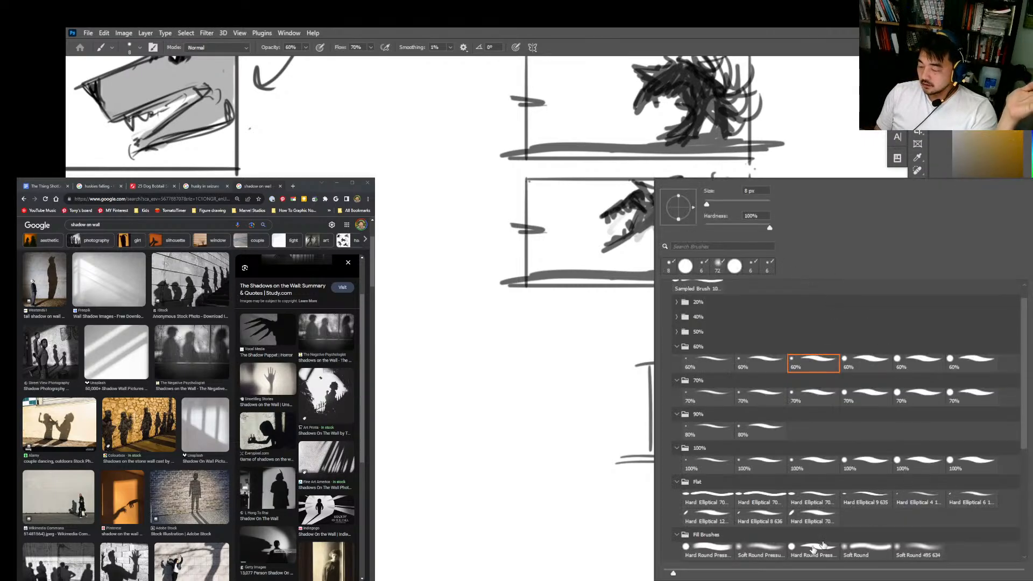
click(706, 550)
drag(607, 356, 617, 435)
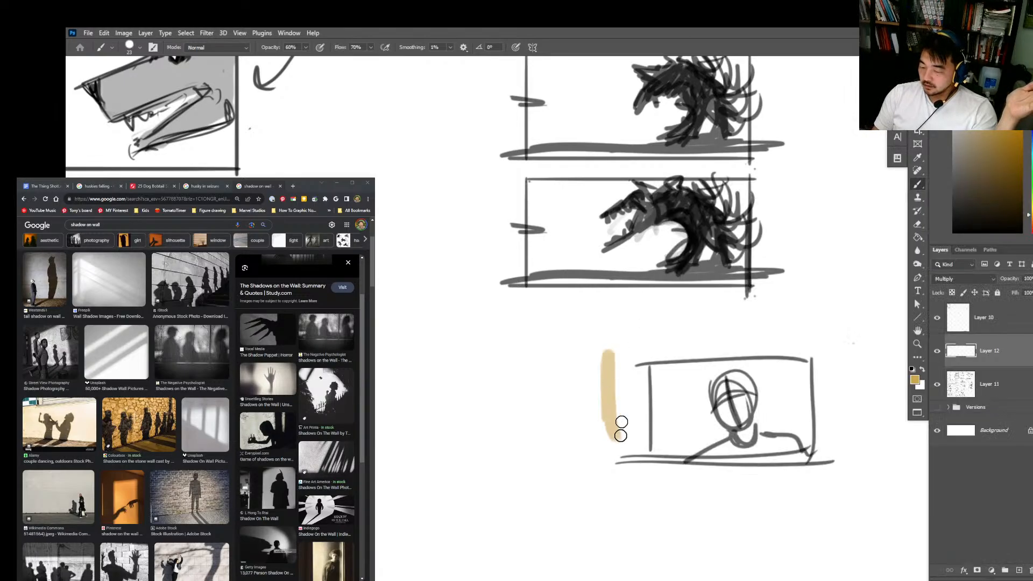
mouse_move(724, 383)
mouse_down()
mouse_move(742, 422)
mouse_move(735, 384)
mouse_move(721, 392)
mouse_move(722, 407)
mouse_move(739, 402)
mouse_move(740, 420)
mouse_move(715, 454)
mouse_move(795, 448)
mouse_move(746, 419)
mouse_move(738, 427)
mouse_move(720, 403)
mouse_move(726, 449)
mouse_move(692, 463)
mouse_move(779, 449)
mouse_up()
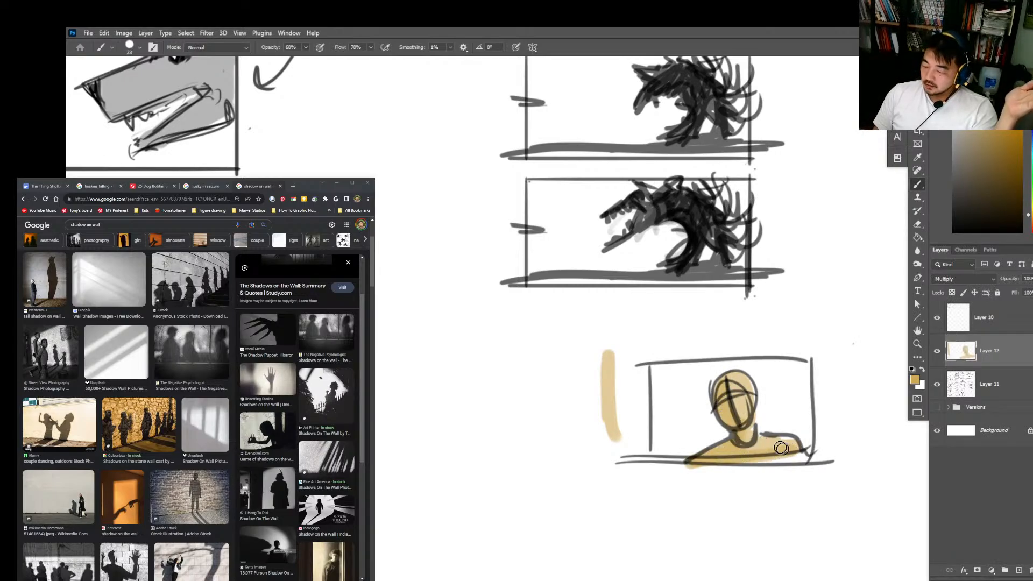
Step: Switch the tan layer to Normal, extend the shoulder colour past the frame's right edge, and return the layer to Multiply
click(972, 279)
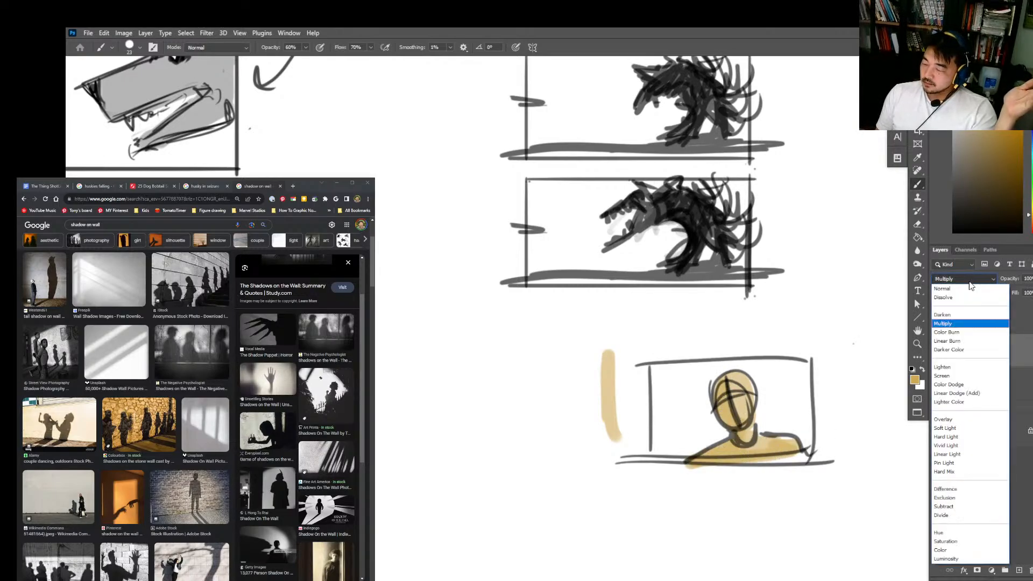
click(968, 291)
mouse_move(755, 430)
mouse_down()
mouse_move(739, 454)
mouse_move(724, 383)
mouse_move(740, 429)
mouse_move(738, 417)
mouse_move(702, 452)
mouse_move(828, 433)
mouse_up()
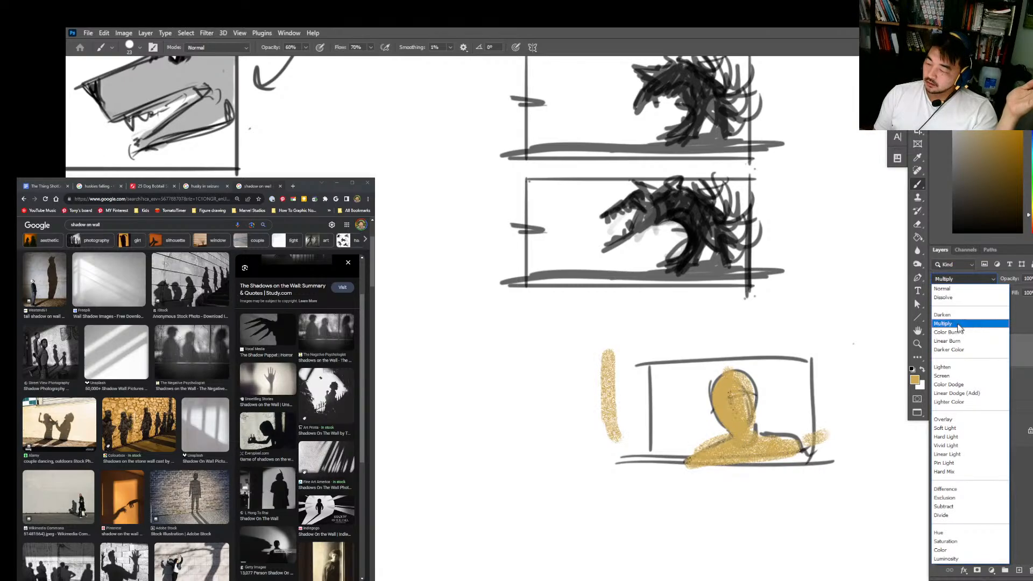
click(963, 323)
drag(830, 335, 822, 324)
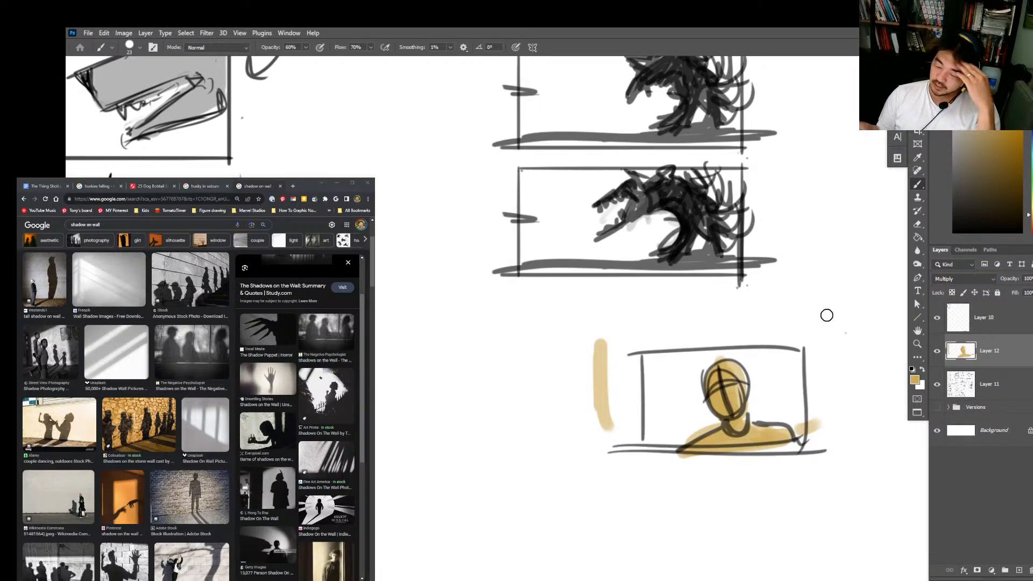
Step: Erase the tan test stroke beside the portrait frame and restore the brush with default black and white colours
key(e)
drag(602, 338, 607, 425)
key(b)
key(d)
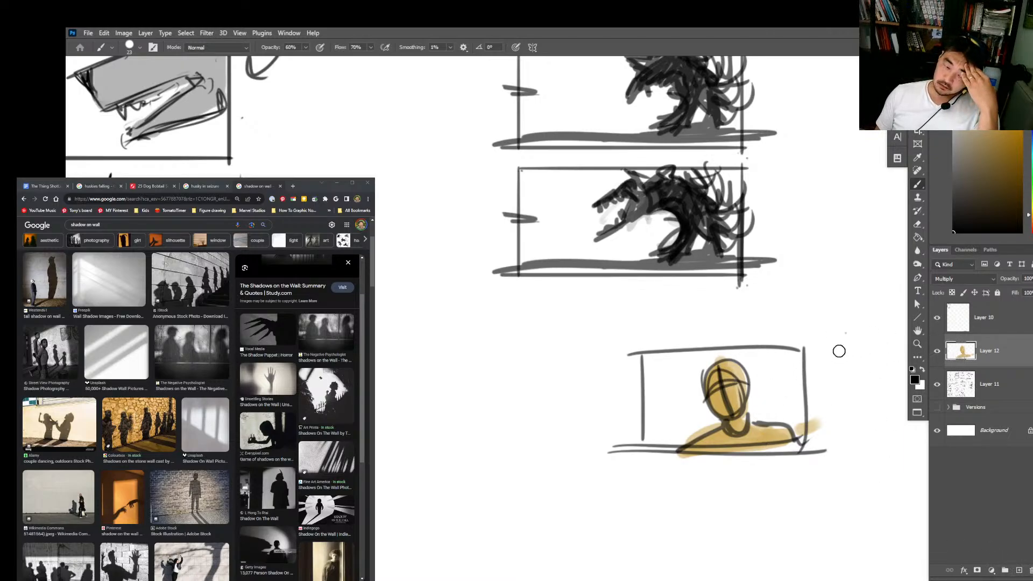
drag(844, 369, 835, 366)
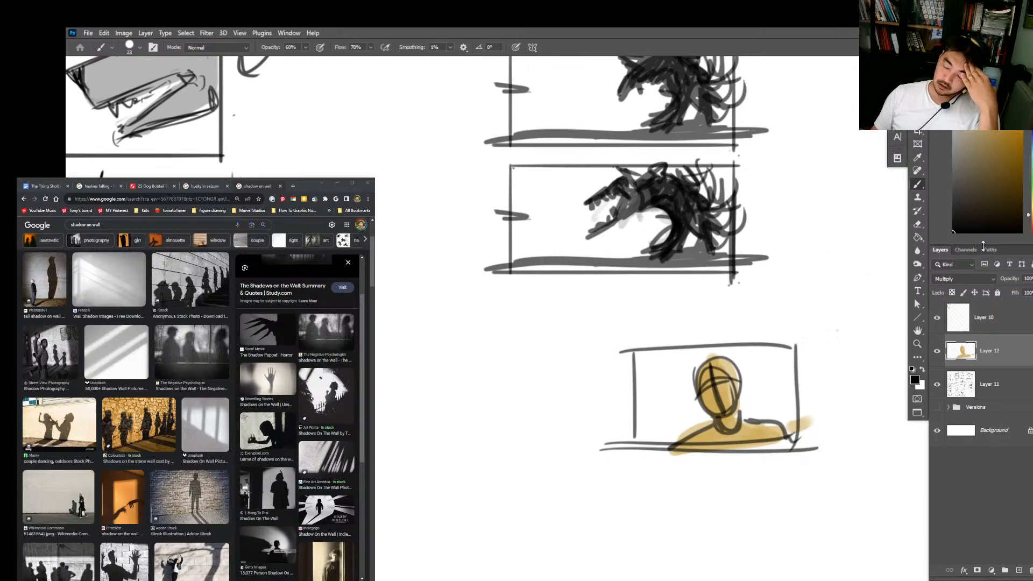
Step: Switch to Toon Boom Storyboard Pro, enlarge the drawing area and display the Stage view
key(super)
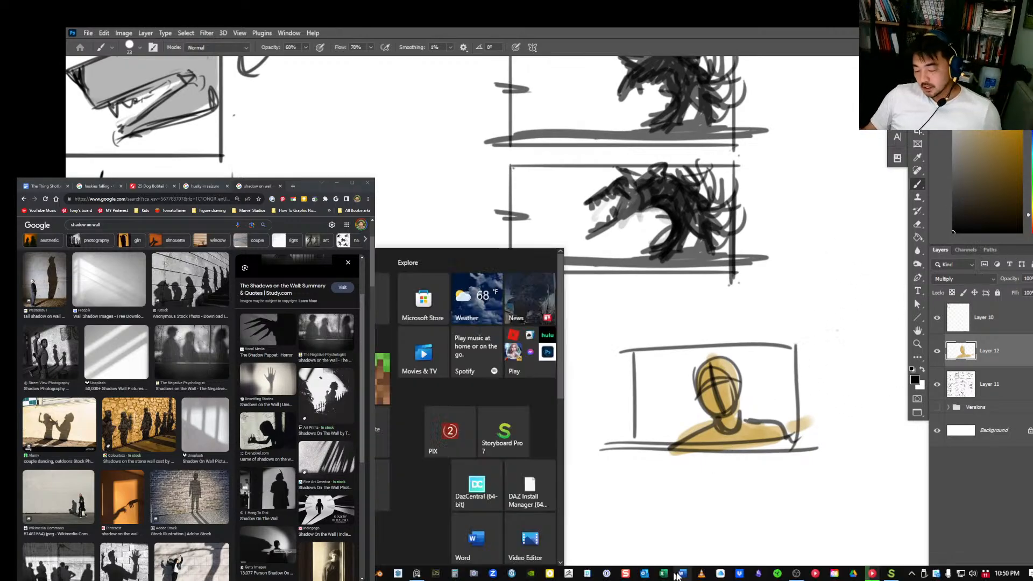
click(893, 577)
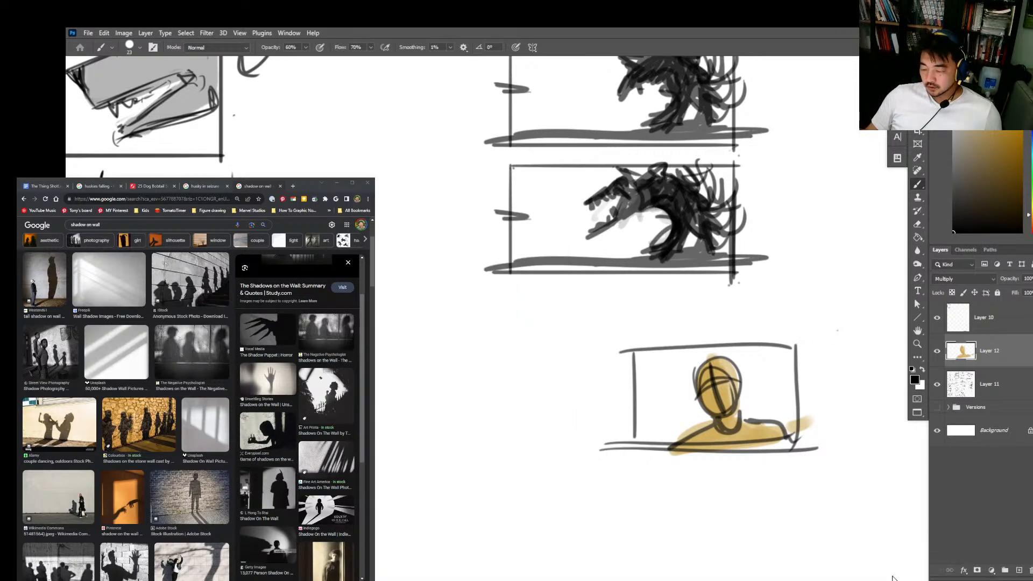
key(super)
click(893, 577)
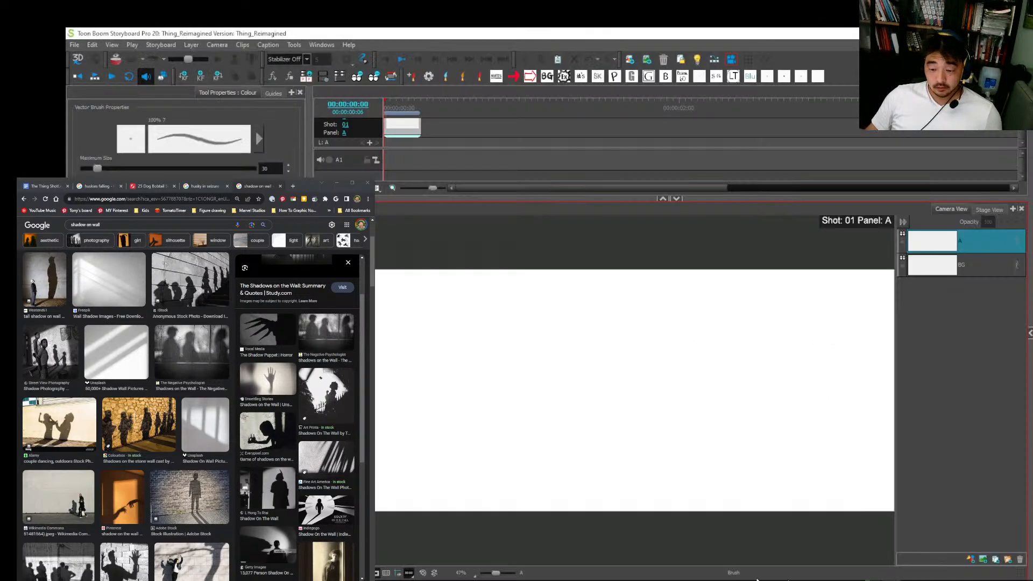
drag(771, 199, 773, 176)
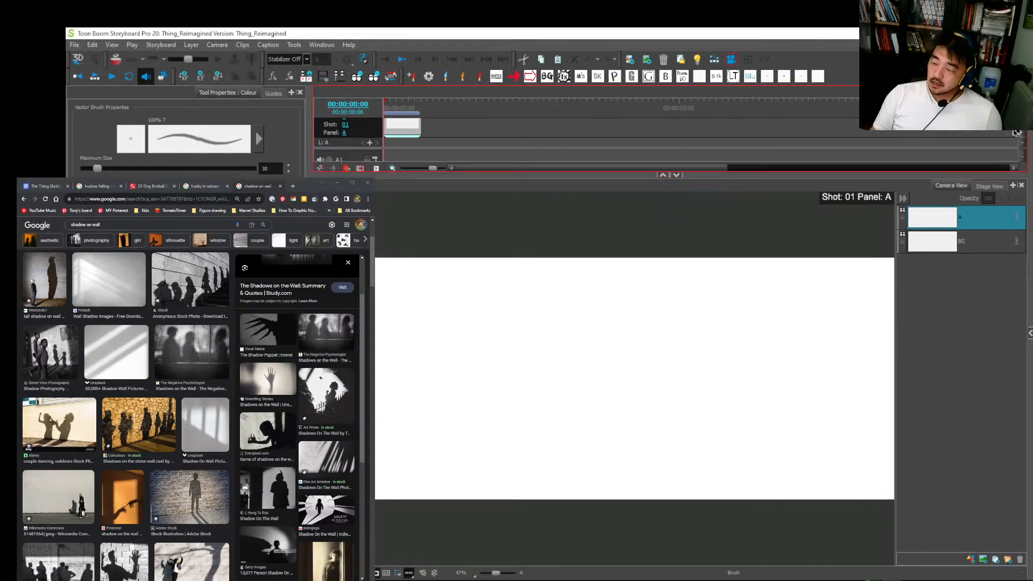
click(988, 186)
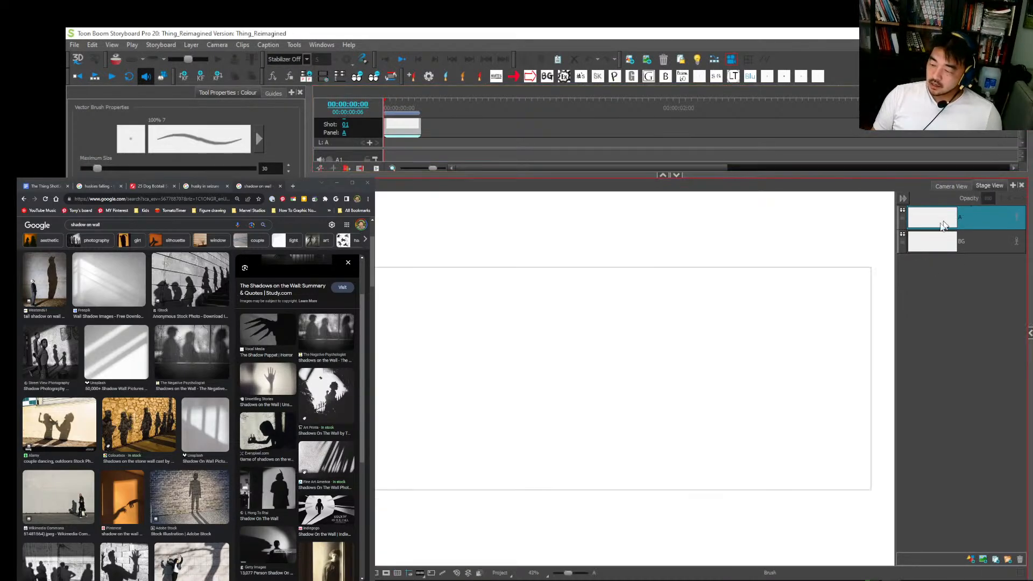
mouse_move(396, 304)
mouse_down()
mouse_move(408, 374)
mouse_move(458, 470)
mouse_up()
key(ctrl+z)
key(ctrl+z)
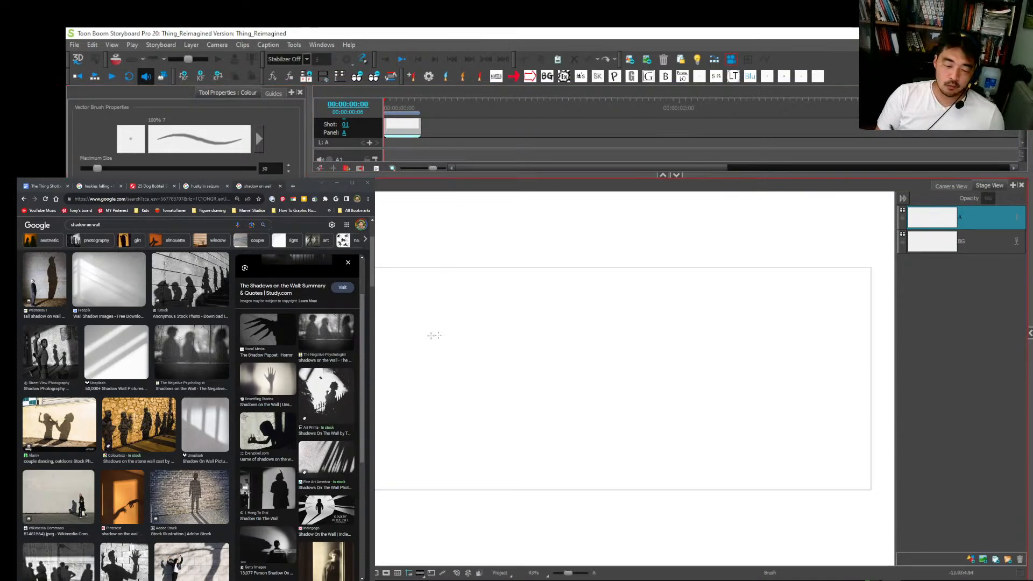
drag(476, 308, 498, 436)
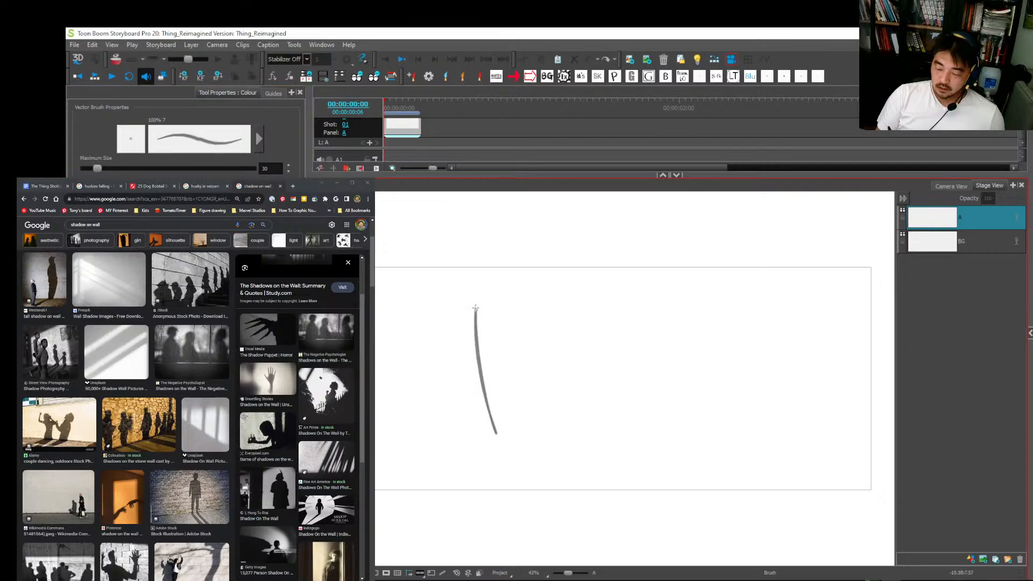
key(ctrl+z)
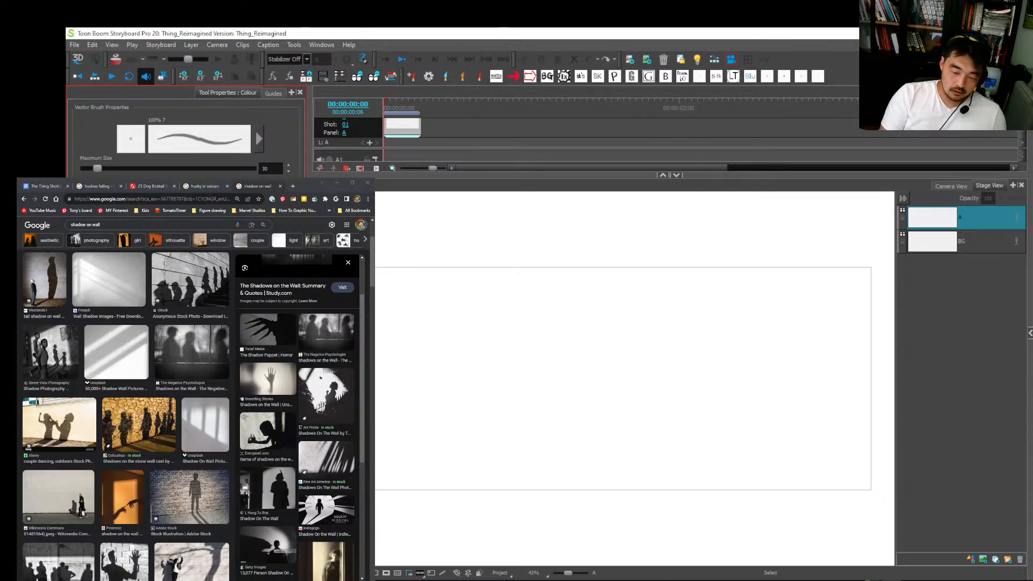
Step: Draw test zigzags with the grey Pencil 2 preset on layer A, plus parallel and looping strokes with the black Pencil 3 preset
key(alt+slash)
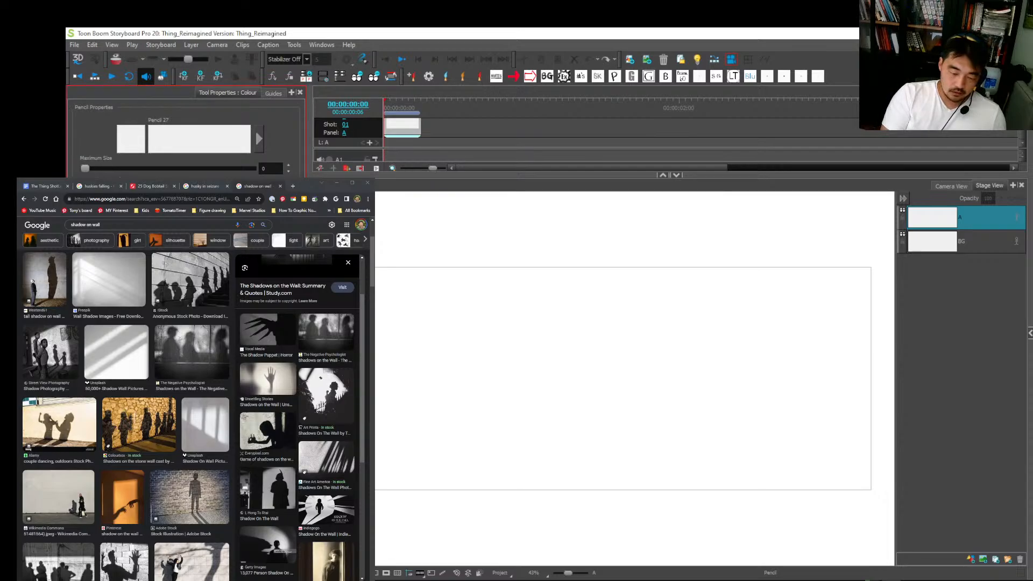
mouse_move(422, 289)
mouse_down()
mouse_move(455, 302)
mouse_move(528, 450)
mouse_up()
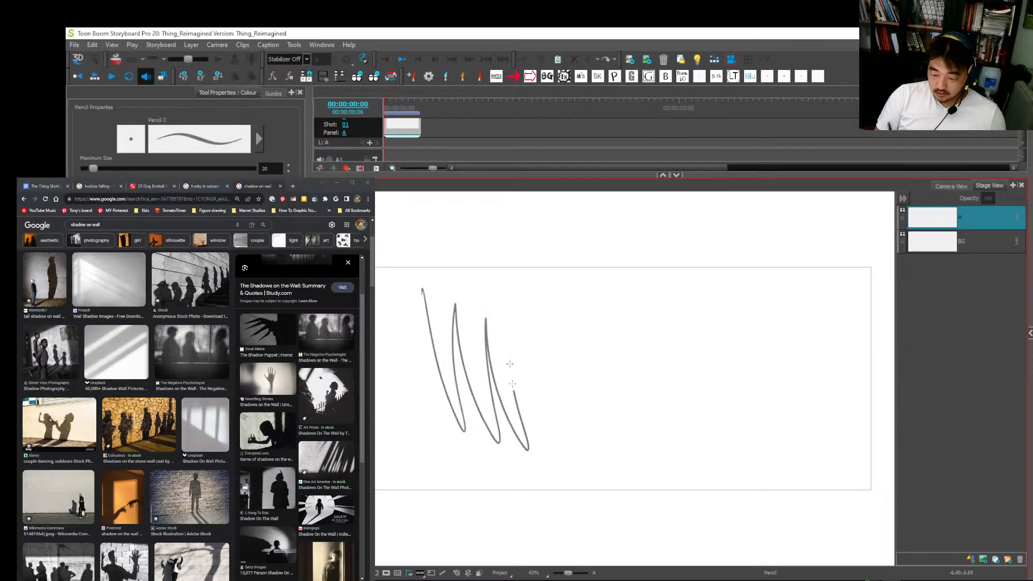
drag(513, 384, 561, 467)
scroll(567, 442, up, 4)
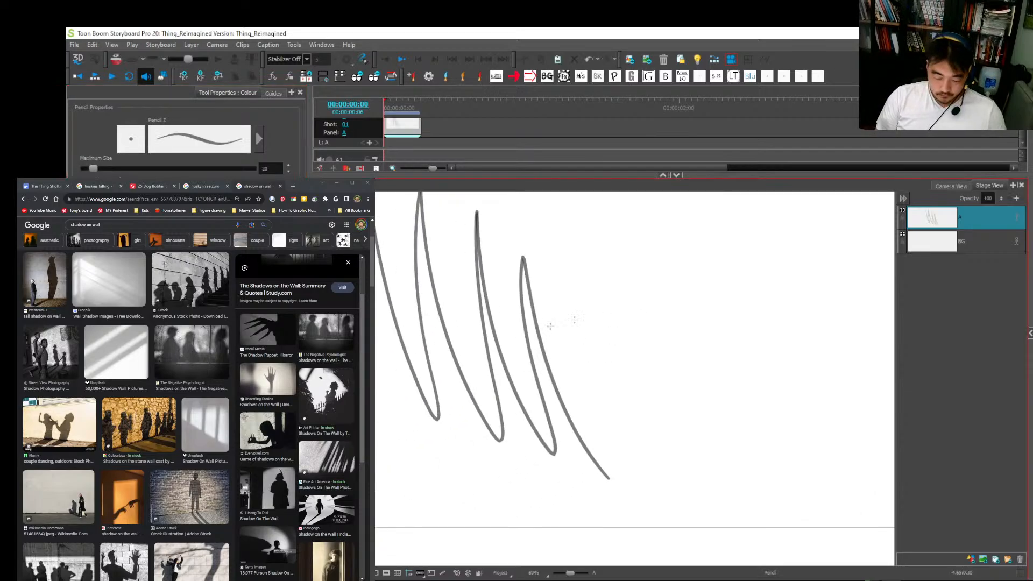
mouse_move(581, 248)
mouse_down()
mouse_move(645, 478)
mouse_move(660, 477)
mouse_move(651, 474)
mouse_up()
mouse_move(611, 347)
mouse_down()
mouse_move(713, 344)
mouse_move(805, 267)
mouse_up()
drag(779, 359, 660, 411)
key(ctrl+z)
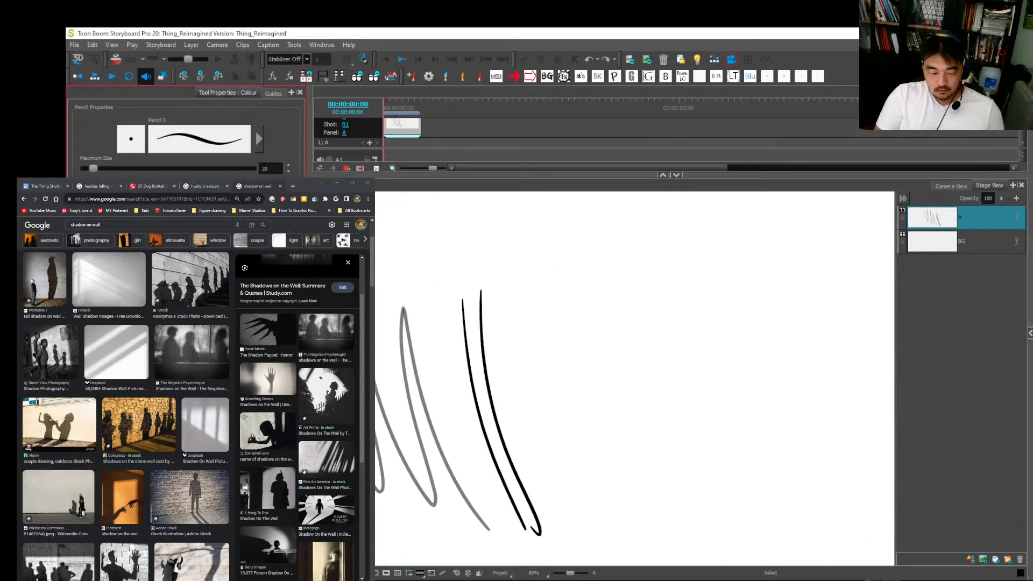
mouse_move(560, 248)
mouse_down()
mouse_move(565, 472)
mouse_move(530, 418)
mouse_move(723, 276)
mouse_up()
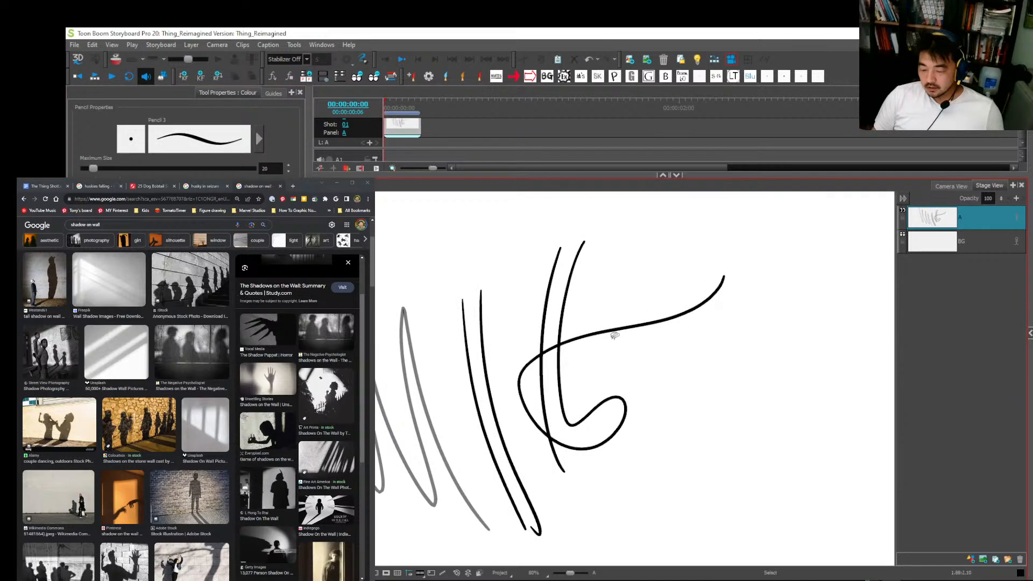
Step: Stretch the looping pencil line horizontally to the right, and delete all test strokes from layer A
key(alt+s)
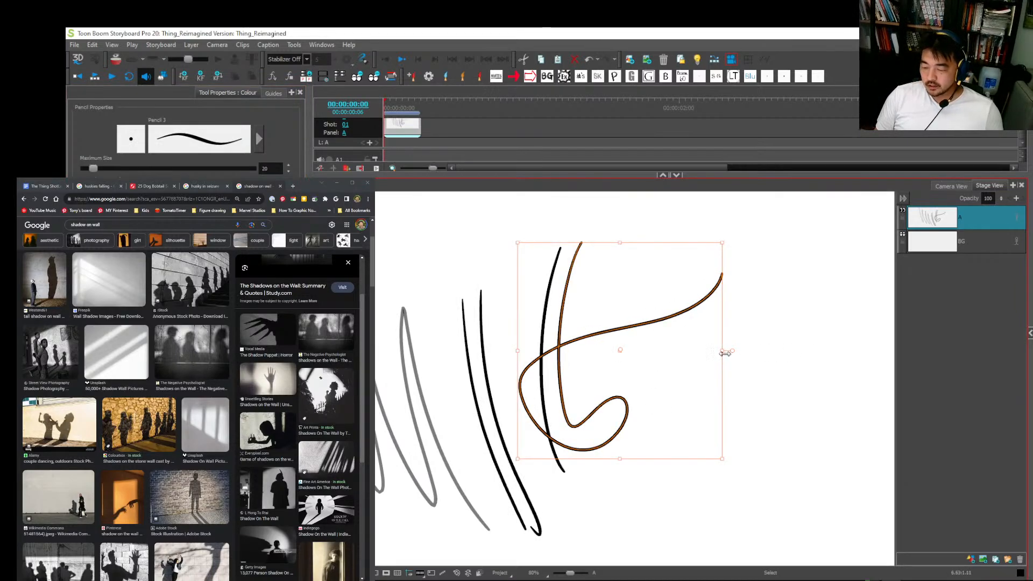
drag(724, 349, 827, 350)
key(alt+slash)
key(alt+s)
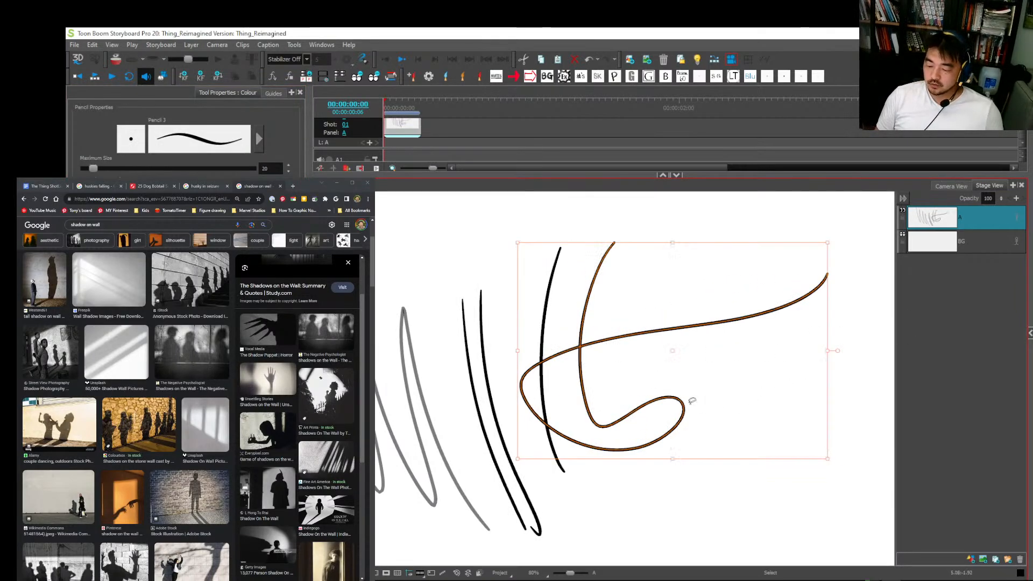
mouse_move(676, 507)
mouse_down()
mouse_move(376, 541)
mouse_move(902, 276)
mouse_up()
key(Delete)
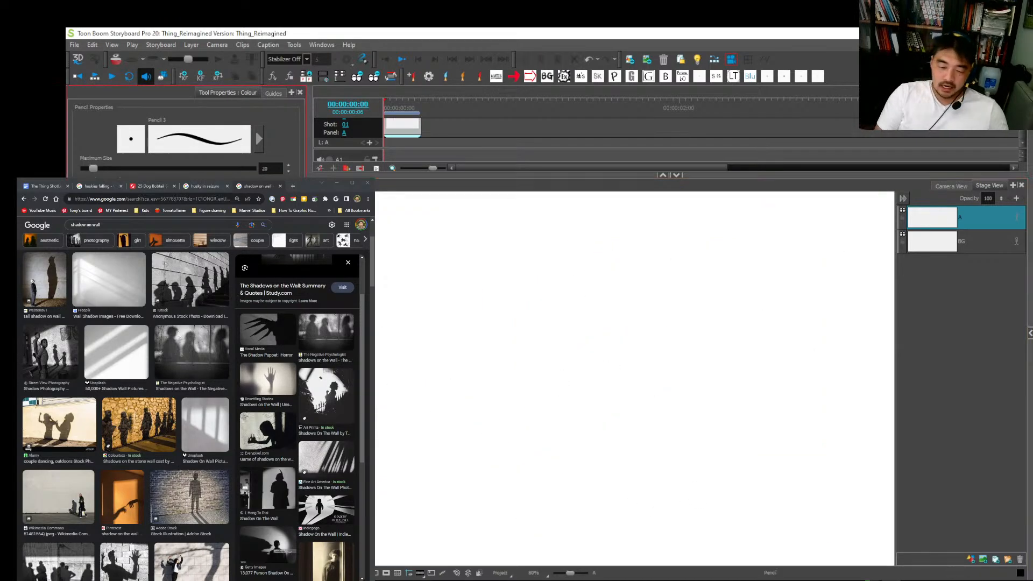
Step: Draw overlapping tall, curved test strokes on layer A with the size 30 vector brush
key(alt+b)
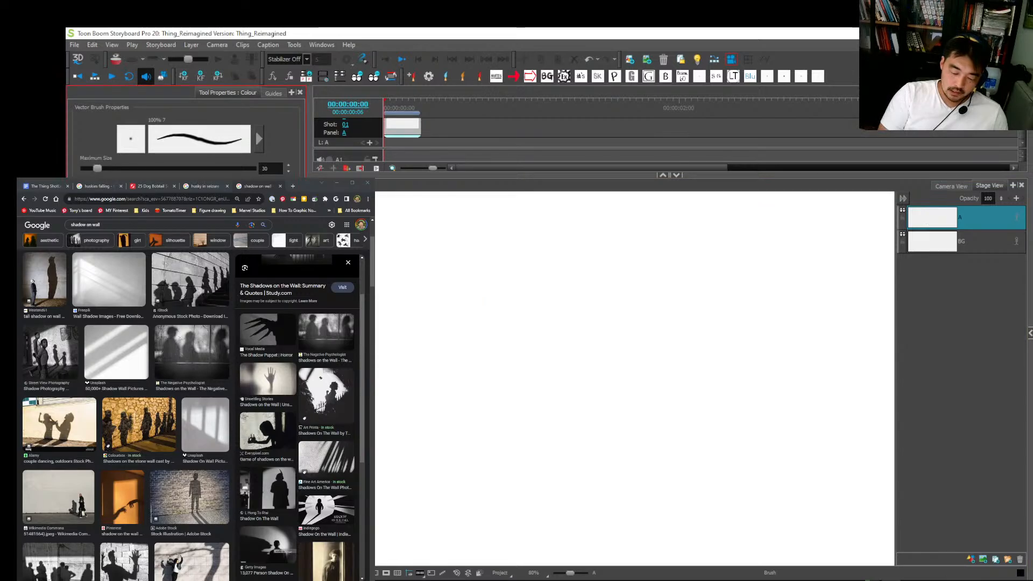
drag(474, 274, 459, 318)
drag(457, 358, 490, 432)
drag(476, 270, 491, 461)
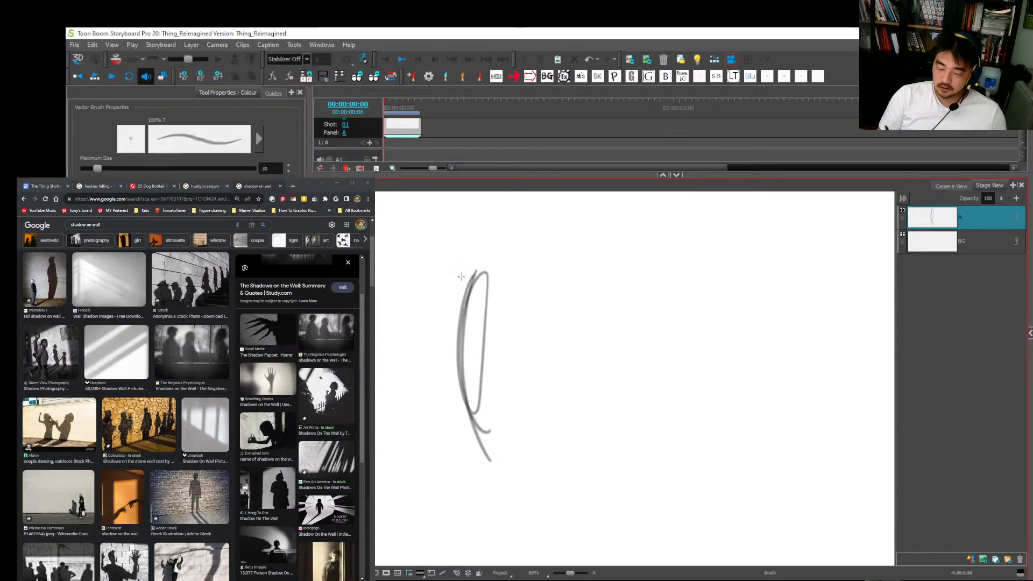
Step: Build up overlapping hatching strokes over the upper part of the tall curved test shape on layer A
drag(460, 289, 495, 443)
mouse_move(455, 297)
mouse_down()
mouse_move(494, 389)
mouse_move(481, 352)
mouse_up()
mouse_move(455, 276)
mouse_down()
mouse_move(476, 331)
mouse_move(467, 314)
mouse_up()
drag(477, 281, 466, 301)
drag(491, 259, 456, 318)
mouse_move(489, 255)
mouse_down()
mouse_move(457, 300)
mouse_move(460, 288)
mouse_up()
Step: Sketch a head construction beside the test strokes on layer A, with a round skull, angular jaw and ear
key(1)
key(1)
mouse_move(575, 307)
mouse_down()
mouse_move(658, 312)
mouse_move(631, 393)
mouse_move(568, 324)
mouse_move(570, 304)
mouse_move(586, 386)
mouse_move(610, 434)
mouse_move(612, 418)
mouse_move(590, 433)
mouse_move(655, 383)
mouse_move(647, 348)
mouse_move(649, 372)
mouse_up()
drag(666, 302, 665, 353)
drag(592, 281, 666, 322)
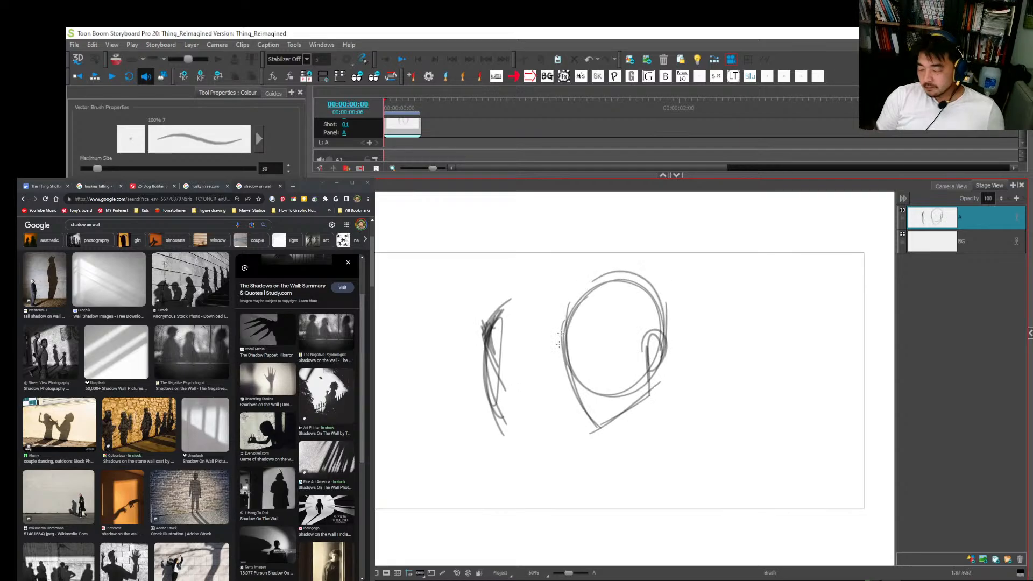
Step: Sketch slanted brow and nose-base guidelines across the head, redoing the lower guideline
mouse_move(562, 342)
mouse_down()
mouse_move(640, 280)
mouse_move(612, 342)
mouse_move(662, 331)
mouse_up()
drag(556, 376, 672, 359)
key(2)
key(ctrl+z)
key(ctrl+z)
drag(561, 384, 670, 360)
Step: Rough in the near eyebrow, eye and nose of the head on layer A, undoing stray strokes
mouse_move(582, 342)
mouse_down()
mouse_move(606, 325)
mouse_move(626, 327)
mouse_up()
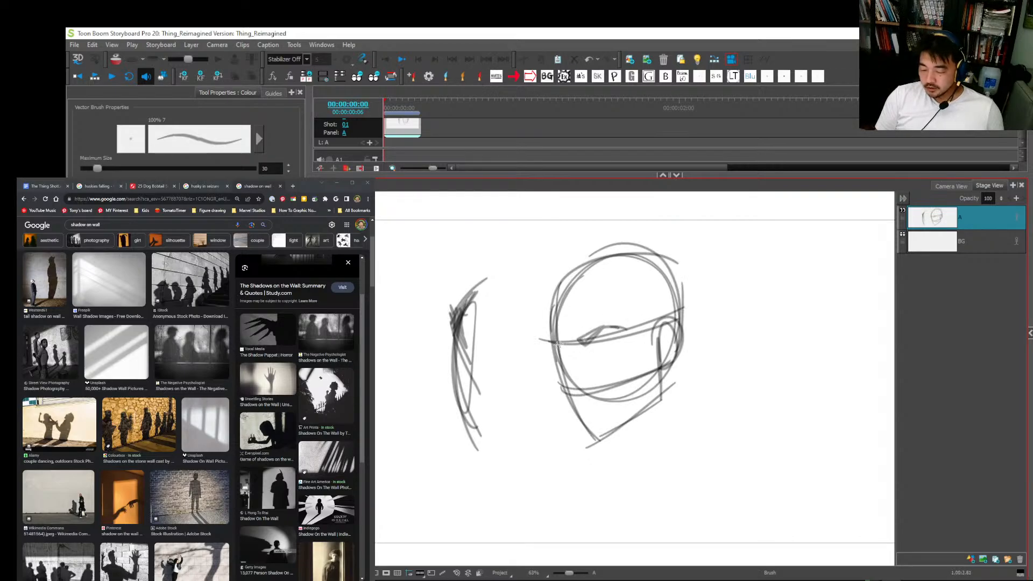
key(2)
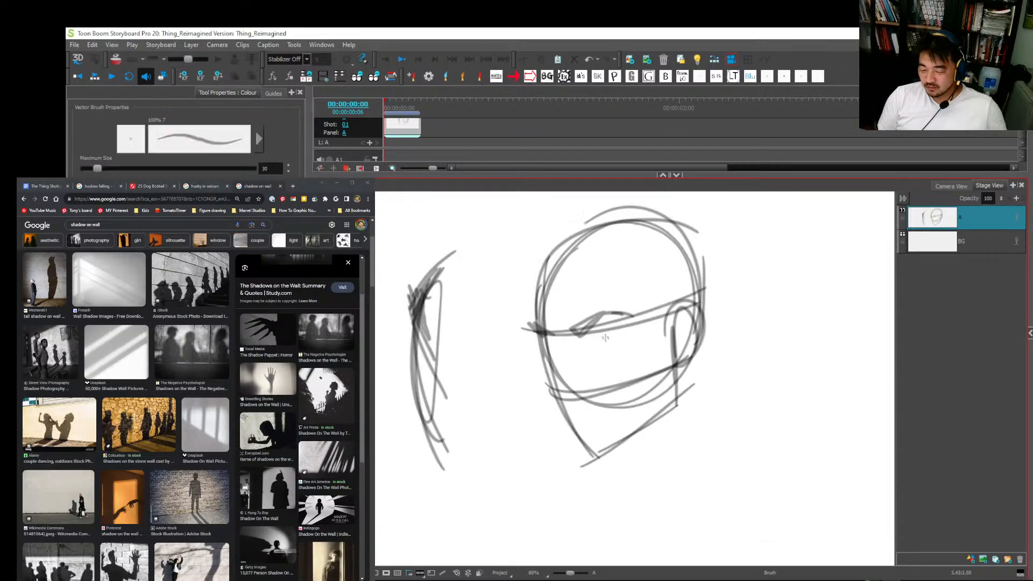
mouse_move(592, 344)
mouse_down()
mouse_move(616, 343)
mouse_move(545, 390)
mouse_up()
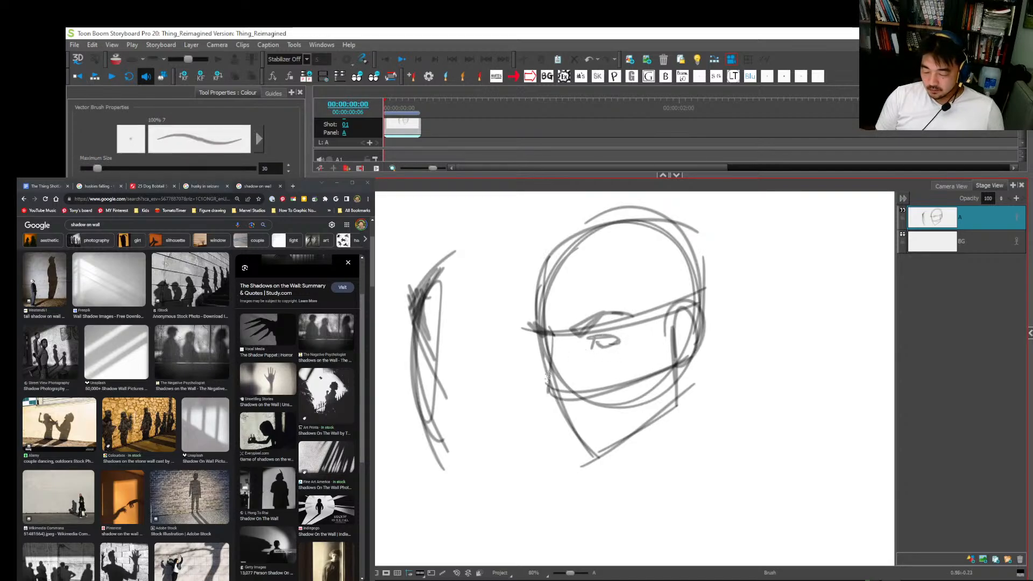
key(ctrl+z)
mouse_move(550, 330)
mouse_down()
mouse_move(538, 384)
mouse_move(573, 381)
mouse_move(544, 392)
mouse_move(556, 367)
mouse_move(551, 331)
mouse_move(576, 392)
mouse_up()
key(ctrl+z)
key(ctrl+z)
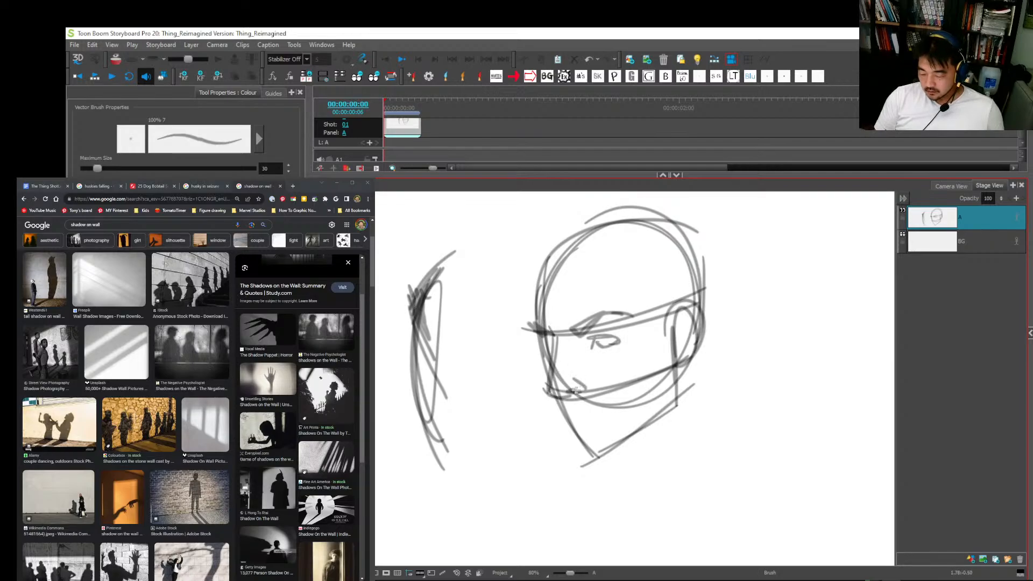
Step: Sketch the angular plane beside the near eye, the far eye, the mouth and the chin marks
drag(567, 334, 578, 344)
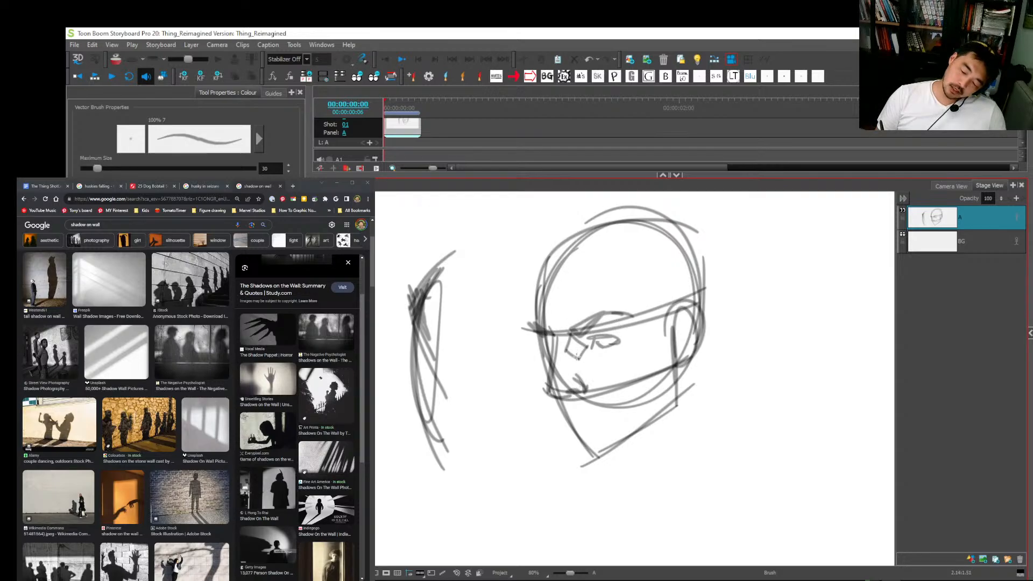
mouse_move(554, 332)
mouse_down()
mouse_move(548, 363)
mouse_move(555, 343)
mouse_up()
mouse_move(554, 412)
mouse_down()
mouse_move(580, 414)
mouse_move(569, 421)
mouse_move(619, 406)
mouse_up()
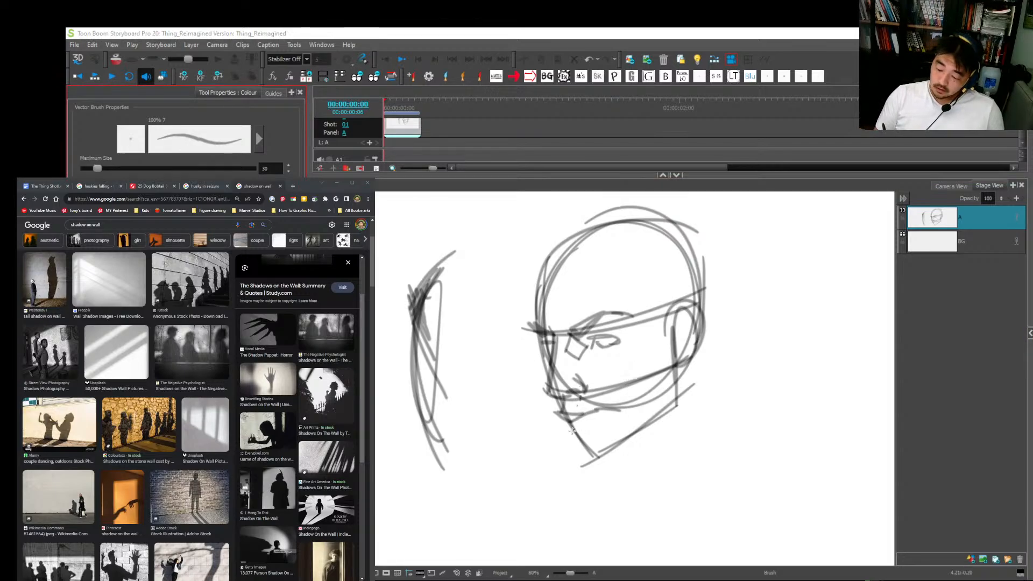
drag(572, 436, 598, 424)
Step: Sketch the squared hairline, sideburn and angular hair outline around the skull, and darken the near eye
drag(539, 275, 611, 266)
mouse_move(527, 280)
mouse_down()
mouse_move(628, 264)
mouse_move(660, 356)
mouse_move(691, 300)
mouse_move(546, 241)
mouse_move(684, 206)
mouse_move(741, 254)
mouse_move(692, 353)
mouse_up()
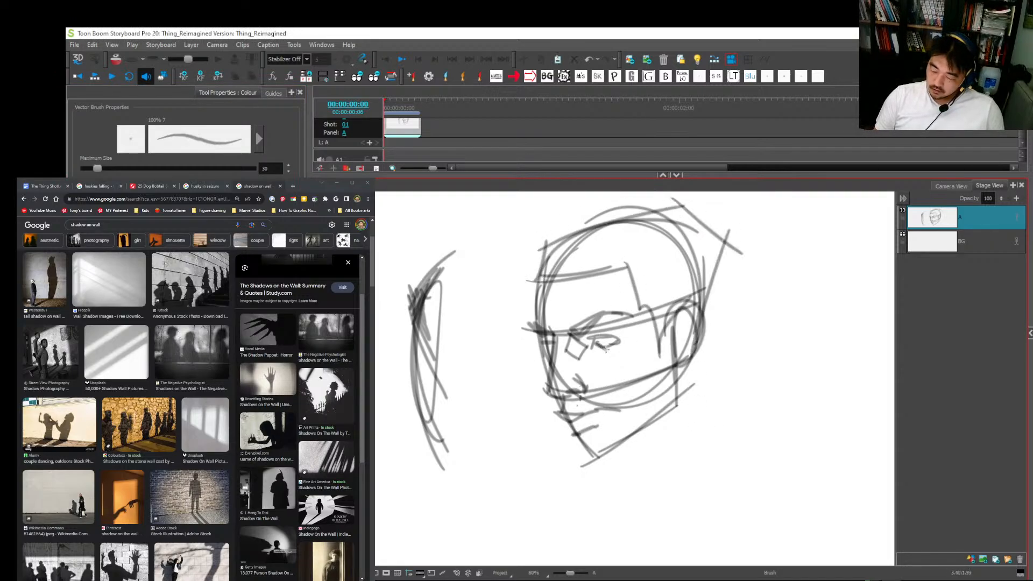
drag(606, 349, 624, 342)
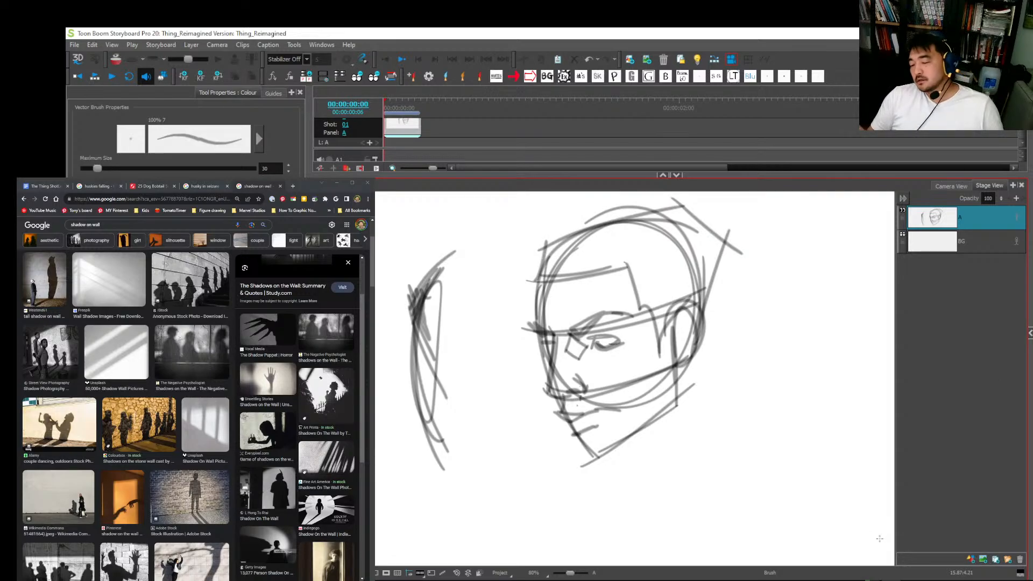
Step: Add vector layer B above layer A and ink the near eyebrow and eye in black over the rough sketch
click(971, 560)
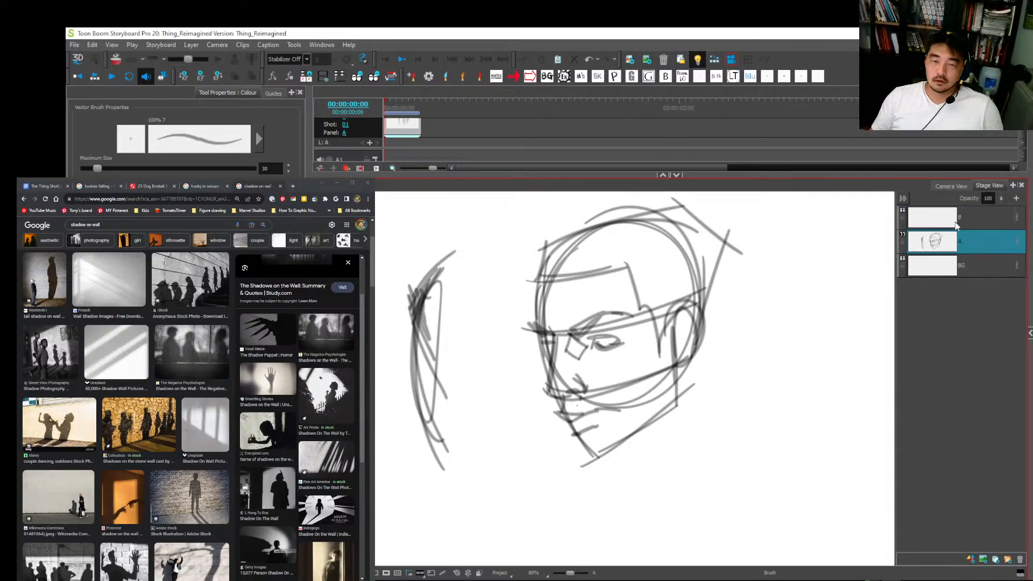
click(945, 224)
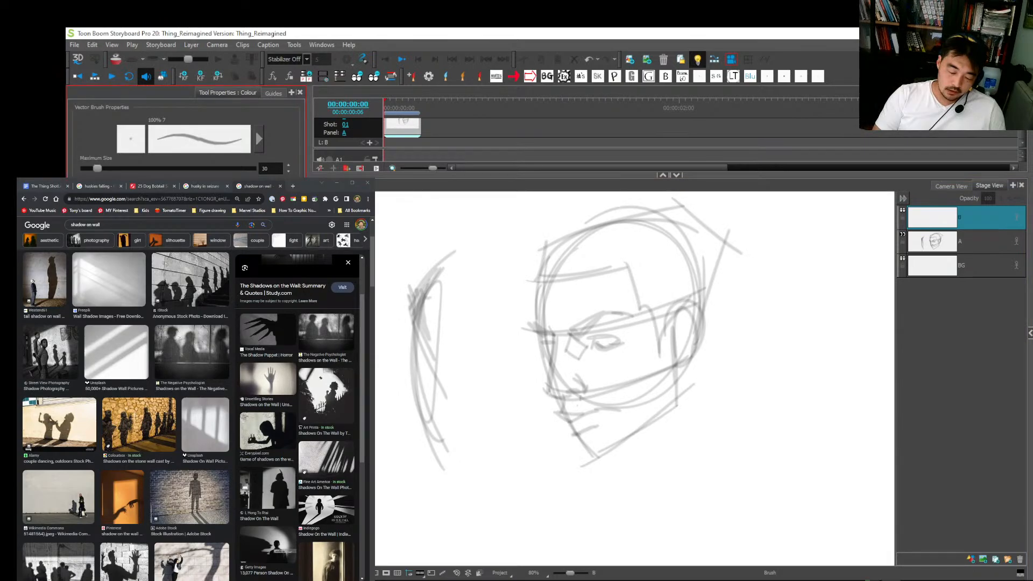
scroll(622, 337, up, 1)
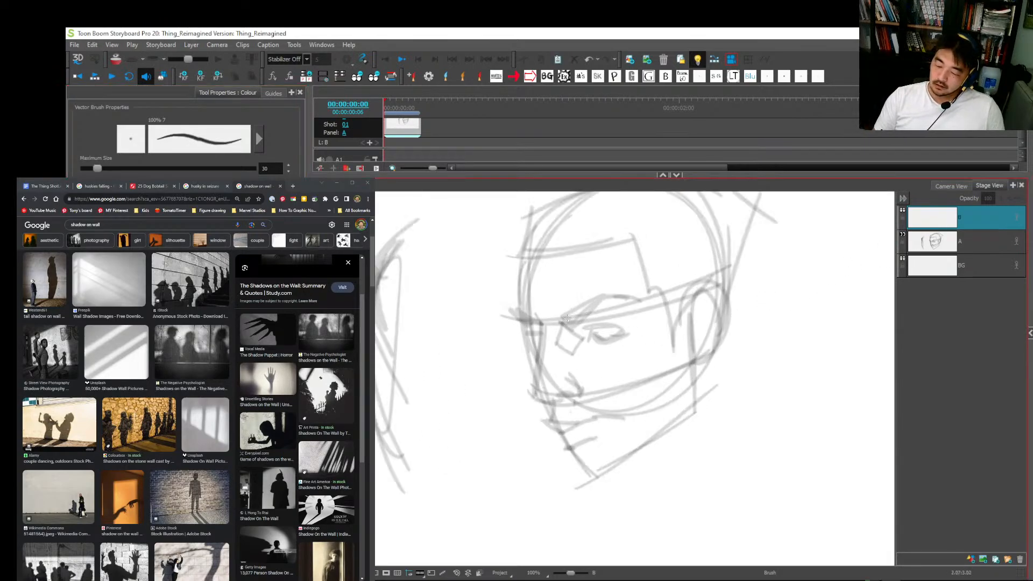
mouse_move(565, 319)
mouse_down()
mouse_move(577, 326)
mouse_move(593, 304)
mouse_up()
drag(586, 308, 619, 297)
mouse_move(600, 296)
mouse_down()
mouse_move(633, 304)
mouse_move(590, 345)
mouse_up()
mouse_move(585, 330)
mouse_down()
mouse_move(625, 332)
mouse_move(611, 333)
mouse_up()
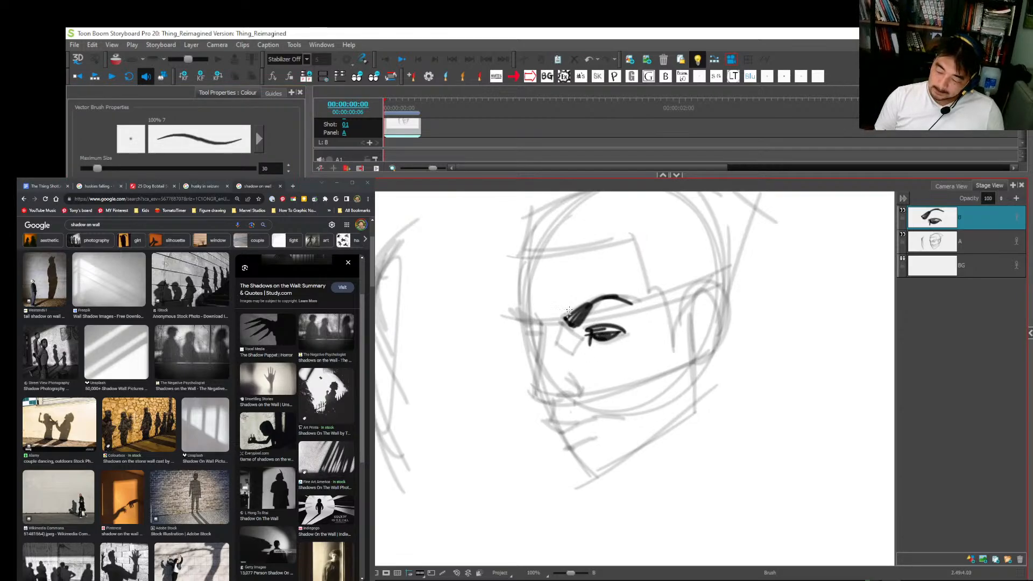
Step: Ink the face profile, nose, lips, chin, jaw and ear on layer B
mouse_move(530, 314)
mouse_down()
mouse_move(534, 394)
mouse_move(560, 406)
mouse_move(578, 392)
mouse_move(551, 401)
mouse_move(542, 421)
mouse_move(566, 428)
mouse_up()
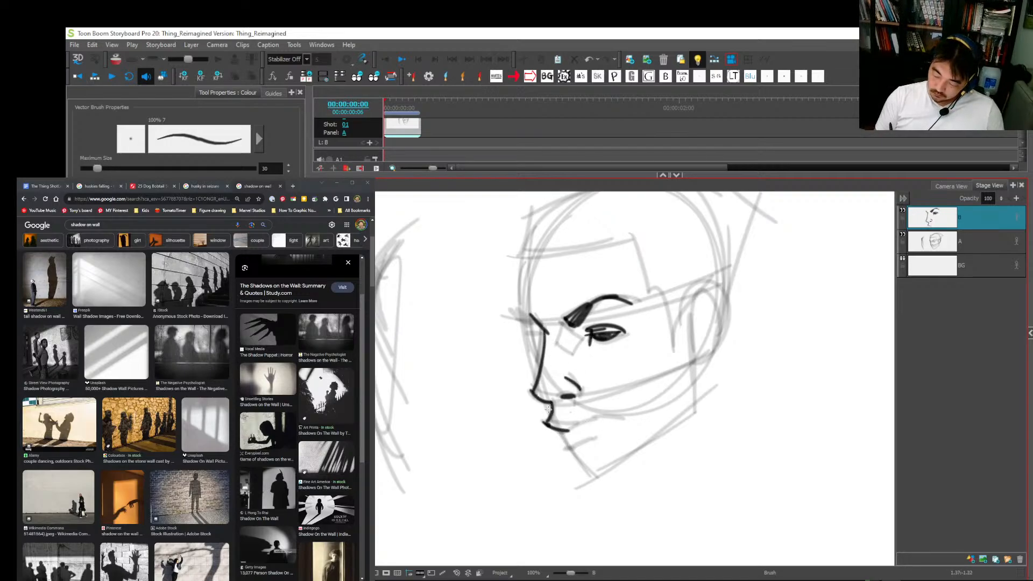
mouse_move(531, 346)
mouse_down()
mouse_move(543, 413)
mouse_move(582, 471)
mouse_move(600, 479)
mouse_move(687, 418)
mouse_up()
drag(692, 353, 683, 423)
mouse_move(688, 327)
mouse_down()
mouse_move(689, 318)
mouse_move(717, 344)
mouse_up()
mouse_move(689, 309)
mouse_down()
mouse_move(717, 307)
mouse_move(695, 363)
mouse_up()
key(space)
drag(721, 327, 692, 399)
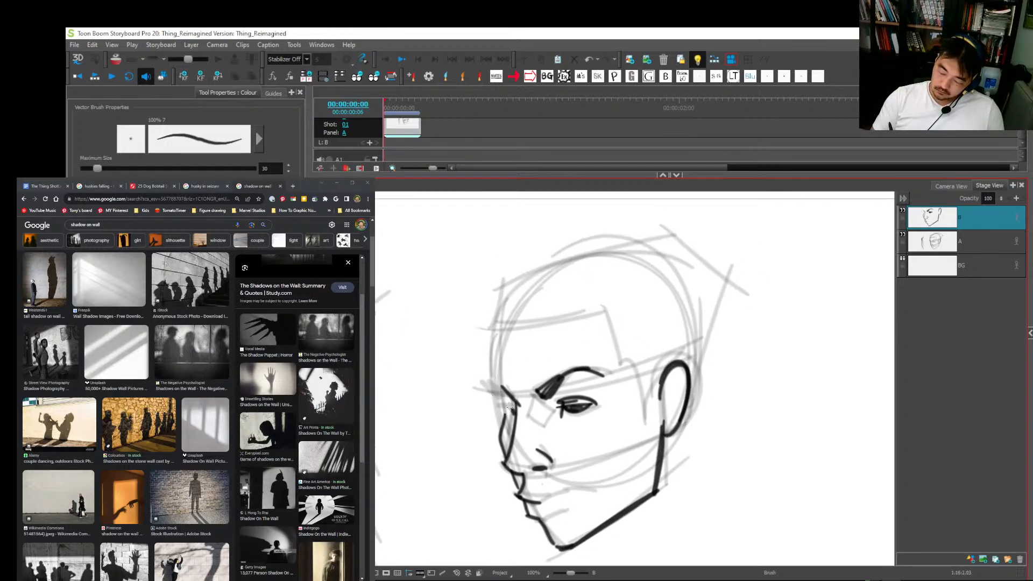
Step: Ink the forehead contour, squared hairline, sideburn and angular hair outline on layer B
mouse_move(510, 407)
mouse_down()
mouse_move(488, 380)
mouse_move(510, 399)
mouse_move(496, 382)
mouse_move(499, 330)
mouse_move(533, 277)
mouse_up()
drag(502, 342, 549, 271)
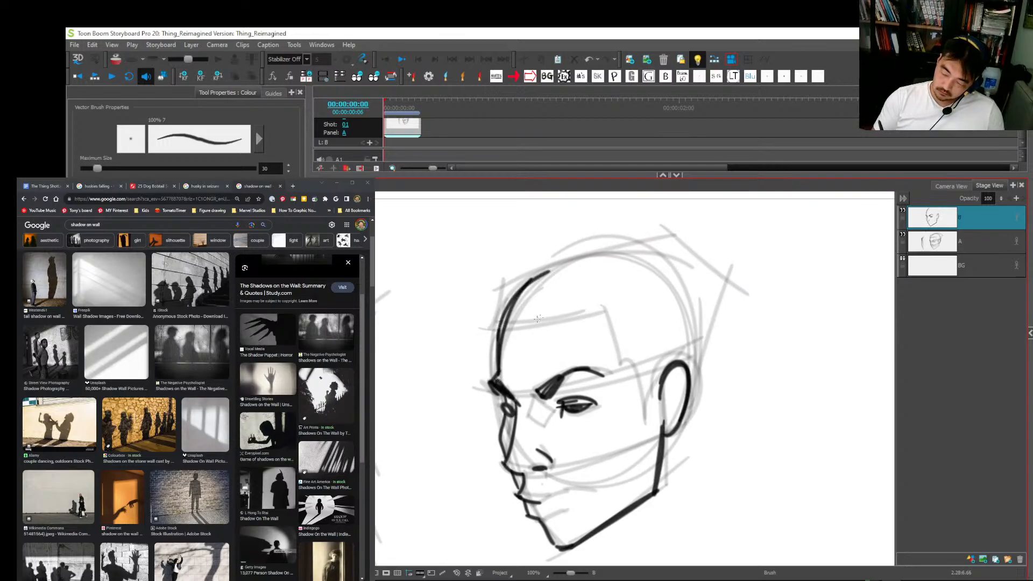
mouse_move(505, 315)
mouse_down()
mouse_move(608, 304)
mouse_move(646, 418)
mouse_up()
drag(645, 408, 664, 368)
mouse_move(501, 328)
mouse_down()
mouse_move(495, 298)
mouse_move(548, 250)
mouse_move(670, 232)
mouse_move(729, 316)
mouse_move(704, 397)
mouse_up()
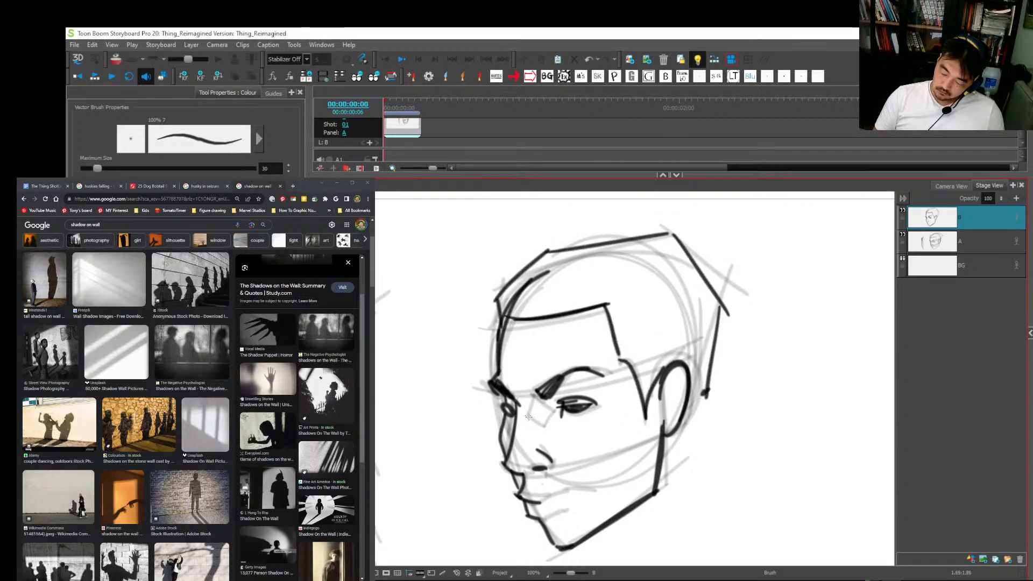
Step: Ink the broken line of the mouth on layer B
drag(691, 453, 676, 366)
drag(537, 410, 553, 407)
drag(561, 405, 568, 402)
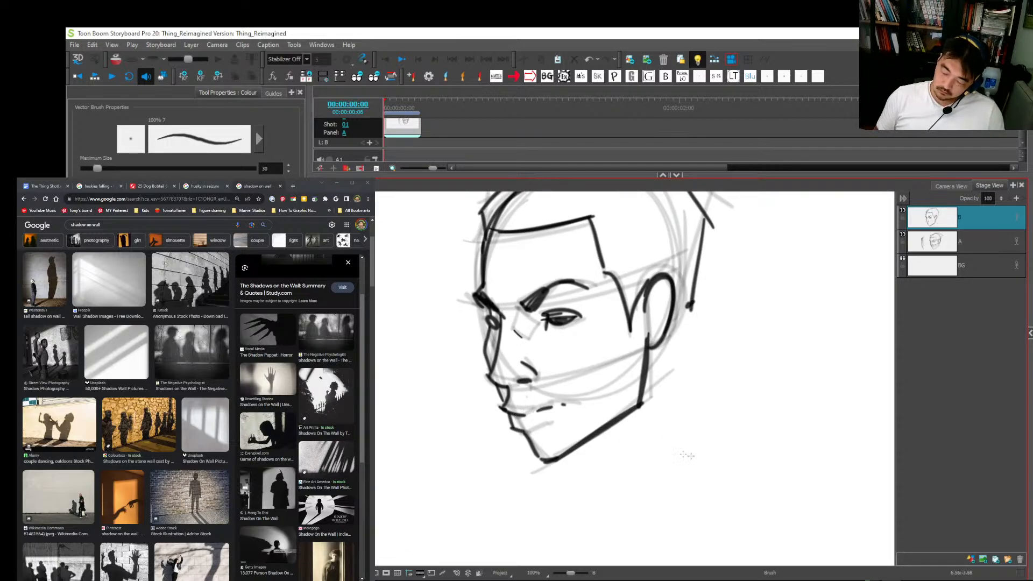
Step: Ink the neck and shoulder lines below the head, and hatch the shadow under the jaw on layer B
drag(665, 334, 681, 404)
key(2)
key(ctrl+z)
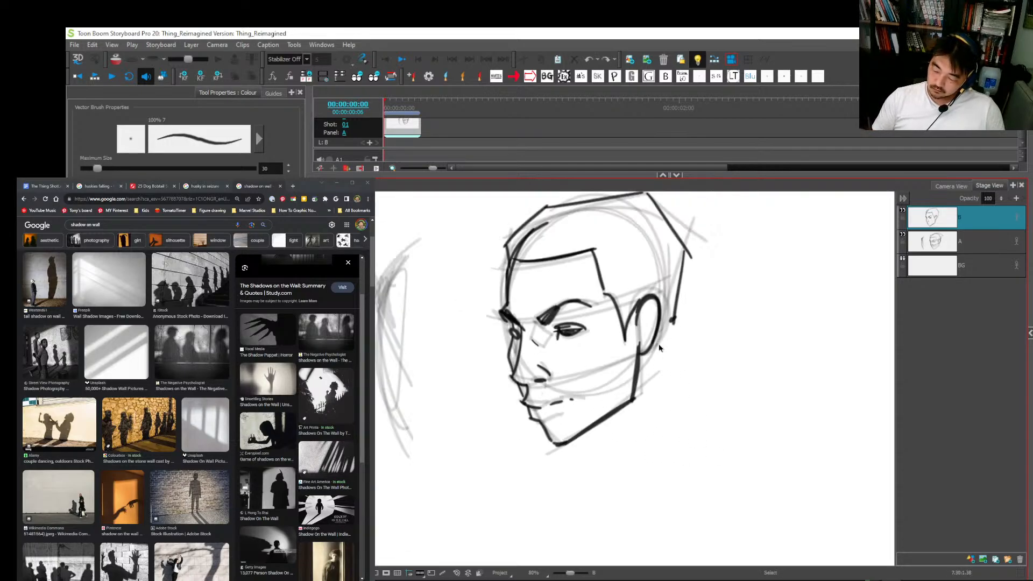
drag(656, 343, 679, 415)
mouse_move(575, 440)
mouse_down()
mouse_move(590, 467)
mouse_move(613, 469)
mouse_up()
drag(634, 397, 584, 484)
mouse_move(625, 405)
mouse_down()
mouse_move(579, 445)
mouse_move(621, 426)
mouse_up()
key(space)
mouse_move(599, 501)
mouse_down()
mouse_move(688, 417)
mouse_move(850, 419)
mouse_move(737, 423)
mouse_up()
scroll(820, 414, down, 1)
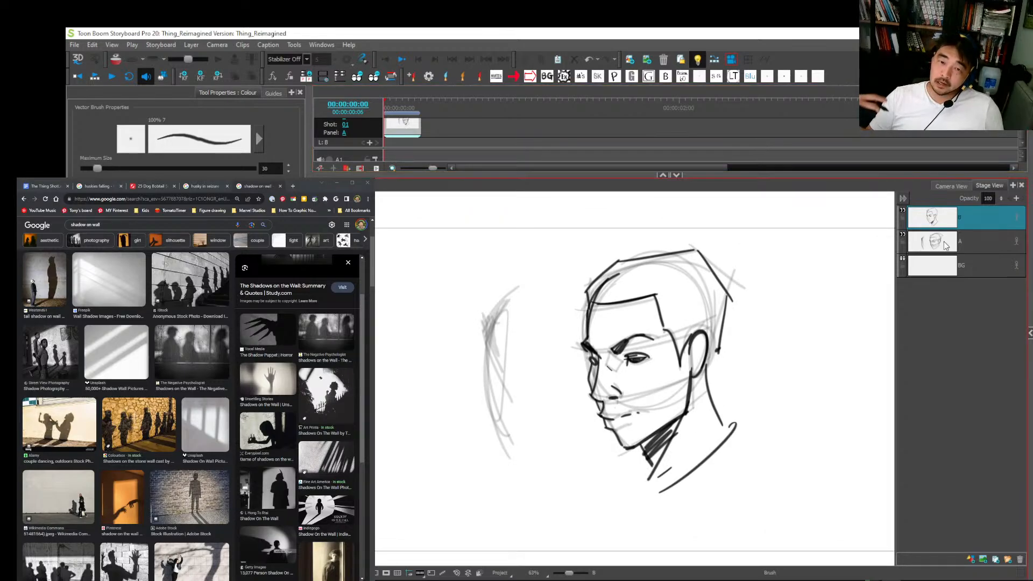
Step: Hide layers B and A, and switch to the Shotlist Thing.psd document in Photoshop
click(902, 211)
click(902, 234)
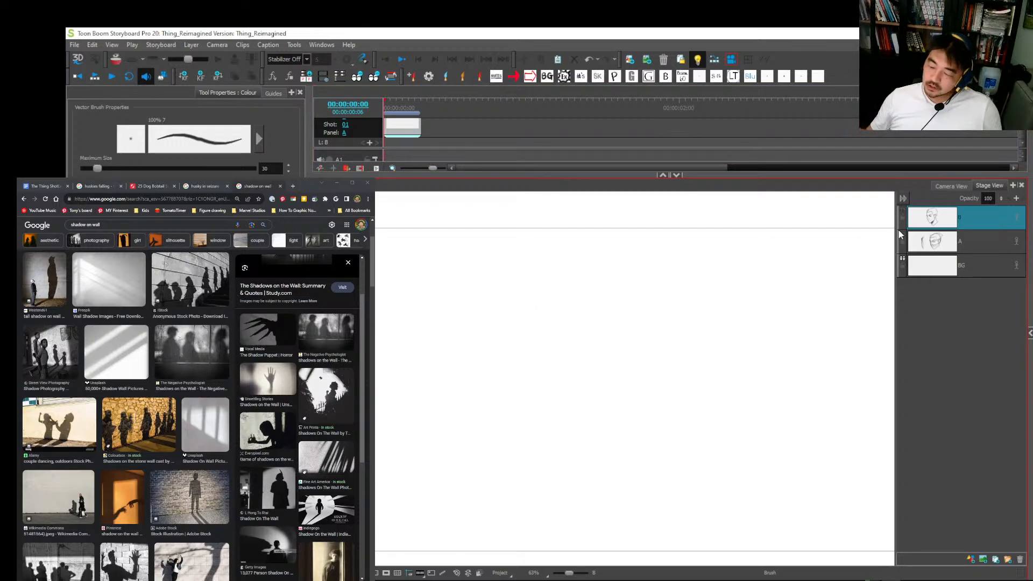
key(alt+Tab)
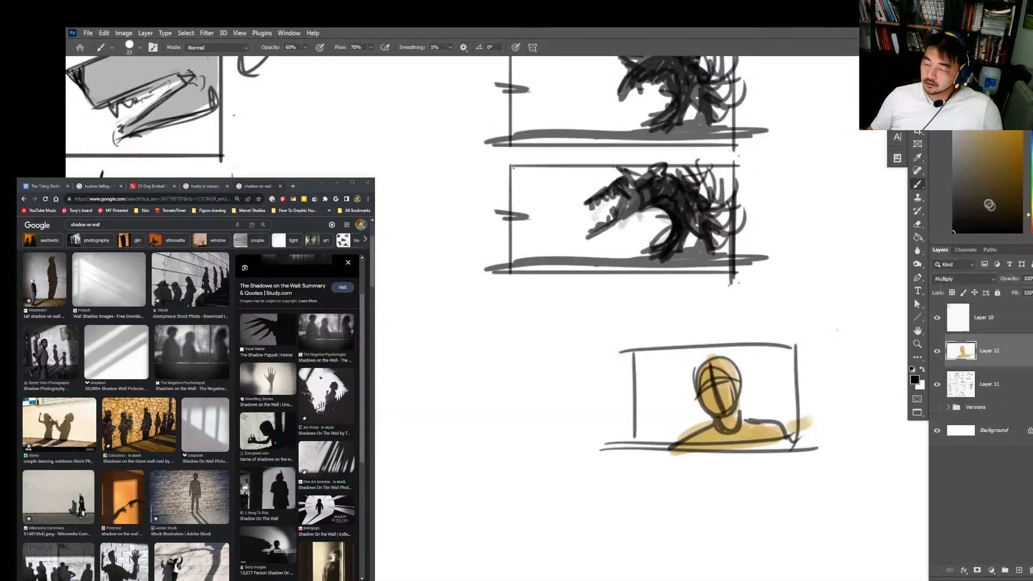
Step: Hide Layer 12, and select and copy the lowest spiky creature panel on Layer 11
click(937, 350)
click(961, 384)
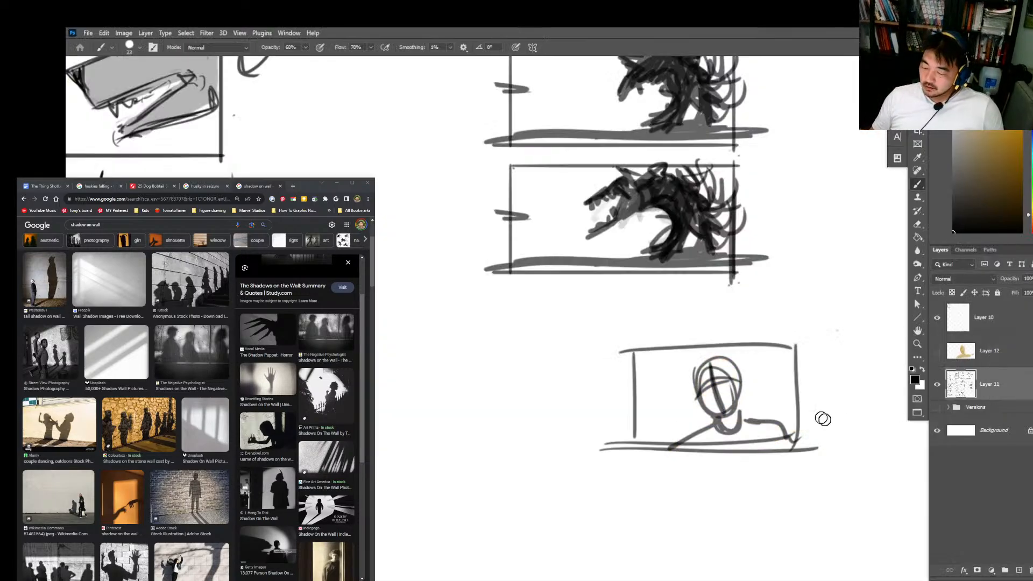
key(m)
drag(820, 334, 665, 432)
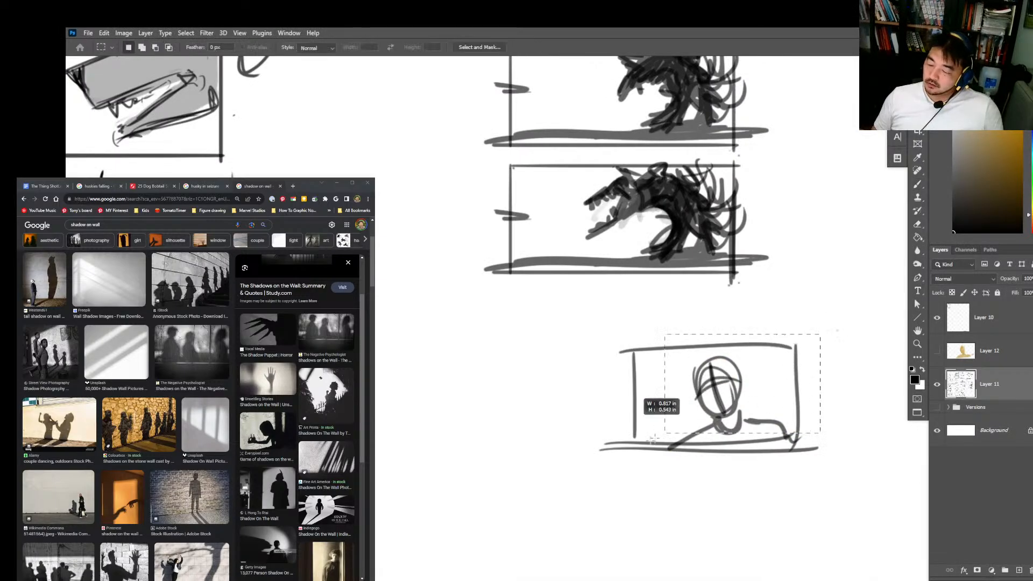
drag(749, 157, 487, 289)
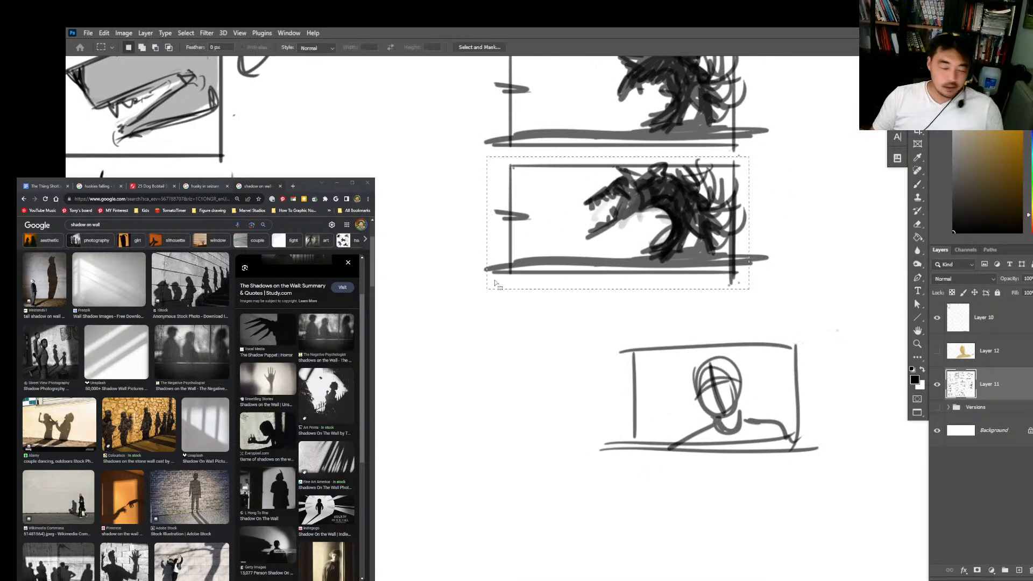
Step: Switch to Storyboard Pro, add vector layer C above layer B and paste the copied creature panel into it
key(alt+Tab)
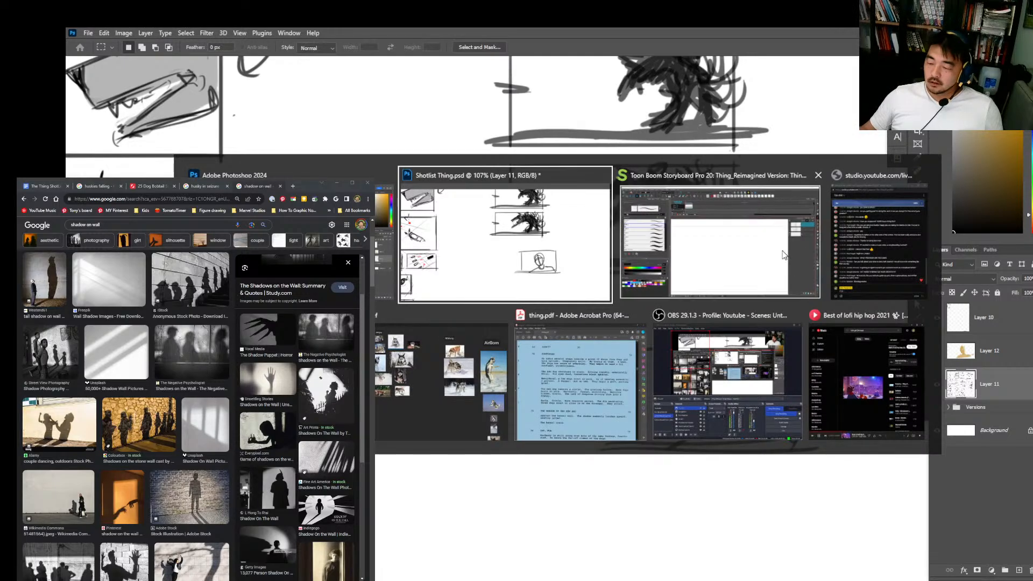
click(745, 192)
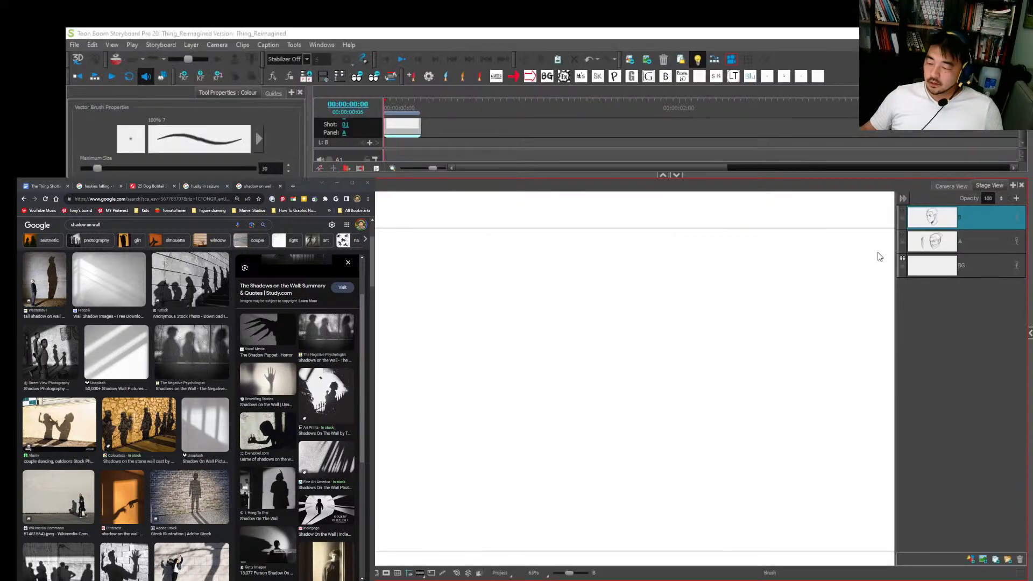
click(974, 558)
key(ctrl+v)
key(1)
key(1)
key(1)
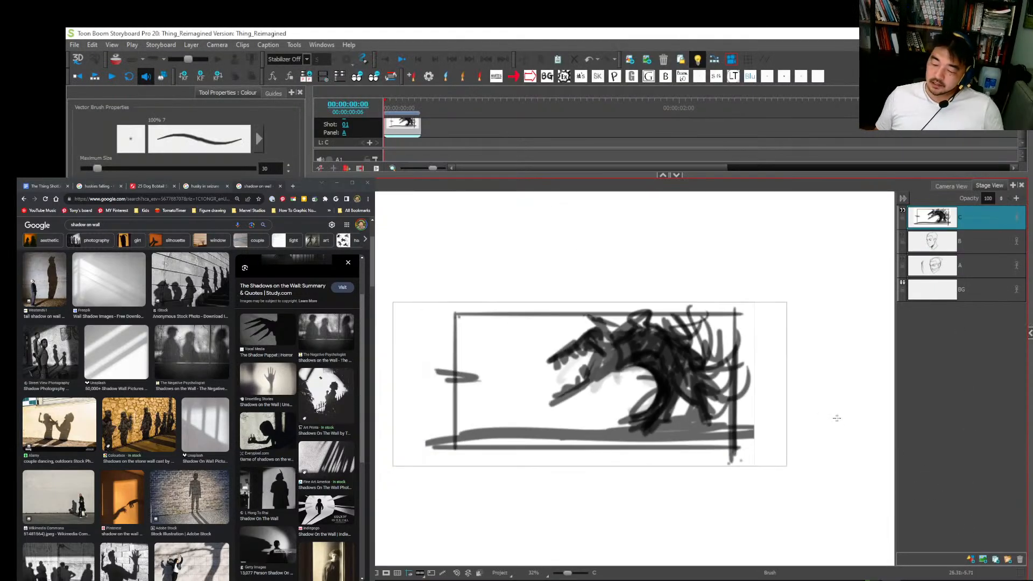
Step: Undo the creature panel paste in Storyboard Pro, keeping the empty layer C
key(alt+tab)
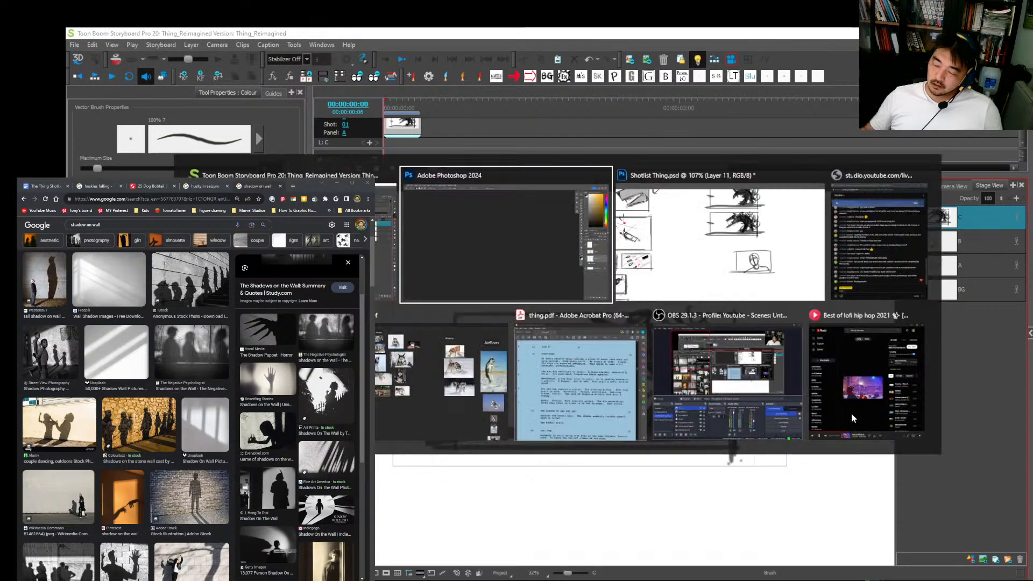
key(alt+Tab)
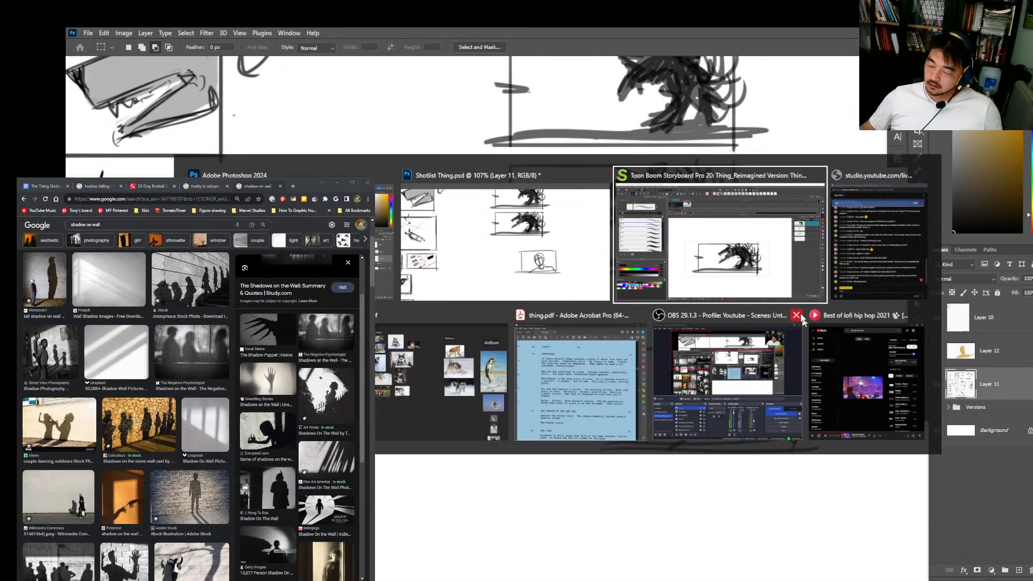
key(ctrl+z)
key(ctrl+z)
key(ctrl+shift+z)
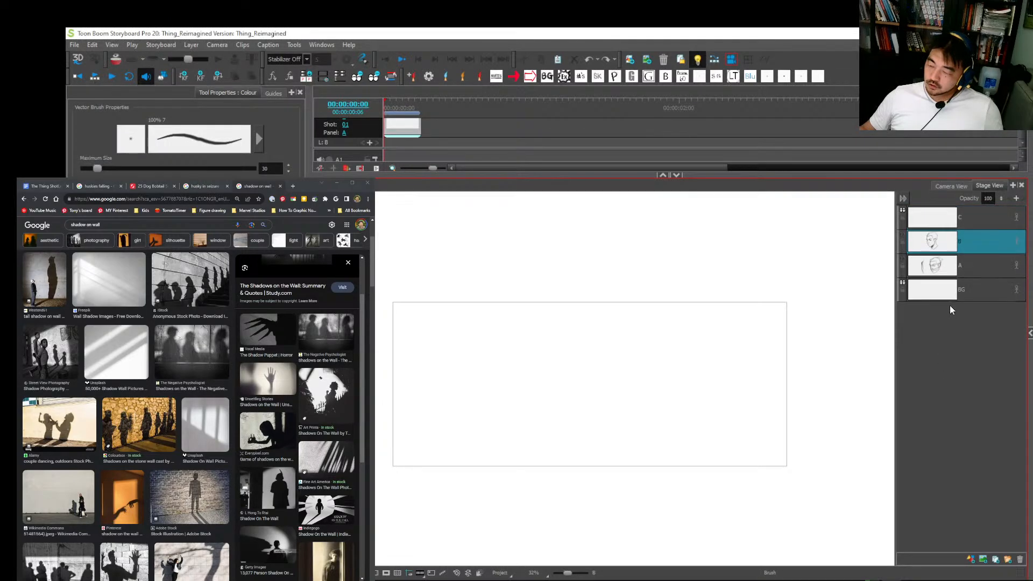
Step: Copy the uppermost dog-shadow wall panel from Layer 11 in Photoshop, and paste it above layer B in Storyboard Pro
key(alt+Tab)
click(765, 249)
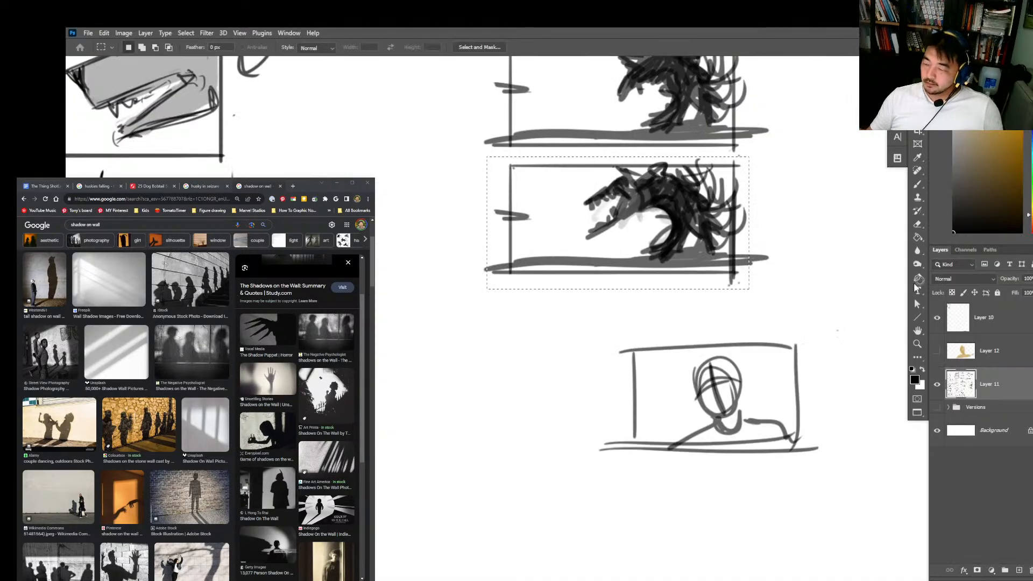
key(z)
scroll(842, 283, up, 5)
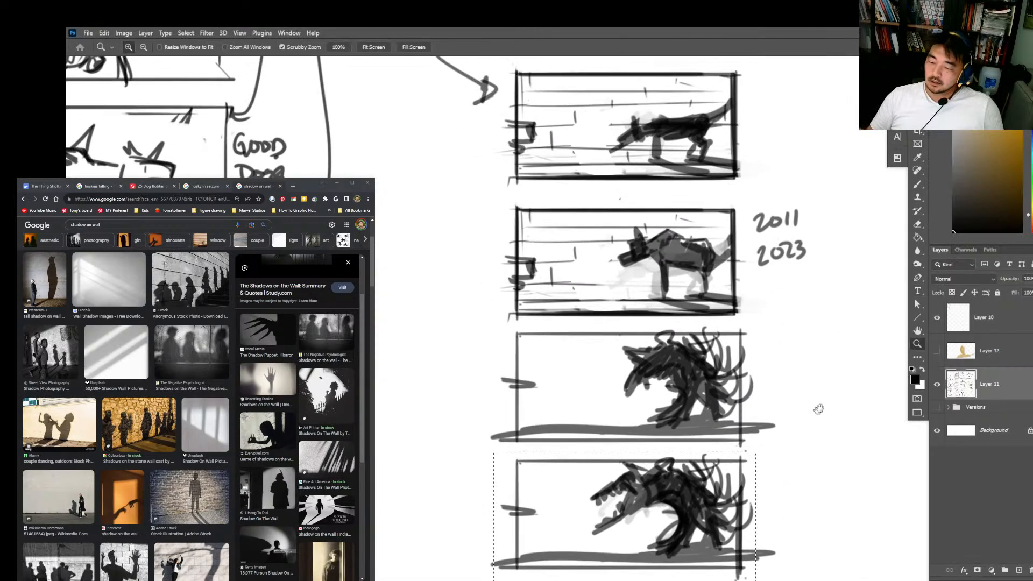
key(m)
drag(743, 69, 504, 188)
key(alt+Tab)
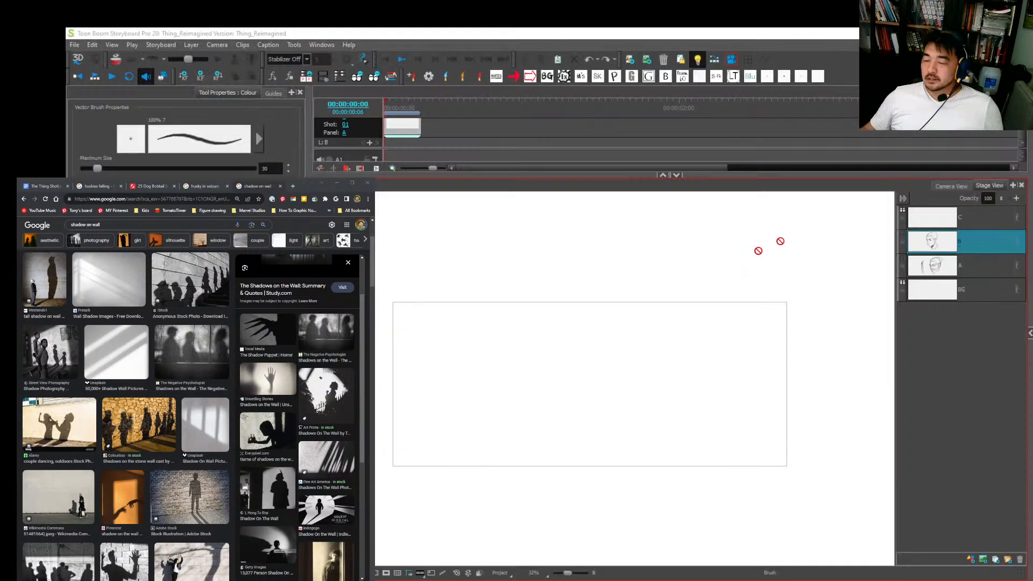
key(ctrl+v)
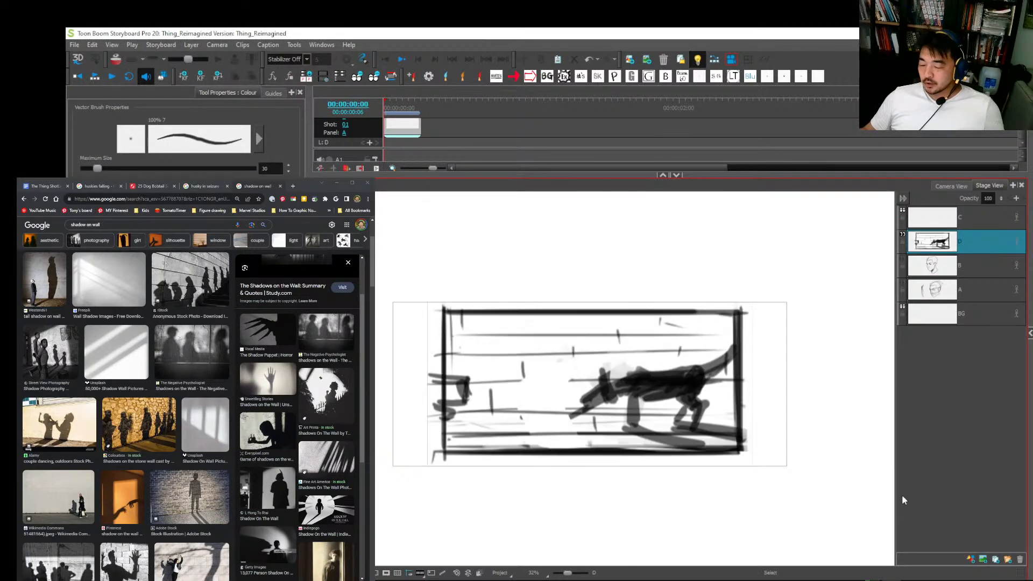
Step: Copy the second dog-shadow wall panel from Layer 11 in Photoshop, and return to Storyboard Pro
key(alt+Tab)
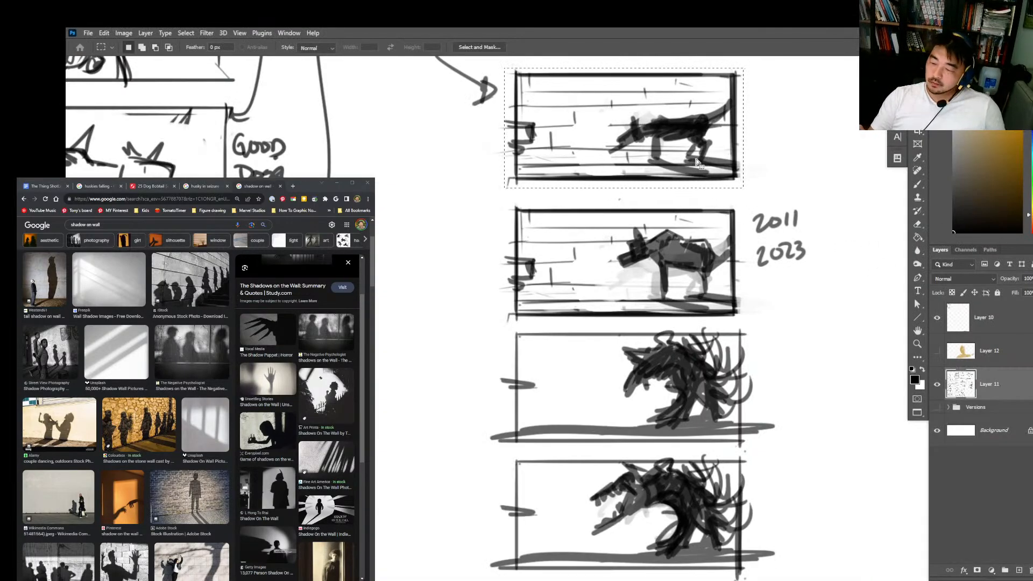
drag(696, 162, 698, 293)
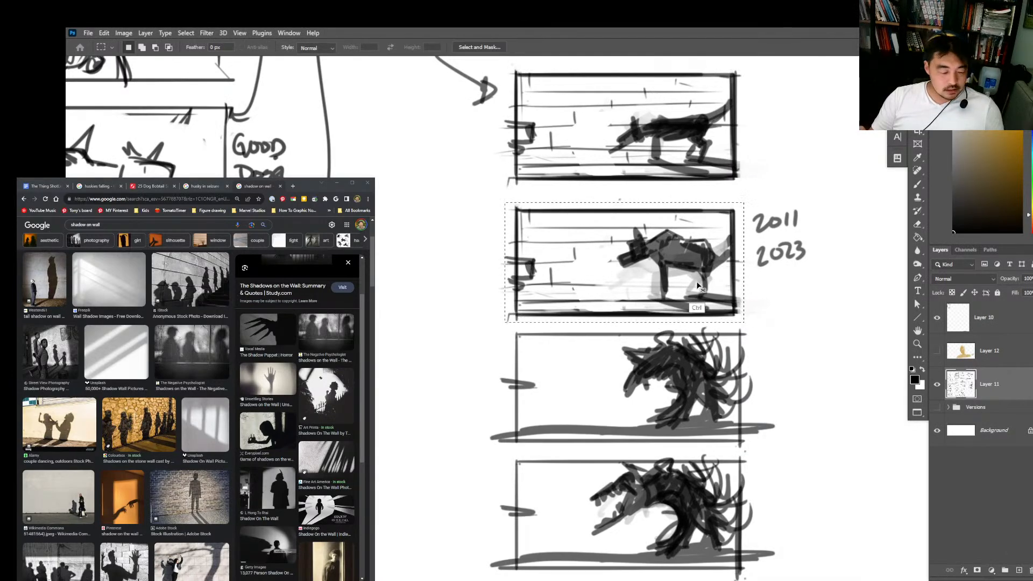
key(alt+Tab)
Step: Duplicate the first storyboard panel, and replace the duplicate's layer D artwork with the copied second dog-shadow drawing
click(711, 278)
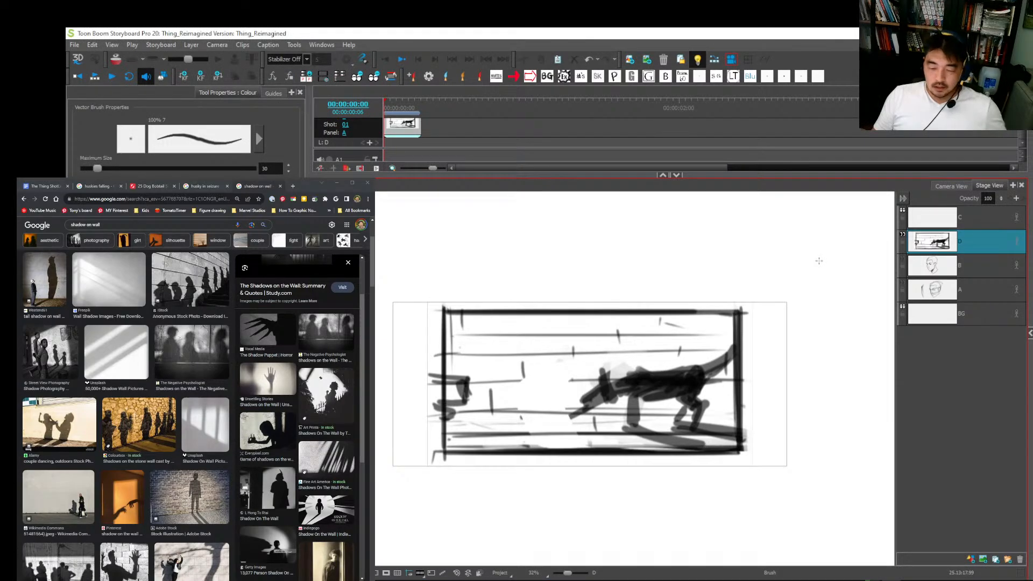
key(alt+d)
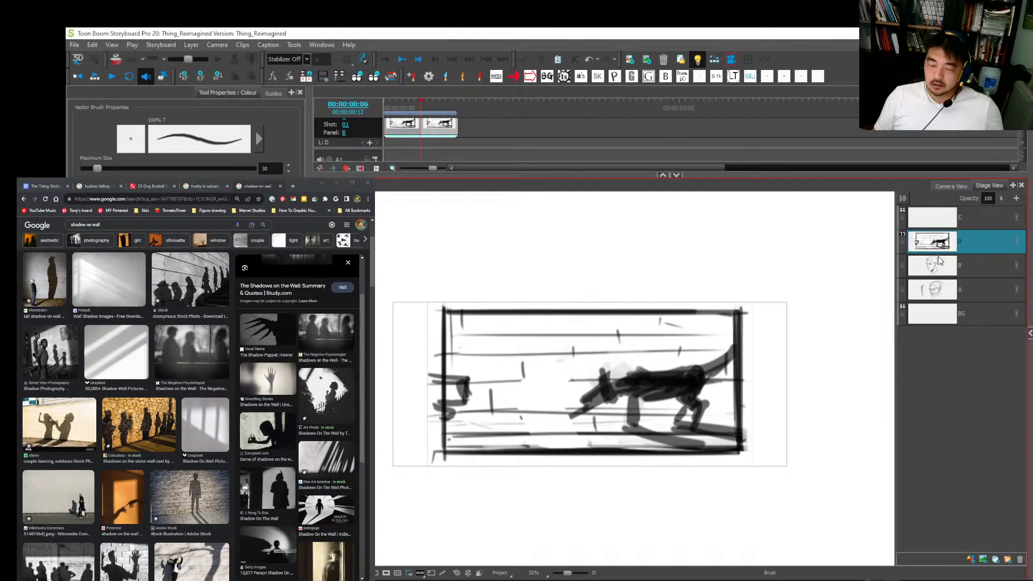
click(1019, 559)
click(970, 559)
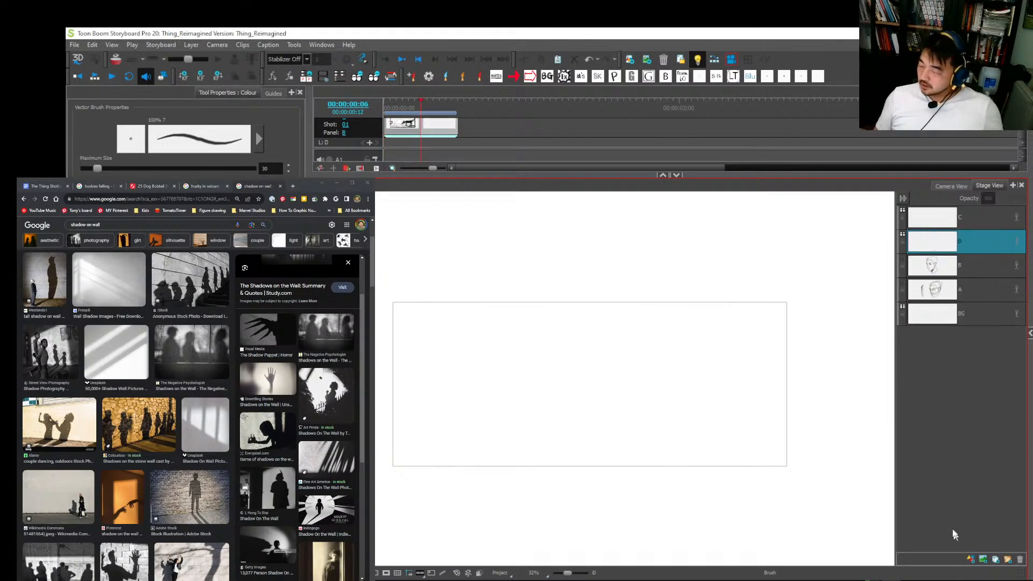
key(ctrl+v)
key(Left)
key(Right)
Step: Switch to Photoshop, copy the upper spiky creature panel from Layer 11, and return to Storyboard Pro
key(alt+Tab)
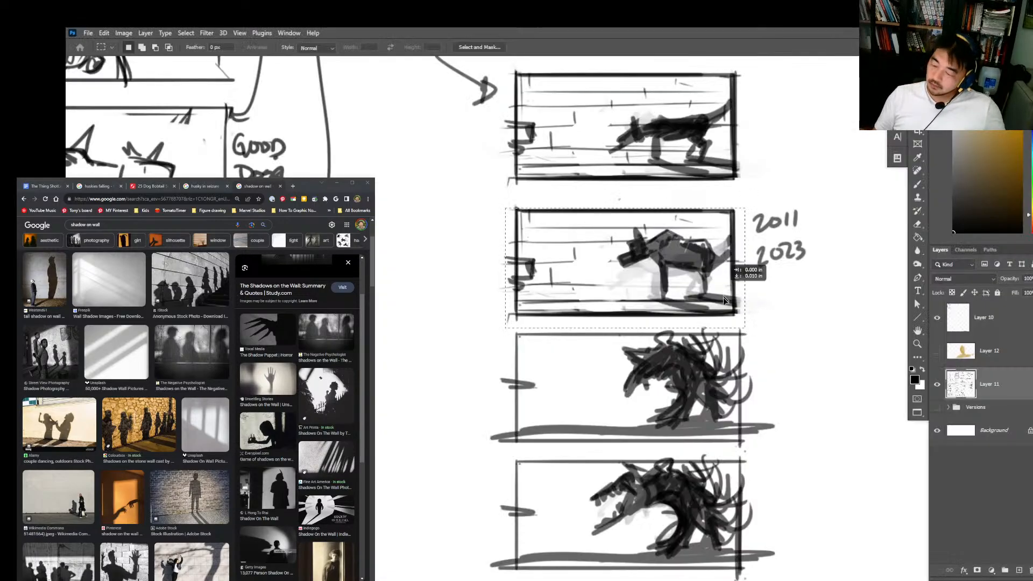
drag(727, 272, 732, 397)
key(alt+Tab)
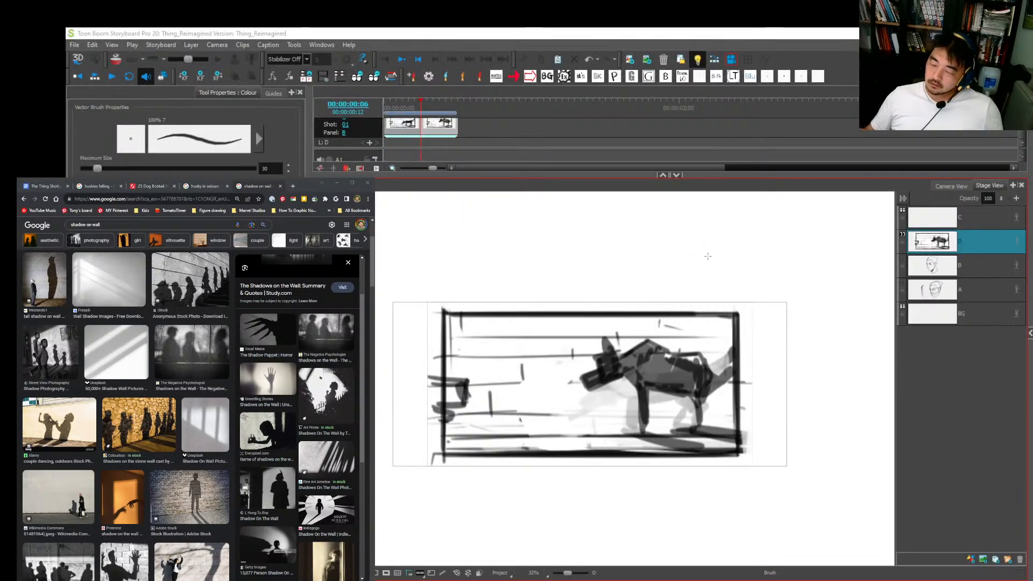
Step: Duplicate the second storyboard panel, and replace the duplicate's layer D artwork with the copied spiky creature drawing
click(430, 123)
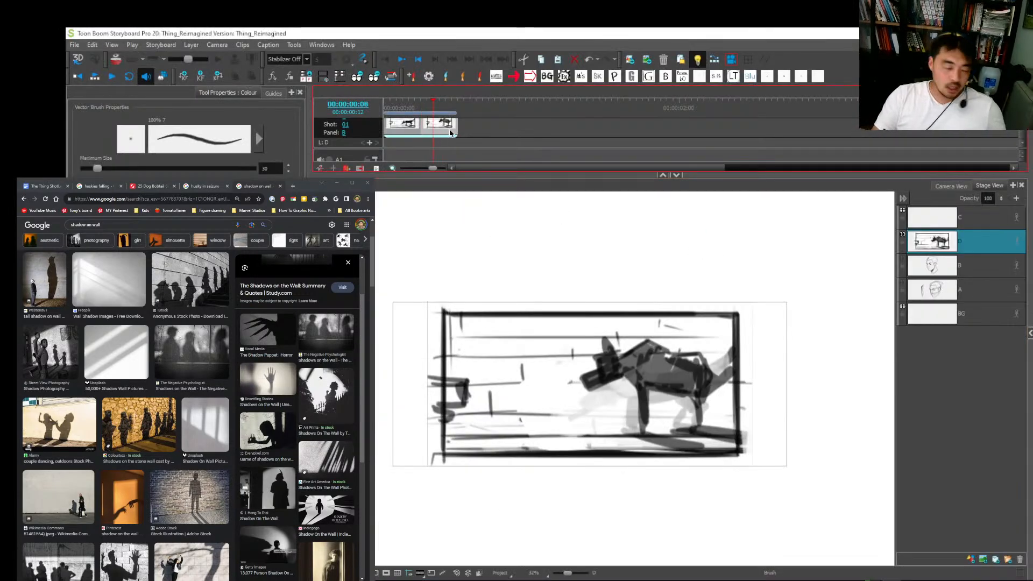
key(ctrl+d)
click(958, 246)
key(alt+s)
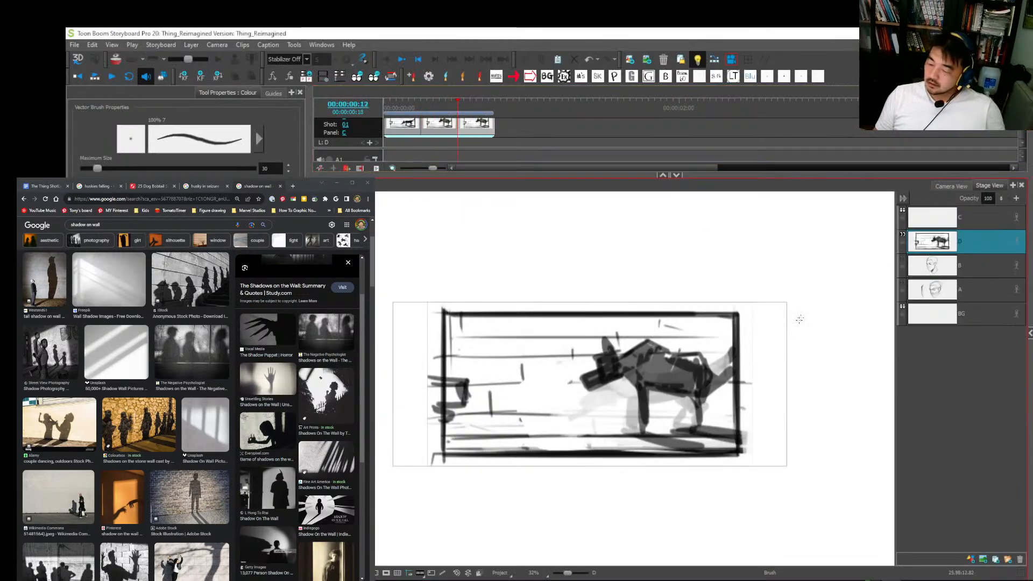
key(ctrl+a)
key(Delete)
key(alt+b)
key(ctrl+v)
key(Left)
key(Left)
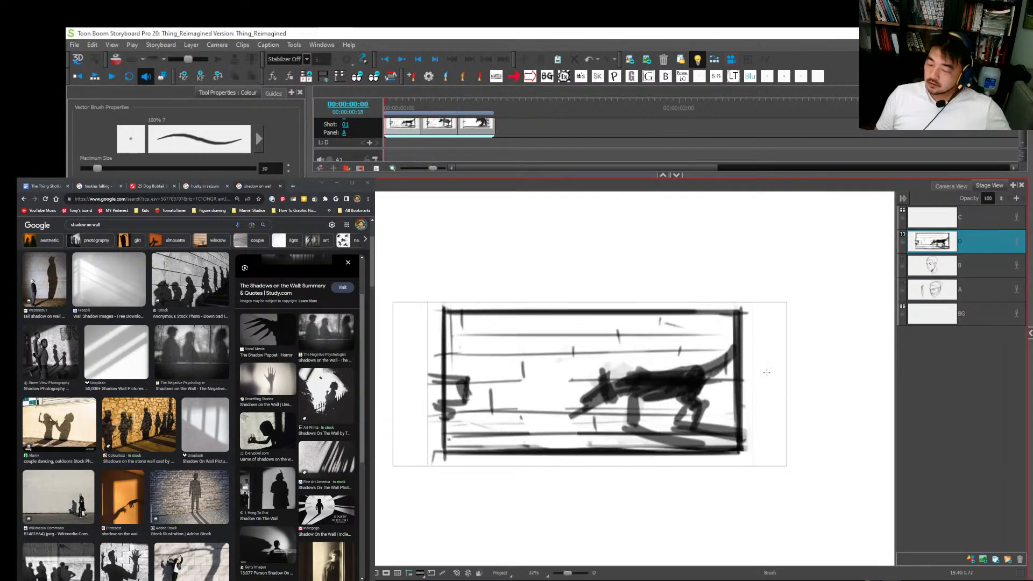
key(Right)
key(Right)
Step: Copy the lowest open-jawed creature panel from Photoshop, and paste it onto layer A of a new fourth panel in Storyboard Pro
key(alt+Tab)
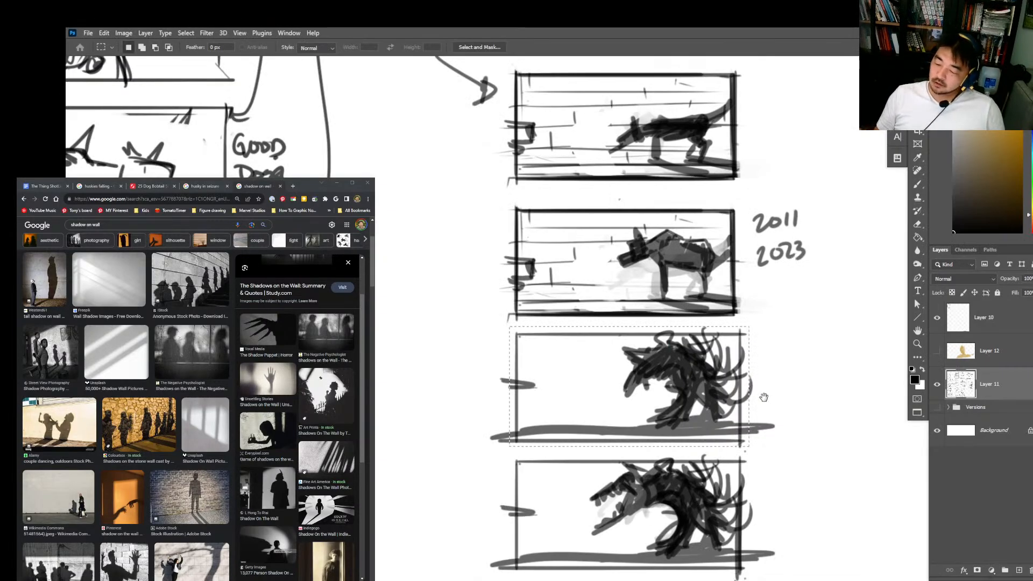
drag(764, 397, 718, 377)
key(alt+Tab)
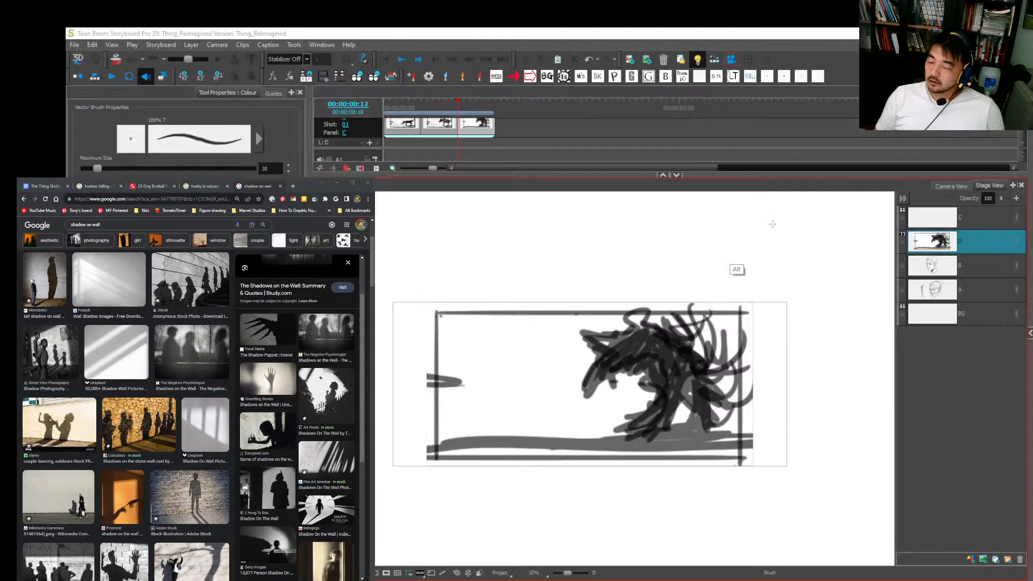
key(p)
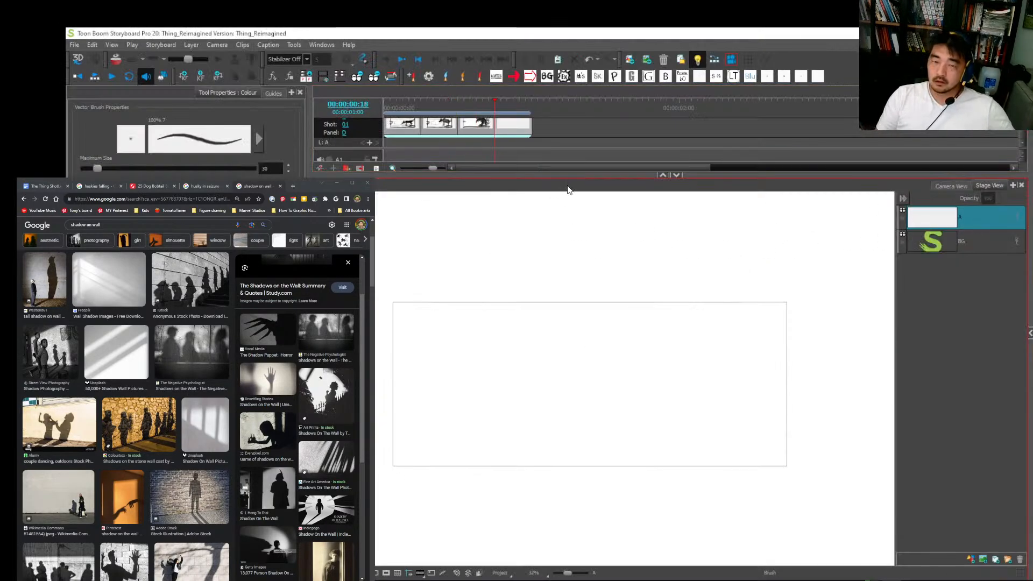
key(ctrl+v)
Step: Flip back and forth through the four storyboard panels to examine the dog-to-creature transformation
key(comma)
key(comma)
key(comma)
key(comma)
key(comma)
key(comma)
key(comma)
key(comma)
key(comma)
key(comma)
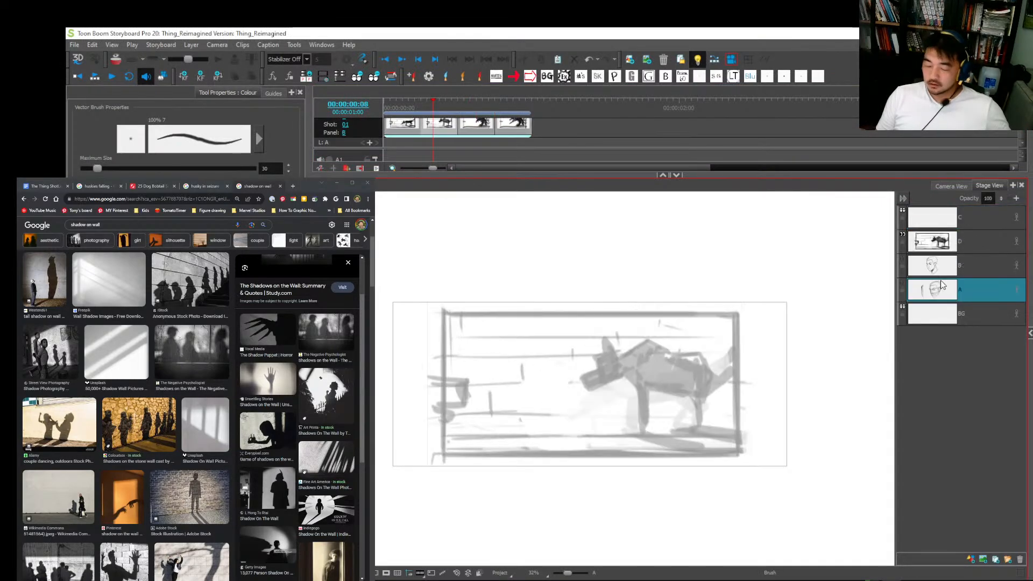
key(c)
key(shift+l)
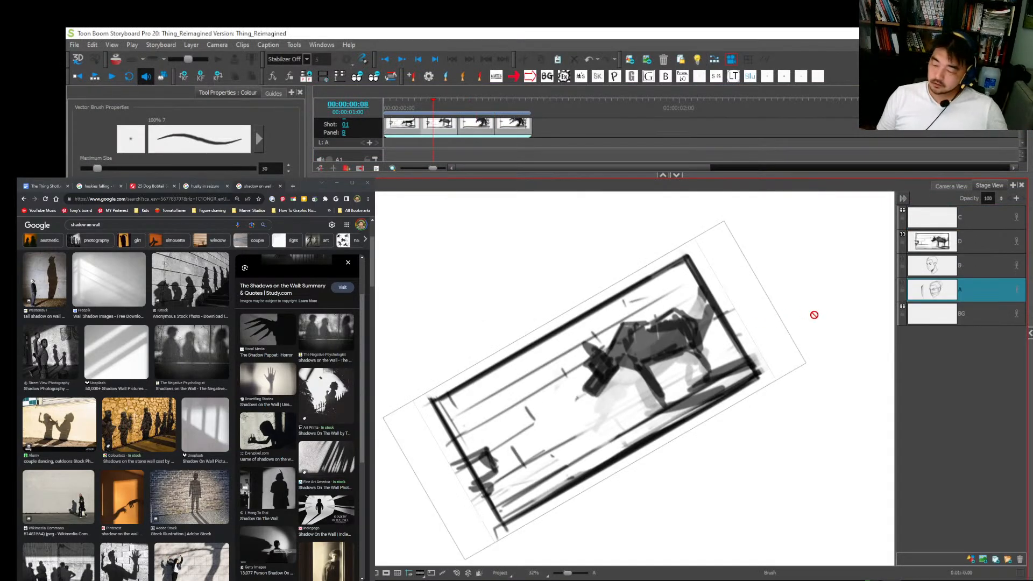
click(466, 574)
key(Left)
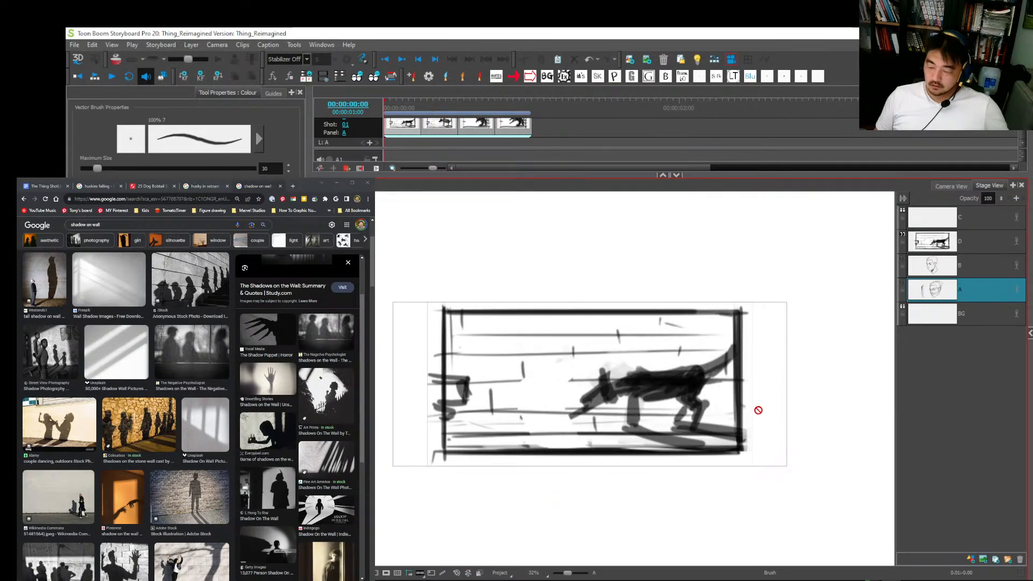
key(Right)
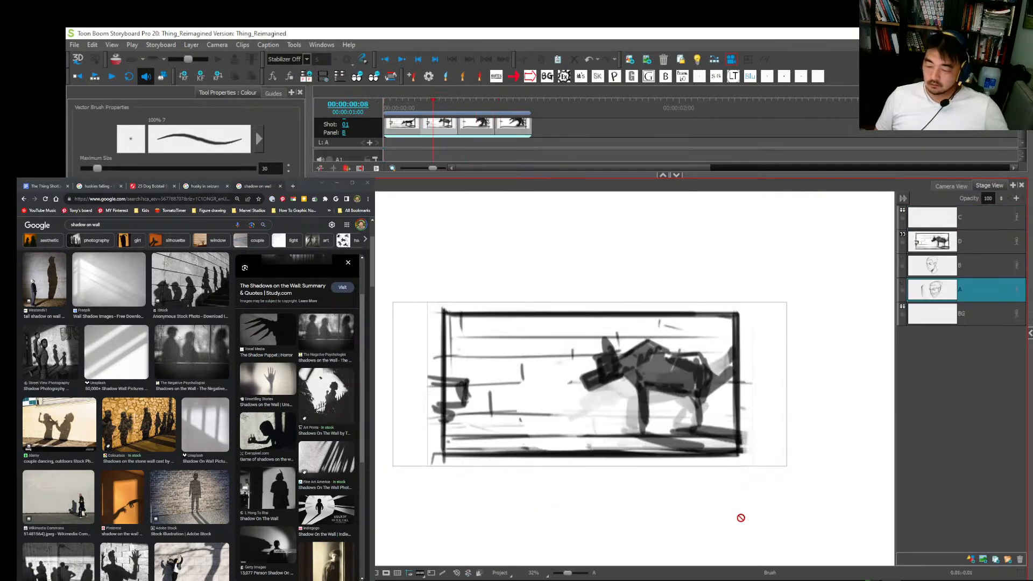
key(Left)
key(Right)
key(Left)
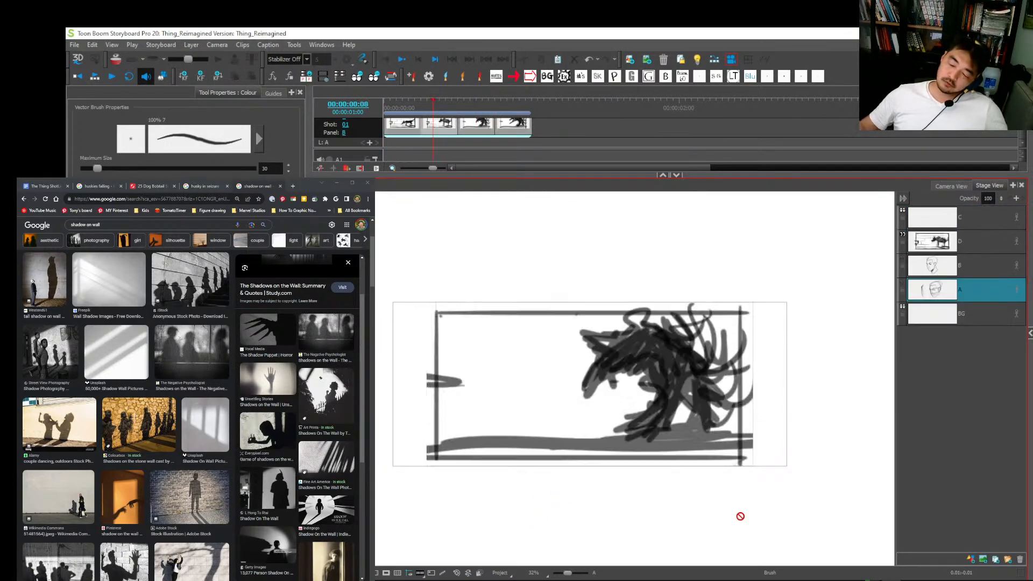
key(Right)
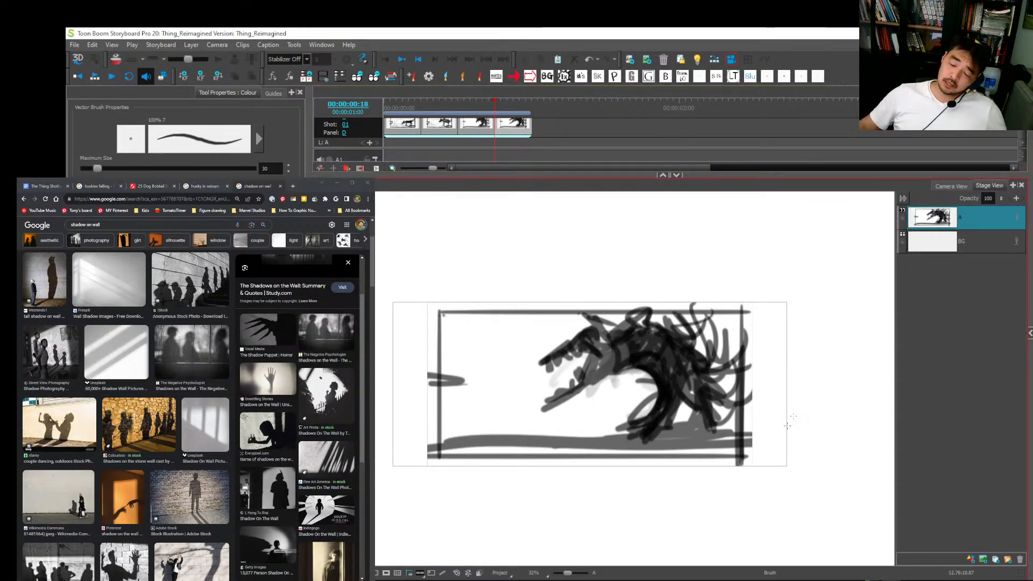
key(alt+Tab)
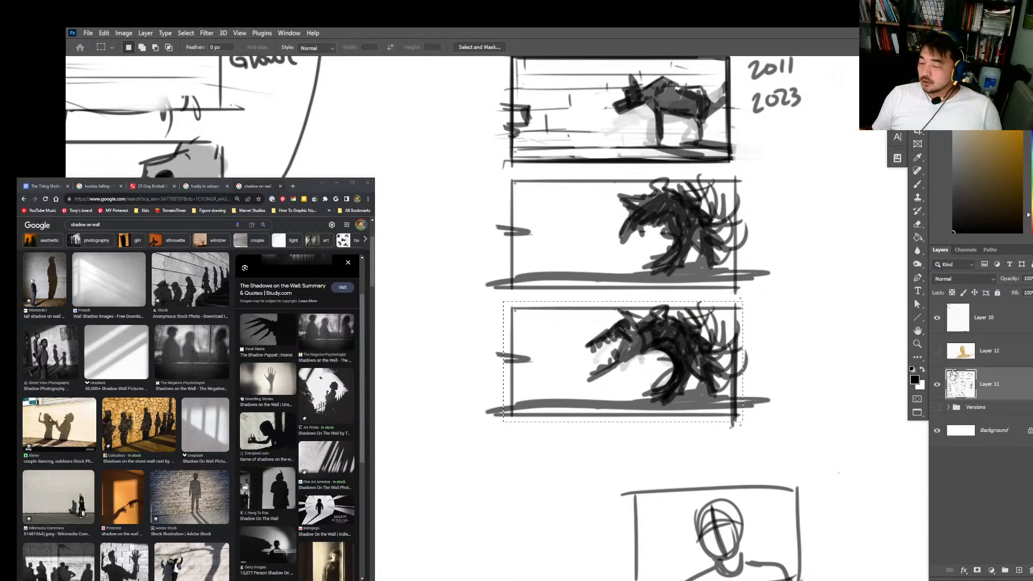
scroll(769, 306, down, 5)
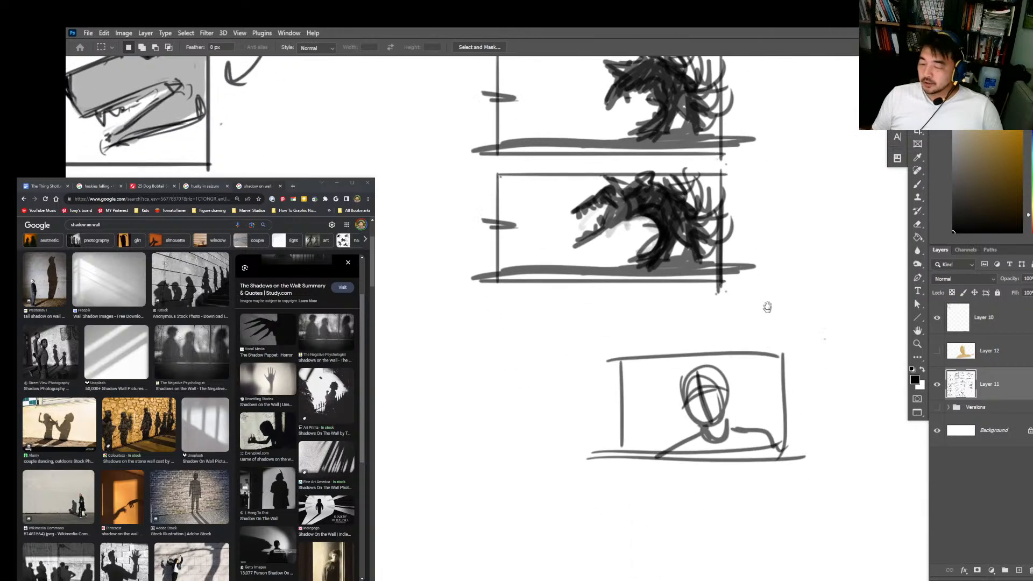
key(alt+Tab)
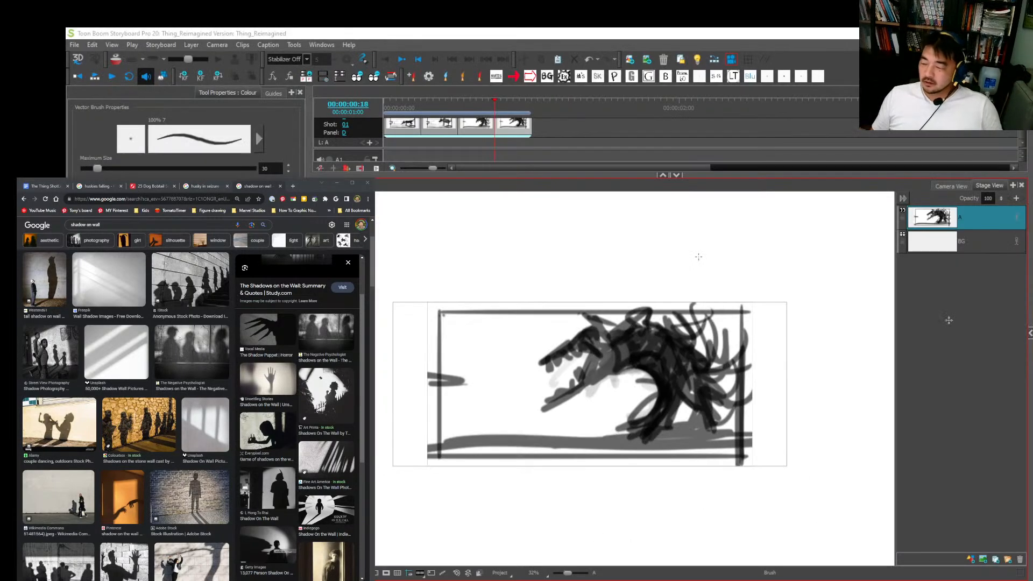
Step: Add a new drawing layer directly above layer D in the first storyboard panel
click(408, 127)
click(933, 247)
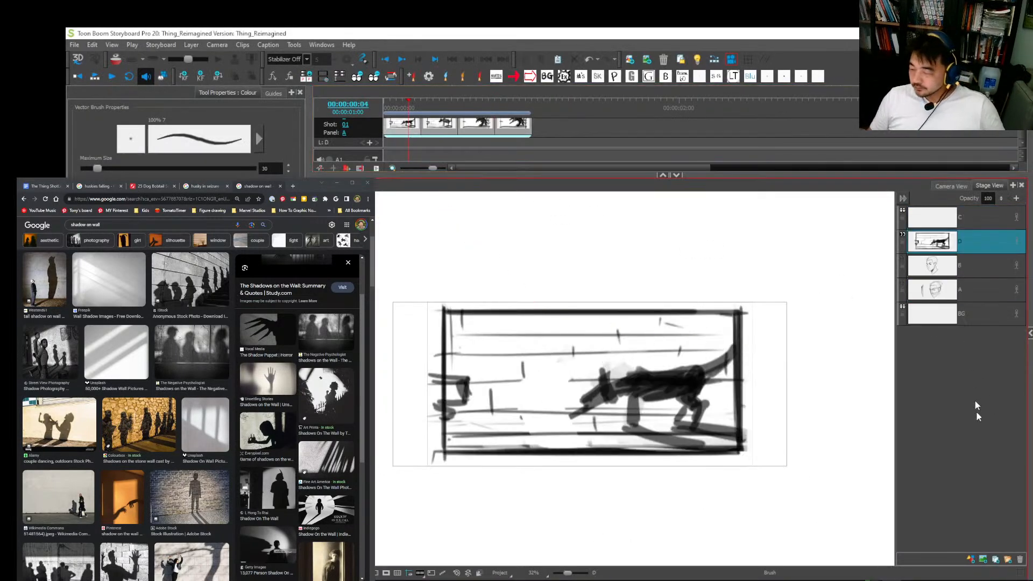
click(982, 559)
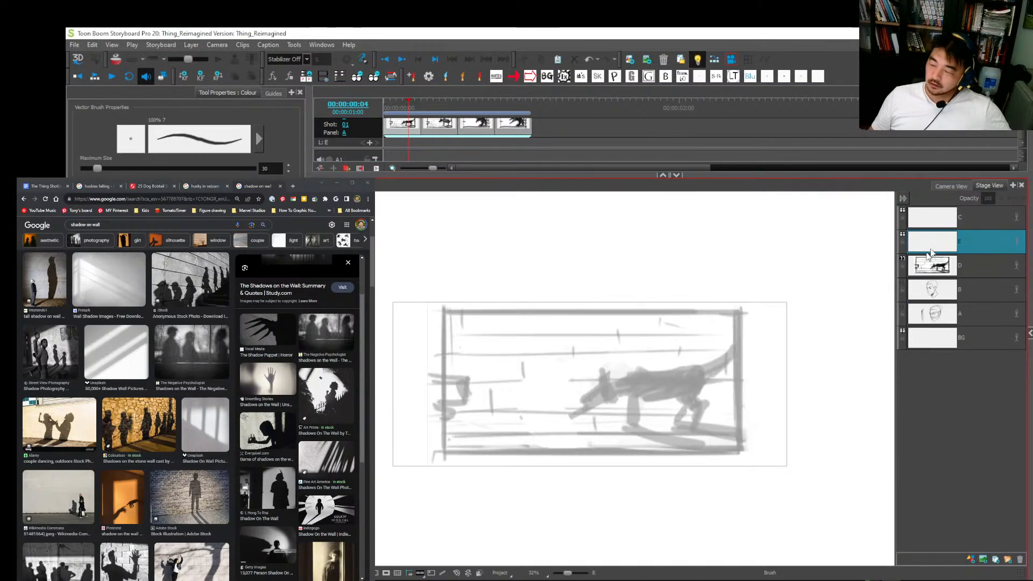
drag(398, 422, 868, 296)
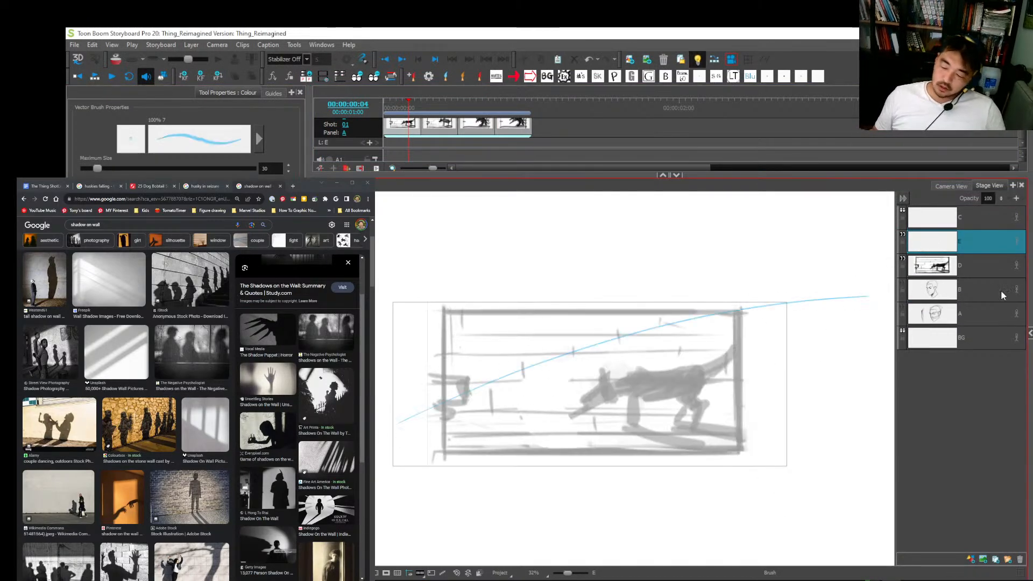
key(ctrl+z)
scroll(710, 379, up, 2)
mouse_move(558, 355)
mouse_down()
mouse_move(554, 435)
mouse_move(575, 460)
mouse_up()
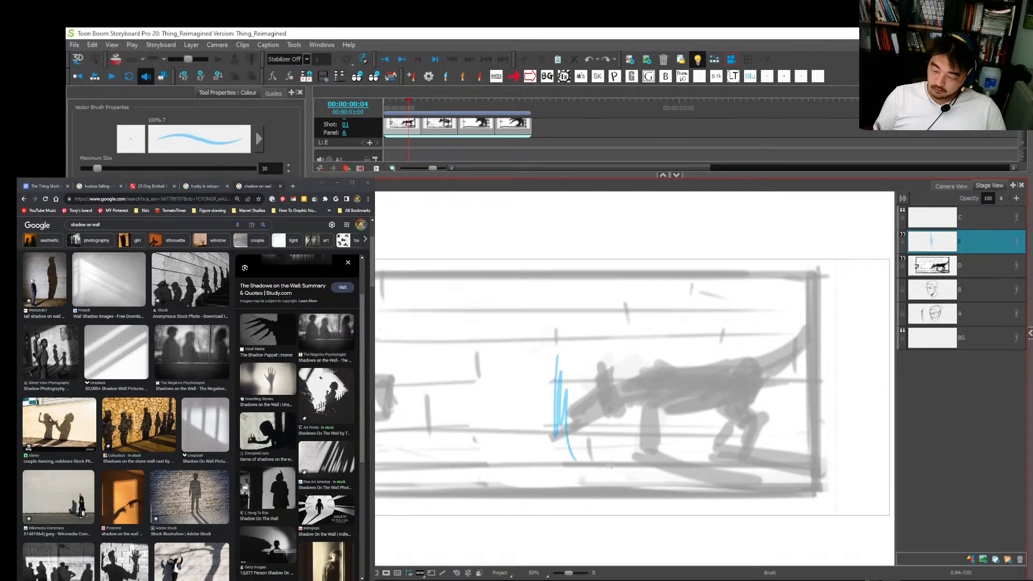
key(ctrl+z)
scroll(611, 465, down, 2)
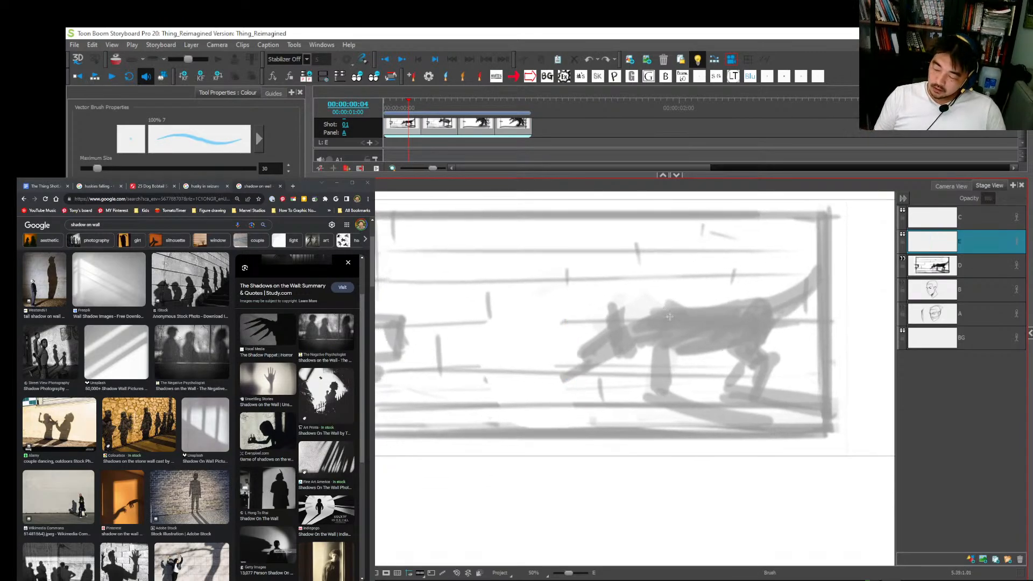
Step: Sketch the dog's ribcage, belly, hips and front leg in blue over the faded shadow on the new layer
mouse_move(656, 311)
mouse_down()
mouse_move(699, 304)
mouse_move(663, 348)
mouse_up()
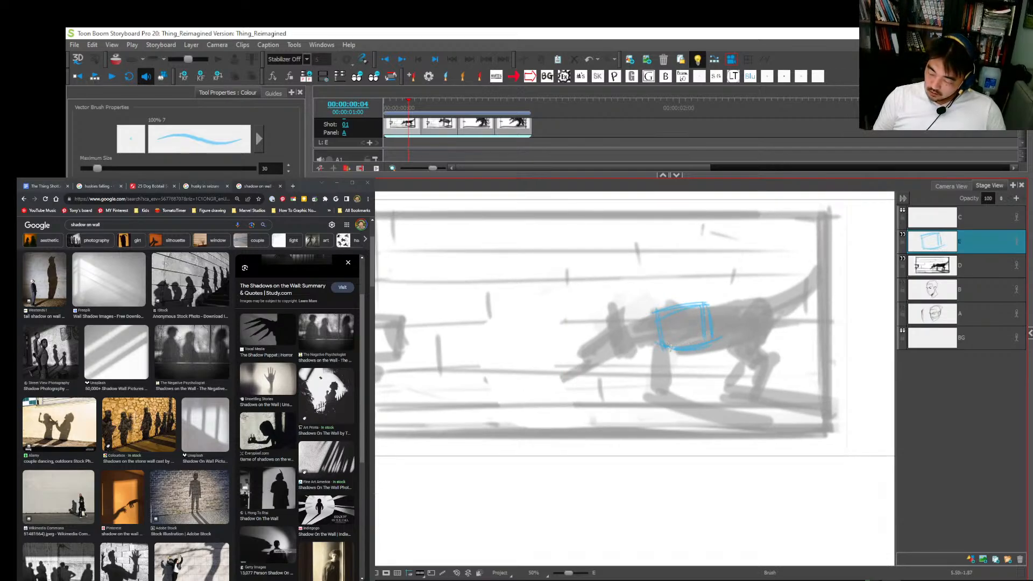
mouse_move(705, 354)
mouse_down()
mouse_move(747, 335)
mouse_move(756, 344)
mouse_move(749, 362)
mouse_up()
key(ctrl+z)
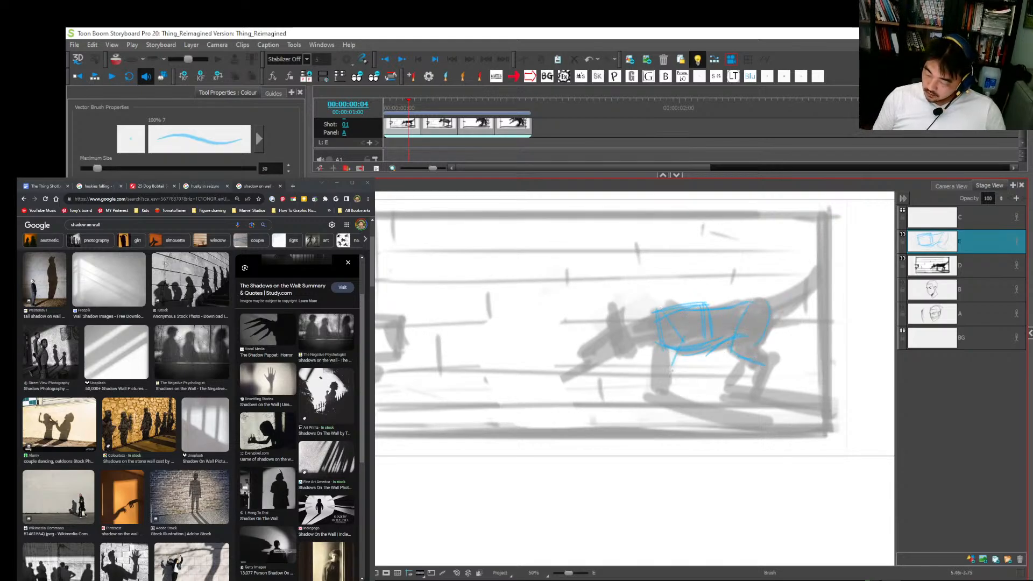
drag(671, 370, 670, 373)
mouse_move(644, 322)
mouse_down()
mouse_move(666, 347)
mouse_move(659, 397)
mouse_up()
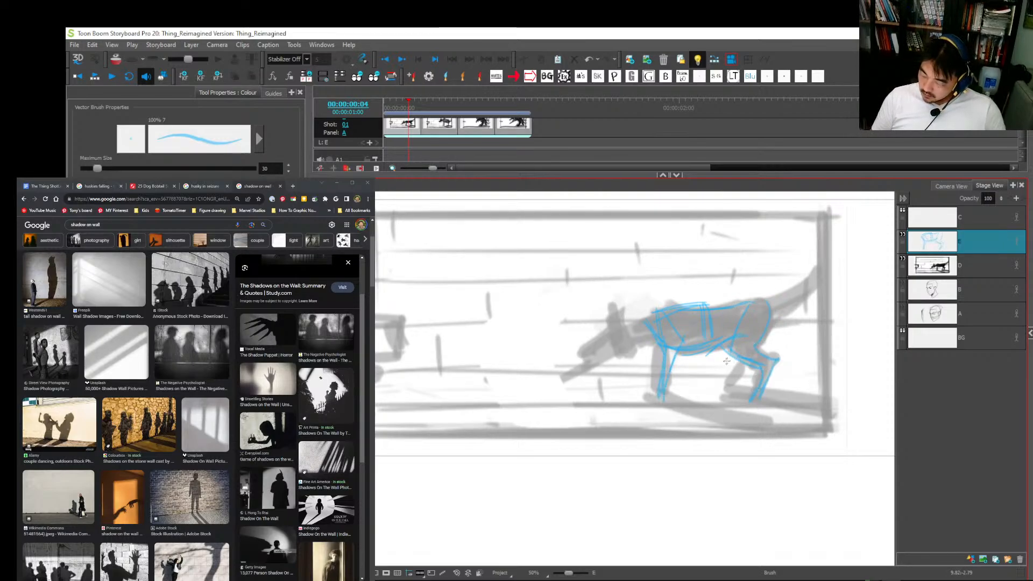
Step: Sketch the dog's second hind leg and its raised, curved tail in blue
mouse_move(756, 301)
mouse_down()
mouse_move(788, 283)
mouse_move(780, 296)
mouse_move(801, 246)
mouse_up()
key(ctrl+z)
drag(803, 238, 811, 252)
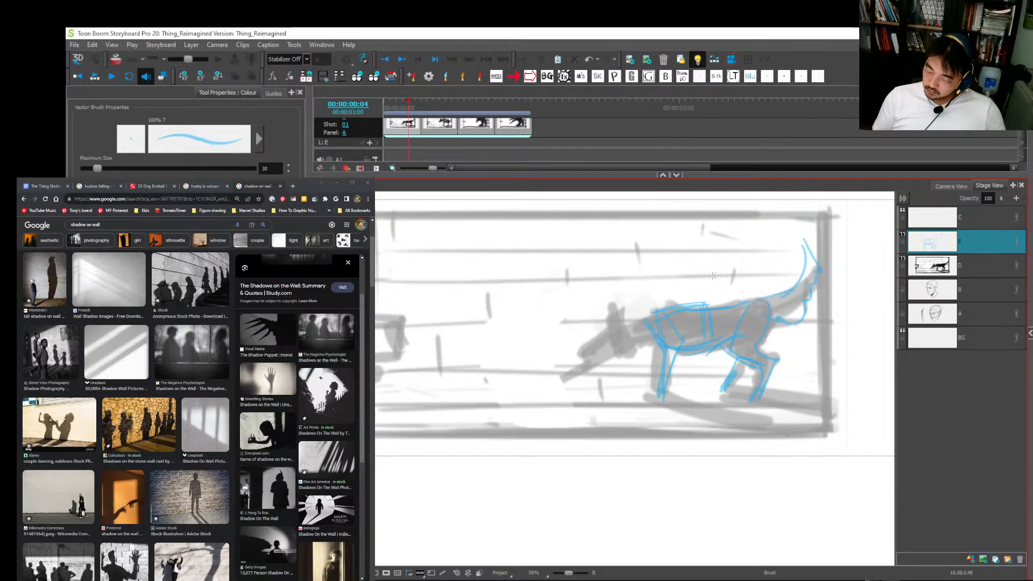
Step: Sketch the dog's neck, lowered head, open jaw and pointed ear in blue, undoing and redrawing the misplaced strokes
mouse_move(619, 334)
mouse_down()
mouse_move(670, 301)
mouse_move(660, 305)
mouse_up()
key(ctrl+z)
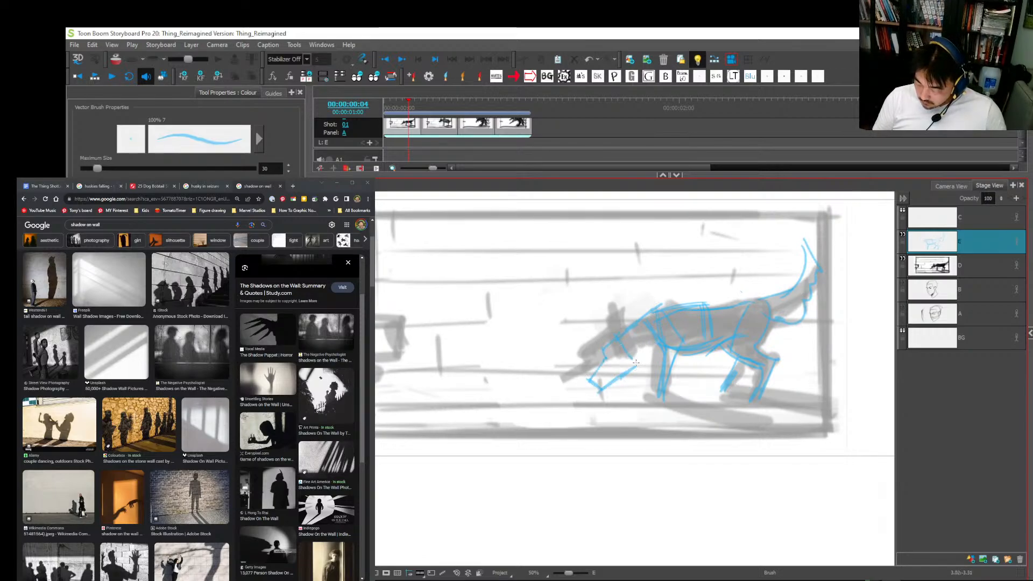
key(ctrl+z)
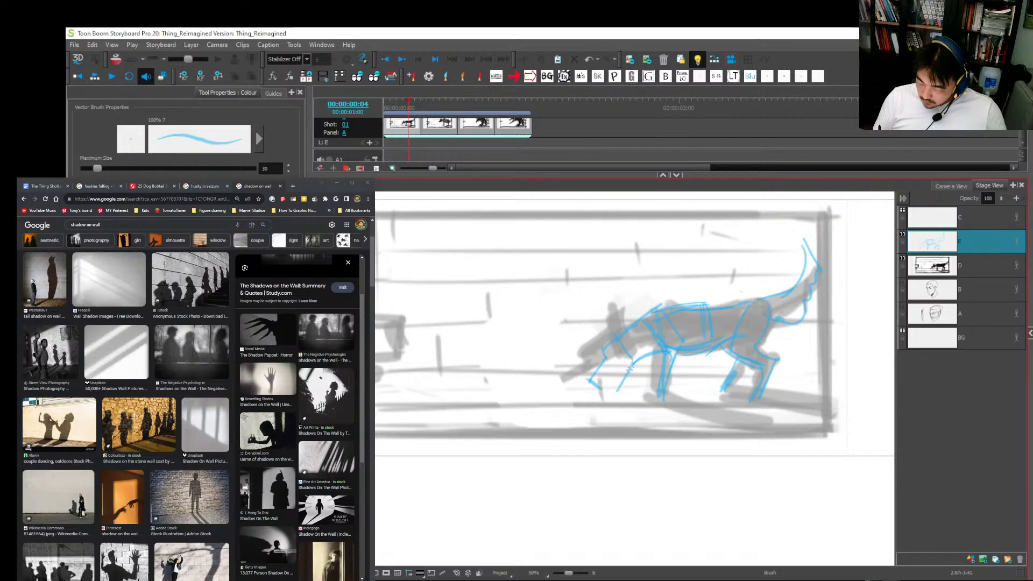
key(alt+s)
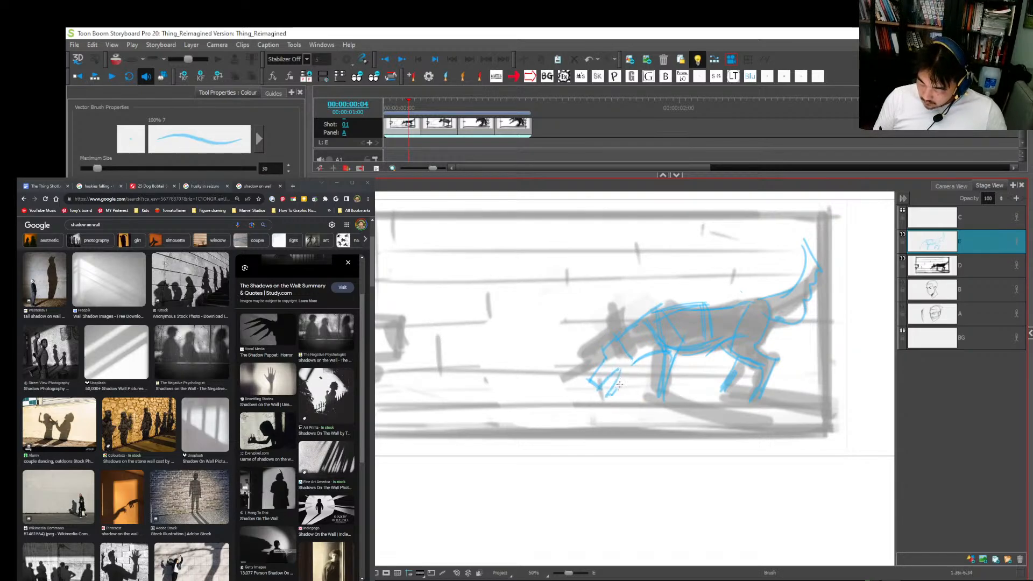
drag(619, 385, 639, 364)
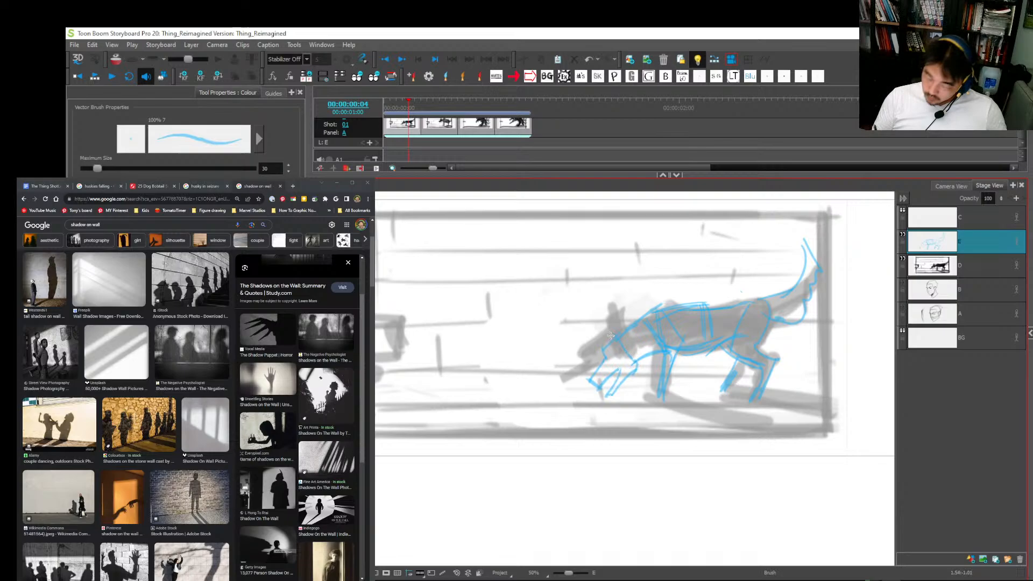
Step: Remove the dog's lower-jaw stroke and redraw it in blue in the first panel
click(625, 374)
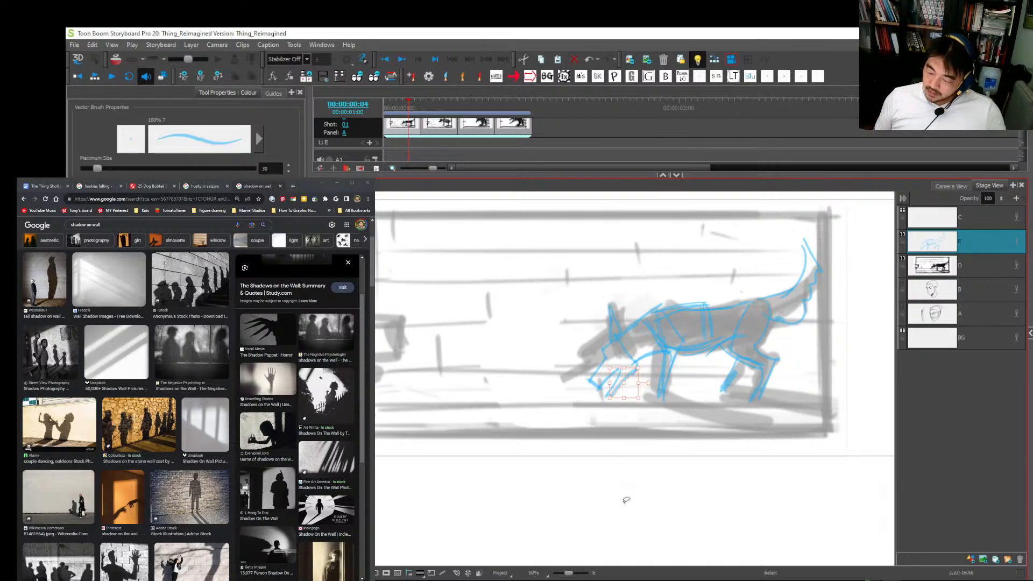
key(alt+b)
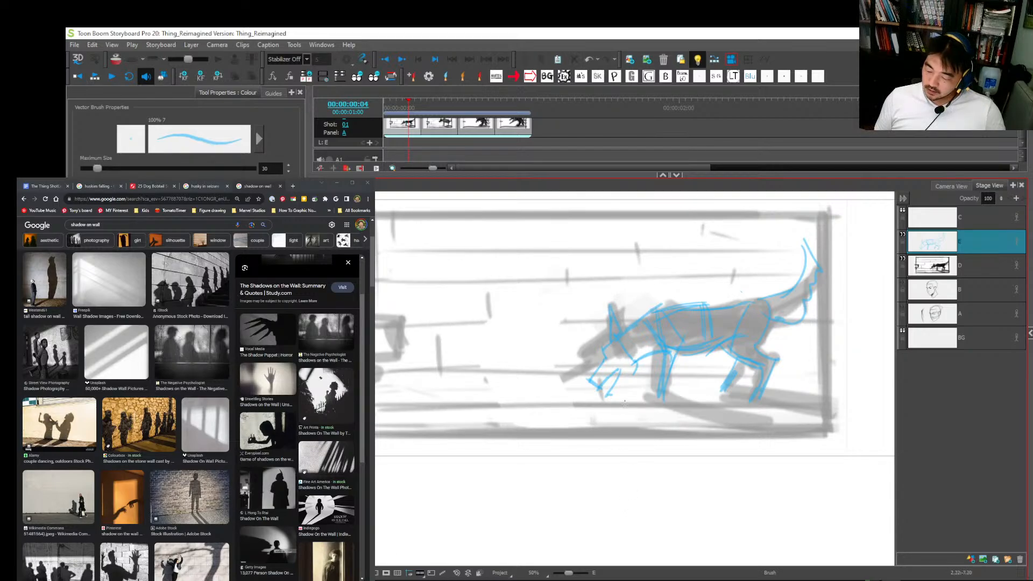
drag(608, 397, 637, 369)
key(alt+s)
mouse_move(603, 421)
mouse_down()
mouse_move(630, 391)
mouse_move(619, 381)
mouse_move(647, 386)
mouse_move(648, 418)
mouse_up()
key(alt+b)
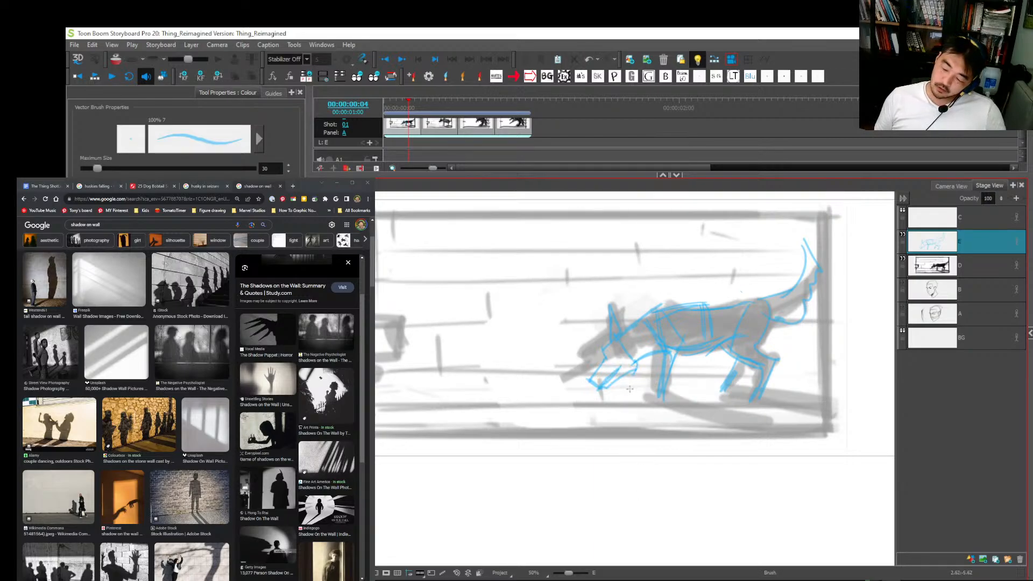
key(ctrl+z)
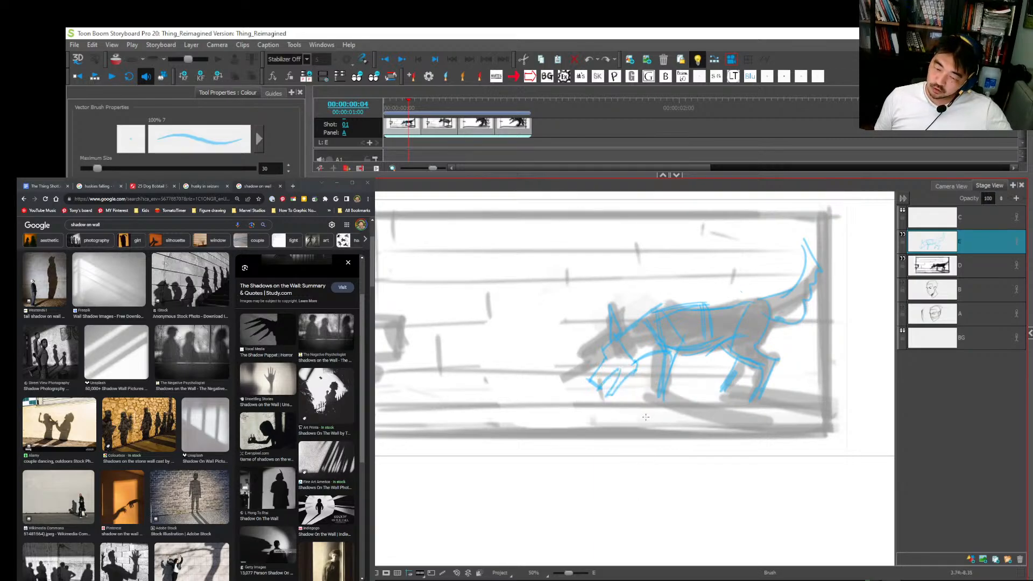
Step: Duplicate the first panel and rotate the dog's lower jaw closed in the copy
key(alt+d)
key(alt+s)
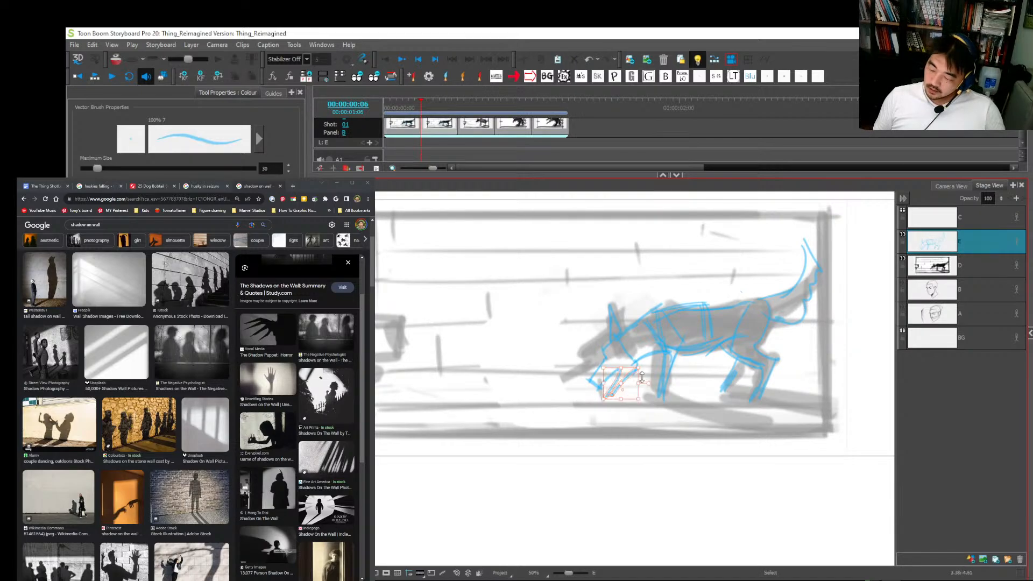
mouse_move(622, 389)
mouse_down()
mouse_move(635, 371)
mouse_move(646, 394)
mouse_up()
click(645, 455)
key(alt+b)
Step: Hide layer D in the first two panels and flip between them to check the dog's jaw movement
click(413, 126)
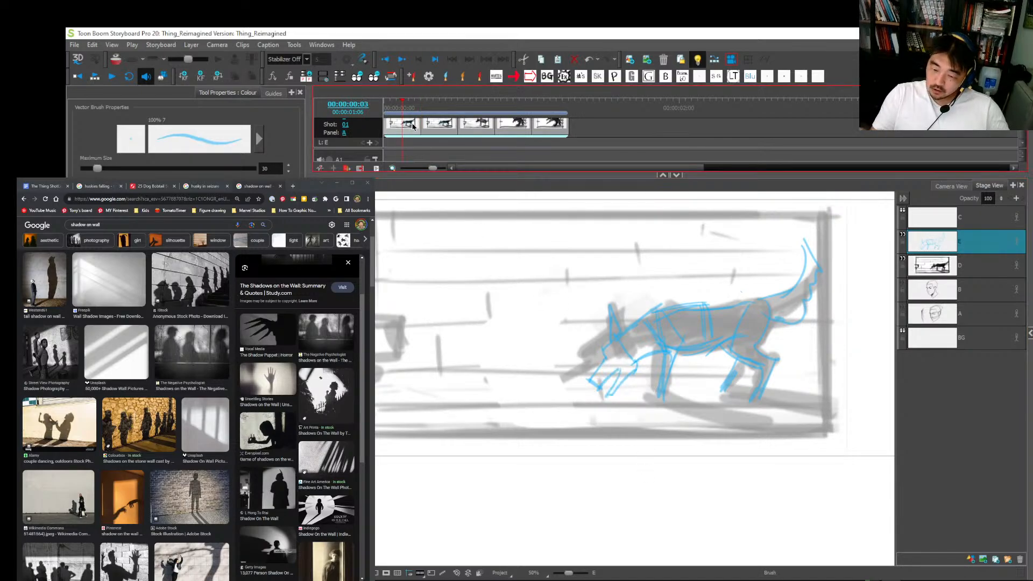
click(901, 260)
click(902, 260)
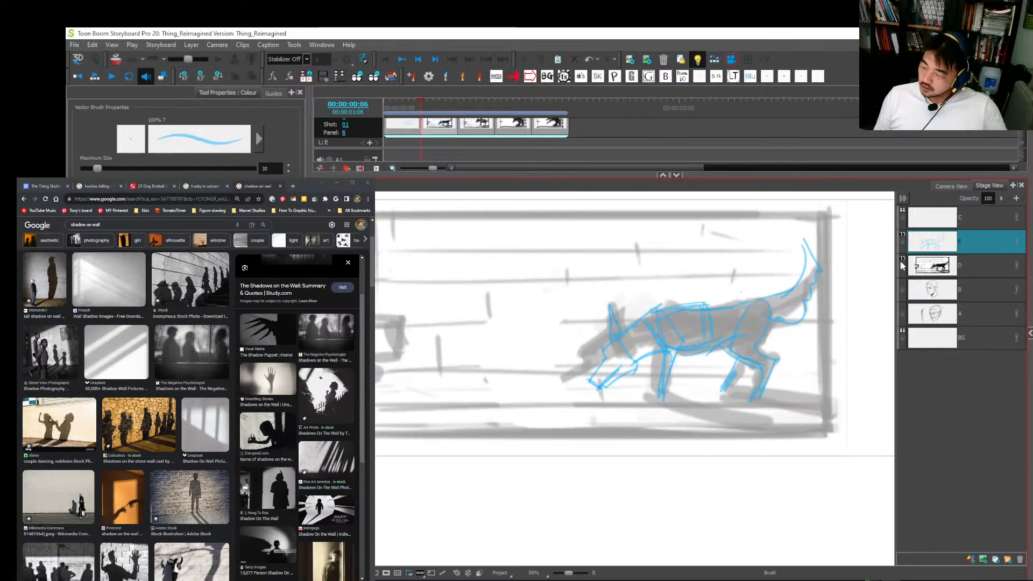
click(902, 260)
key(Right)
key(Left)
key(Right)
key(Left)
key(Right)
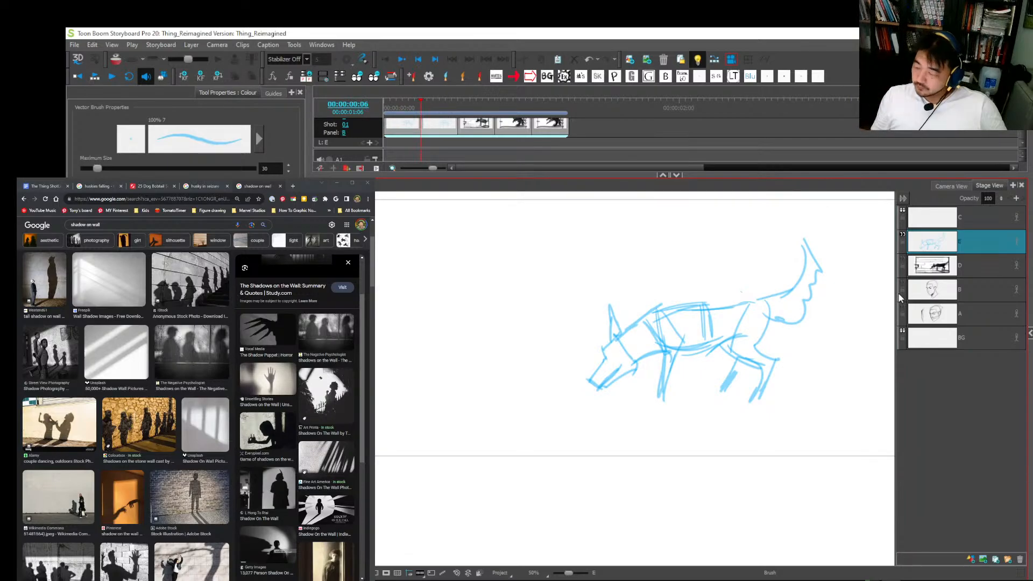
key(Left)
Step: Show layer D again in the first panel and retouch the dog's muzzle line in blue
click(902, 260)
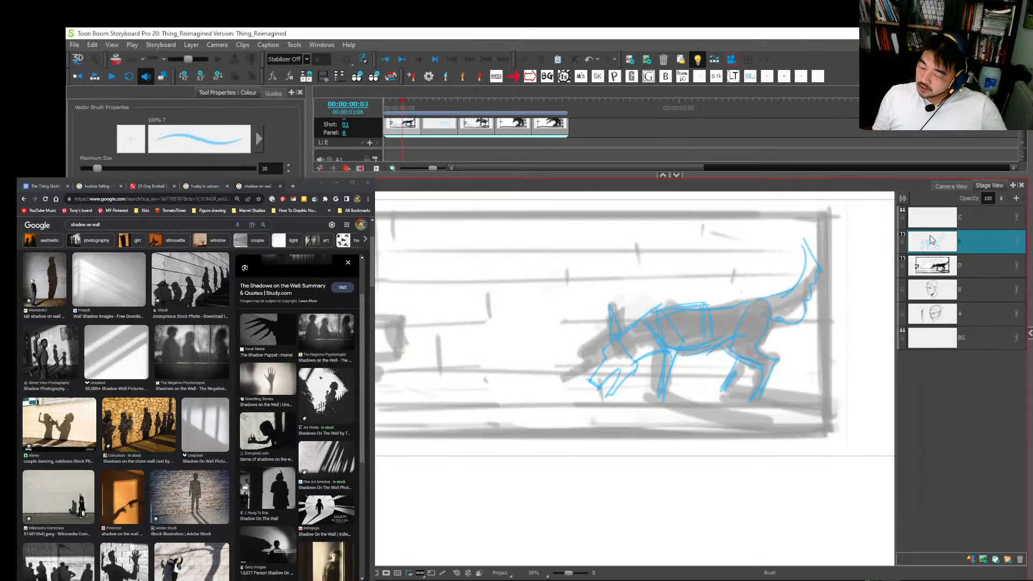
drag(606, 356, 589, 381)
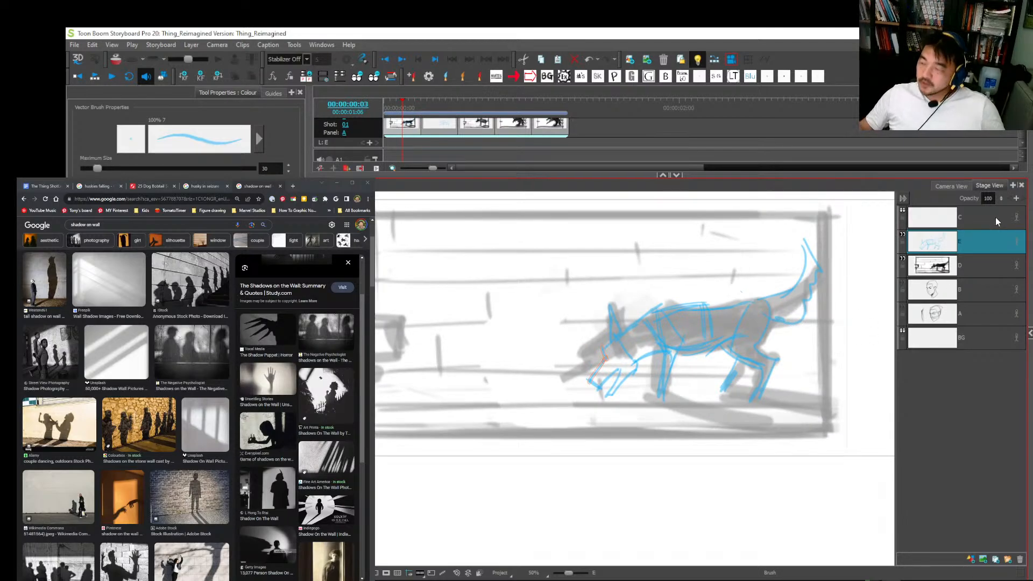
key(ctrl+s)
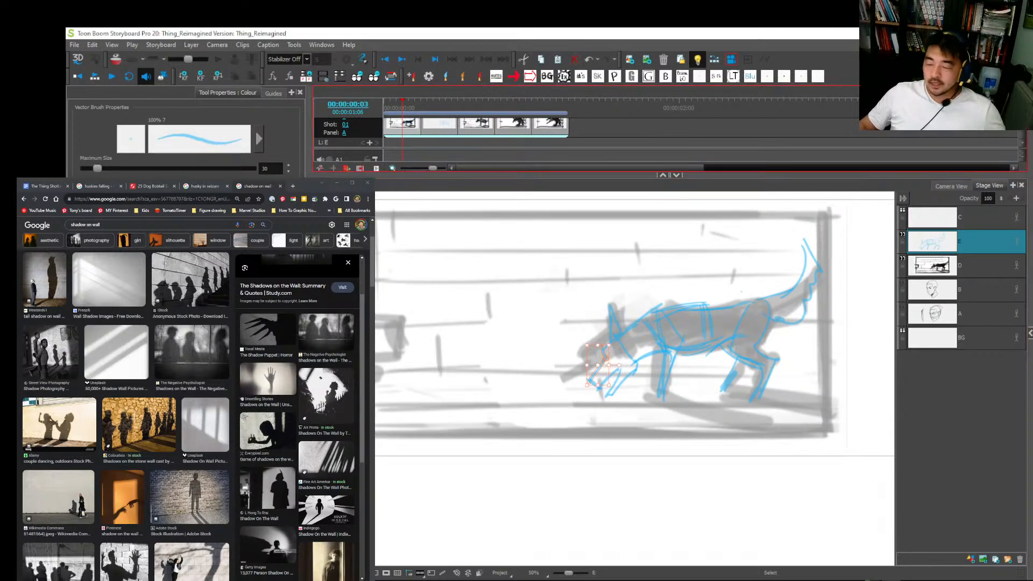
Step: Switch to Photoshop and erase the framed head-and-shoulders thumbnail below the four dog-shadow panels
key(alt+Tab)
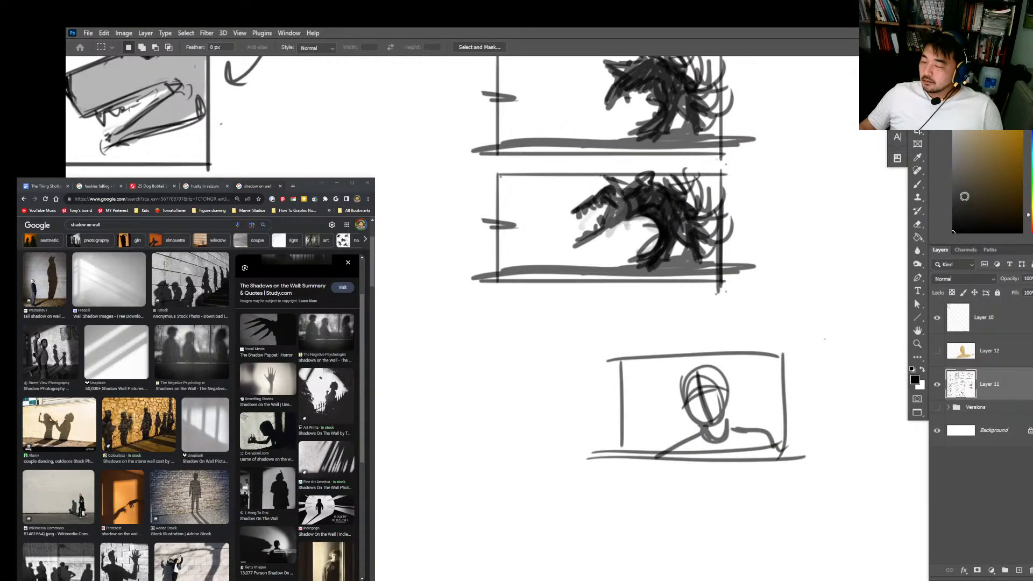
key(z)
mouse_move(840, 311)
mouse_down()
mouse_move(807, 355)
mouse_move(821, 443)
mouse_move(801, 455)
mouse_up()
key(b)
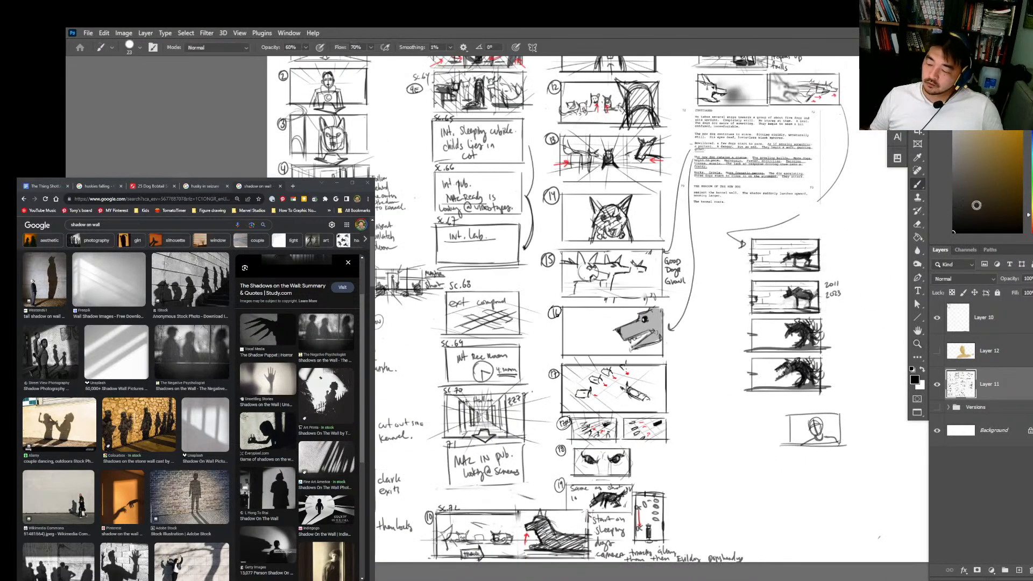
drag(826, 395, 773, 330)
key(z)
drag(781, 361, 872, 362)
key(e)
drag(788, 344, 790, 395)
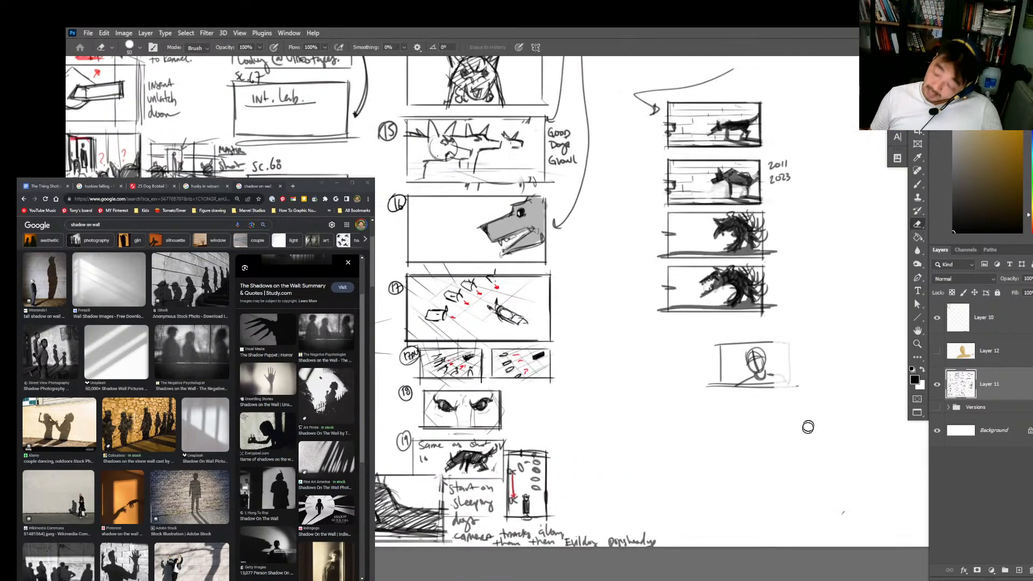
mouse_move(790, 344)
mouse_down()
mouse_move(786, 379)
mouse_move(760, 371)
mouse_move(739, 405)
mouse_move(723, 345)
mouse_up()
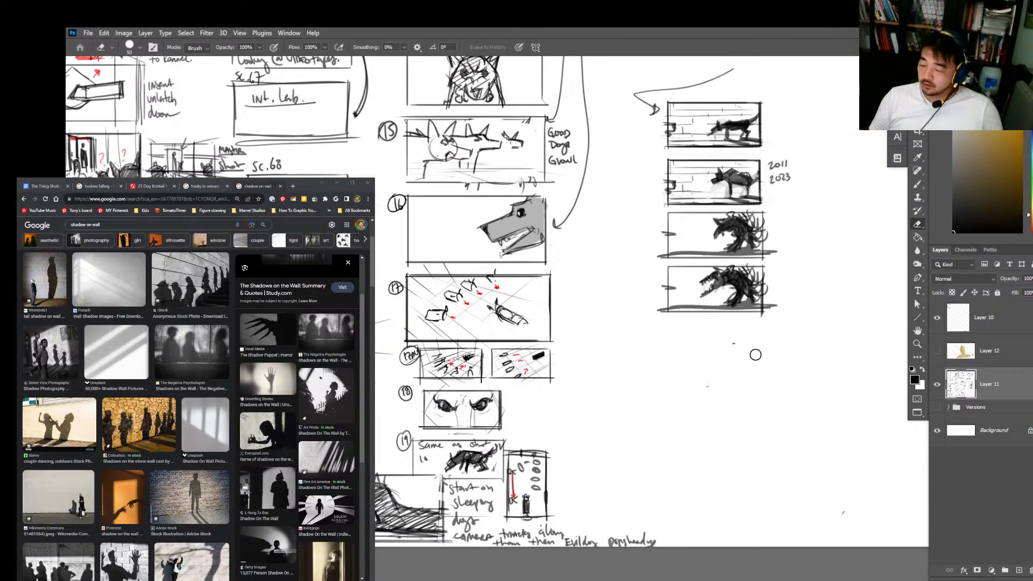
Step: Choose the first brush preset in the 60% group for drawing
key(b)
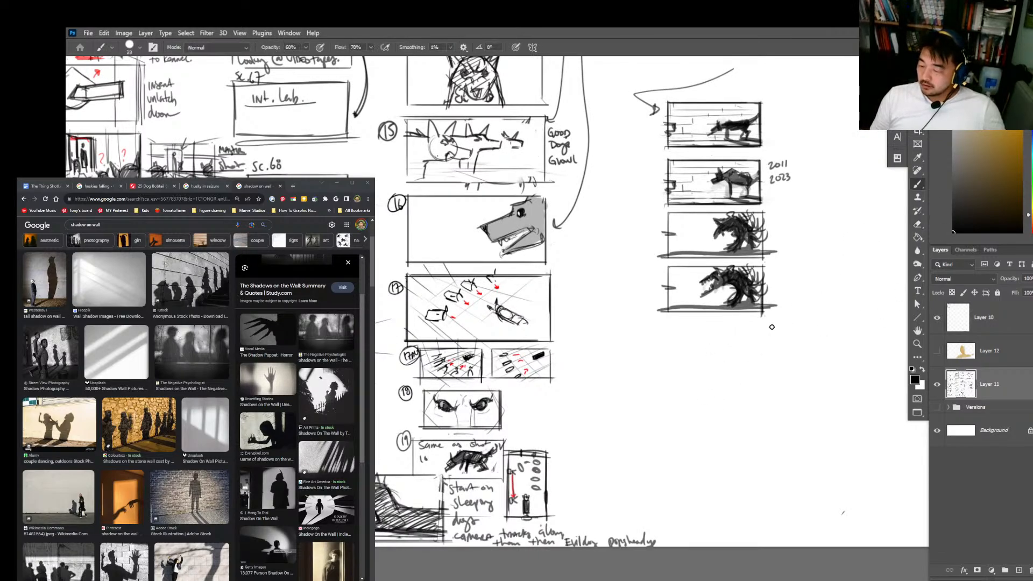
scroll(773, 327, up, 1)
right_click(736, 312)
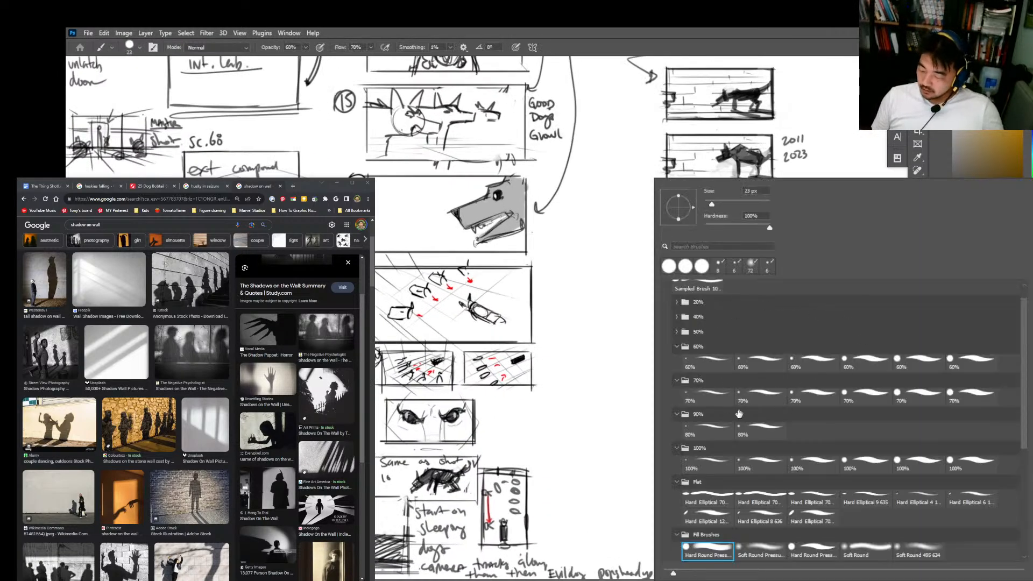
double_click(725, 366)
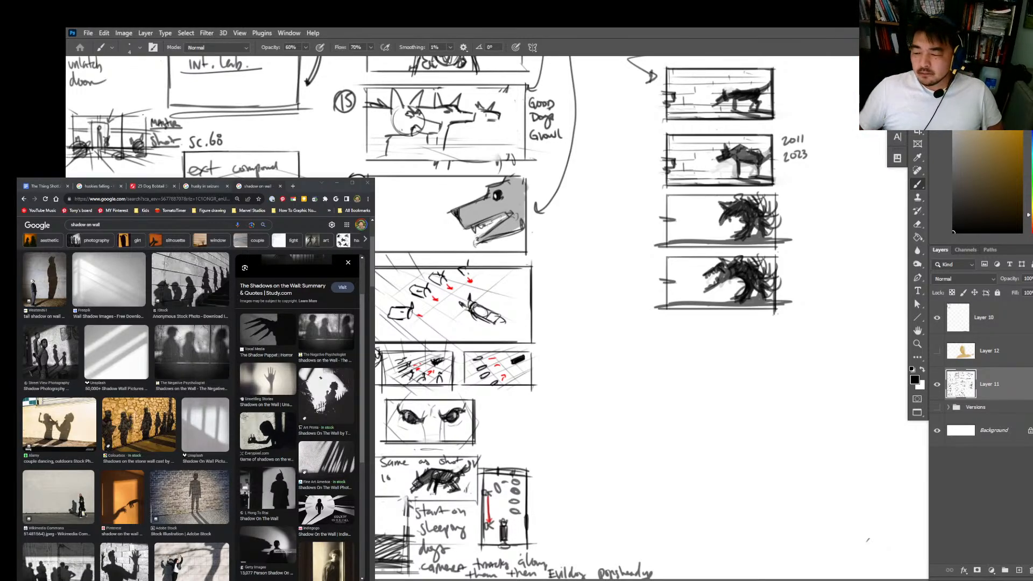
Step: Review the kennel thumbnails from shot 11 down to shot 19, including the staging and action in each panel
mouse_move(547, 150)
mouse_down()
mouse_move(595, 254)
mouse_move(679, 373)
mouse_up()
drag(602, 157, 608, 317)
drag(596, 175, 618, 168)
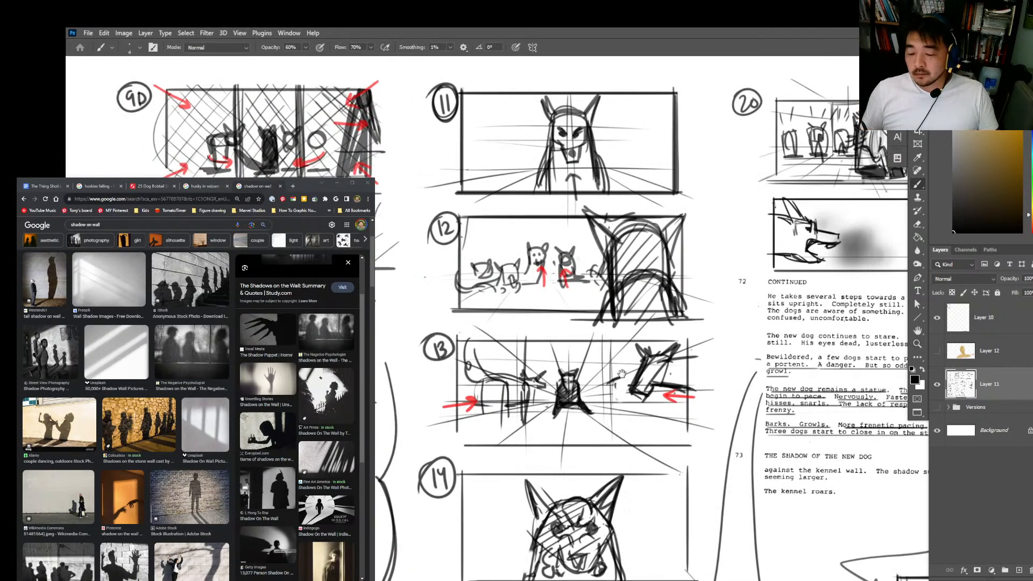
drag(594, 319, 606, 246)
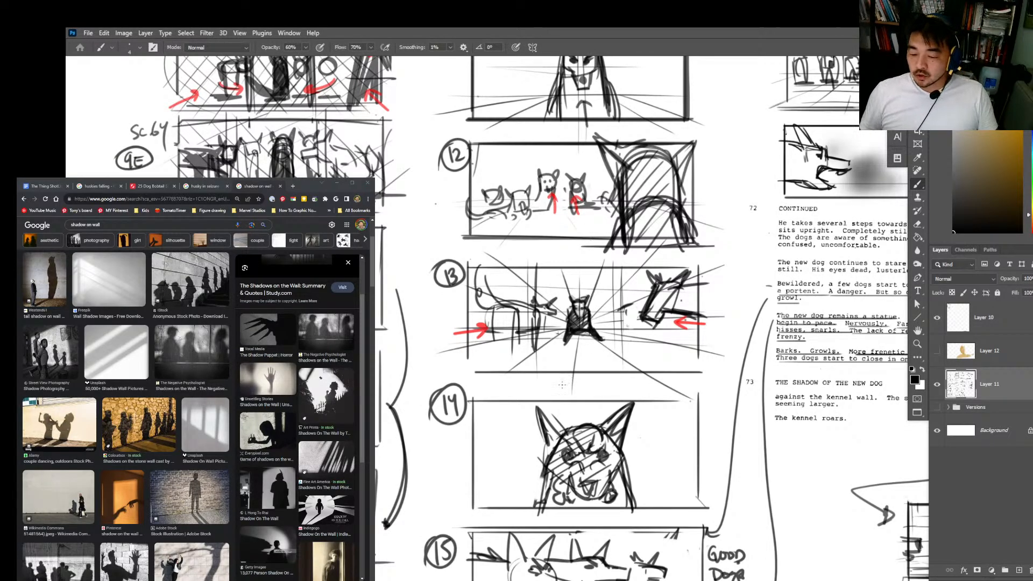
drag(559, 372, 551, 269)
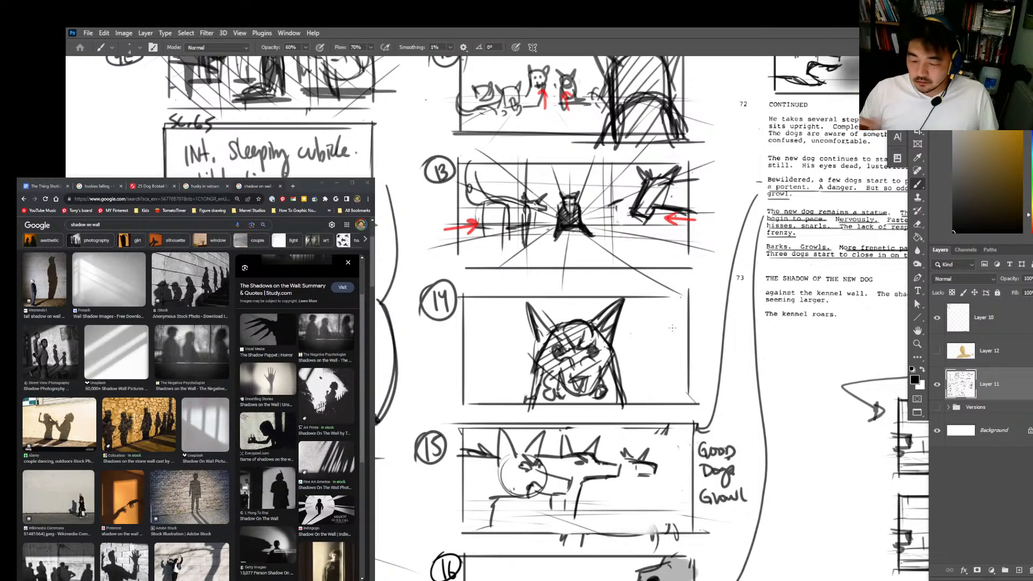
scroll(637, 303, down, 3)
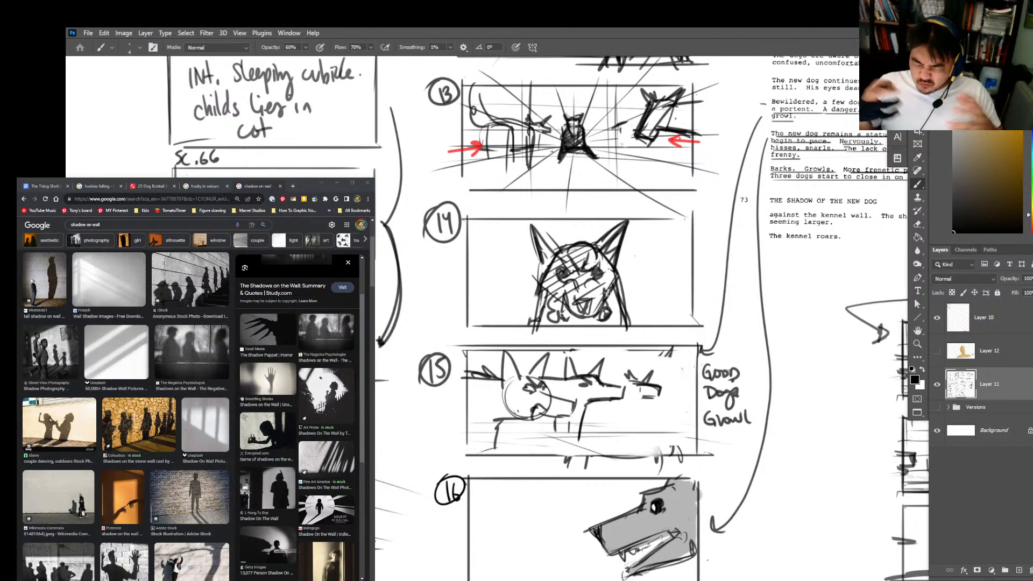
scroll(652, 392, down, 5)
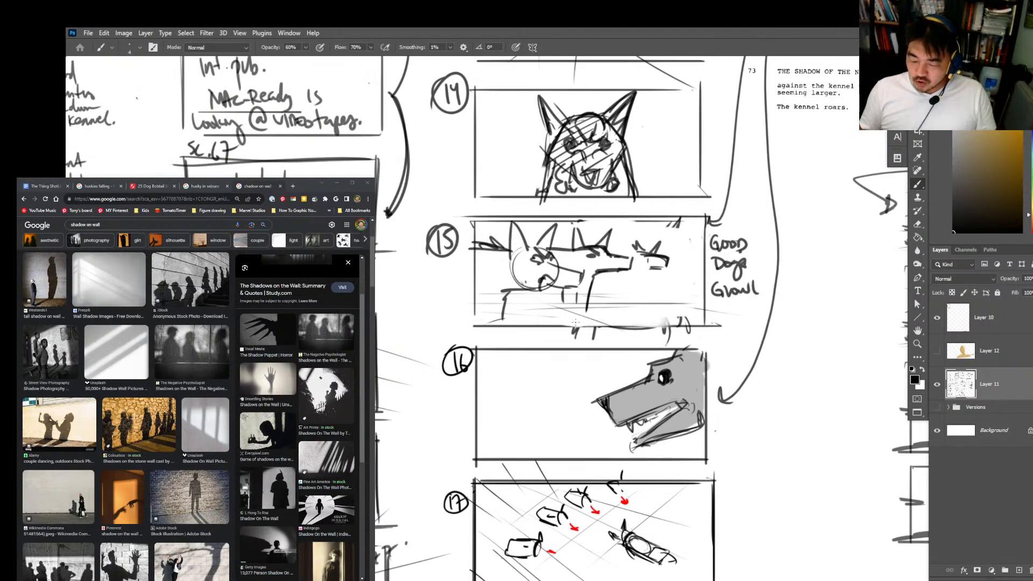
scroll(702, 259, down, 5)
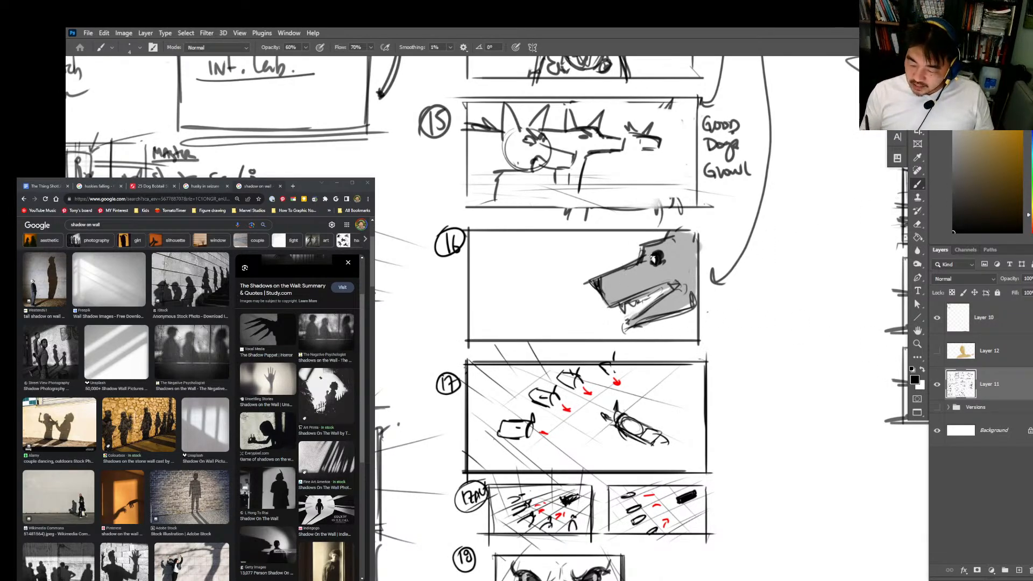
scroll(675, 299, down, 3)
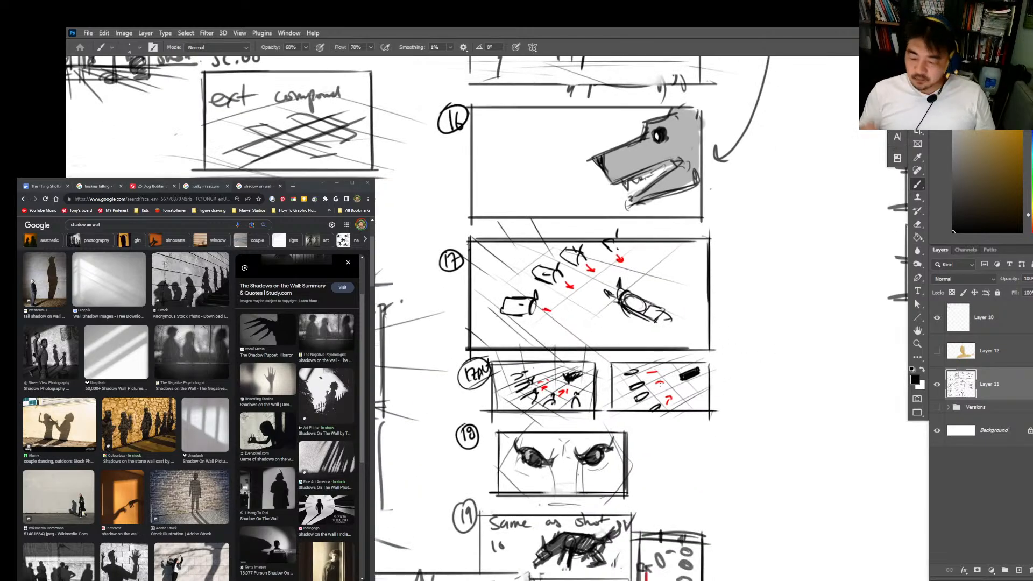
drag(621, 458, 641, 268)
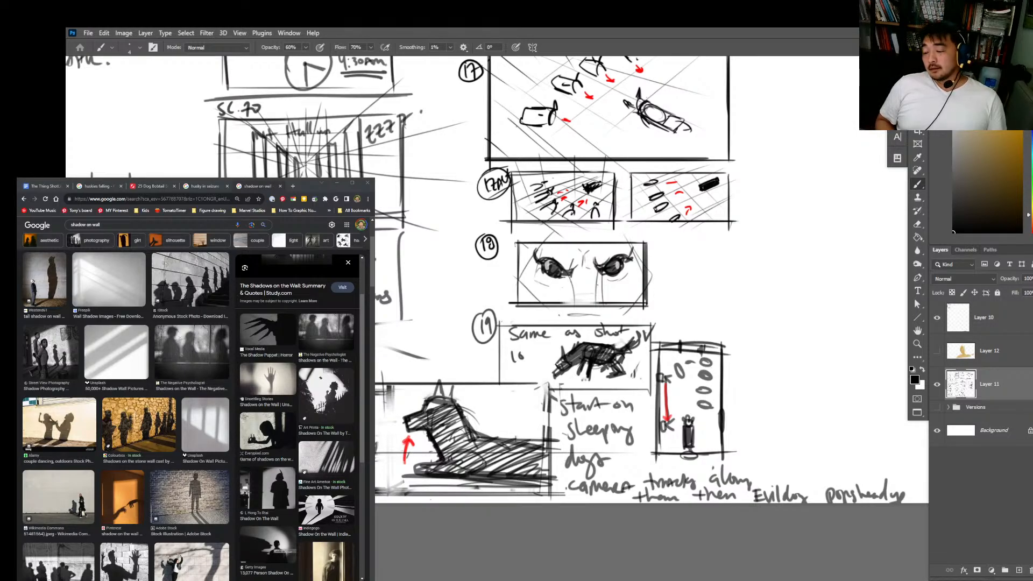
key(z)
mouse_move(871, 325)
mouse_down()
mouse_move(818, 318)
mouse_move(564, 434)
mouse_up()
Step: Delete Layer 10 from the thumbnail document
key(e)
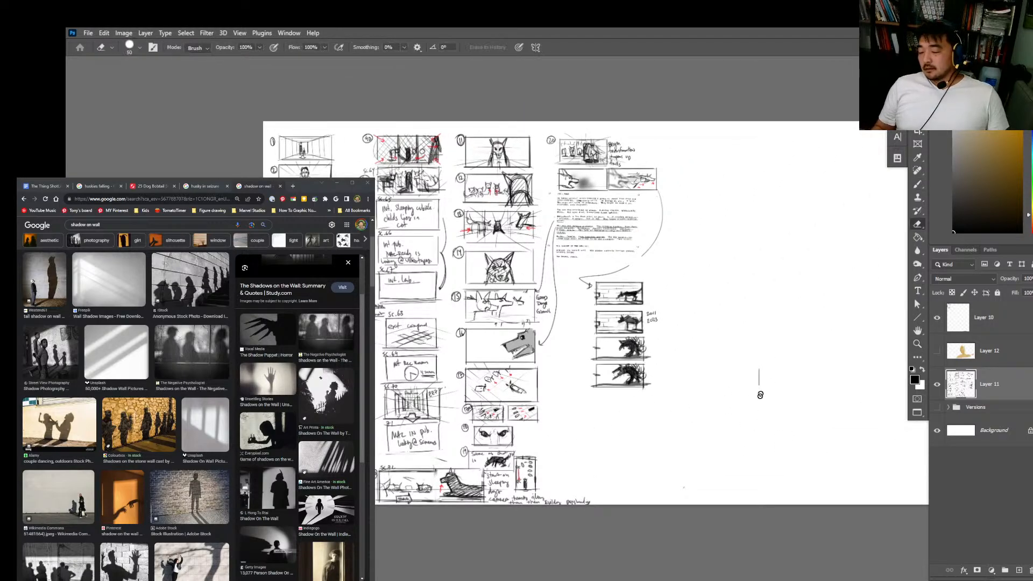
key(z)
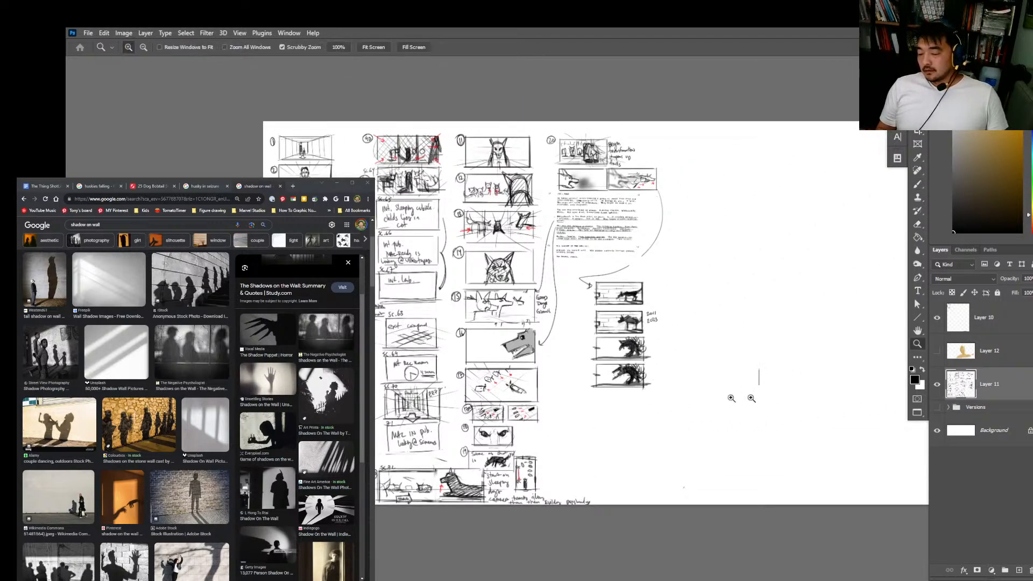
drag(730, 396, 780, 401)
key(b)
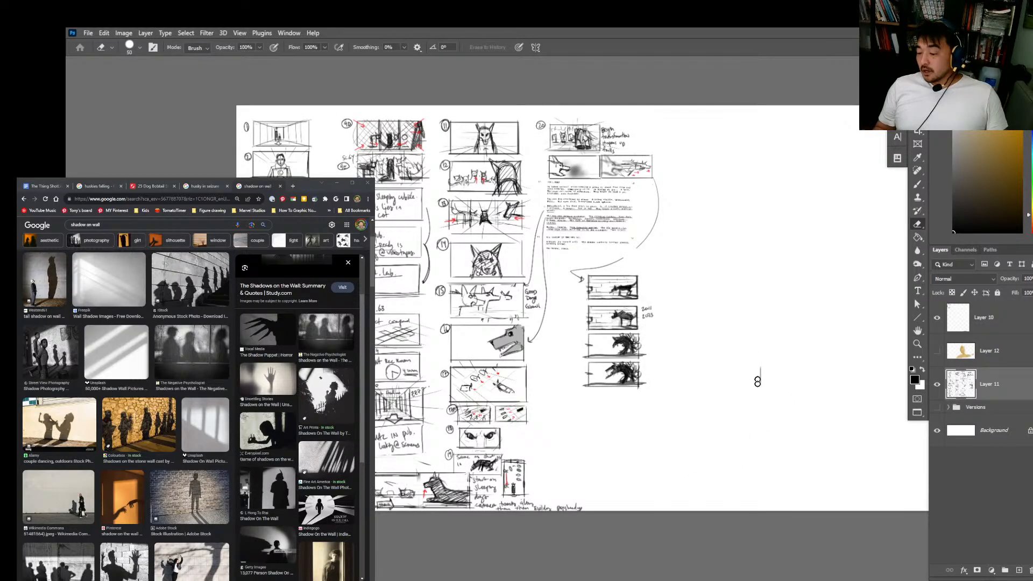
click(962, 330)
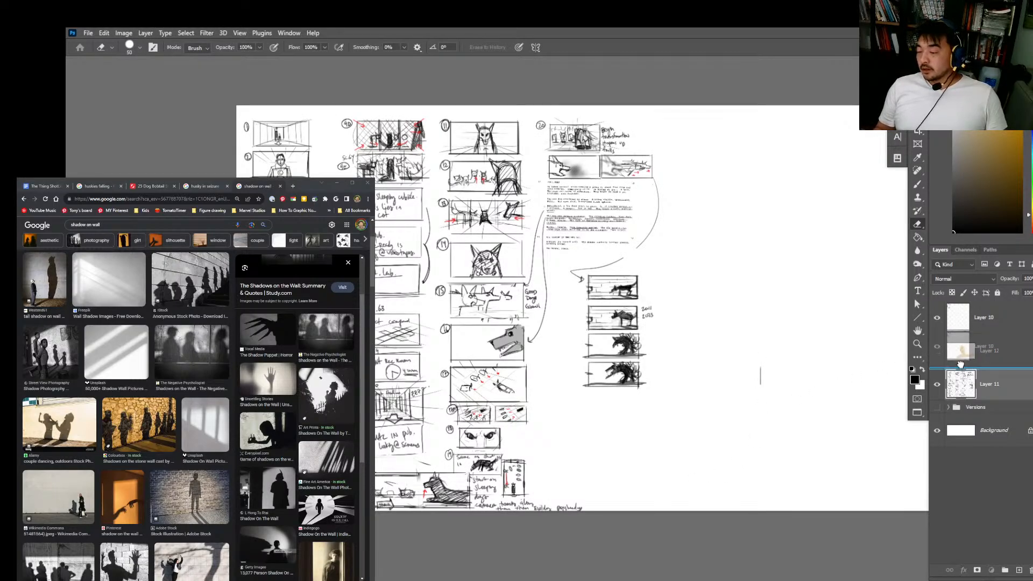
key(Delete)
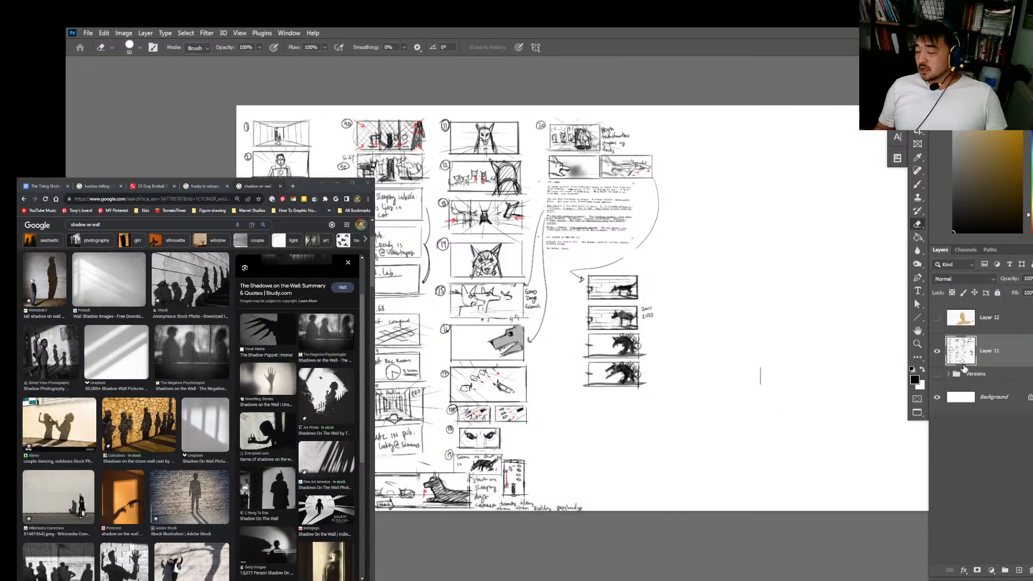
Step: Switch to the third brush preset in the 60% group
key(b)
right_click(667, 415)
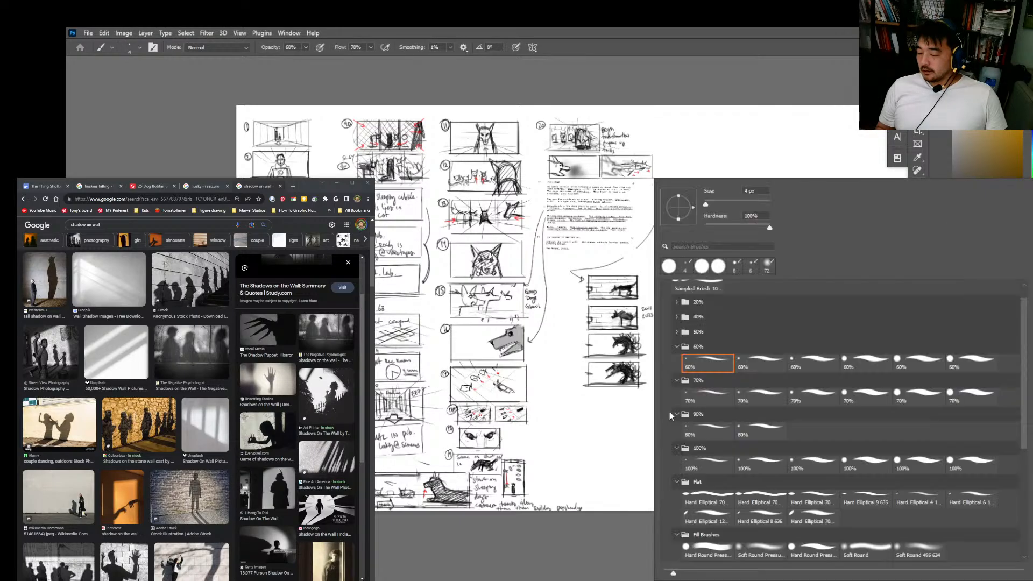
click(813, 364)
click(620, 508)
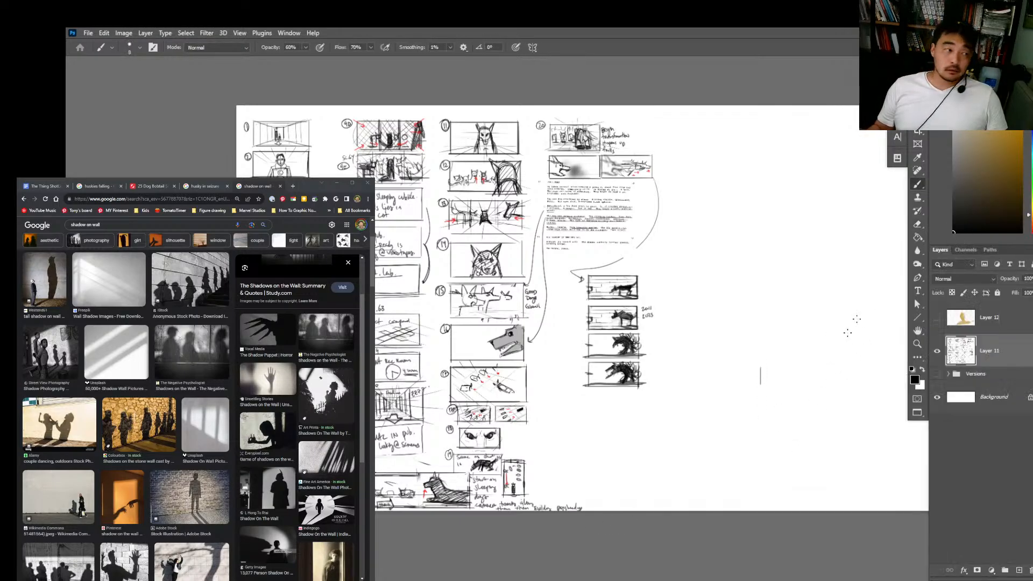
key(super)
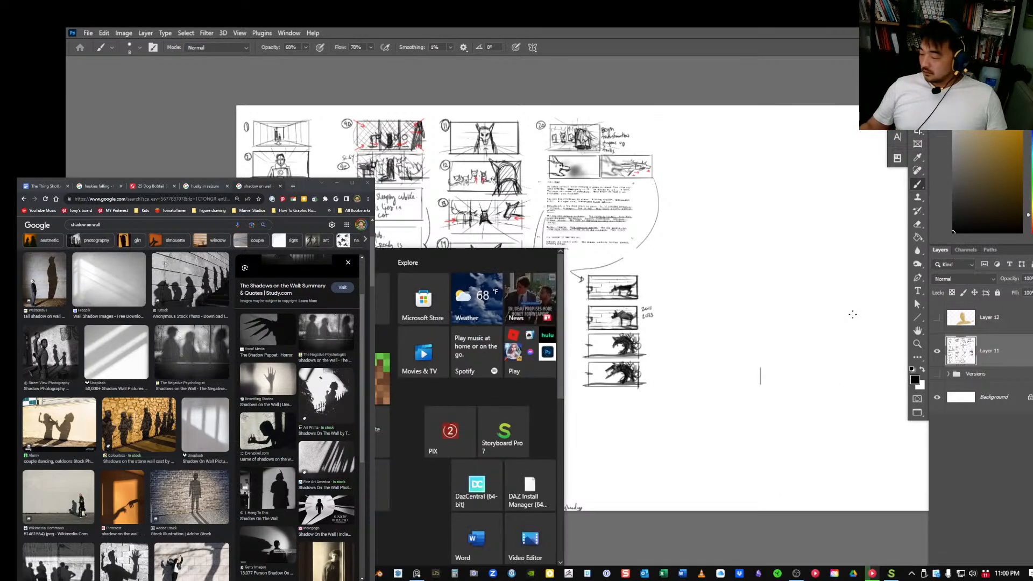
key(super)
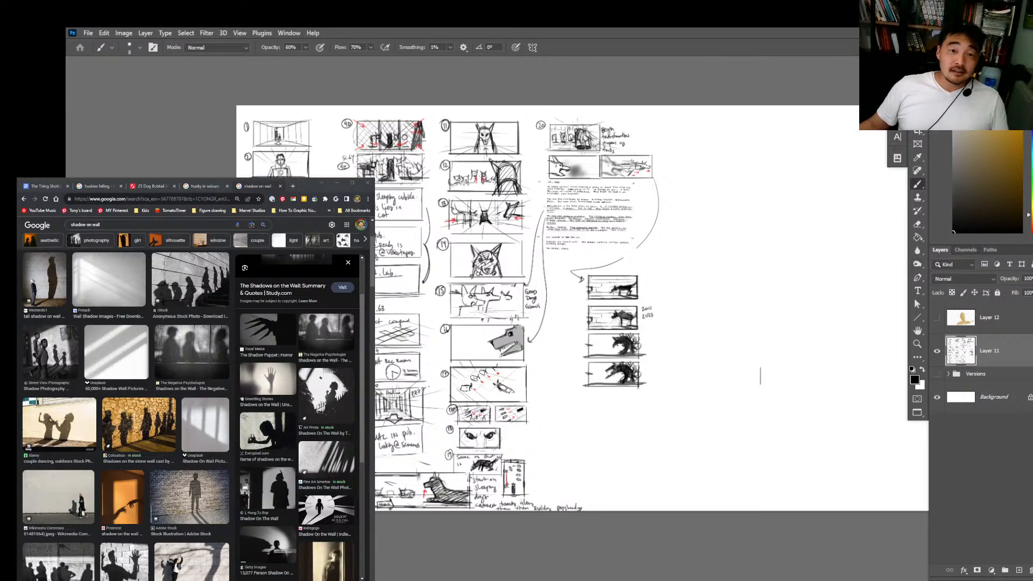
key(super)
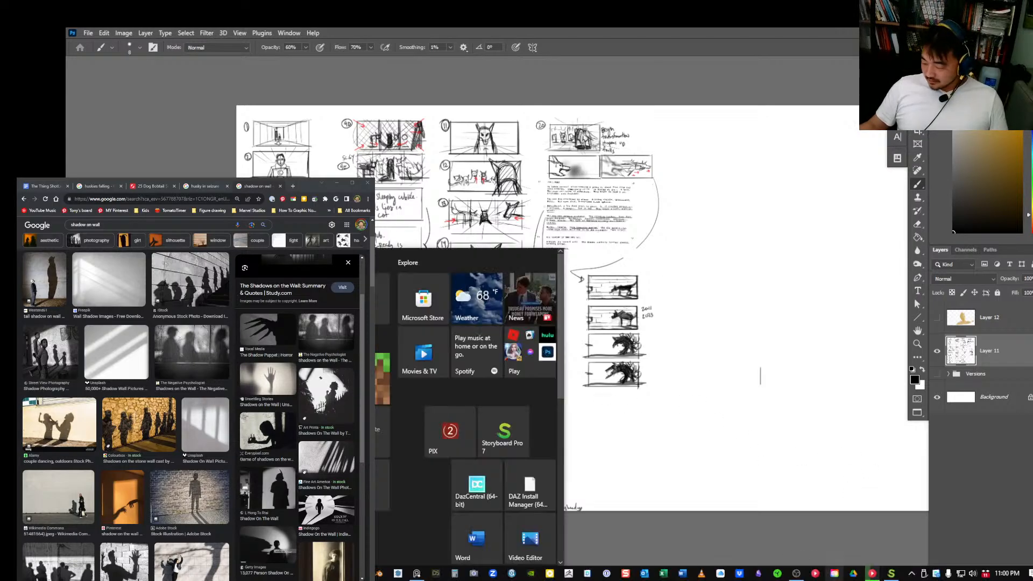
click(797, 575)
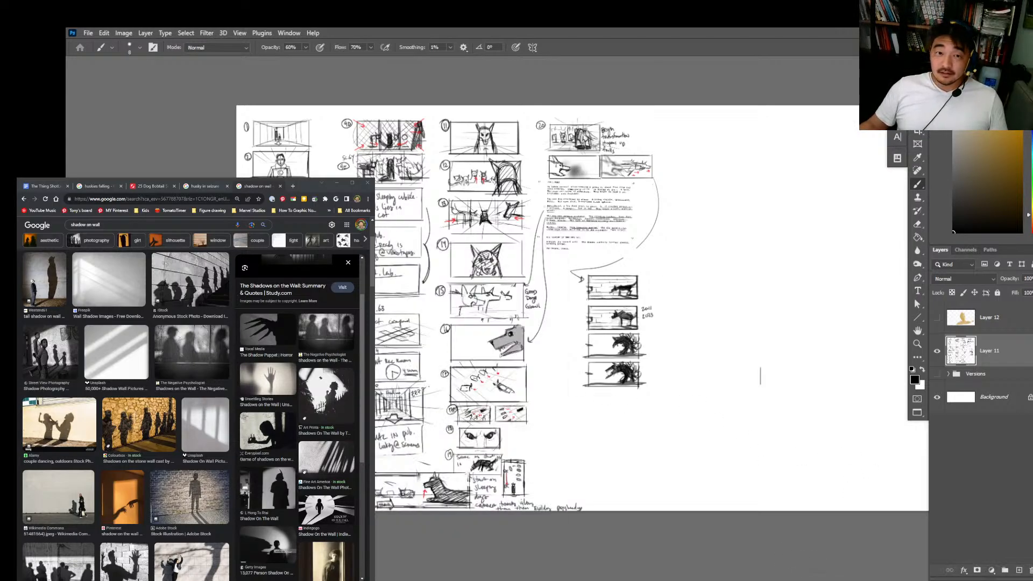